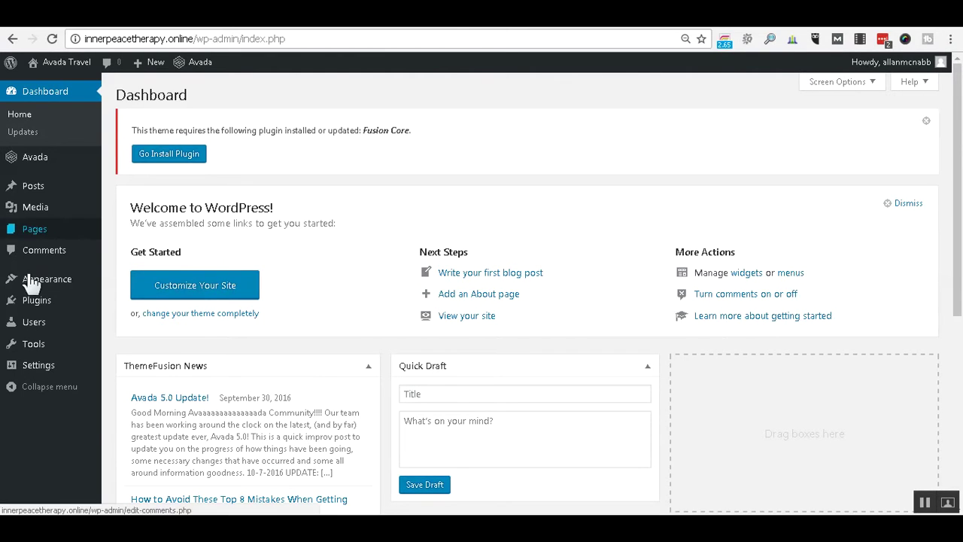
Open the Permalink Settings page under Settings, where the custom structure reads /%category%/%postname%.
{"action": "mouse_move", "coordinate": [28, 348]}
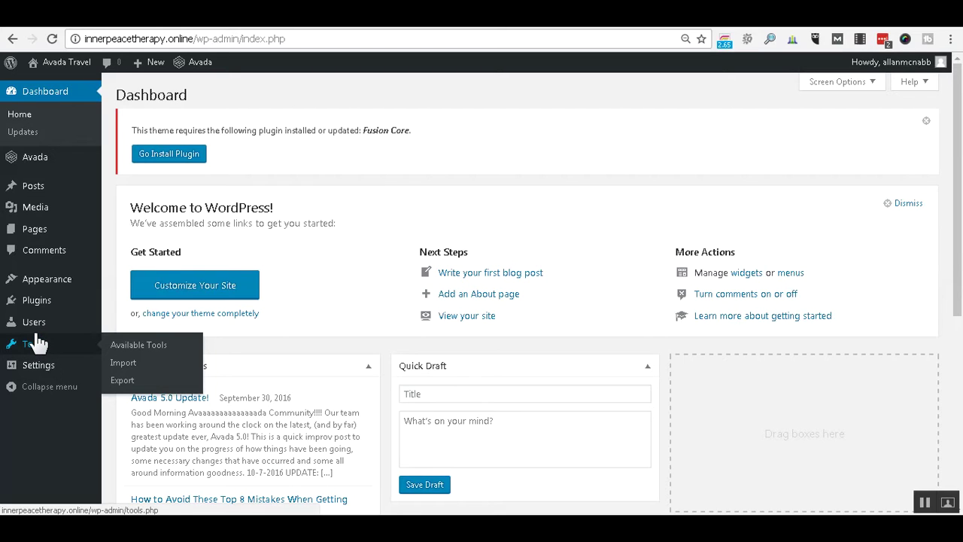
{"action": "mouse_move", "coordinate": [45, 365]}
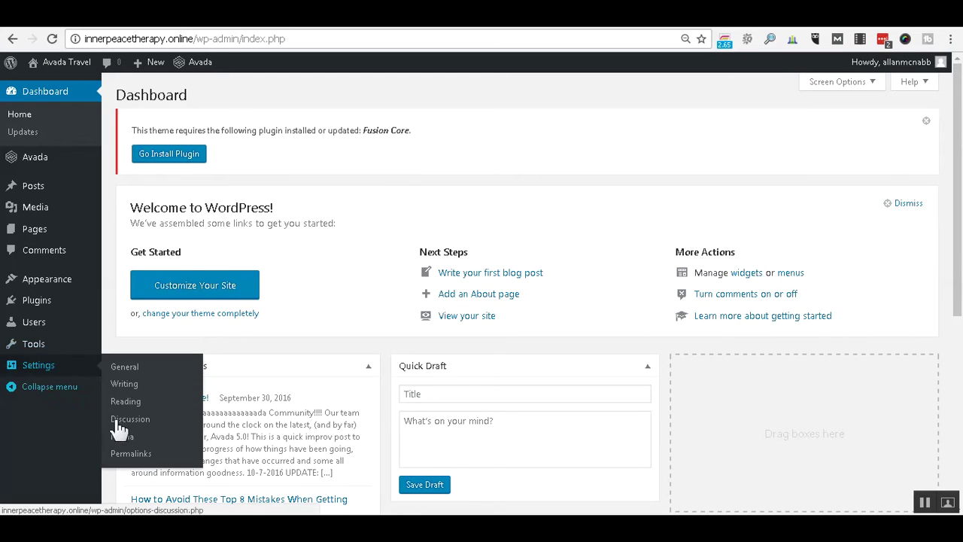
{"action": "left_click", "coordinate": [129, 457]}
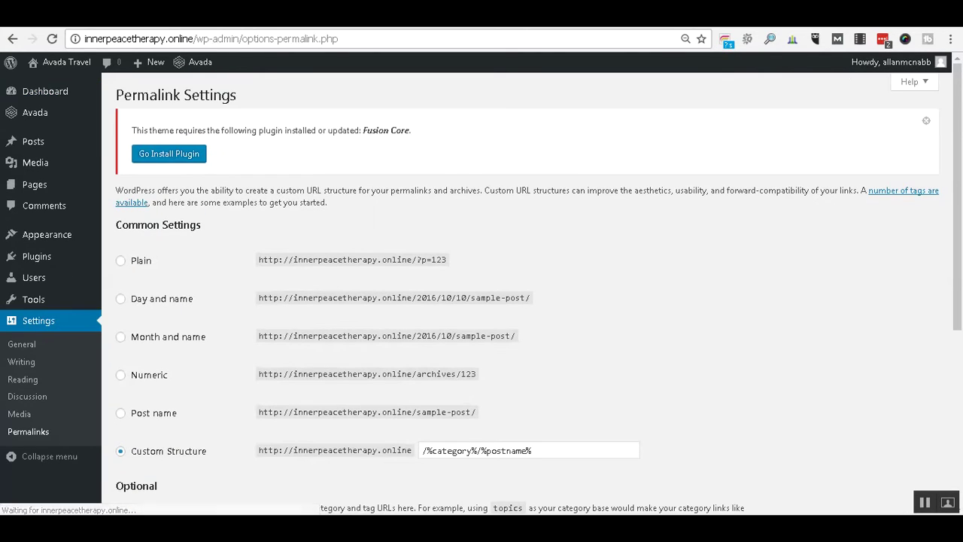
{"action": "key", "text": "alt+Tab"}
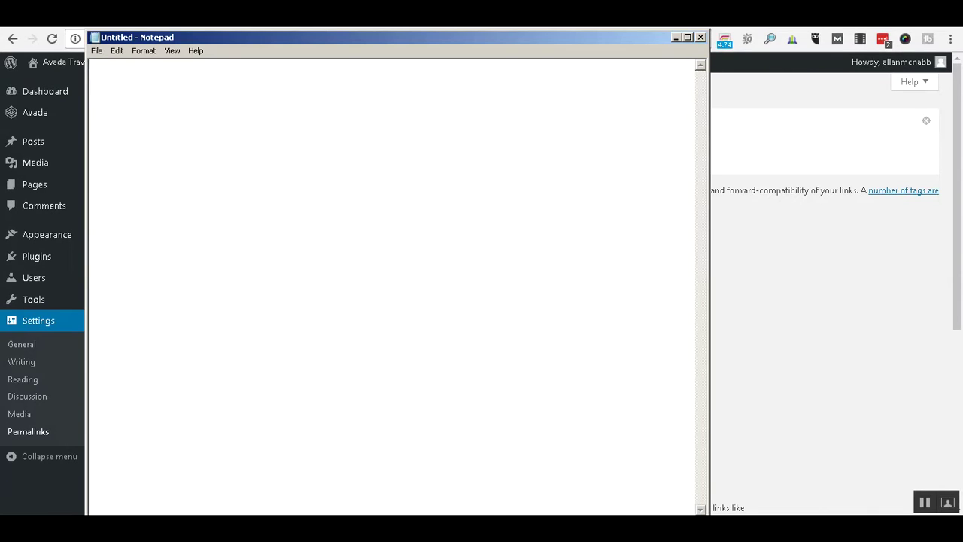
Copy the /%category%/%postname% line from the Notepad notes file and return to Chrome.
{"action": "key", "text": "alt+Tab"}
{"action": "key", "text": "alt+Tab"}
{"action": "key", "text": "alt+Tab"}
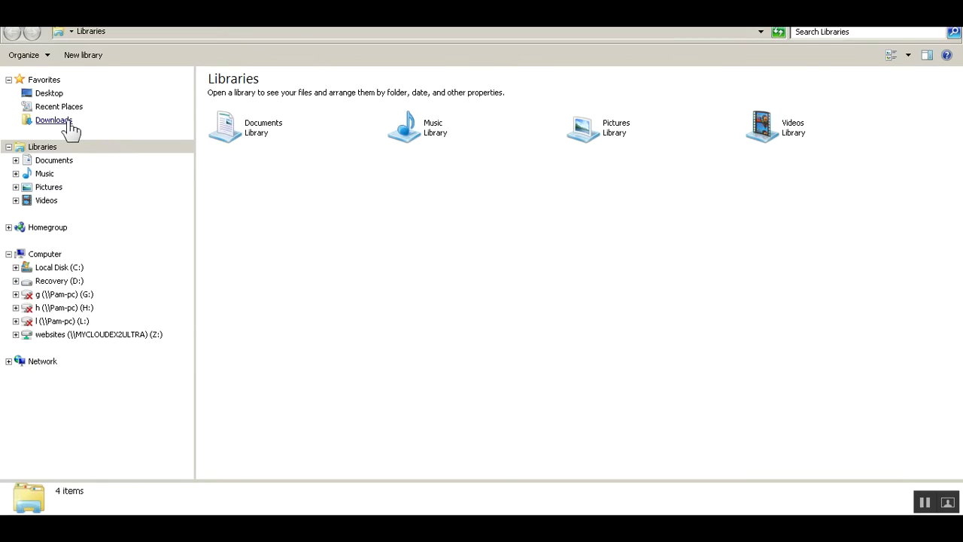
{"action": "left_click", "coordinate": [924, 502]}
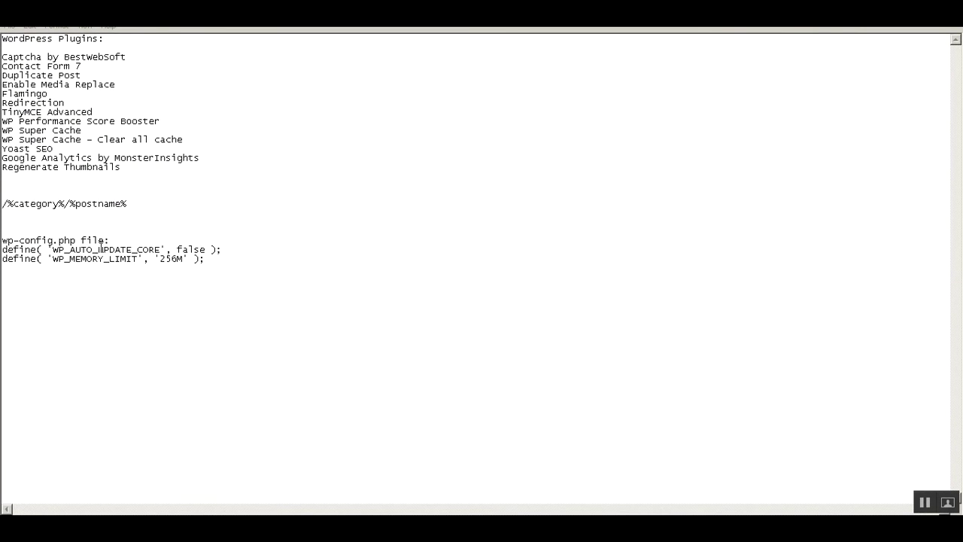
{"action": "left_click", "coordinate": [132, 203]}
{"action": "left_click_drag", "start_coordinate": [132, 202], "coordinate": [2, 204]}
{"action": "key", "text": "ctrl+c"}
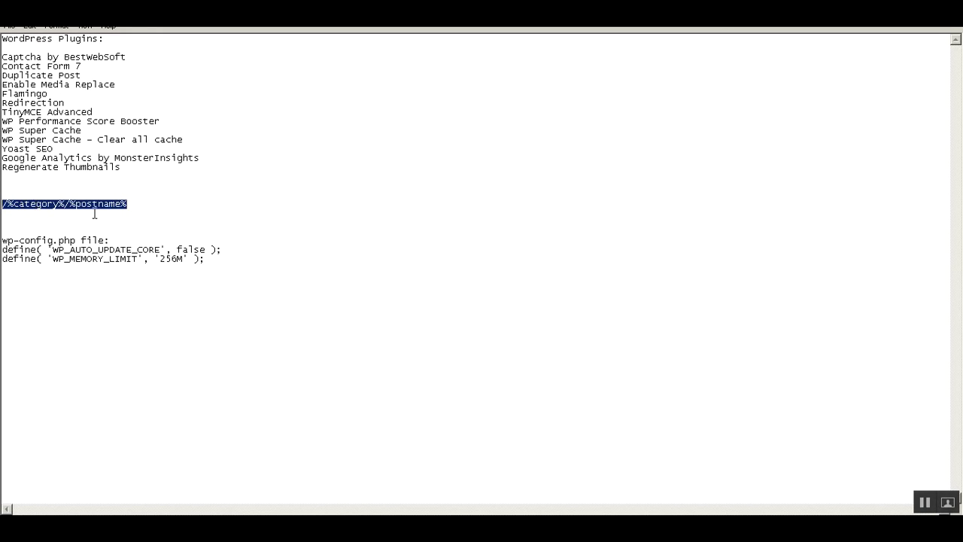
{"action": "key", "text": "alt+Tab"}
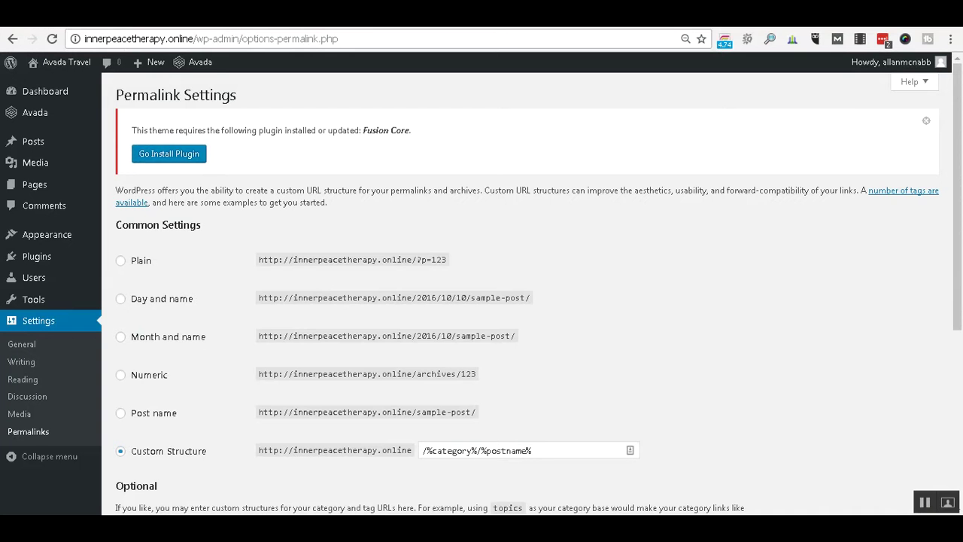
Replace the Custom Structure value with /%category%/%postname% and save the permalink changes.
{"action": "scroll", "coordinate": [356, 208], "scroll_direction": "down", "scroll_amount": 1}
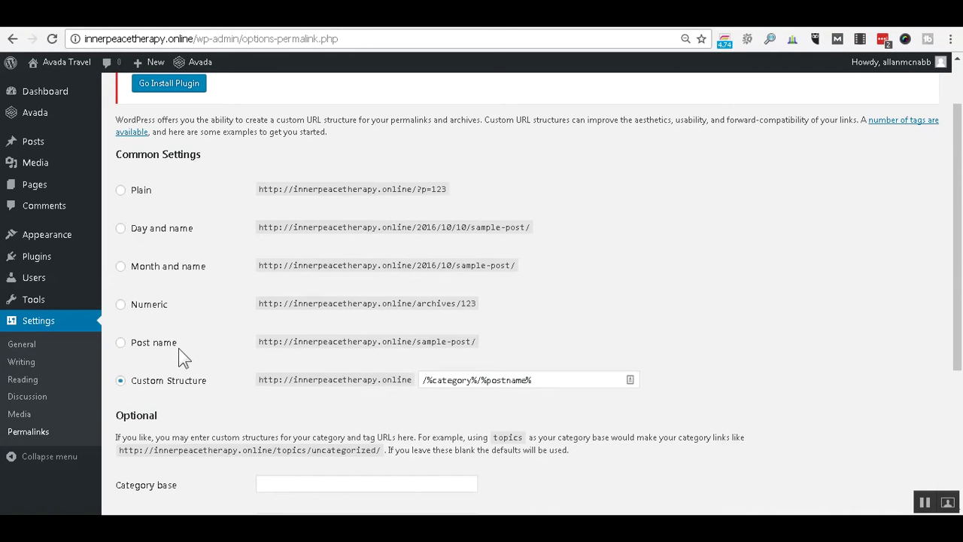
{"action": "left_click", "coordinate": [534, 379]}
{"action": "key", "text": "ctrl+a"}
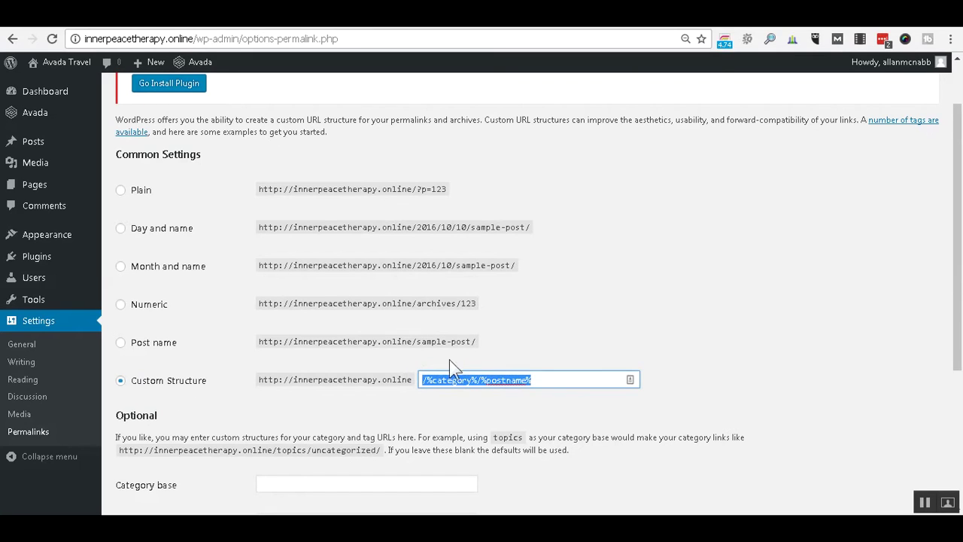
{"action": "key", "text": "ctrl+v"}
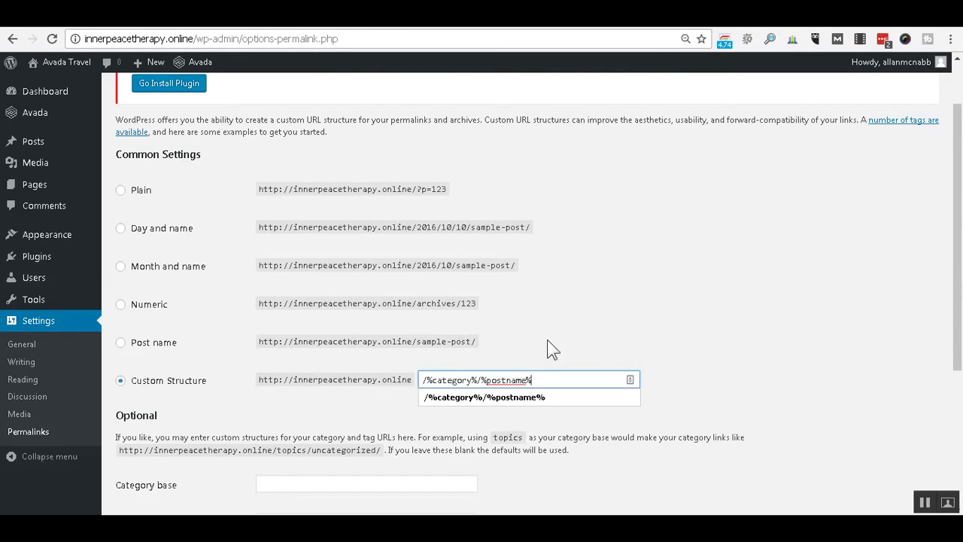
{"action": "left_click", "coordinate": [446, 412]}
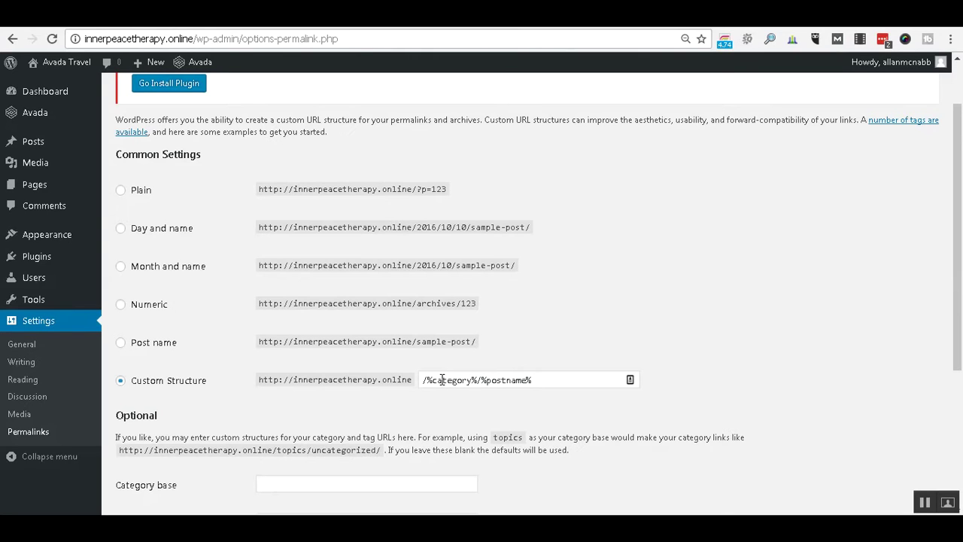
{"action": "scroll", "coordinate": [421, 376], "scroll_direction": "down", "scroll_amount": 4}
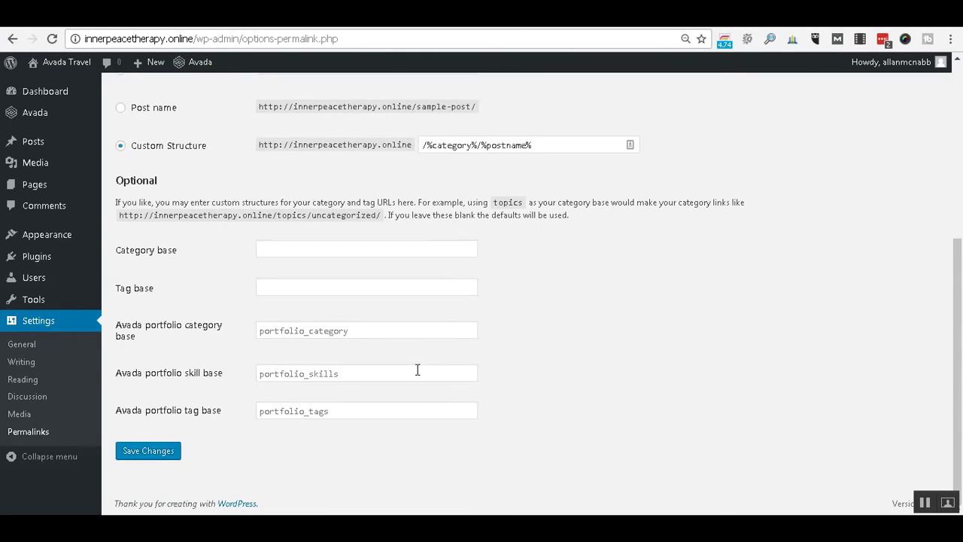
{"action": "left_click", "coordinate": [167, 453]}
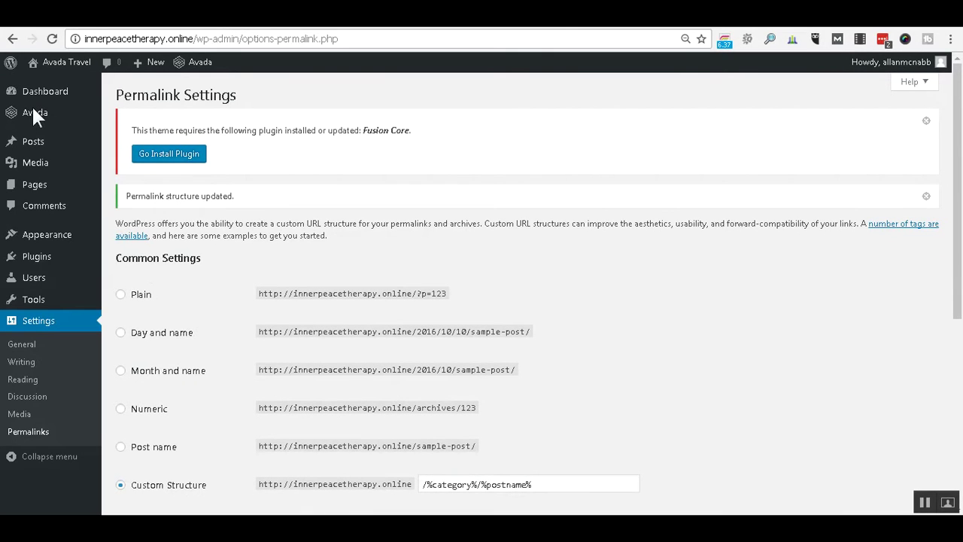
Open Avada > Support and scroll through the Avada Patcher table of available patches.
{"action": "mouse_move", "coordinate": [36, 115]}
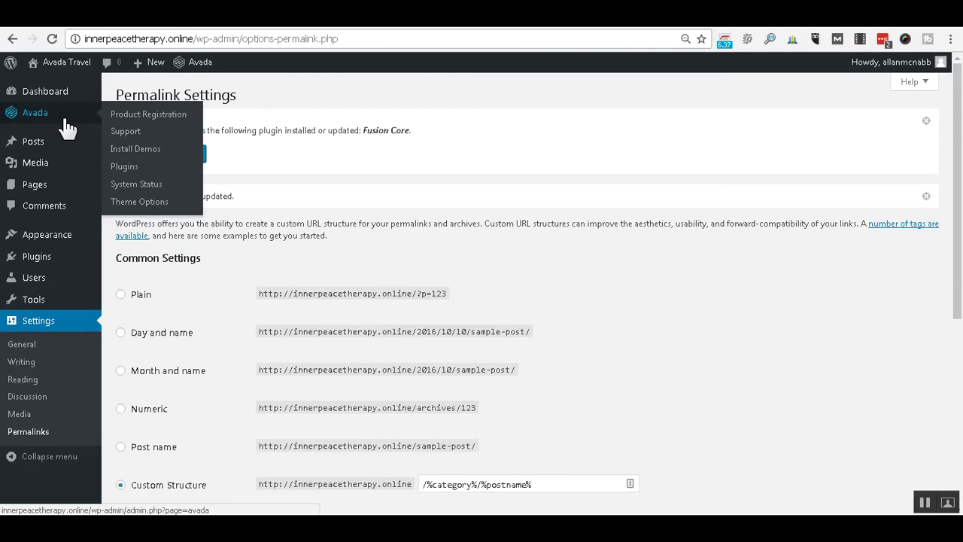
{"action": "left_click", "coordinate": [129, 131]}
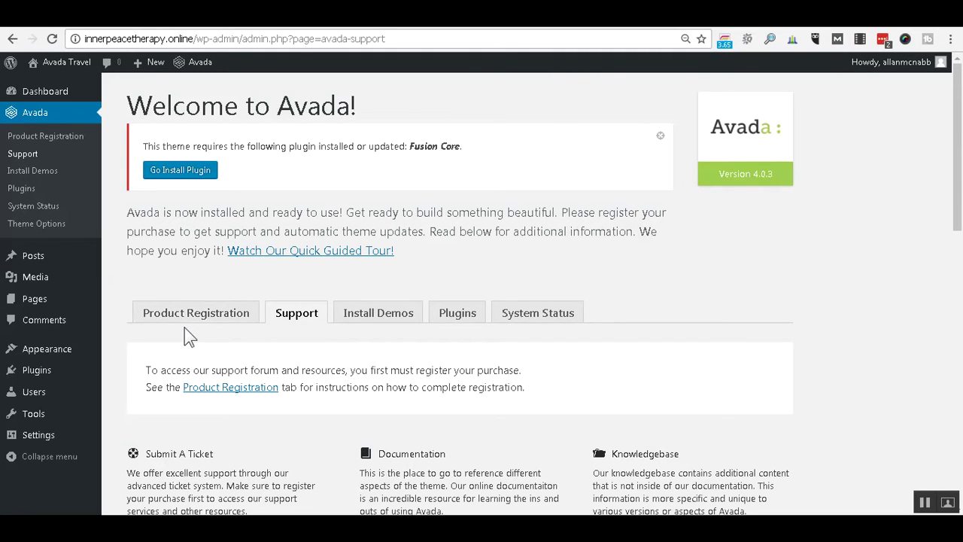
{"action": "scroll", "coordinate": [918, 304], "scroll_direction": "down", "scroll_amount": 8}
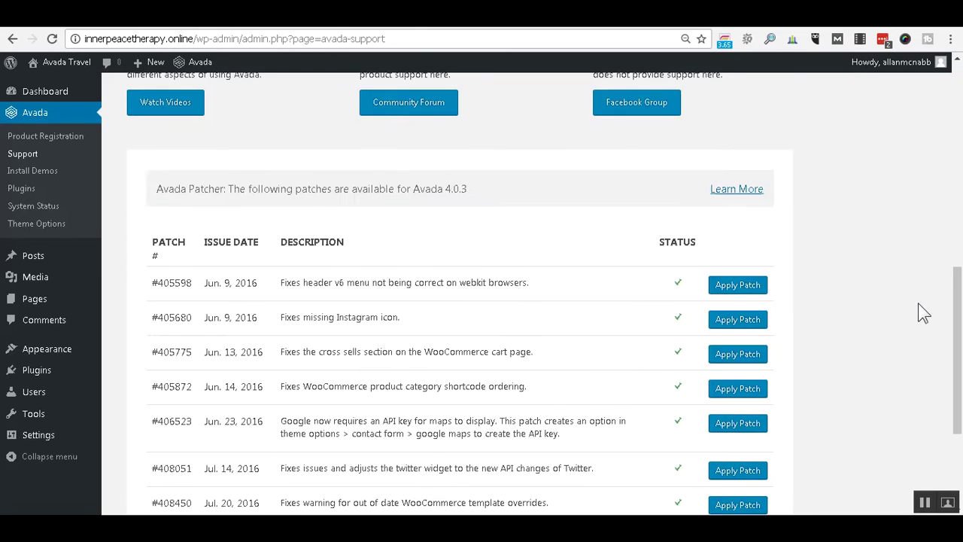
{"action": "scroll", "coordinate": [918, 304], "scroll_direction": "down", "scroll_amount": 1}
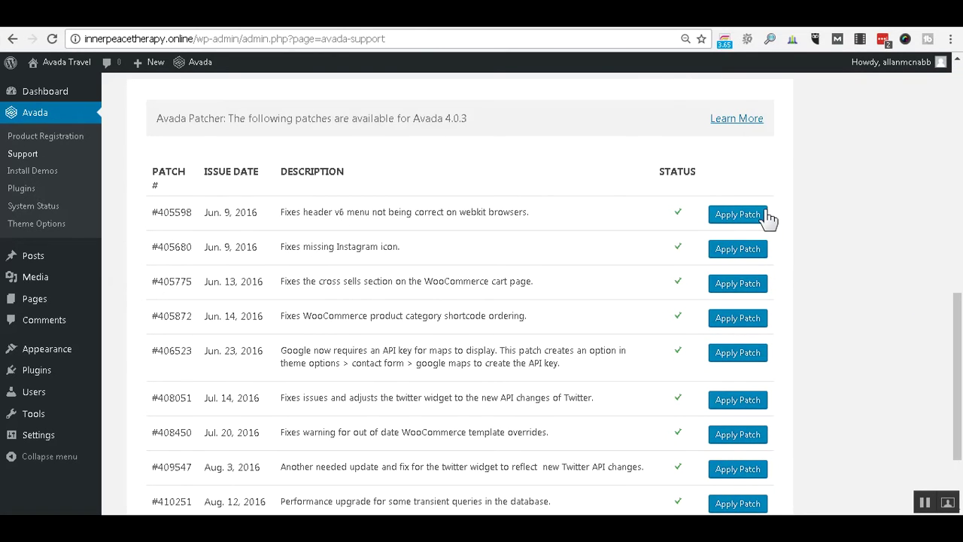
{"action": "scroll", "coordinate": [855, 210], "scroll_direction": "down", "scroll_amount": 1}
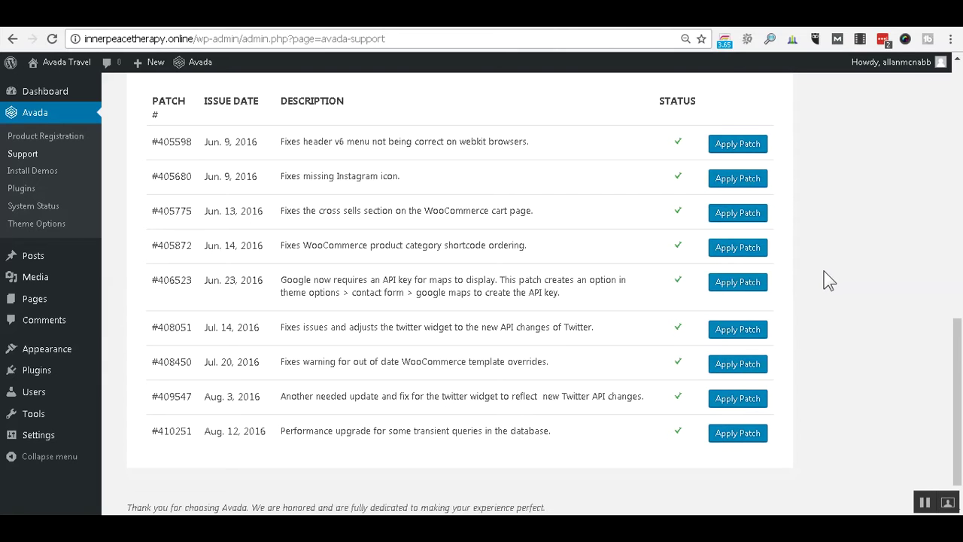
{"action": "scroll", "coordinate": [828, 257], "scroll_direction": "up", "scroll_amount": 15}
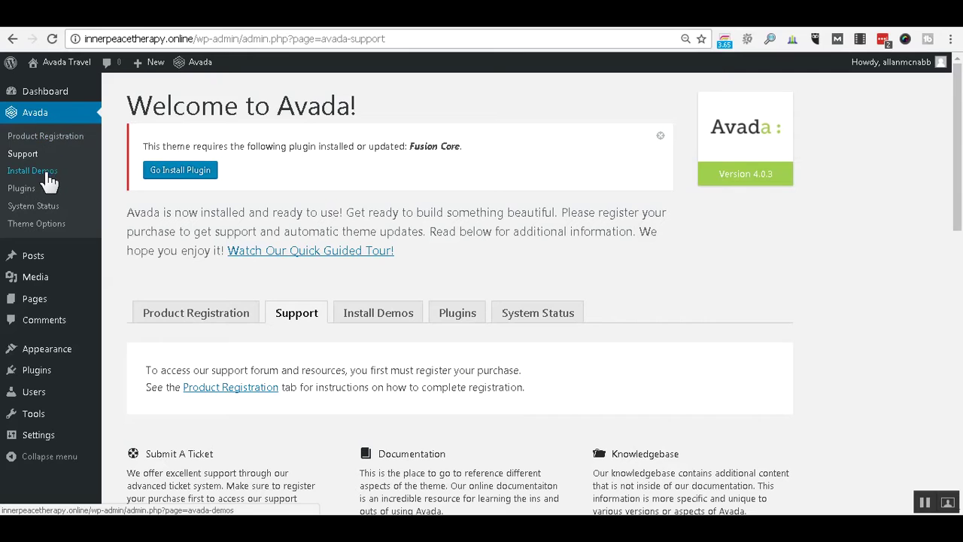
On Avada's Plugins page, install and activate the Fusion Core plugin.
{"action": "left_click", "coordinate": [28, 188]}
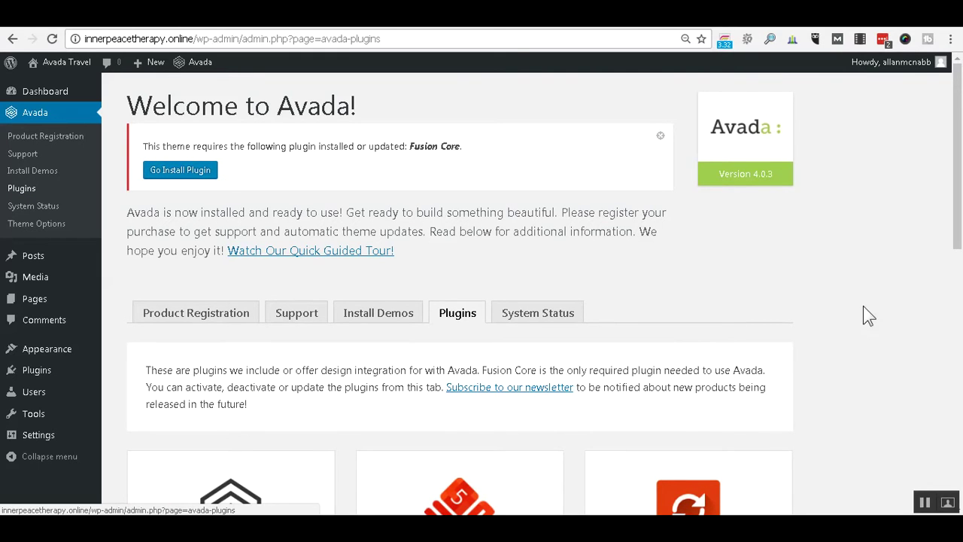
{"action": "scroll", "coordinate": [870, 310], "scroll_direction": "down", "scroll_amount": 2}
{"action": "scroll", "coordinate": [884, 301], "scroll_direction": "down", "scroll_amount": 2}
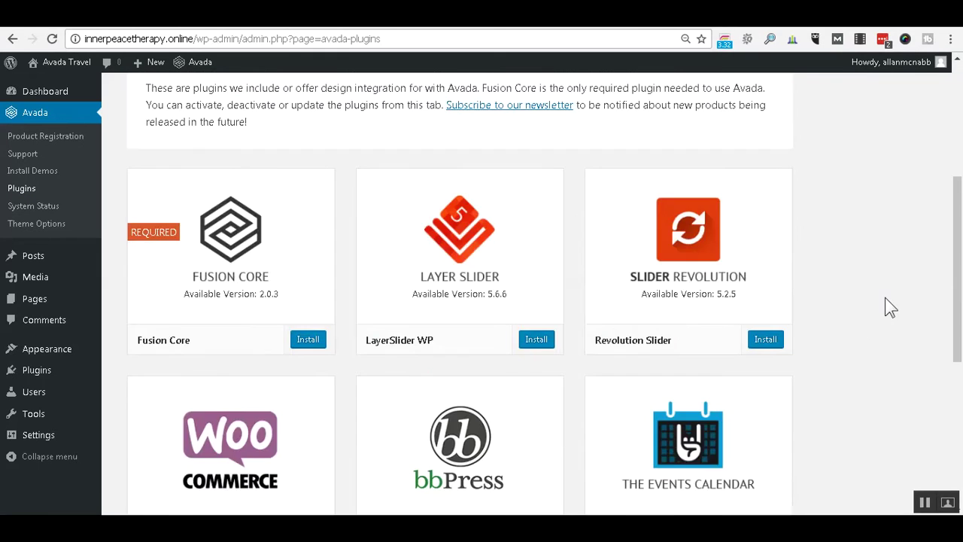
{"action": "scroll", "coordinate": [884, 307], "scroll_direction": "down", "scroll_amount": 1}
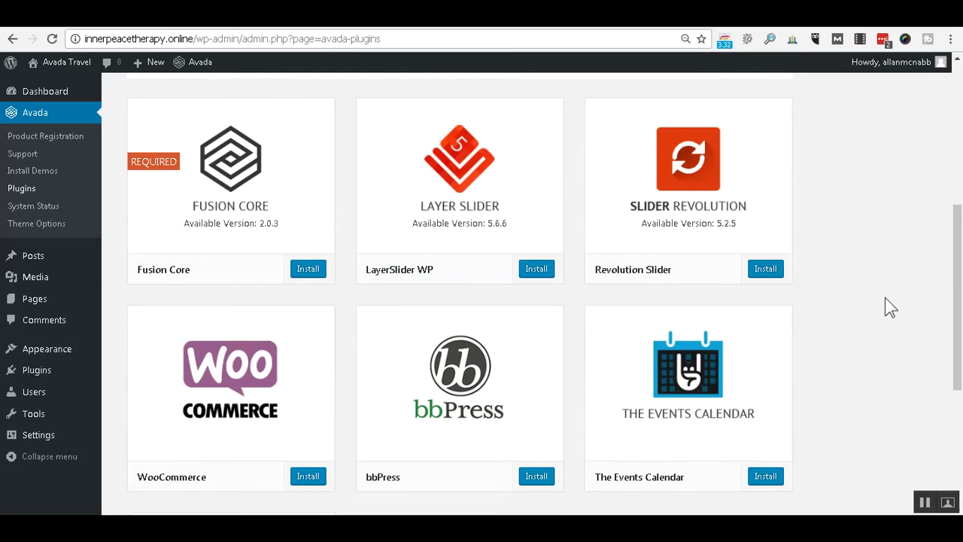
{"action": "left_click", "coordinate": [308, 269]}
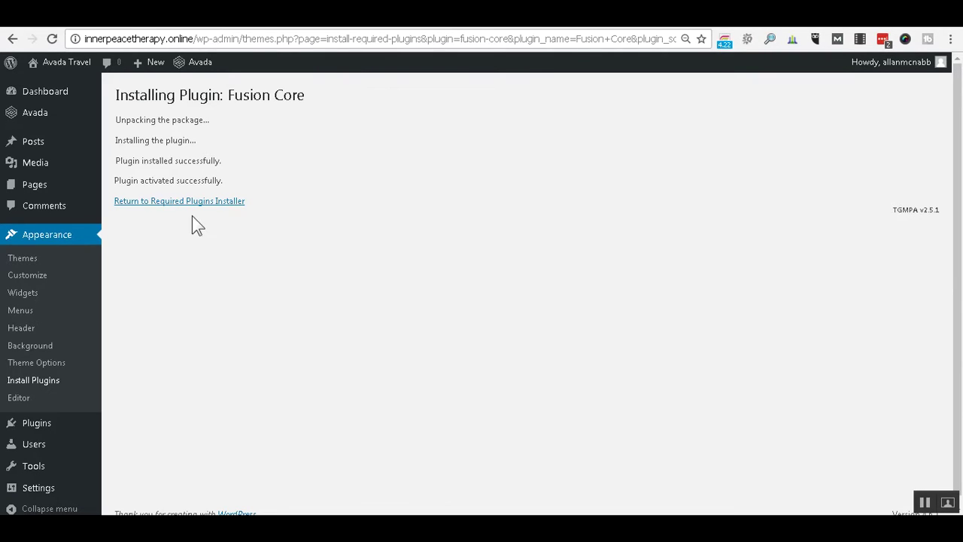
Return to the required plugins installer and install the LayerSlider WP plugin.
{"action": "left_click", "coordinate": [179, 201]}
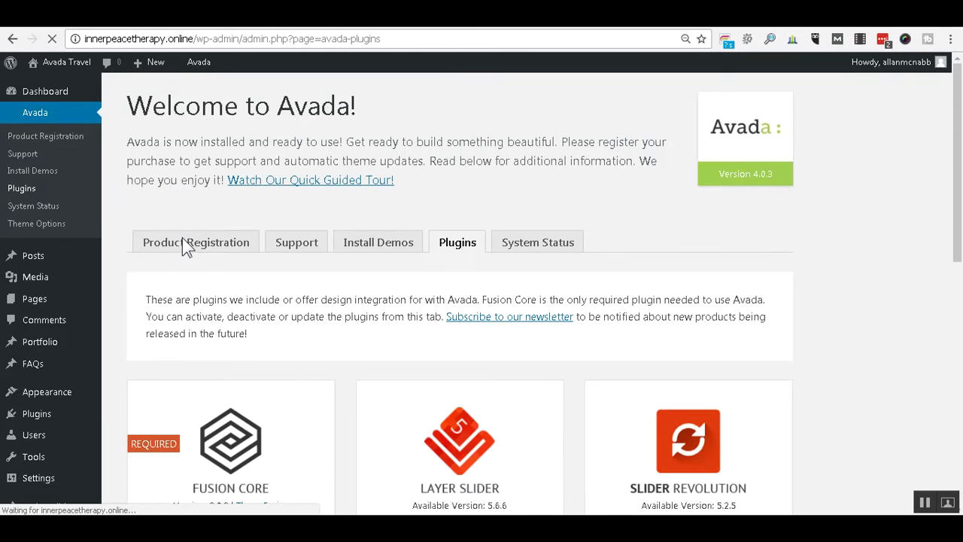
{"action": "scroll", "coordinate": [868, 331], "scroll_direction": "down", "scroll_amount": 5}
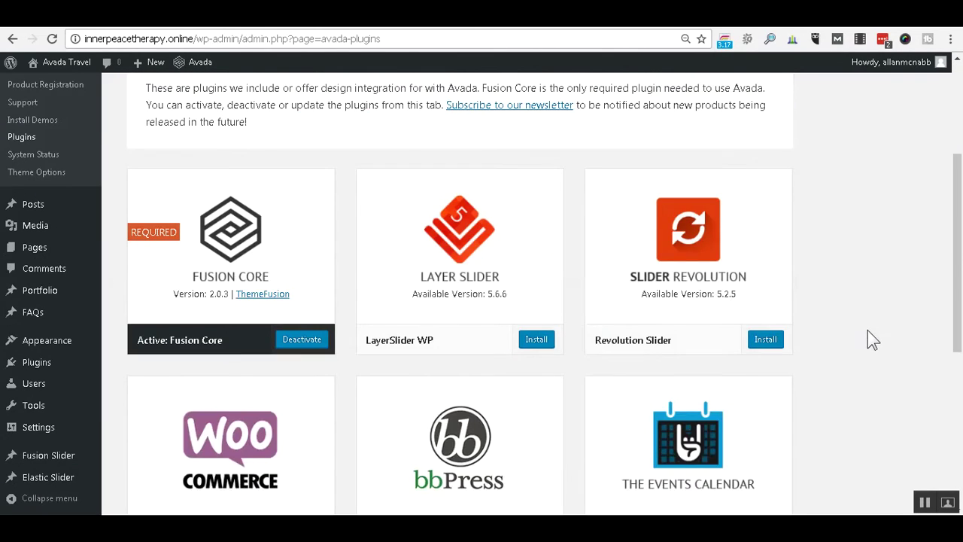
{"action": "left_click", "coordinate": [535, 202]}
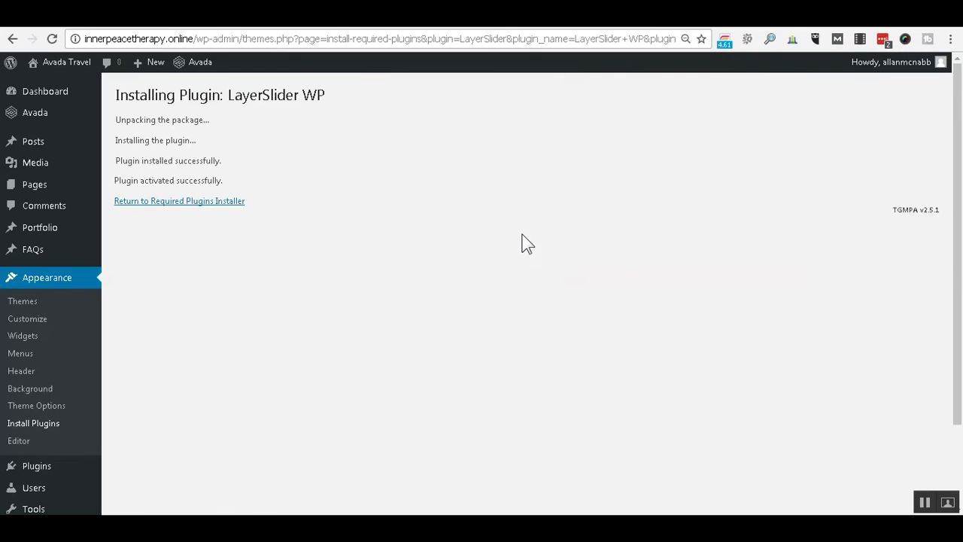
From the required plugins installer, install and activate Slider Revolution.
{"action": "left_click", "coordinate": [216, 201]}
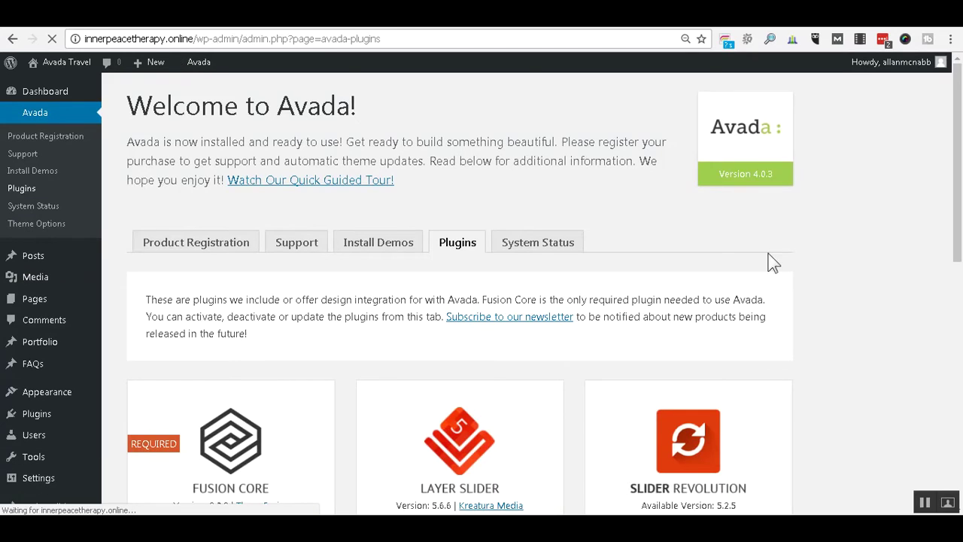
{"action": "scroll", "coordinate": [850, 268], "scroll_direction": "down", "scroll_amount": 3}
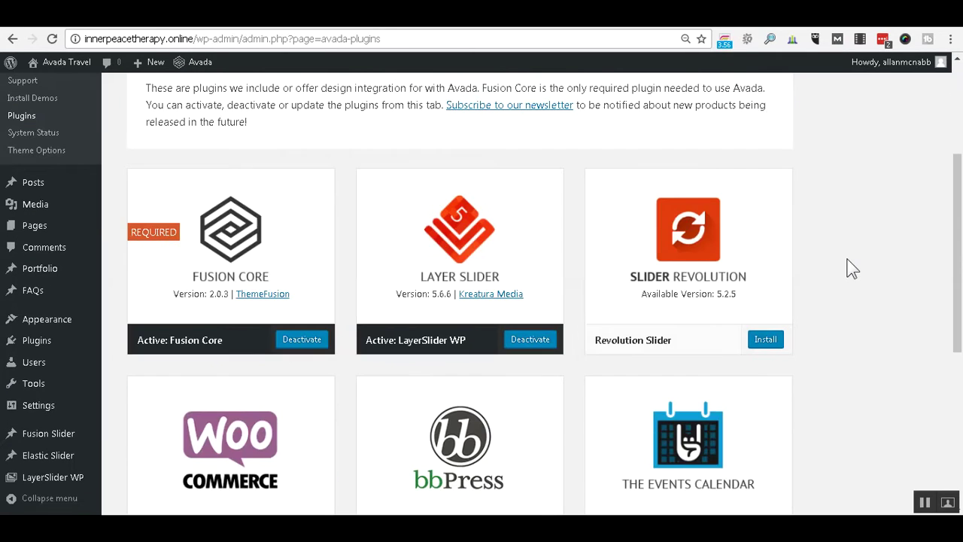
{"action": "left_click", "coordinate": [763, 345]}
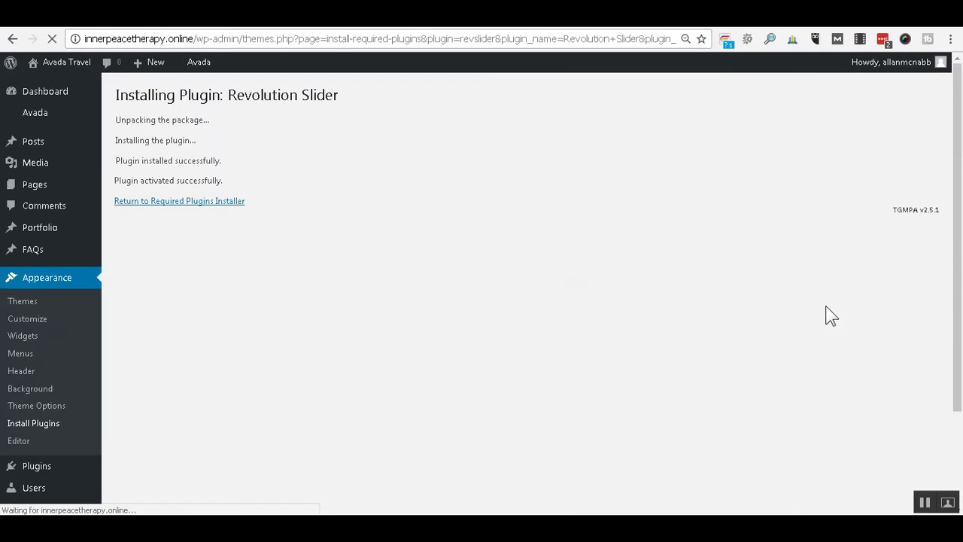
Return to the installer and install and activate Contact Form 7.
{"action": "left_click", "coordinate": [226, 201]}
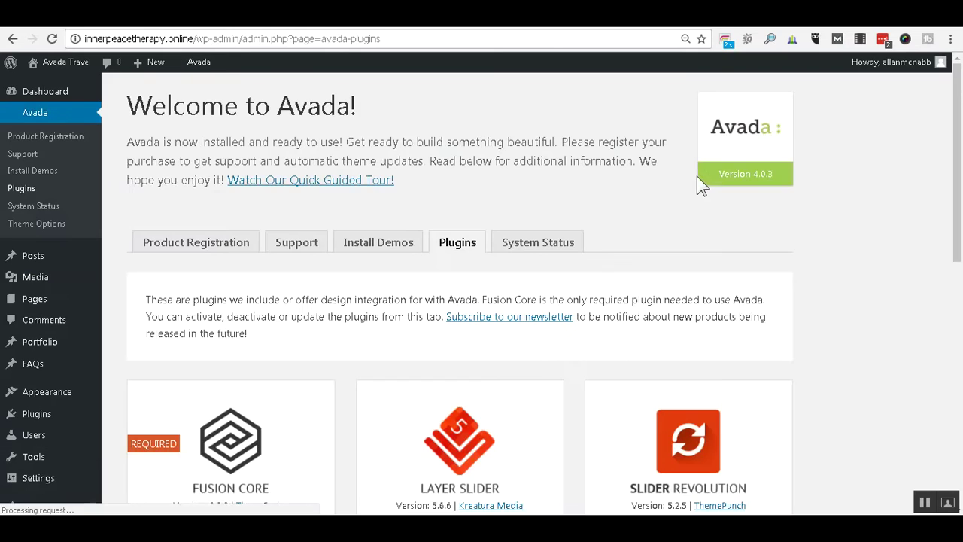
{"action": "scroll", "coordinate": [910, 276], "scroll_direction": "down", "scroll_amount": 5}
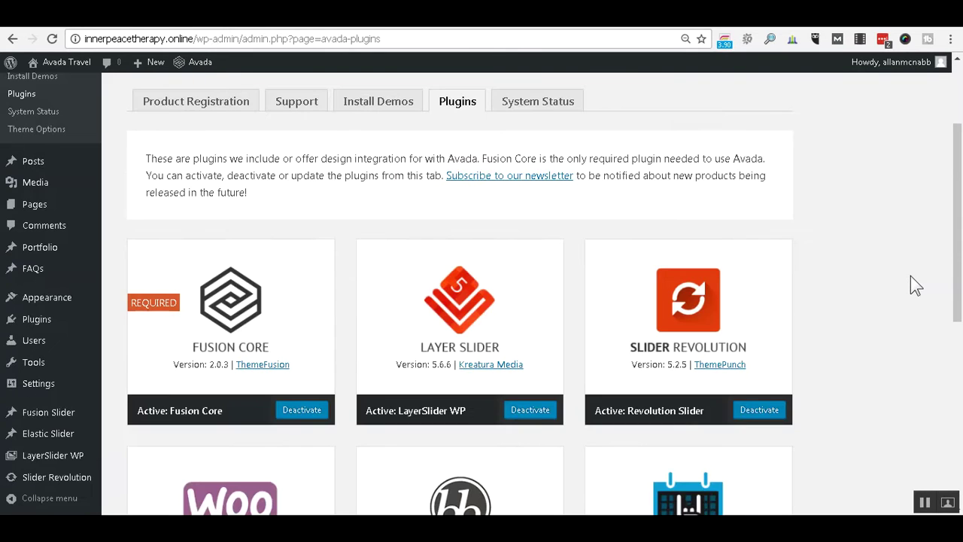
{"action": "scroll", "coordinate": [910, 276], "scroll_direction": "down", "scroll_amount": 1}
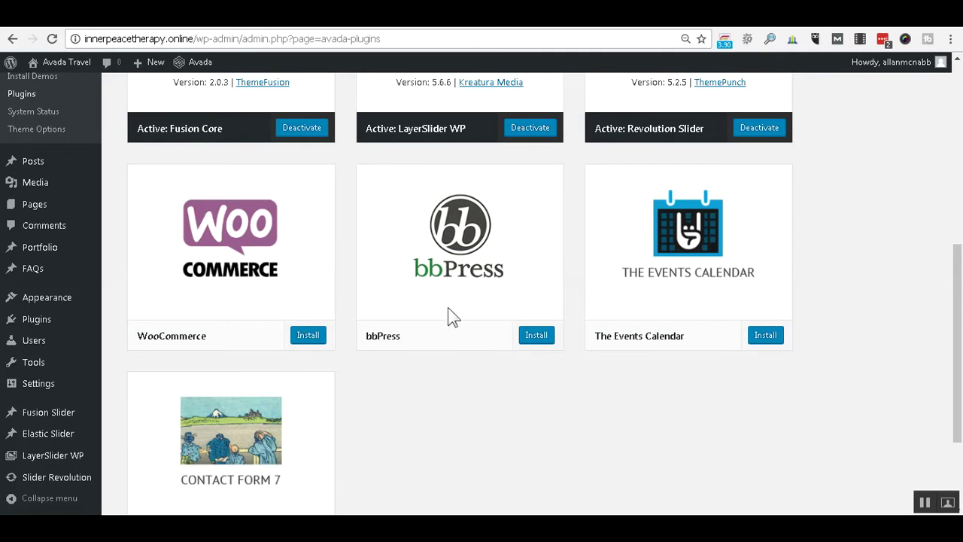
{"action": "scroll", "coordinate": [948, 290], "scroll_direction": "down", "scroll_amount": 2}
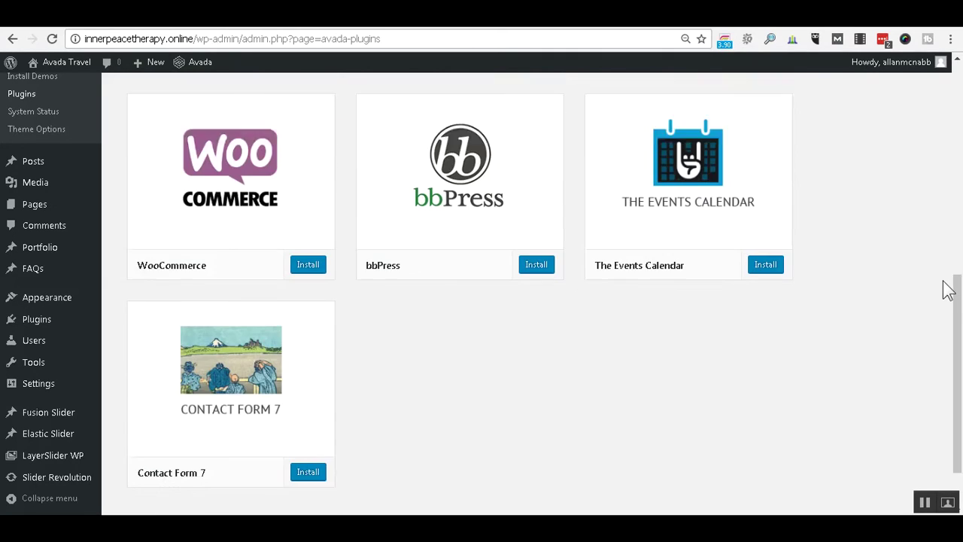
{"action": "left_click", "coordinate": [307, 396]}
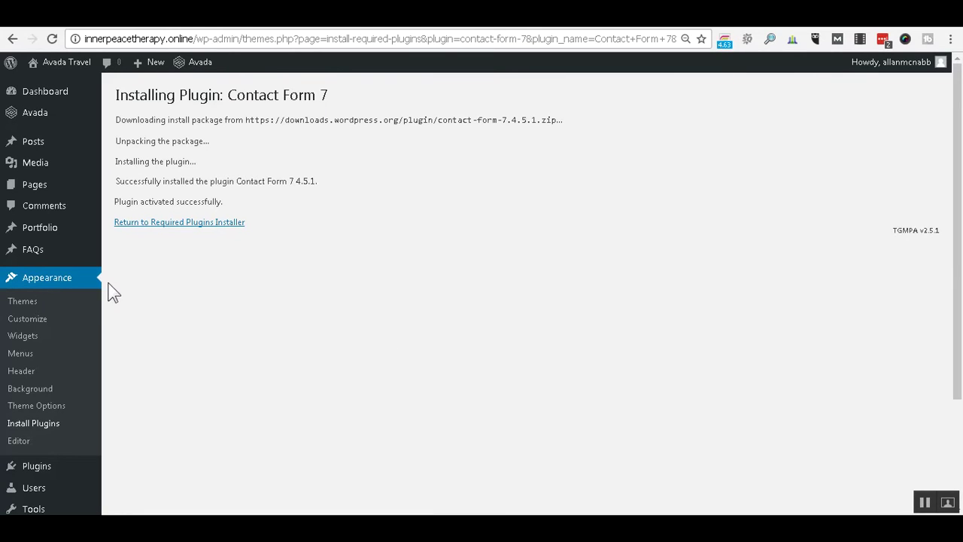
View Installed Plugins, then bring up the Notepad plugin notes at the Captcha by BestWebSoft line.
{"action": "mouse_move", "coordinate": [30, 474]}
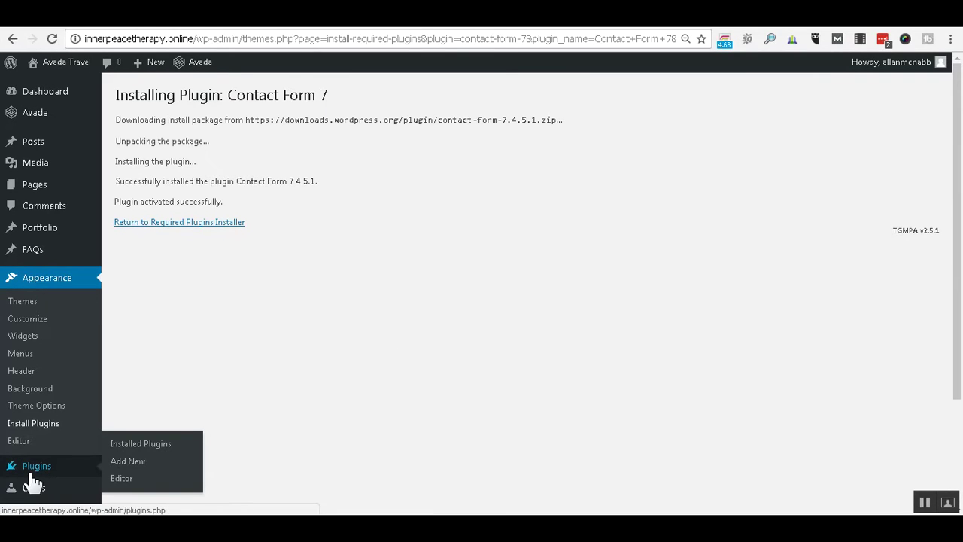
{"action": "scroll", "coordinate": [34, 481], "scroll_direction": "down", "scroll_amount": 2}
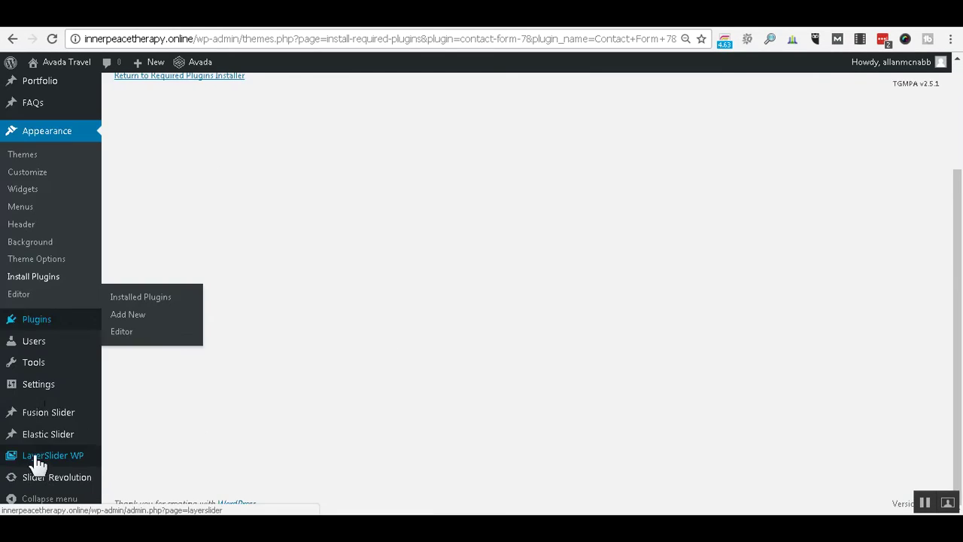
{"action": "left_click", "coordinate": [43, 322]}
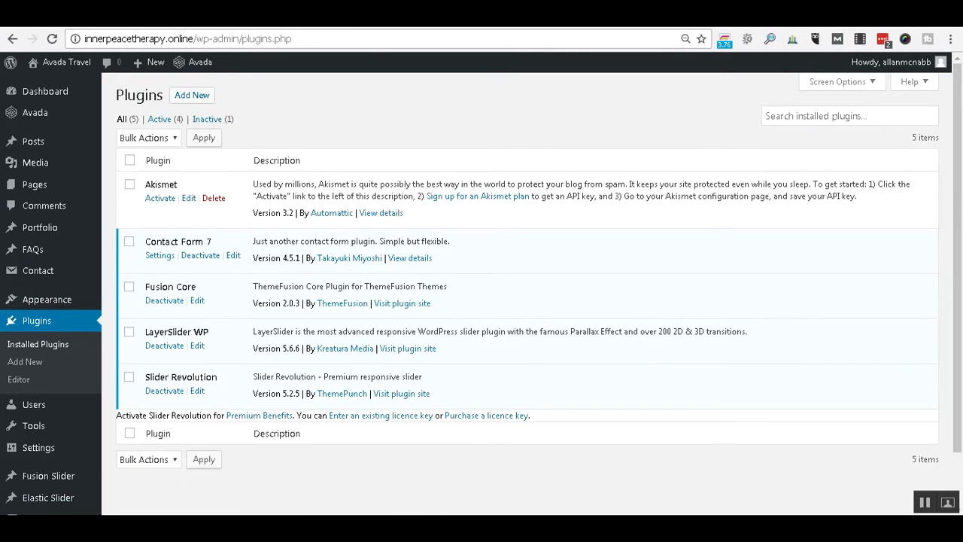
{"action": "mouse_move", "coordinate": [169, 525]}
{"action": "left_click", "coordinate": [166, 501]}
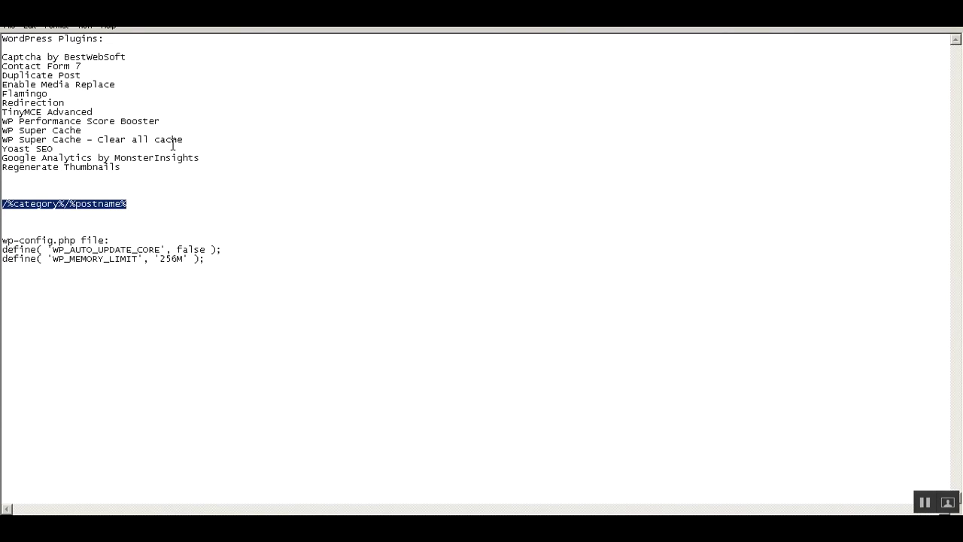
{"action": "left_click", "coordinate": [141, 58]}
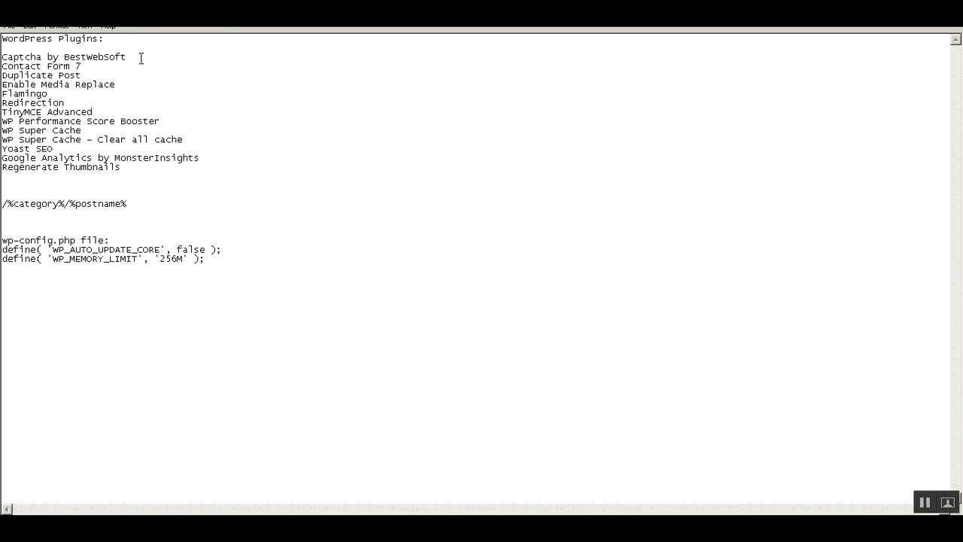
Step through the plugin names in the notes, from Contact Form 7 down to Regenerate Thumbnails.
{"action": "left_click", "coordinate": [140, 65]}
{"action": "left_click", "coordinate": [140, 76]}
{"action": "left_click", "coordinate": [137, 94]}
{"action": "left_click", "coordinate": [133, 103]}
{"action": "left_click", "coordinate": [129, 112]}
{"action": "left_click", "coordinate": [162, 121]}
{"action": "left_click", "coordinate": [162, 130]}
{"action": "left_click", "coordinate": [208, 142]}
{"action": "key", "text": "Down"}
Select the Captcha by BestWebSoft line and return to the WordPress Installed Plugins page.
{"action": "left_click", "coordinate": [128, 57]}
{"action": "key", "text": "shift+Home"}
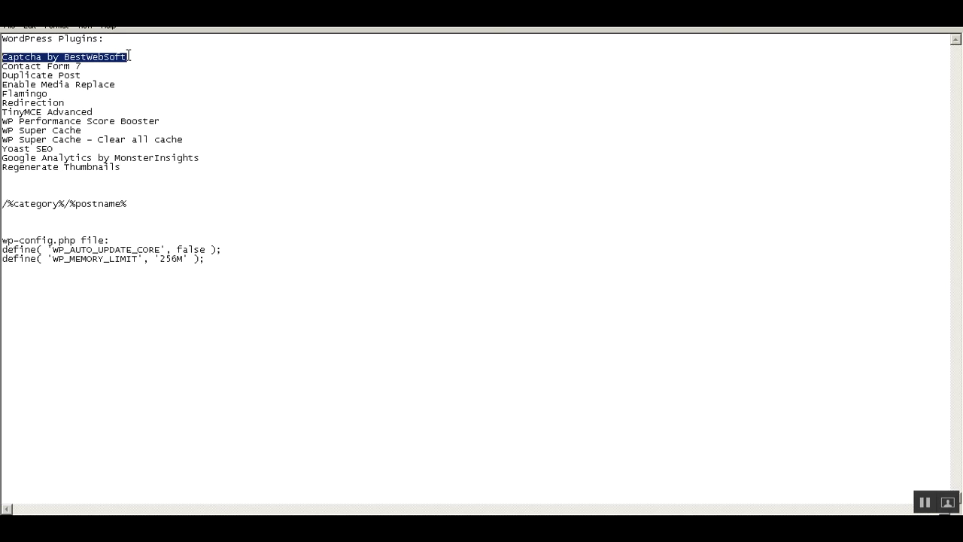
{"action": "left_click", "coordinate": [209, 526]}
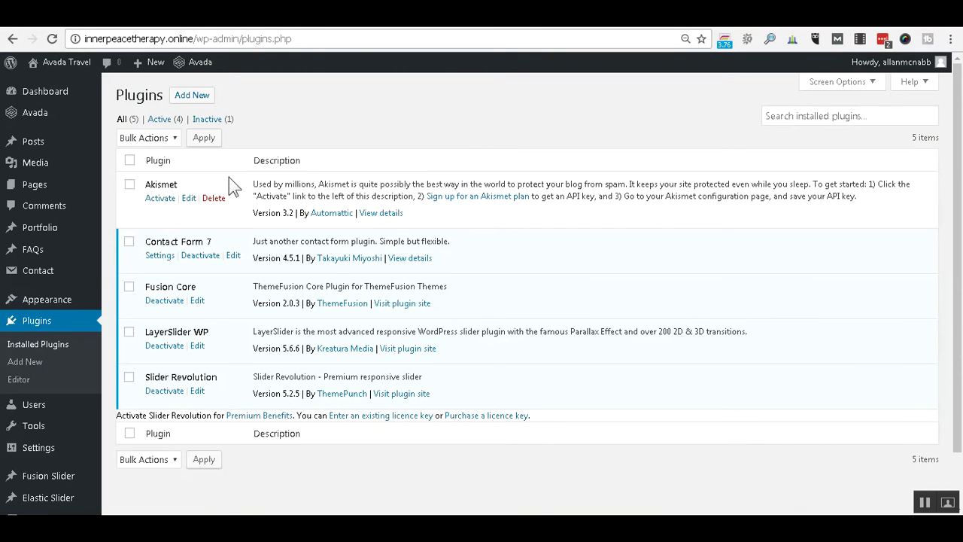
Search Add Plugins for Captcha by BestWebSoft, then install and activate it.
{"action": "left_click", "coordinate": [200, 97]}
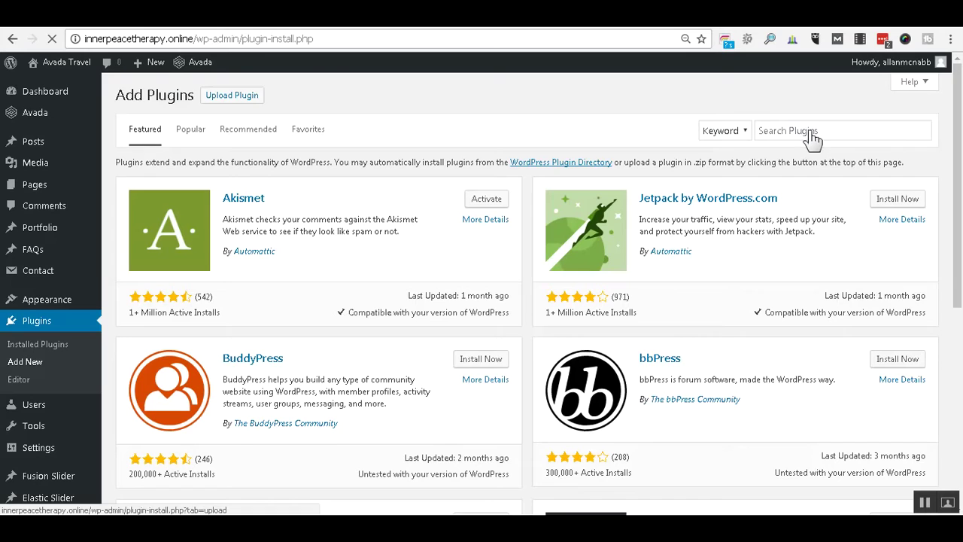
{"action": "right_click", "coordinate": [811, 134]}
{"action": "left_click", "coordinate": [843, 212]}
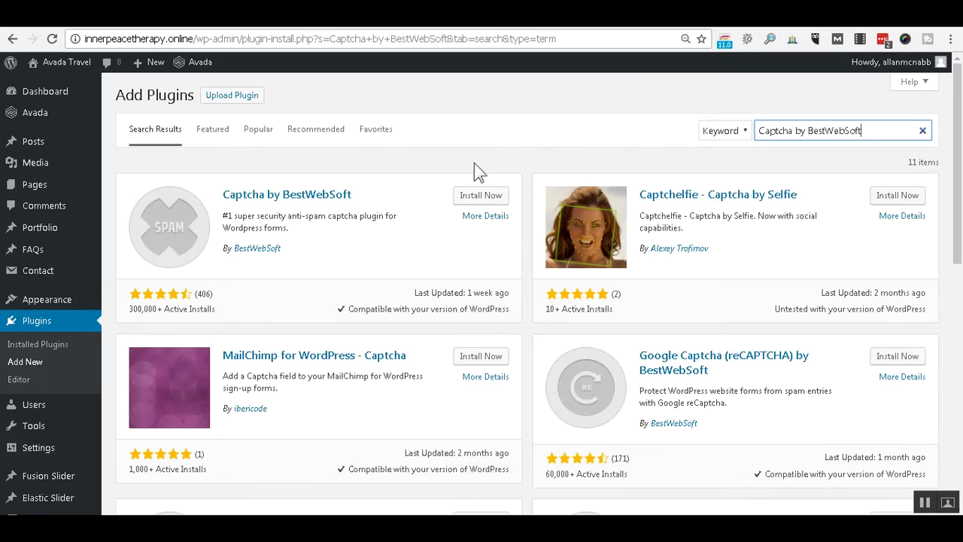
{"action": "left_click", "coordinate": [491, 195]}
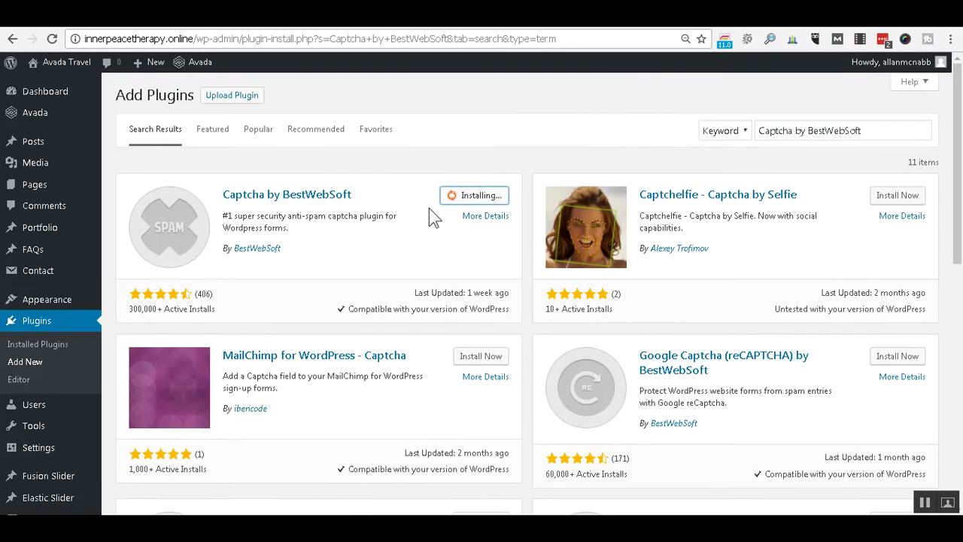
{"action": "left_click", "coordinate": [474, 200]}
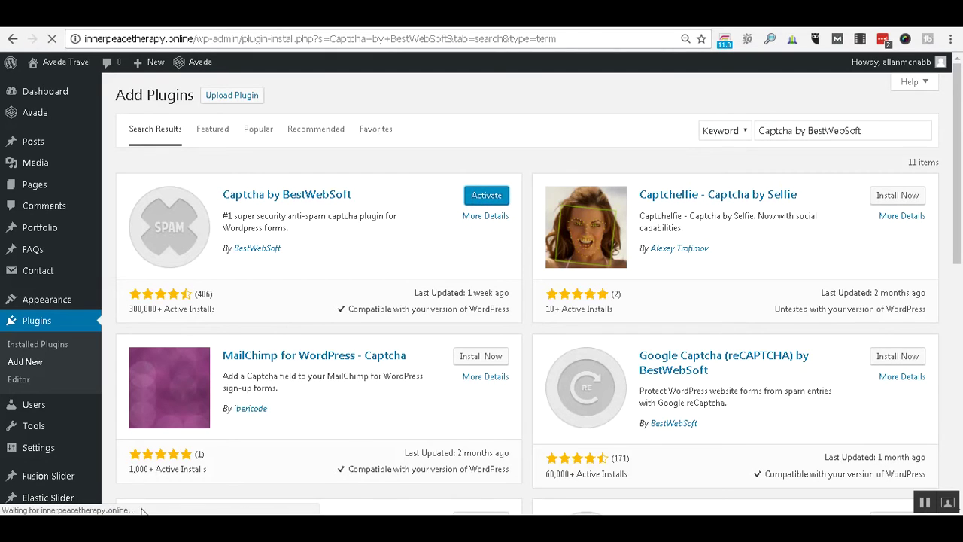
Copy the Duplicate Post line from the Notepad notes and reopen the Add Plugins page.
{"action": "left_click", "coordinate": [167, 525]}
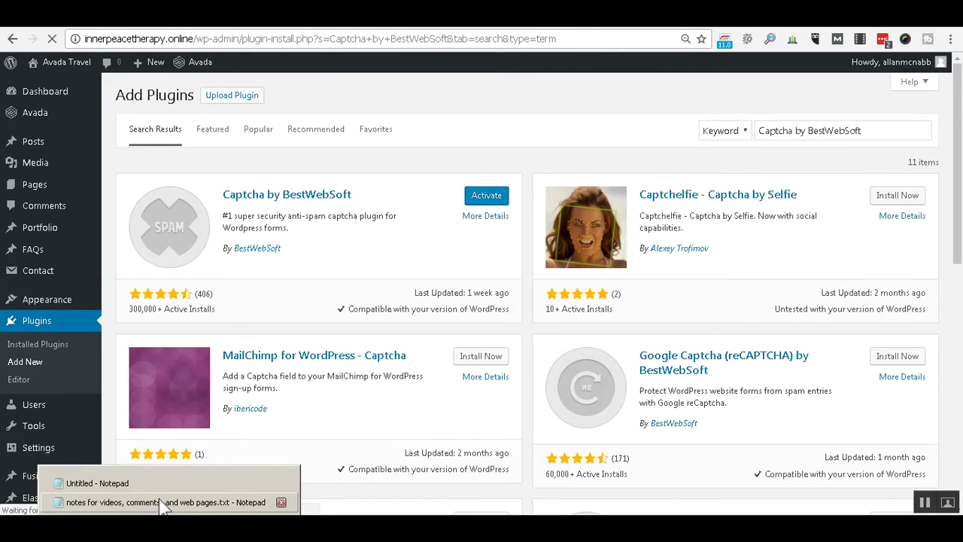
{"action": "left_click", "coordinate": [162, 501]}
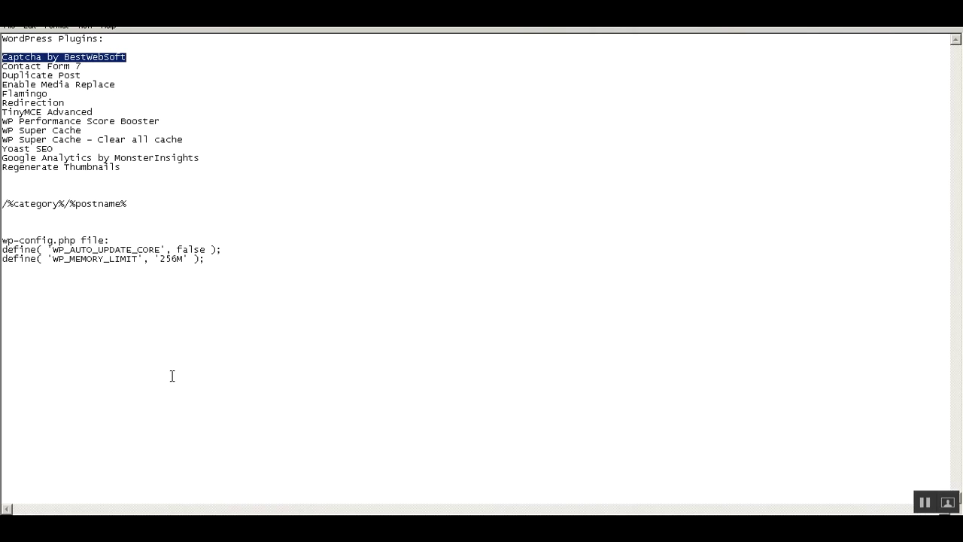
{"action": "left_click", "coordinate": [101, 74]}
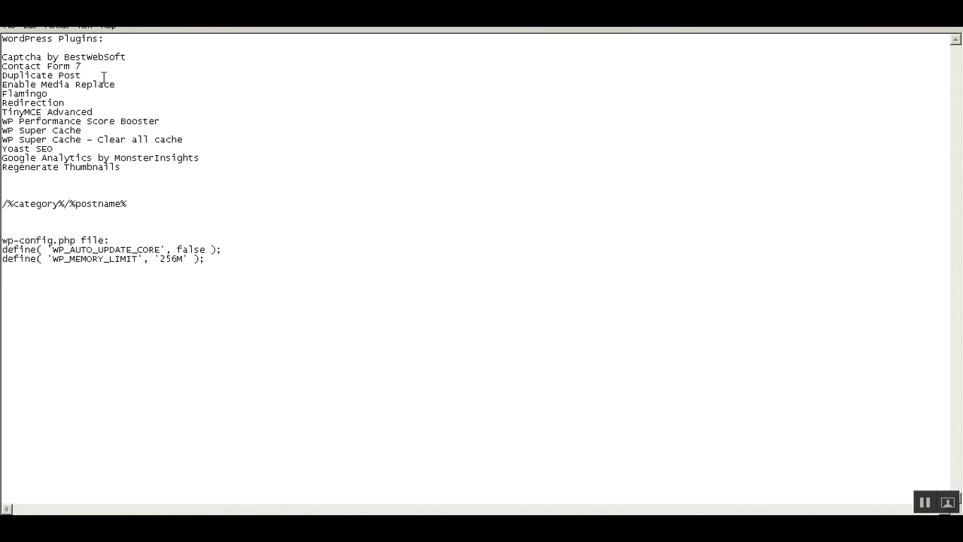
{"action": "key", "text": "shift+Home"}
{"action": "key", "text": "ctrl+c"}
{"action": "key", "text": "Right"}
{"action": "left_click", "coordinate": [240, 527]}
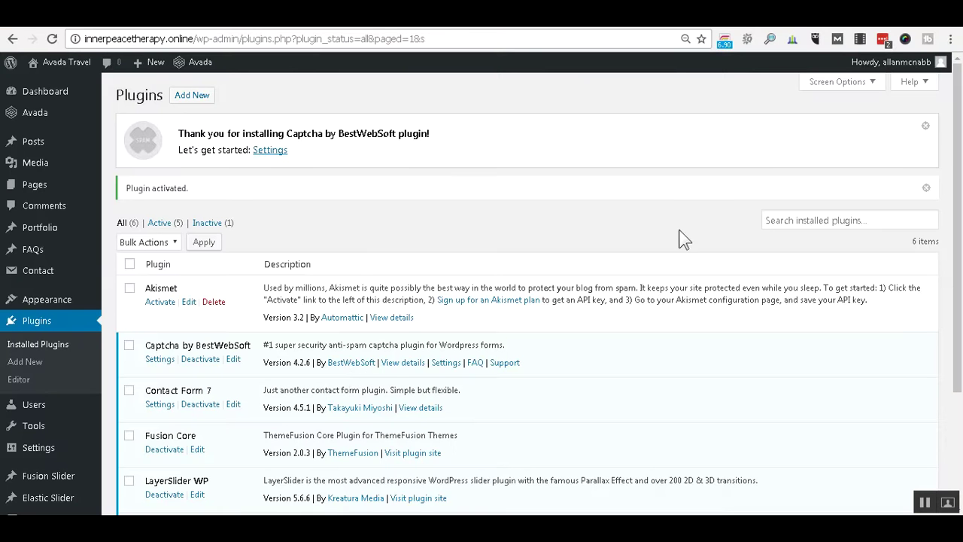
{"action": "left_click", "coordinate": [197, 96]}
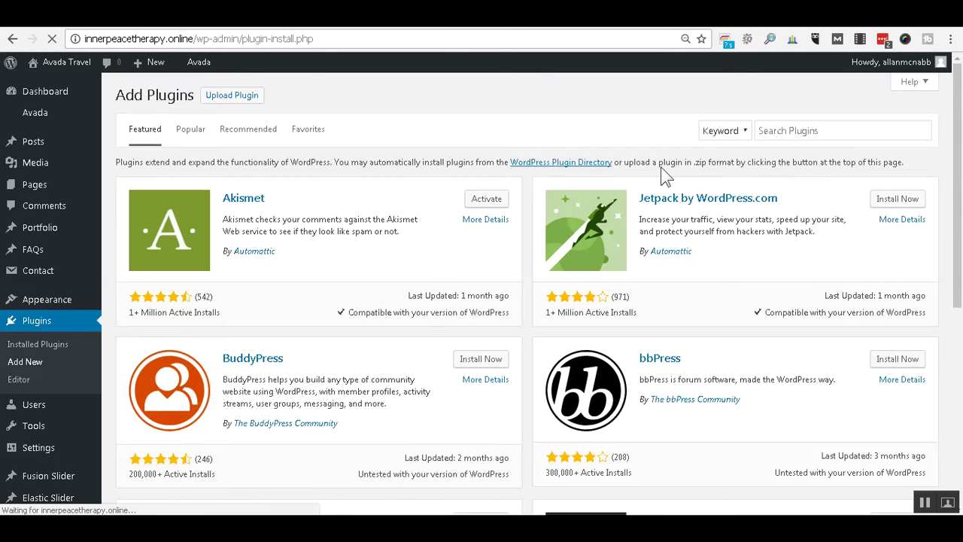
Paste 'Duplicate Post' into Search Plugins, then install and activate it.
{"action": "left_click", "coordinate": [834, 129]}
{"action": "right_click", "coordinate": [833, 129]}
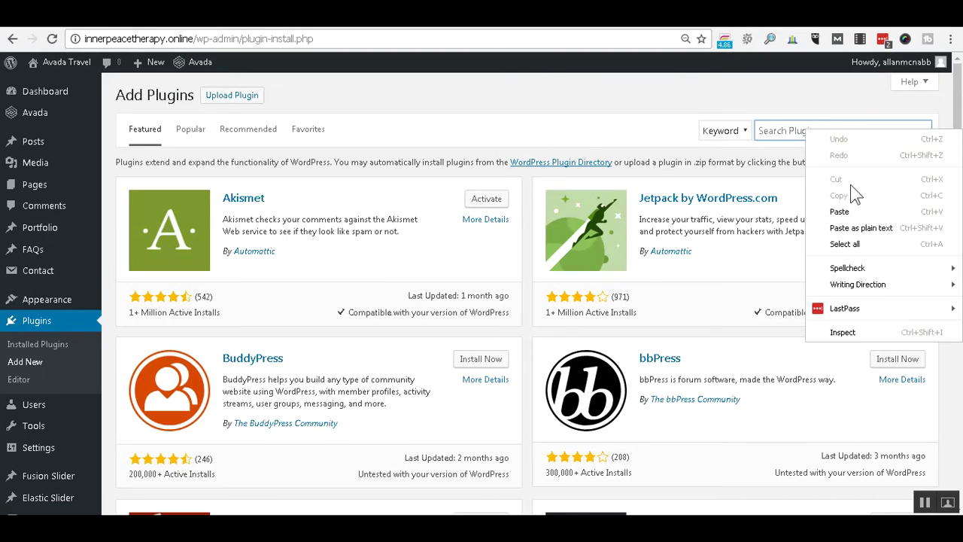
{"action": "left_click", "coordinate": [852, 230]}
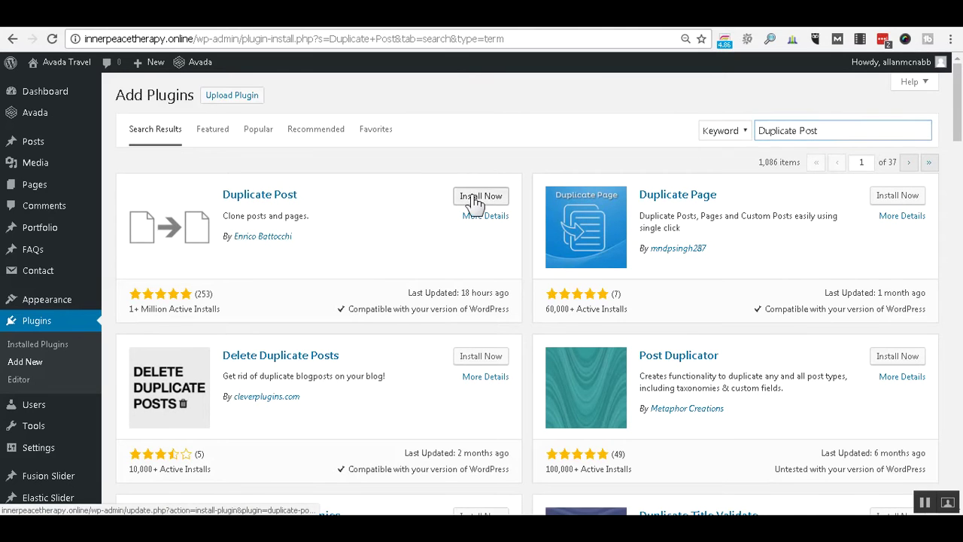
{"action": "left_click", "coordinate": [470, 196]}
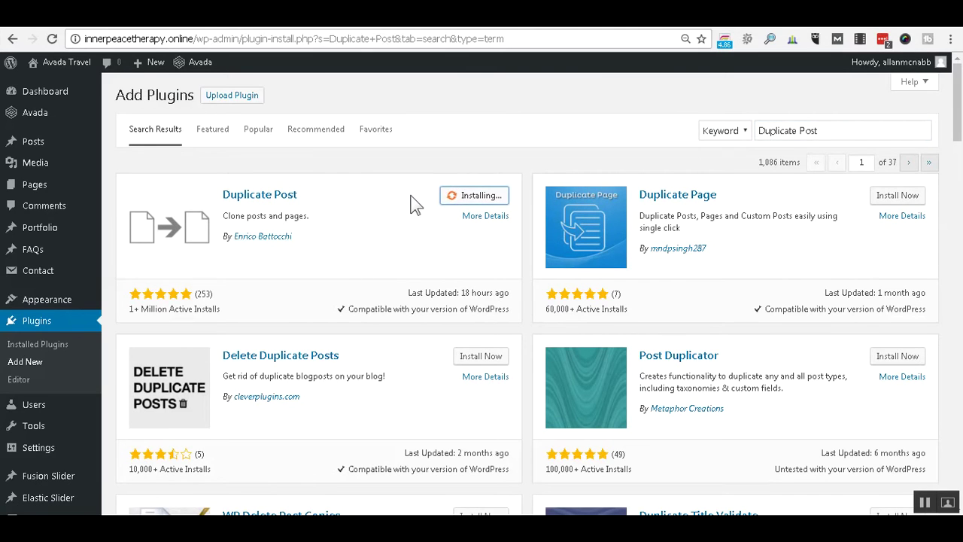
{"action": "left_click", "coordinate": [474, 198]}
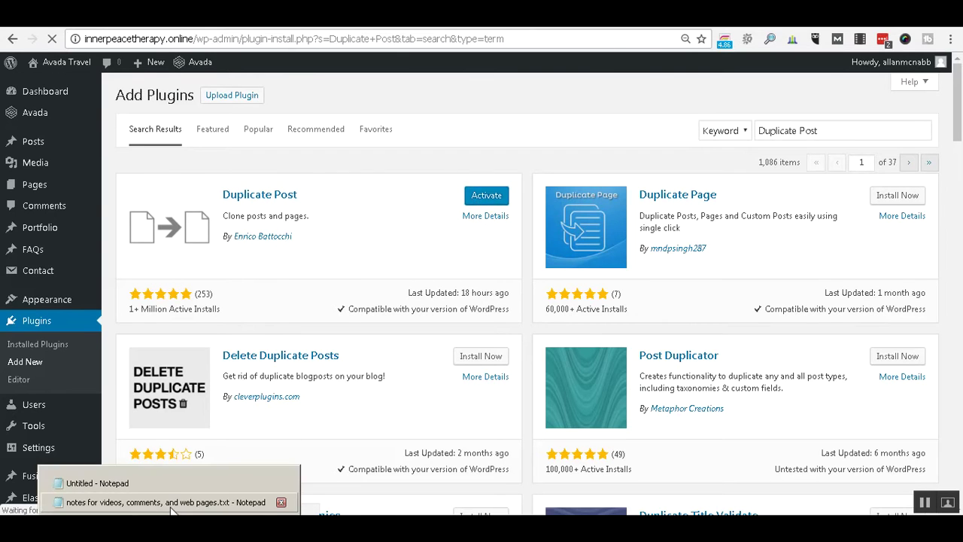
Check the Notepad notes, then review the Installed Plugins page listing 17 plugins.
{"action": "left_click", "coordinate": [174, 502]}
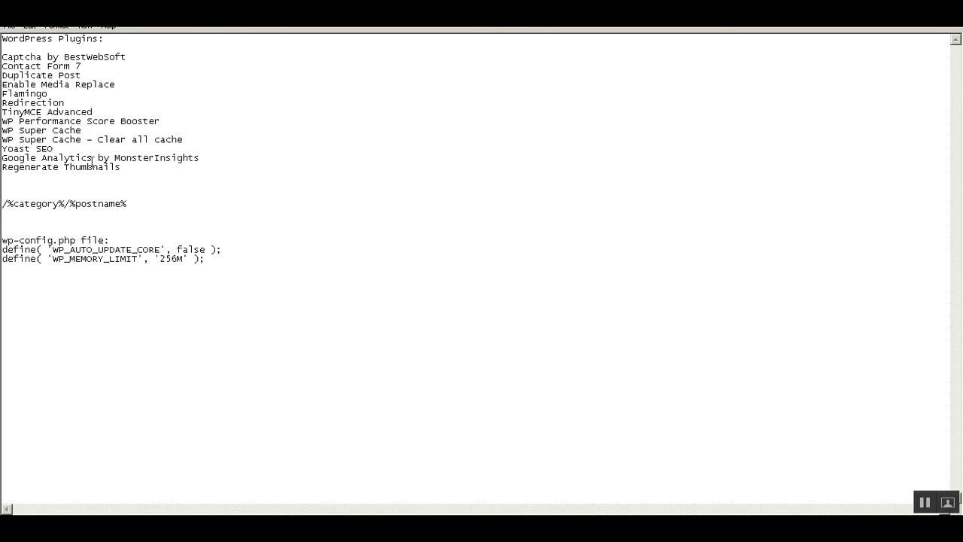
{"action": "left_click", "coordinate": [194, 527]}
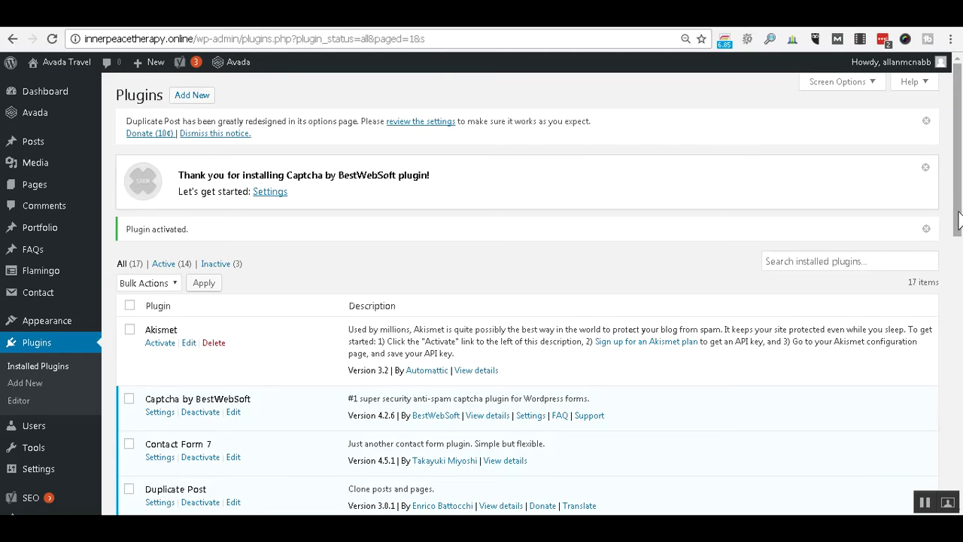
{"action": "left_click_drag", "start_coordinate": [959, 222], "coordinate": [955, 171]}
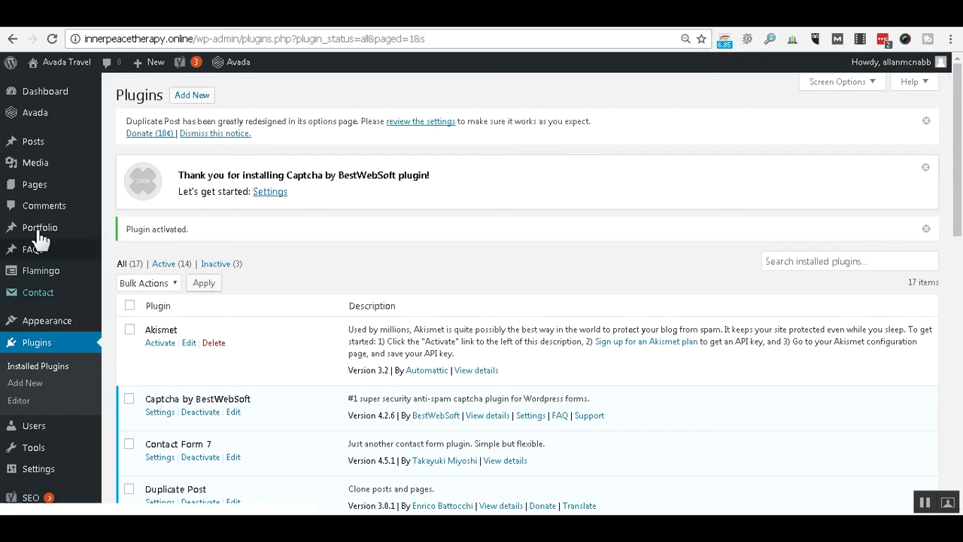
Open Avada > Install Demos and scroll down to demos such as Travel, Hotel and Architecture.
{"action": "mouse_move", "coordinate": [36, 125]}
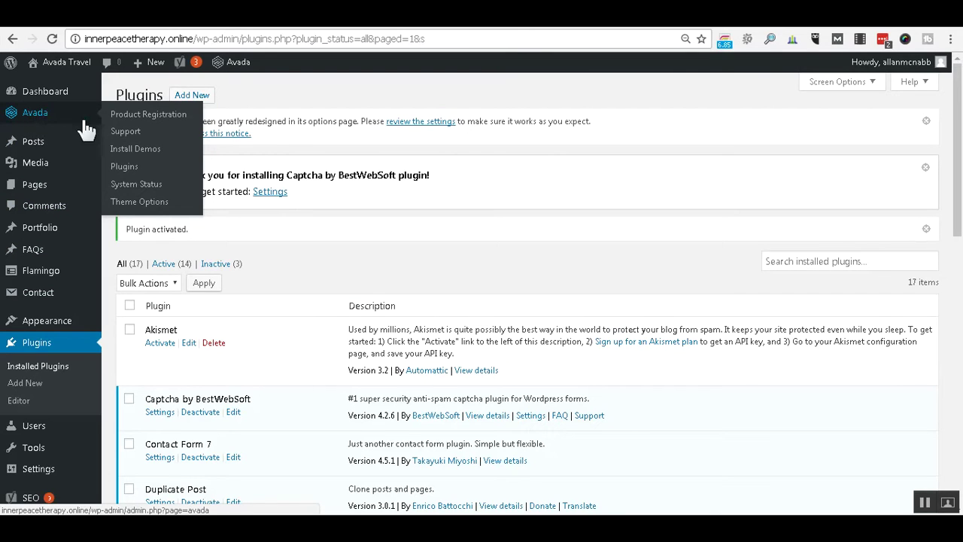
{"action": "left_click", "coordinate": [119, 155]}
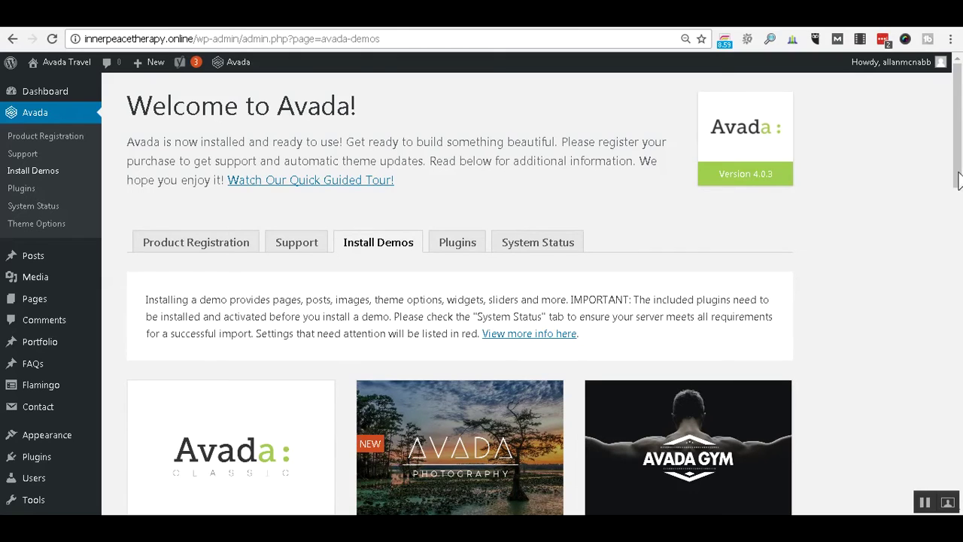
{"action": "scroll", "coordinate": [956, 215], "scroll_direction": "down", "scroll_amount": 4}
{"action": "scroll", "coordinate": [958, 218], "scroll_direction": "down", "scroll_amount": 2}
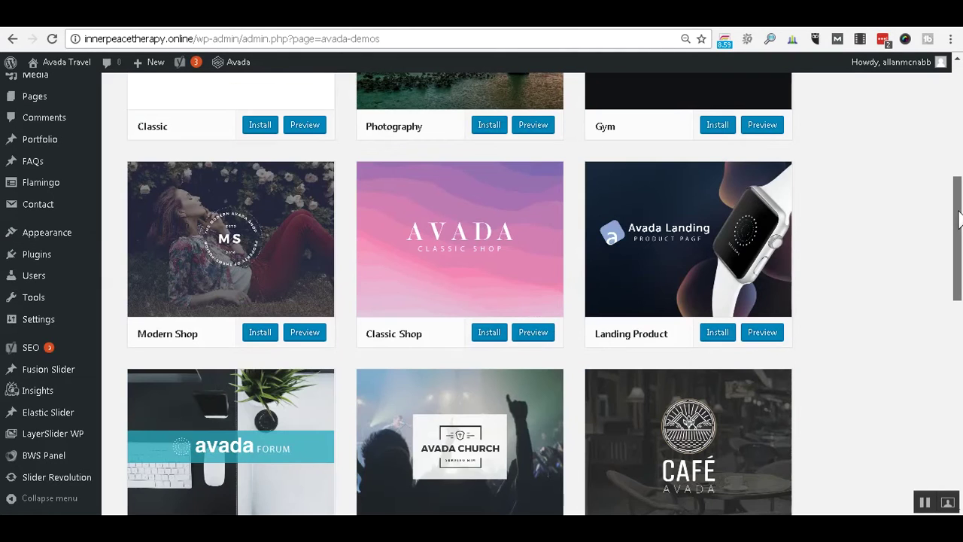
{"action": "scroll", "coordinate": [961, 237], "scroll_direction": "down", "scroll_amount": 3}
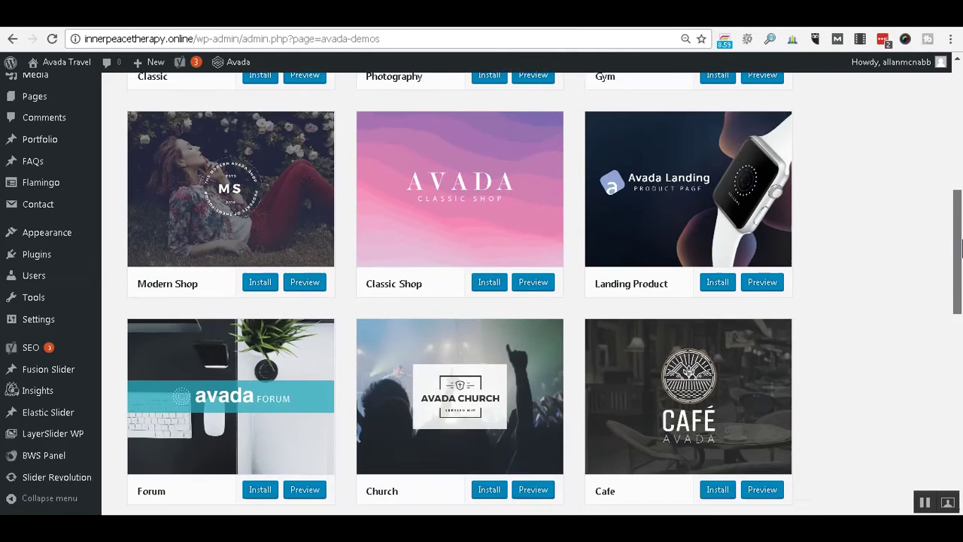
{"action": "scroll", "coordinate": [961, 299], "scroll_direction": "down", "scroll_amount": 2}
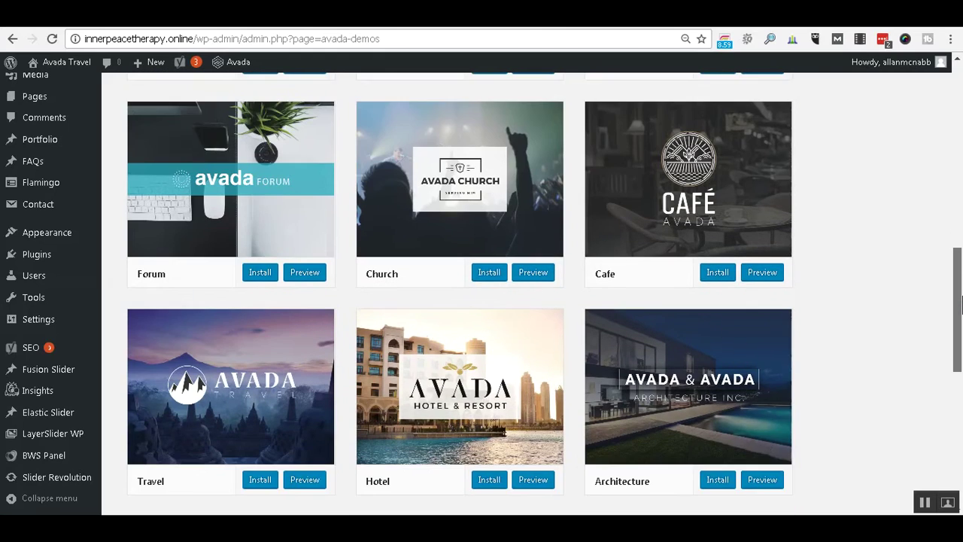
{"action": "scroll", "coordinate": [960, 310], "scroll_direction": "down", "scroll_amount": 1}
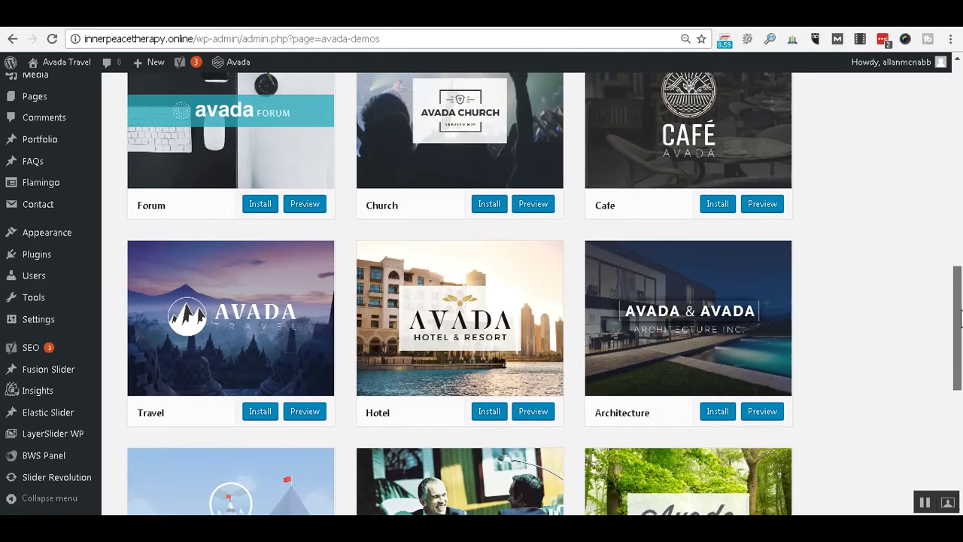
{"action": "scroll", "coordinate": [958, 331], "scroll_direction": "down", "scroll_amount": 1}
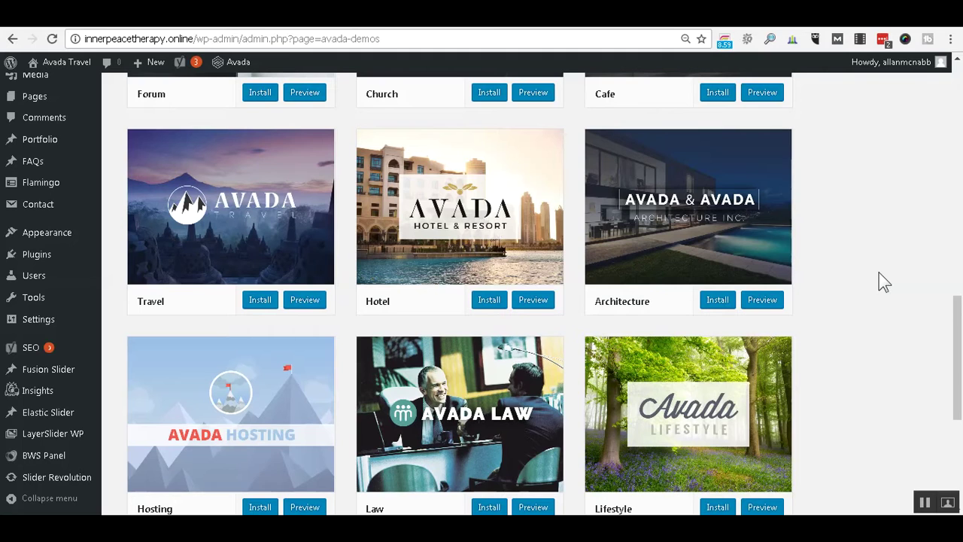
{"action": "left_click", "coordinate": [305, 300]}
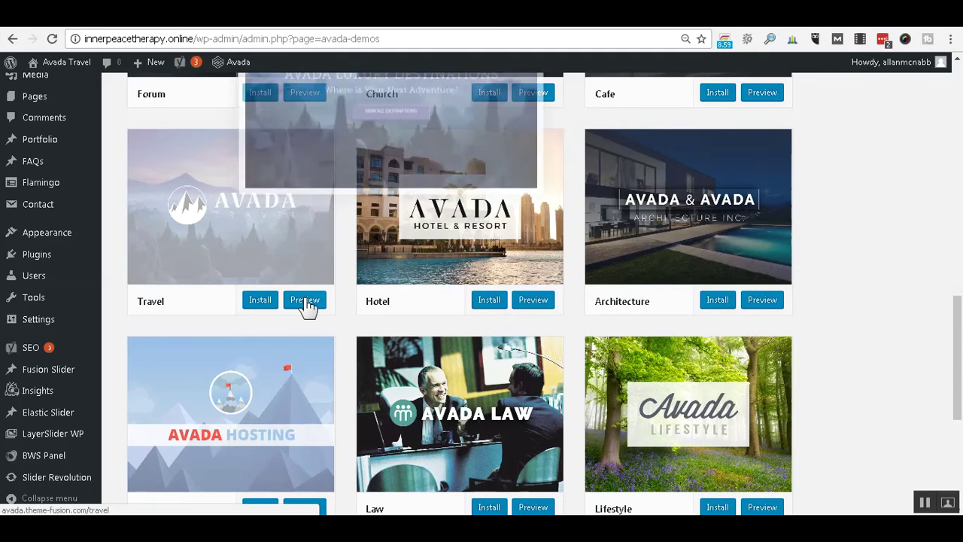
Install the Avada Travel demo and confirm the import warning.
{"action": "left_click", "coordinate": [260, 300]}
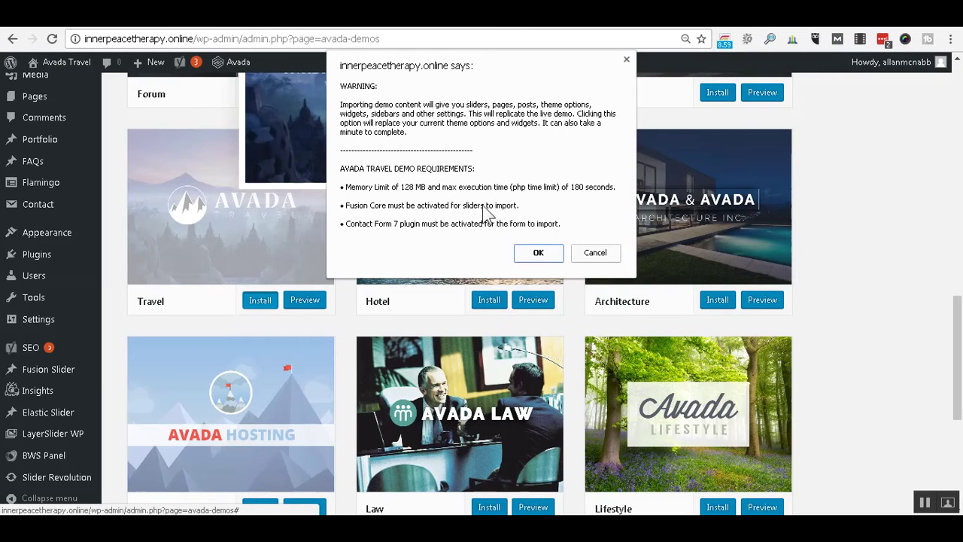
{"action": "left_click", "coordinate": [522, 252]}
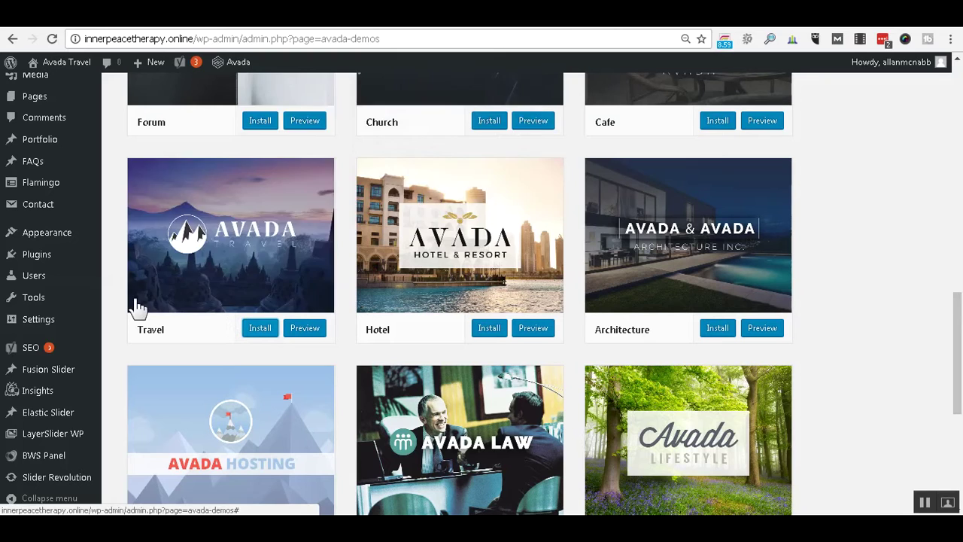
Regenerate thumbnails for all images, resizing 53 images with 0 failures.
{"action": "mouse_move", "coordinate": [137, 304]}
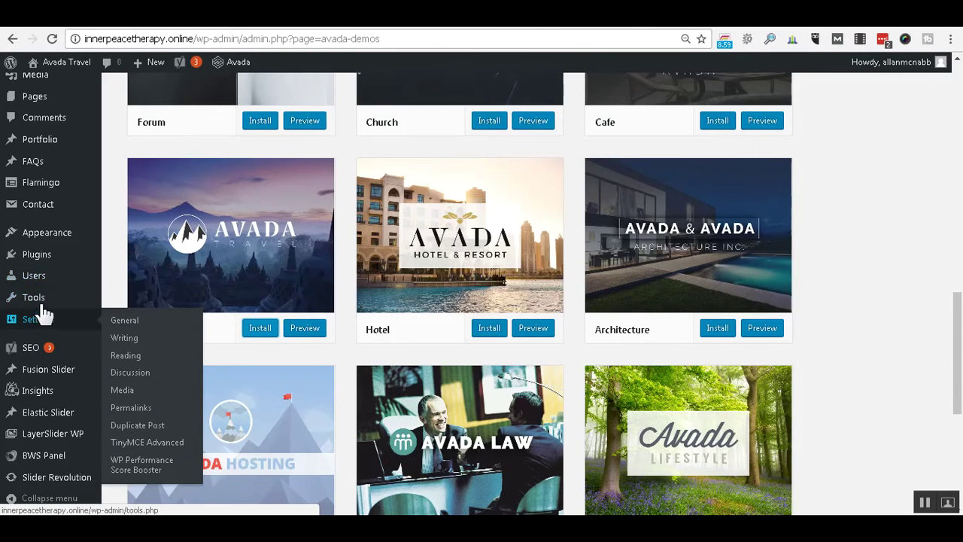
{"action": "mouse_move", "coordinate": [66, 252]}
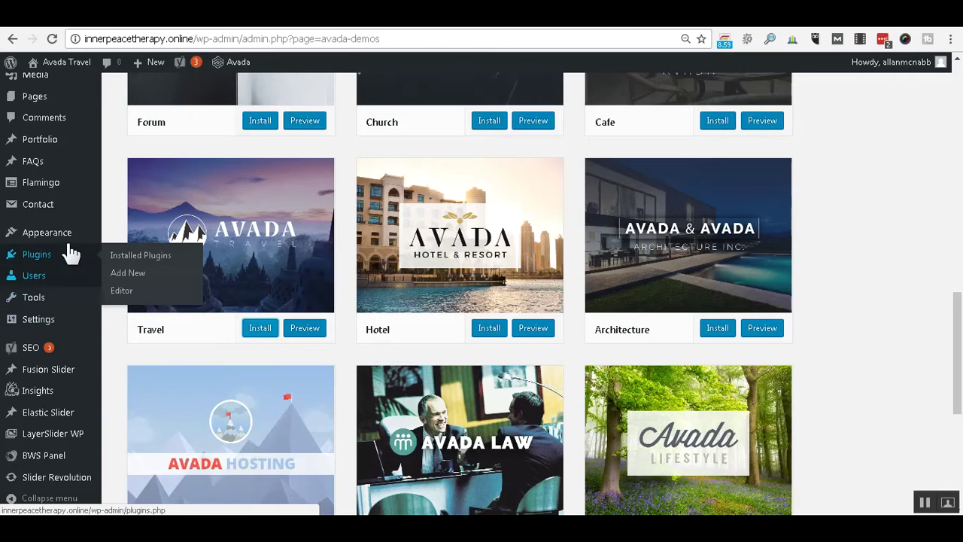
{"action": "left_click", "coordinate": [48, 255]}
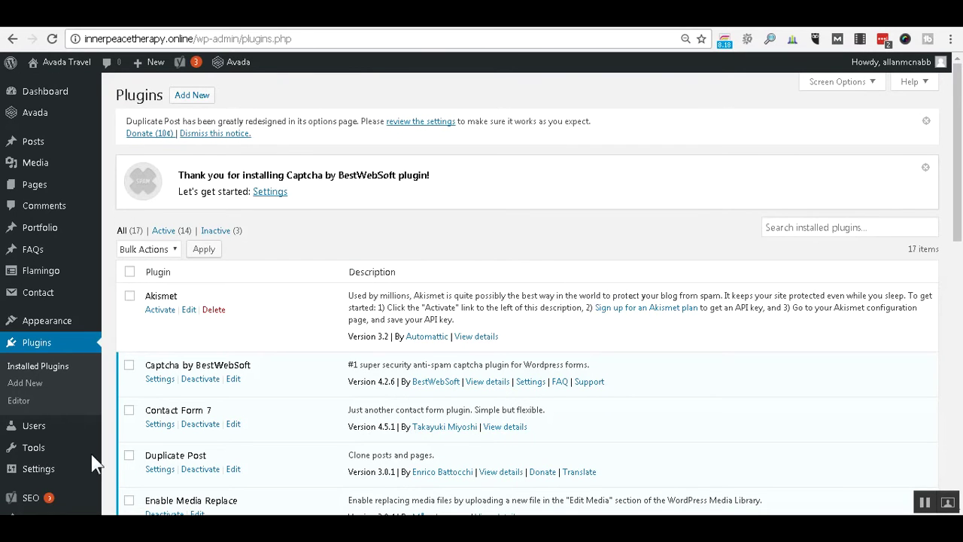
{"action": "mouse_move", "coordinate": [47, 454]}
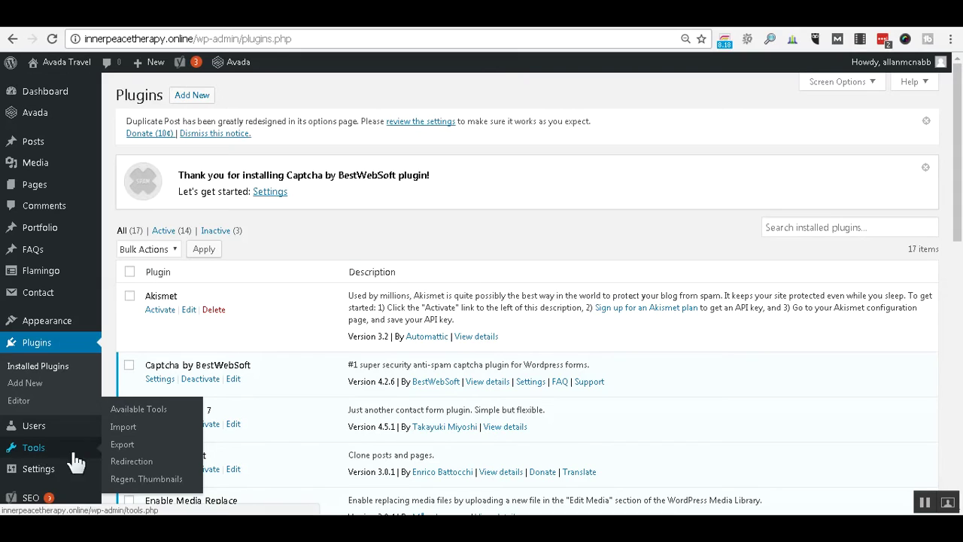
{"action": "left_click", "coordinate": [131, 489]}
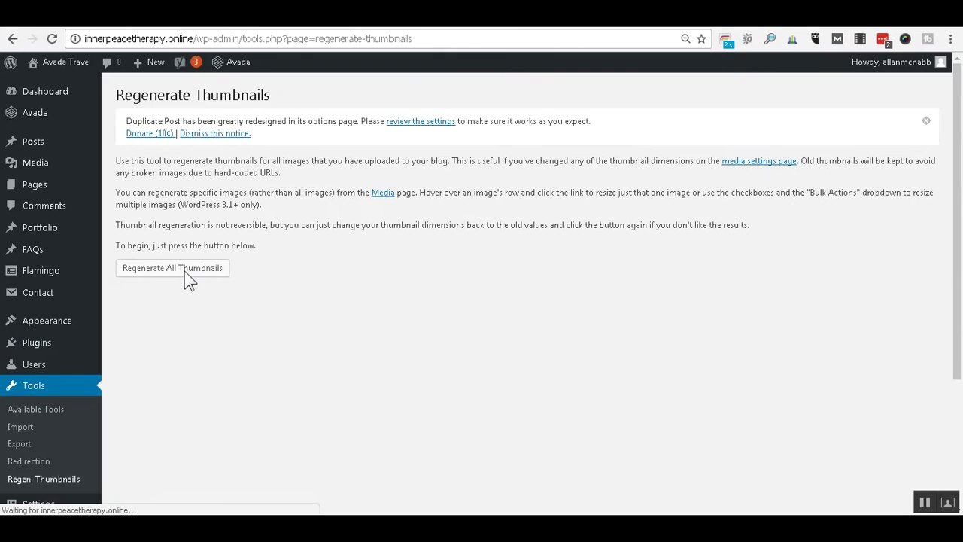
{"action": "left_click", "coordinate": [186, 272]}
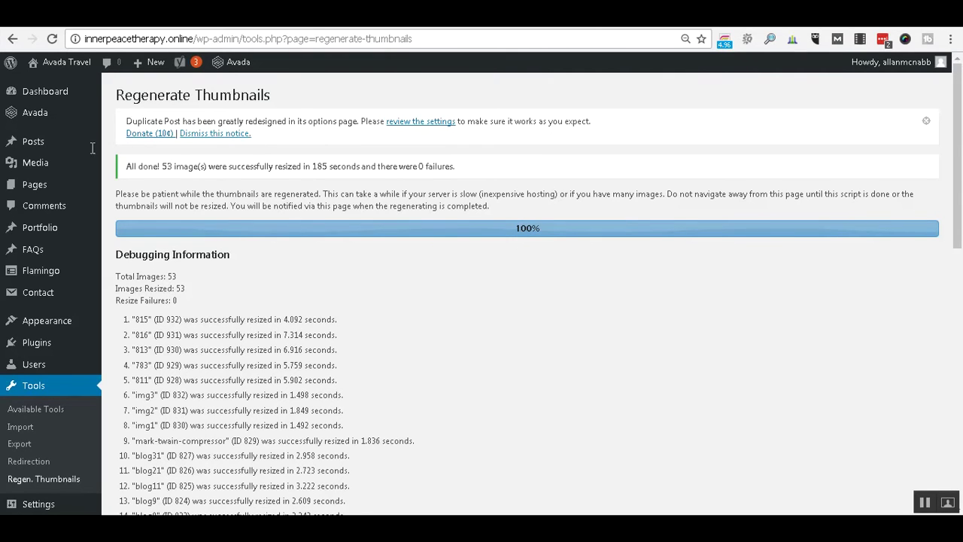
{"action": "mouse_move", "coordinate": [75, 70]}
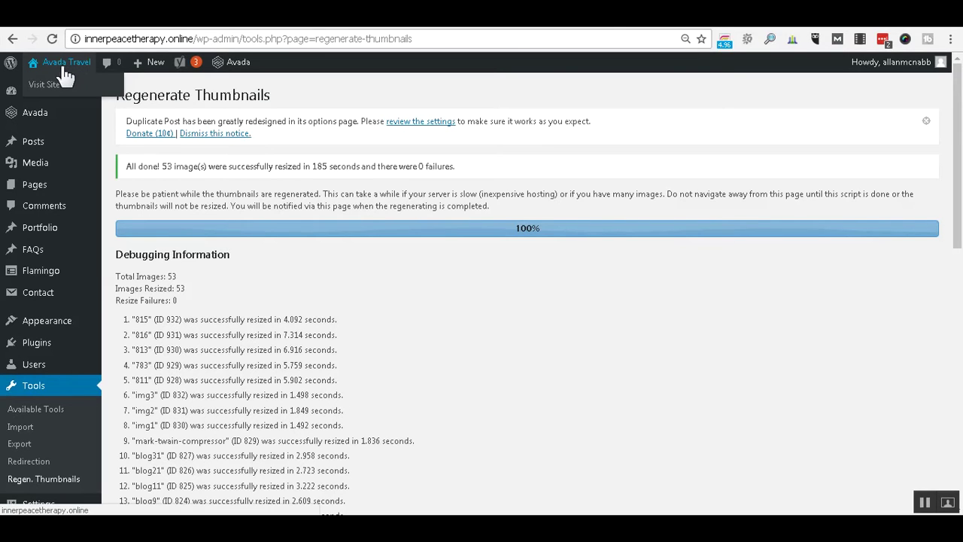
{"action": "right_click", "coordinate": [41, 86]}
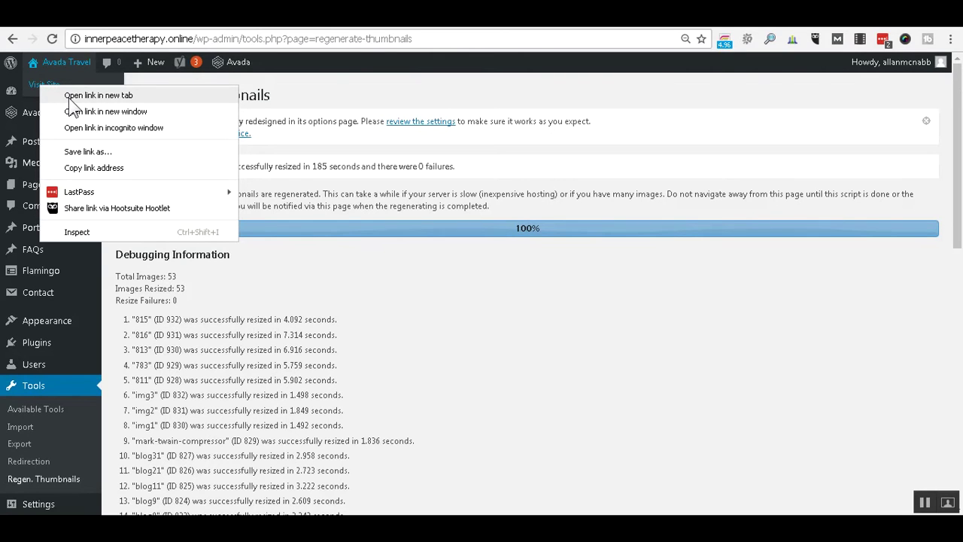
{"action": "left_click", "coordinate": [70, 98]}
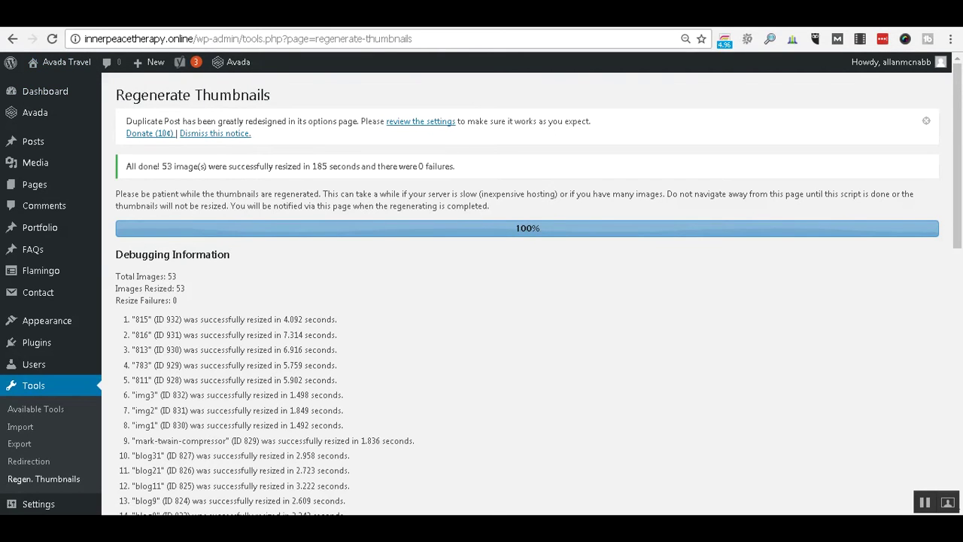
{"action": "key", "text": "ctrl+Tab"}
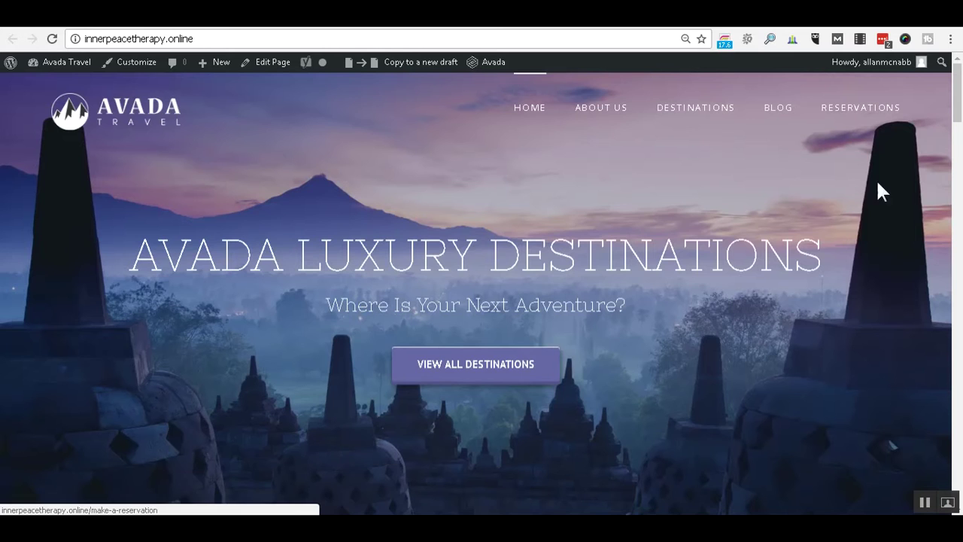
{"action": "scroll", "coordinate": [956, 98], "scroll_direction": "down", "scroll_amount": 15}
{"action": "left_click_drag", "start_coordinate": [957, 315], "coordinate": [957, 74]}
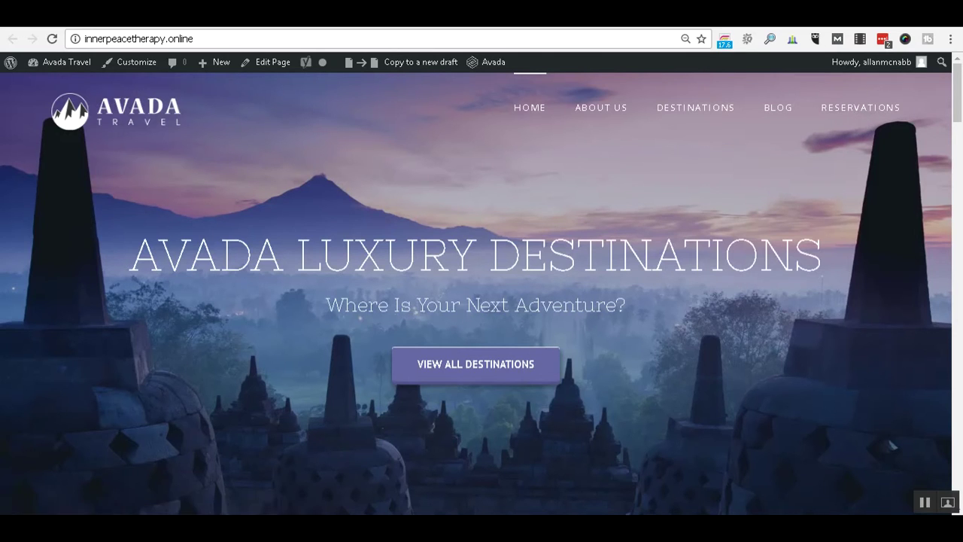
{"action": "key", "text": "ctrl+shift+Tab"}
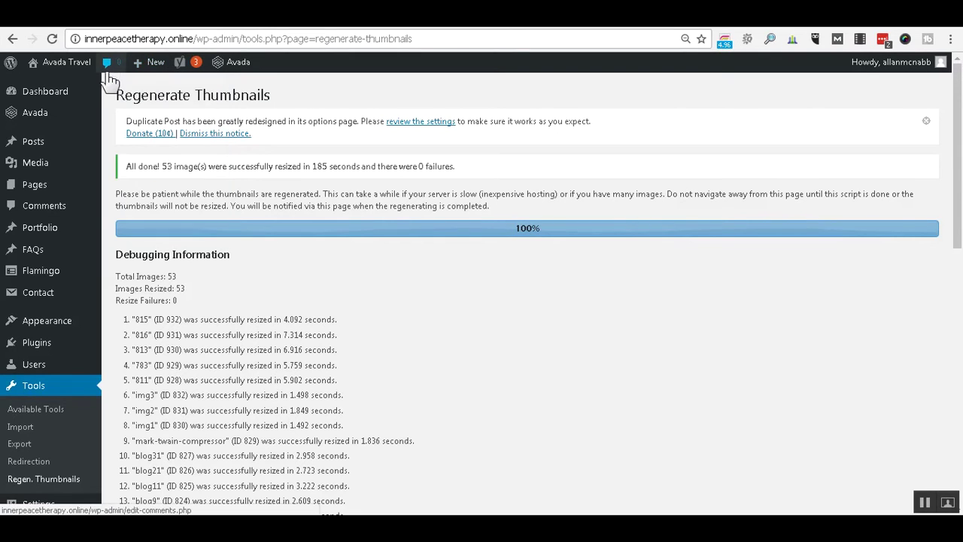
Open All Posts to see the 9 published Travel demo posts.
{"action": "mouse_move", "coordinate": [37, 189]}
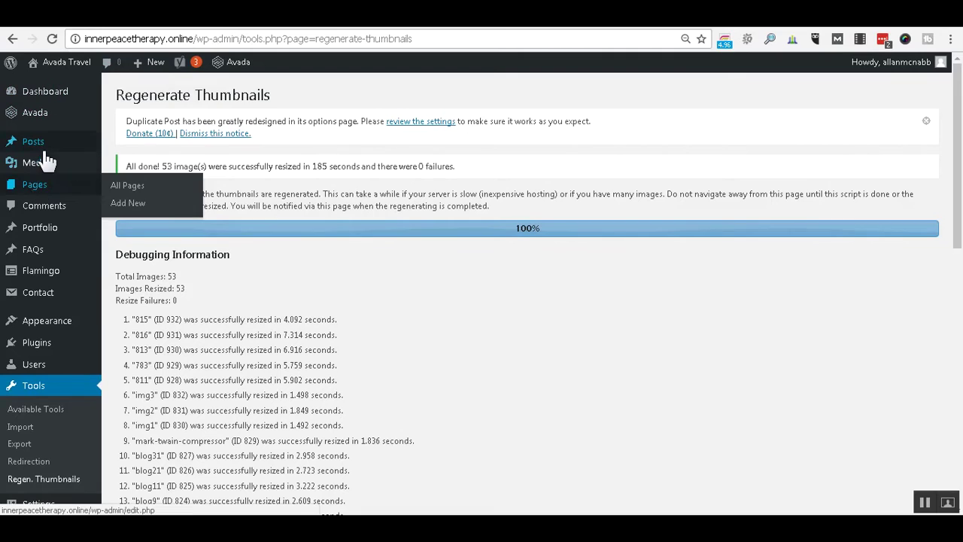
{"action": "left_click", "coordinate": [40, 147]}
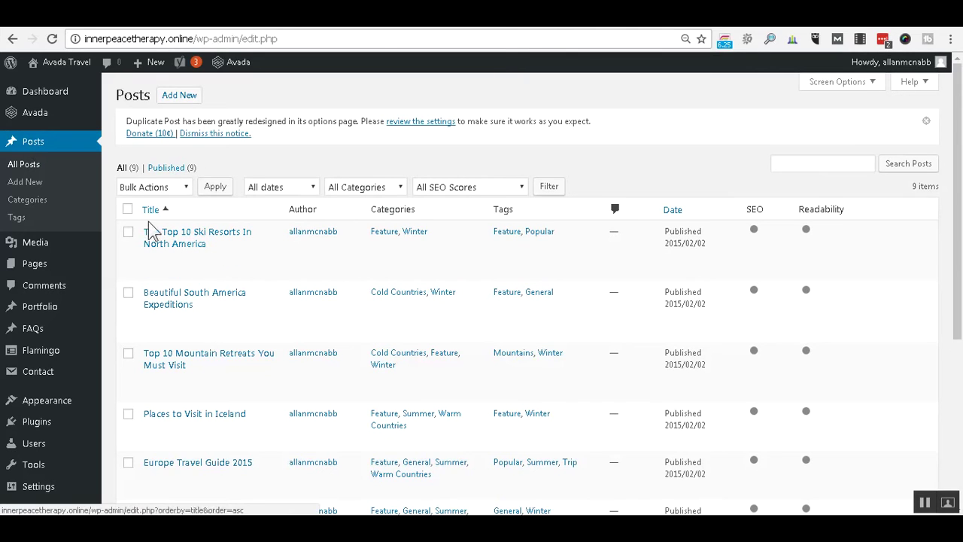
Move all 9 demo posts to the Trash, then open the Pages list.
{"action": "left_click", "coordinate": [128, 210]}
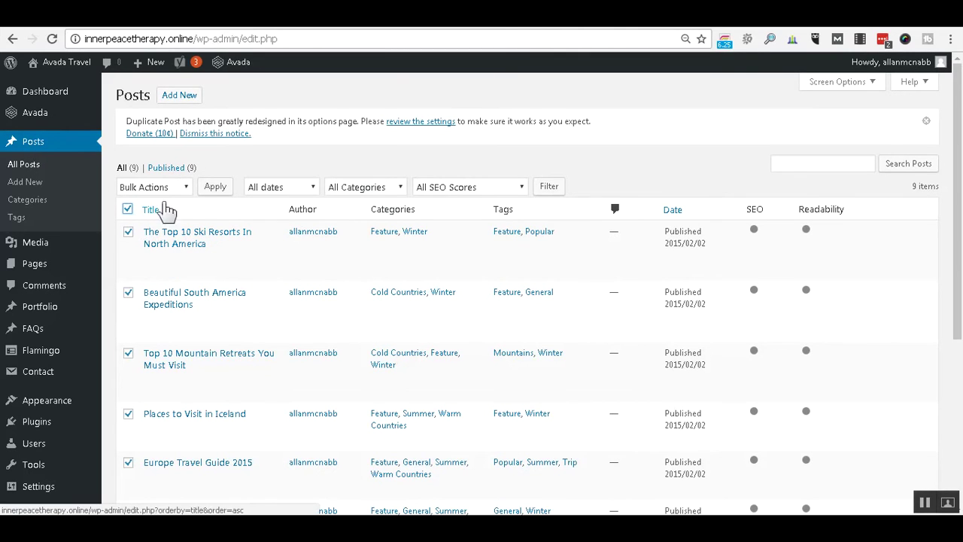
{"action": "left_click", "coordinate": [182, 189]}
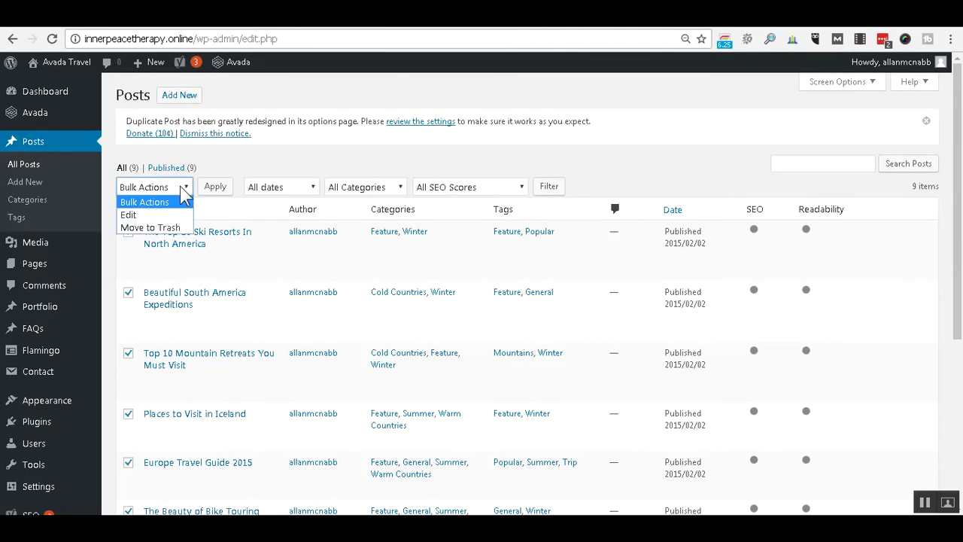
{"action": "left_click", "coordinate": [172, 228]}
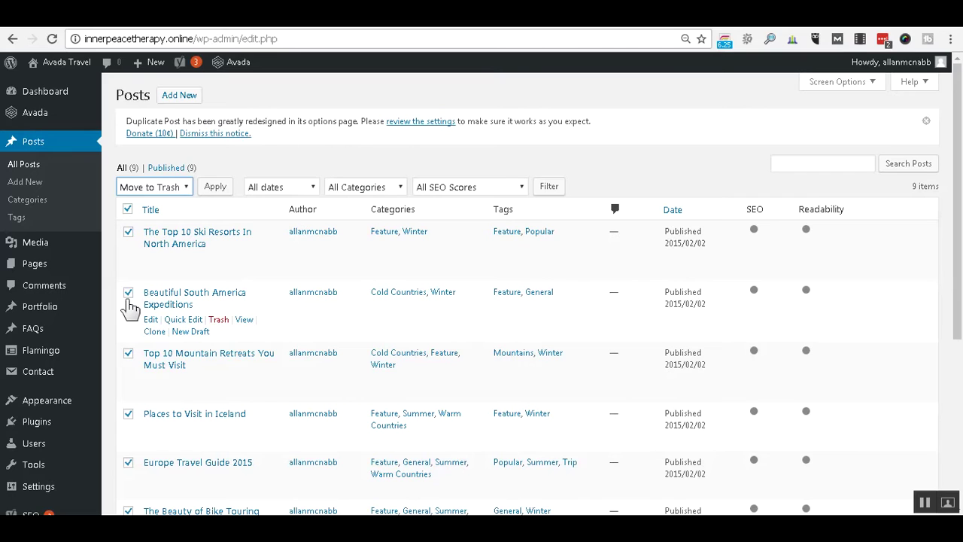
{"action": "left_click", "coordinate": [215, 186]}
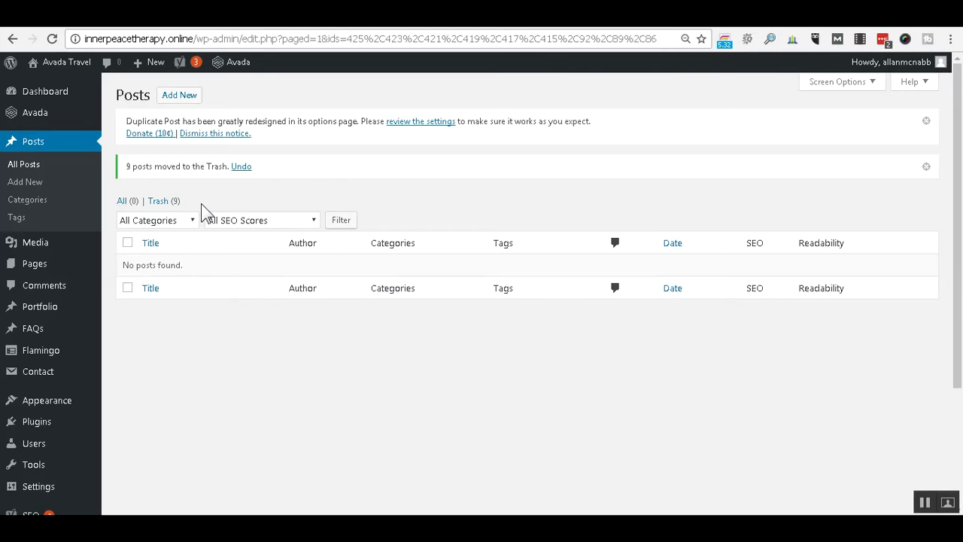
{"action": "left_click", "coordinate": [47, 263]}
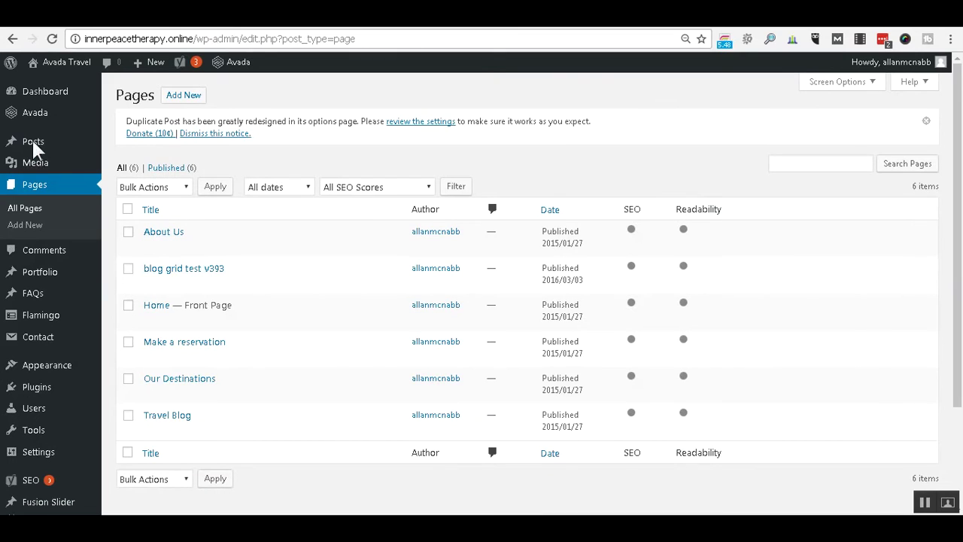
{"action": "mouse_move", "coordinate": [37, 147]}
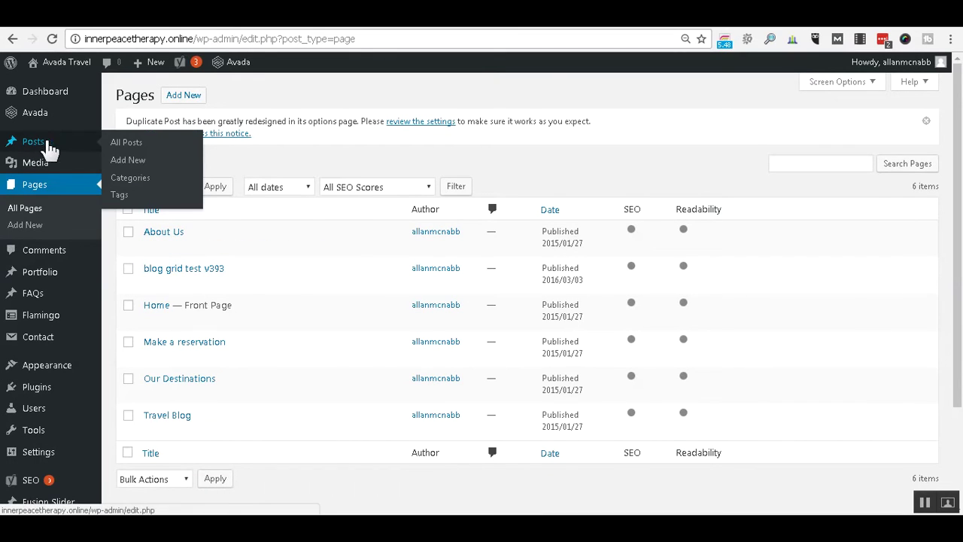
Bulk-delete all post categories so only Uncategorized remains.
{"action": "left_click", "coordinate": [137, 180]}
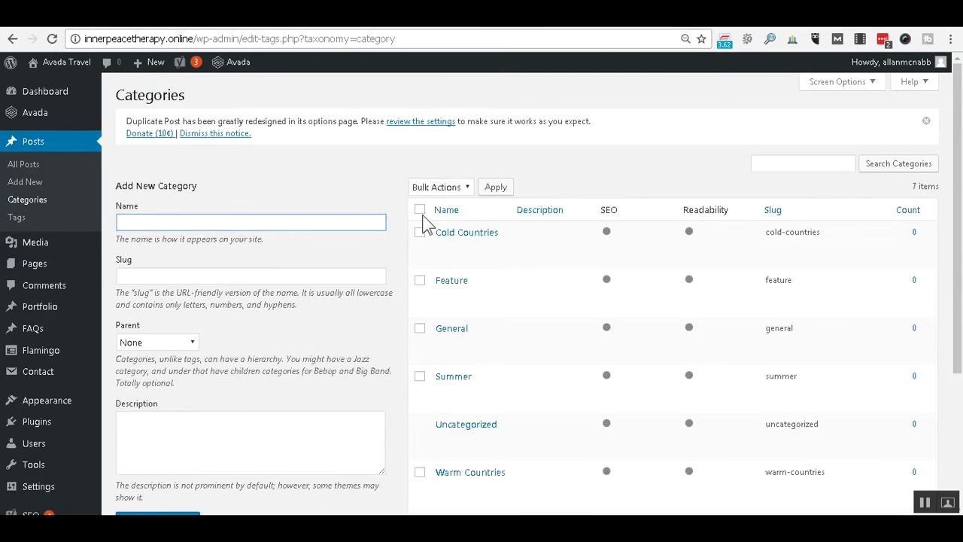
{"action": "left_click", "coordinate": [420, 211]}
{"action": "left_click", "coordinate": [470, 188]}
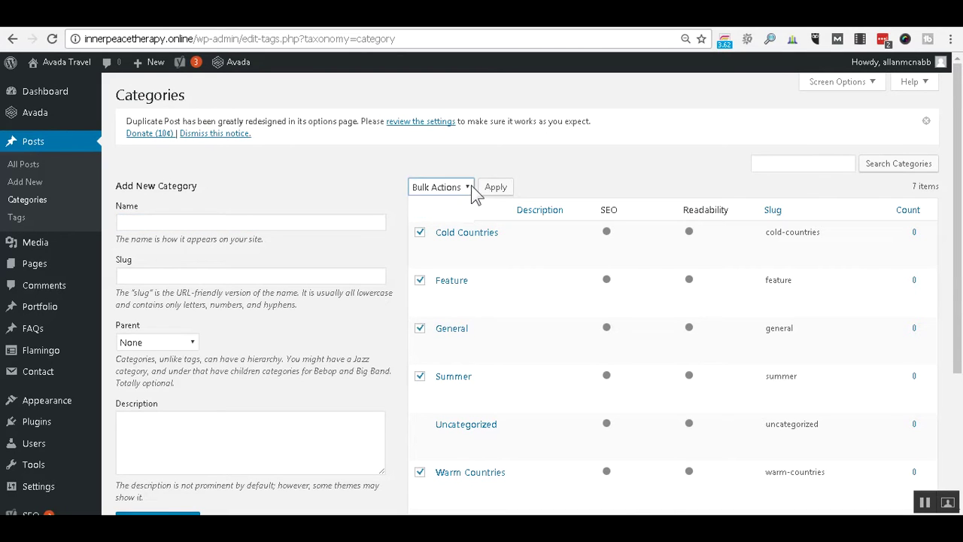
{"action": "left_click", "coordinate": [424, 215]}
{"action": "left_click", "coordinate": [495, 187]}
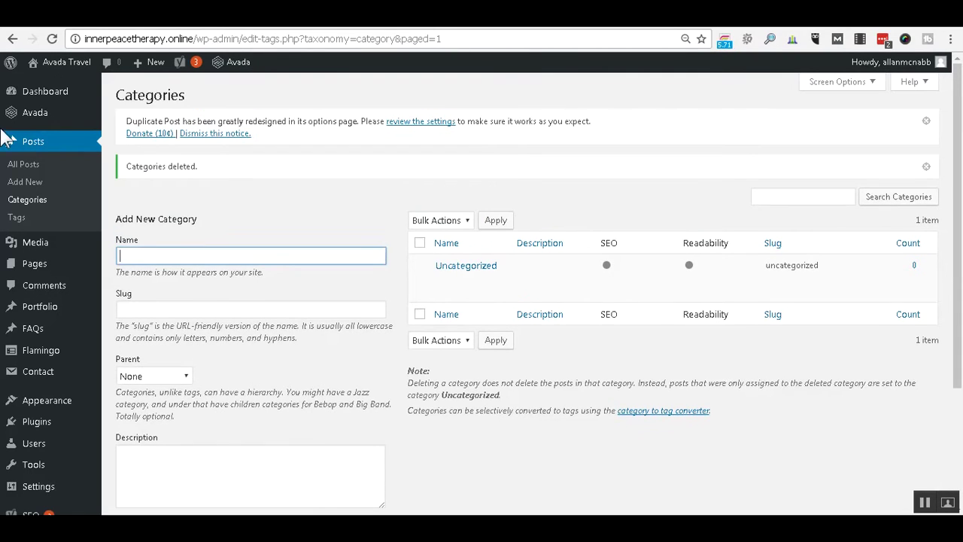
{"action": "mouse_move", "coordinate": [39, 270]}
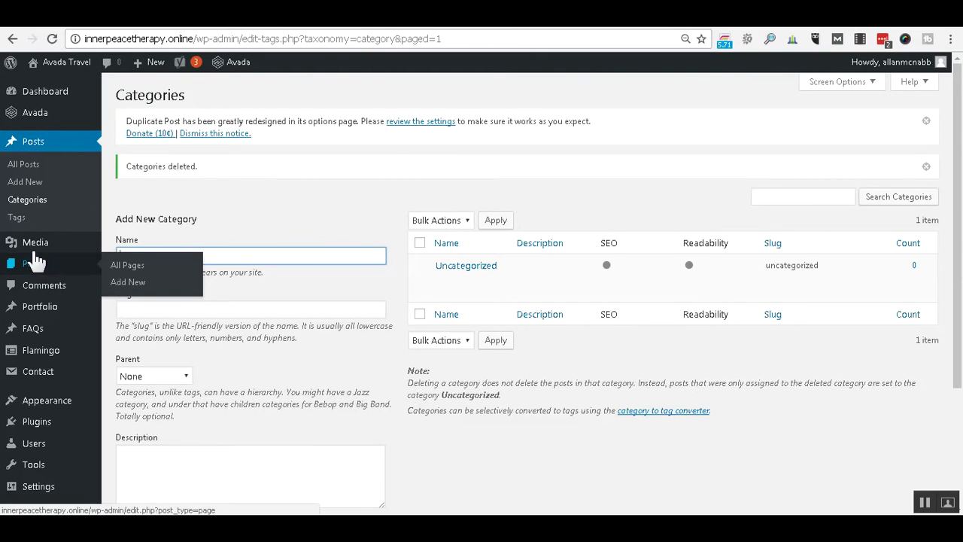
{"action": "left_click", "coordinate": [32, 243]}
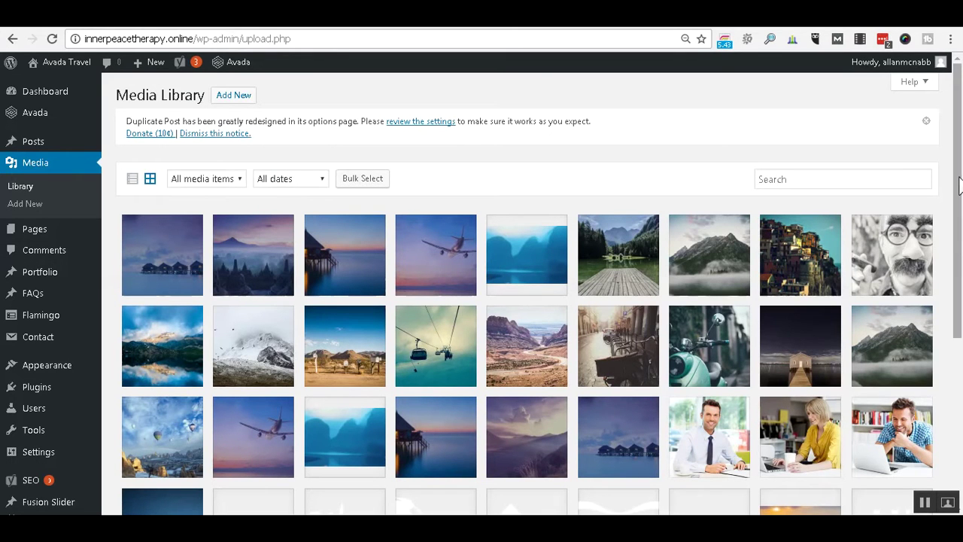
Scroll through the Media Library grid of imported Travel demo images and back to the top.
{"action": "left_click_drag", "start_coordinate": [958, 186], "coordinate": [958, 337]}
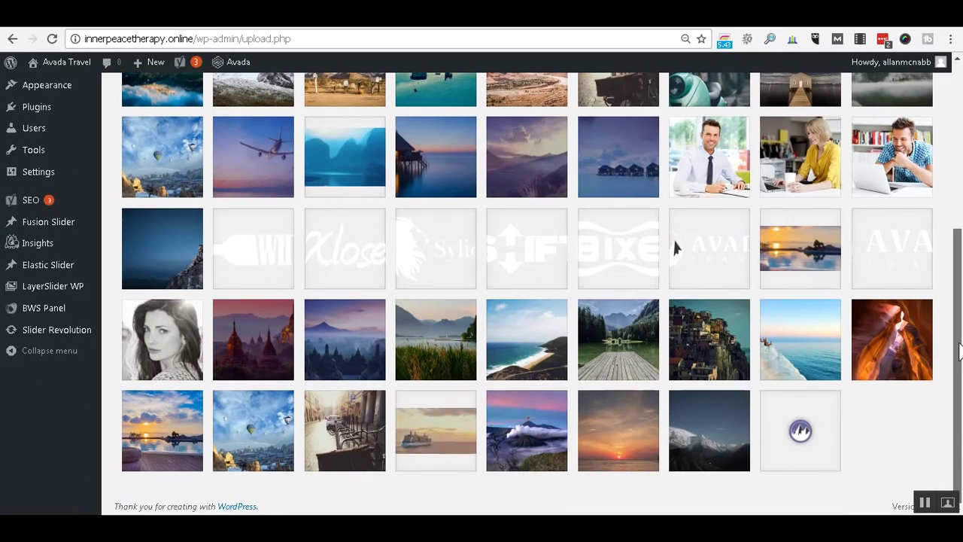
{"action": "left_click_drag", "start_coordinate": [960, 352], "coordinate": [959, 105]}
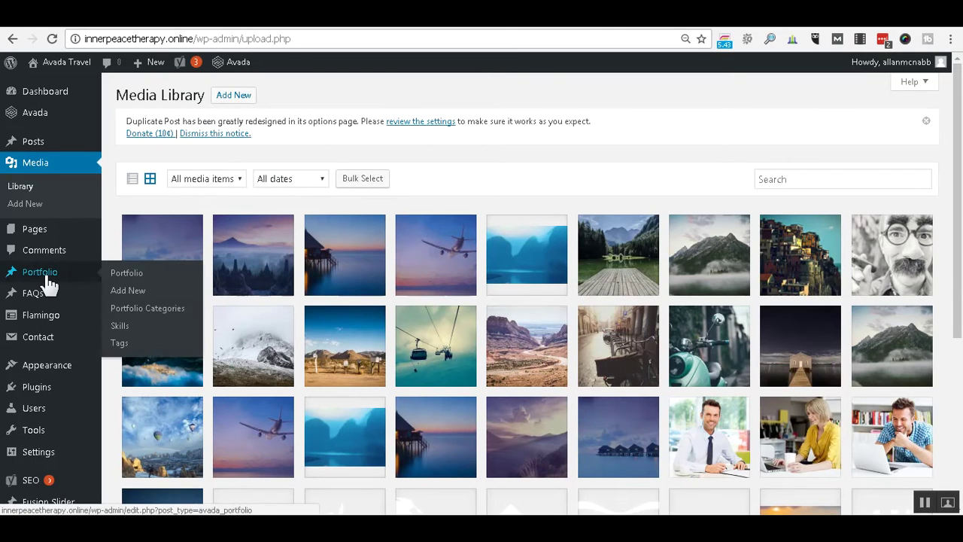
{"action": "mouse_move", "coordinate": [36, 234]}
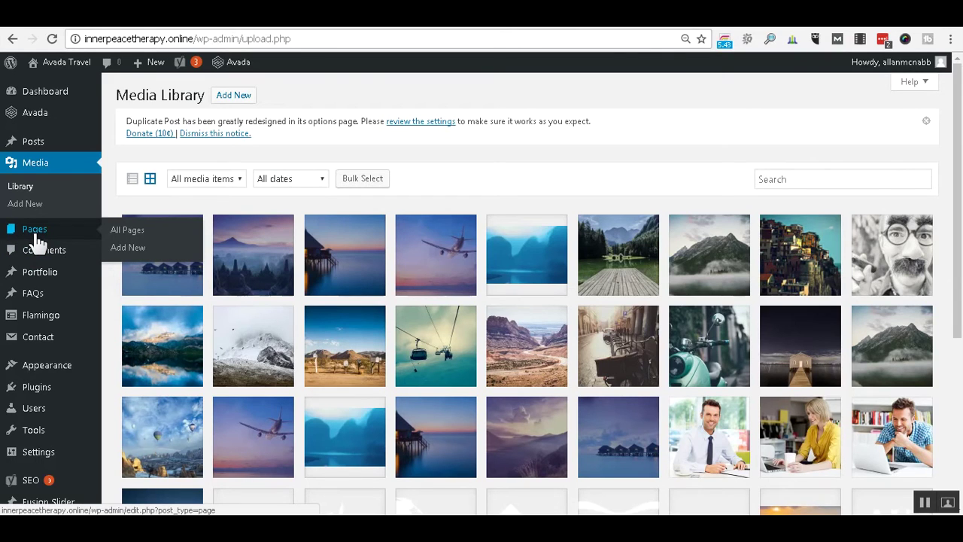
Trash the pages blog grid test v393, Make a reservation, Our Destinations and Travel Blog.
{"action": "left_click", "coordinate": [33, 231]}
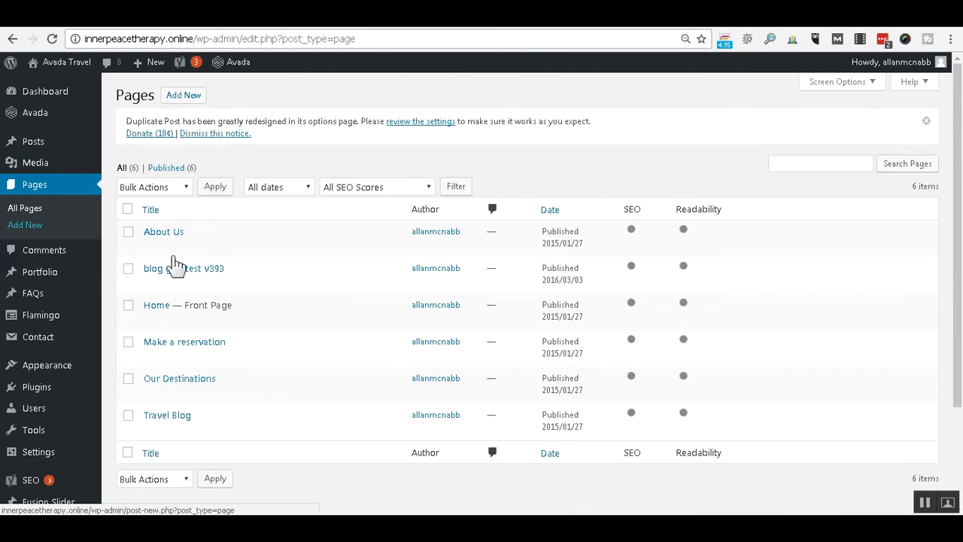
{"action": "left_click", "coordinate": [128, 269]}
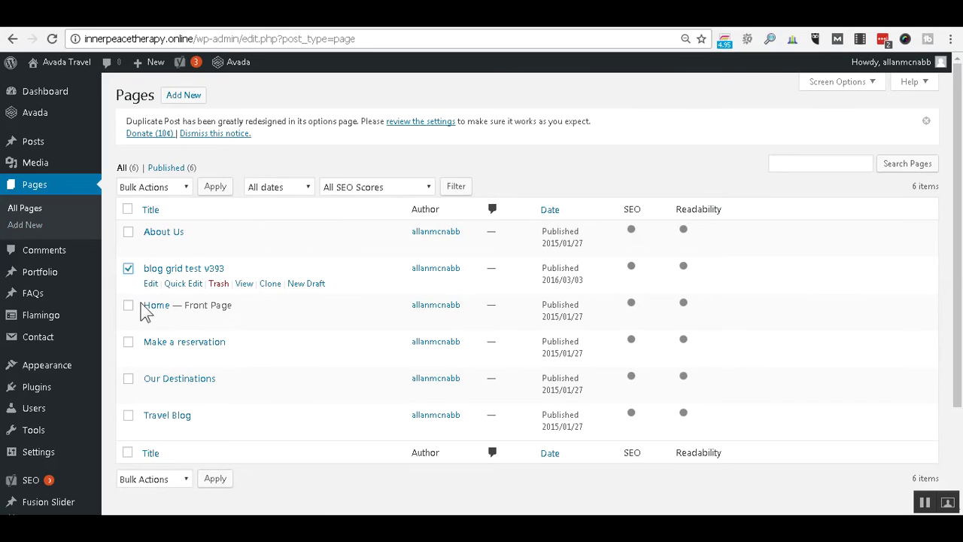
{"action": "left_click", "coordinate": [127, 343]}
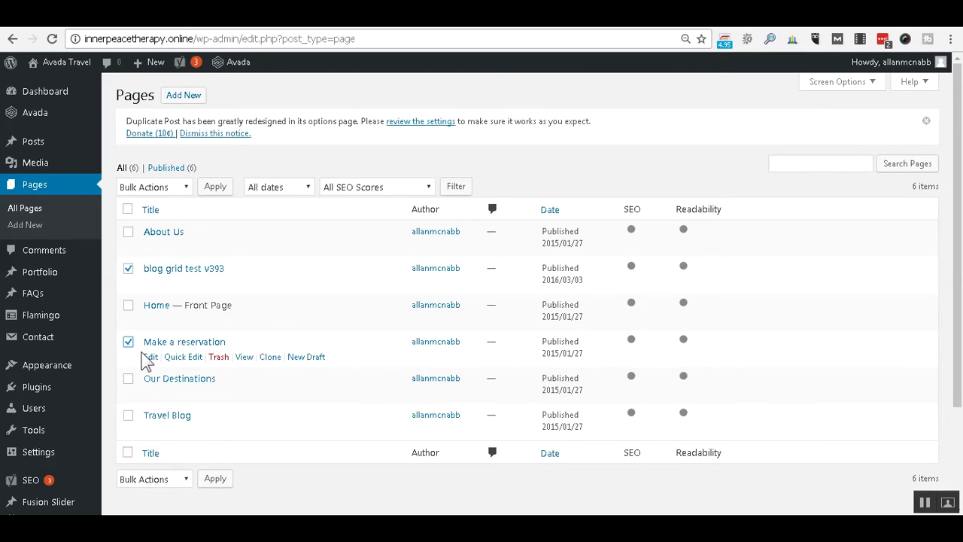
{"action": "left_click", "coordinate": [128, 379]}
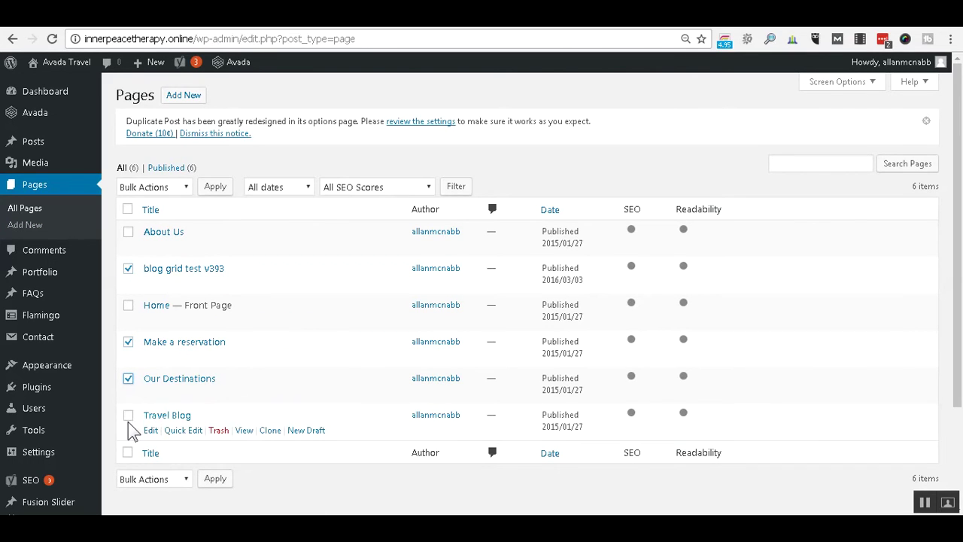
{"action": "left_click", "coordinate": [128, 416]}
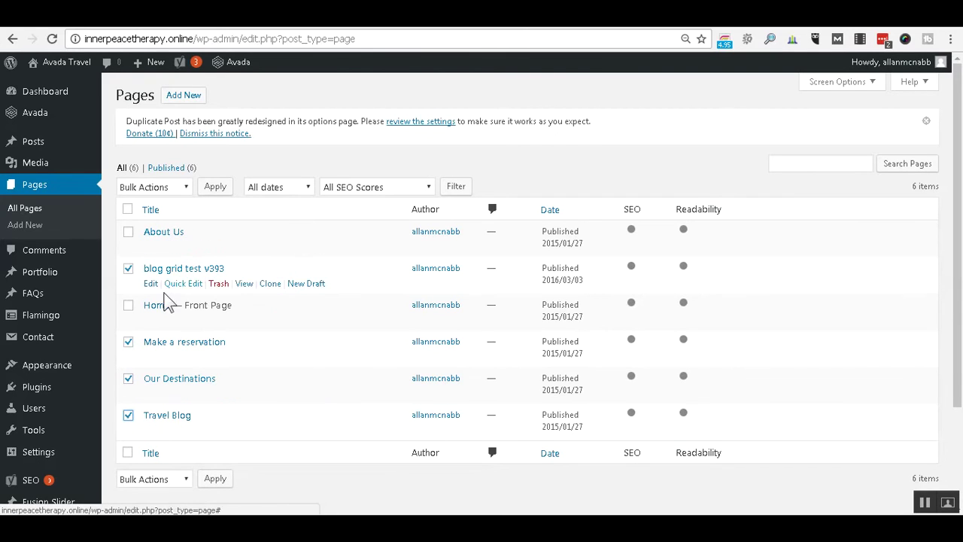
{"action": "left_click", "coordinate": [188, 190]}
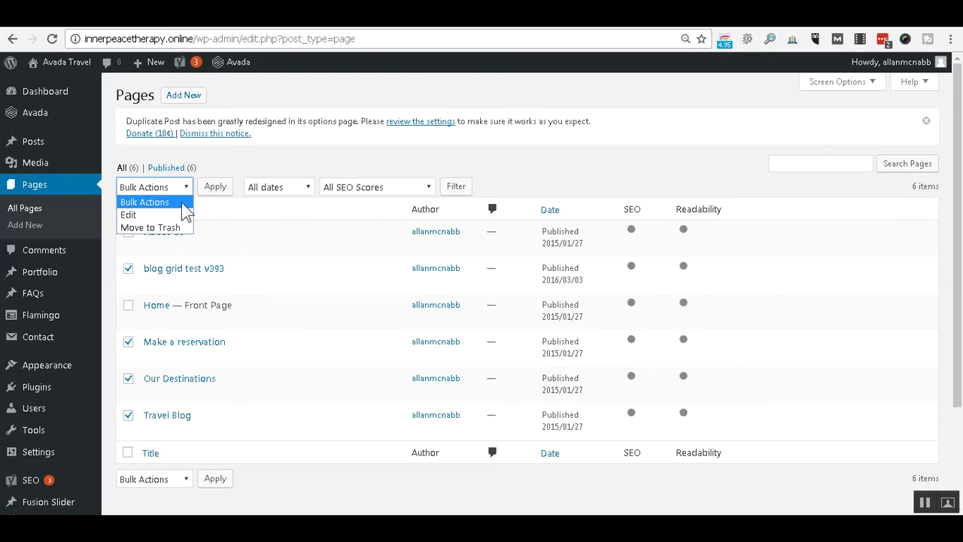
{"action": "left_click", "coordinate": [173, 228]}
{"action": "left_click", "coordinate": [215, 187]}
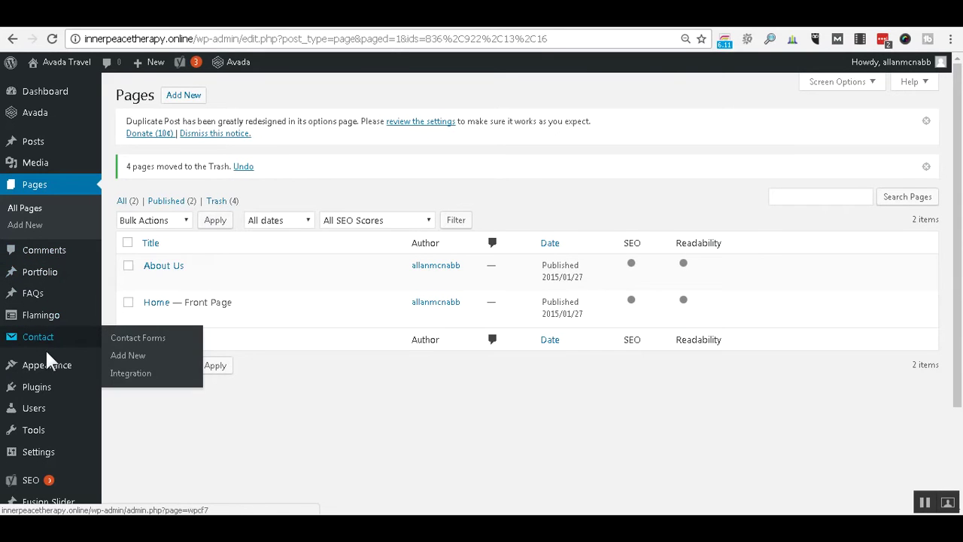
{"action": "mouse_move", "coordinate": [51, 370]}
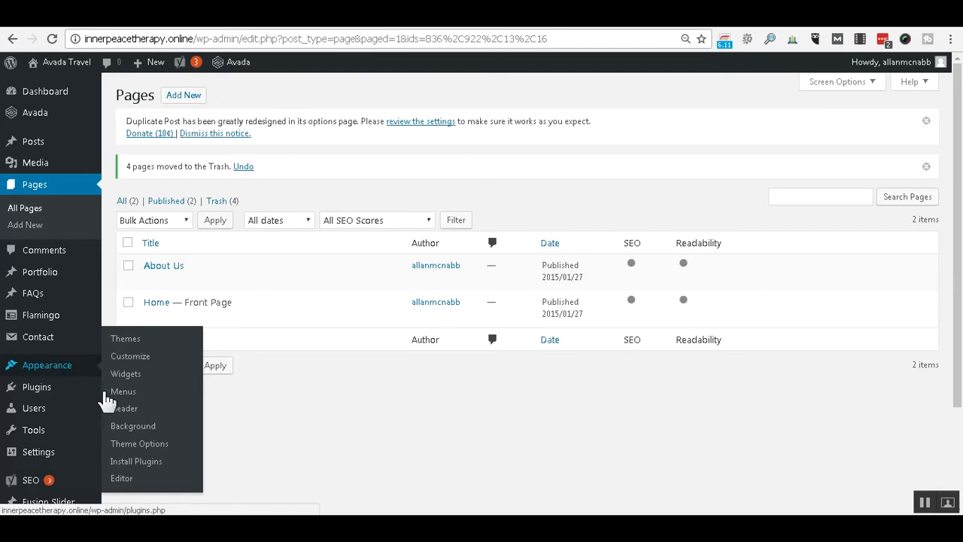
{"action": "left_click", "coordinate": [129, 396]}
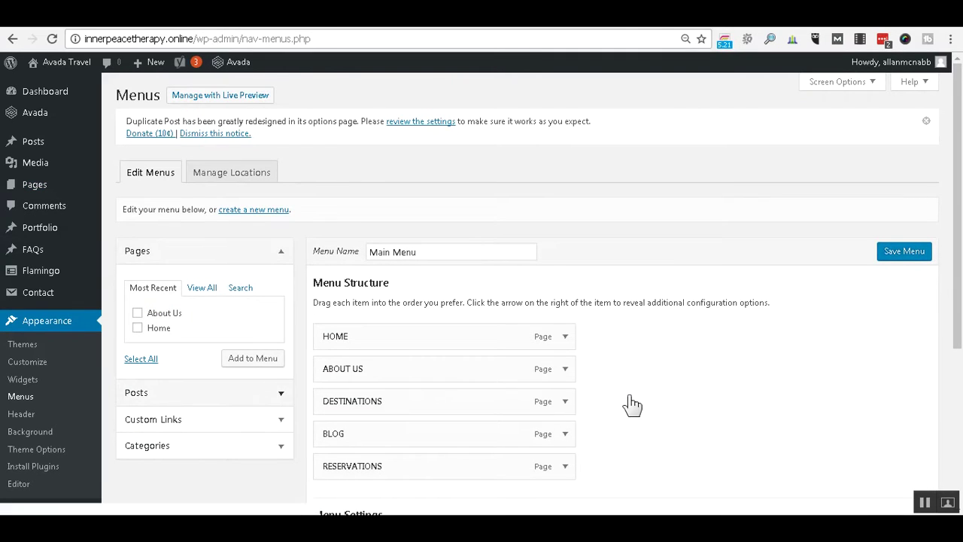
Remove DESTINATIONS, BLOG and RESERVATIONS from the Main Menu and save it.
{"action": "scroll", "coordinate": [630, 404], "scroll_direction": "down", "scroll_amount": 2}
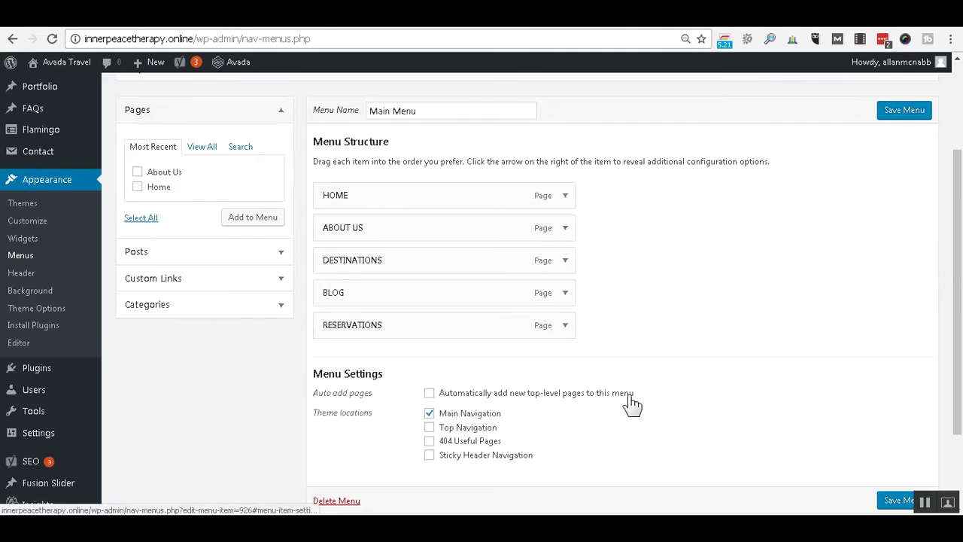
{"action": "left_click", "coordinate": [565, 261]}
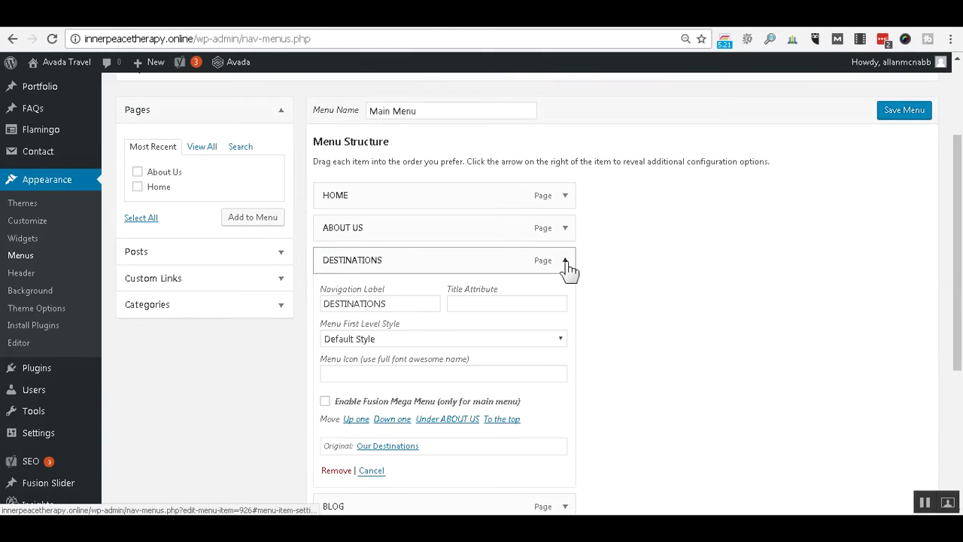
{"action": "left_click", "coordinate": [334, 470]}
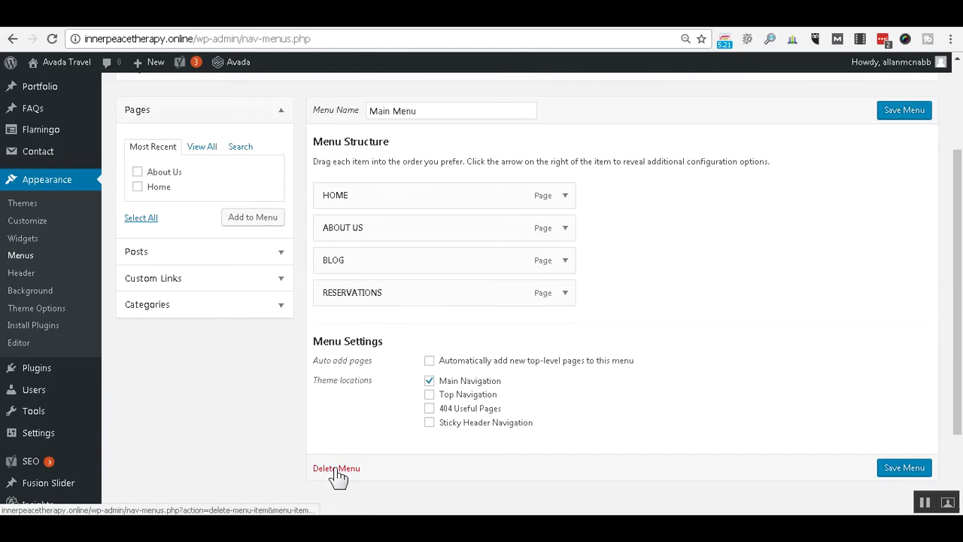
{"action": "left_click", "coordinate": [564, 260]}
{"action": "left_click", "coordinate": [338, 470]}
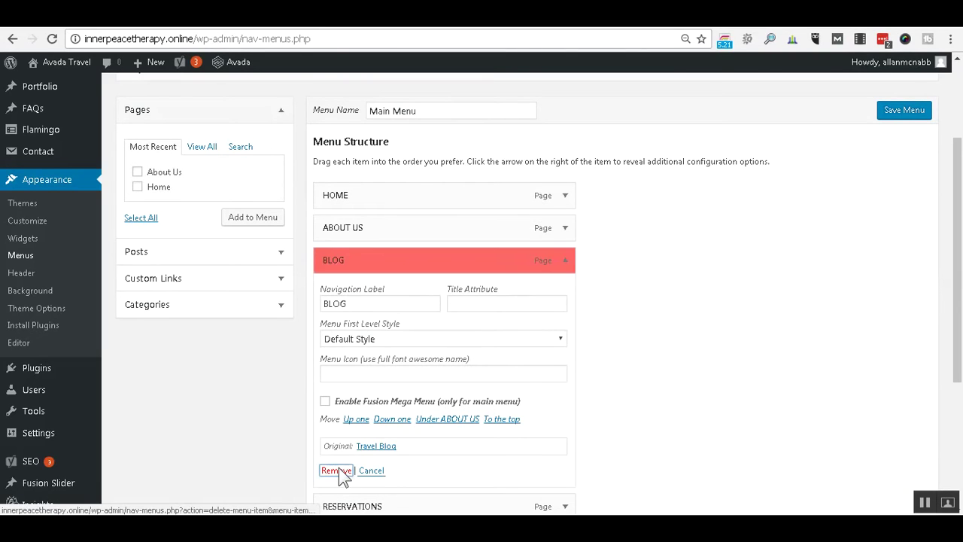
{"action": "left_click", "coordinate": [567, 262]}
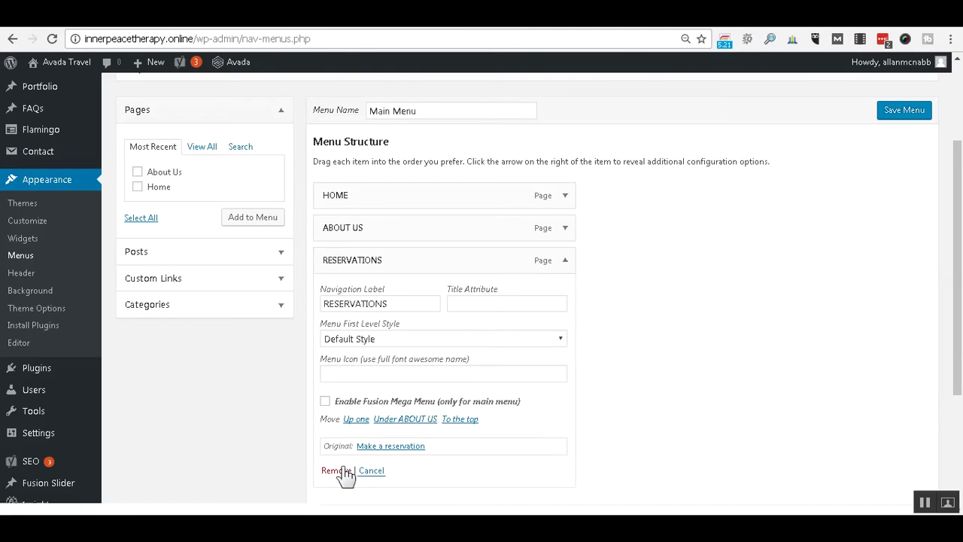
{"action": "left_click", "coordinate": [340, 470]}
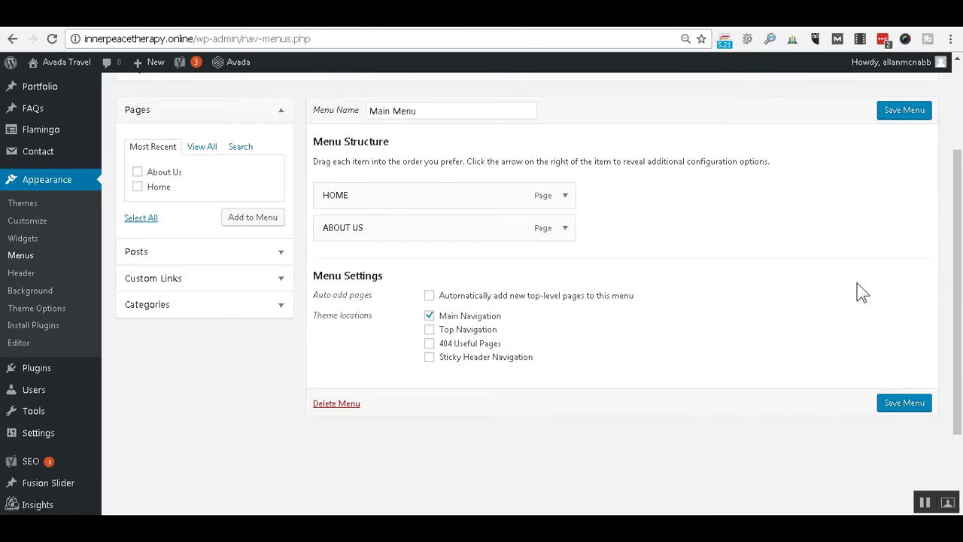
{"action": "left_click", "coordinate": [908, 402]}
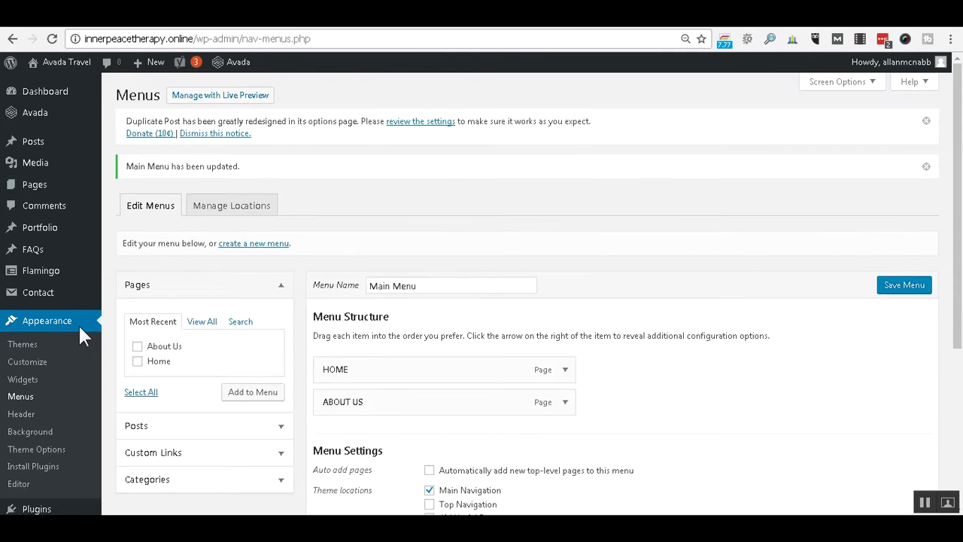
{"action": "scroll", "coordinate": [73, 326], "scroll_direction": "down", "scroll_amount": 3}
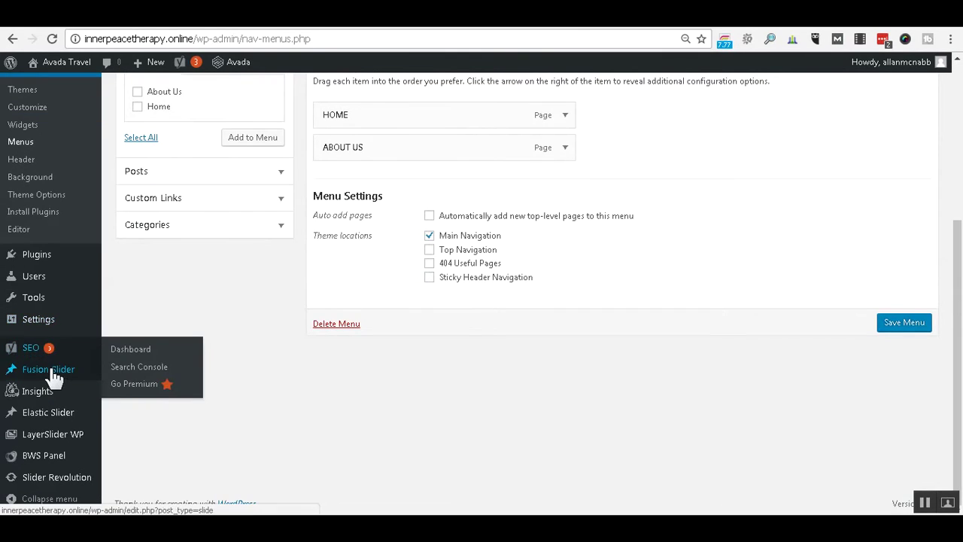
{"action": "mouse_move", "coordinate": [54, 375]}
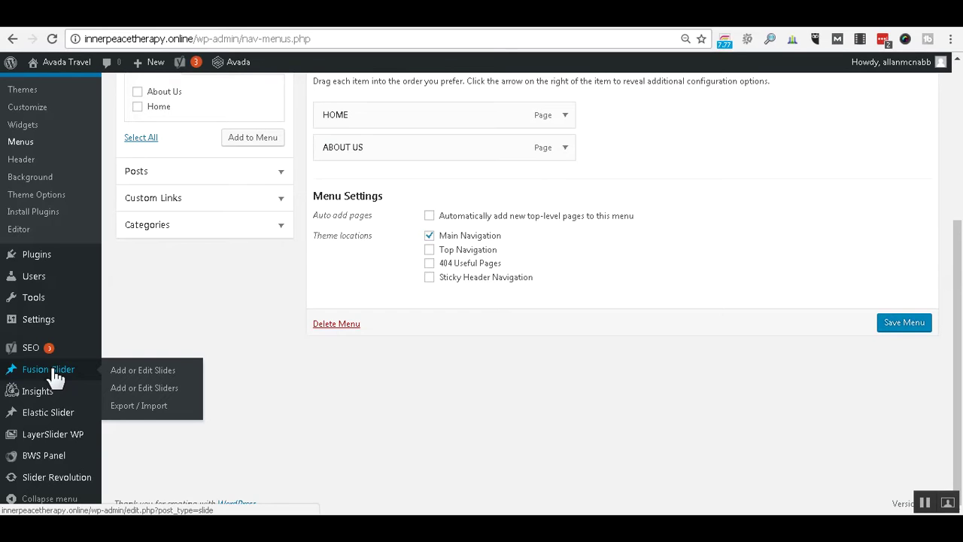
Bulk-delete the Blog, Destinations and Reservation Fusion sliders.
{"action": "left_click", "coordinate": [140, 390]}
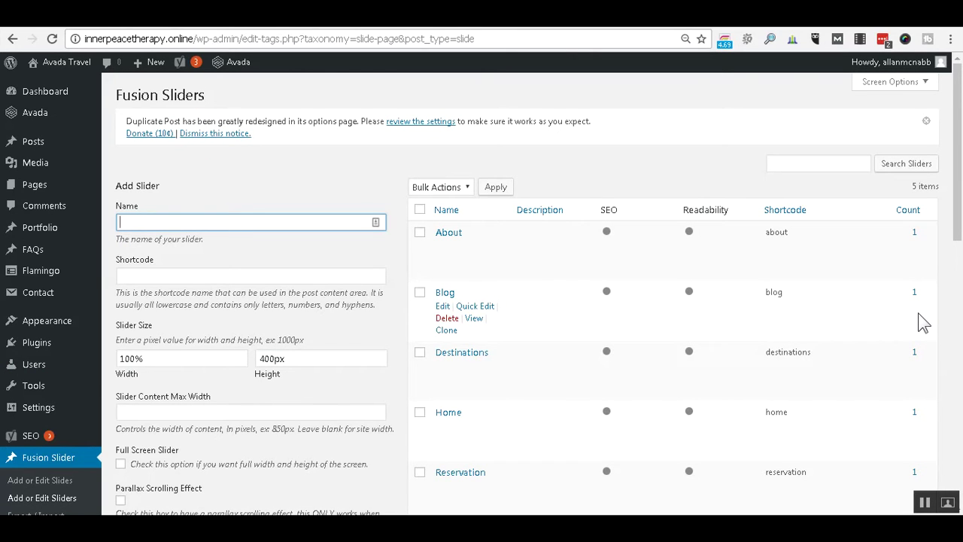
{"action": "scroll", "coordinate": [923, 322], "scroll_direction": "down", "scroll_amount": 1}
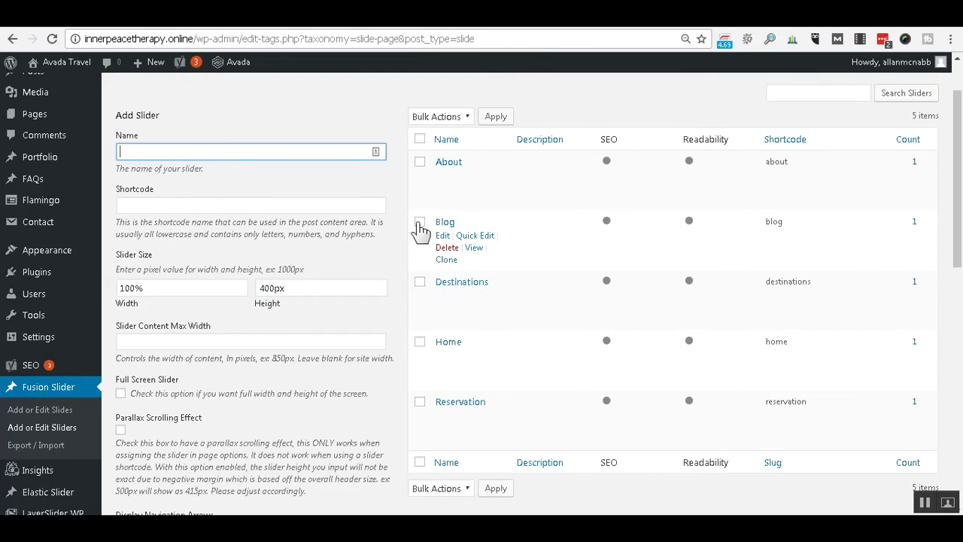
{"action": "left_click", "coordinate": [419, 222]}
{"action": "left_click", "coordinate": [419, 282]}
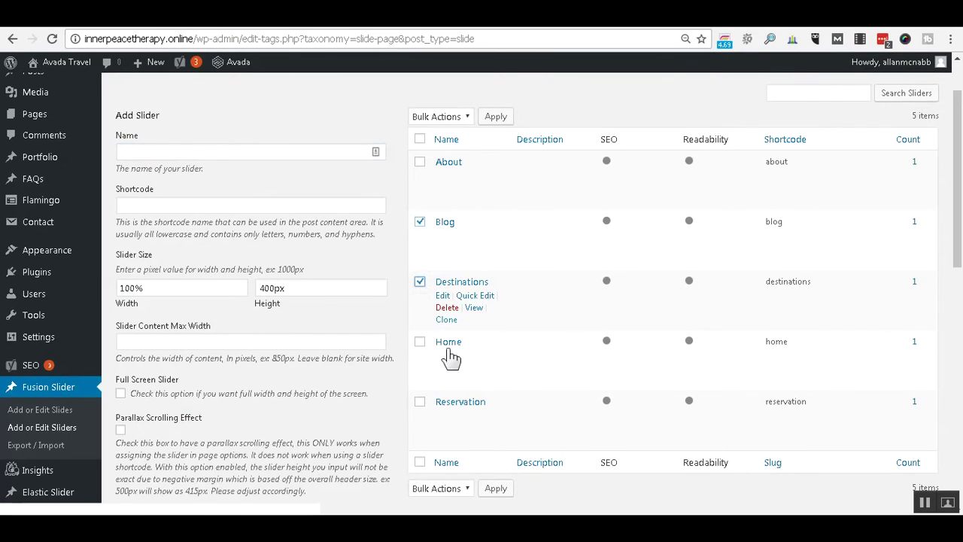
{"action": "left_click", "coordinate": [419, 402]}
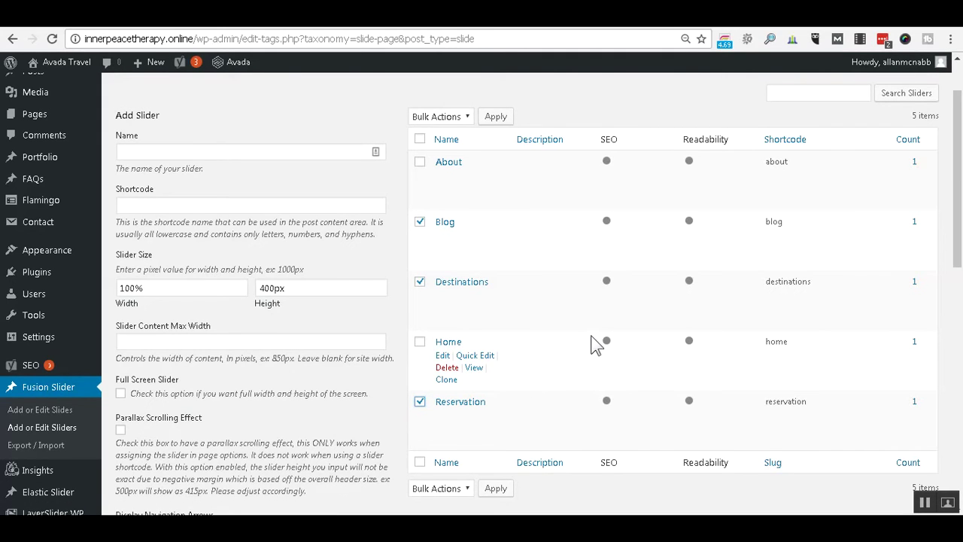
{"action": "left_click", "coordinate": [459, 118]}
{"action": "left_click", "coordinate": [452, 145]}
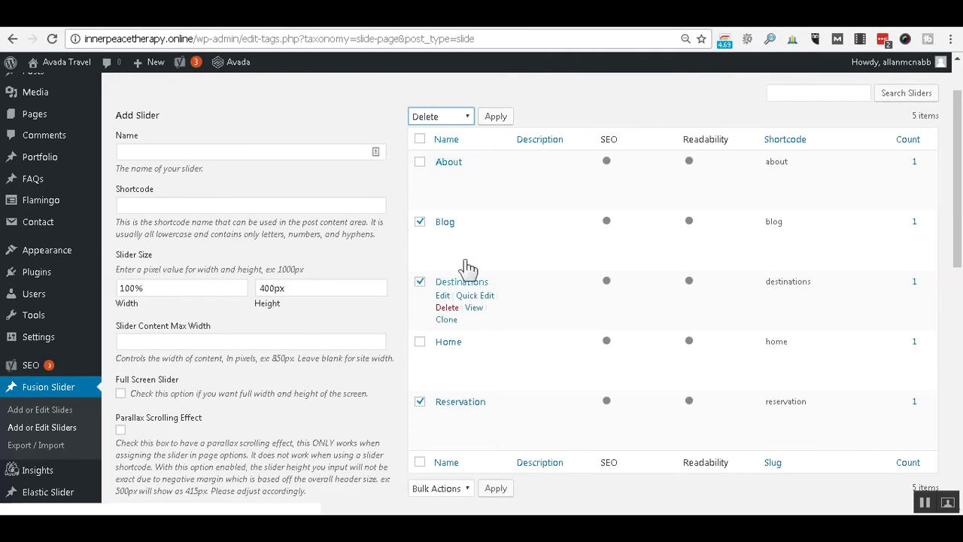
{"action": "left_click", "coordinate": [509, 122]}
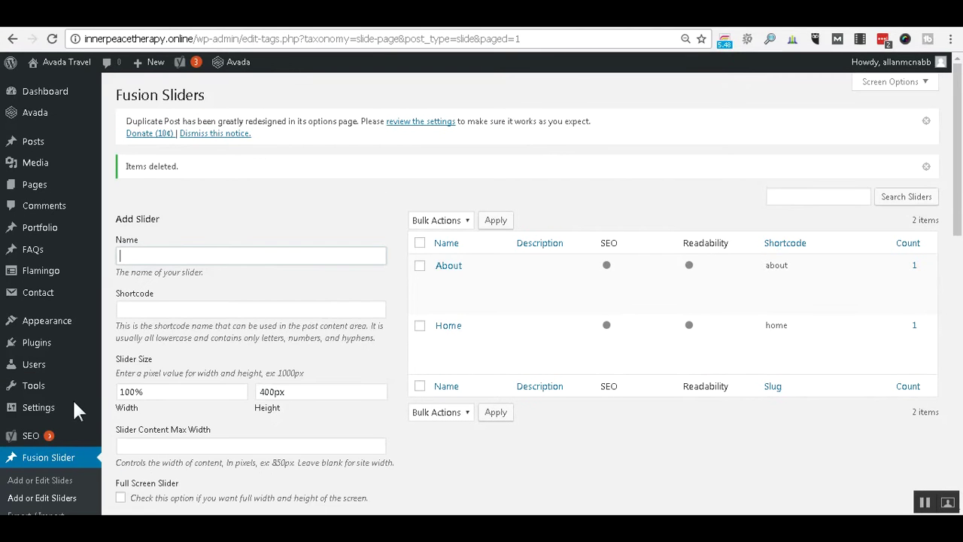
{"action": "scroll", "coordinate": [48, 433], "scroll_direction": "down", "scroll_amount": 2}
{"action": "left_click", "coordinate": [65, 340]}
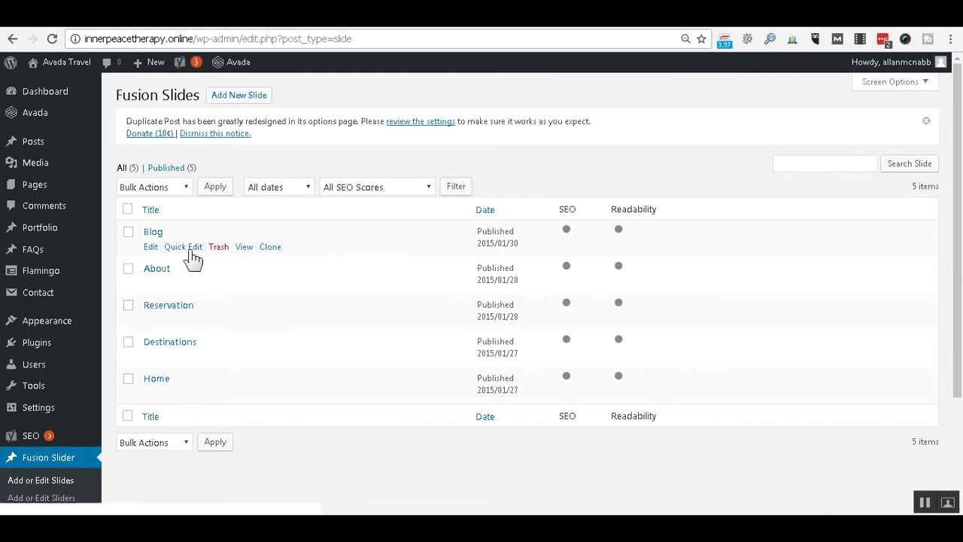
Trash the Blog, Reservation and Destinations Fusion slides, then view the live site.
{"action": "left_click", "coordinate": [129, 233]}
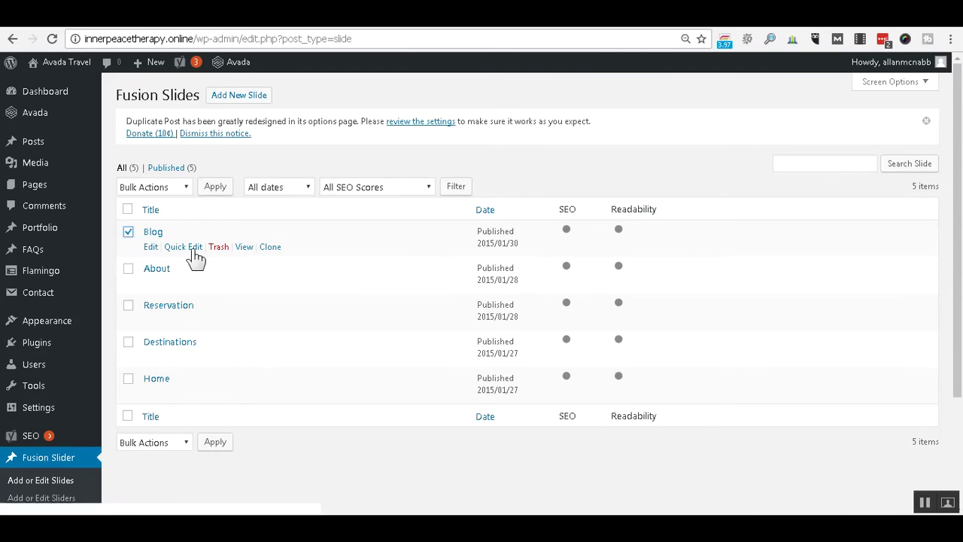
{"action": "left_click", "coordinate": [128, 308]}
{"action": "left_click", "coordinate": [128, 343]}
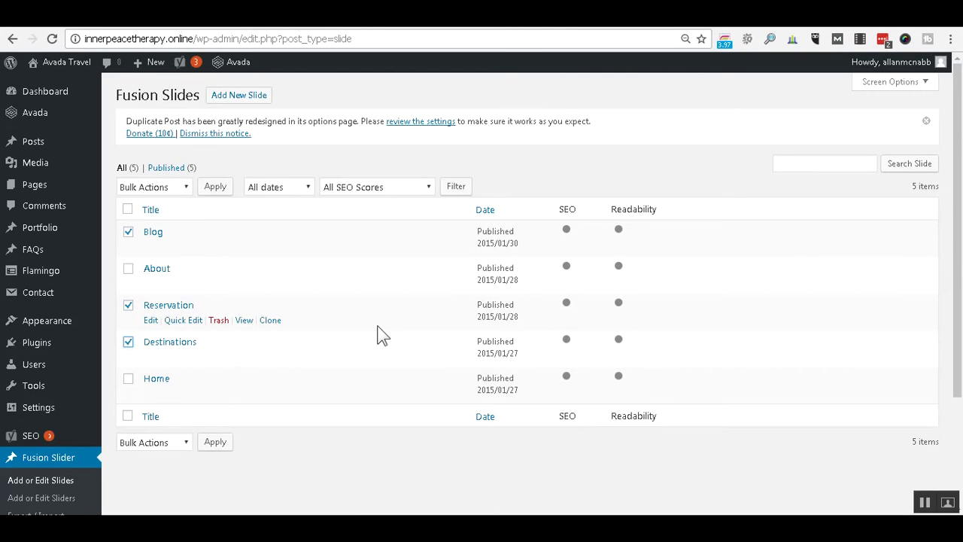
{"action": "left_click", "coordinate": [182, 187]}
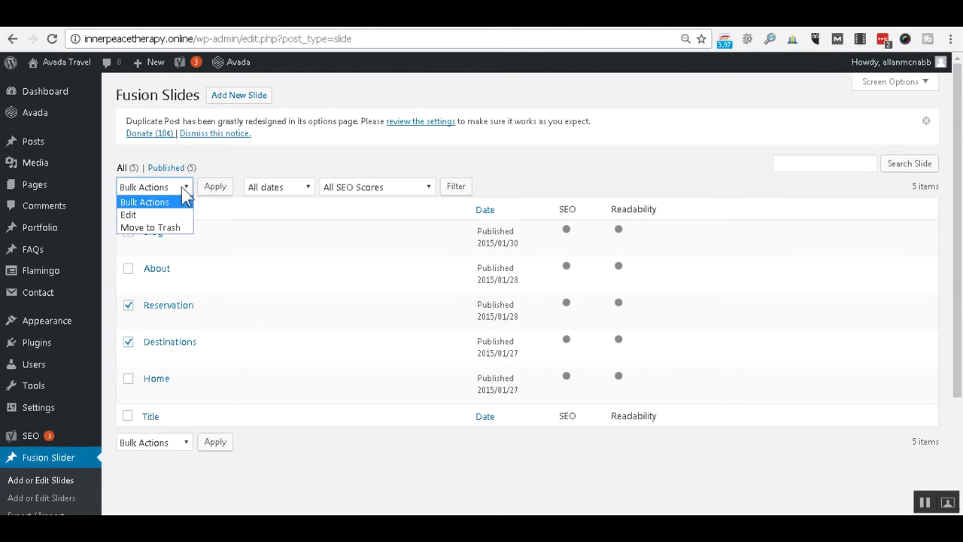
{"action": "left_click", "coordinate": [167, 227]}
{"action": "left_click", "coordinate": [219, 189]}
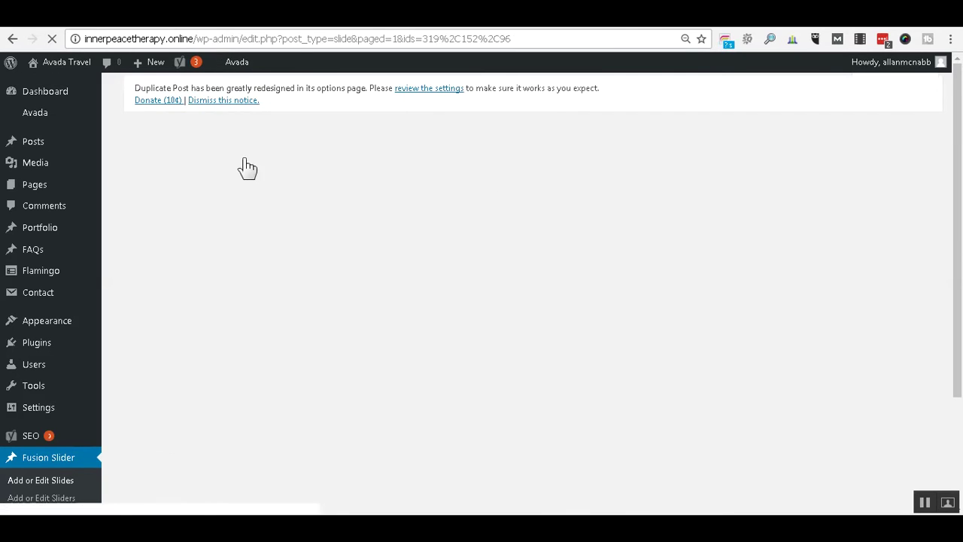
{"action": "key", "text": "ctrl+Tab"}
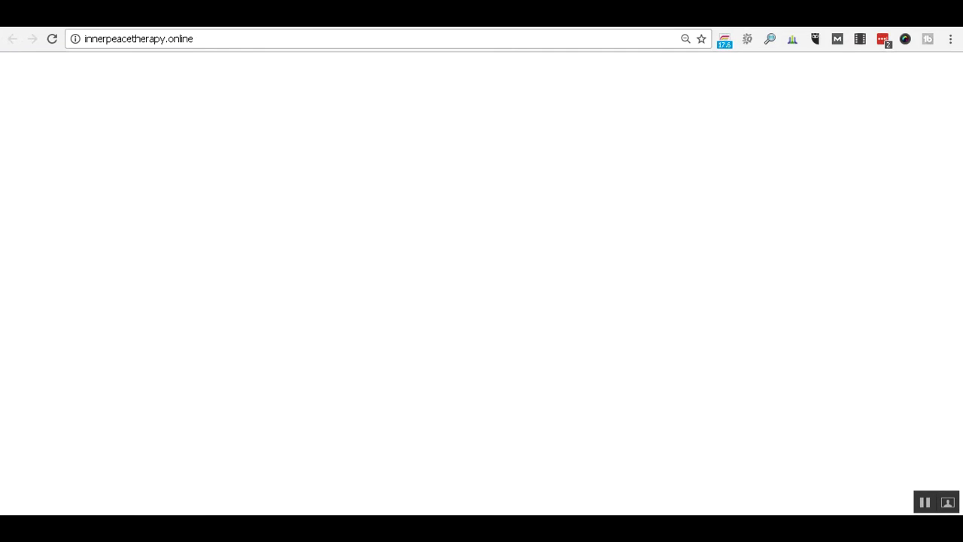
Reload the live Avada Travel homepage and scroll down to check the Home and About Us menu.
{"action": "left_click", "coordinate": [52, 39]}
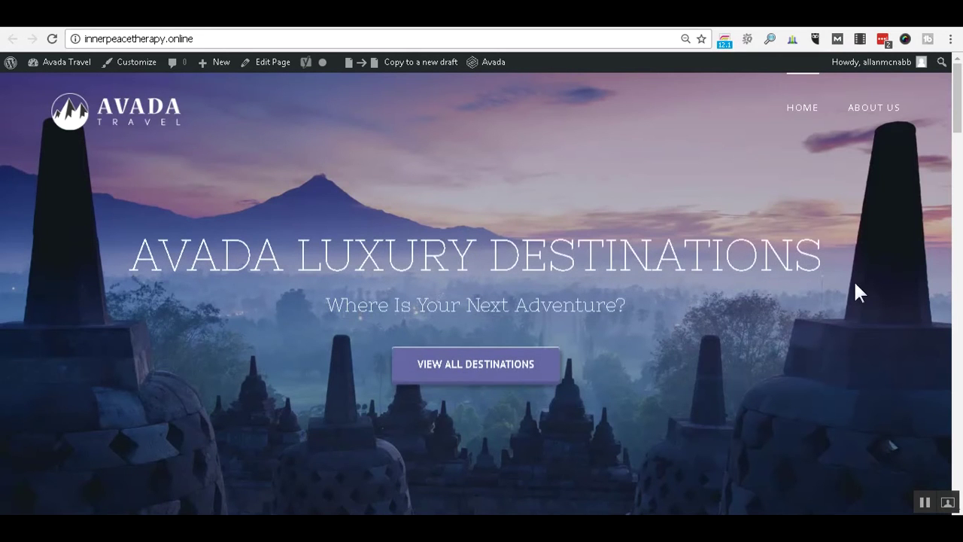
{"action": "scroll", "coordinate": [848, 274], "scroll_direction": "down", "scroll_amount": 8}
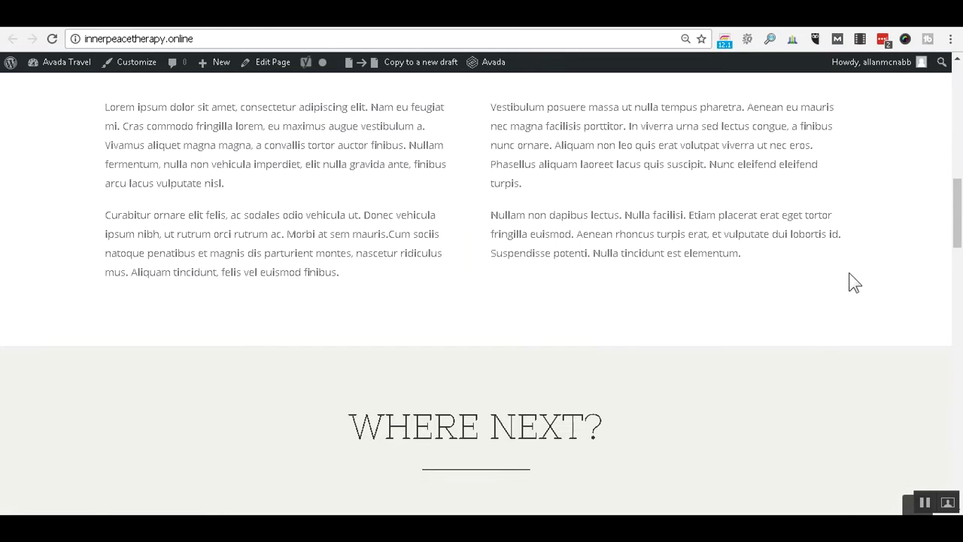
{"action": "scroll", "coordinate": [848, 272], "scroll_direction": "down", "scroll_amount": 4}
Scroll back up to Avada's Theme Options Logo section.
{"action": "scroll", "coordinate": [848, 271], "scroll_direction": "up", "scroll_amount": 15}
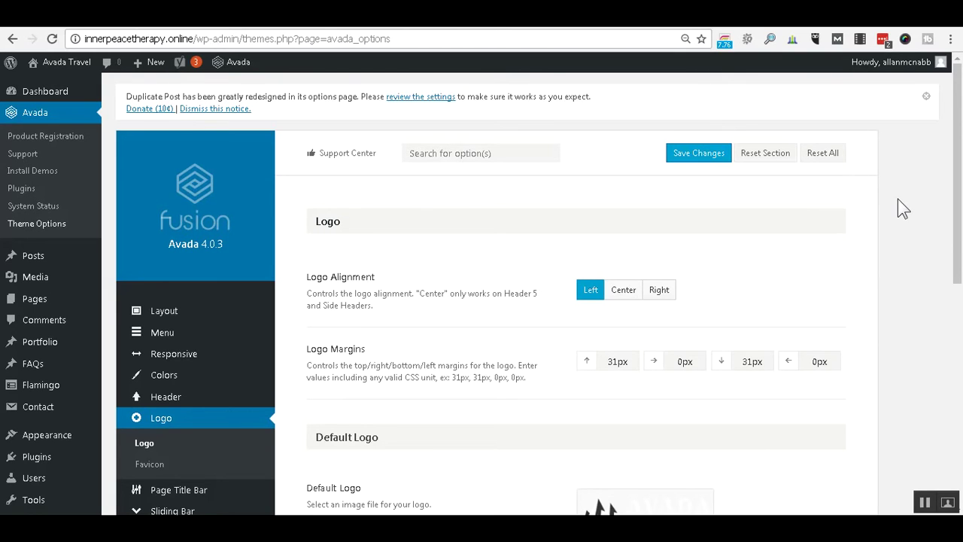
Remove the current Avada image from the Default Logo setting.
{"action": "left_click_drag", "start_coordinate": [956, 239], "coordinate": [958, 351]}
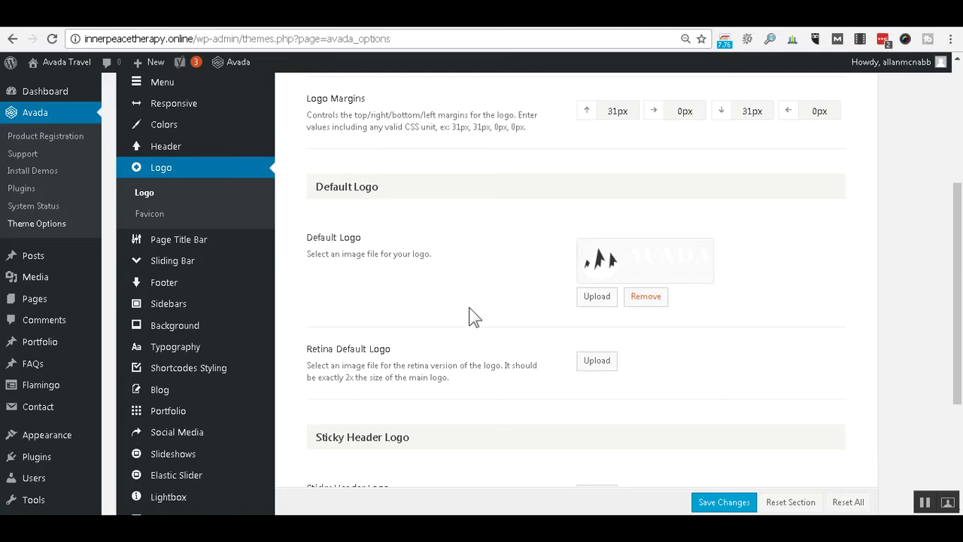
{"action": "left_click", "coordinate": [667, 297]}
{"action": "scroll", "coordinate": [717, 289], "scroll_direction": "down", "scroll_amount": 2}
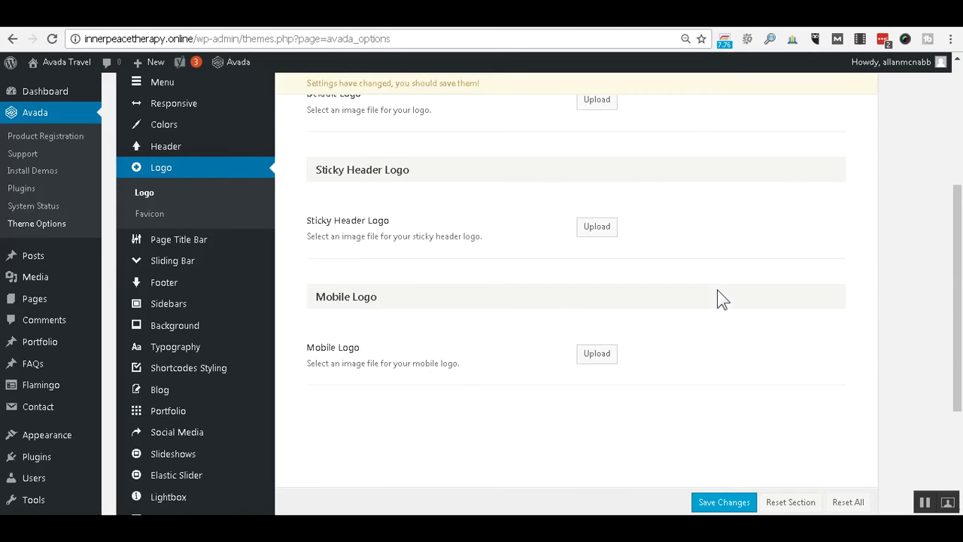
{"action": "scroll", "coordinate": [717, 291], "scroll_direction": "up", "scroll_amount": 3}
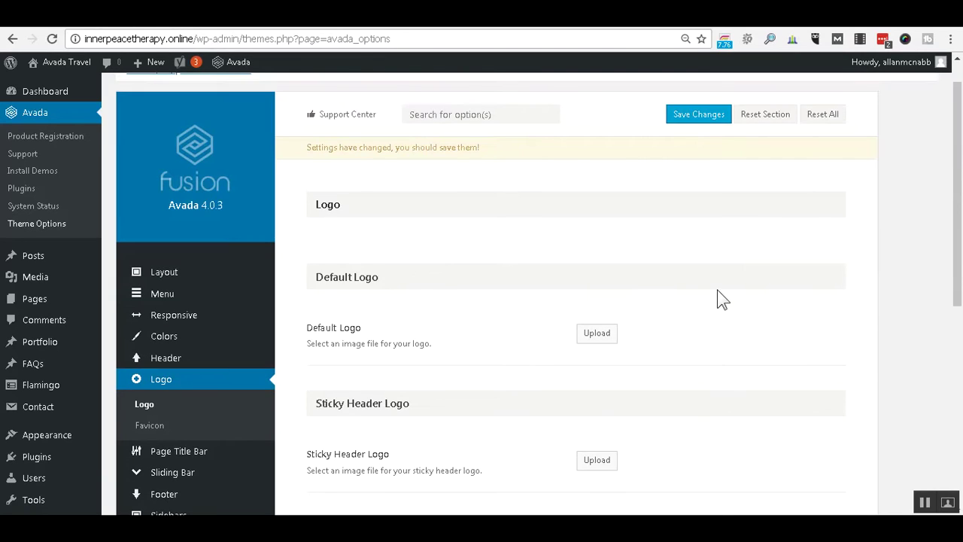
{"action": "scroll", "coordinate": [717, 291], "scroll_direction": "down", "scroll_amount": 1}
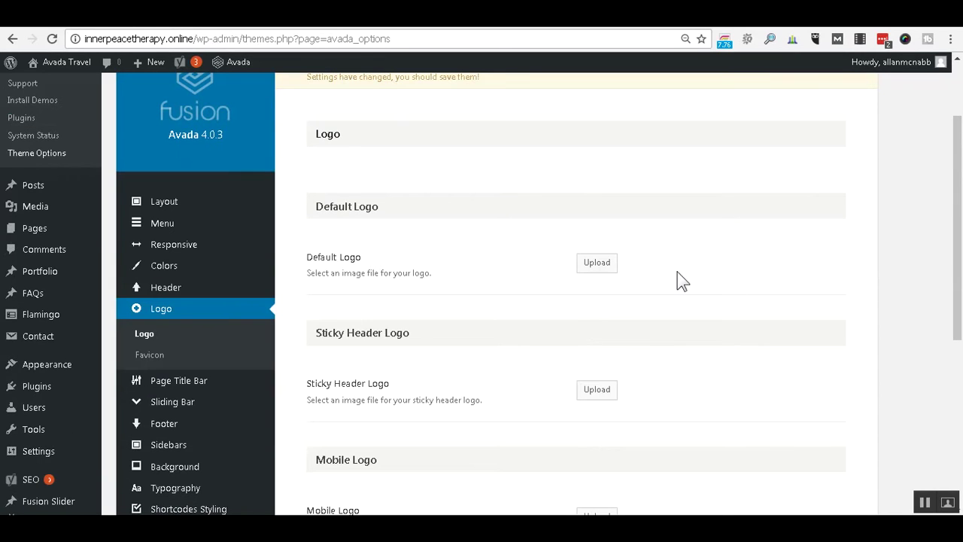
Upload InnerPeaceTherapy-Logo-206x60.png from Downloads as the new Default Logo image.
{"action": "left_click", "coordinate": [609, 268]}
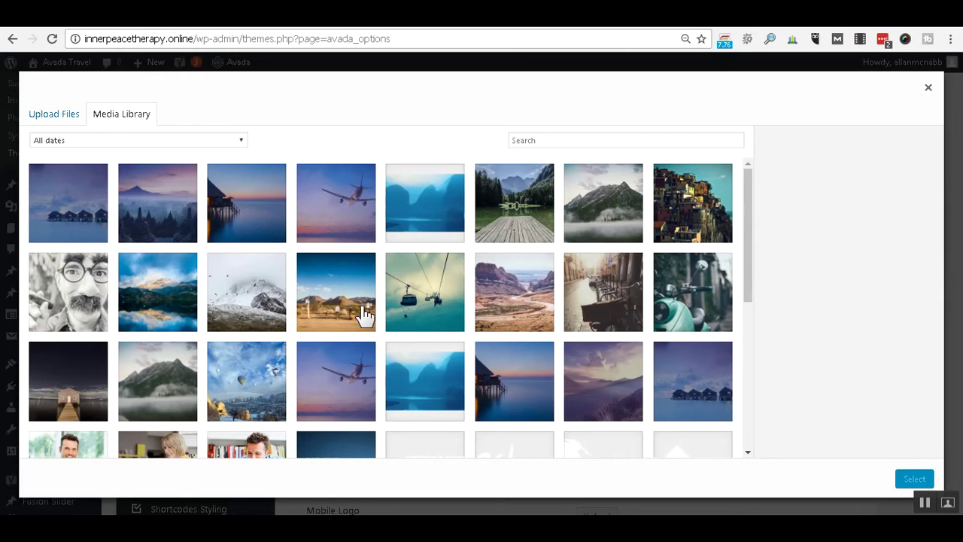
{"action": "left_click", "coordinate": [45, 116]}
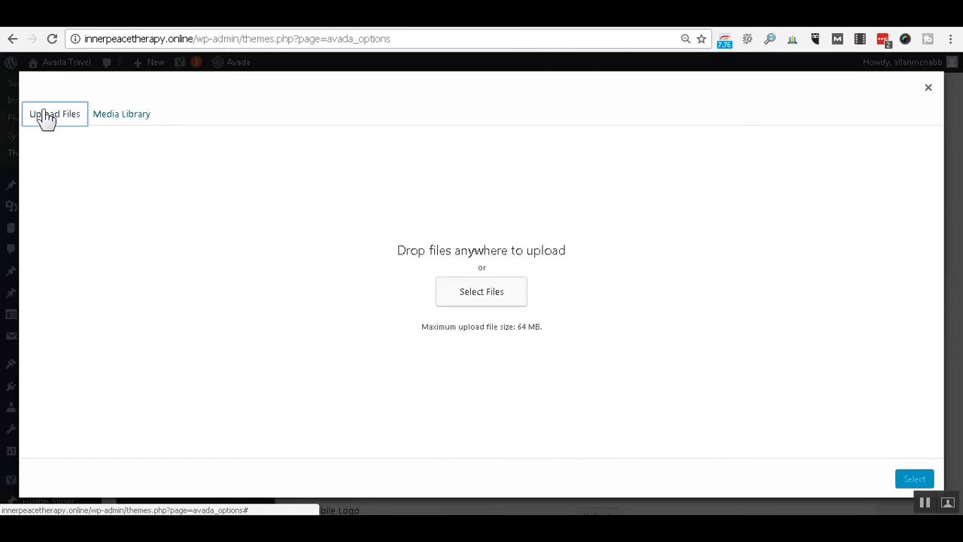
{"action": "left_click", "coordinate": [482, 300]}
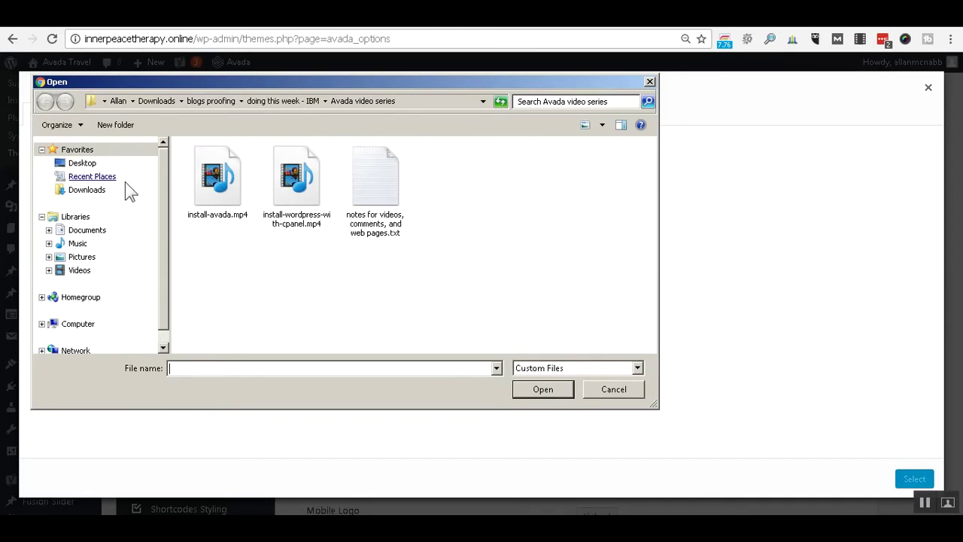
{"action": "left_click", "coordinate": [102, 193]}
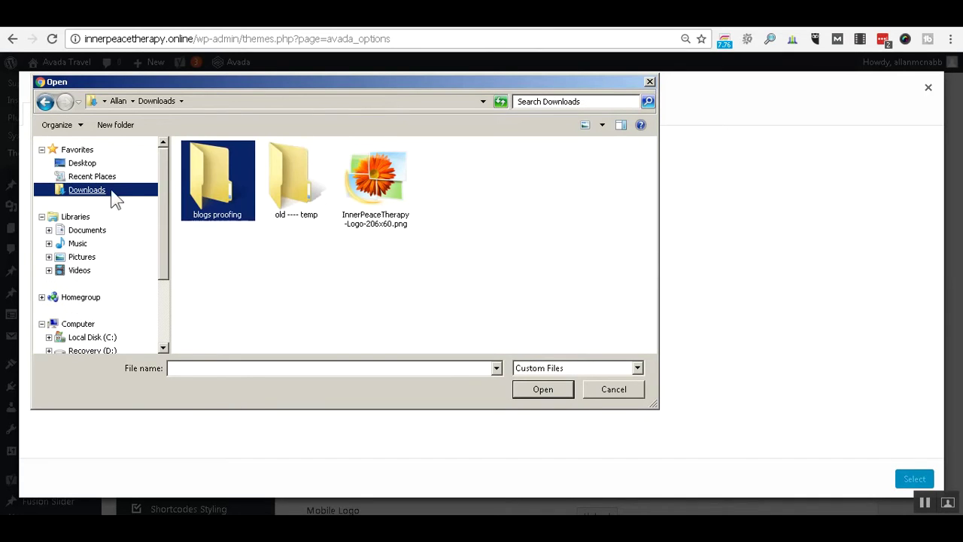
{"action": "left_click", "coordinate": [401, 181]}
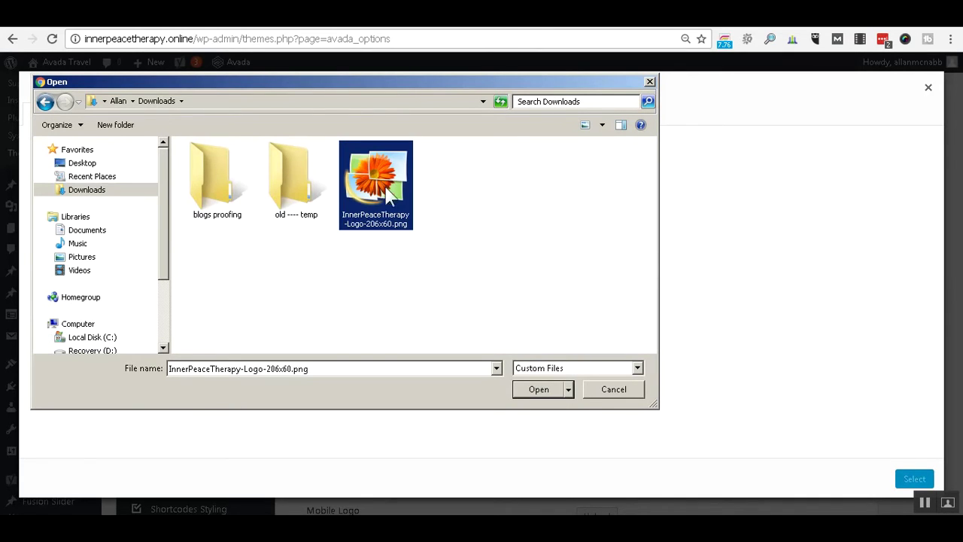
{"action": "left_click", "coordinate": [537, 389]}
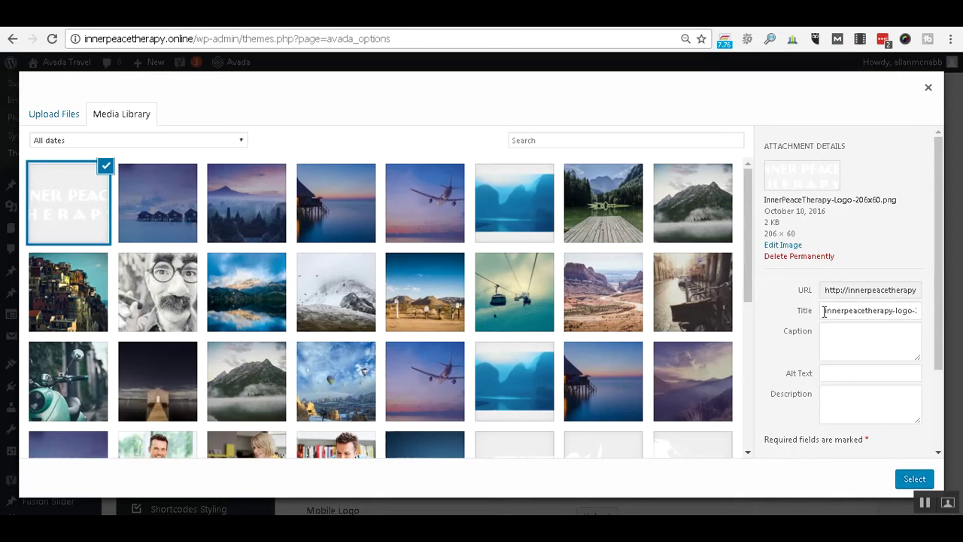
Set the image's title, alt text and description to 'logo' and use it as the default logo.
{"action": "left_click", "coordinate": [824, 311]}
{"action": "key", "text": "ctrl+a"}
{"action": "type", "text": "logo"}
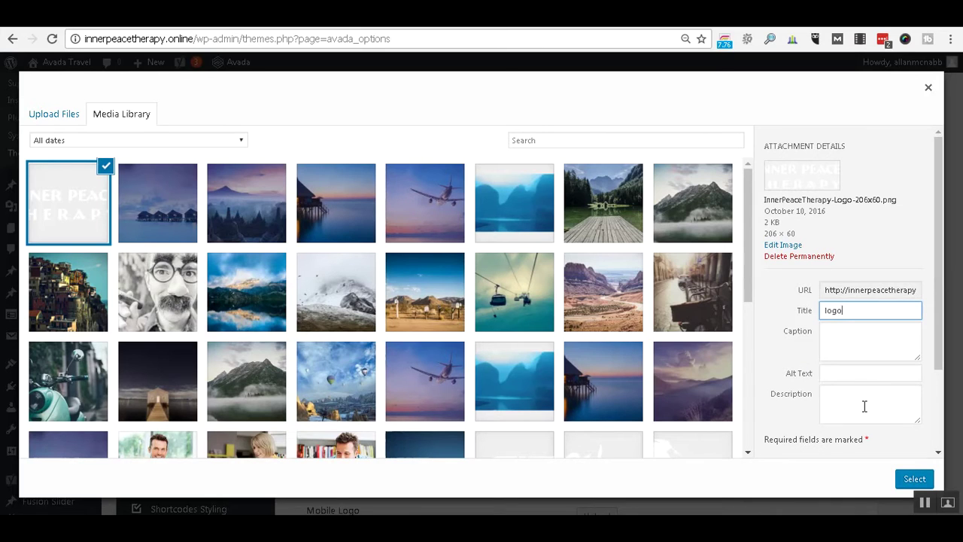
{"action": "left_click", "coordinate": [849, 373]}
{"action": "type", "text": "logo"}
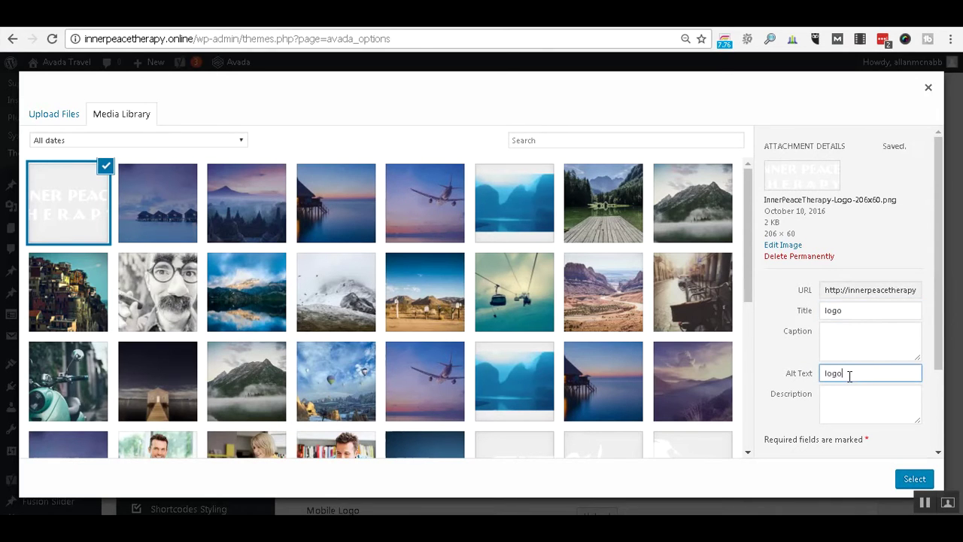
{"action": "key", "text": "Tab"}
{"action": "type", "text": "lo"}
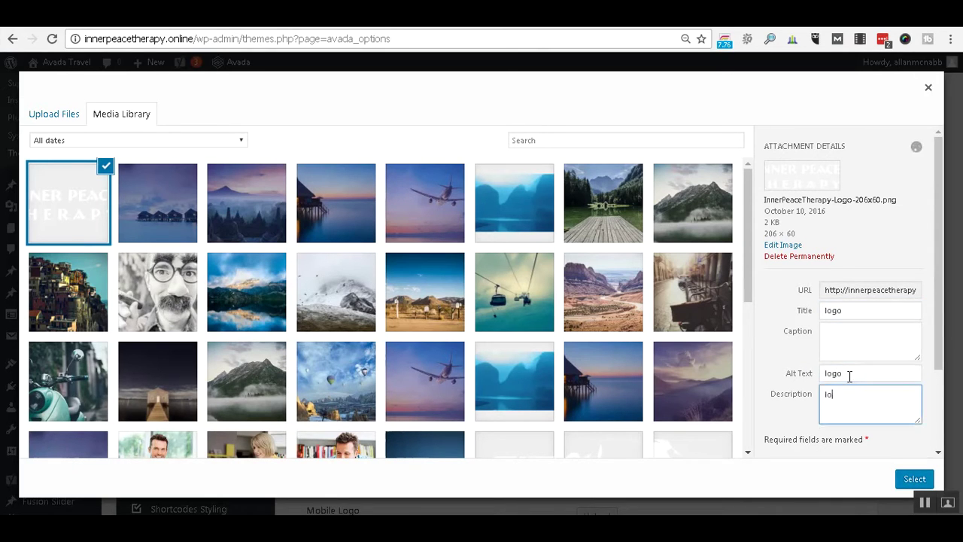
{"action": "type", "text": "go"}
{"action": "left_click", "coordinate": [905, 479]}
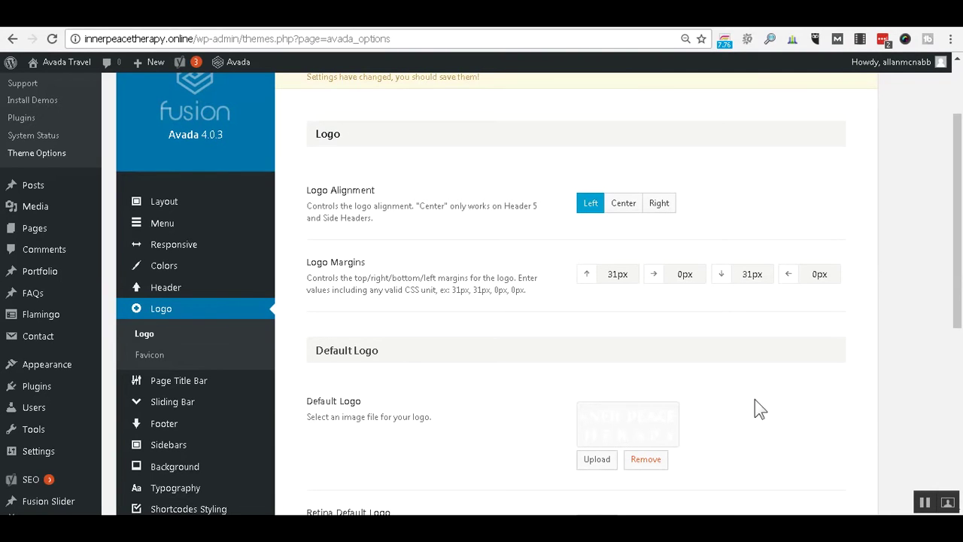
Save the changed logo settings in Theme Options.
{"action": "scroll", "coordinate": [938, 401], "scroll_direction": "down", "scroll_amount": 3}
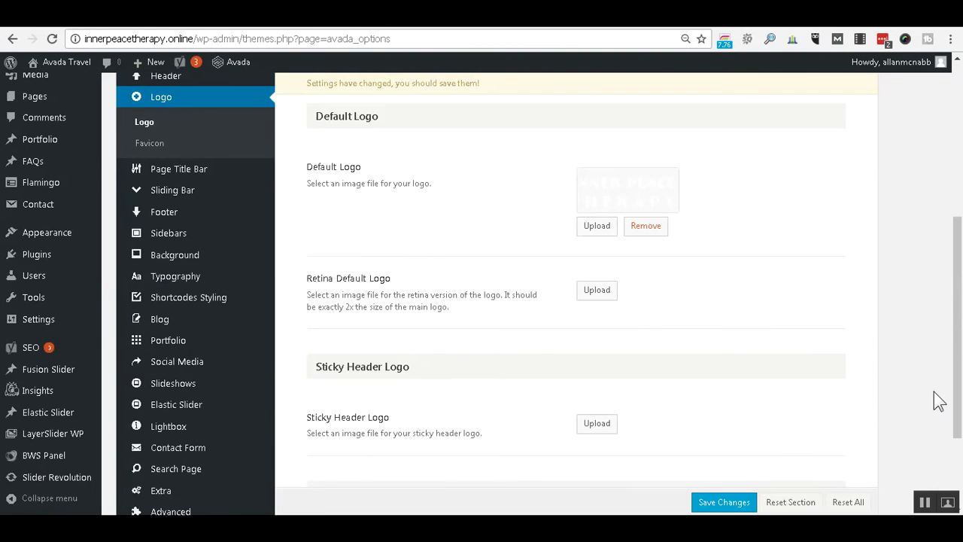
{"action": "scroll", "coordinate": [939, 400], "scroll_direction": "down", "scroll_amount": 2}
{"action": "left_click", "coordinate": [730, 461]}
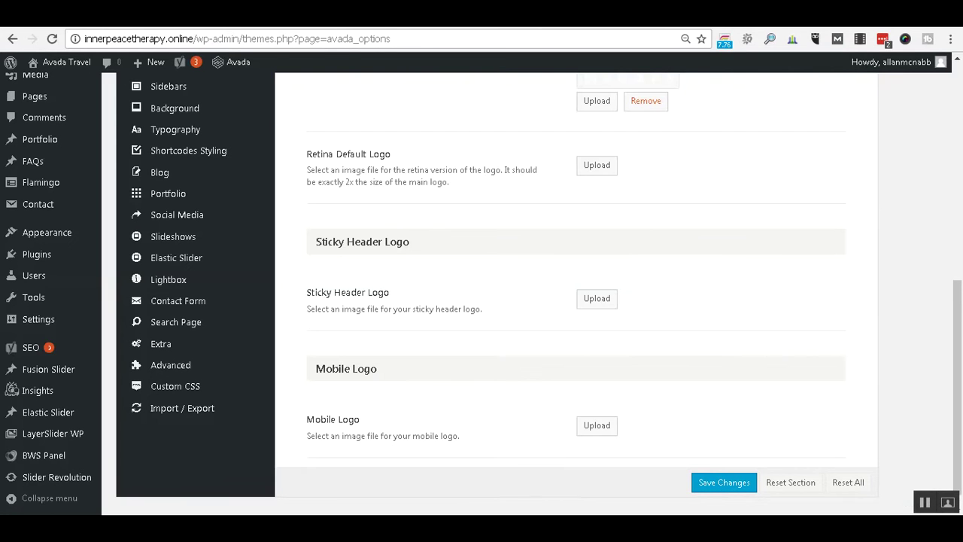
Reload the live site to show the new Inner Peace Therapy logo.
{"action": "left_click", "coordinate": [113, 16]}
{"action": "left_click", "coordinate": [53, 41]}
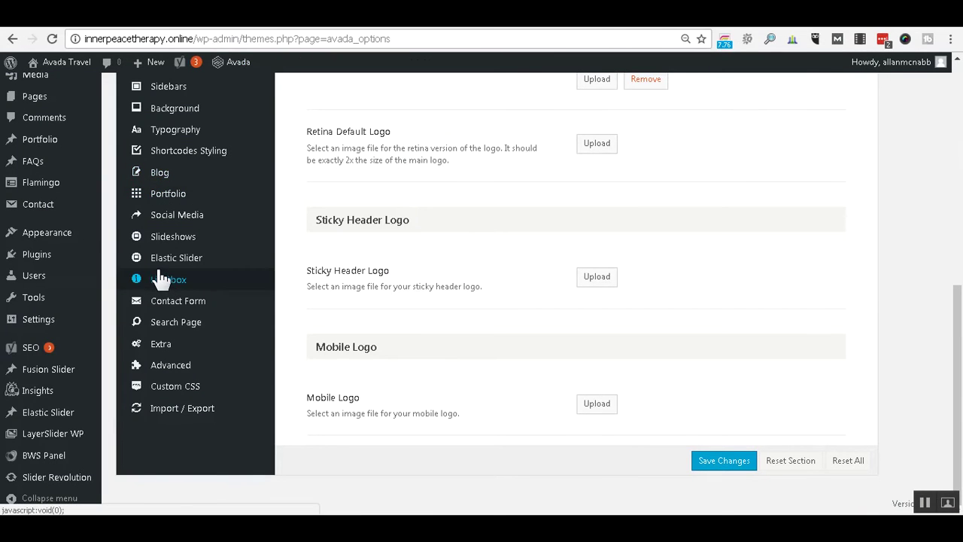
{"action": "scroll", "coordinate": [105, 236], "scroll_direction": "up", "scroll_amount": 4}
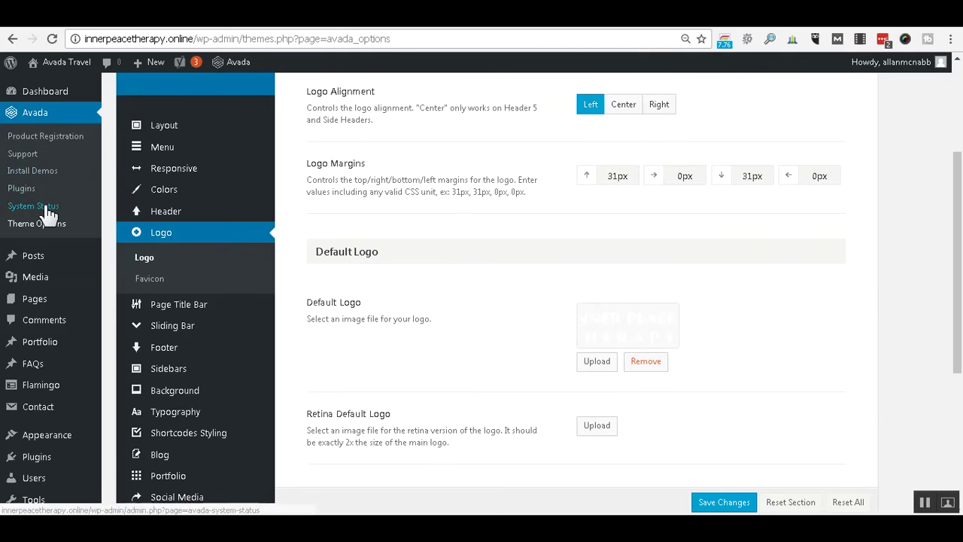
Start a new blank page from Pages > Add New.
{"action": "left_click", "coordinate": [45, 301]}
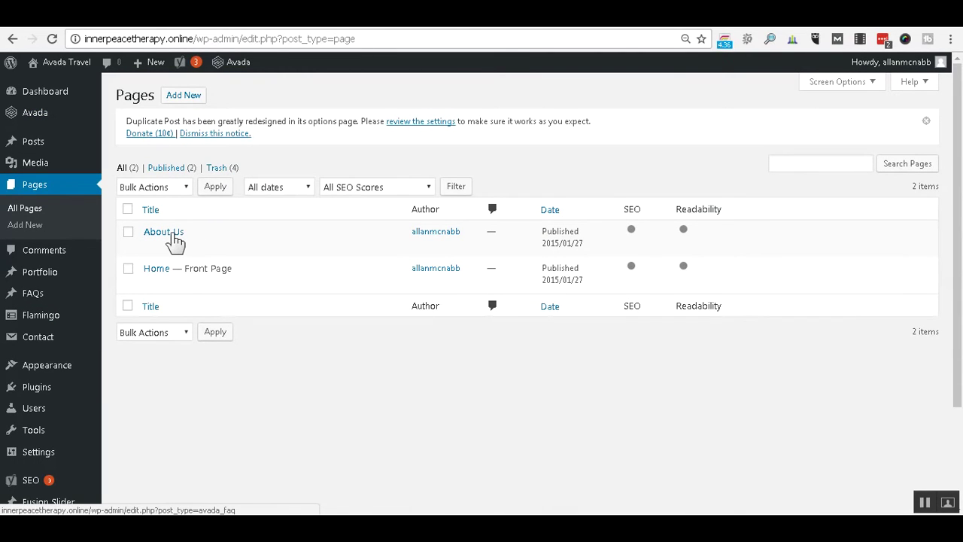
{"action": "left_click", "coordinate": [189, 99]}
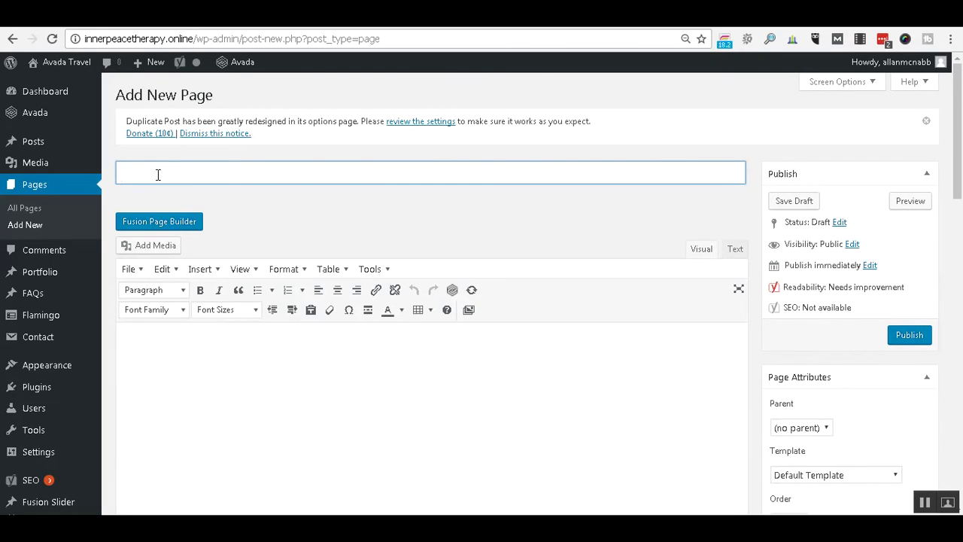
Title the page 'Contact' and type Name, Address and Phone lines in the body.
{"action": "type", "text": "Contact"}
{"action": "left_click", "coordinate": [195, 355]}
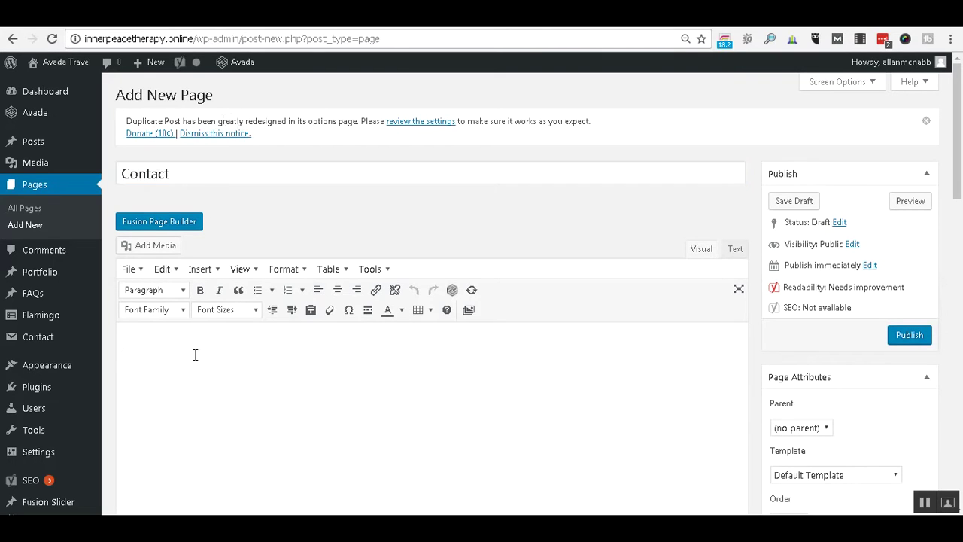
{"action": "type", "text": "Th"}
{"action": "key", "text": "BackSpace"}
{"action": "key", "text": "BackSpace"}
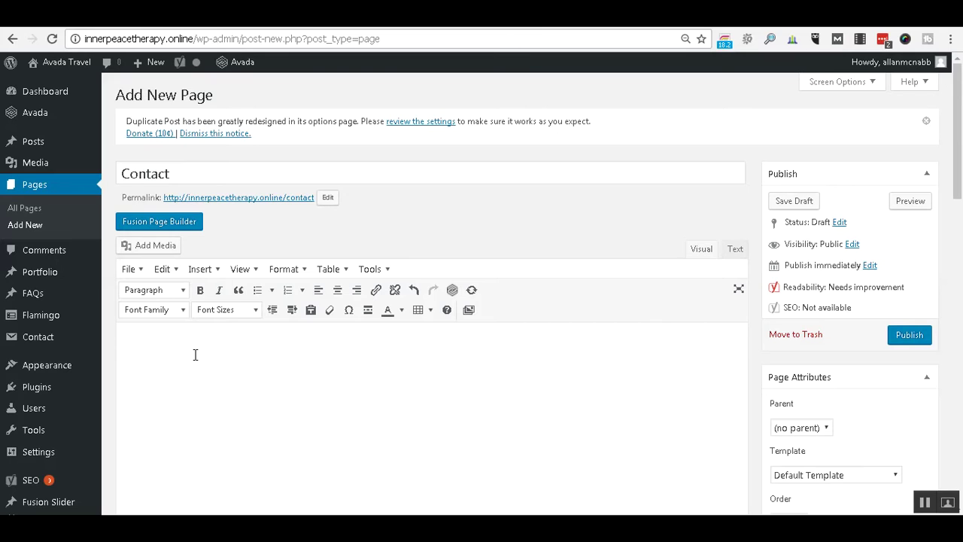
{"action": "type", "text": "N"}
{"action": "type", "text": "ame  "}
{"action": "type", "text": "Address "}
{"action": "type", "text": "Address "}
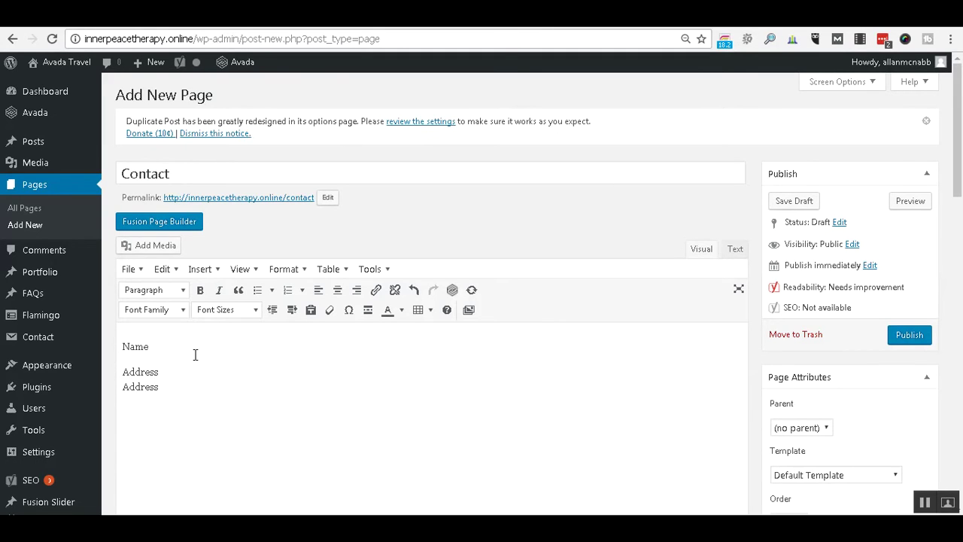
{"action": "type", "text": "Phone"}
{"action": "left_click", "coordinate": [168, 344]}
Publish the Contact page at /contact.
{"action": "left_click", "coordinate": [900, 340]}
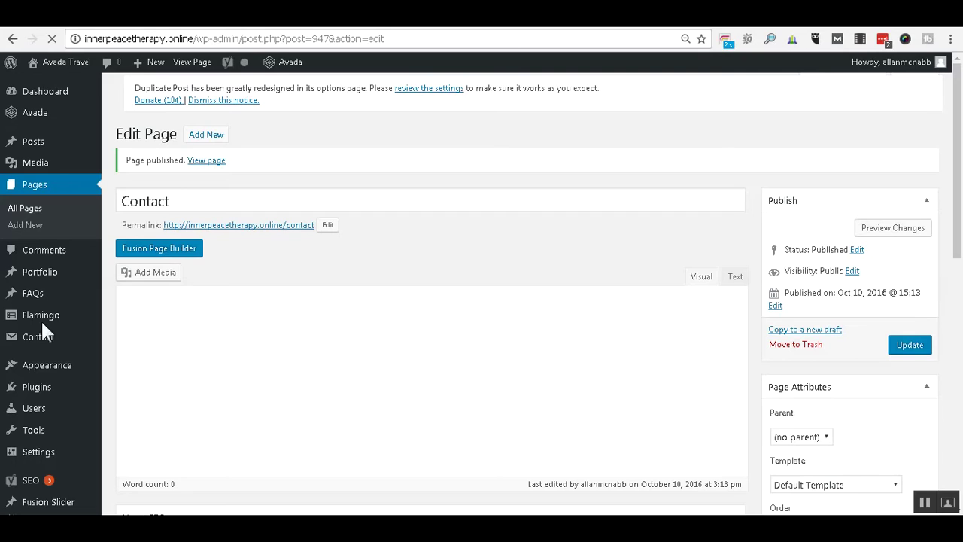
{"action": "left_click", "coordinate": [34, 368]}
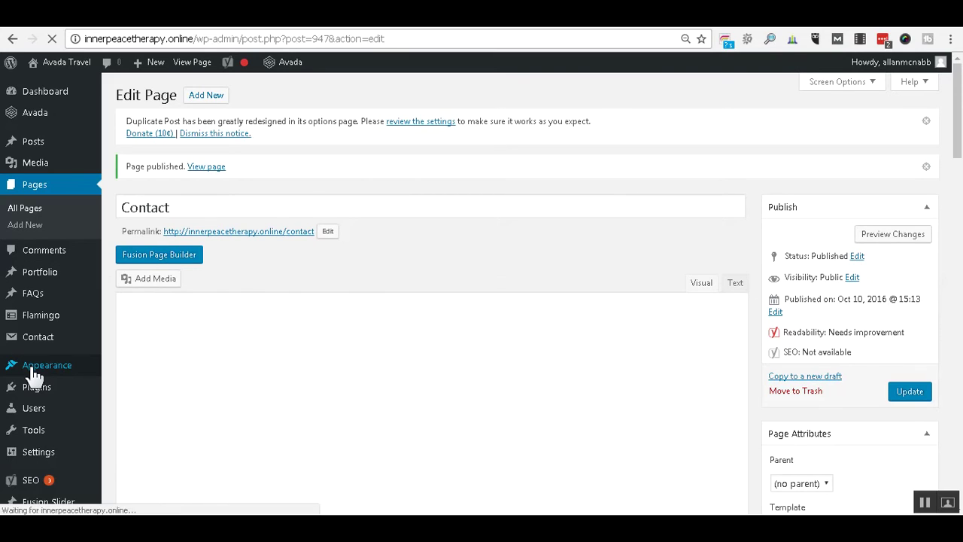
{"action": "mouse_move", "coordinate": [35, 369]}
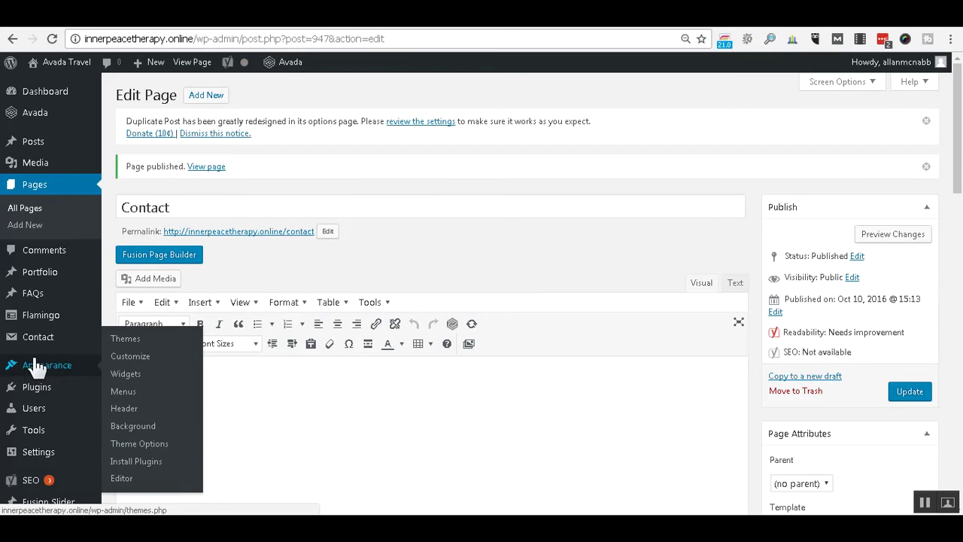
Add the Contact page to the Main Menu after HOME and ABOUT US.
{"action": "left_click", "coordinate": [120, 394]}
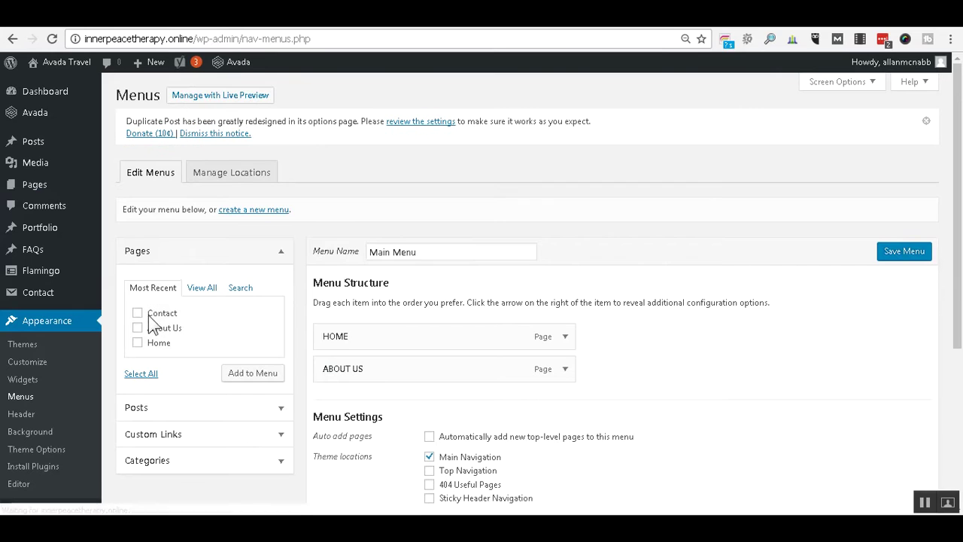
{"action": "left_click", "coordinate": [138, 312]}
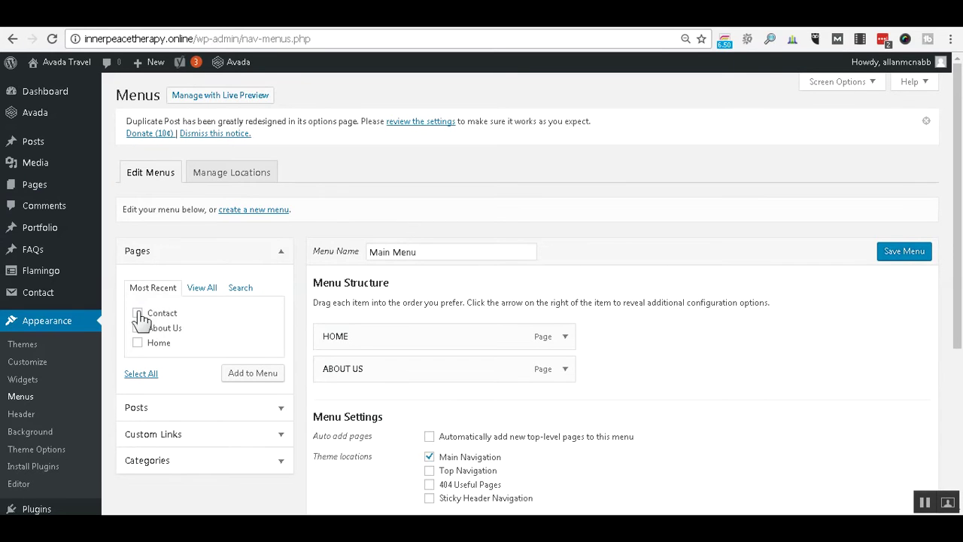
{"action": "left_click", "coordinate": [239, 376]}
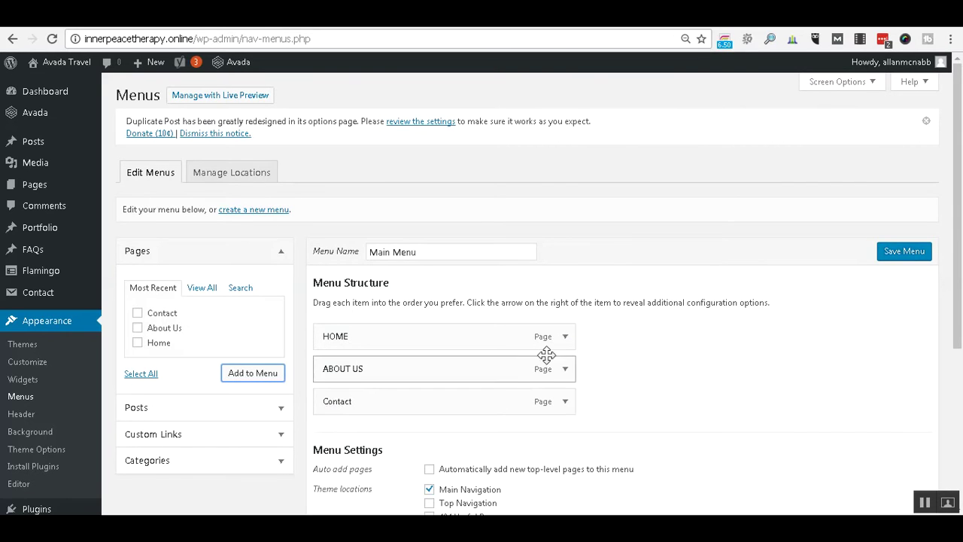
Expand the HOME menu item and retype its navigation label as HOME.
{"action": "left_click", "coordinate": [566, 338]}
{"action": "left_click", "coordinate": [383, 380]}
{"action": "type", "text": "==="}
{"action": "key", "text": "BackSpace"}
{"action": "key", "text": "BackSpace"}
{"action": "key", "text": "BackSpace"}
{"action": "key", "text": "BackSpace"}
{"action": "key", "text": "BackSpace"}
{"action": "key", "text": "BackSpace"}
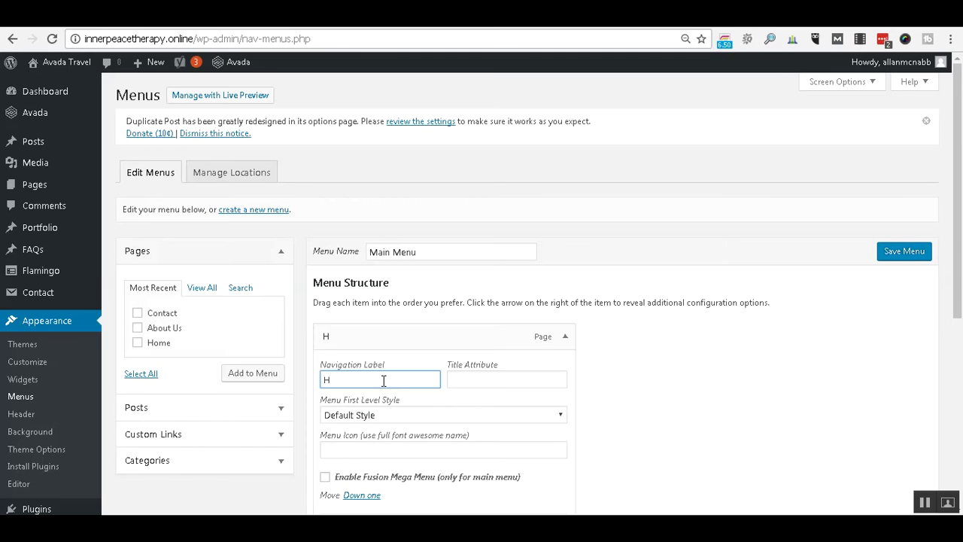
{"action": "type", "text": "OME"}
Change the Contact menu item's navigation label to CONTACT and save the Main Menu.
{"action": "left_click", "coordinate": [570, 342]}
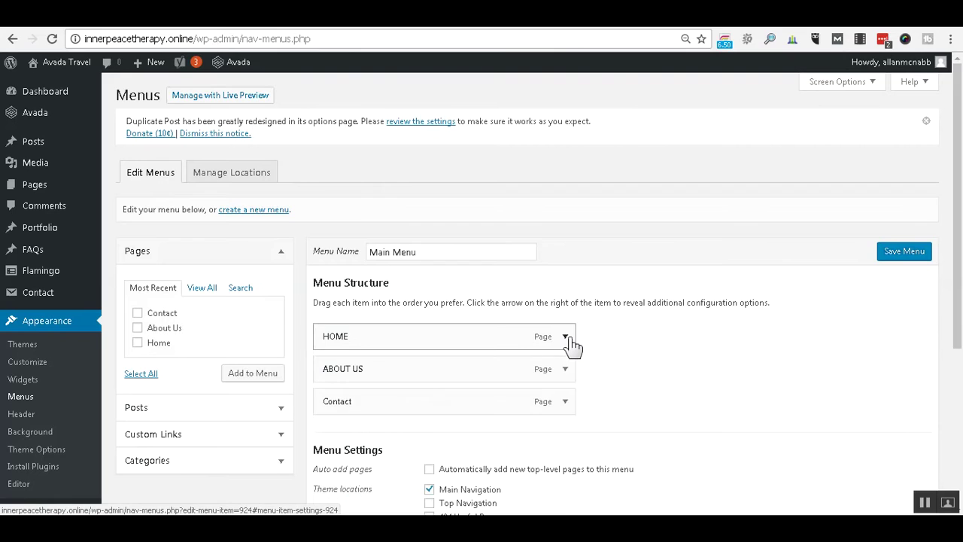
{"action": "left_click", "coordinate": [565, 402]}
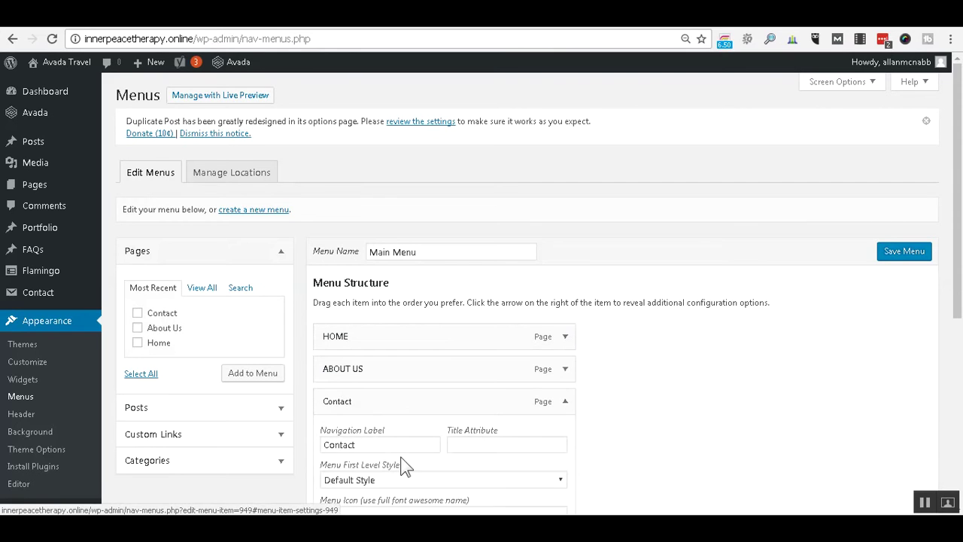
{"action": "left_click", "coordinate": [398, 446]}
{"action": "key", "text": "BackSpace"}
{"action": "key", "text": "BackSpace"}
{"action": "key", "text": "BackSpace"}
{"action": "key", "text": "BackSpace"}
{"action": "key", "text": "BackSpace"}
{"action": "key", "text": "BackSpace"}
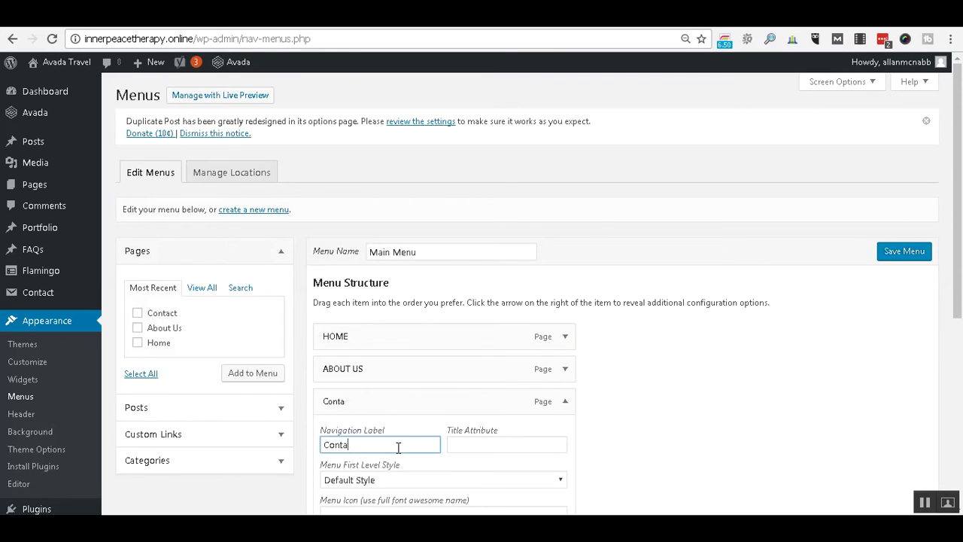
{"action": "type", "text": "ONTACT"}
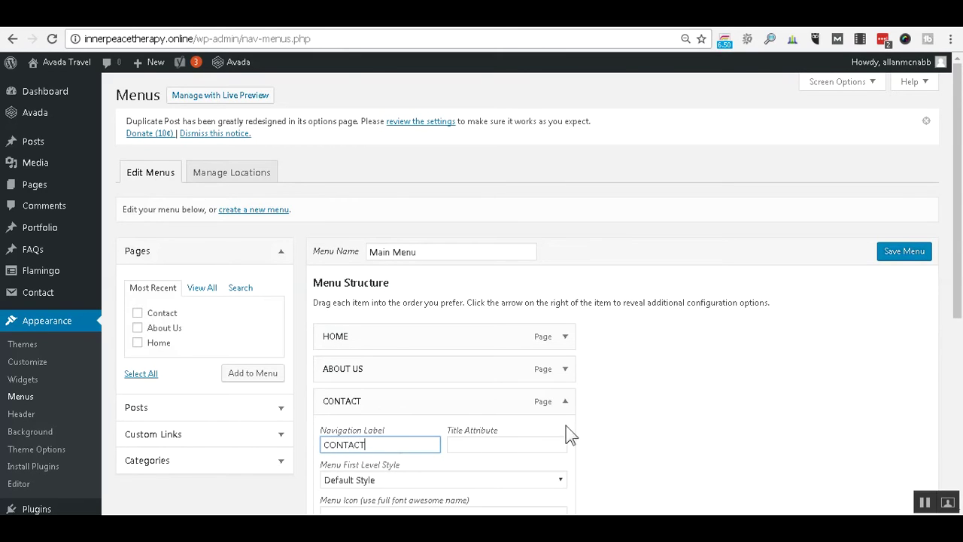
{"action": "left_click", "coordinate": [565, 403]}
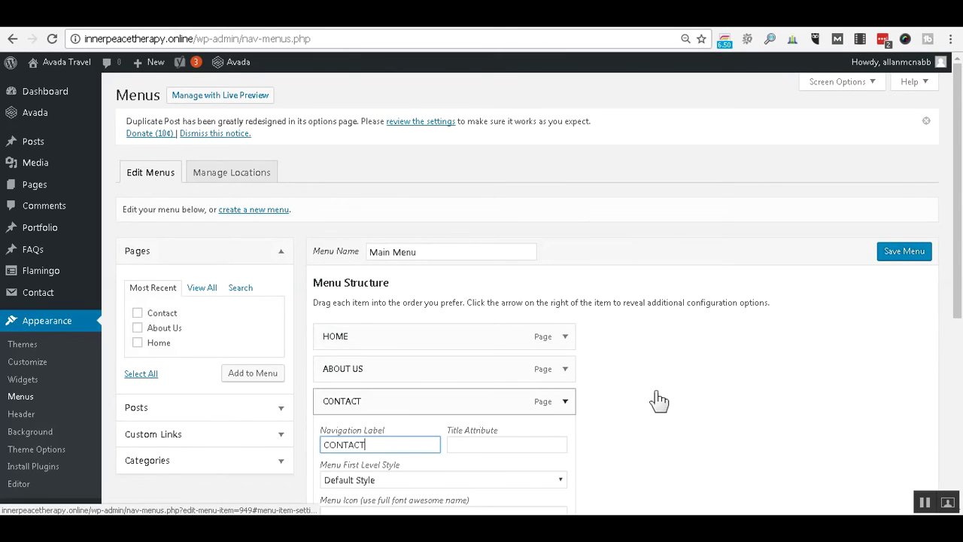
{"action": "left_click", "coordinate": [925, 250]}
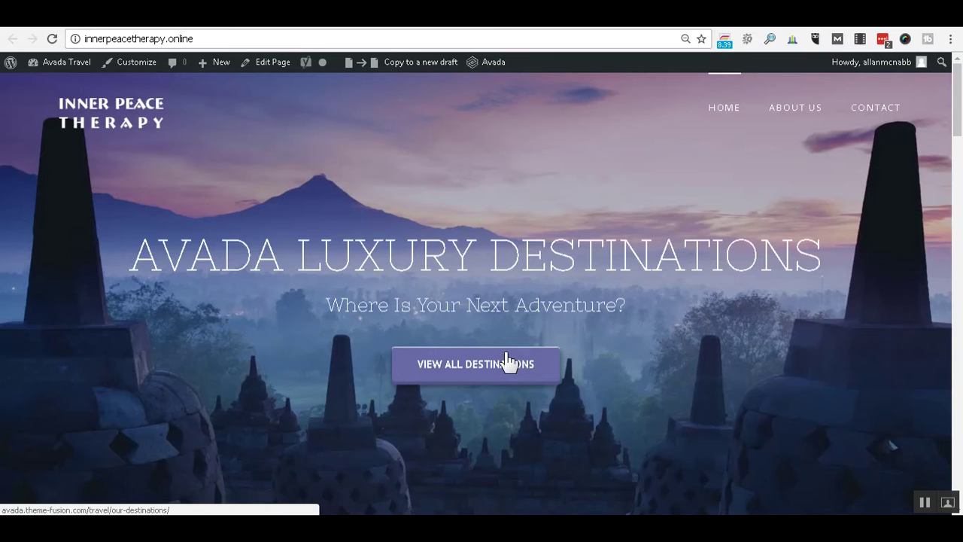
Scroll the live site to its footer copyright and social icons, then return to Theme Options.
{"action": "left_click_drag", "start_coordinate": [957, 128], "coordinate": [956, 509]}
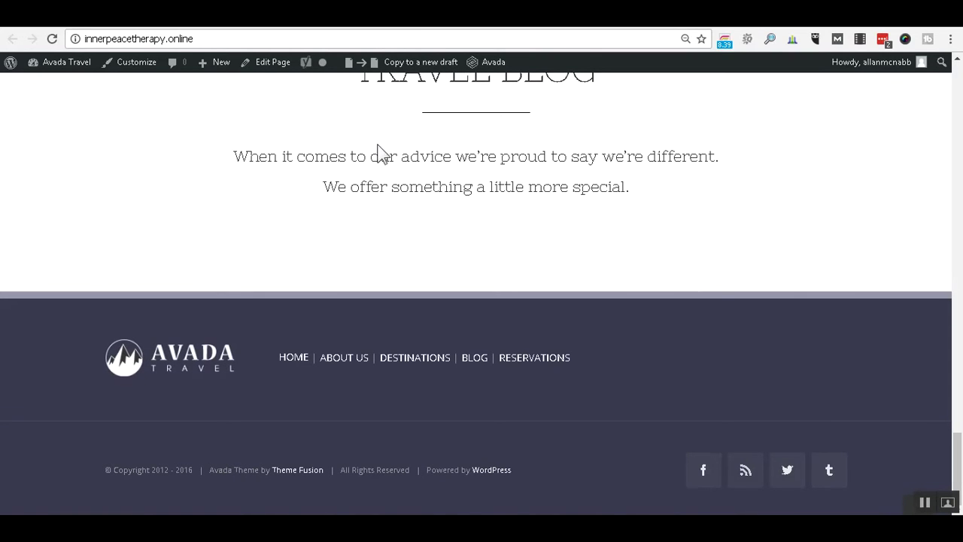
{"action": "left_click", "coordinate": [199, 24]}
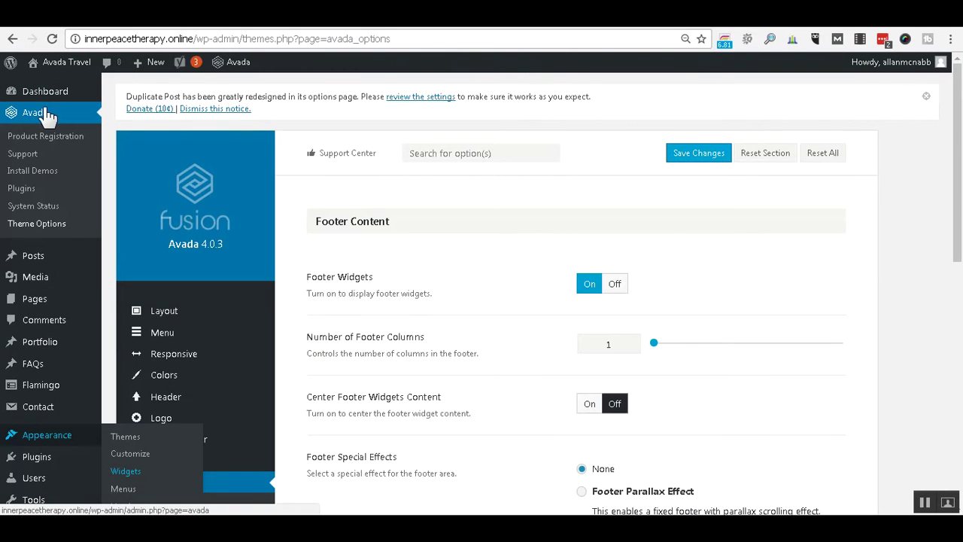
Scroll the Avada options sidebar and open Social Media > Social Media Icons.
{"action": "scroll", "coordinate": [368, 244], "scroll_direction": "down", "scroll_amount": 2}
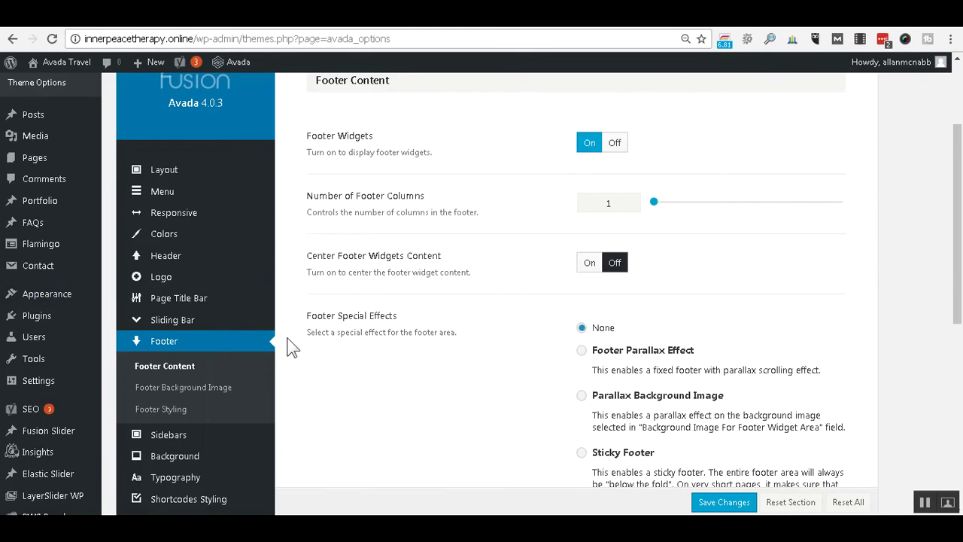
{"action": "mouse_move", "coordinate": [243, 306]}
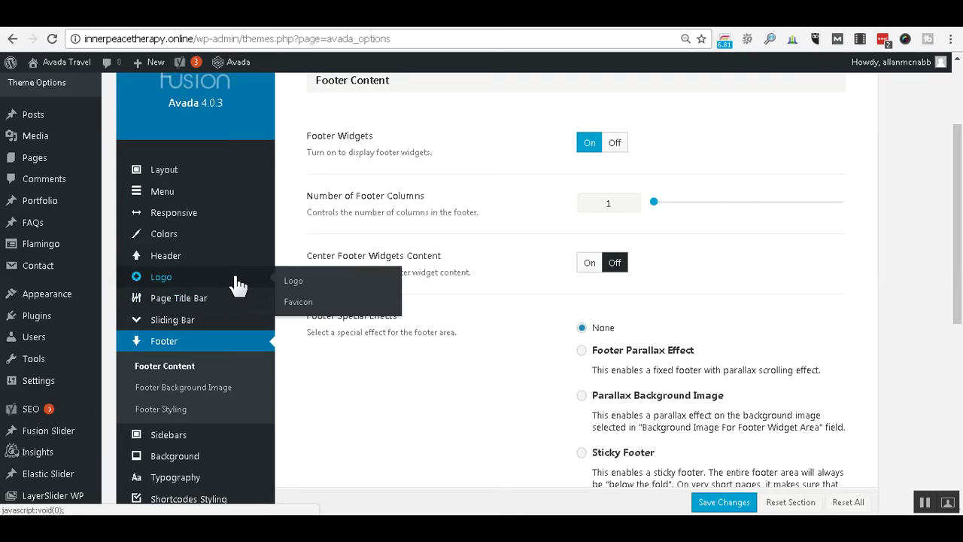
{"action": "scroll", "coordinate": [236, 284], "scroll_direction": "down", "scroll_amount": 2}
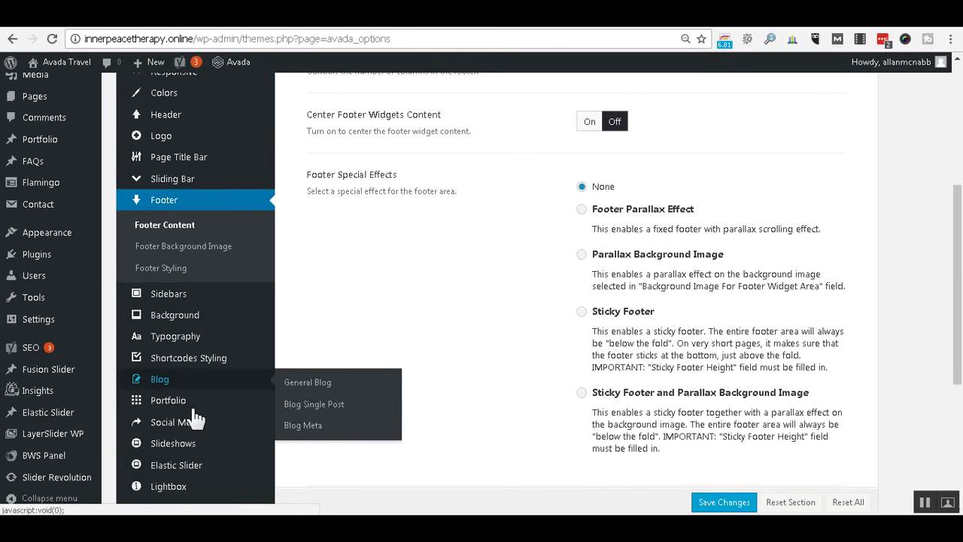
{"action": "left_click", "coordinate": [191, 428]}
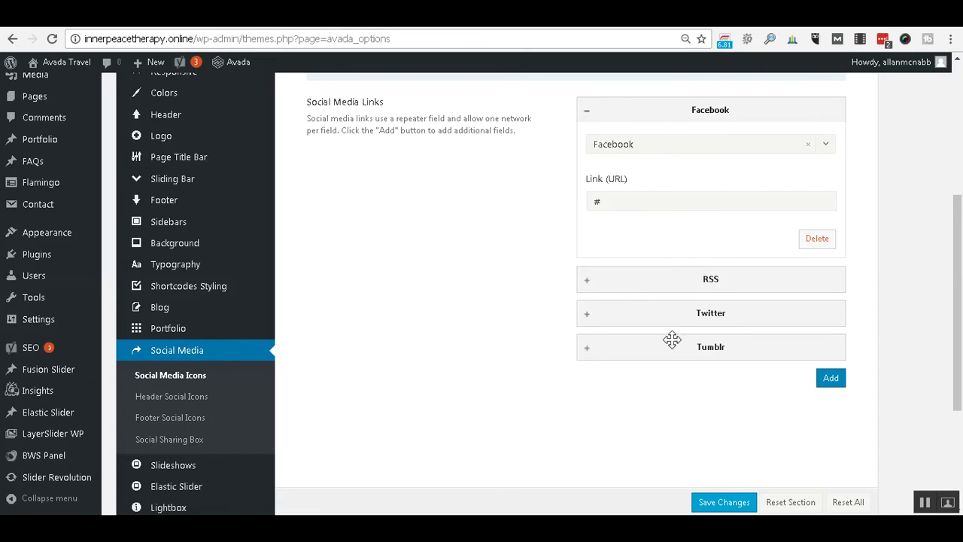
{"action": "left_click", "coordinate": [653, 201]}
{"action": "key", "text": "BackSpace"}
{"action": "type", "text": "https://???????????????????"}
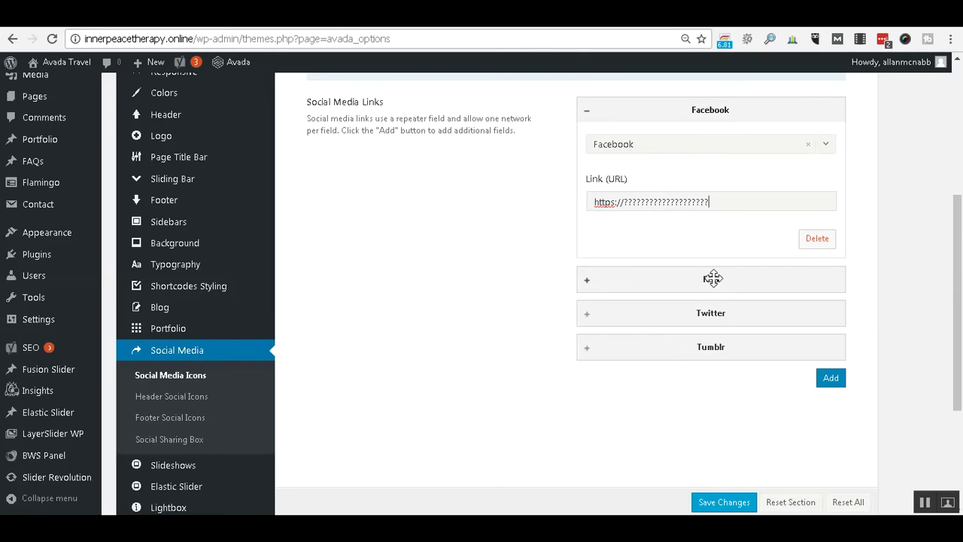
{"action": "left_click", "coordinate": [586, 279]}
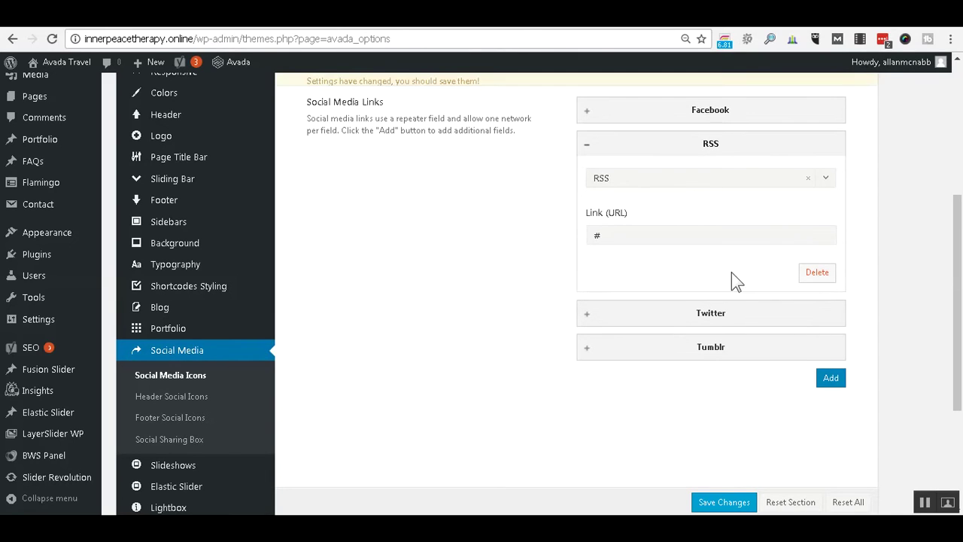
{"action": "left_click", "coordinate": [816, 274]}
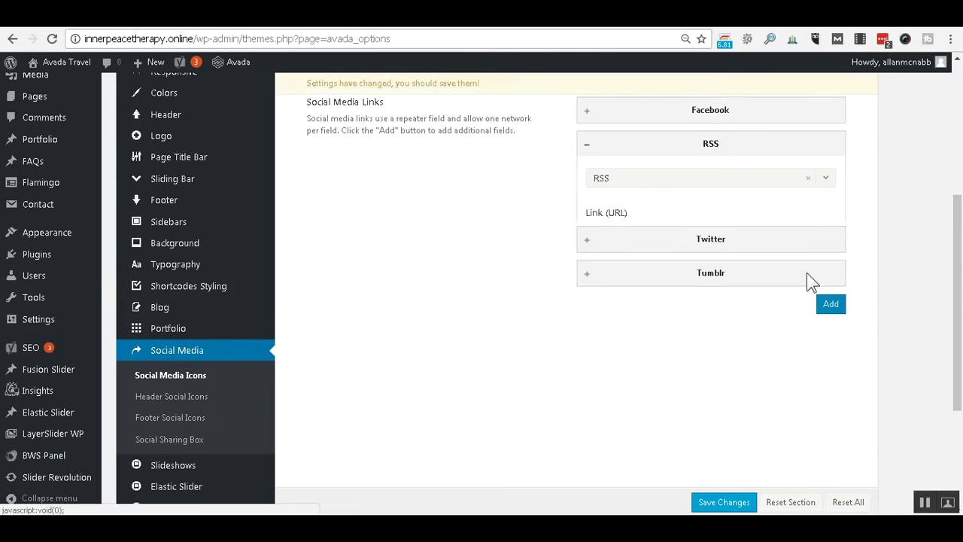
{"action": "left_click", "coordinate": [805, 272]}
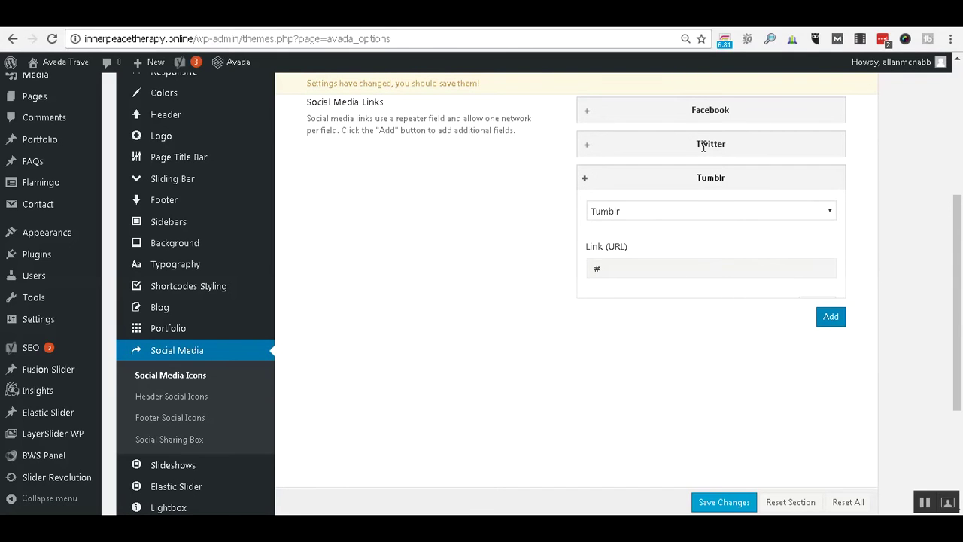
{"action": "left_click", "coordinate": [584, 144]}
{"action": "left_click", "coordinate": [585, 145]}
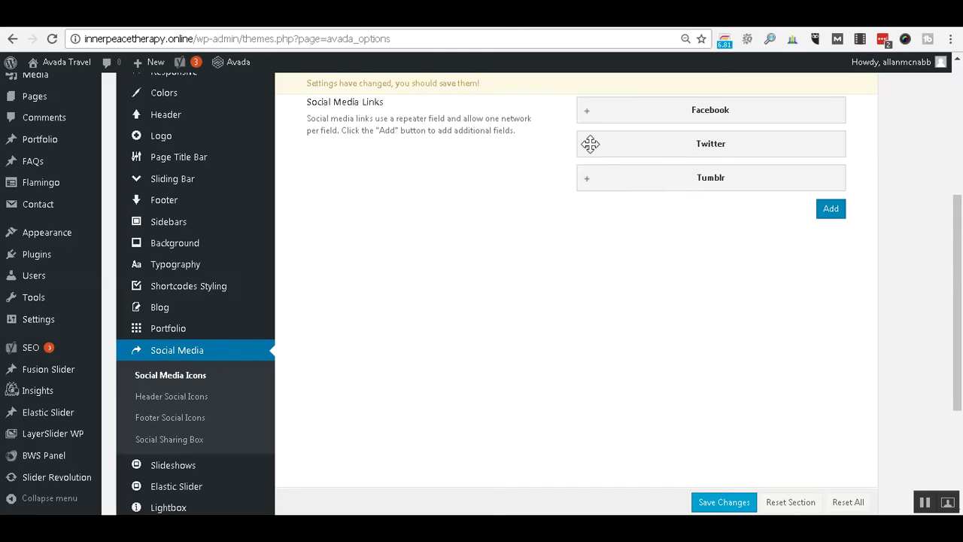
{"action": "left_click", "coordinate": [590, 145]}
{"action": "left_click", "coordinate": [628, 227]}
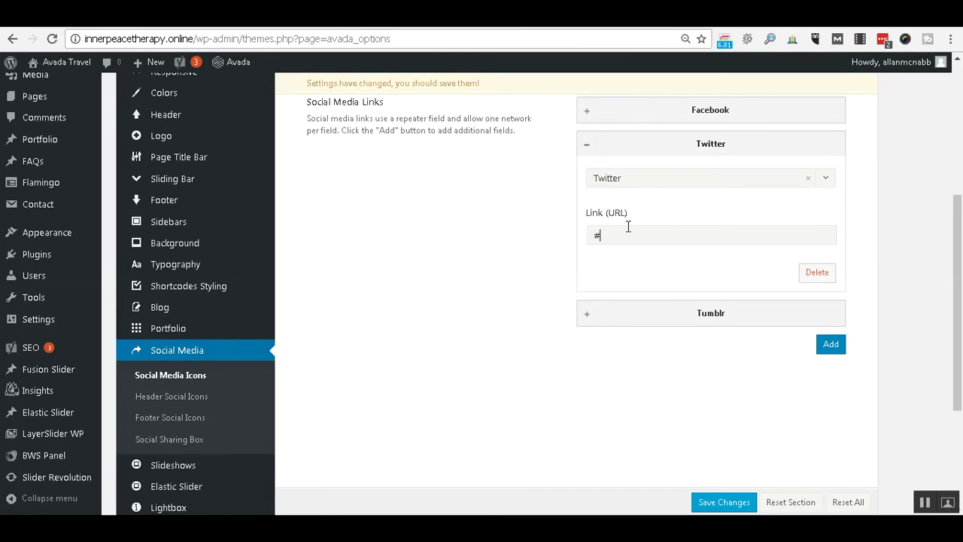
{"action": "key", "text": "BackSpace"}
{"action": "type", "text": "http://"}
{"action": "key", "text": "Left"}
{"action": "type", "text": "s"}
{"action": "key", "text": "End"}
{"action": "type", "text": "??"}
{"action": "left_click", "coordinate": [592, 334]}
{"action": "left_click", "coordinate": [588, 309]}
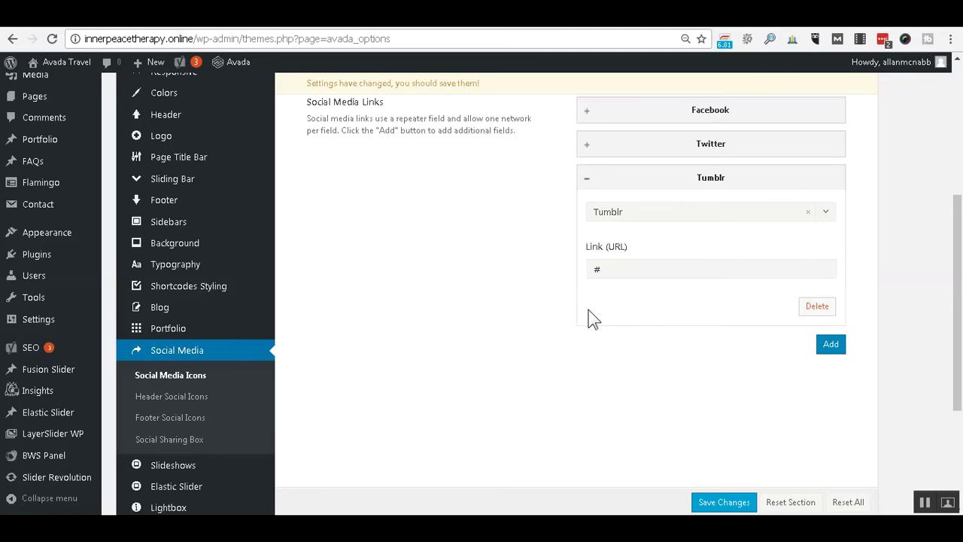
{"action": "left_click", "coordinate": [812, 309]}
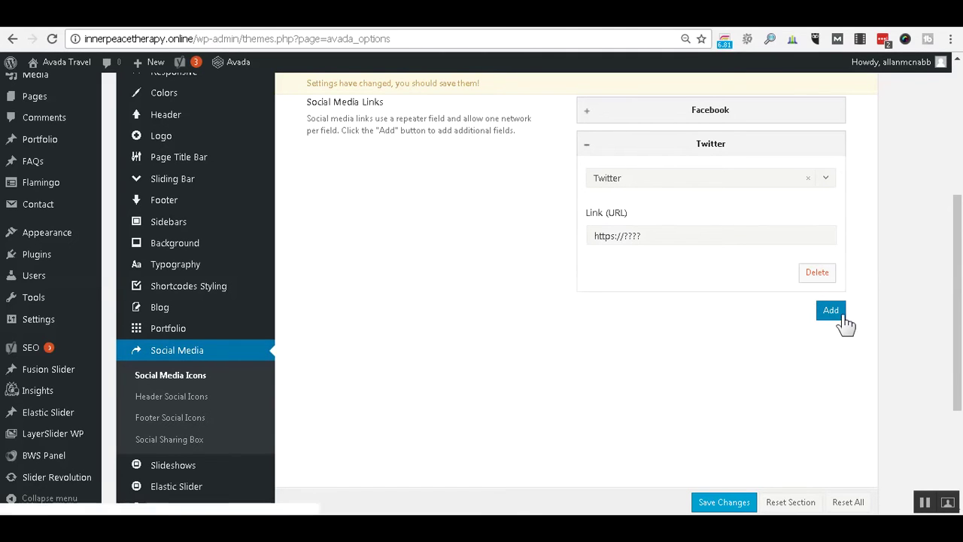
{"action": "left_click", "coordinate": [841, 319]}
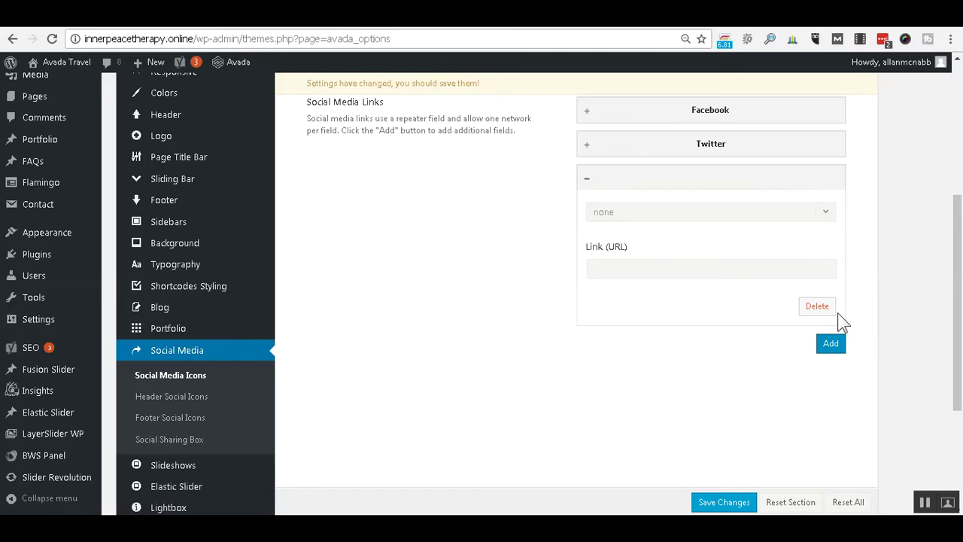
{"action": "left_click", "coordinate": [826, 213]}
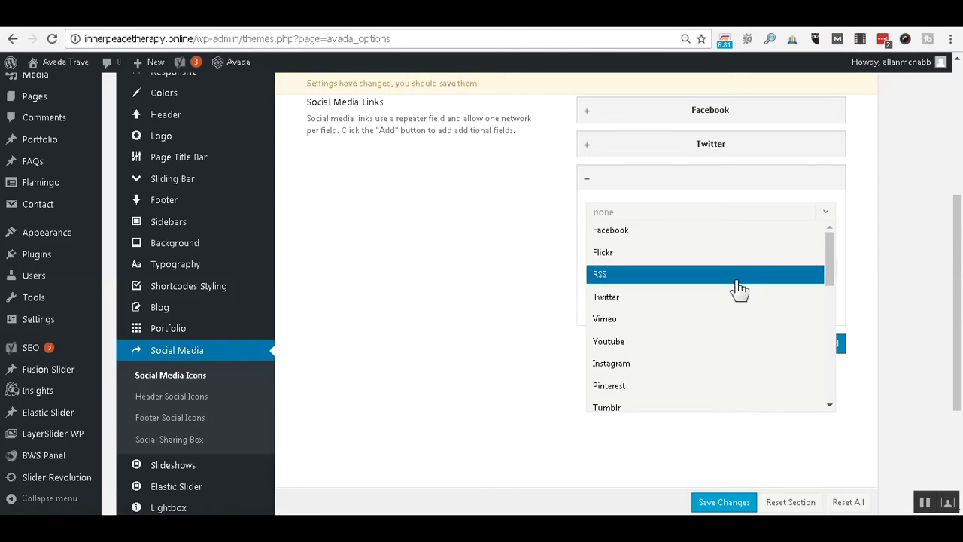
{"action": "left_click_drag", "start_coordinate": [824, 274], "coordinate": [833, 209]}
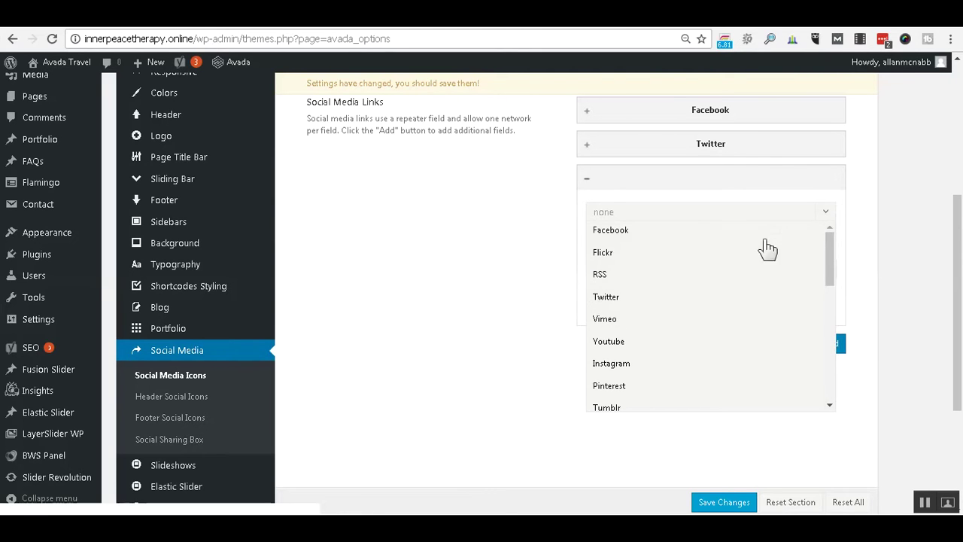
{"action": "left_click", "coordinate": [826, 214]}
{"action": "left_click", "coordinate": [826, 218]}
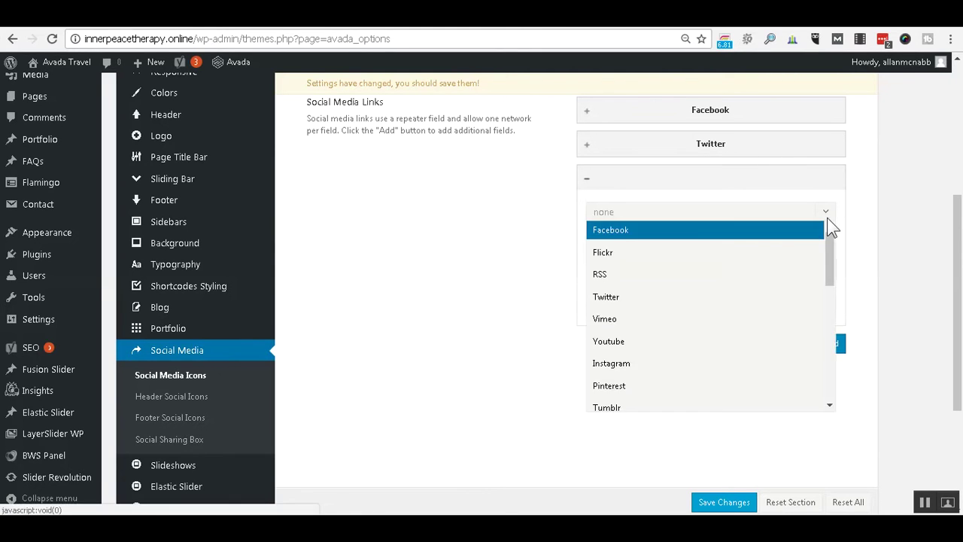
{"action": "left_click", "coordinate": [704, 255]}
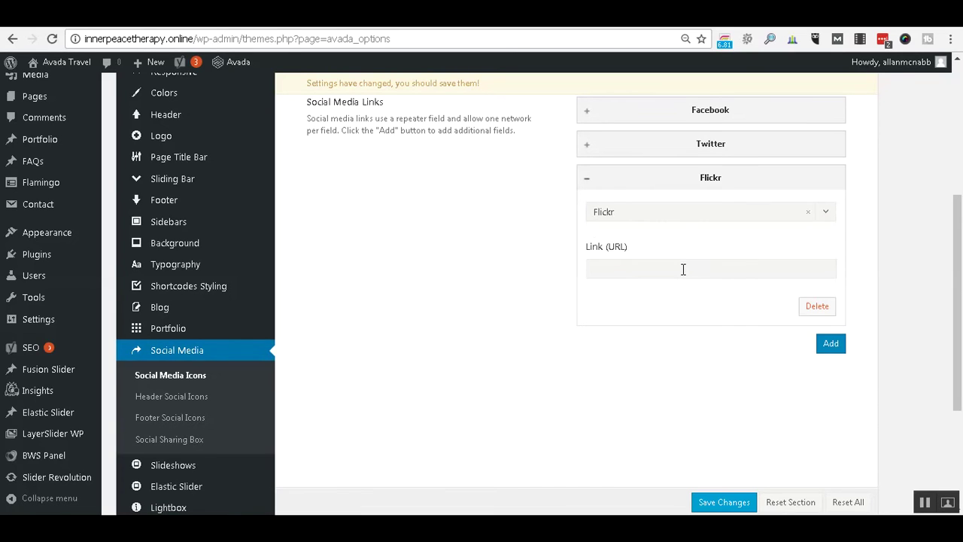
{"action": "left_click", "coordinate": [683, 269]}
{"action": "type", "text": "https:??"}
{"action": "key", "text": "BackSpace"}
{"action": "key", "text": "BackSpace"}
{"action": "type", "text": "//???"}
{"action": "left_click", "coordinate": [835, 347]}
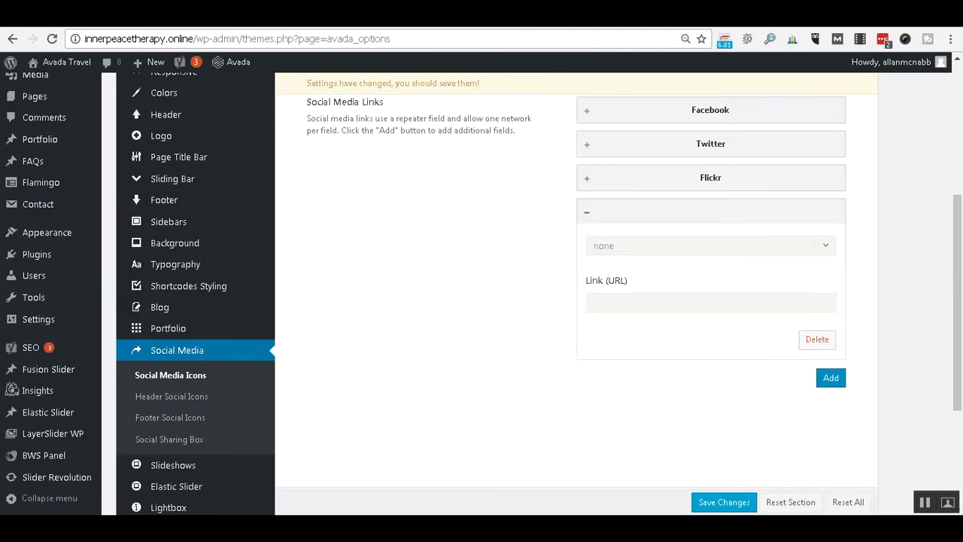
{"action": "mouse_move", "coordinate": [146, 160]}
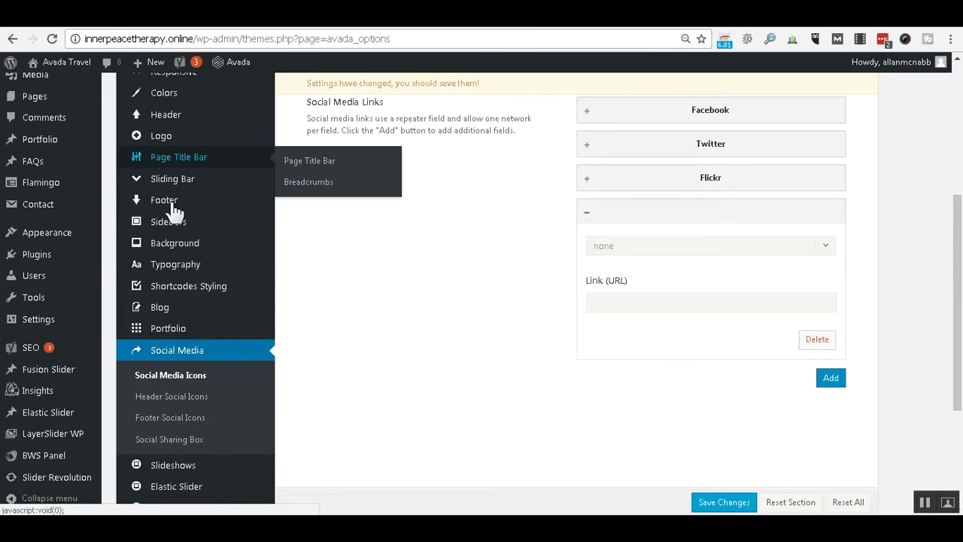
Open Avada's Footer settings and select the whole default Copyright Text.
{"action": "mouse_move", "coordinate": [174, 209]}
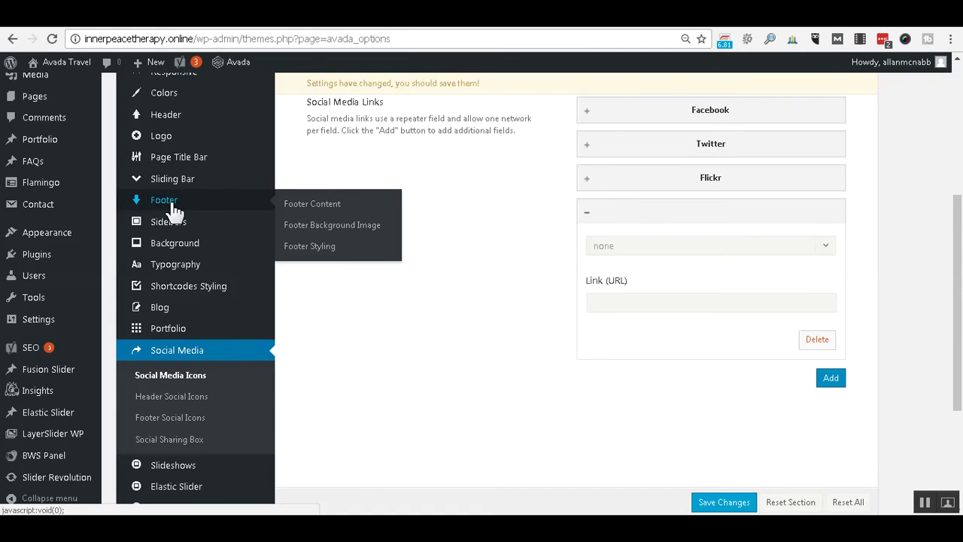
{"action": "left_click", "coordinate": [174, 211]}
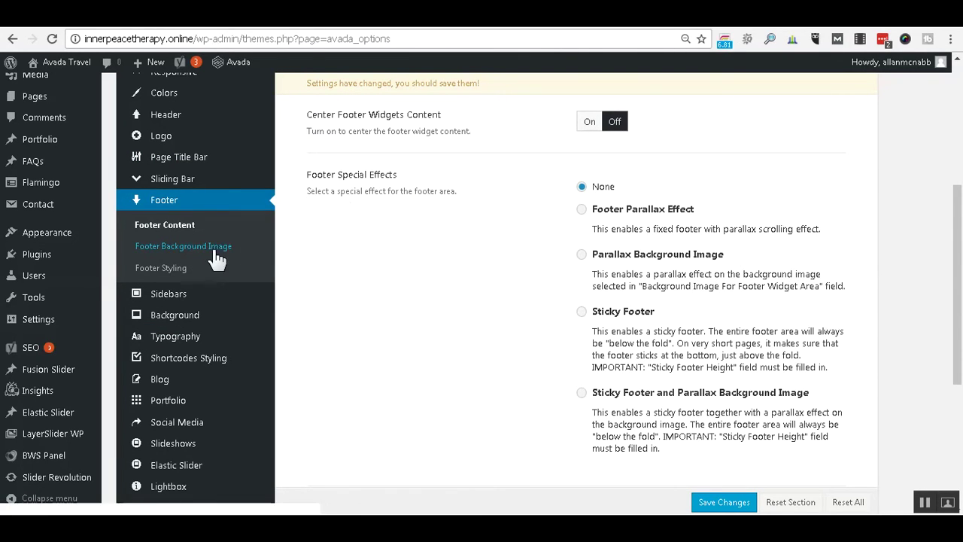
{"action": "left_click", "coordinate": [187, 269]}
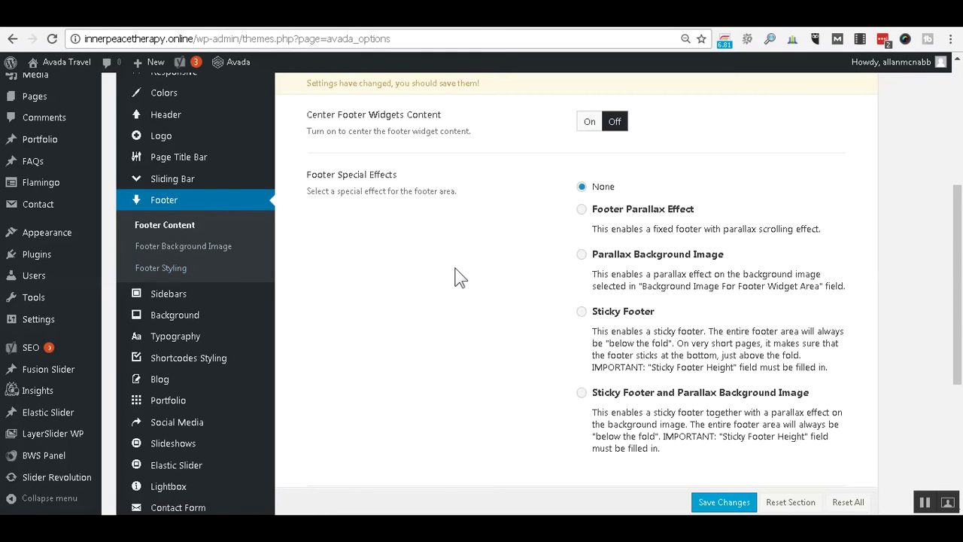
{"action": "scroll", "coordinate": [460, 278], "scroll_direction": "down", "scroll_amount": 4}
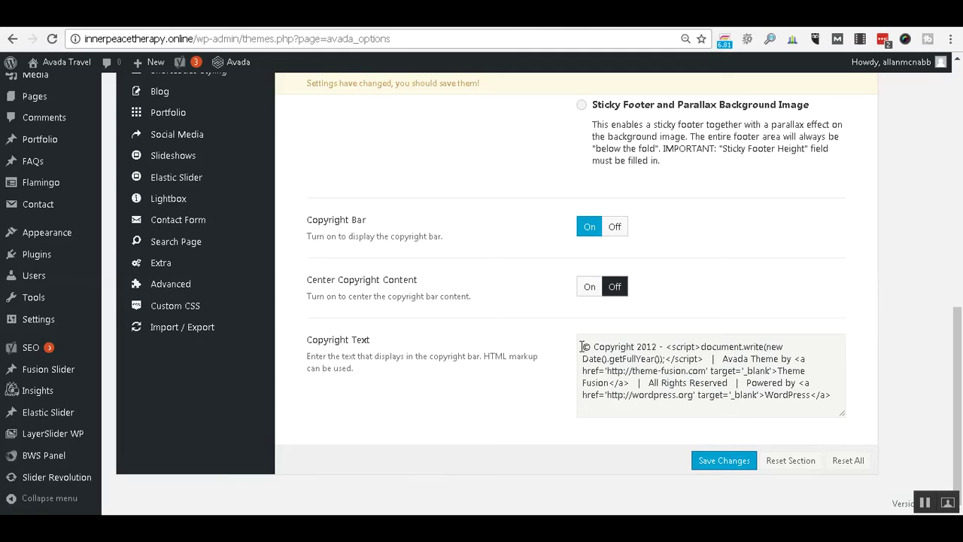
{"action": "left_click_drag", "start_coordinate": [582, 346], "coordinate": [837, 391]}
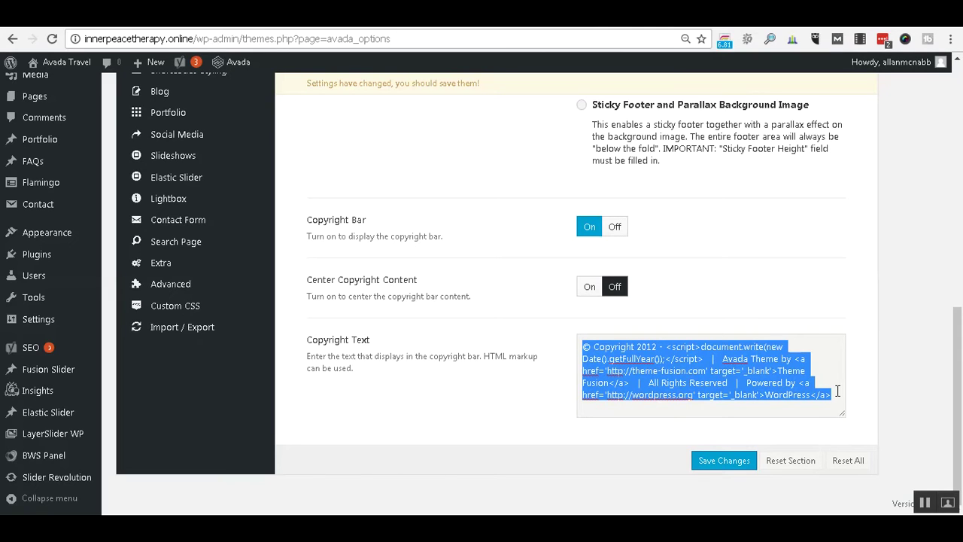
Paste the copied copyright text into the Untitled Notepad window and maximize it.
{"action": "left_click", "coordinate": [173, 515]}
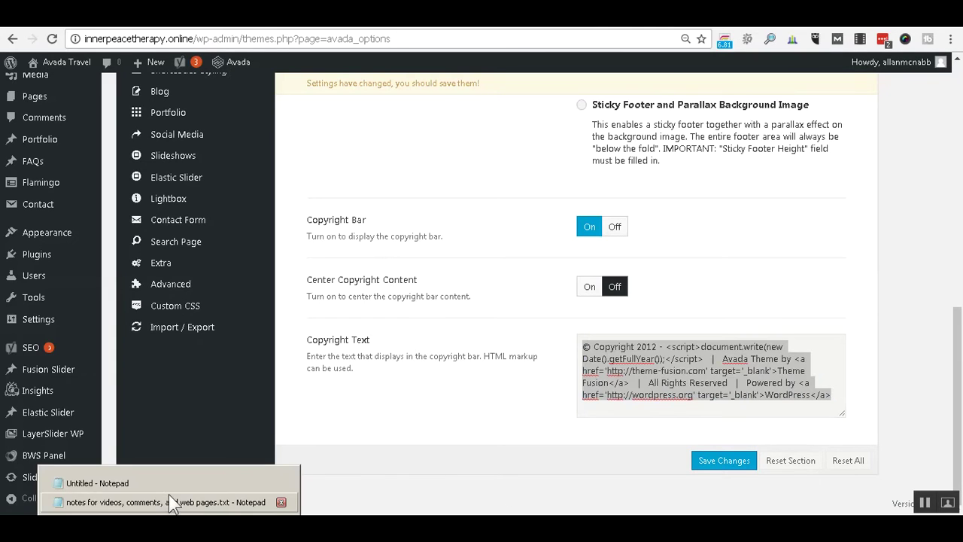
{"action": "left_click", "coordinate": [166, 486]}
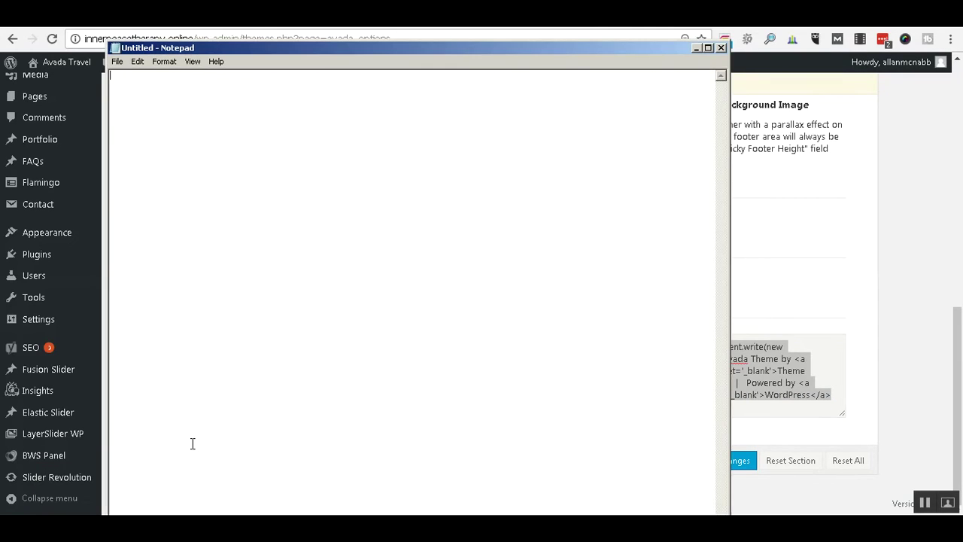
{"action": "key", "text": "ctrl+v"}
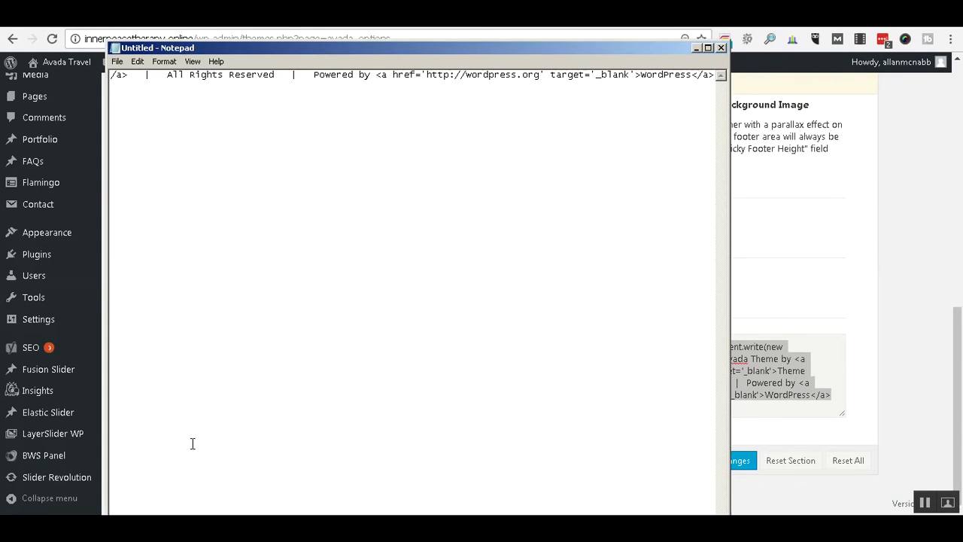
{"action": "left_click", "coordinate": [707, 48]}
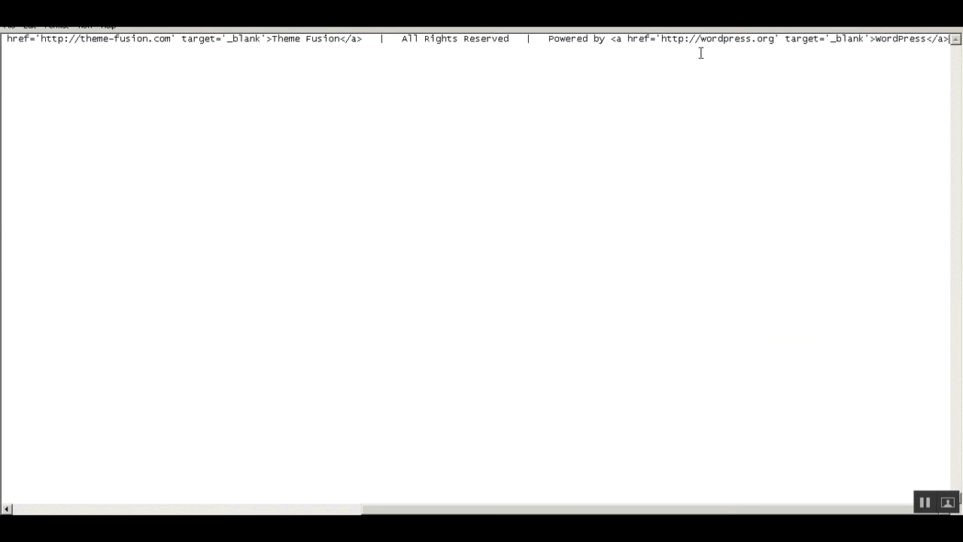
{"action": "left_click_drag", "start_coordinate": [700, 509], "coordinate": [287, 475]}
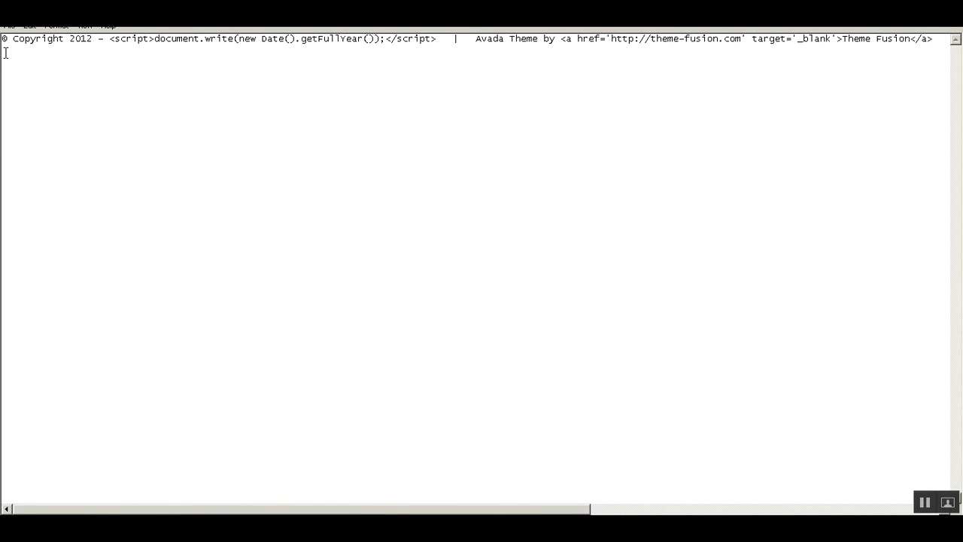
Remove '2012 –', move the theme credit to a new line, and add 'Company Name All Rights Reserved'.
{"action": "left_click", "coordinate": [69, 38]}
{"action": "key", "text": "Delete"}
{"action": "key", "text": "Delete"}
{"action": "key", "text": "Delete"}
{"action": "key", "text": "Delete"}
{"action": "key", "text": "Delete"}
{"action": "key", "text": "Delete"}
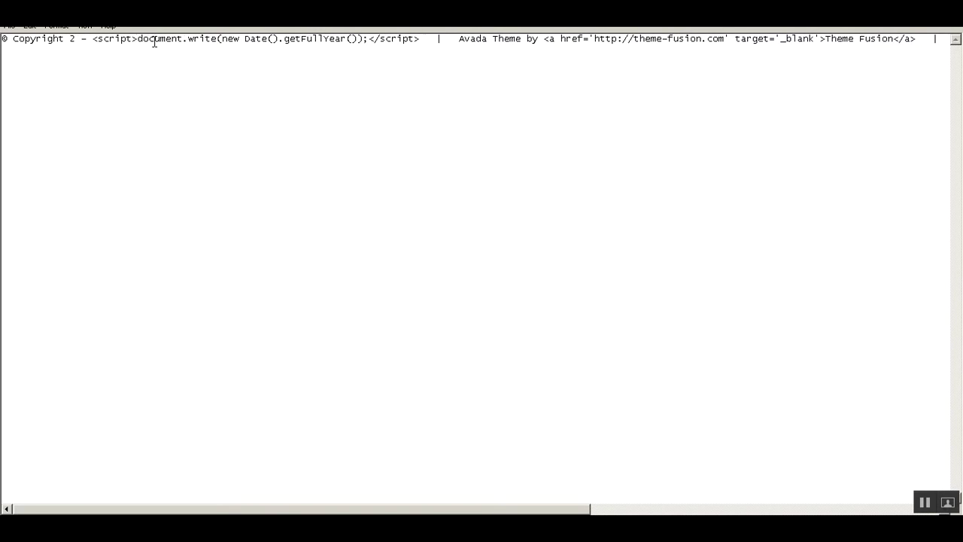
{"action": "key", "text": "Delete"}
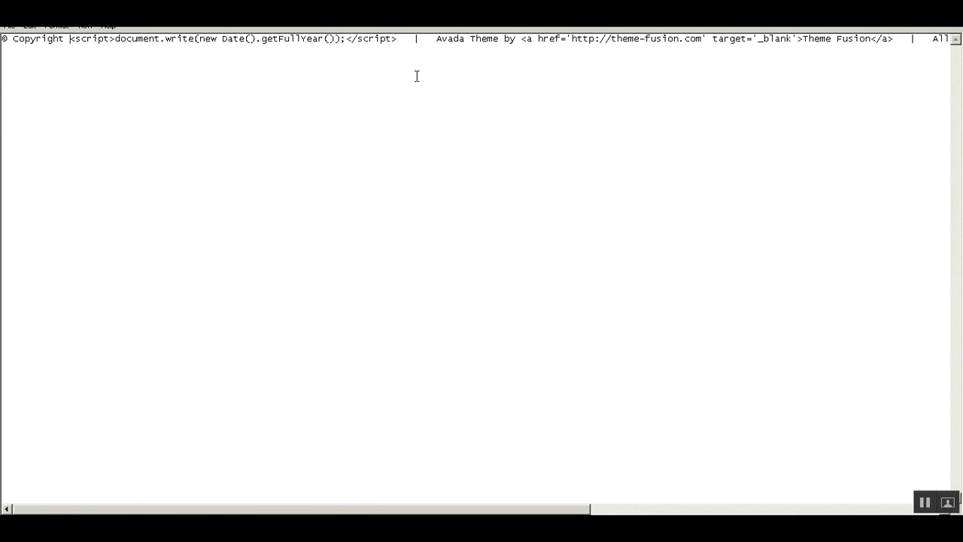
{"action": "left_click_drag", "start_coordinate": [485, 513], "coordinate": [639, 508]}
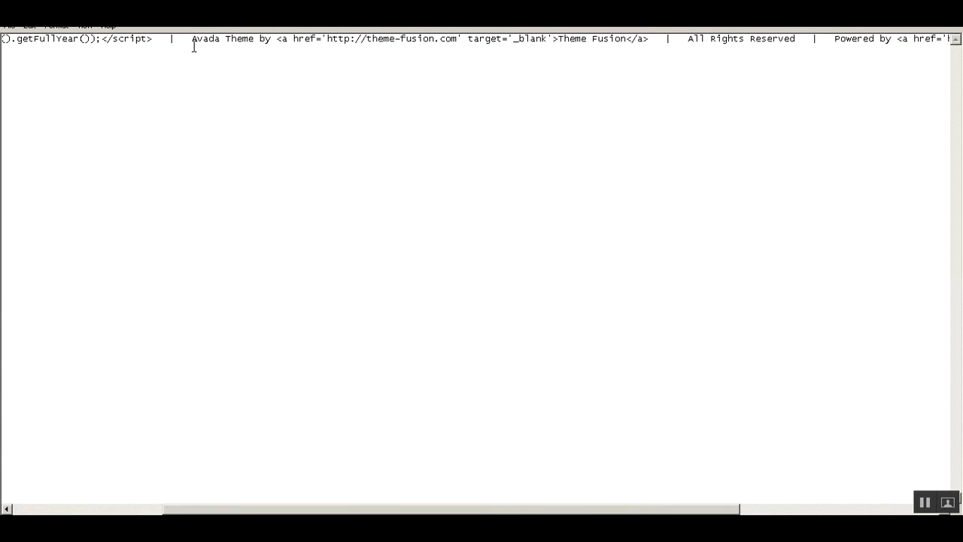
{"action": "left_click", "coordinate": [172, 39]}
{"action": "key", "text": "Return"}
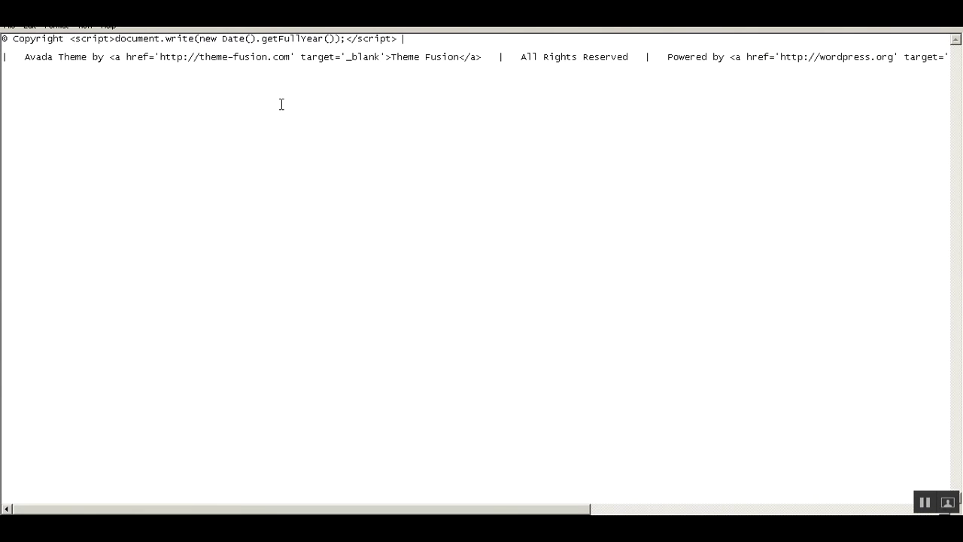
{"action": "type", "text": "Company Name Allan Rights Re"}
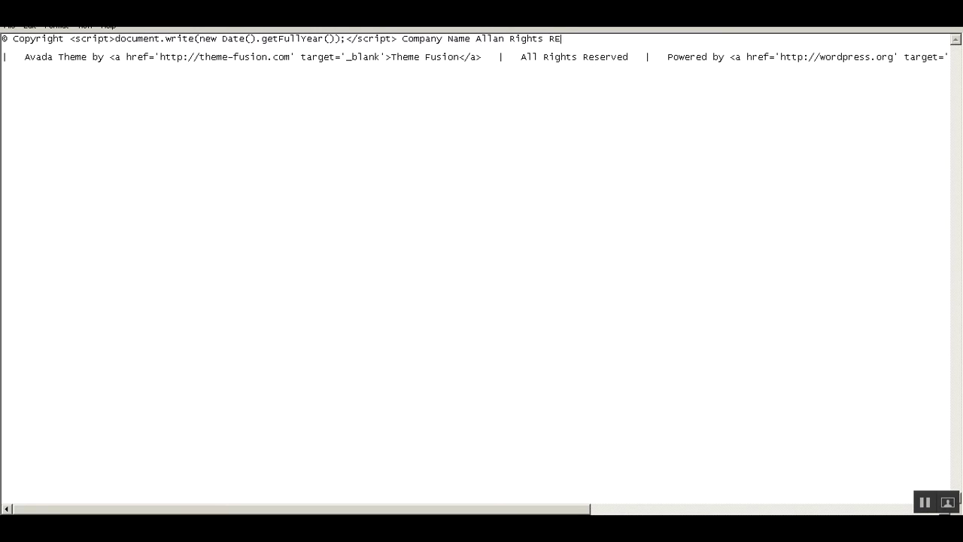
{"action": "type", "text": "served"}
{"action": "key", "text": "Delete"}
{"action": "key", "text": "Delete"}
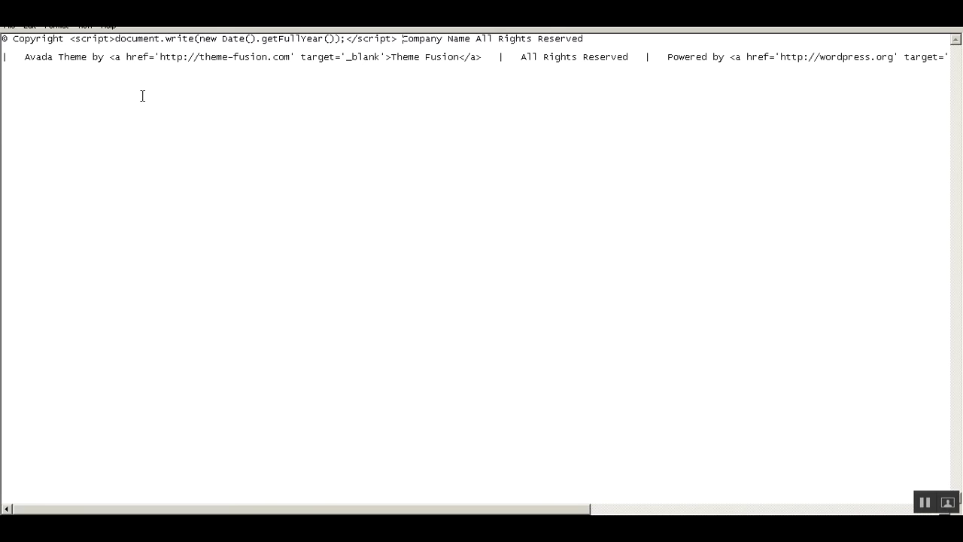
Replace 'Company Name' on the first copyright line with the Theme Fusion link tag.
{"action": "left_click", "coordinate": [482, 57], "text": "shift"}
{"action": "key", "text": "ctrl+c"}
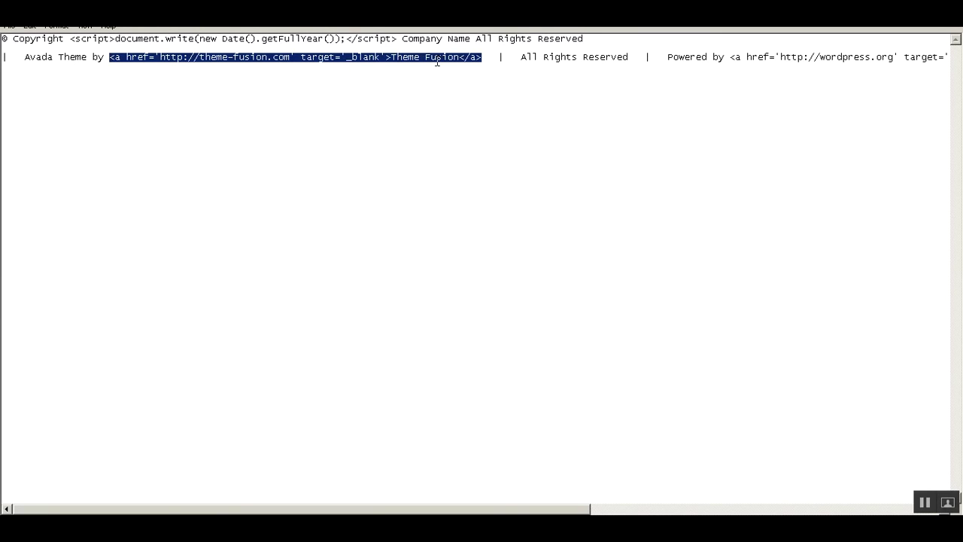
{"action": "left_click", "coordinate": [403, 41]}
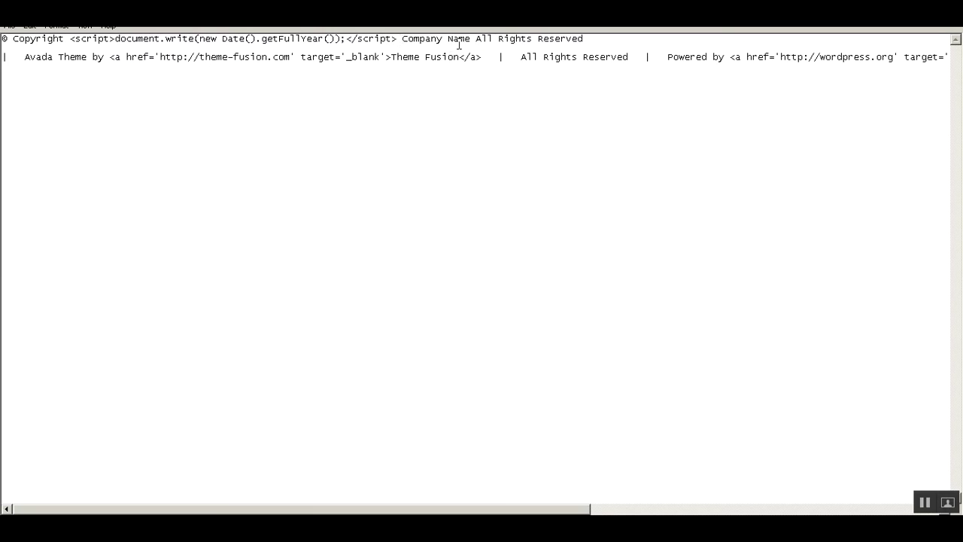
{"action": "key", "text": "shift+Right"}
{"action": "key", "text": "shift+Right"}
{"action": "key", "text": "shift+Right"}
{"action": "key", "text": "shift+Right"}
{"action": "key", "text": "shift+Right"}
{"action": "key", "text": "shift+Right"}
{"action": "key", "text": "shift+Right"}
{"action": "key", "text": "shift+Right"}
{"action": "key", "text": "shift+Right"}
{"action": "key", "text": "shift+Right"}
{"action": "key", "text": "shift+Right"}
{"action": "key", "text": "shift+Right"}
{"action": "key", "text": "ctrl+v"}
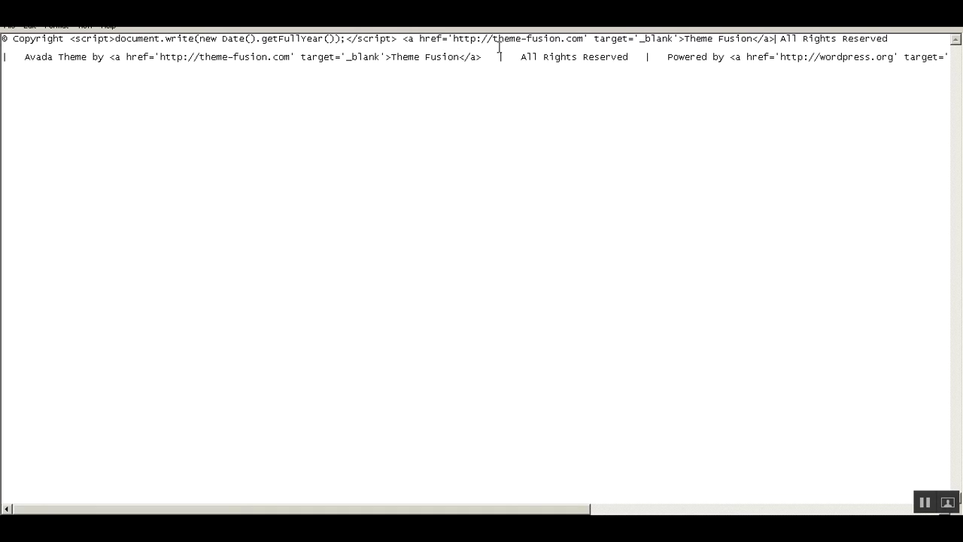
{"action": "left_click", "coordinate": [493, 41]}
Copy the domain innerpeacetherapy.online from the theme options page address, then return to Notepad.
{"action": "left_click", "coordinate": [204, 528]}
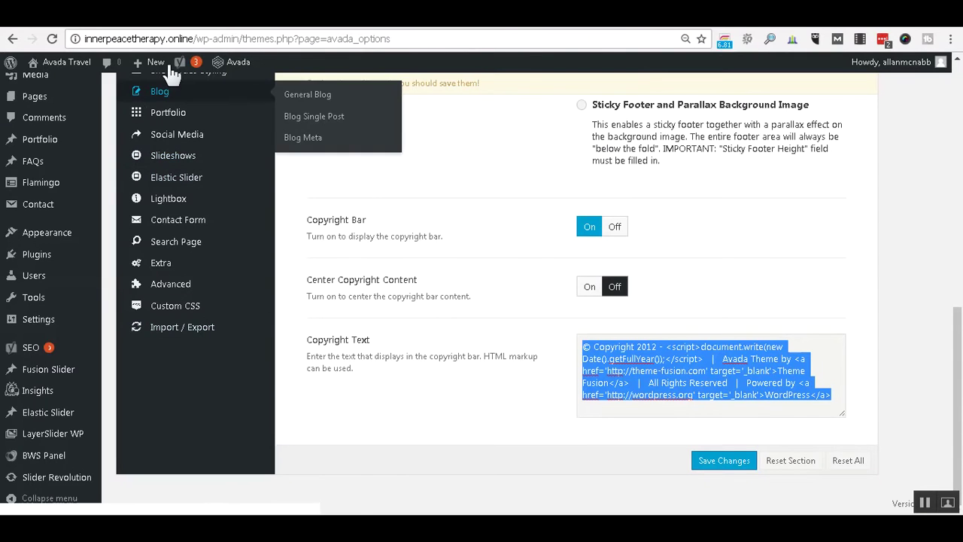
{"action": "left_click_drag", "start_coordinate": [194, 39], "coordinate": [81, 39]}
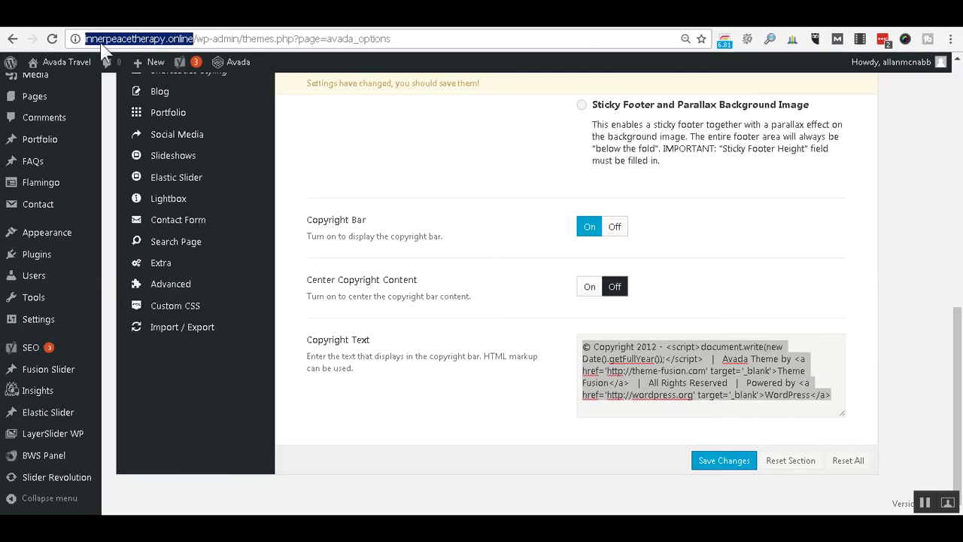
{"action": "right_click", "coordinate": [101, 40]}
{"action": "left_click", "coordinate": [151, 87]}
{"action": "mouse_move", "coordinate": [169, 527]}
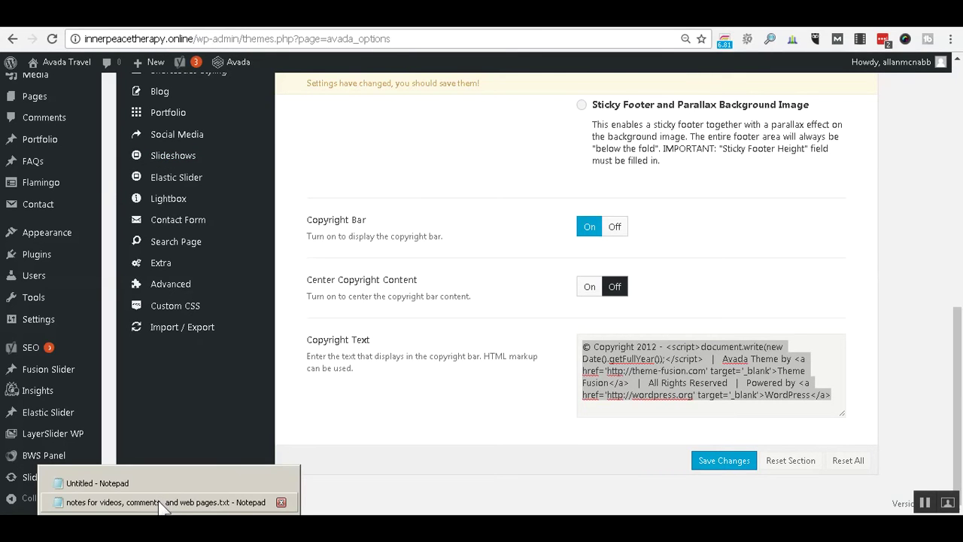
{"action": "left_click", "coordinate": [164, 502]}
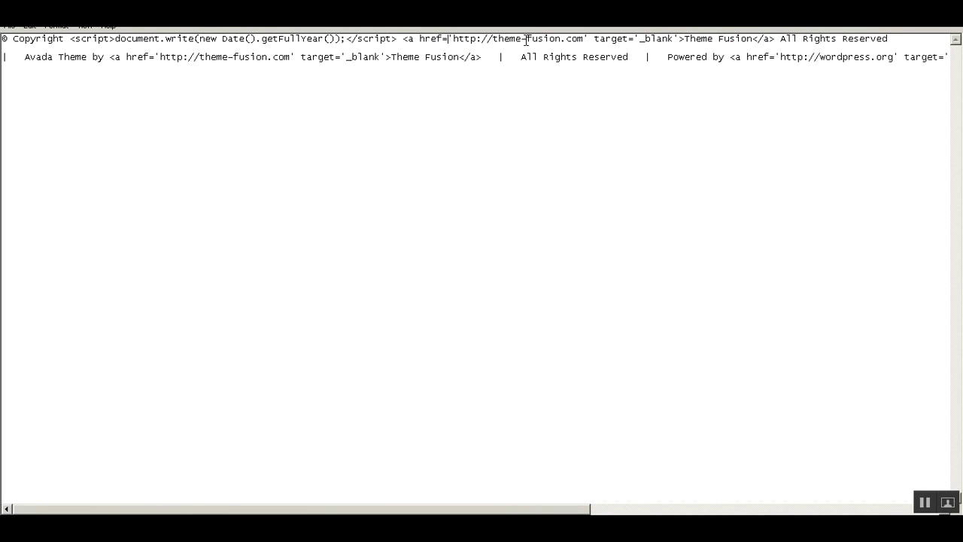
{"action": "key", "text": "shift+Right"}
{"action": "key", "text": "shift+Right"}
{"action": "key", "text": "shift+Right"}
{"action": "key", "text": "shift+Right"}
{"action": "key", "text": "shift+Right"}
{"action": "key", "text": "shift+Right"}
{"action": "key", "text": "shift+Right"}
{"action": "key", "text": "shift+Right"}
{"action": "key", "text": "shift+Right"}
{"action": "key", "text": "shift+Right"}
{"action": "key", "text": "shift+Right"}
{"action": "key", "text": "shift+Right"}
{"action": "key", "text": "shift+Right"}
{"action": "key", "text": "shift+Right"}
{"action": "key", "text": "shift+Right"}
{"action": "key", "text": "shift+Right"}
{"action": "key", "text": "shift+Right"}
{"action": "key", "text": "shift+Right"}
{"action": "key", "text": "shift+Right"}
{"action": "key", "text": "shift+Right"}
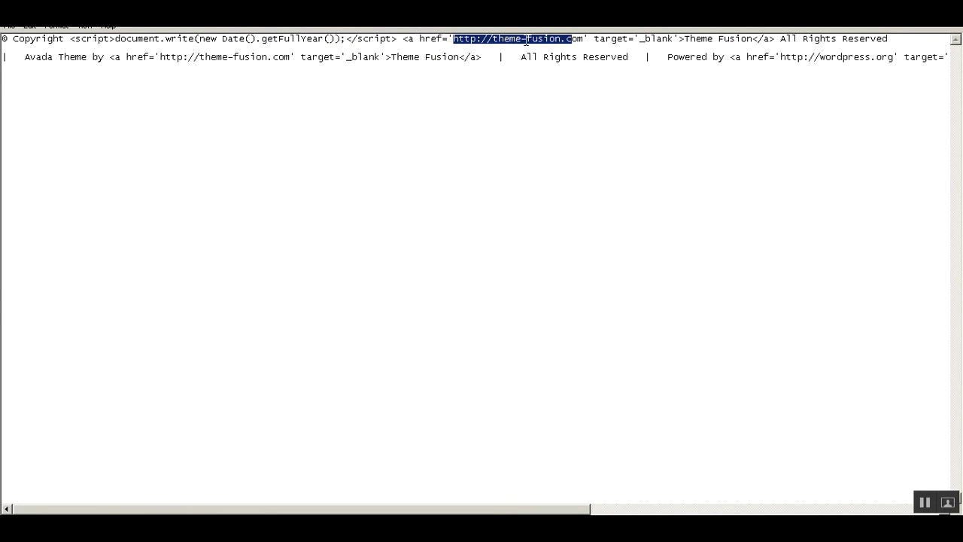
{"action": "key", "text": "ctrl+v"}
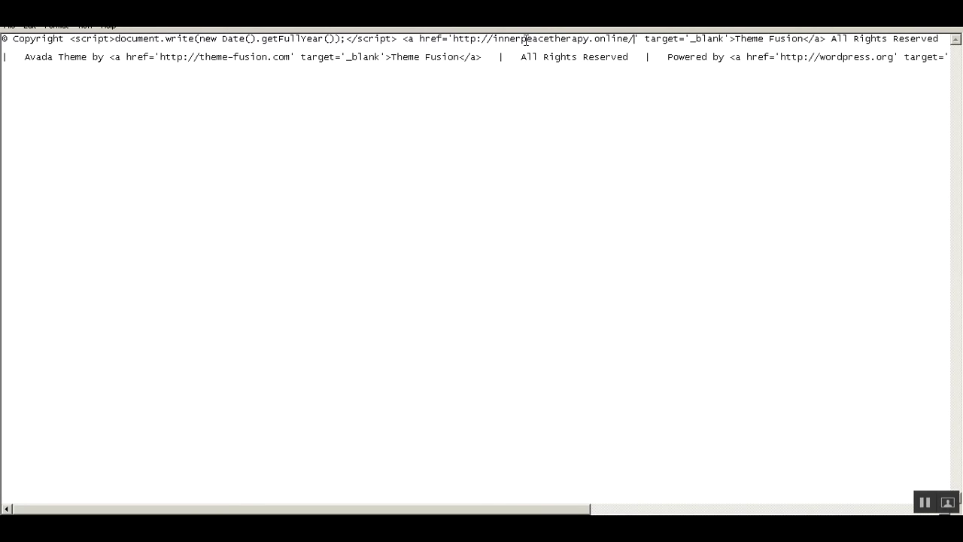
{"action": "key", "text": "BackSpace"}
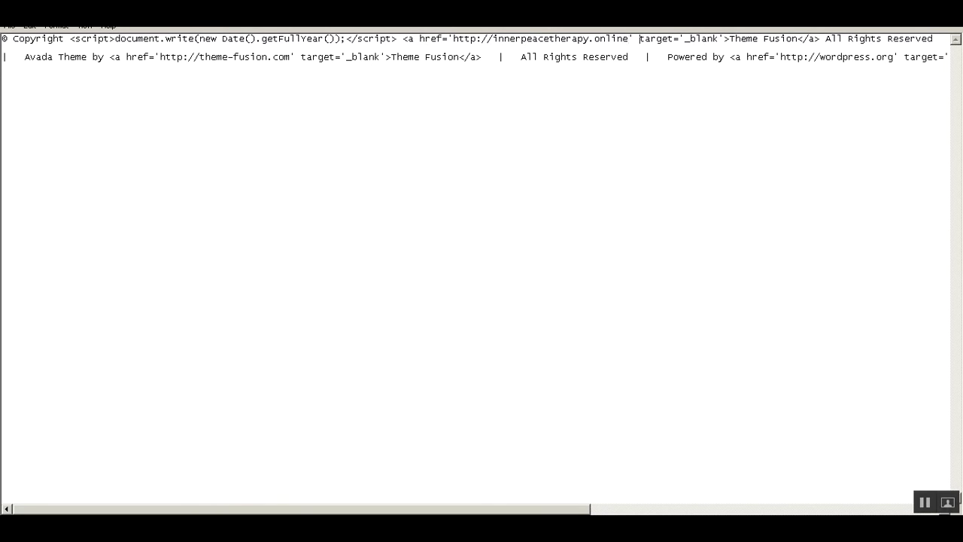
{"action": "key", "text": "shift+Right"}
{"action": "key", "text": "shift+Right"}
{"action": "key", "text": "shift+Right"}
{"action": "key", "text": "shift+Right"}
{"action": "key", "text": "shift+Right"}
{"action": "key", "text": "shift+Right"}
{"action": "key", "text": "shift+Right"}
{"action": "key", "text": "shift+Right"}
{"action": "key", "text": "shift+Right"}
{"action": "key", "text": "shift+Right"}
{"action": "key", "text": "shift+Right"}
{"action": "key", "text": "shift+Right"}
{"action": "key", "text": "shift+Right"}
{"action": "key", "text": "shift+Right"}
{"action": "key", "text": "shift+Right"}
{"action": "key", "text": "shift+Right"}
{"action": "key", "text": "Delete"}
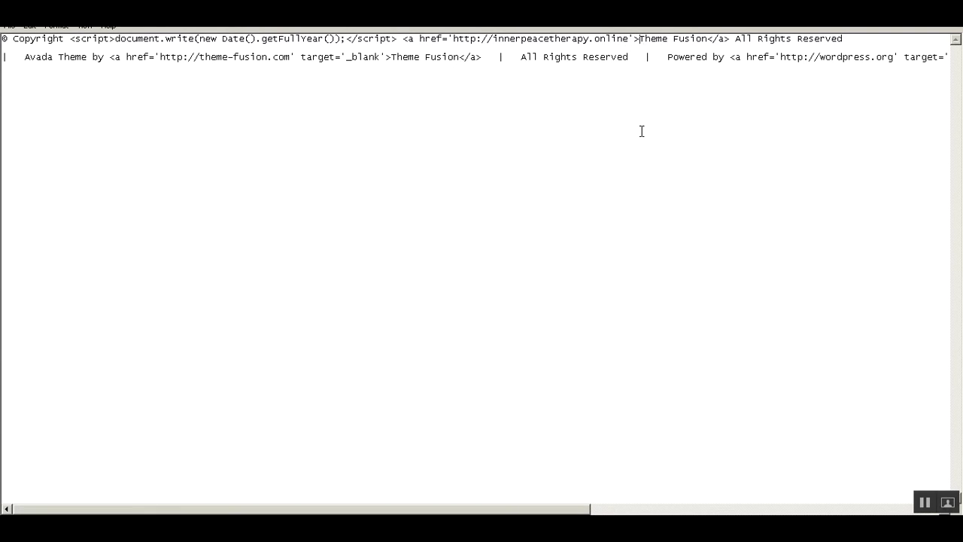
Change the link text from 'Theme Fusion' to 'Inner Peace Therapy' and select the finished line.
{"action": "type", "text": "Inn"}
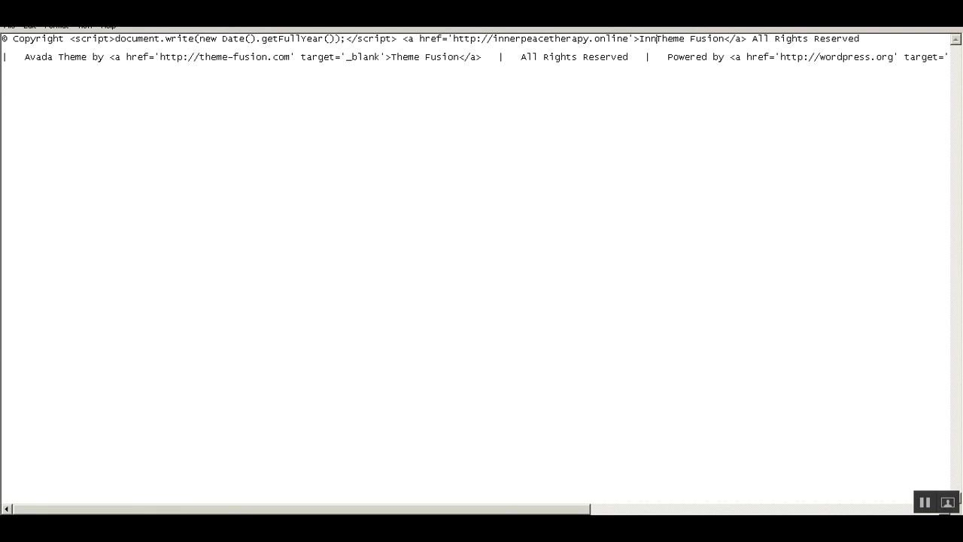
{"action": "type", "text": "er Peach"}
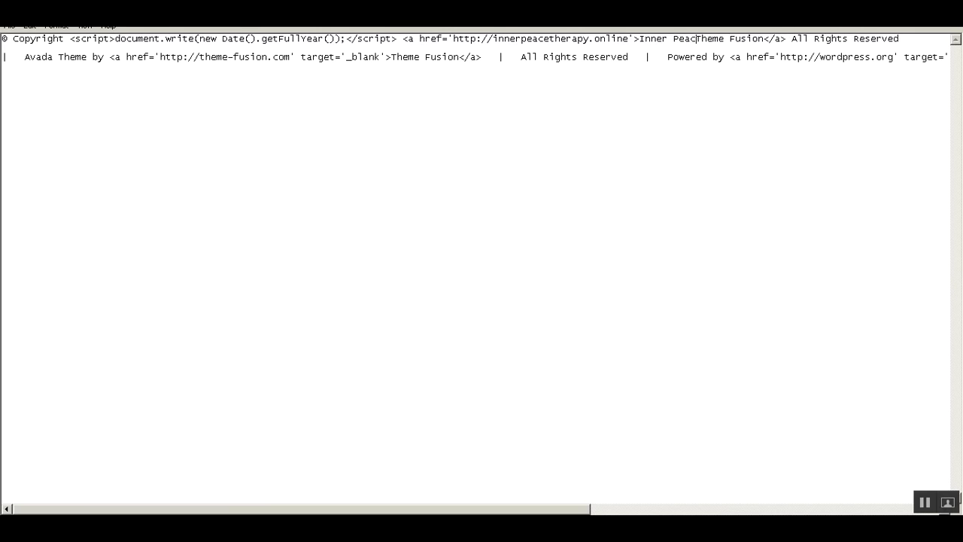
{"action": "key", "text": "BackSpace"}
{"action": "type", "text": "e The"}
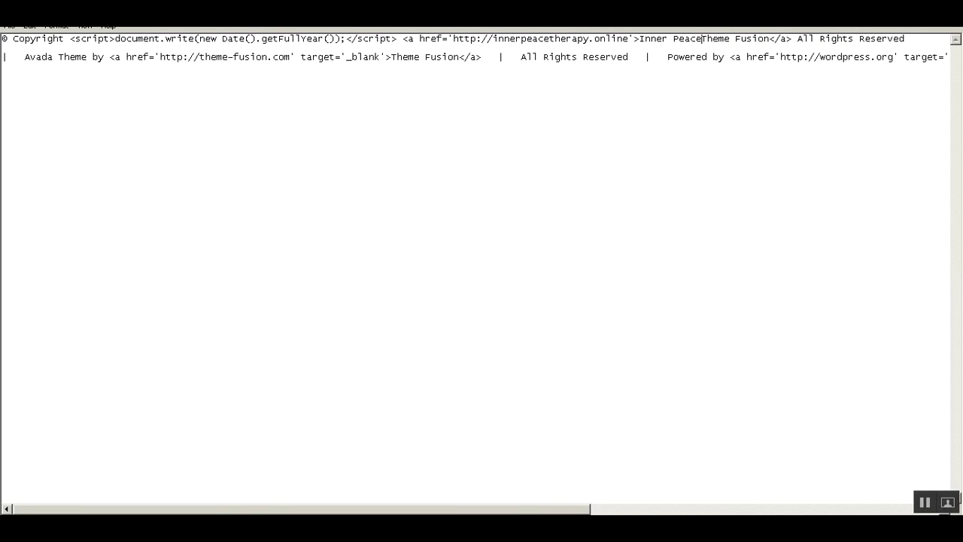
{"action": "type", "text": "rapy"}
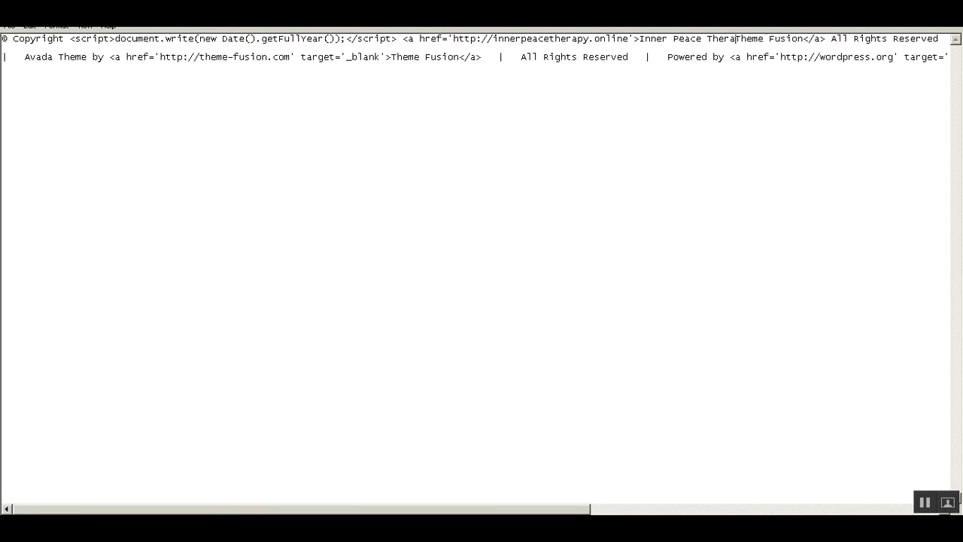
{"action": "key", "text": "shift+Right"}
{"action": "key", "text": "shift+Right"}
{"action": "key", "text": "shift+Right"}
{"action": "key", "text": "shift+Right"}
{"action": "key", "text": "shift+Right"}
{"action": "key", "text": "shift+Right"}
{"action": "key", "text": "shift+Right"}
{"action": "key", "text": "shift+Right"}
{"action": "key", "text": "shift+Right"}
{"action": "key", "text": "shift+Right"}
{"action": "key", "text": "shift+Right"}
{"action": "key", "text": "shift+Right"}
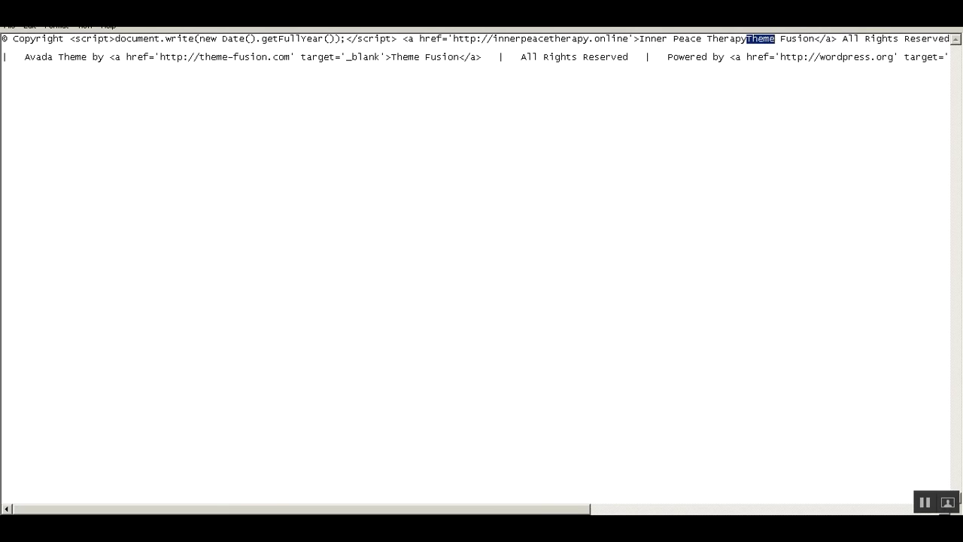
{"action": "key", "text": "Delete"}
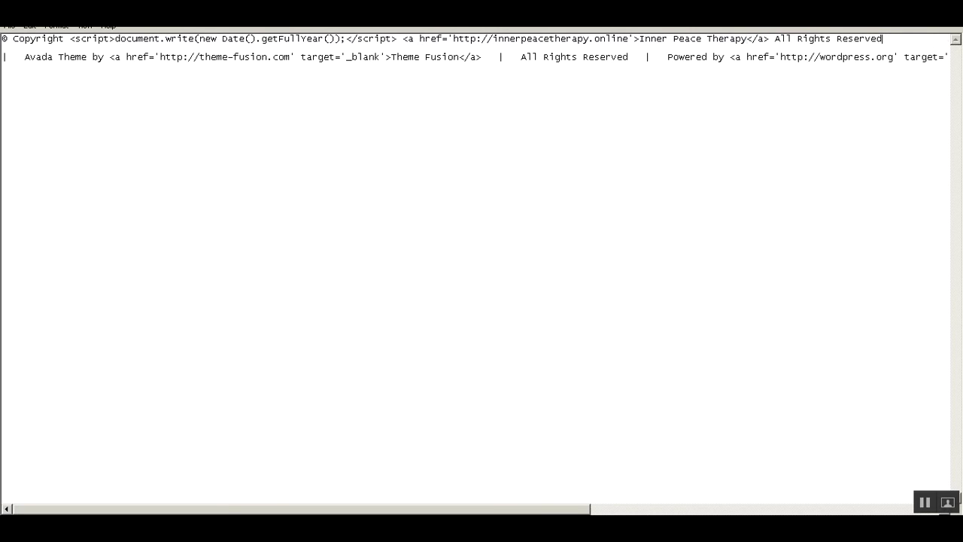
{"action": "key", "text": "shift+Home"}
{"action": "key", "text": "ctrl+c"}
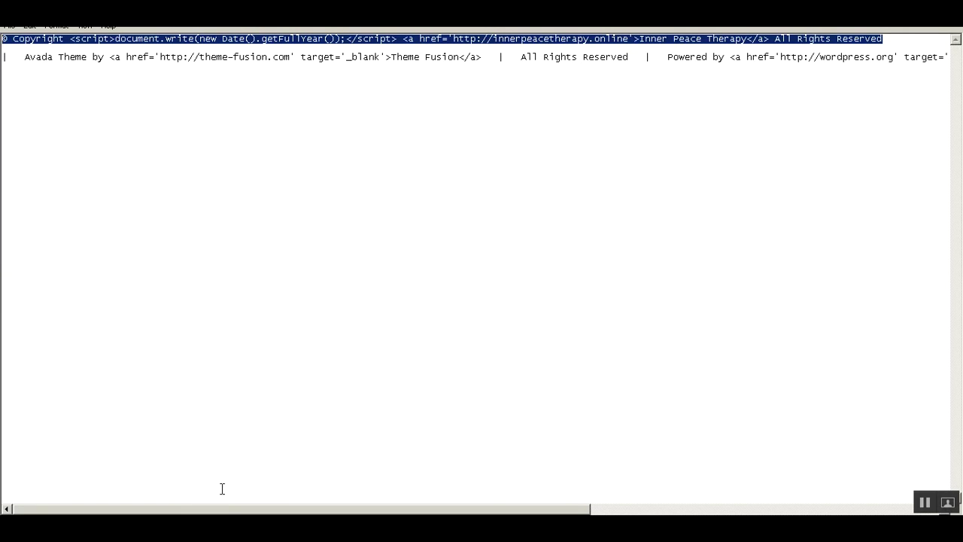
{"action": "key", "text": "alt+Tab"}
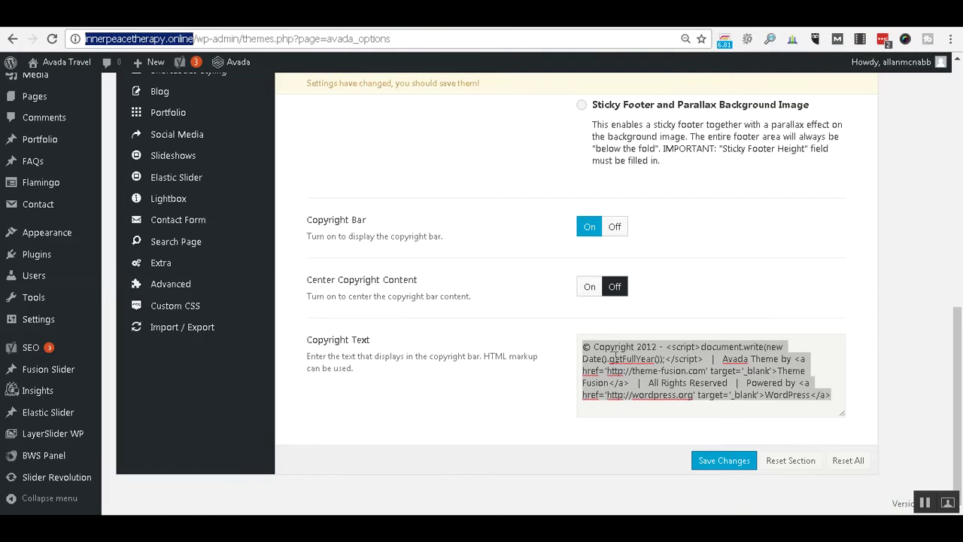
Replace the Copyright Text setting with the pasted Inner Peace Therapy line and reload the site.
{"action": "left_click", "coordinate": [618, 352]}
{"action": "key", "text": "Left"}
{"action": "key", "text": "Left"}
{"action": "key", "text": "Left"}
{"action": "key", "text": "Left"}
{"action": "key", "text": "Left"}
{"action": "key", "text": "Left"}
{"action": "key", "text": "Left"}
{"action": "key", "text": "ctrl+a"}
{"action": "key", "text": "BackSpace"}
{"action": "key", "text": "ctrl+v"}
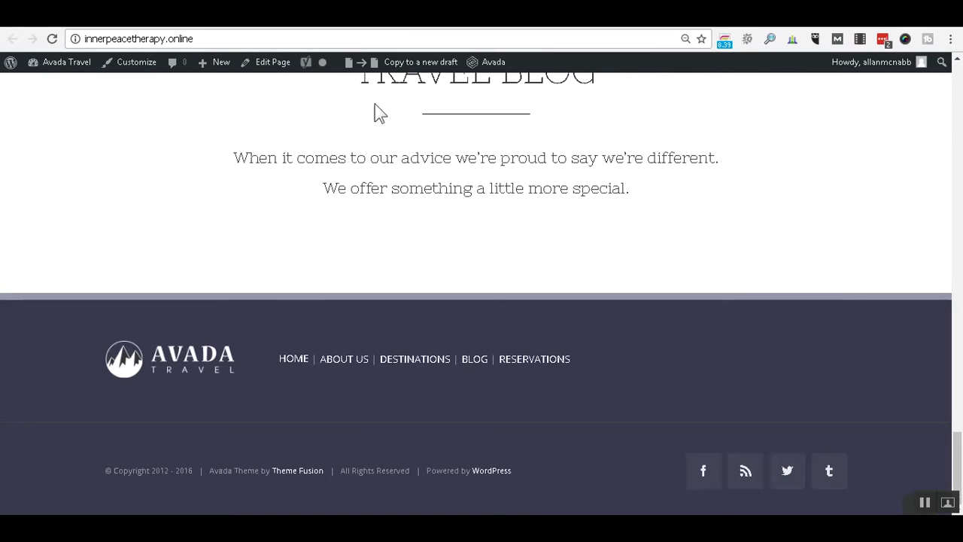
{"action": "left_click", "coordinate": [51, 39]}
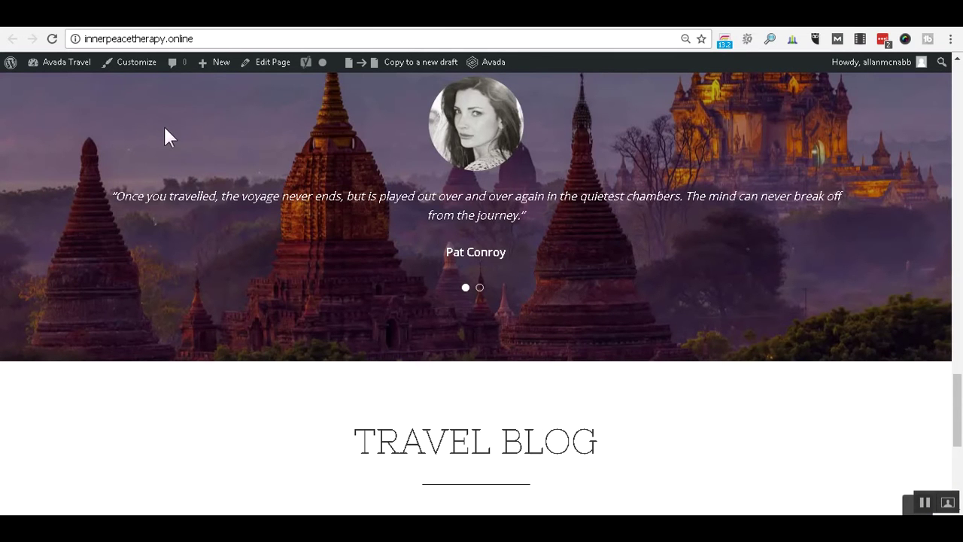
Confirm the footer reads '© Copyright 2016 Inner Peace Therapy All Rights Reserved' and test its link.
{"action": "scroll", "coordinate": [863, 377], "scroll_direction": "down", "scroll_amount": 4}
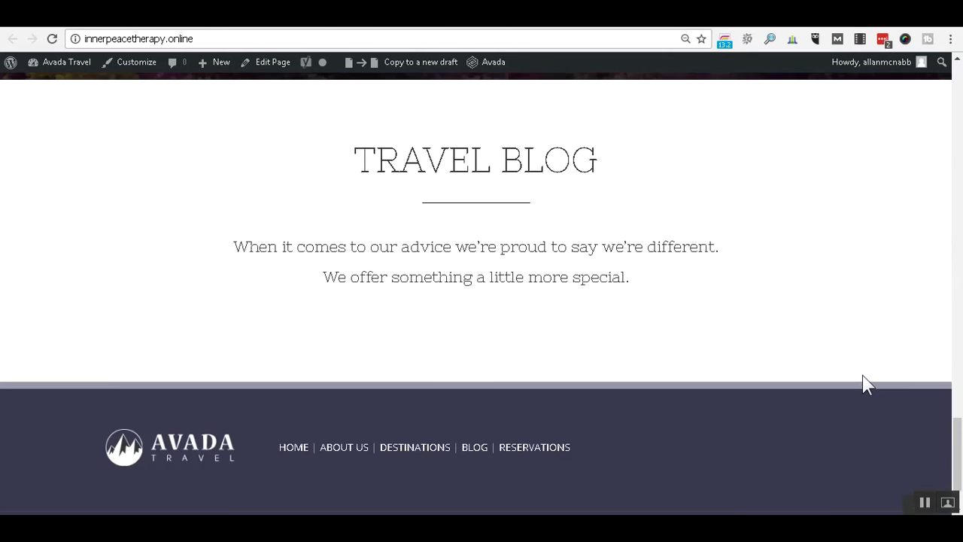
{"action": "scroll", "coordinate": [865, 387], "scroll_direction": "down", "scroll_amount": 1}
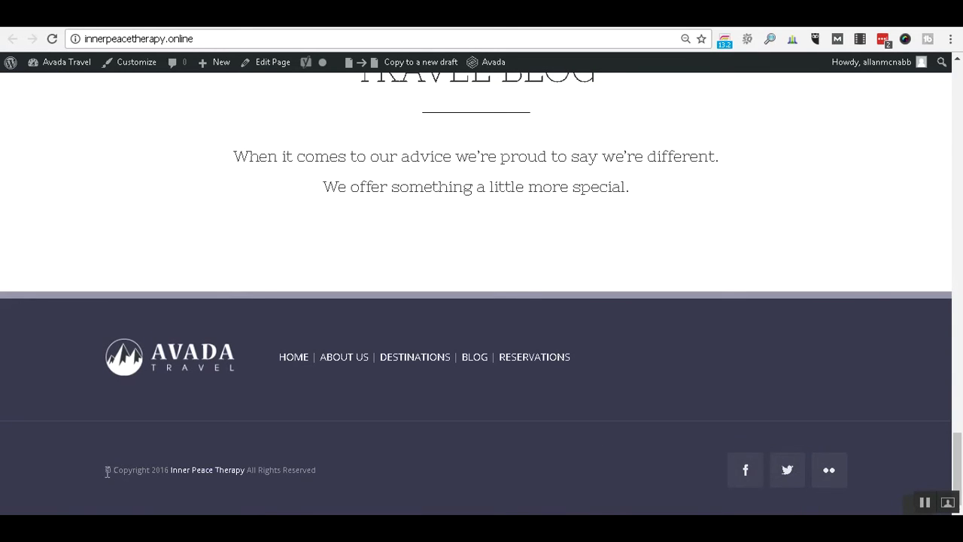
{"action": "left_click", "coordinate": [201, 469]}
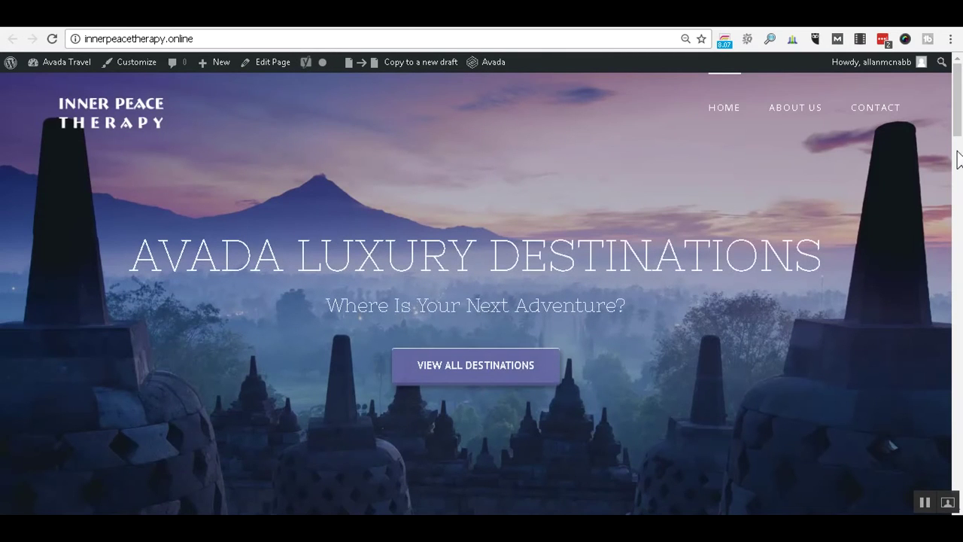
{"action": "left_click_drag", "start_coordinate": [958, 128], "coordinate": [961, 505]}
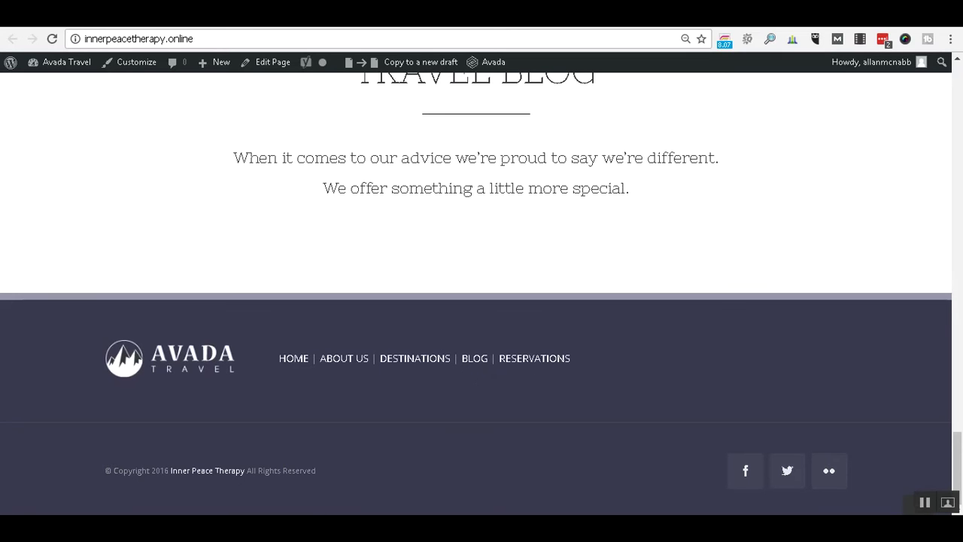
{"action": "left_click", "coordinate": [218, 17]}
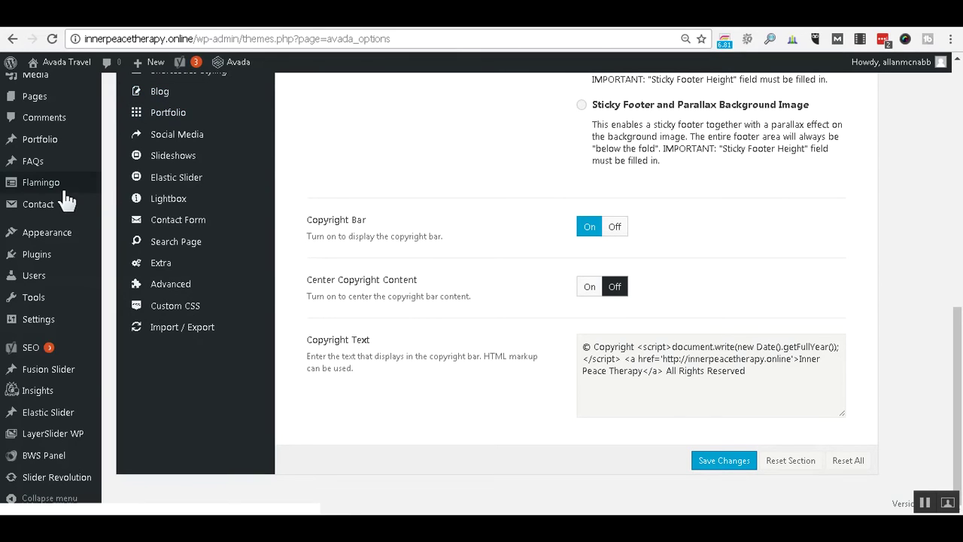
Open the Widgets page and expand the text widget in Footer Widget 1.
{"action": "mouse_move", "coordinate": [58, 239]}
{"action": "left_click", "coordinate": [120, 270]}
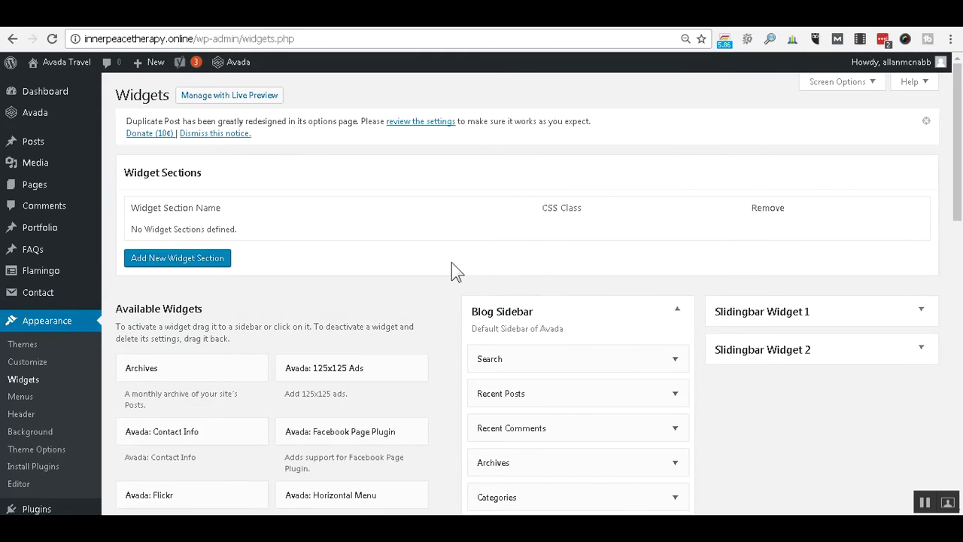
{"action": "scroll", "coordinate": [451, 261], "scroll_direction": "down", "scroll_amount": 3}
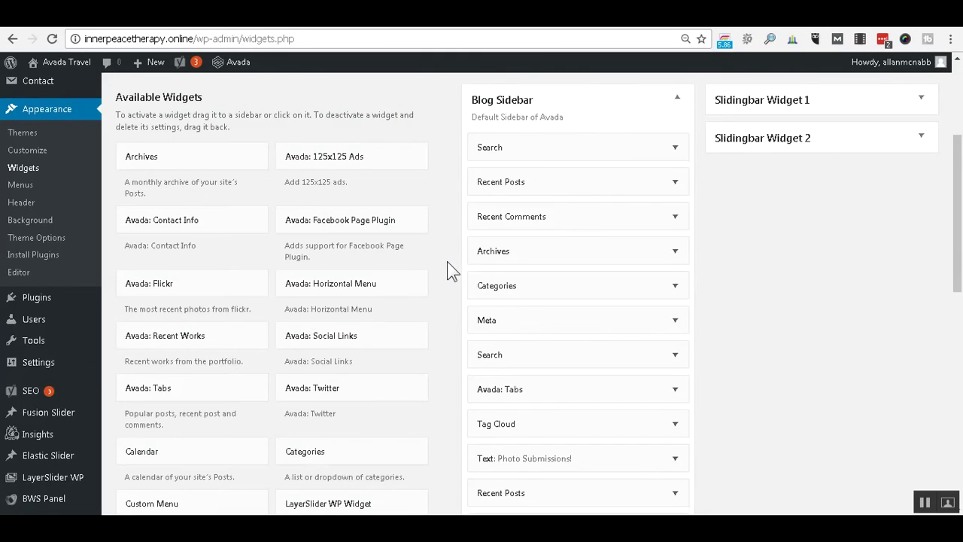
{"action": "scroll", "coordinate": [446, 263], "scroll_direction": "down", "scroll_amount": 1}
{"action": "scroll", "coordinate": [447, 263], "scroll_direction": "down", "scroll_amount": 4}
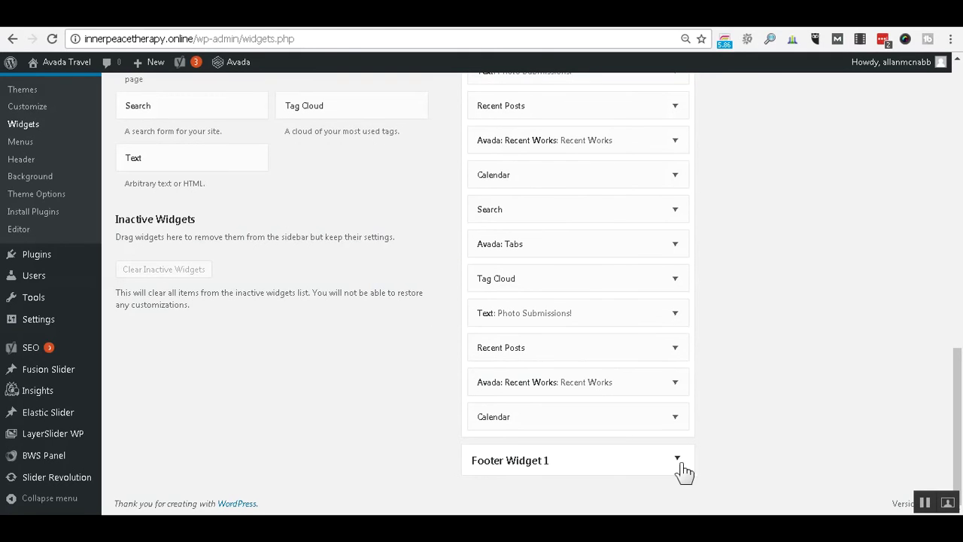
{"action": "left_click", "coordinate": [677, 460]}
{"action": "scroll", "coordinate": [786, 391], "scroll_direction": "down", "scroll_amount": 1}
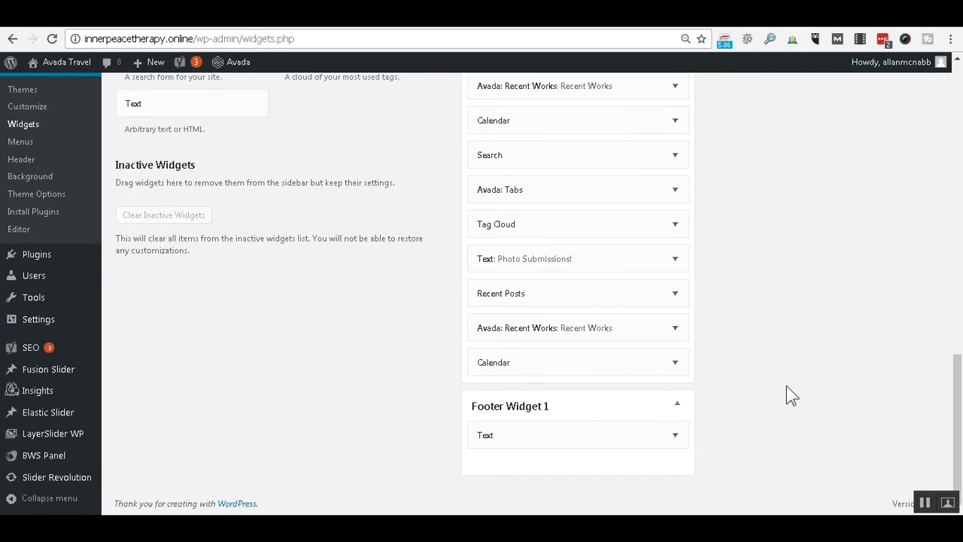
{"action": "left_click", "coordinate": [677, 435]}
{"action": "scroll", "coordinate": [761, 370], "scroll_direction": "down", "scroll_amount": 3}
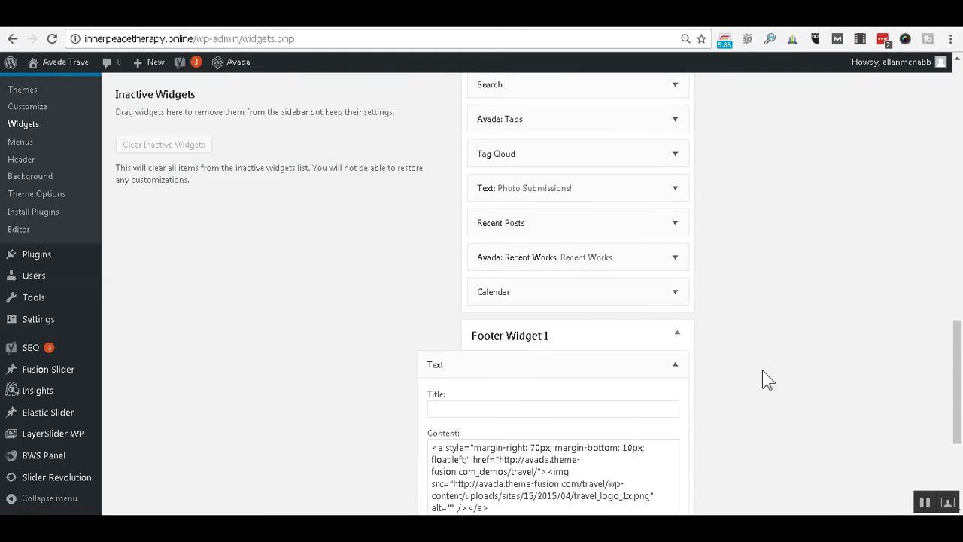
{"action": "scroll", "coordinate": [761, 370], "scroll_direction": "down", "scroll_amount": 1}
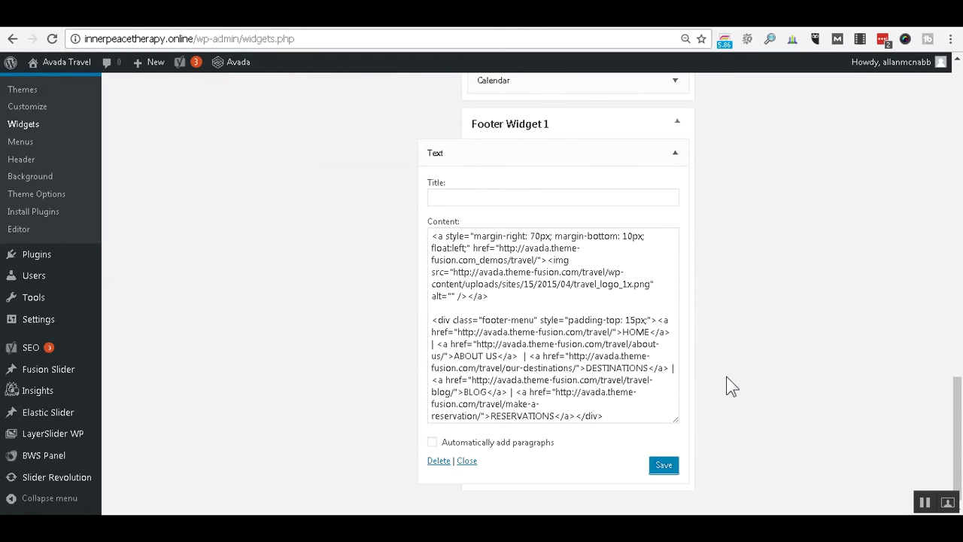
Copy the text widget's HTML content and clear the old lines from the Notepad notes.
{"action": "left_click", "coordinate": [432, 236]}
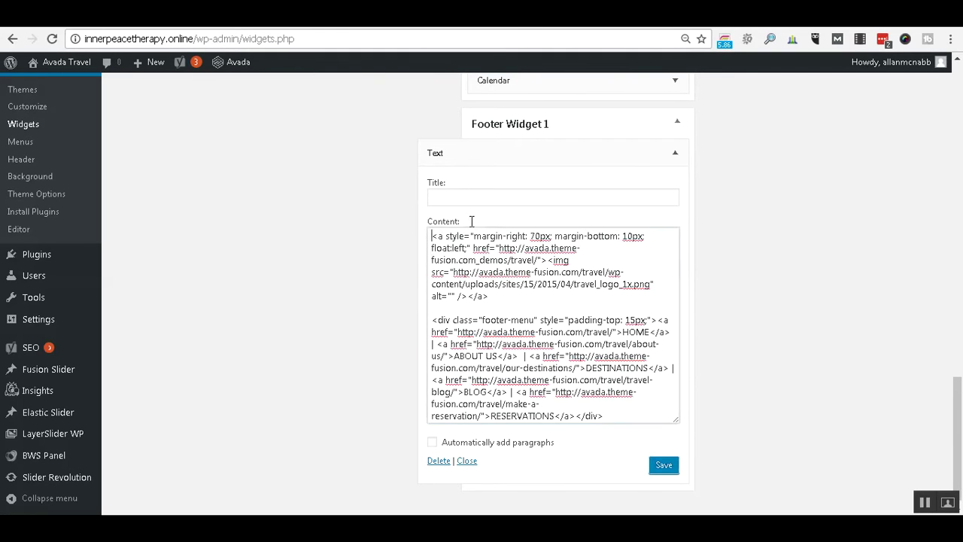
{"action": "key", "text": "ctrl+a"}
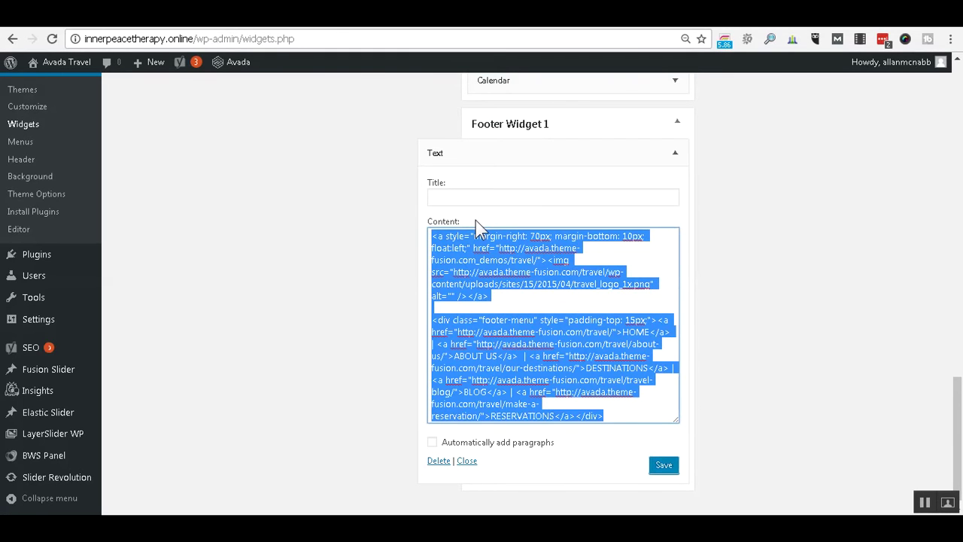
{"action": "key", "text": "Right"}
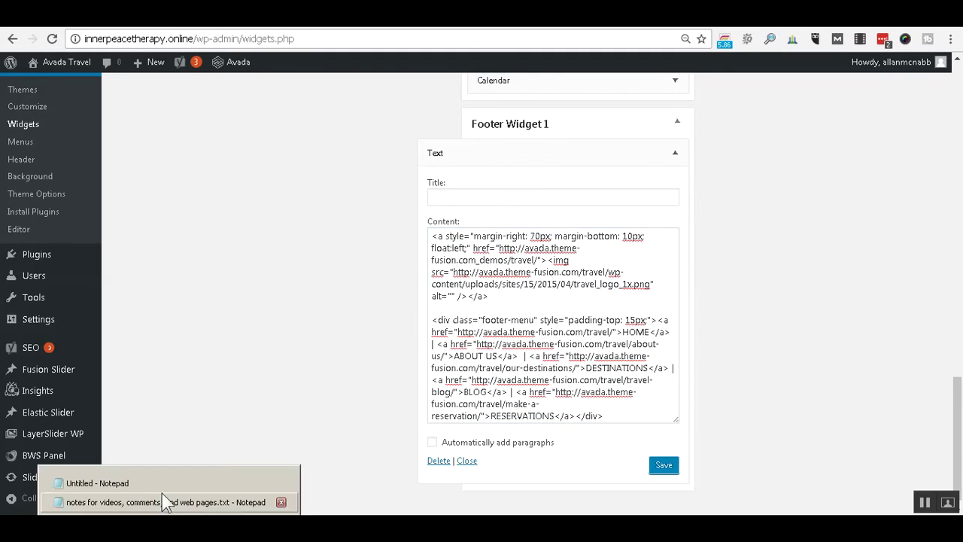
{"action": "left_click", "coordinate": [161, 495]}
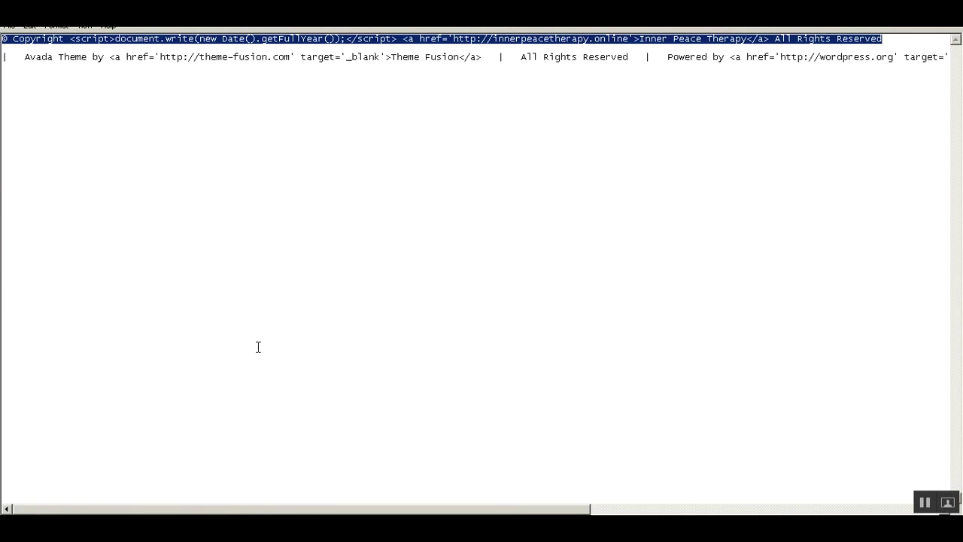
{"action": "key", "text": "Delete"}
{"action": "key", "text": "Down"}
{"action": "key", "text": "shift+End"}
{"action": "key", "text": "Delete"}
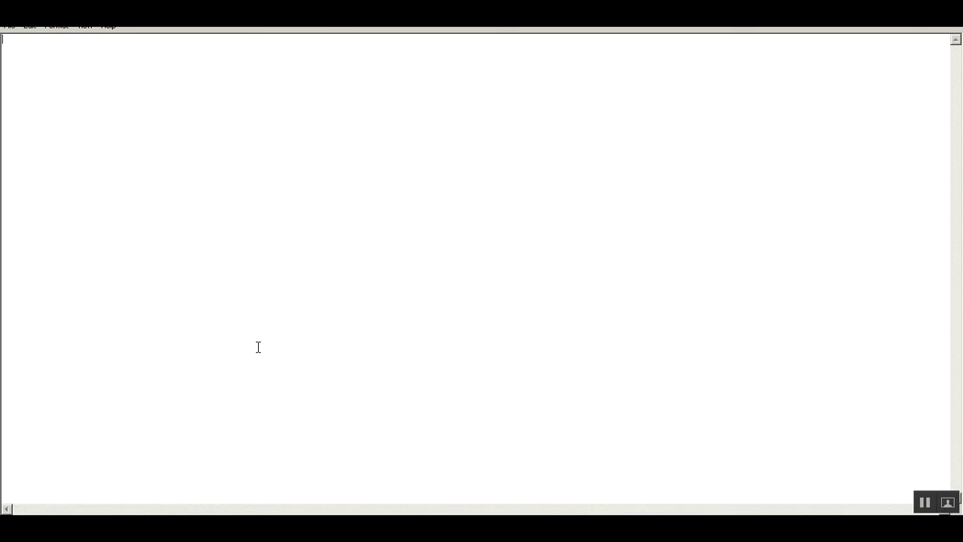
Paste the footer widget HTML into Notepad and inspect its first-line logo link.
{"action": "key", "text": "ctrl+v"}
{"action": "key", "text": "ctrl+Home"}
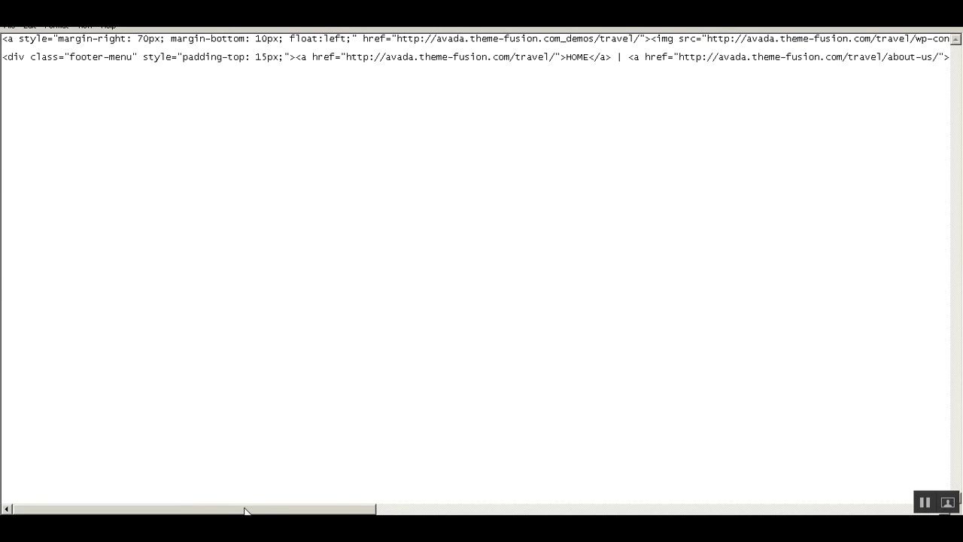
{"action": "left_click_drag", "start_coordinate": [245, 510], "coordinate": [312, 510]}
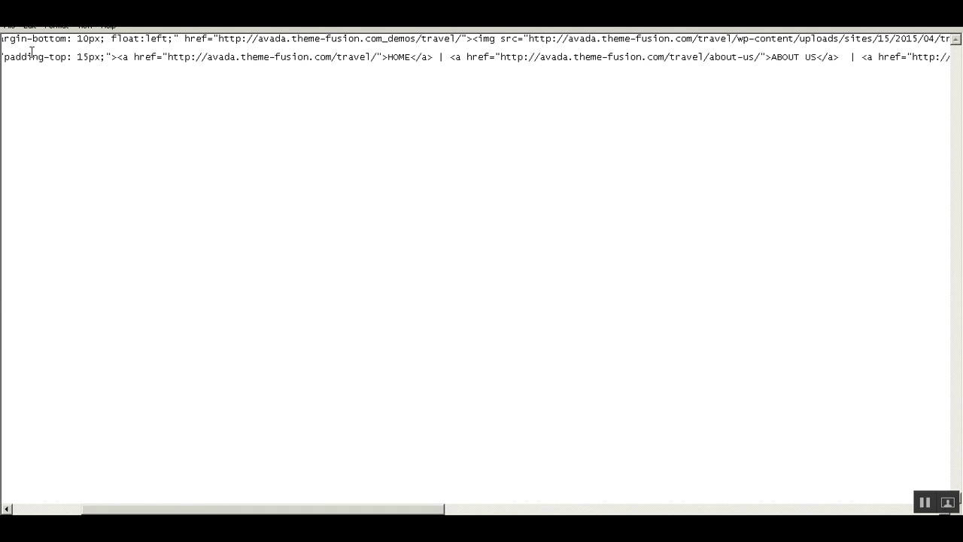
{"action": "left_click_drag", "start_coordinate": [393, 509], "coordinate": [311, 509]}
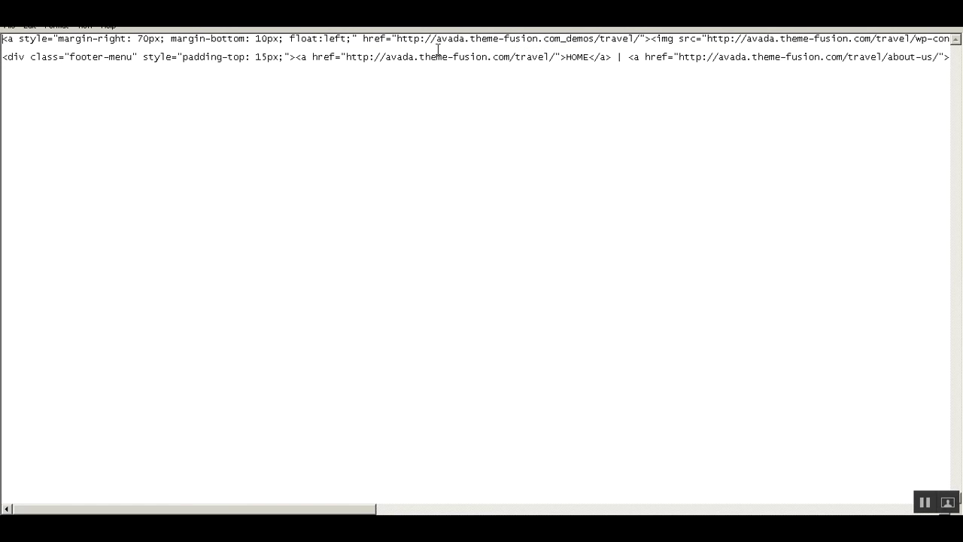
{"action": "left_click", "coordinate": [360, 39]}
{"action": "left_click", "coordinate": [128, 528]}
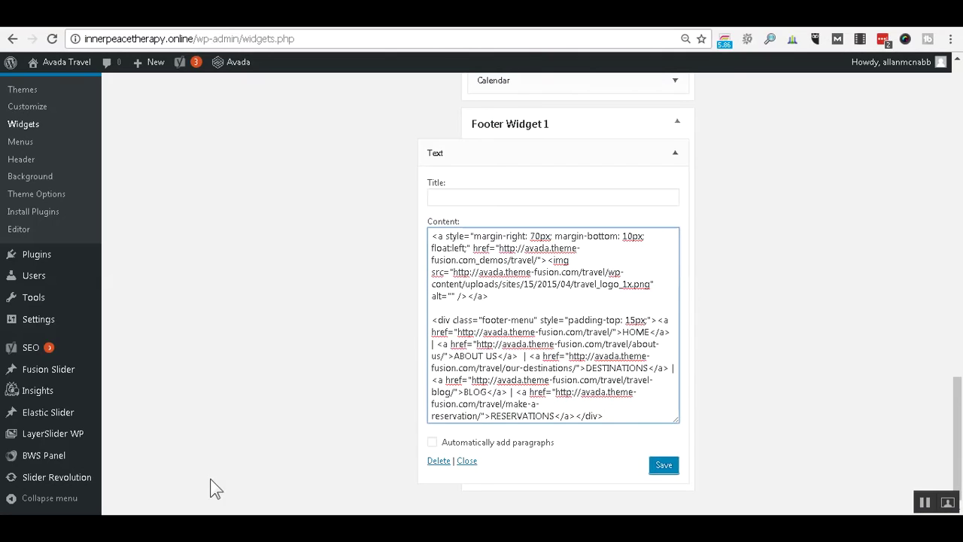
{"action": "left_click_drag", "start_coordinate": [85, 39], "coordinate": [192, 38]}
{"action": "right_click", "coordinate": [187, 37]}
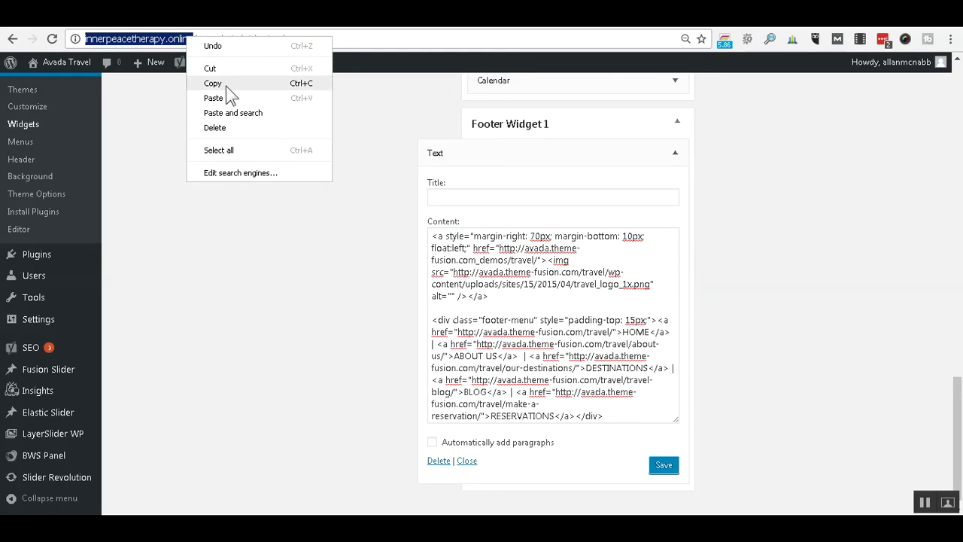
{"action": "left_click", "coordinate": [225, 85]}
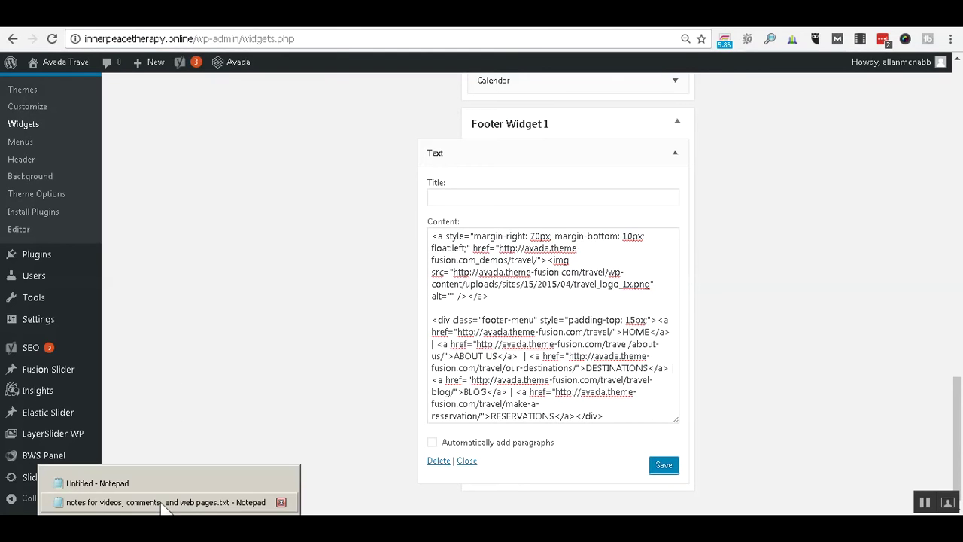
{"action": "left_click", "coordinate": [163, 502]}
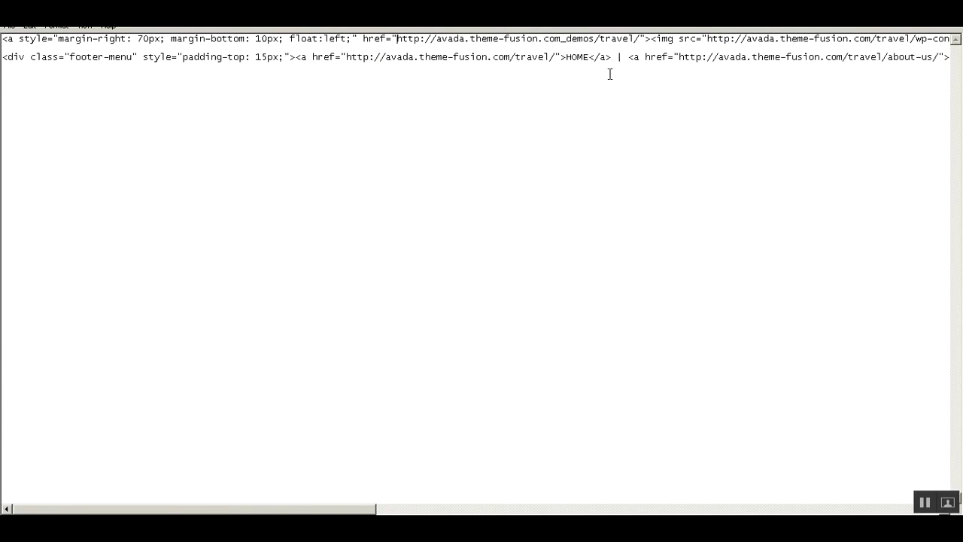
{"action": "left_click_drag", "start_coordinate": [636, 41], "coordinate": [397, 42]}
{"action": "left_click_drag", "start_coordinate": [635, 41], "coordinate": [640, 40]}
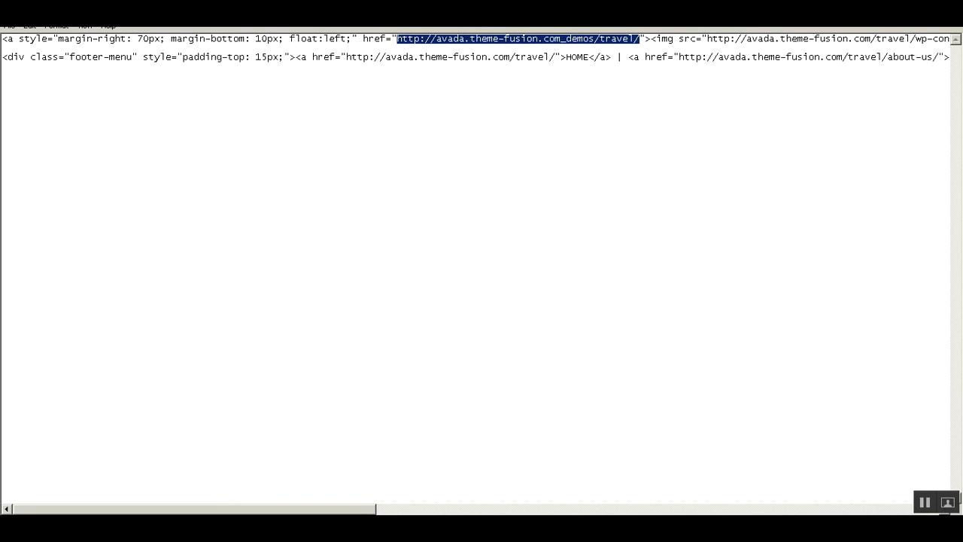
{"action": "key", "text": "ctrl+v"}
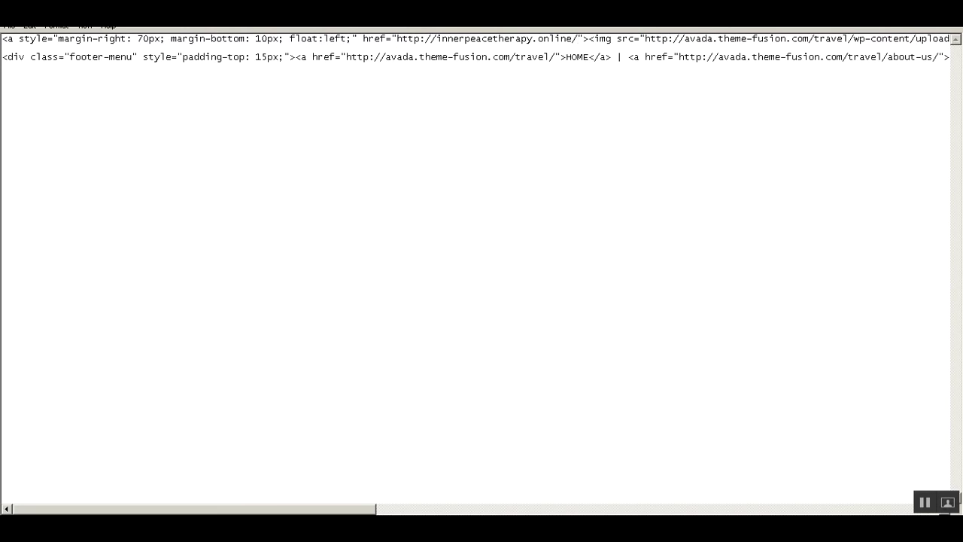
{"action": "key", "text": "BackSpace"}
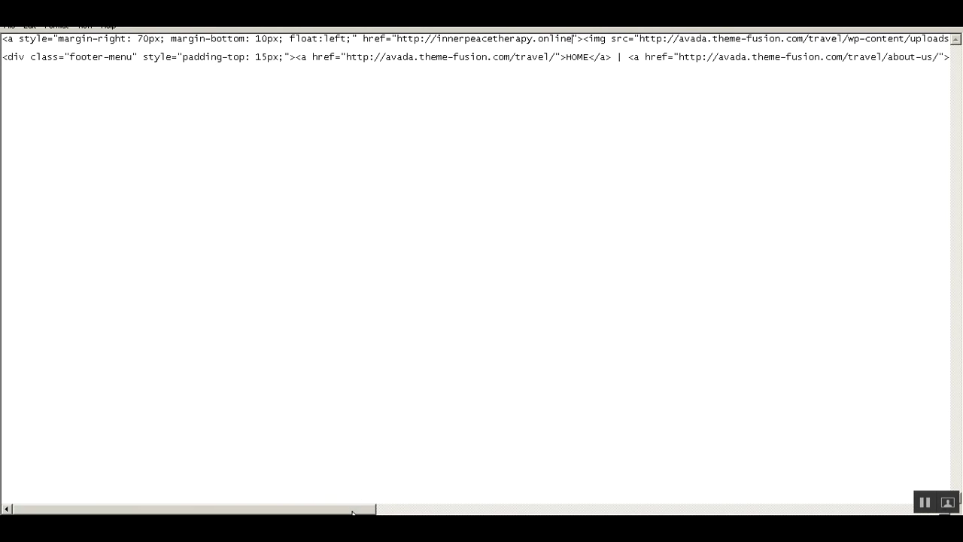
{"action": "left_click_drag", "start_coordinate": [352, 512], "coordinate": [493, 513]}
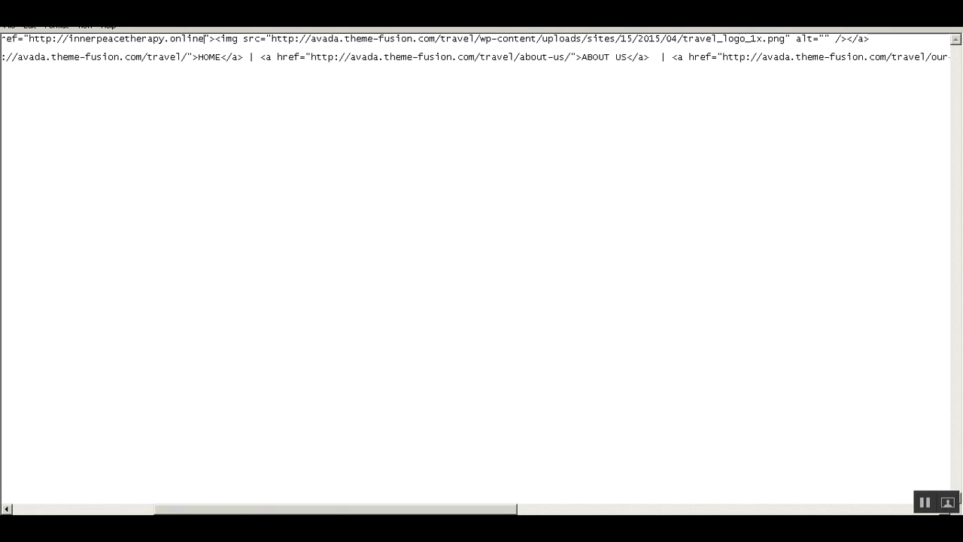
{"action": "left_click", "coordinate": [226, 528]}
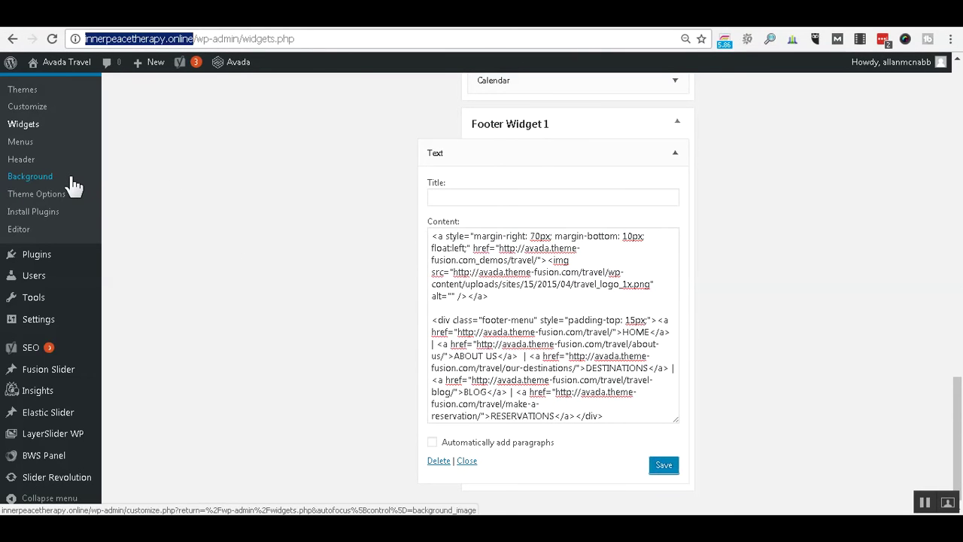
Copy the InnerPeaceTherapy-Logo-206x60.png file URL from its Media Library attachment details.
{"action": "scroll", "coordinate": [54, 181], "scroll_direction": "up", "scroll_amount": 4}
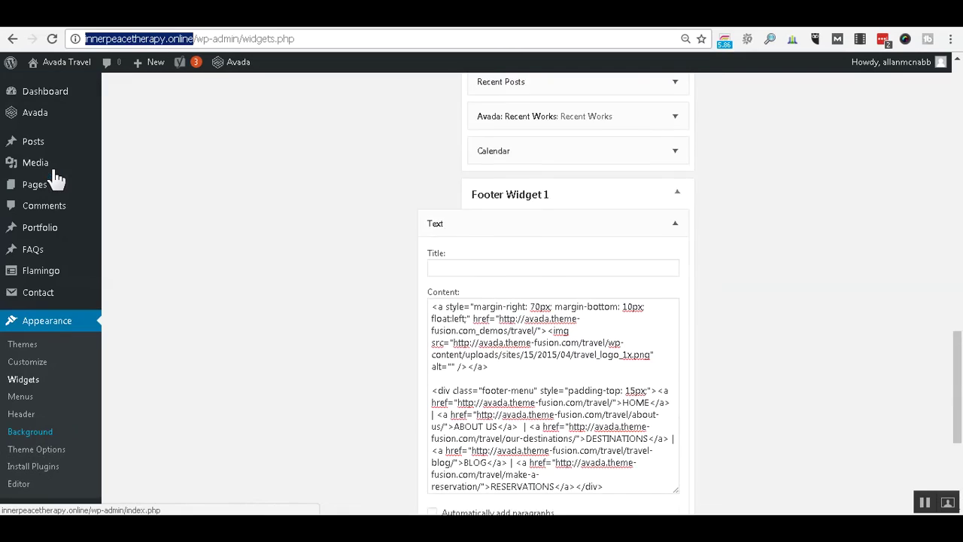
{"action": "left_click", "coordinate": [43, 171]}
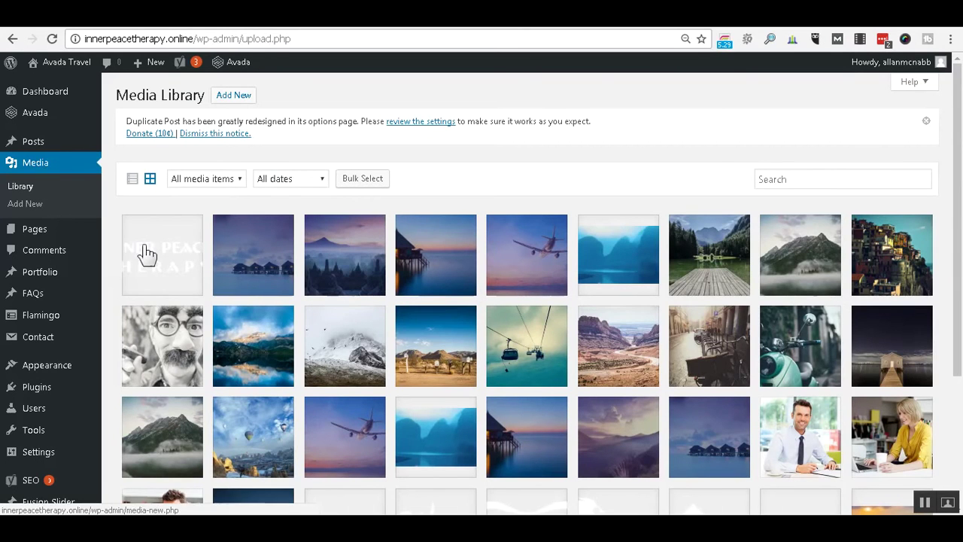
{"action": "left_click", "coordinate": [146, 254]}
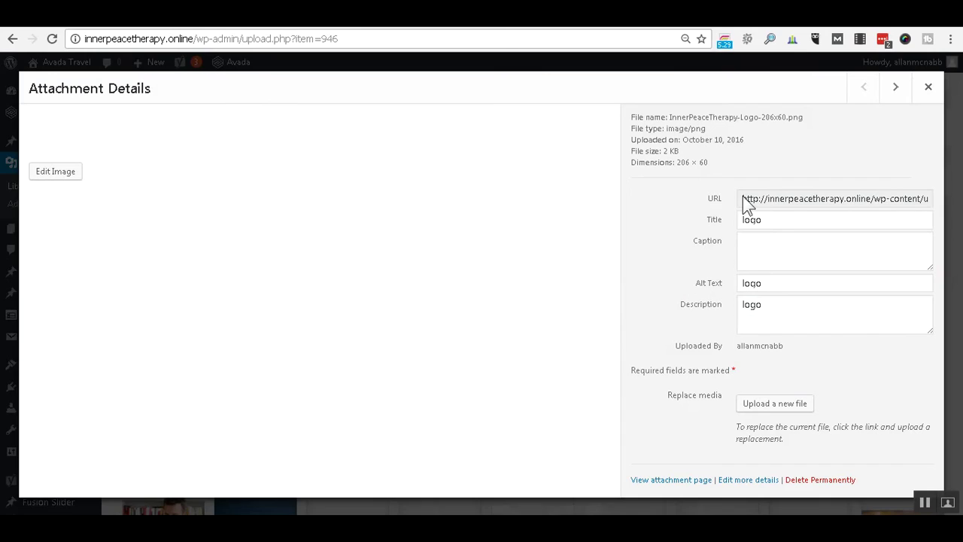
{"action": "left_click_drag", "start_coordinate": [750, 205], "coordinate": [902, 195]}
{"action": "left_click", "coordinate": [929, 201]}
{"action": "left_click_drag", "start_coordinate": [807, 198], "coordinate": [743, 200]}
{"action": "right_click", "coordinate": [745, 200]}
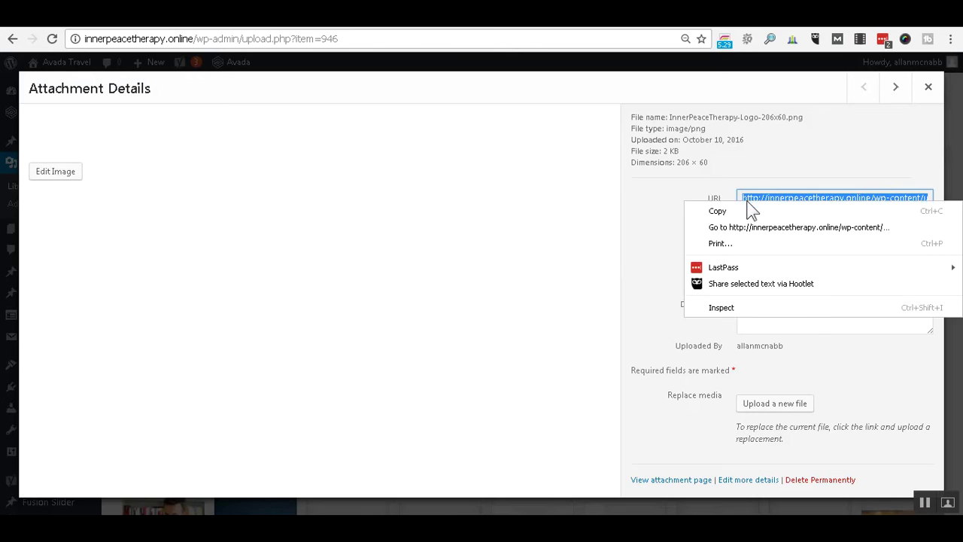
{"action": "left_click", "coordinate": [752, 209]}
{"action": "left_click", "coordinate": [170, 526]}
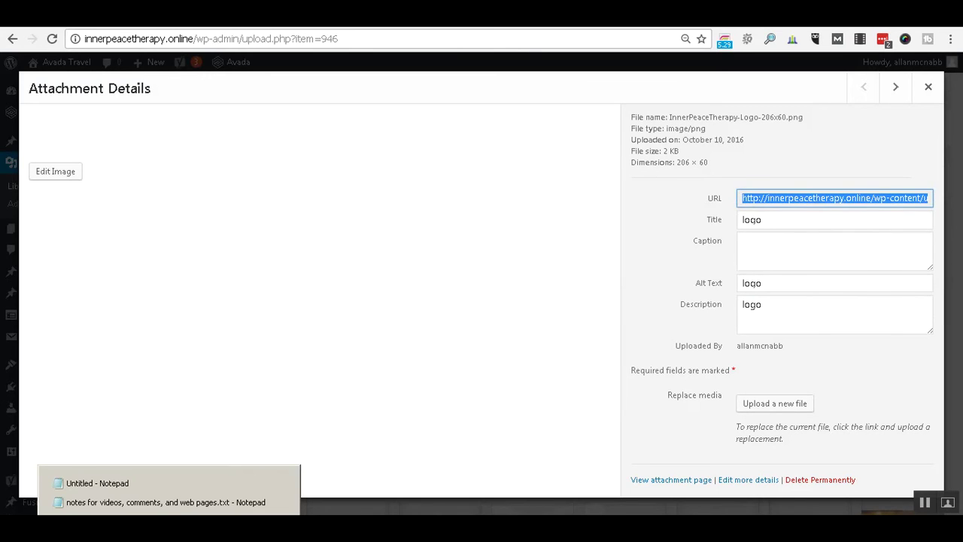
{"action": "left_click", "coordinate": [174, 483]}
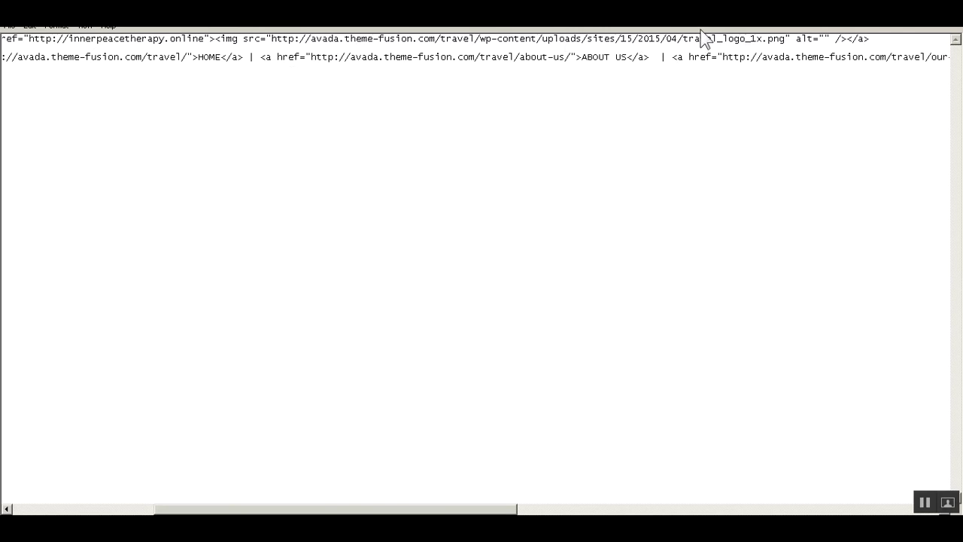
Paste the InnerPeaceTherapy-Logo-206x60.png URL over the demo logo's image source in Notepad.
{"action": "left_click", "coordinate": [782, 38], "text": "shift"}
{"action": "left_click", "coordinate": [786, 38], "text": "shift"}
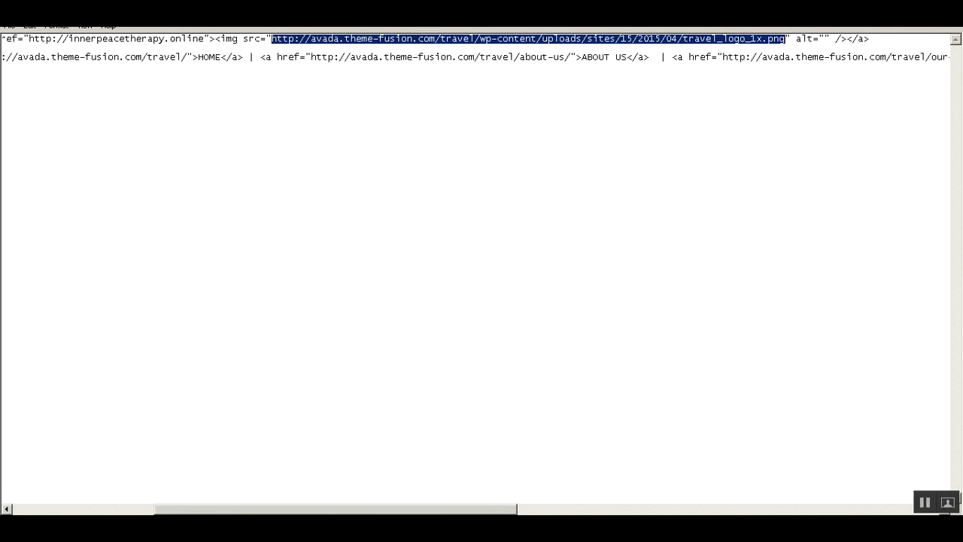
{"action": "key", "text": "ctrl+v"}
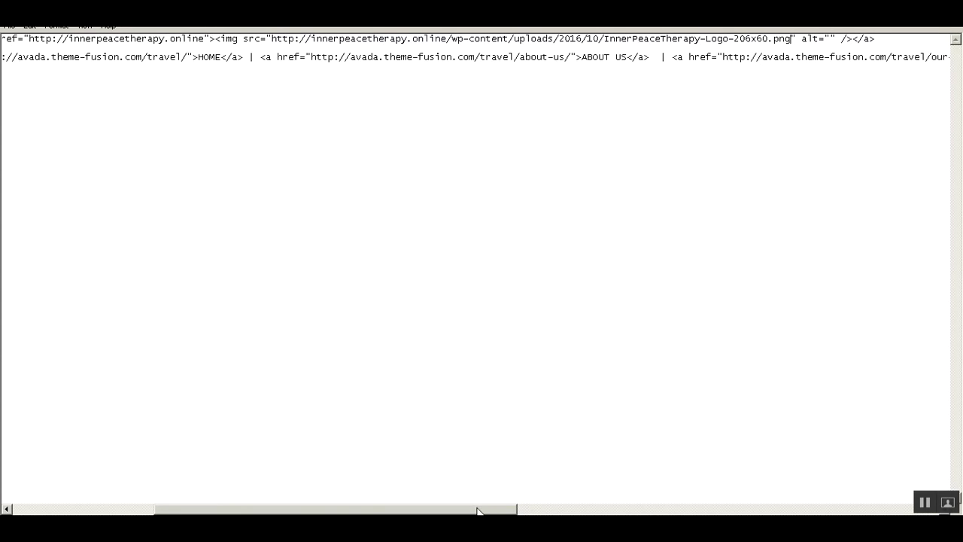
{"action": "left_click_drag", "start_coordinate": [477, 511], "coordinate": [293, 512]}
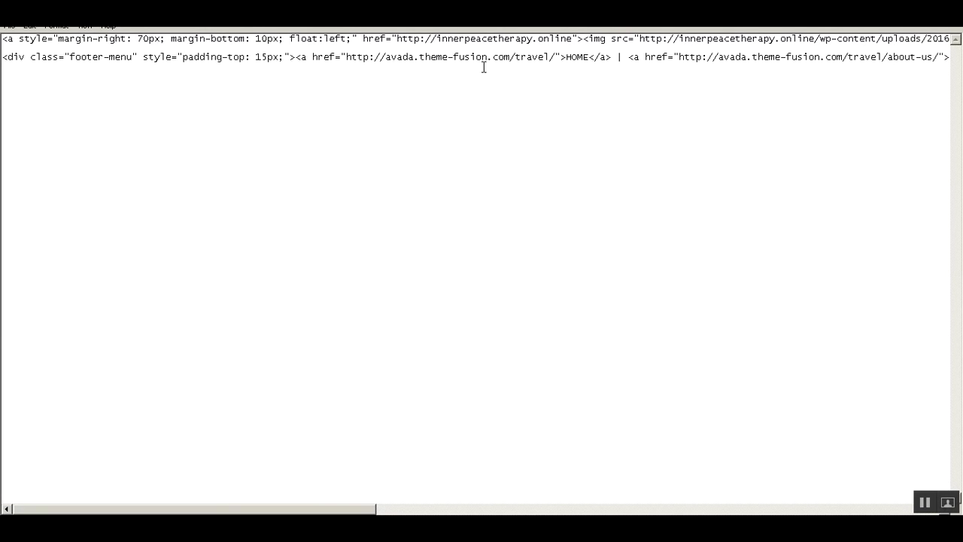
Check the live site footer in the other tab, then close the logo's attachment details.
{"action": "key", "text": "alt+Tab"}
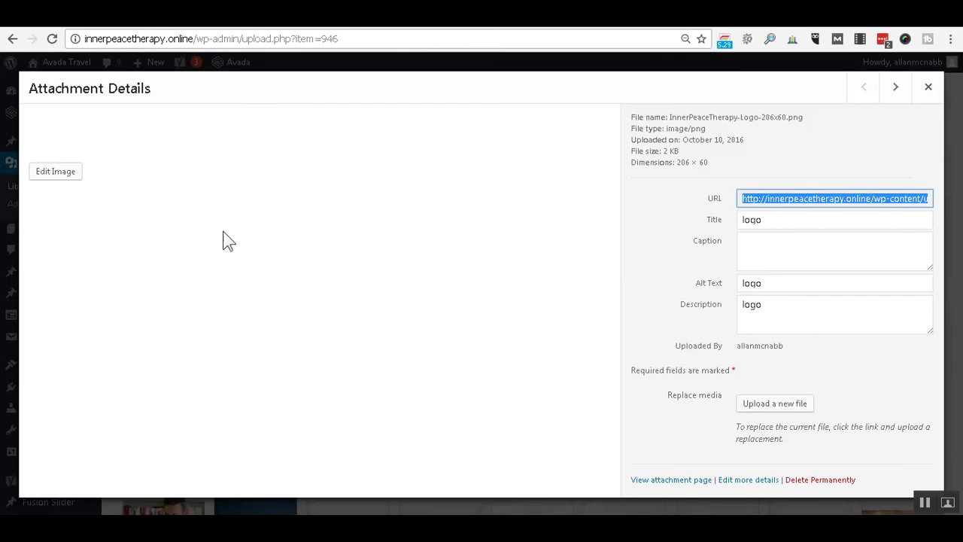
{"action": "key", "text": "ctrl+Tab"}
{"action": "left_click", "coordinate": [929, 91]}
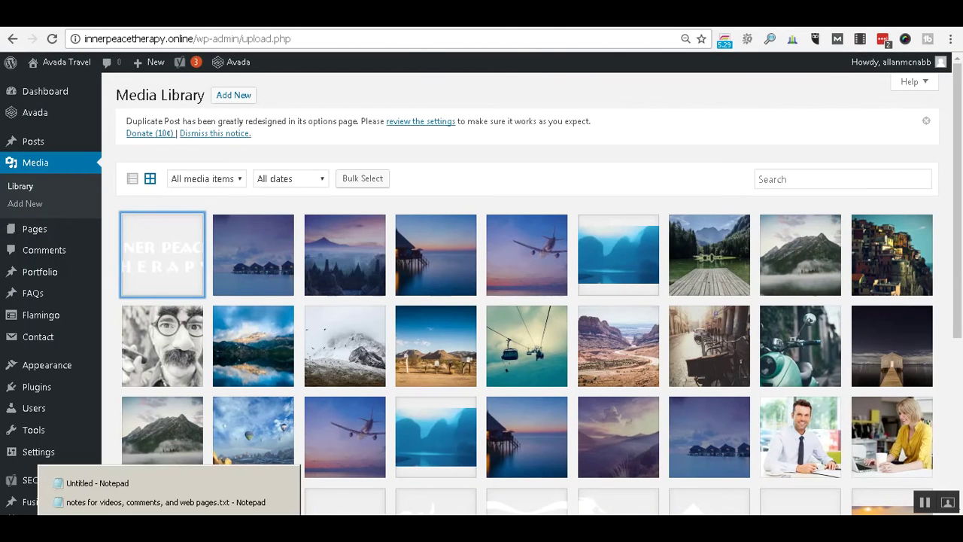
Copy the innerpeacetherapy.online address and paste it over the HOME link's demo-site URL.
{"action": "left_click", "coordinate": [175, 498]}
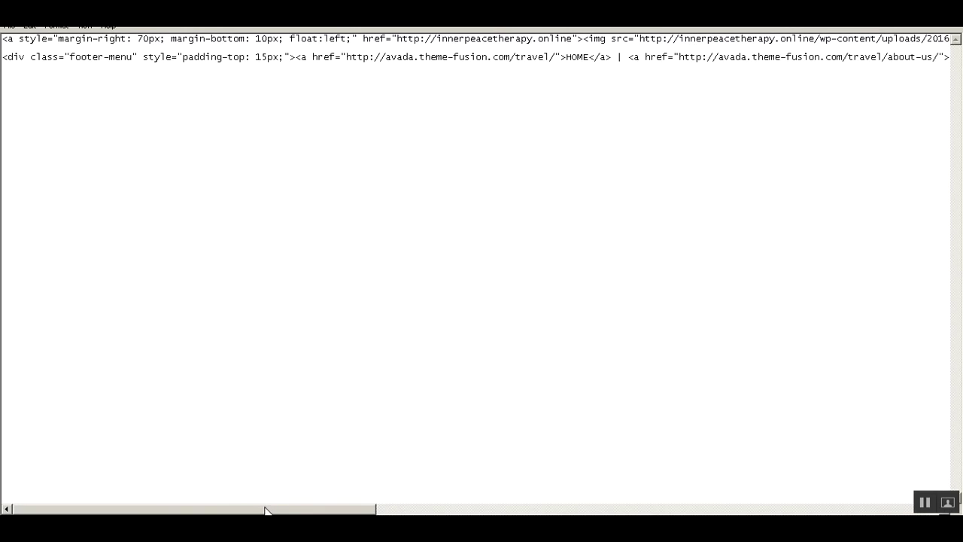
{"action": "left_click_drag", "start_coordinate": [265, 510], "coordinate": [303, 512]}
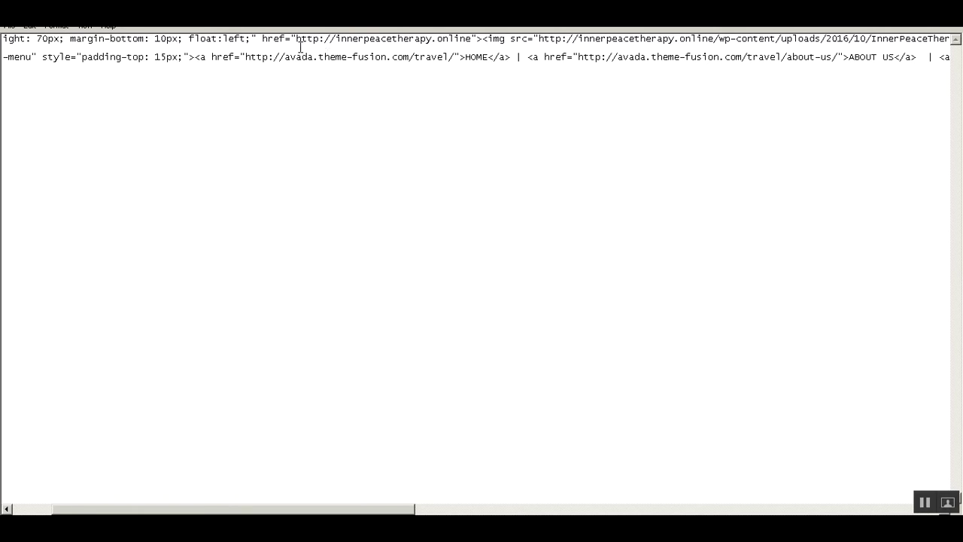
{"action": "left_click", "coordinate": [297, 41]}
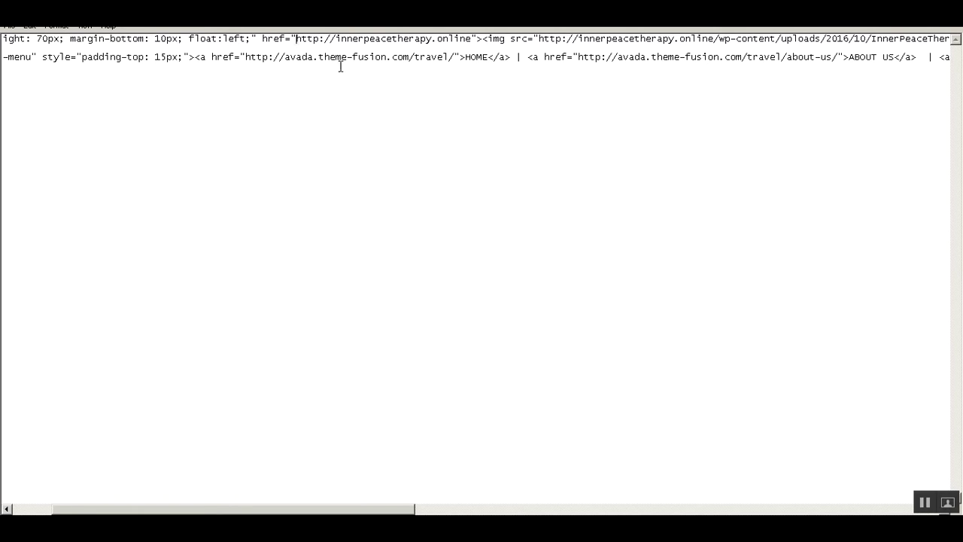
{"action": "left_click", "coordinate": [472, 39], "text": "shift"}
{"action": "key", "text": "ctrl+c"}
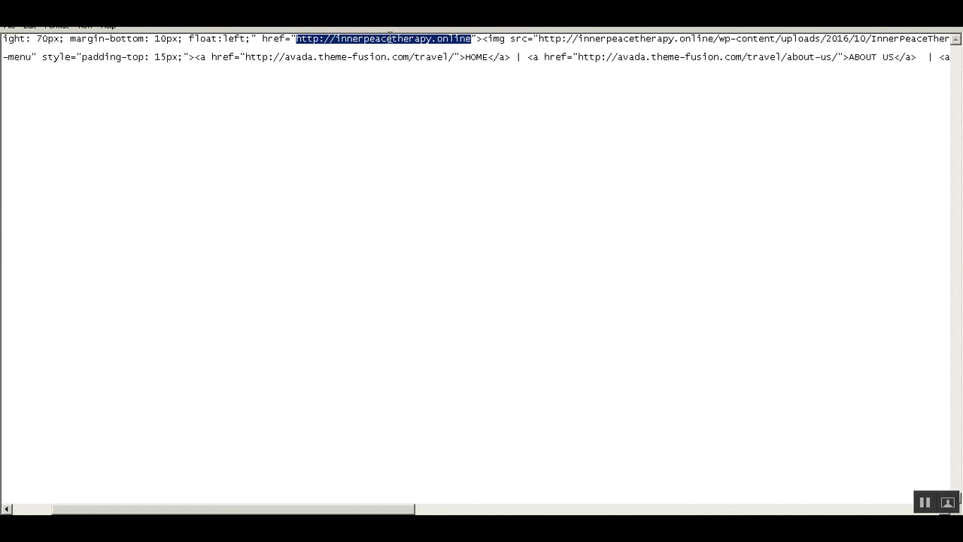
{"action": "left_click", "coordinate": [244, 59]}
{"action": "left_click", "coordinate": [450, 58], "text": "shift"}
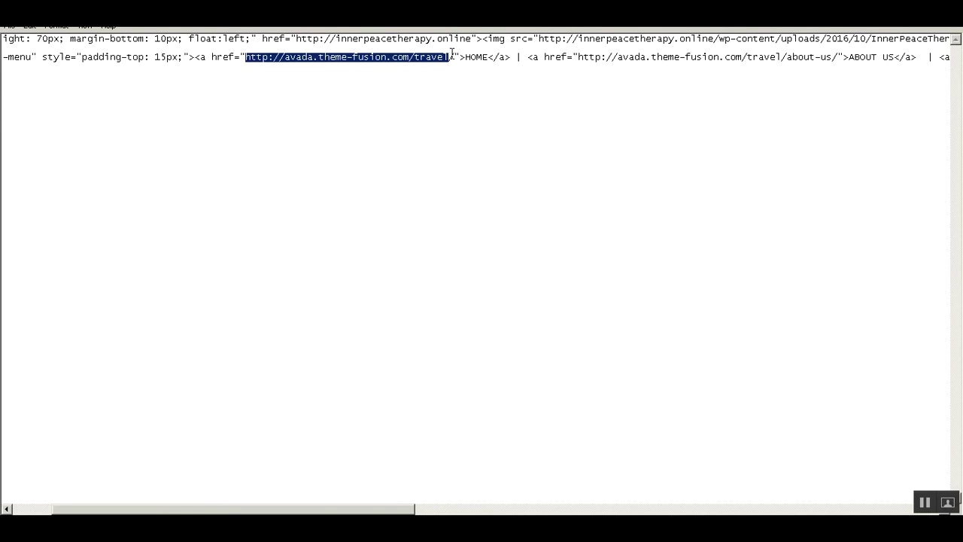
{"action": "key", "text": "shift+Right"}
{"action": "key", "text": "ctrl+v"}
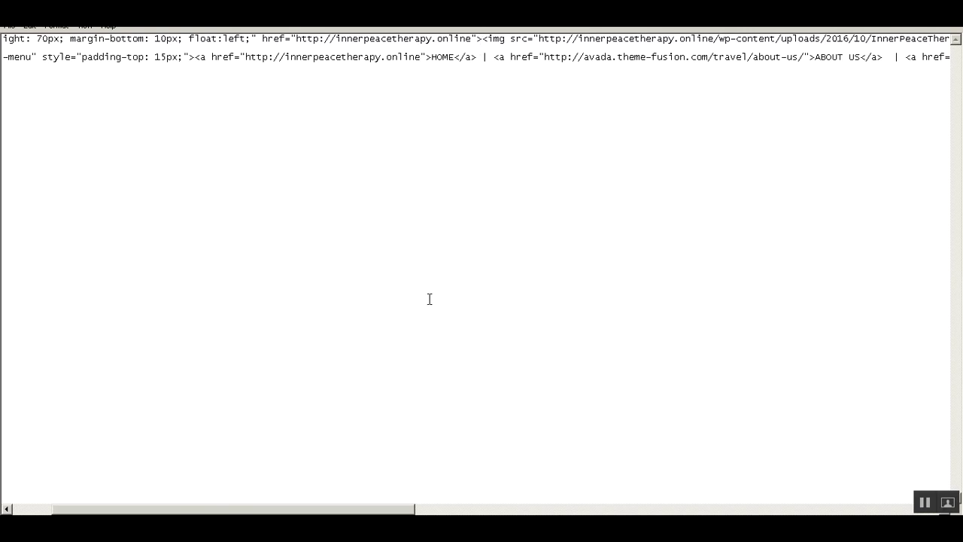
Replace the ABOUT US and DESTINATIONS demo URLs with the site address, ending the latter in contact.
{"action": "left_click_drag", "start_coordinate": [383, 512], "coordinate": [442, 512]}
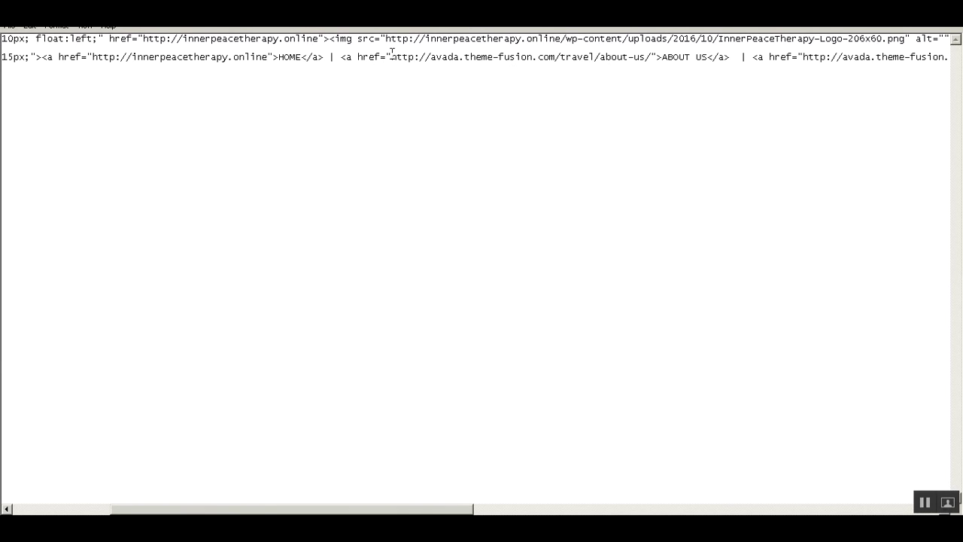
{"action": "left_click", "coordinate": [595, 57], "text": "shift"}
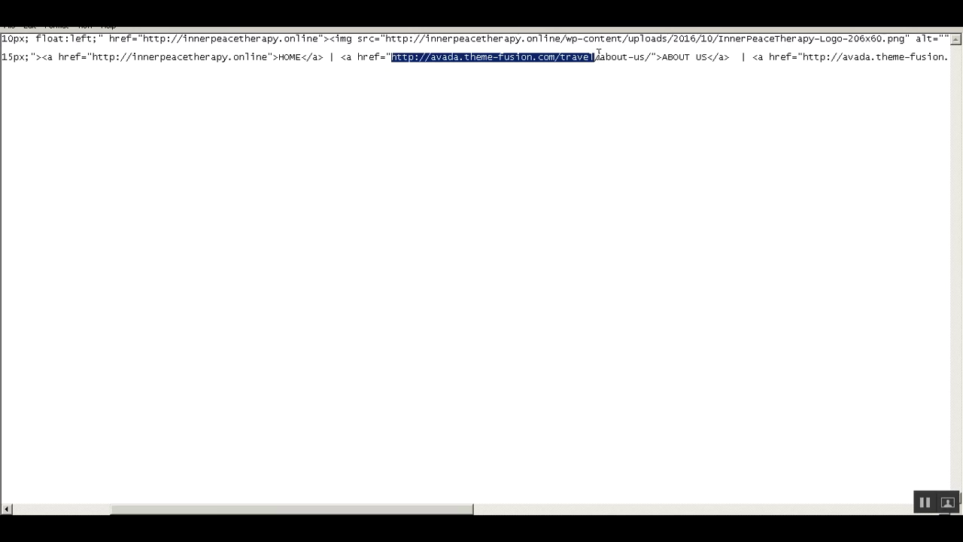
{"action": "key", "text": "ctrl+v"}
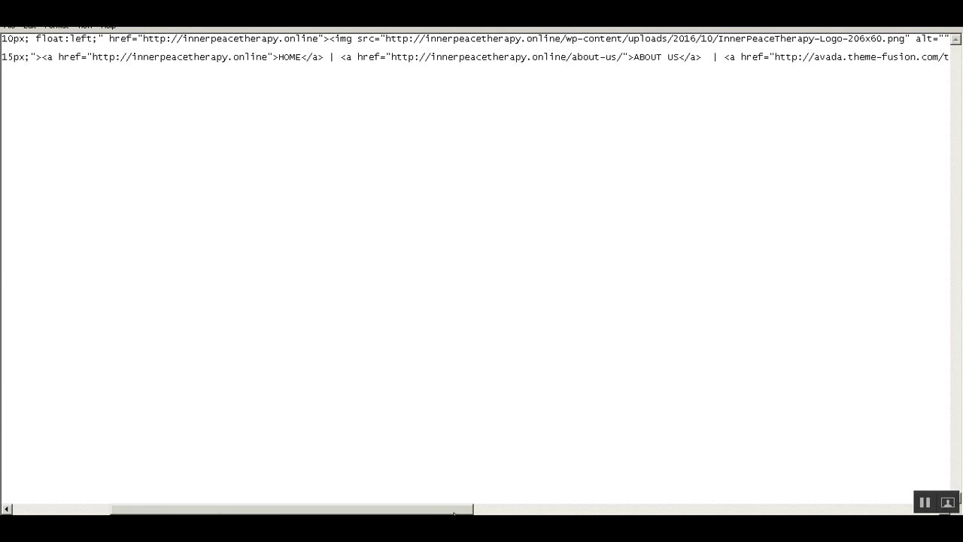
{"action": "left_click_drag", "start_coordinate": [451, 512], "coordinate": [664, 492]}
{"action": "left_click", "coordinate": [221, 59]}
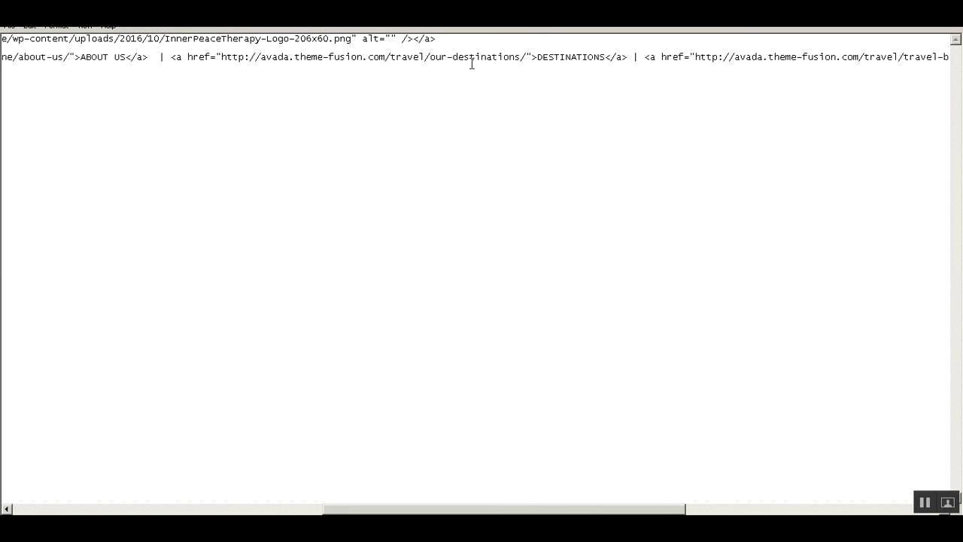
{"action": "left_click", "coordinate": [426, 56], "text": "shift"}
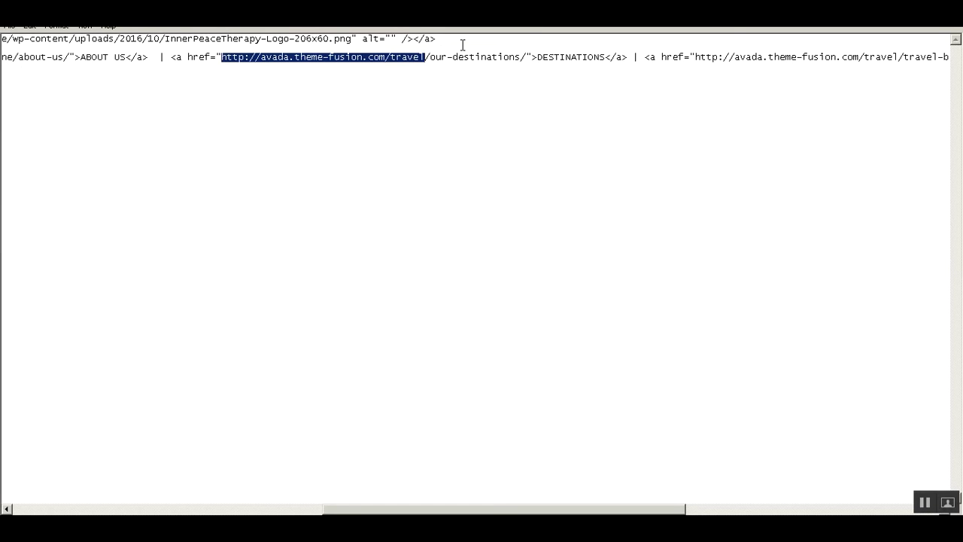
{"action": "key", "text": "ctrl+v"}
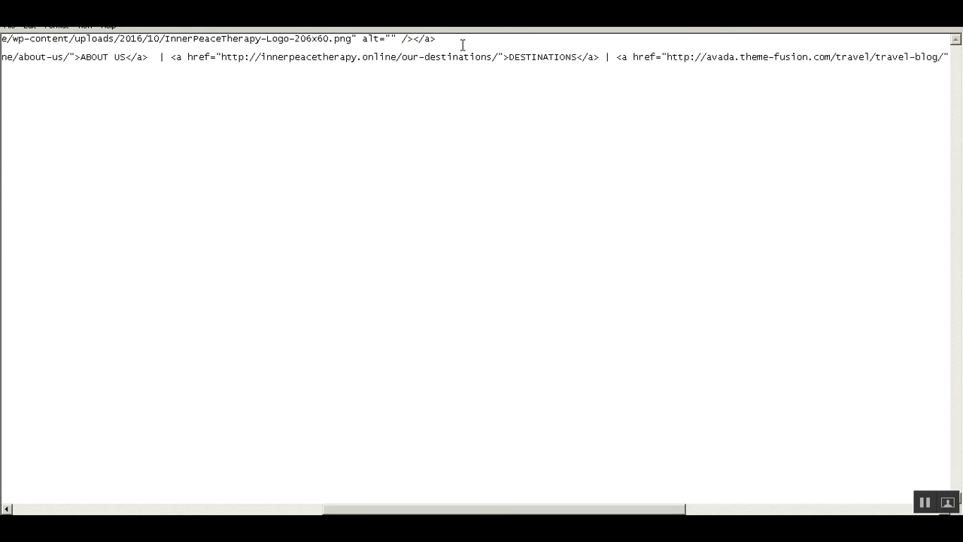
{"action": "type", "text": "contact"}
{"action": "key", "text": "Delete"}
{"action": "key", "text": "Delete"}
{"action": "key", "text": "Delete"}
{"action": "key", "text": "Delete"}
{"action": "key", "text": "Delete"}
{"action": "key", "text": "Delete"}
{"action": "key", "text": "Delete"}
{"action": "key", "text": "Delete"}
{"action": "key", "text": "Delete"}
{"action": "key", "text": "Delete"}
{"action": "key", "text": "Delete"}
{"action": "key", "text": "Delete"}
{"action": "key", "text": "Delete"}
{"action": "key", "text": "Delete"}
{"action": "key", "text": "Delete"}
{"action": "key", "text": "Delete"}
{"action": "key", "text": "Delete"}
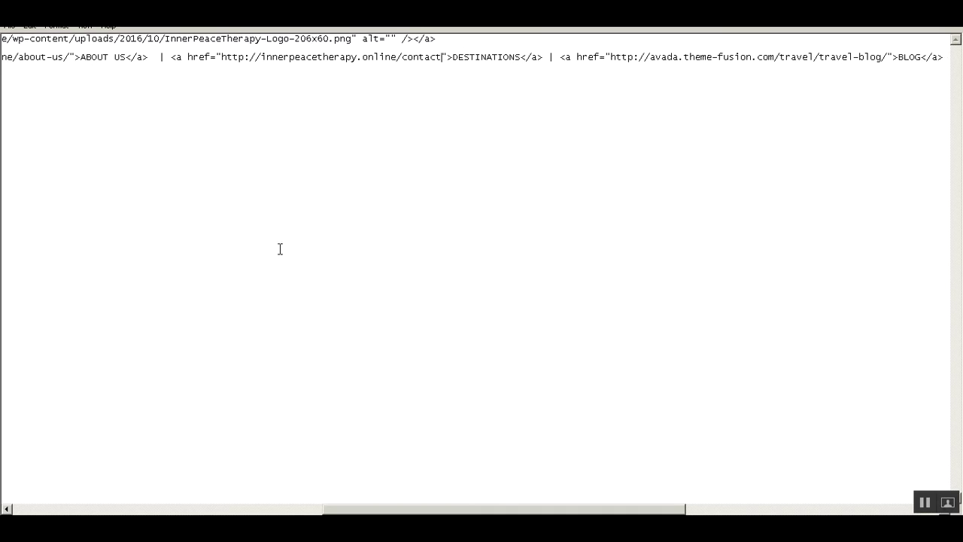
Check the live innerpeacetherapy.online home page in the browser.
{"action": "key", "text": "alt+Tab"}
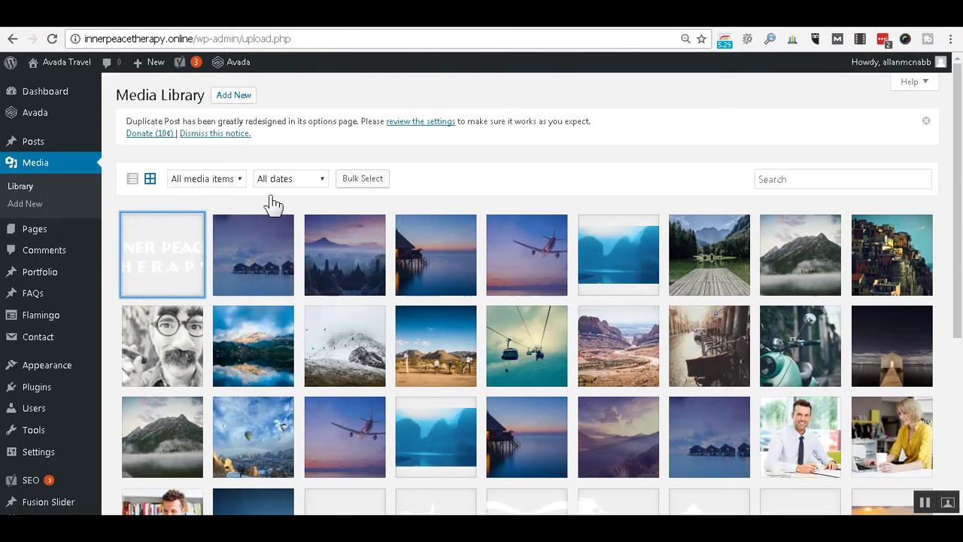
{"action": "left_click", "coordinate": [301, 17]}
{"action": "scroll", "coordinate": [934, 183], "scroll_direction": "up", "scroll_amount": 5}
{"action": "scroll", "coordinate": [938, 191], "scroll_direction": "up", "scroll_amount": 15}
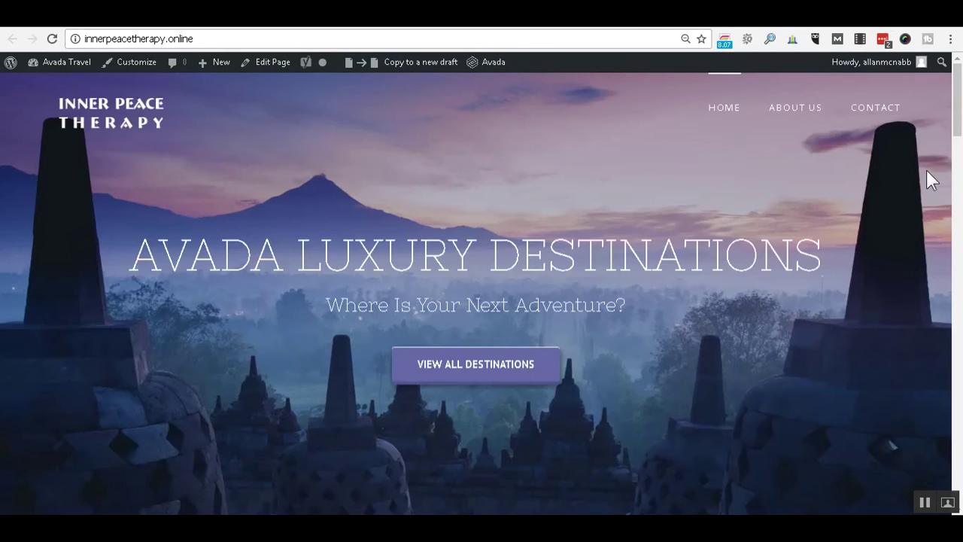
Copy the live Contact page's /contact address and return to the untitled Notepad HTML notes.
{"action": "left_click", "coordinate": [885, 104]}
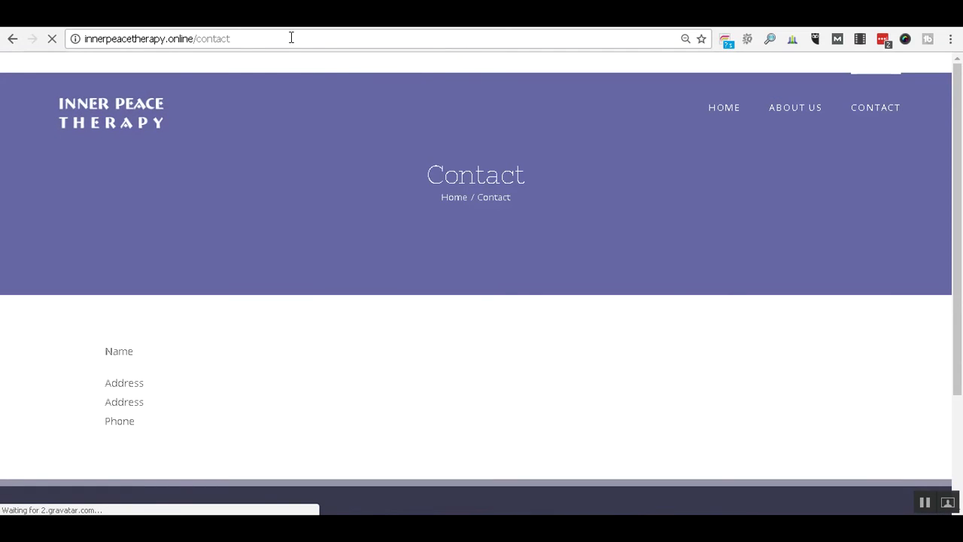
{"action": "right_click", "coordinate": [290, 37]}
{"action": "left_click", "coordinate": [340, 84]}
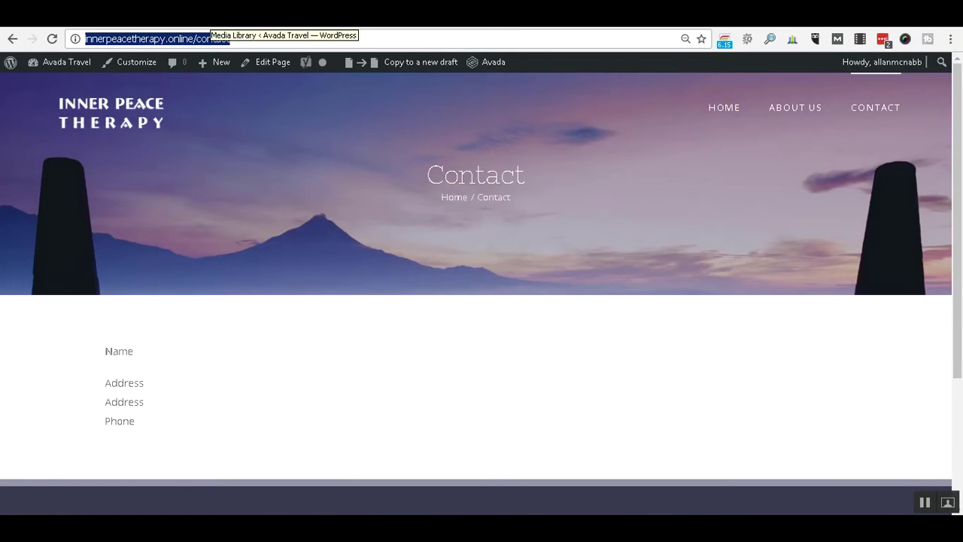
{"action": "left_click", "coordinate": [169, 527]}
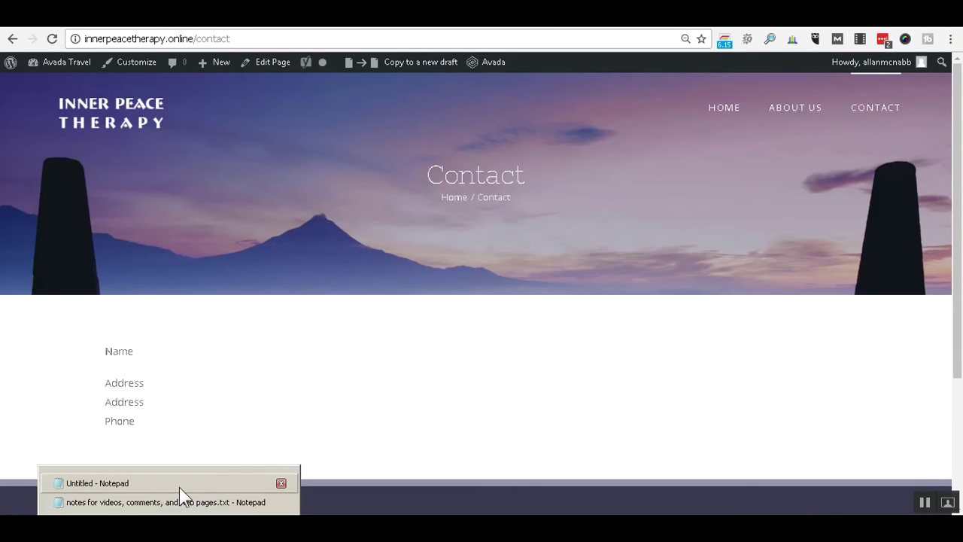
{"action": "left_click", "coordinate": [179, 485]}
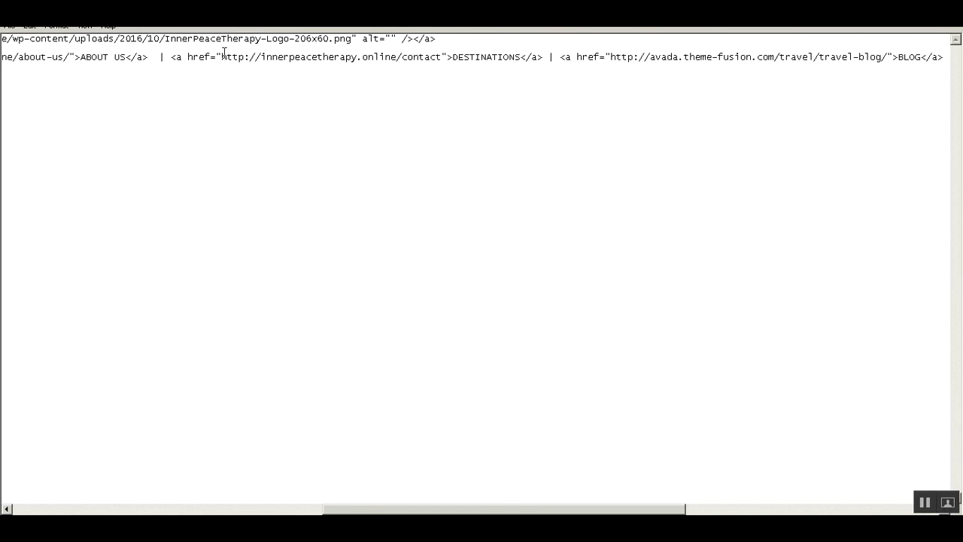
Point the third footer link at the Contact page and relabel it from DESTINATIONS to Contact.
{"action": "key", "text": "ctrl+Home"}
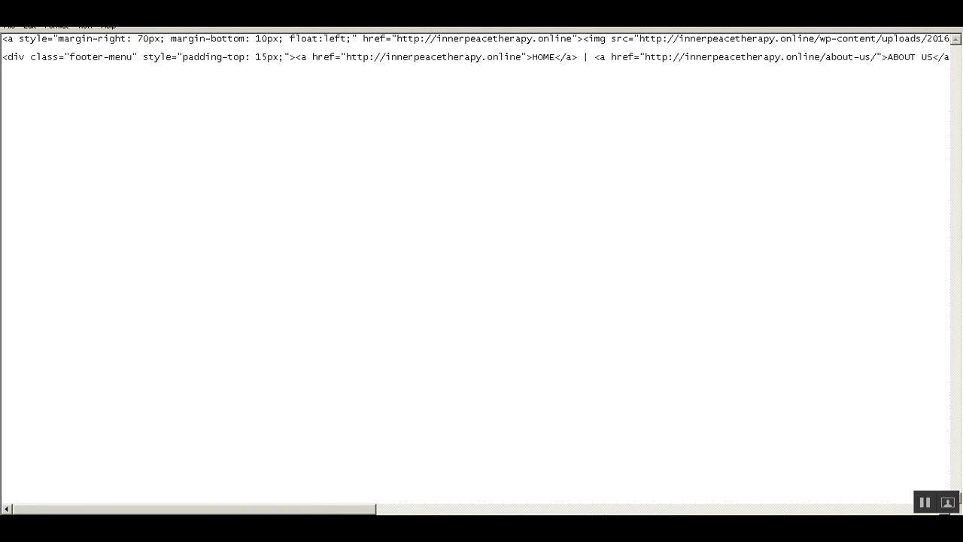
{"action": "left_click_drag", "start_coordinate": [338, 510], "coordinate": [571, 494]}
{"action": "left_click", "coordinate": [425, 56]}
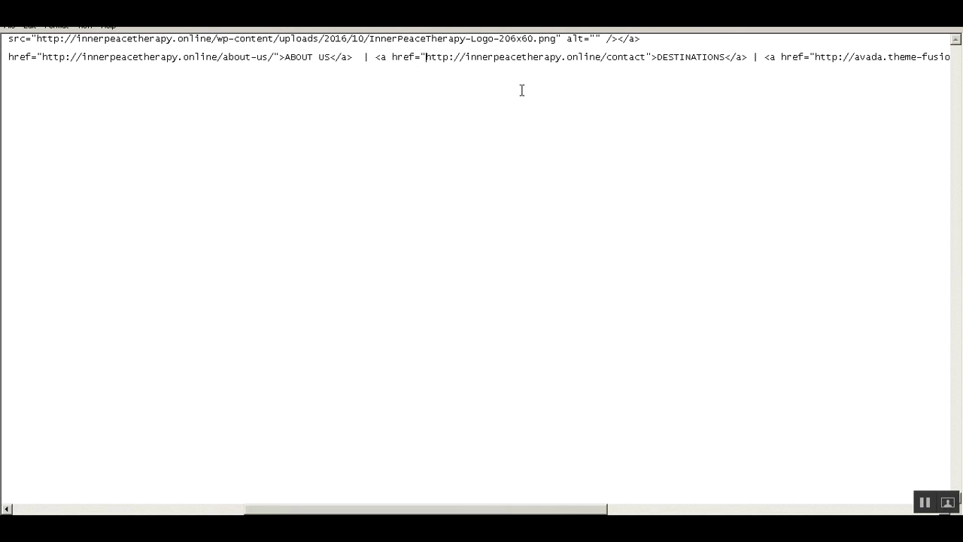
{"action": "left_click", "coordinate": [645, 57], "text": "shift"}
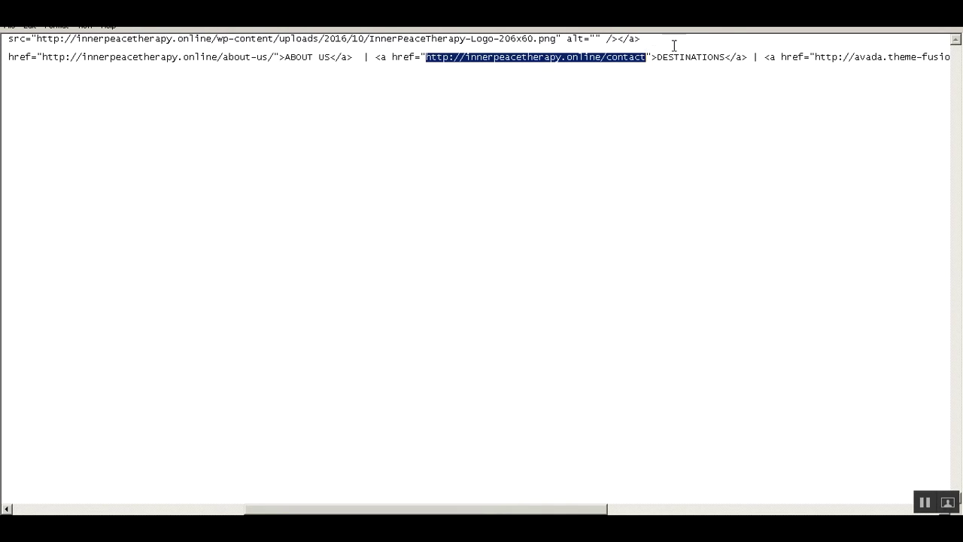
{"action": "key", "text": "Right"}
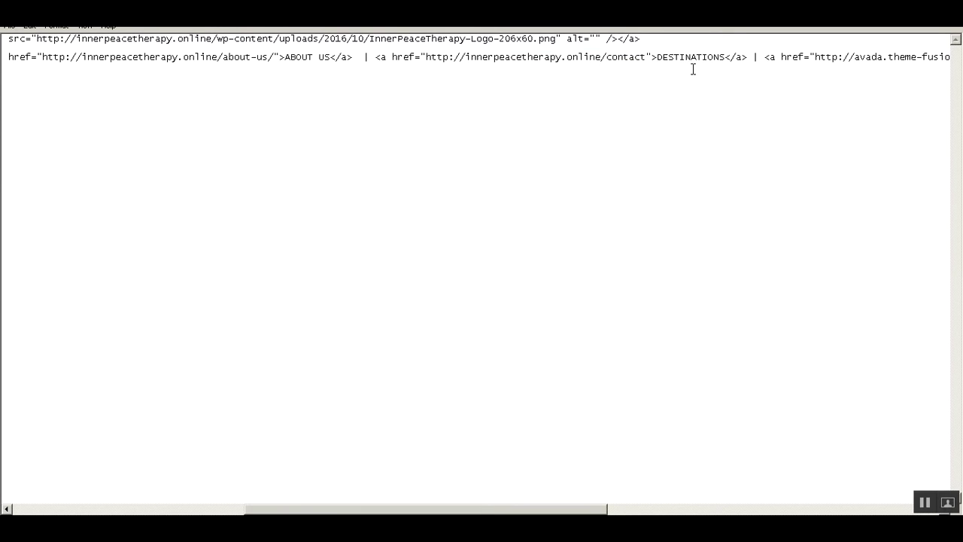
{"action": "type", "text": "Contact"}
{"action": "key", "text": "Delete"}
{"action": "key", "text": "Delete"}
{"action": "key", "text": "Delete"}
{"action": "key", "text": "Delete"}
{"action": "key", "text": "Delete"}
{"action": "key", "text": "Delete"}
{"action": "key", "text": "Delete"}
{"action": "key", "text": "Delete"}
{"action": "key", "text": "Delete"}
{"action": "key", "text": "Delete"}
{"action": "key", "text": "Delete"}
{"action": "key", "text": "Delete"}
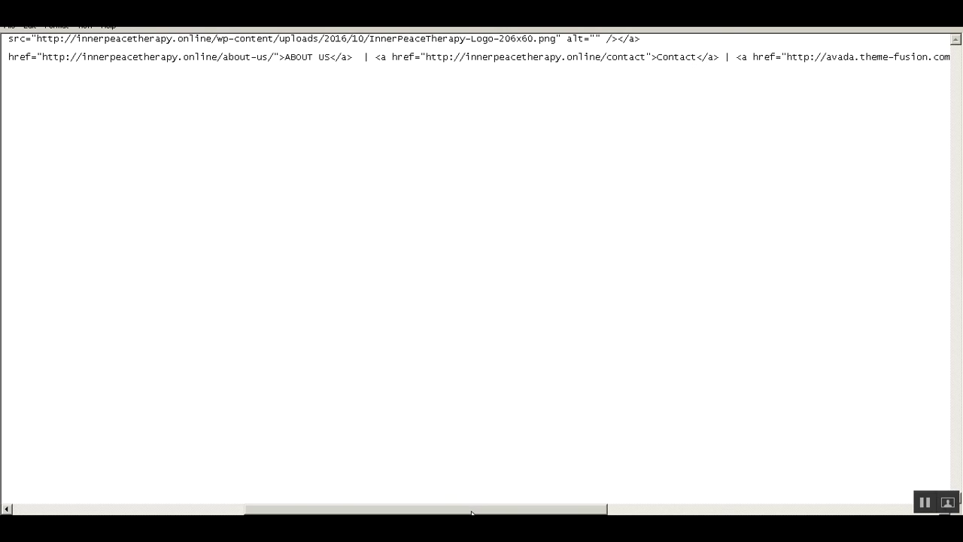
Delete the BLOG and RESERVATIONS link markup, then select all the footer HTML.
{"action": "left_click_drag", "start_coordinate": [471, 512], "coordinate": [727, 502]}
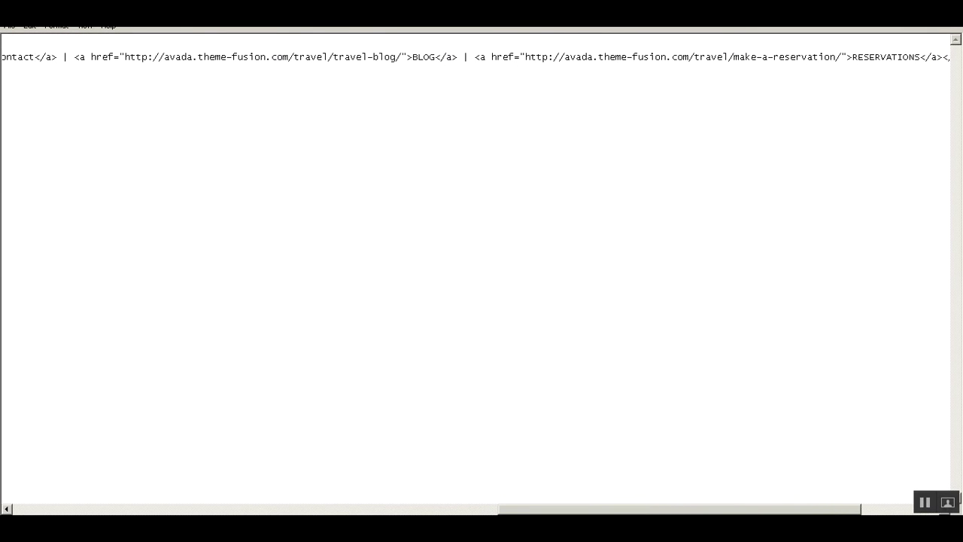
{"action": "left_click", "coordinate": [59, 57]}
{"action": "left_click_drag", "start_coordinate": [541, 512], "coordinate": [593, 513]}
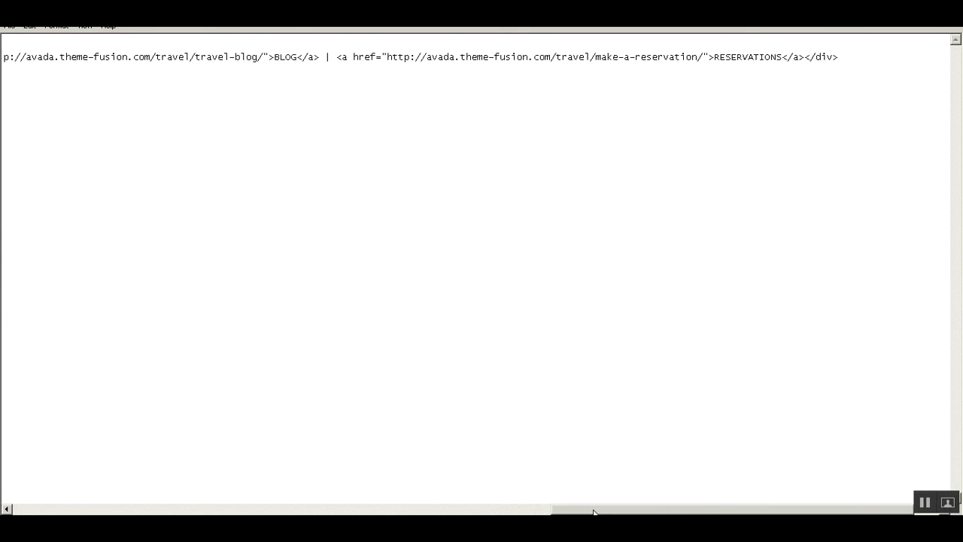
{"action": "left_click", "coordinate": [805, 57], "text": "shift"}
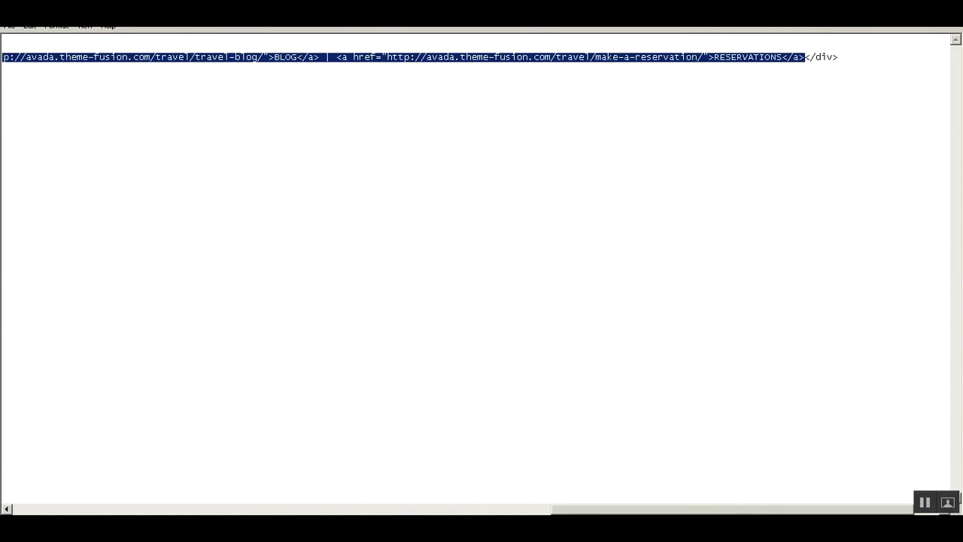
{"action": "key", "text": "ctrl+v"}
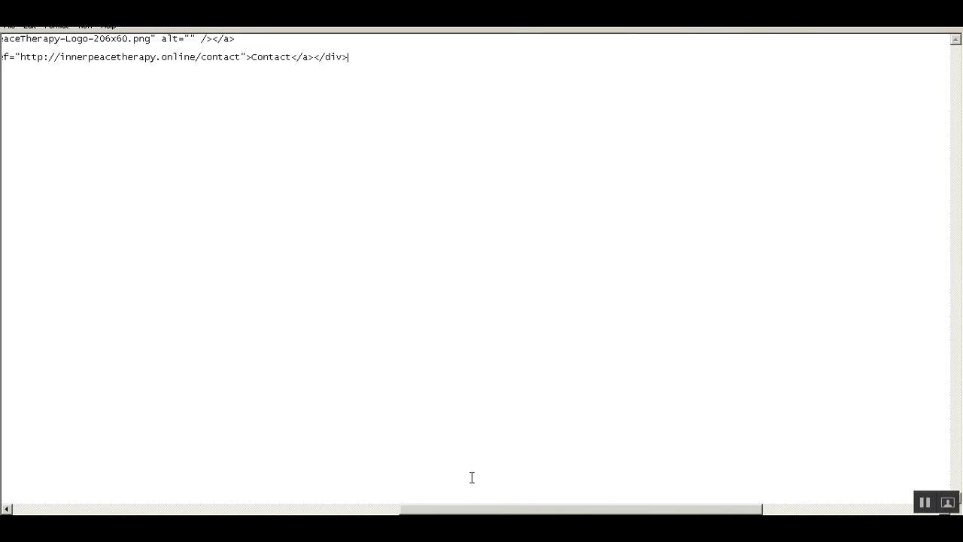
{"action": "left_click_drag", "start_coordinate": [464, 510], "coordinate": [59, 496]}
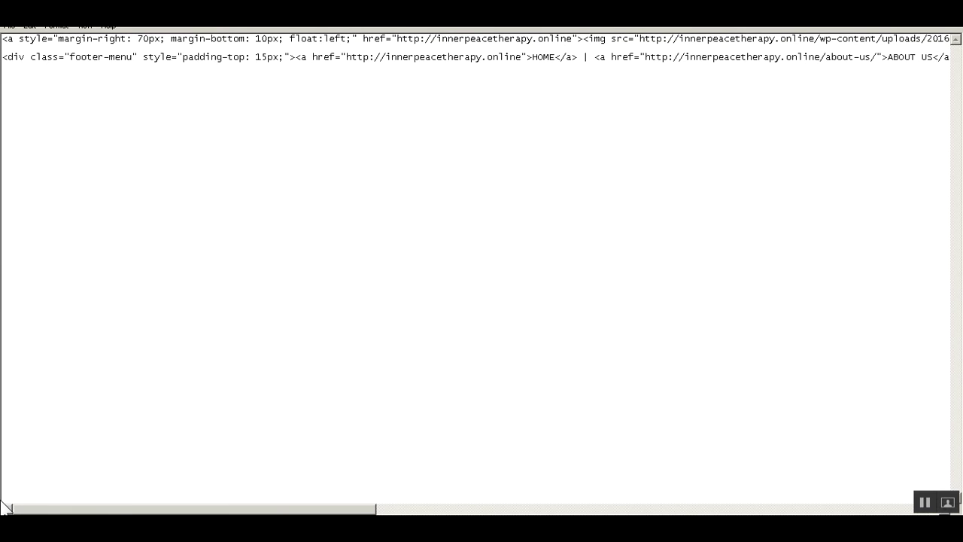
{"action": "left_click_drag", "start_coordinate": [75, 509], "coordinate": [117, 510]}
{"action": "left_click_drag", "start_coordinate": [149, 510], "coordinate": [5, 496]}
{"action": "left_click_drag", "start_coordinate": [71, 493], "coordinate": [258, 497]}
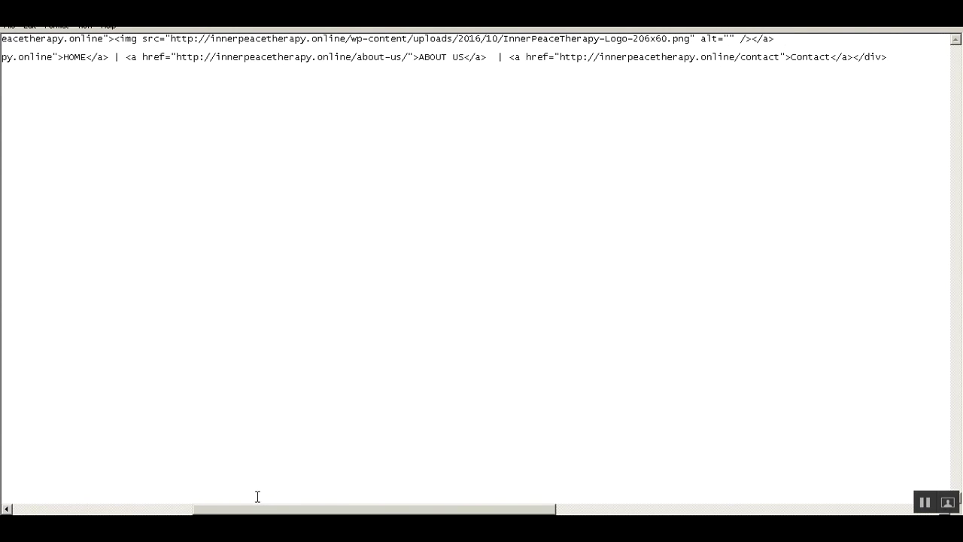
{"action": "key", "text": "ctrl+a"}
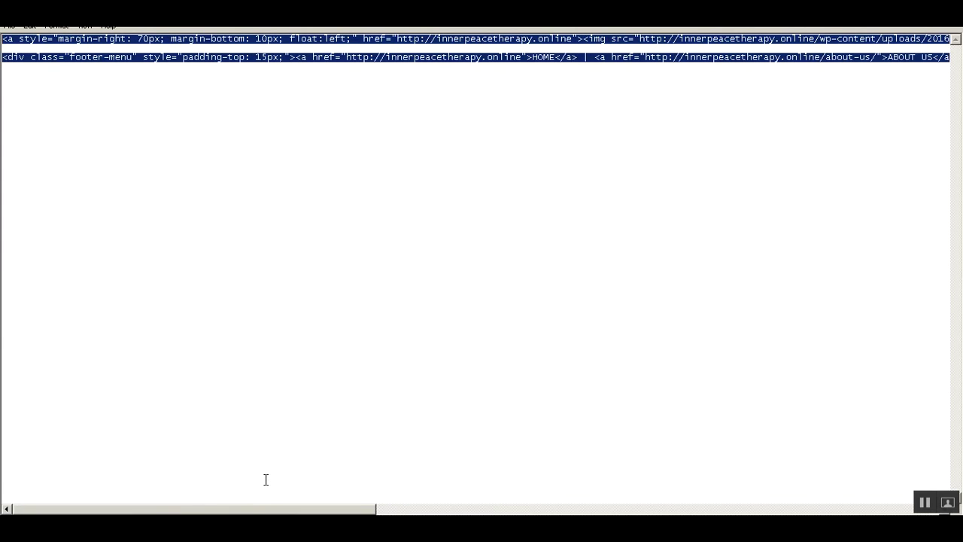
{"action": "key", "text": "alt+Tab"}
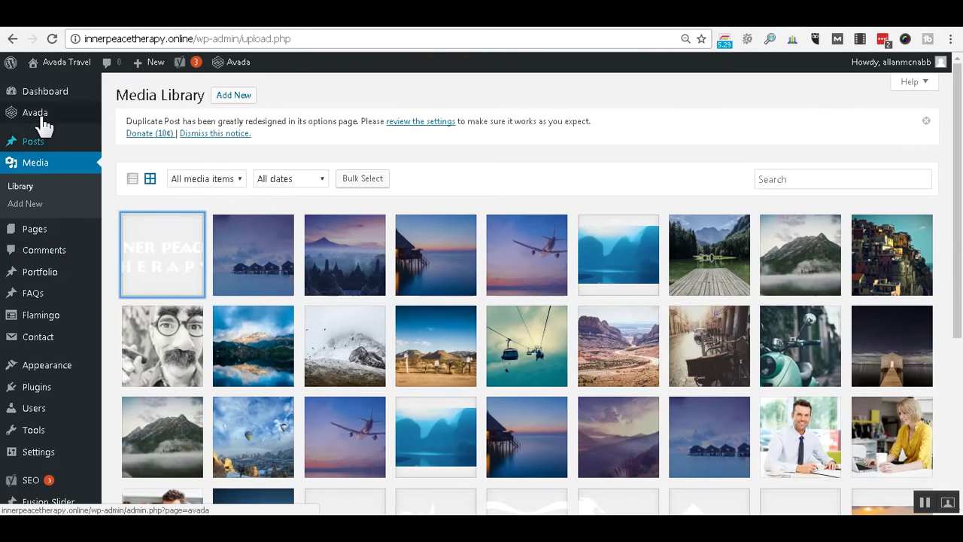
Move from the Avada theme options to the Appearance > Widgets page.
{"action": "mouse_move", "coordinate": [39, 121]}
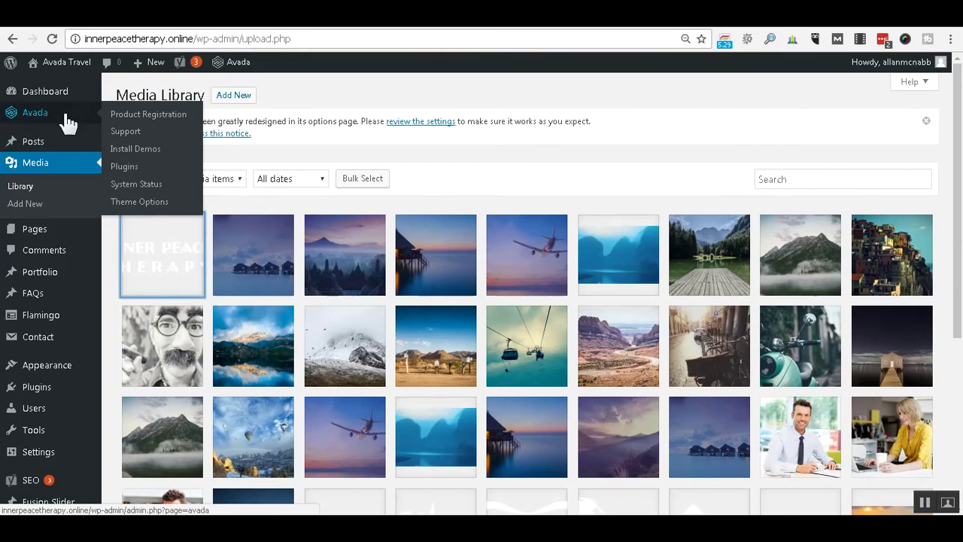
{"action": "left_click", "coordinate": [134, 209]}
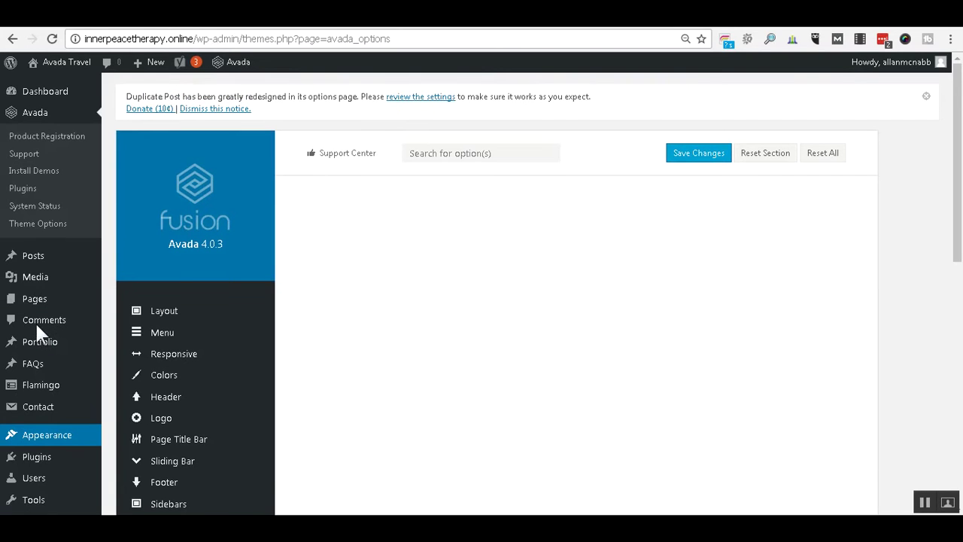
{"action": "scroll", "coordinate": [34, 316], "scroll_direction": "down", "scroll_amount": 3}
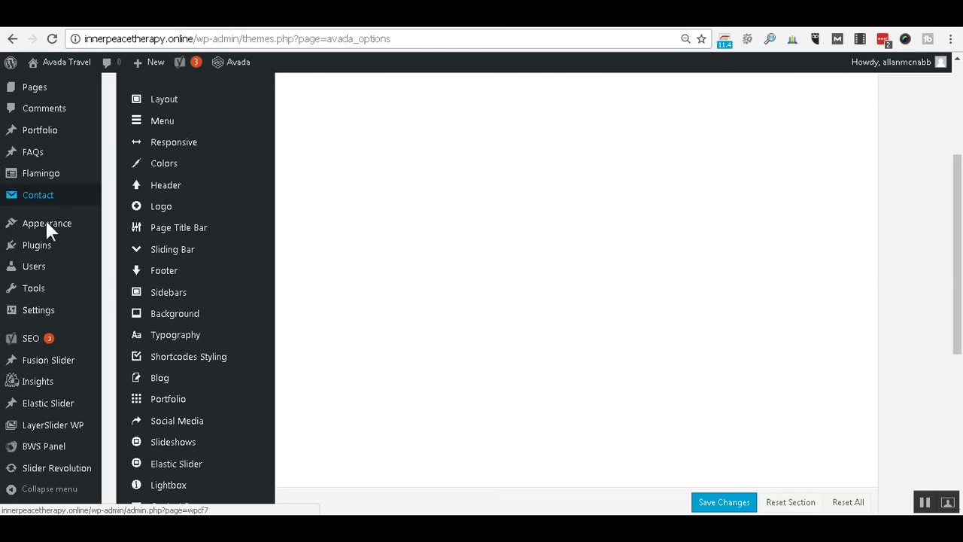
{"action": "scroll", "coordinate": [45, 224], "scroll_direction": "down", "scroll_amount": 4}
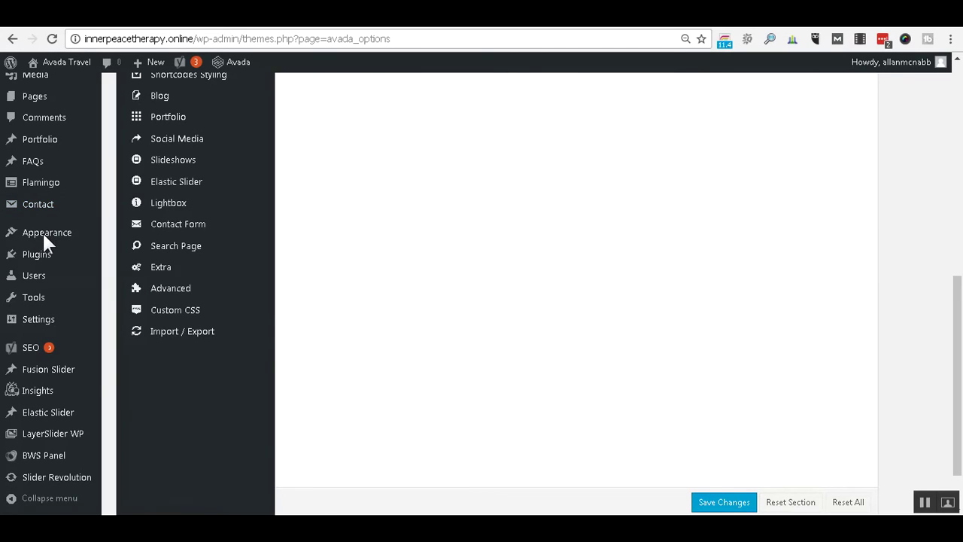
{"action": "mouse_move", "coordinate": [42, 232]}
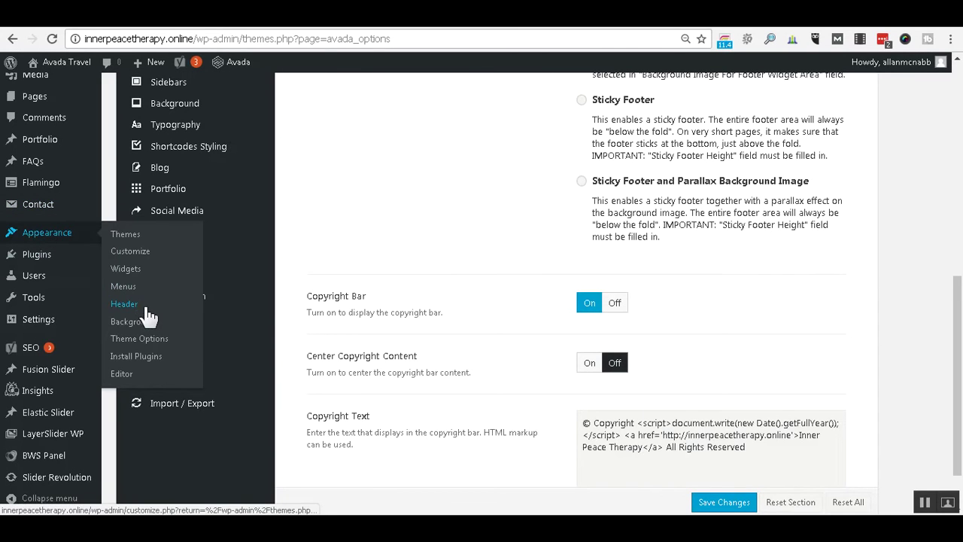
{"action": "left_click", "coordinate": [127, 269]}
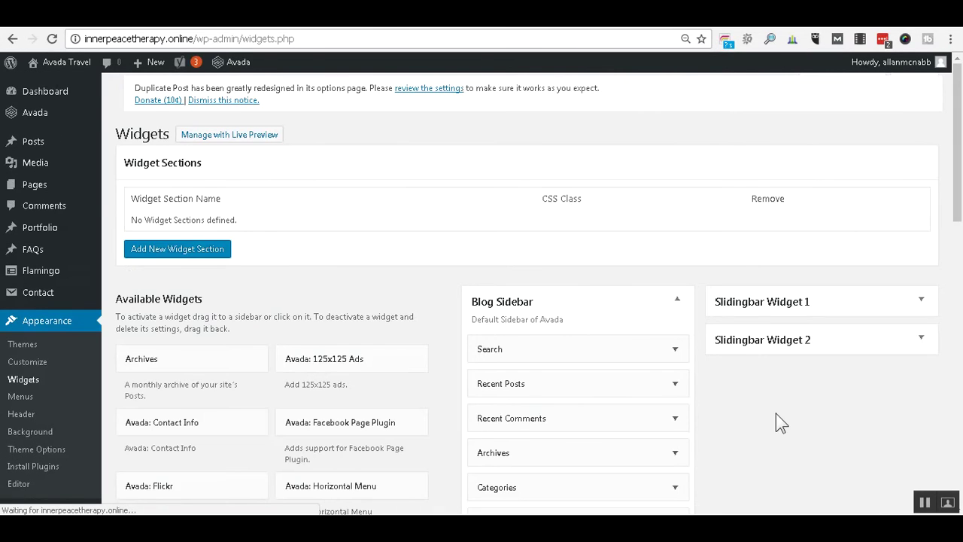
Expand Footer Widget 1 and its Text widget.
{"action": "scroll", "coordinate": [778, 420], "scroll_direction": "down", "scroll_amount": 3}
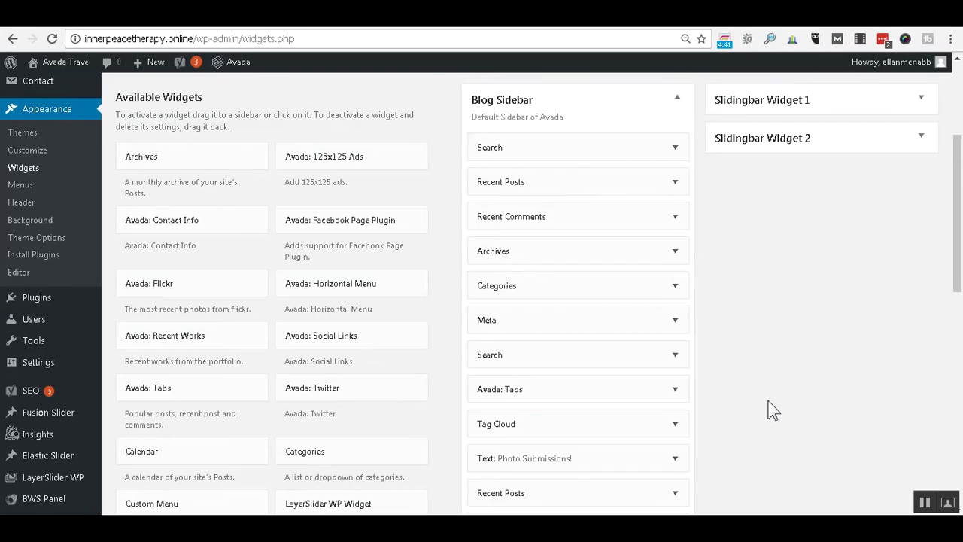
{"action": "scroll", "coordinate": [773, 410], "scroll_direction": "down", "scroll_amount": 5}
{"action": "scroll", "coordinate": [763, 404], "scroll_direction": "down", "scroll_amount": 1}
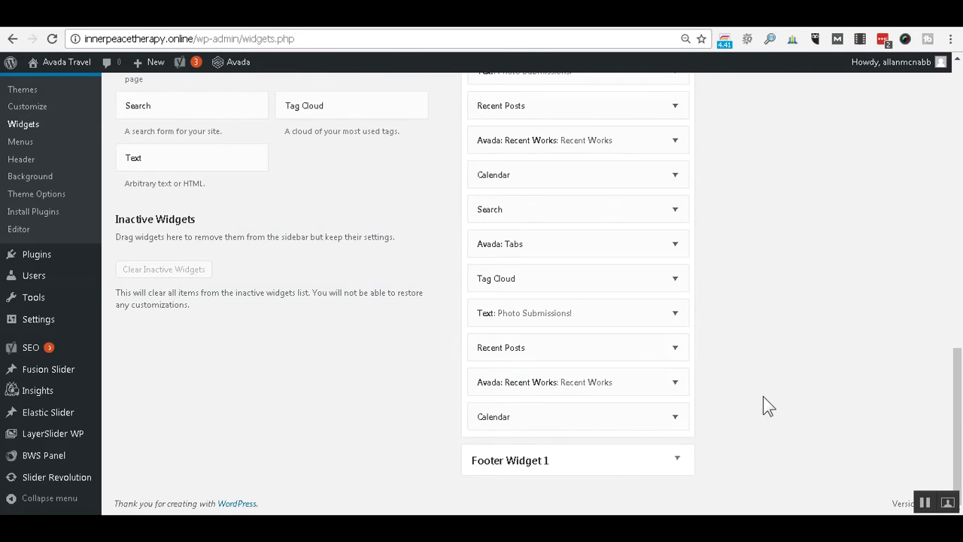
{"action": "left_click", "coordinate": [677, 462]}
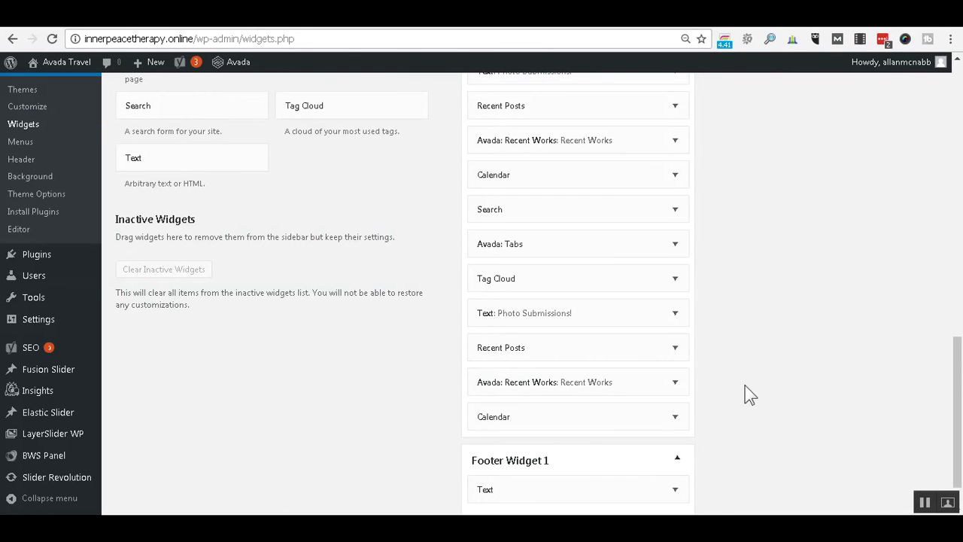
{"action": "scroll", "coordinate": [744, 390], "scroll_direction": "down", "scroll_amount": 1}
{"action": "left_click", "coordinate": [675, 435]}
{"action": "scroll", "coordinate": [705, 399], "scroll_direction": "down", "scroll_amount": 3}
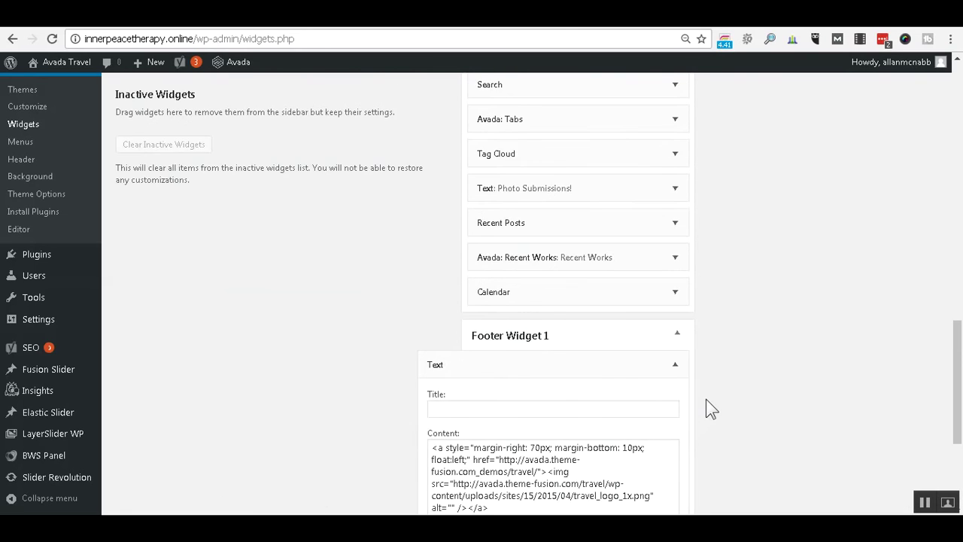
Replace the Text widget's demo HTML with the new footer HTML and save it.
{"action": "left_click", "coordinate": [433, 304]}
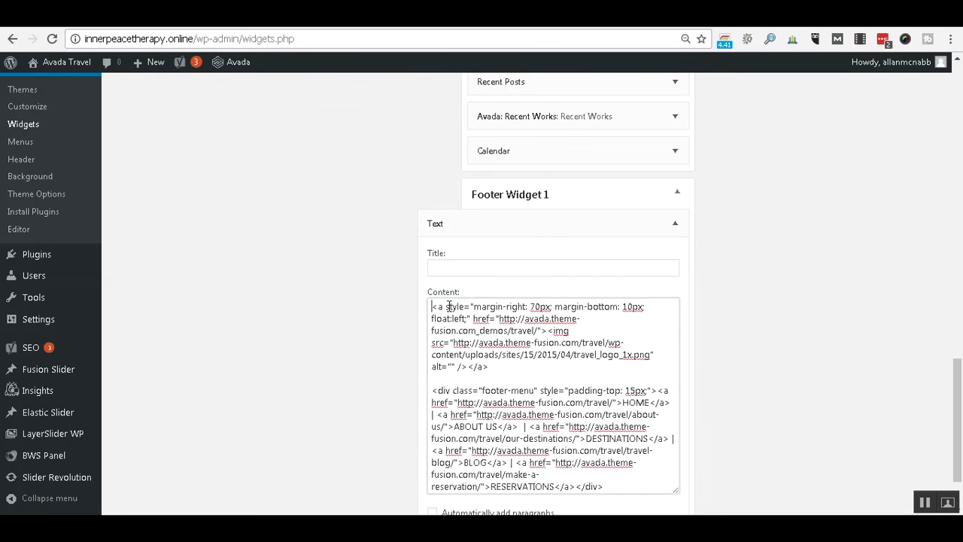
{"action": "key", "text": "ctrl+a"}
{"action": "key", "text": "BackSpace"}
{"action": "type", "text": "<a style=\"margin-right: 70px; margin-bottom: 10px; float:left;\" href=\"http://innerpeacetherapy.online\"><img src=\"http://innerpeacetherapy.online/wp-content/uploads/2016/10/InnerPeaceTherapy-Logo-206x60.png\" alt=\"\" /></a>  <div class=\"footer-menu\" style=\"padding-top: 15px;\"><a href=\"http://innerpeacetherapy.online\">HOME</a> | <a href=\"http://innerpeacetherapy.online/about-us/\">ABOUT US</a>  | <a href=\"http://innerpeacetherapy.online/contact\">Contact</a></div>"}
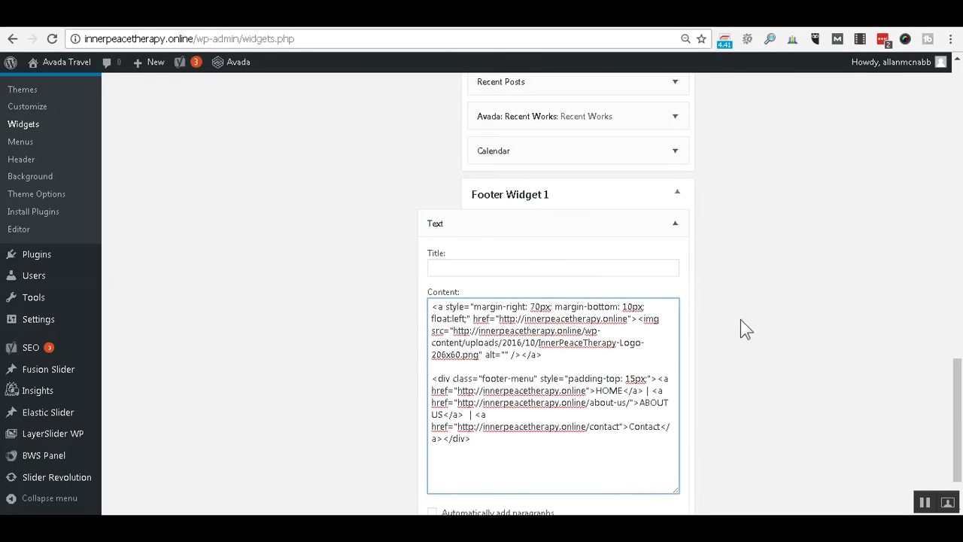
{"action": "scroll", "coordinate": [741, 322], "scroll_direction": "down", "scroll_amount": 1}
{"action": "left_click", "coordinate": [661, 450]}
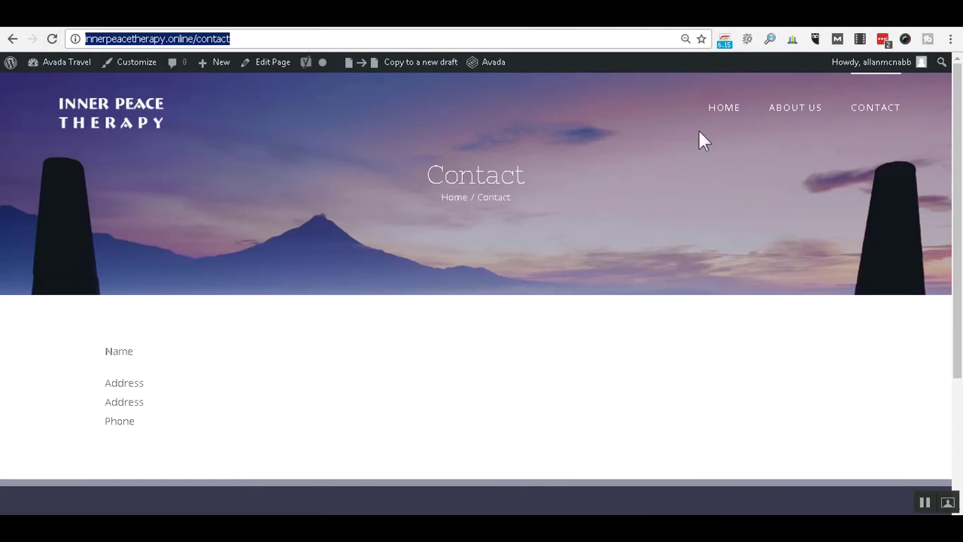
Reload the live Contact page and test the footer's new Contact link.
{"action": "left_click", "coordinate": [52, 39]}
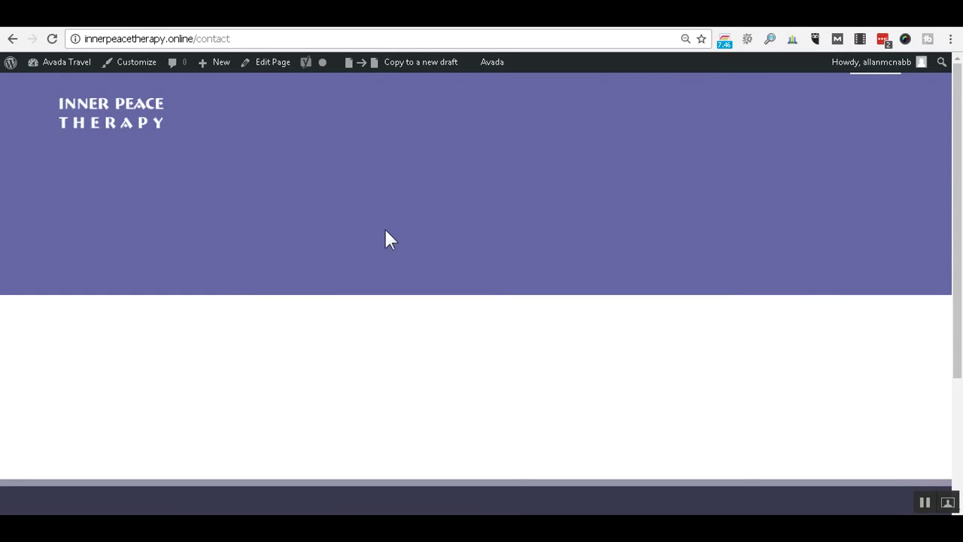
{"action": "scroll", "coordinate": [778, 249], "scroll_direction": "down", "scroll_amount": 3}
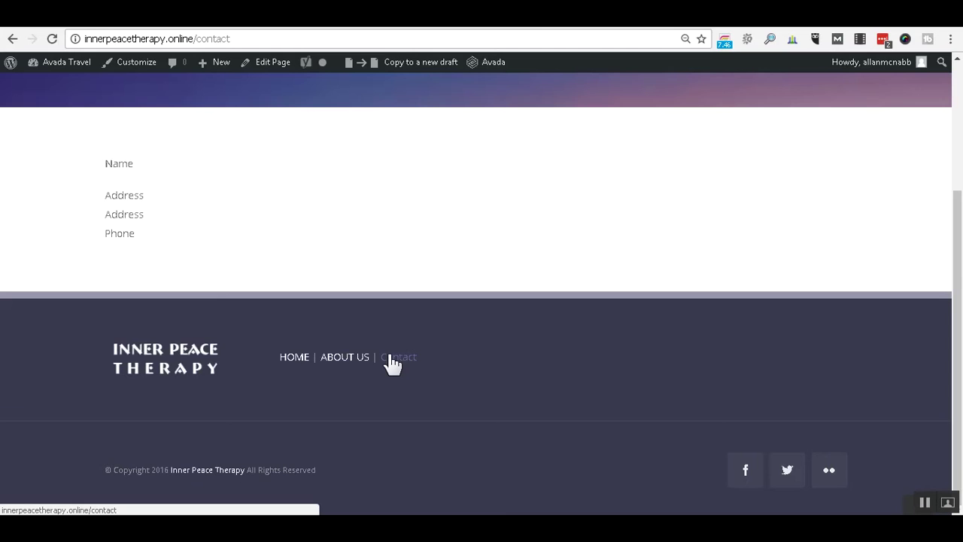
{"action": "left_click", "coordinate": [406, 361]}
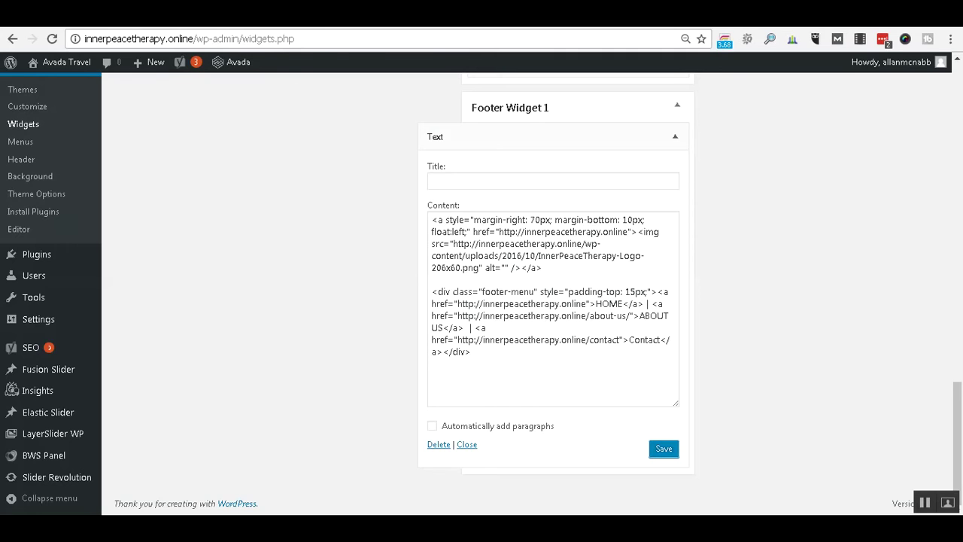
{"action": "left_click", "coordinate": [355, 18]}
{"action": "left_click", "coordinate": [722, 114]}
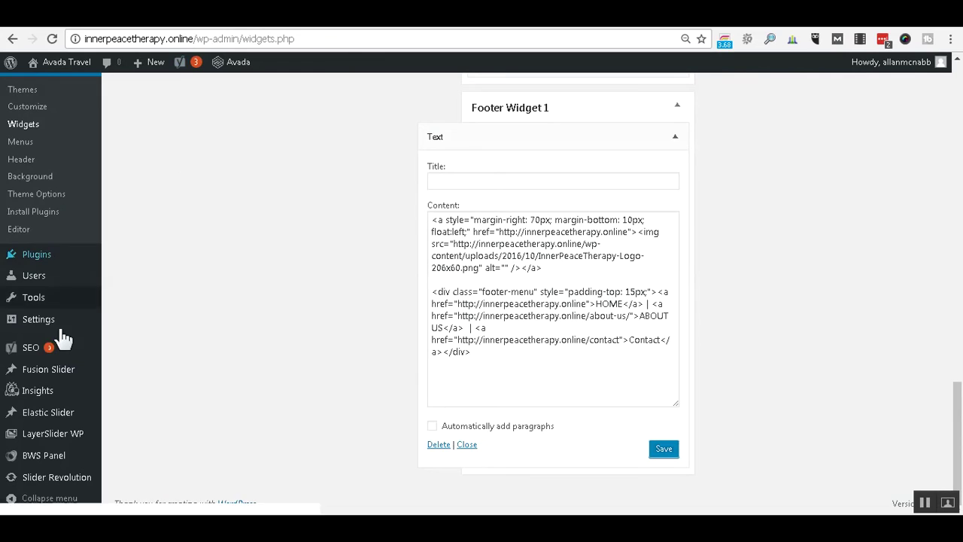
{"action": "mouse_move", "coordinate": [66, 379]}
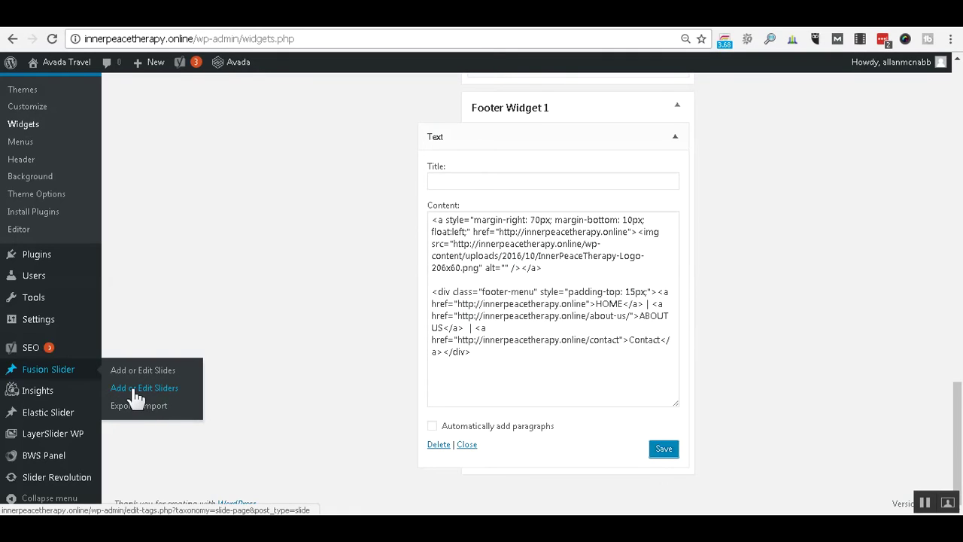
Go from the Fusion Sliders list to the Fusion Slides list.
{"action": "left_click", "coordinate": [161, 391]}
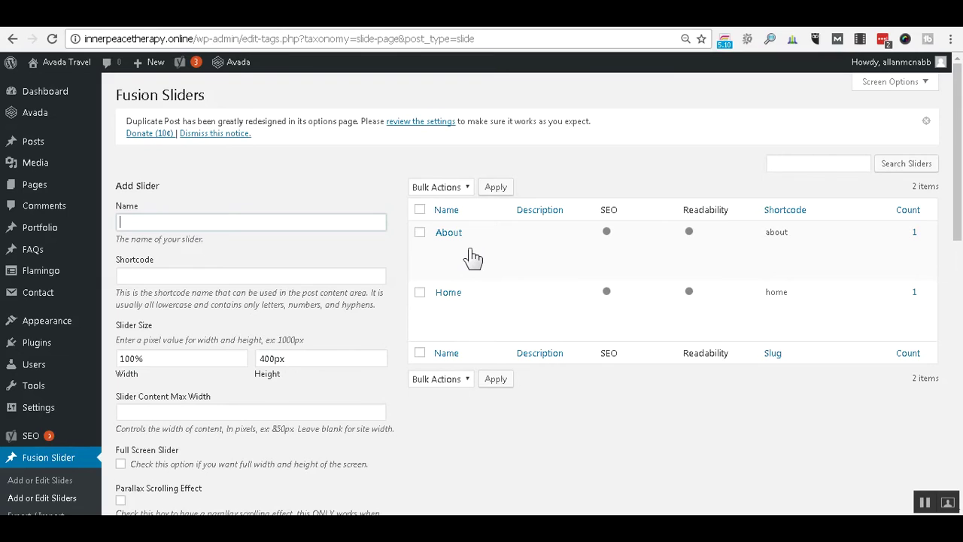
{"action": "left_click", "coordinate": [66, 482]}
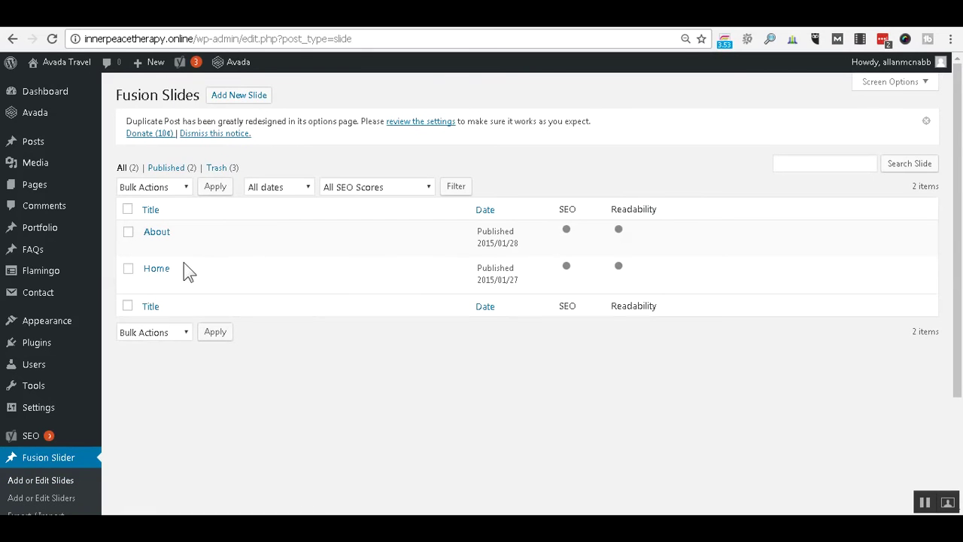
Edit the Home slide, keep Image as its background type, and remove its featured image.
{"action": "left_click", "coordinate": [168, 269]}
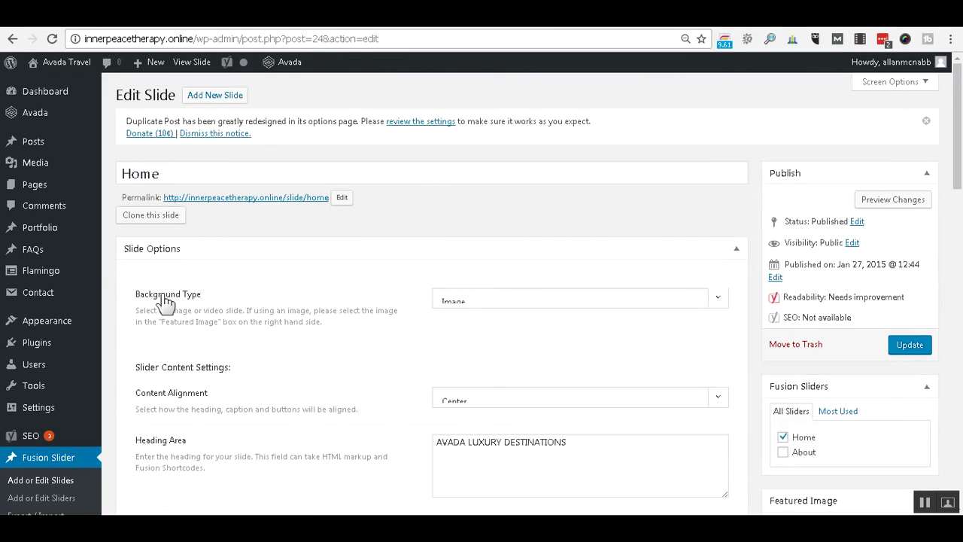
{"action": "left_click", "coordinate": [717, 302]}
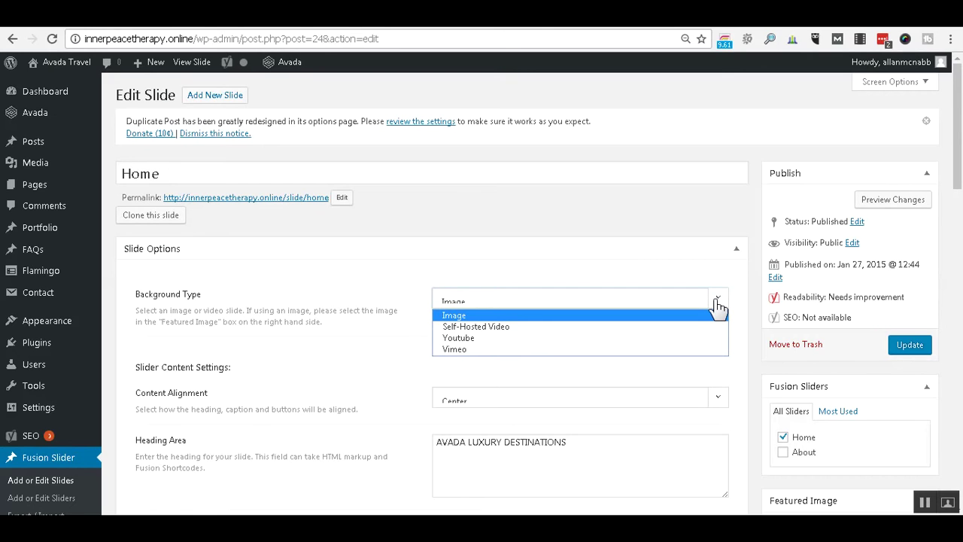
{"action": "left_click", "coordinate": [716, 300]}
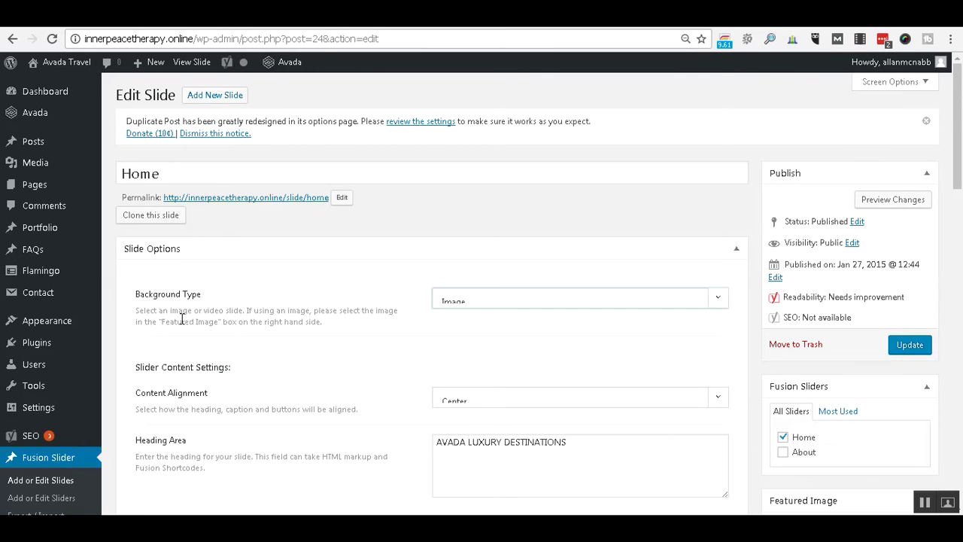
{"action": "scroll", "coordinate": [318, 297], "scroll_direction": "down", "scroll_amount": 4}
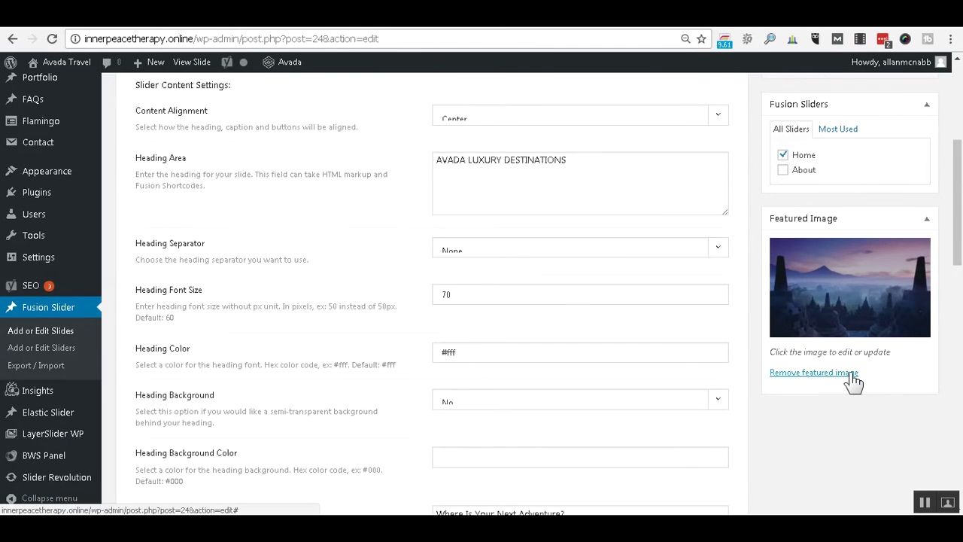
{"action": "left_click", "coordinate": [852, 376]}
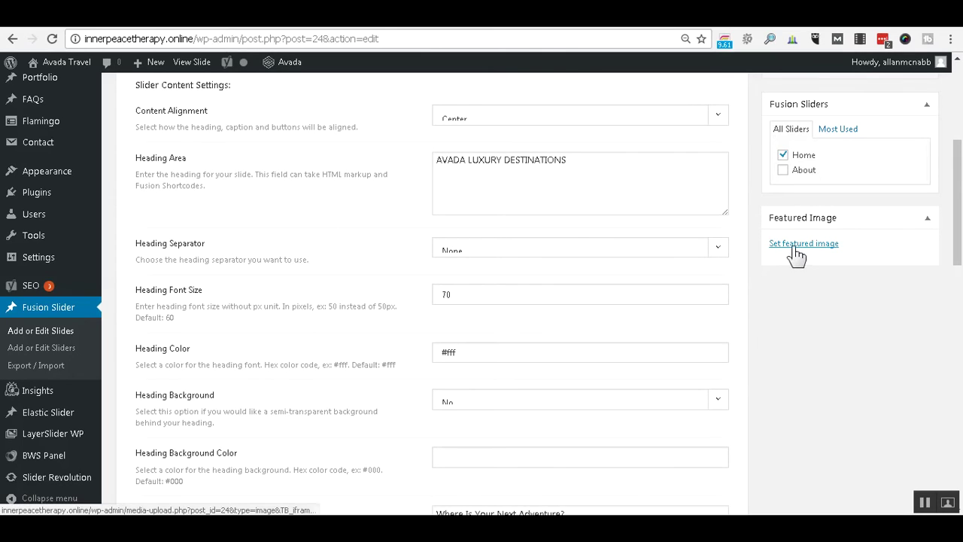
Make 783.jpg, the misty mountain-and-temples picture, the Home slide's featured image.
{"action": "left_click", "coordinate": [794, 246]}
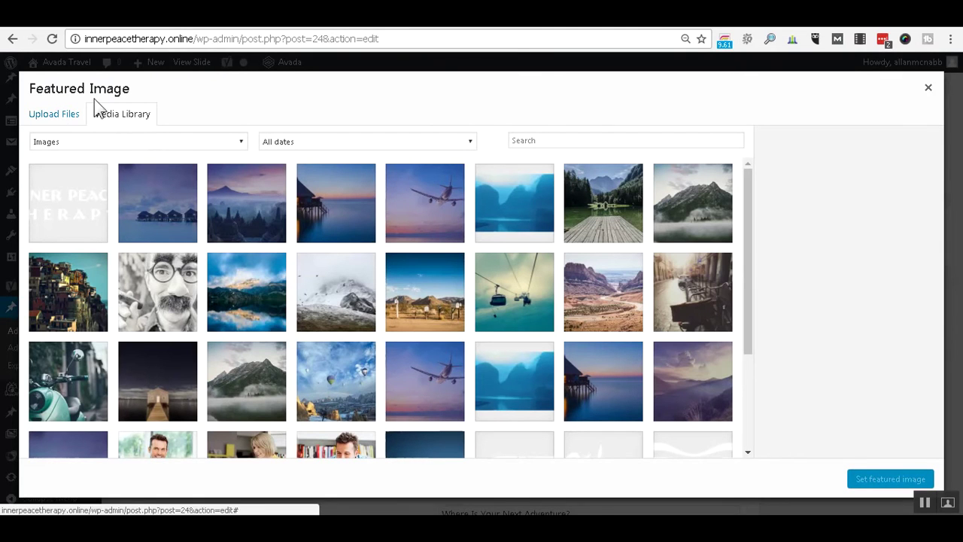
{"action": "left_click", "coordinate": [273, 216]}
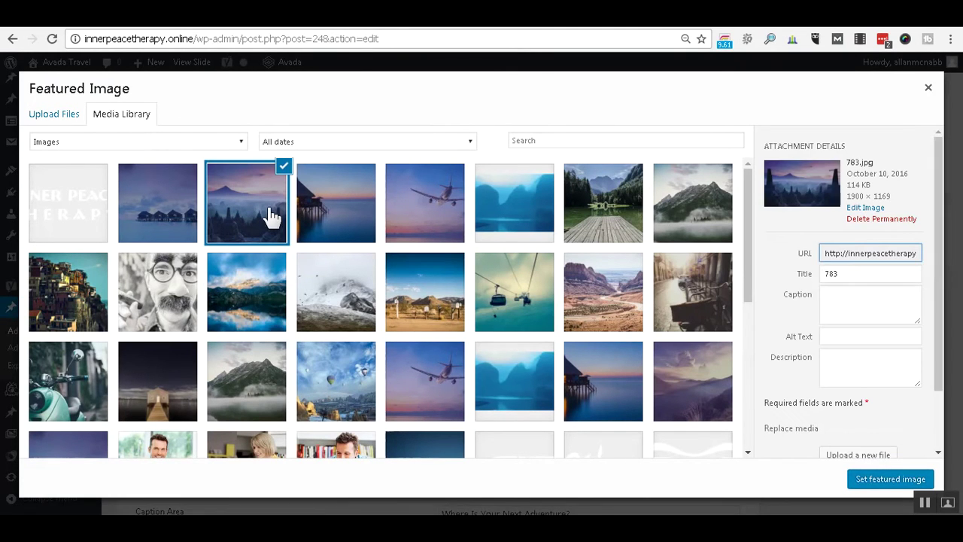
{"action": "left_click", "coordinate": [857, 467]}
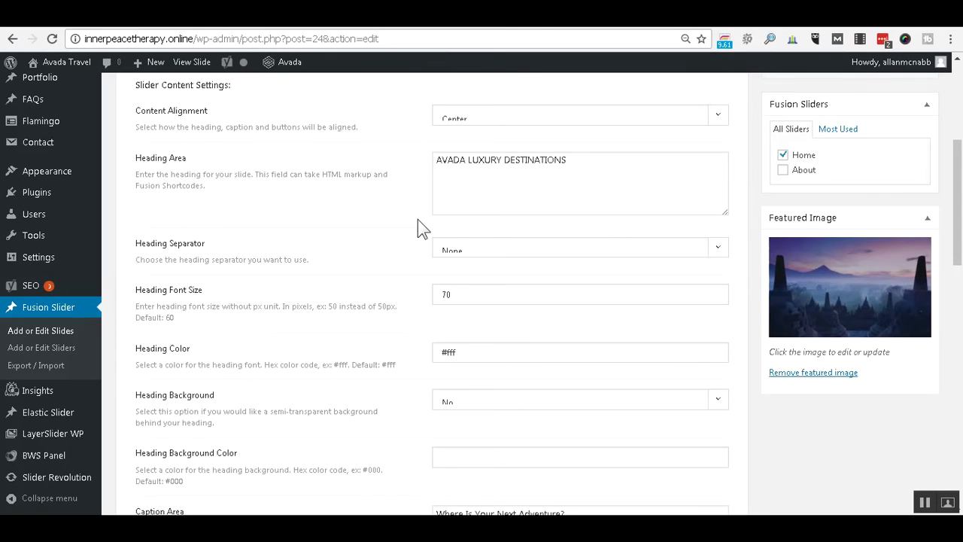
{"action": "scroll", "coordinate": [398, 246], "scroll_direction": "up", "scroll_amount": 4}
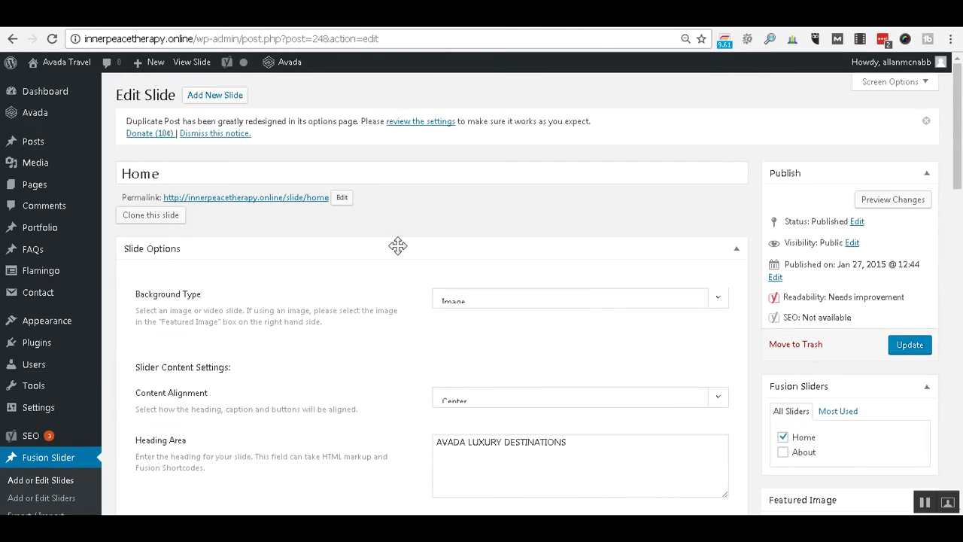
View 783.jpg's attachment details (1900 × 1169) in the Media Library, then open a new browser tab.
{"action": "mouse_move", "coordinate": [30, 101]}
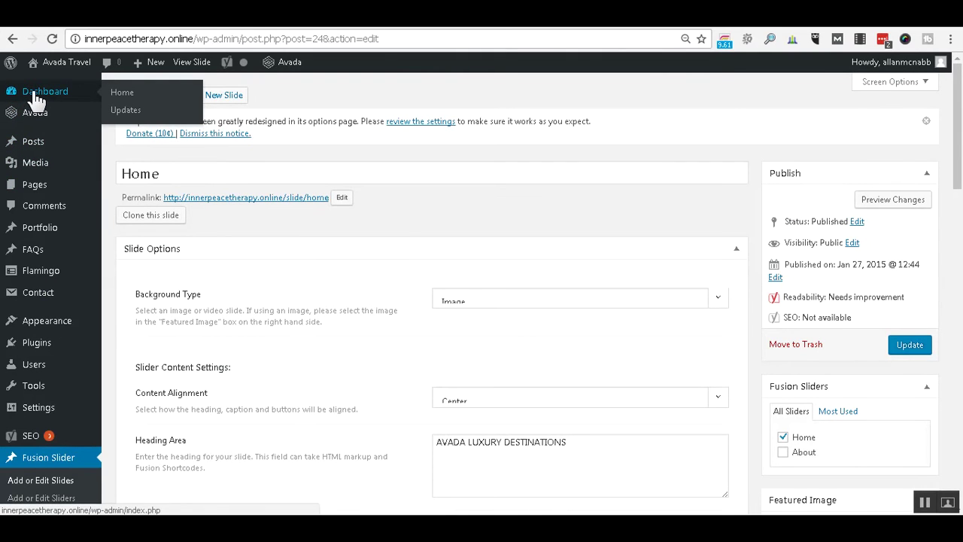
{"action": "left_click", "coordinate": [39, 167]}
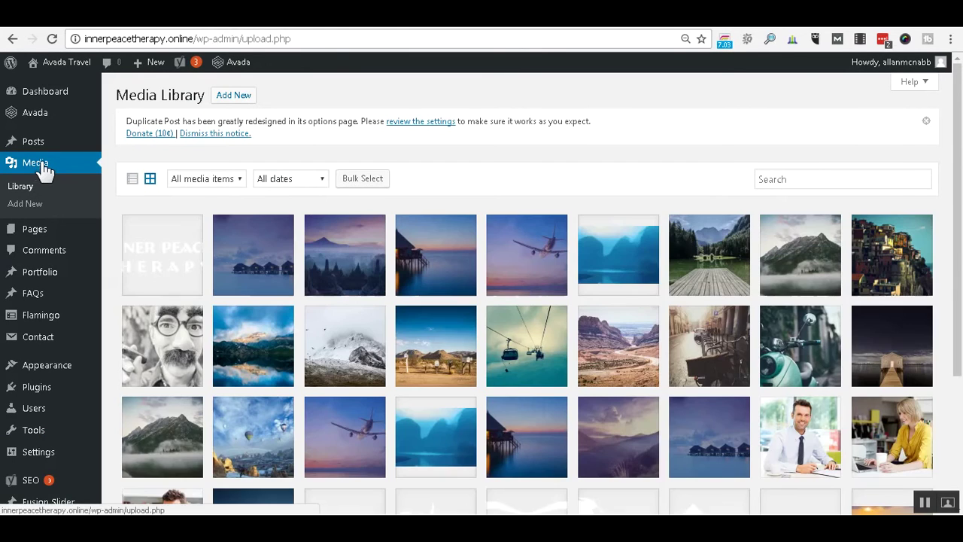
{"action": "left_click", "coordinate": [371, 250]}
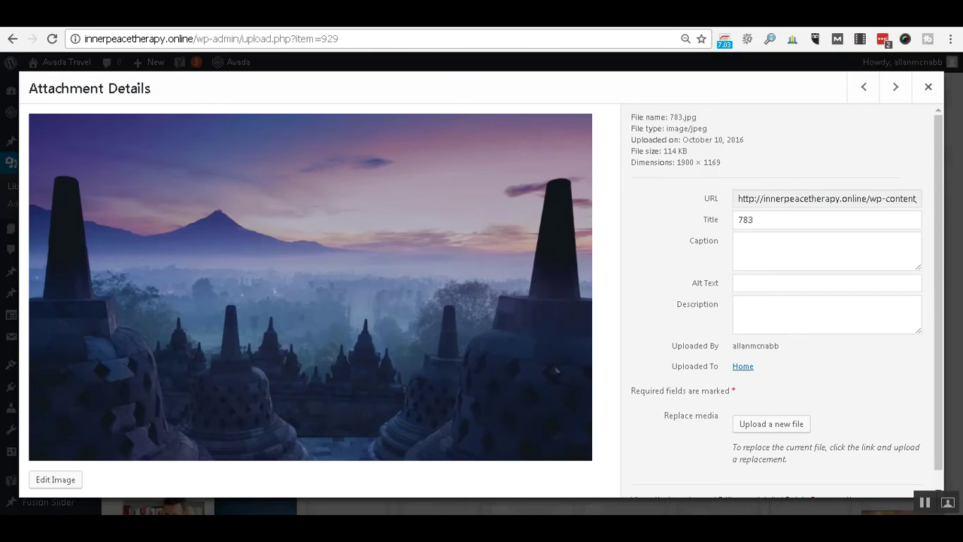
{"action": "key", "text": "ctrl+t"}
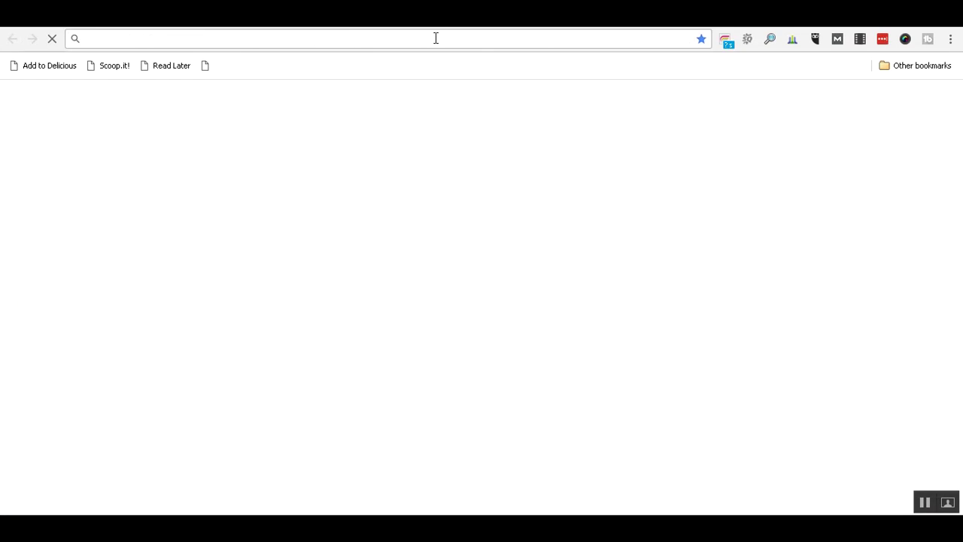
Load 123rf.com in the Chrome tab to reach the 123RF stock photo home page.
{"action": "type", "text": "123rf"}
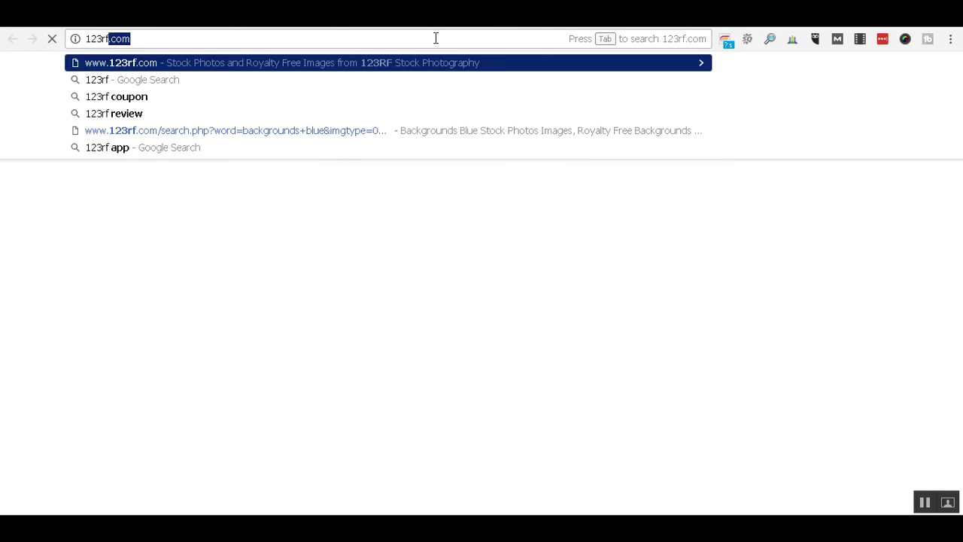
{"action": "type", "text": ".com"}
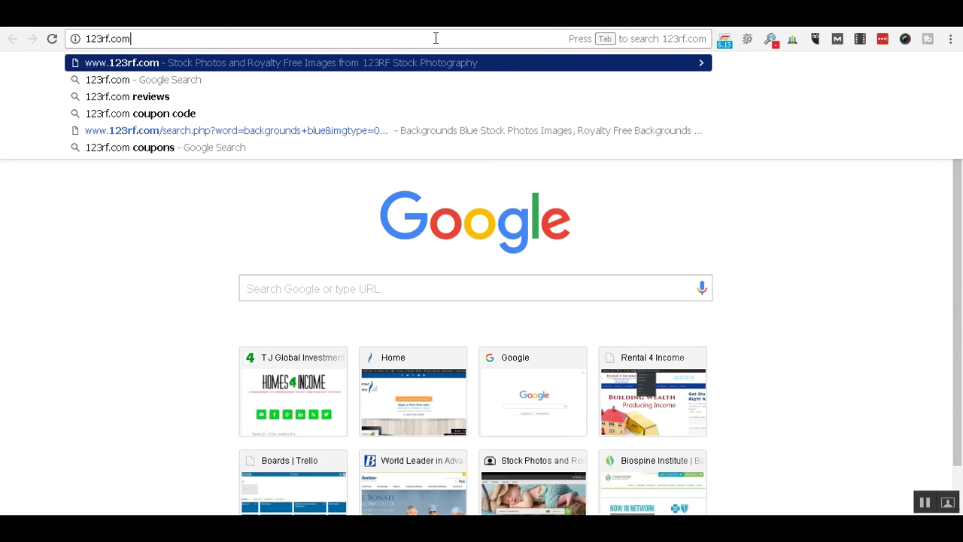
{"action": "key", "text": "Return"}
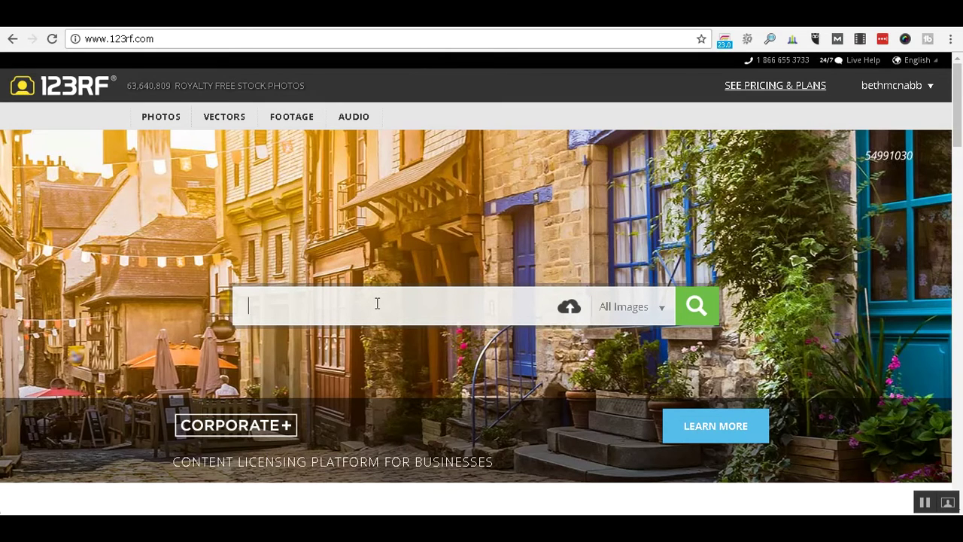
Search 123RF for 'florida' and open the Tampa downtown skyline photo's licence options.
{"action": "type", "text": "florida"}
{"action": "key", "text": "Return"}
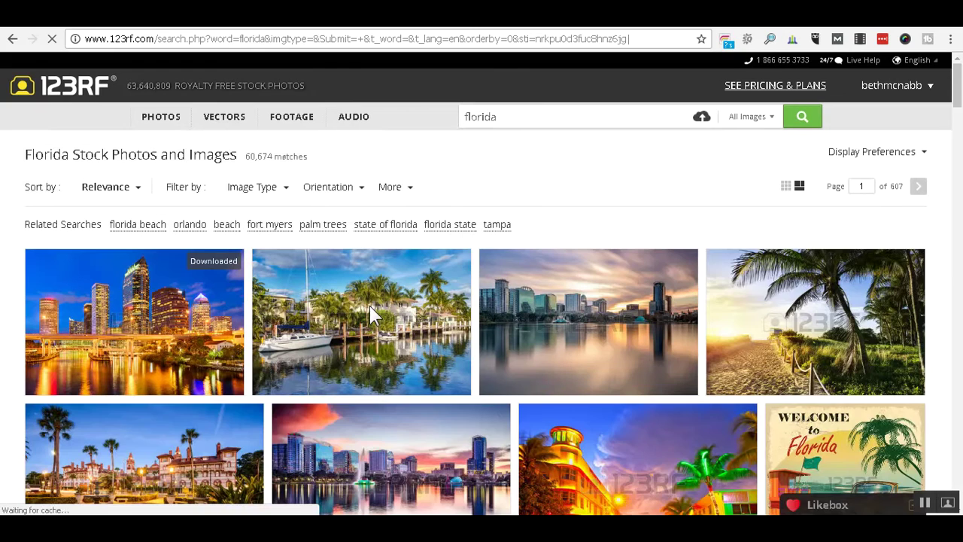
{"action": "left_click", "coordinate": [206, 327]}
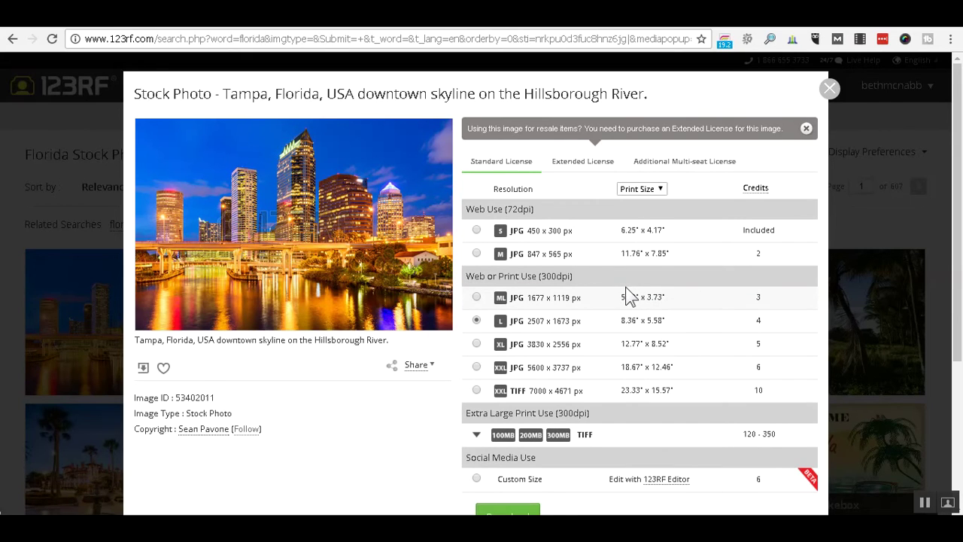
Pick the L 2507 x 1673 size for the Tampa skyline photo's standard licence.
{"action": "left_click", "coordinate": [476, 298]}
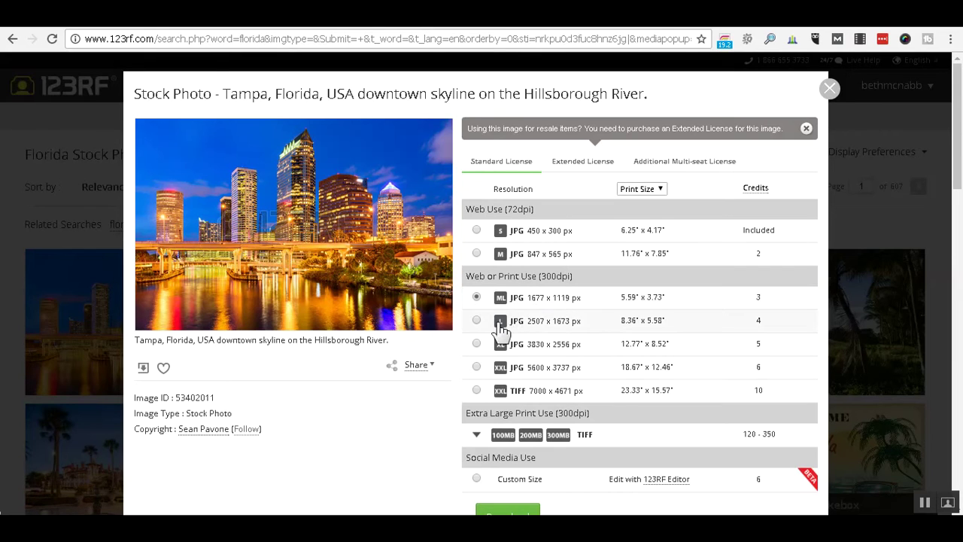
{"action": "left_click", "coordinate": [476, 321]}
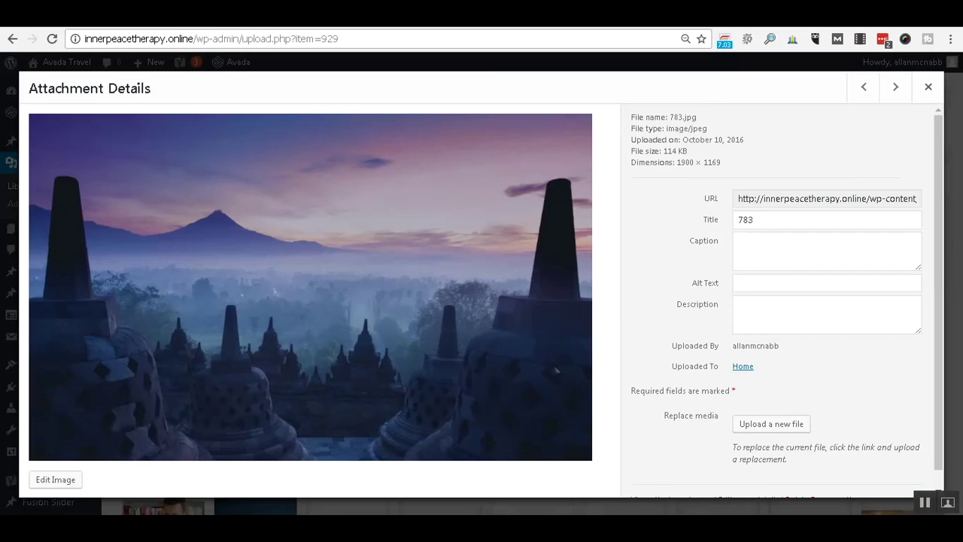
Close 783.jpg's details and open the Home slide from the Fusion Slider slides list.
{"action": "left_click", "coordinate": [927, 88]}
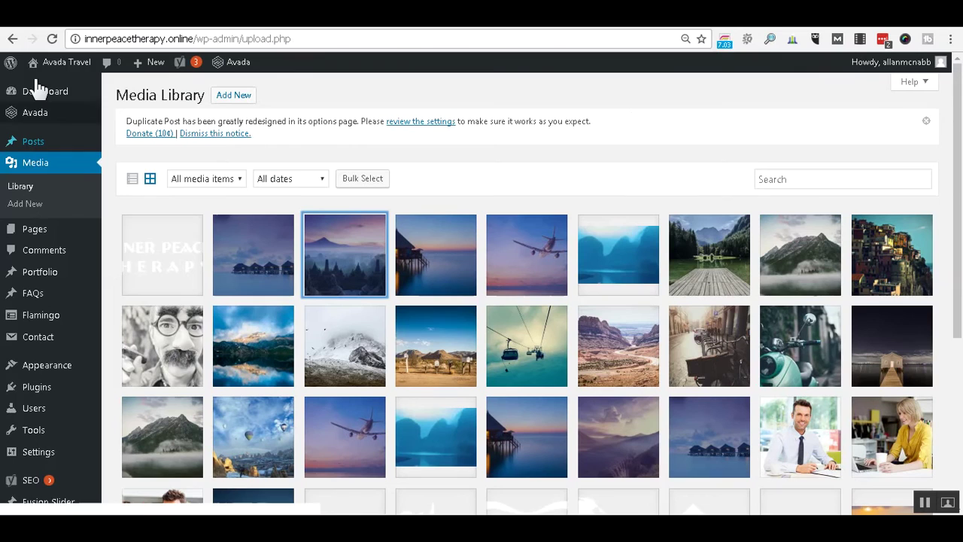
{"action": "left_click", "coordinate": [12, 39]}
{"action": "mouse_move", "coordinate": [89, 133]}
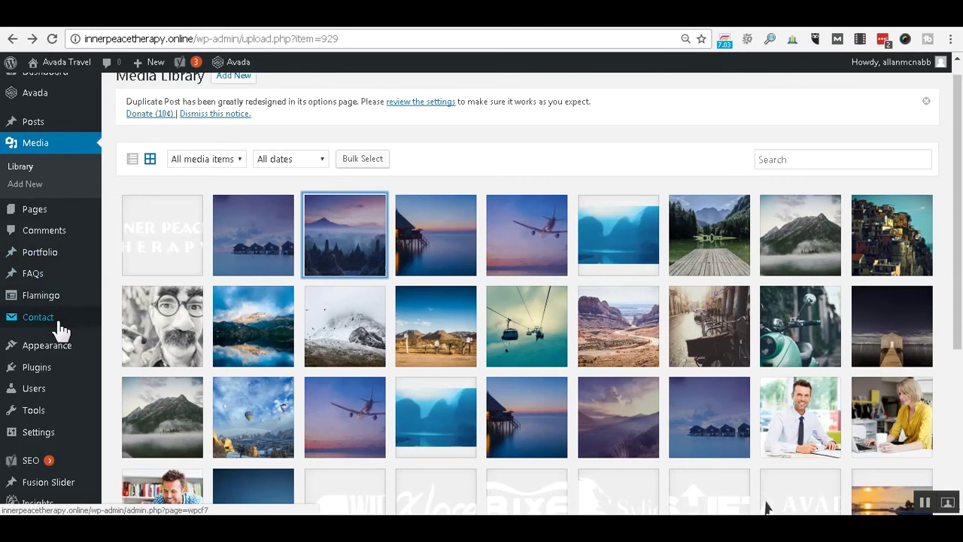
{"action": "mouse_move", "coordinate": [62, 331]}
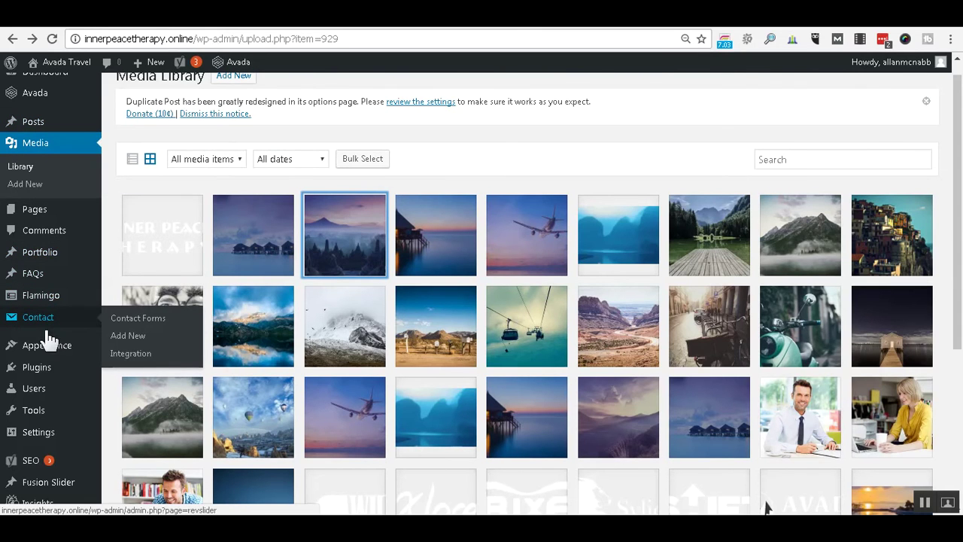
{"action": "scroll", "coordinate": [52, 335], "scroll_direction": "down", "scroll_amount": 4}
{"action": "mouse_move", "coordinate": [60, 227]}
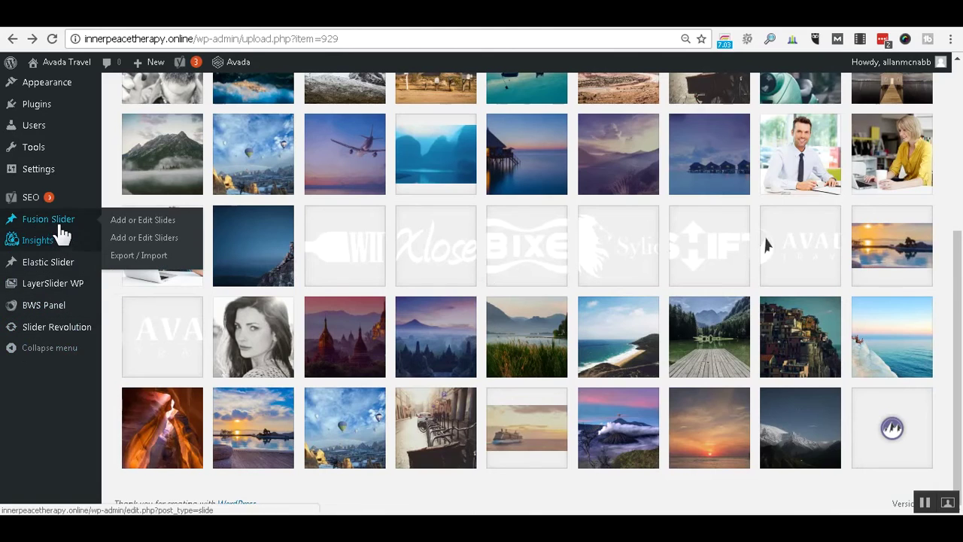
{"action": "left_click", "coordinate": [128, 223]}
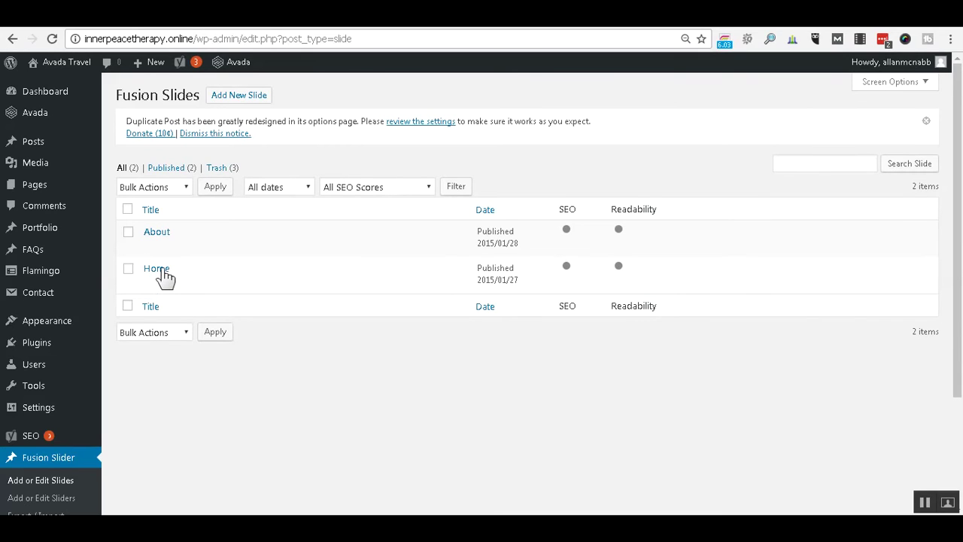
{"action": "left_click", "coordinate": [161, 271]}
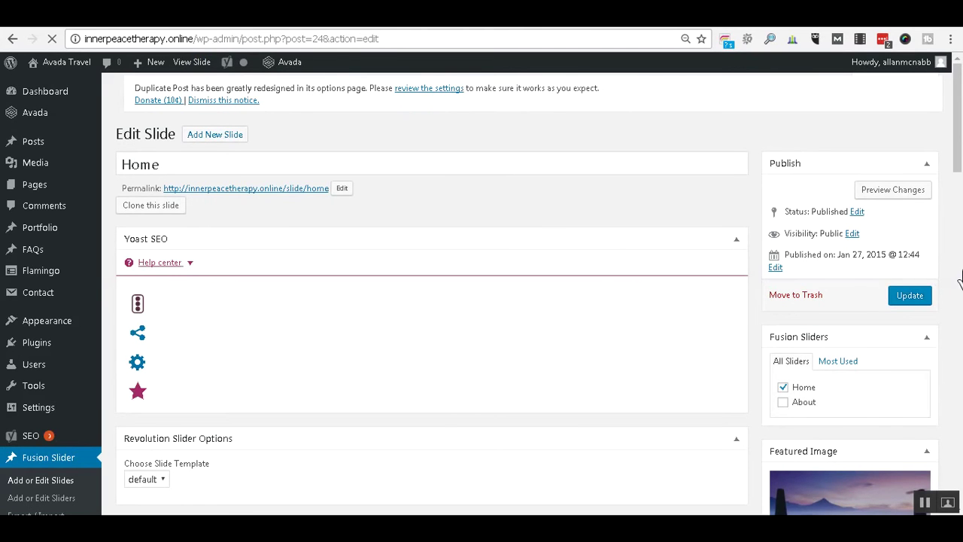
{"action": "scroll", "coordinate": [960, 284], "scroll_direction": "down", "scroll_amount": 3}
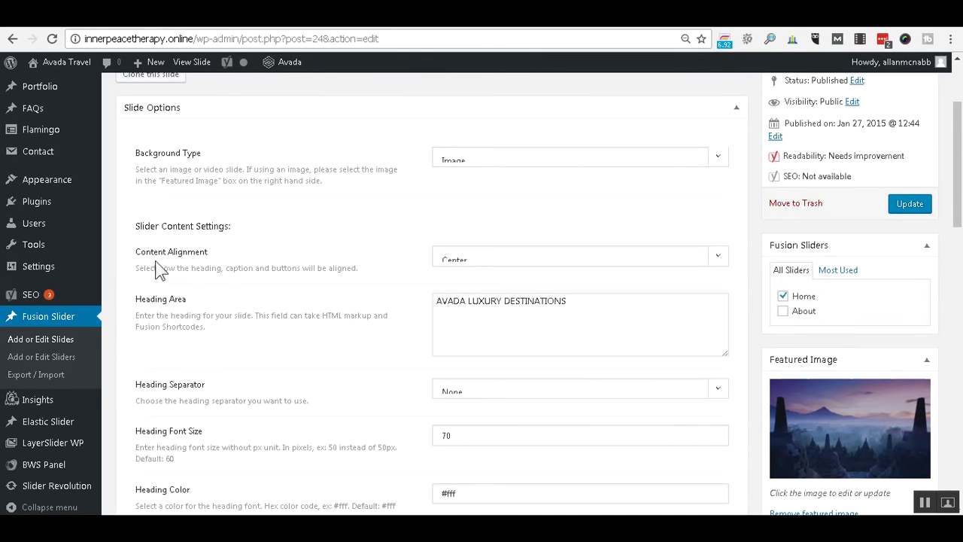
{"action": "left_click", "coordinate": [720, 259]}
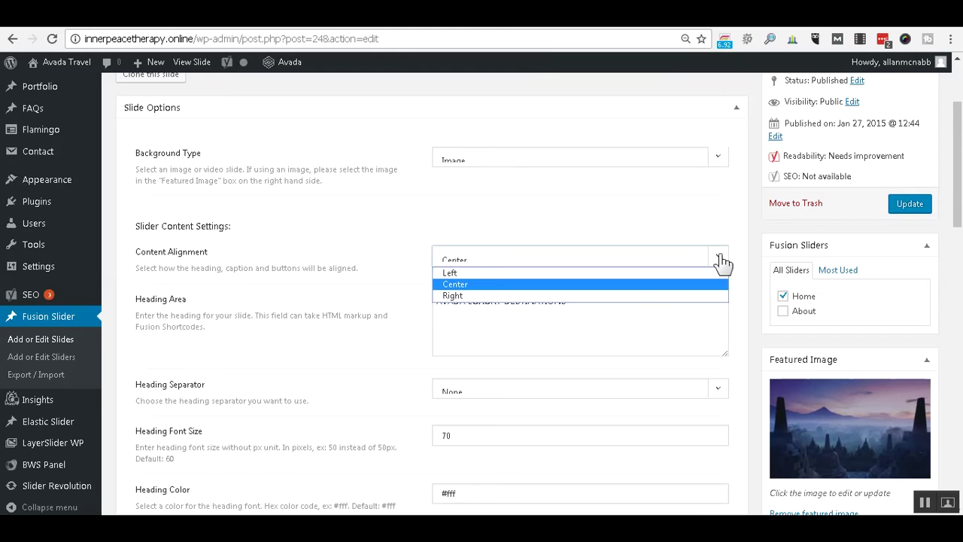
{"action": "left_click", "coordinate": [720, 260]}
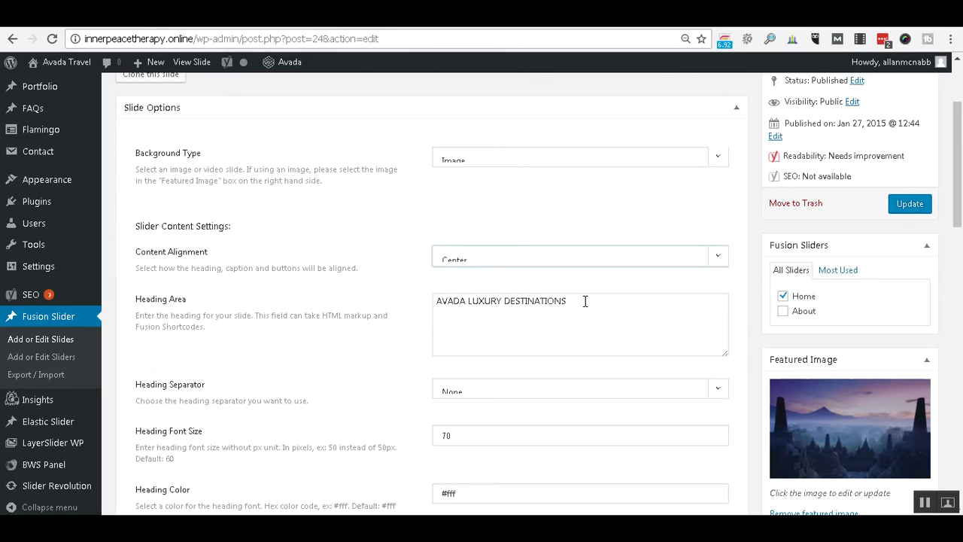
{"action": "scroll", "coordinate": [584, 301], "scroll_direction": "down", "scroll_amount": 2}
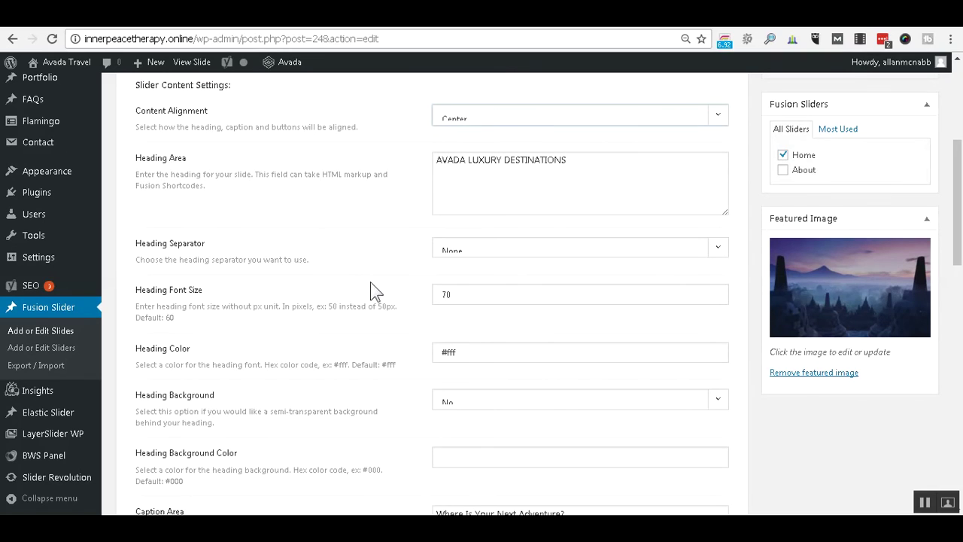
{"action": "scroll", "coordinate": [353, 288], "scroll_direction": "down", "scroll_amount": 2}
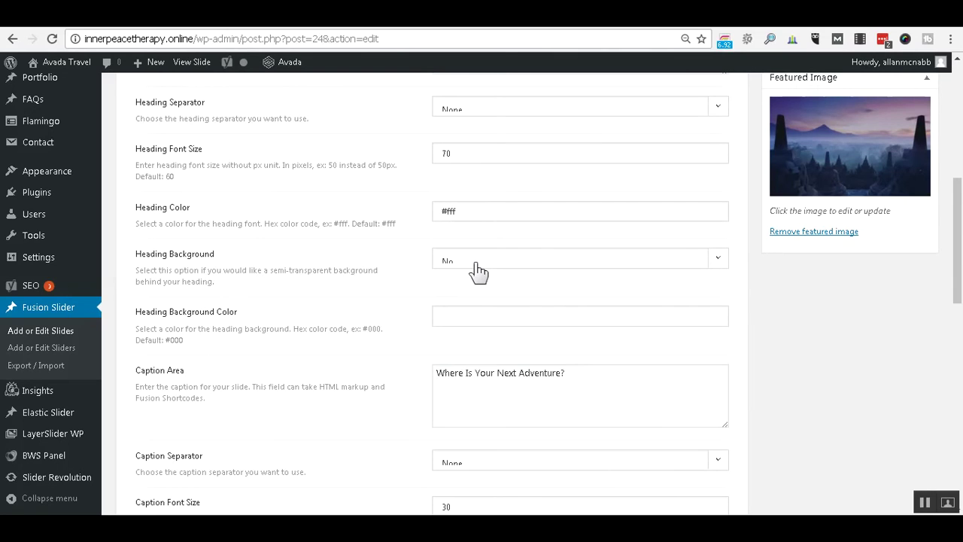
{"action": "scroll", "coordinate": [478, 271], "scroll_direction": "down", "scroll_amount": 1}
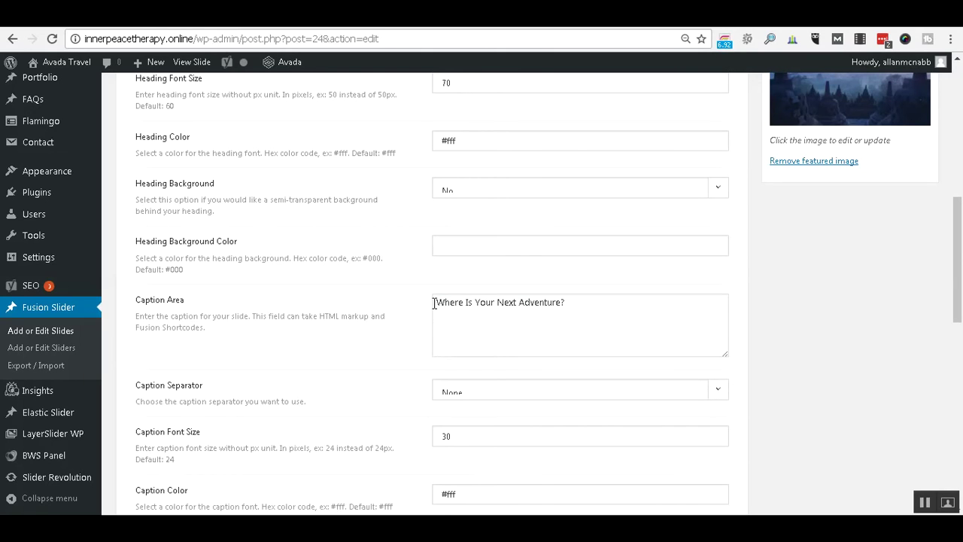
{"action": "scroll", "coordinate": [434, 303], "scroll_direction": "down", "scroll_amount": 3}
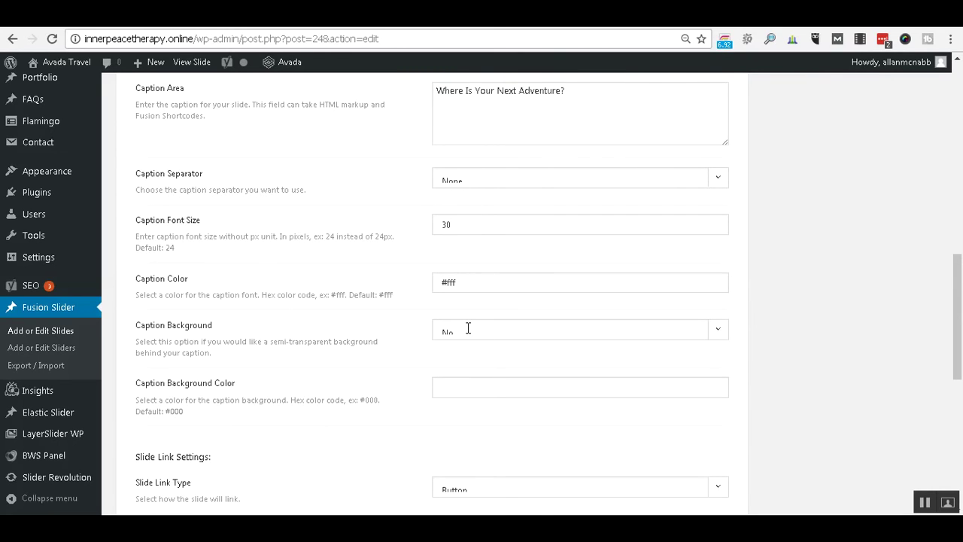
{"action": "scroll", "coordinate": [469, 331], "scroll_direction": "down", "scroll_amount": 3}
{"action": "scroll", "coordinate": [278, 324], "scroll_direction": "down", "scroll_amount": 1}
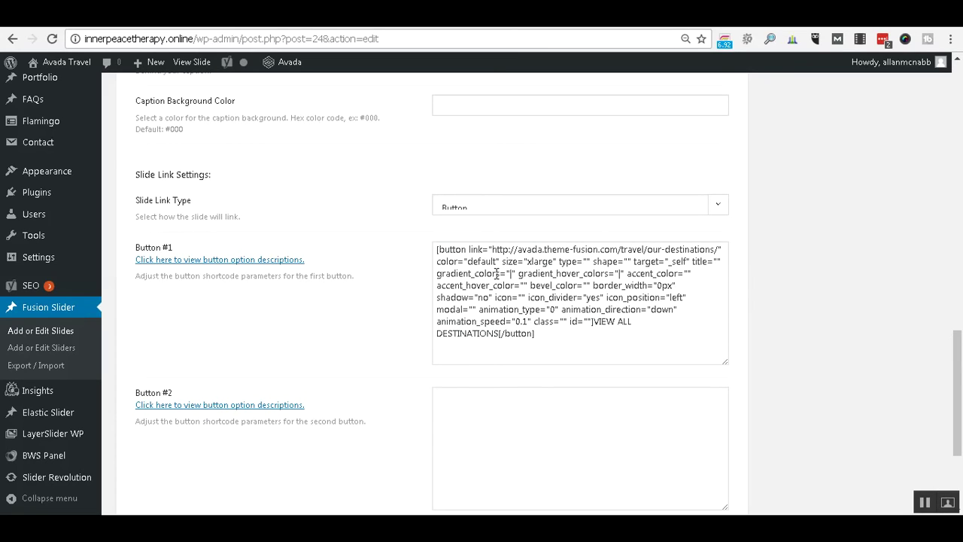
{"action": "left_click", "coordinate": [452, 247]}
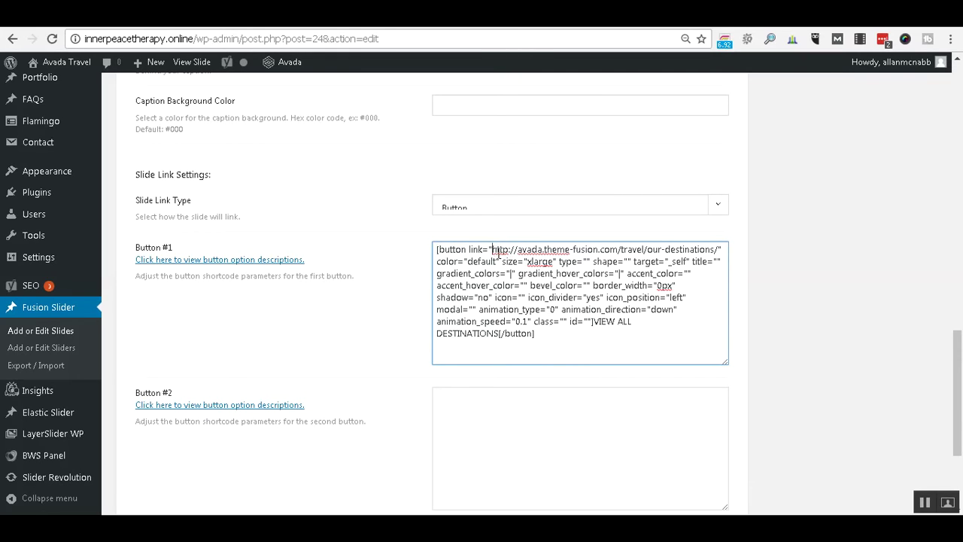
{"action": "left_click", "coordinate": [495, 253]}
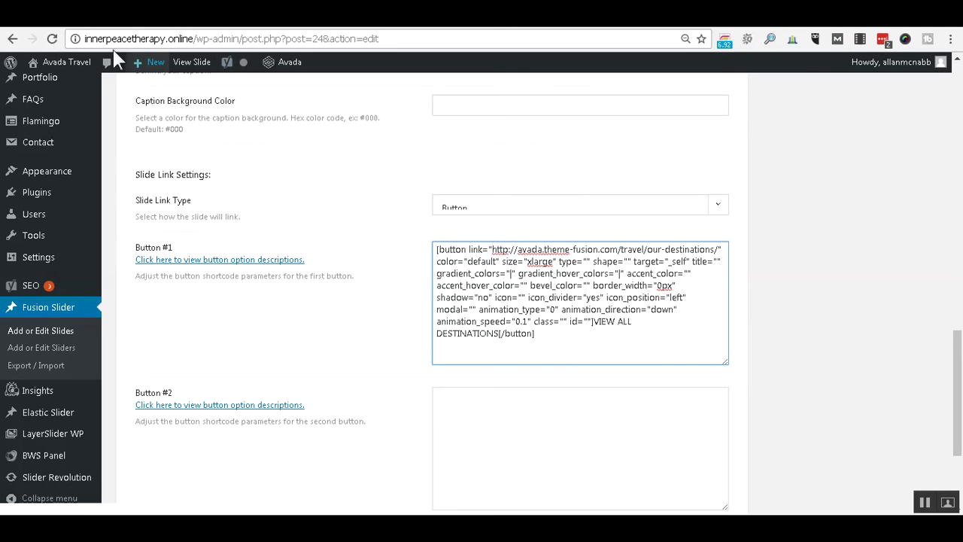
{"action": "left_click_drag", "start_coordinate": [85, 39], "coordinate": [185, 40]}
{"action": "key", "text": "ctrl+c"}
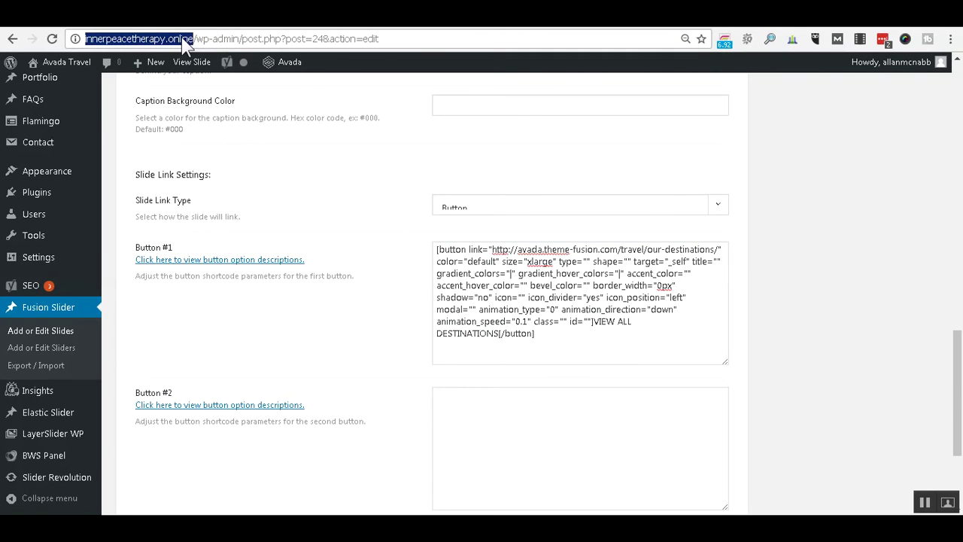
{"action": "left_click", "coordinate": [491, 249]}
{"action": "key", "text": "shift+Right"}
{"action": "key", "text": "shift+Right"}
{"action": "key", "text": "shift+Right"}
{"action": "key", "text": "shift+Right"}
{"action": "key", "text": "shift+Right"}
{"action": "key", "text": "shift+Right"}
{"action": "key", "text": "shift+Right"}
{"action": "key", "text": "shift+Right"}
{"action": "key", "text": "shift+Right"}
{"action": "key", "text": "shift+Right"}
{"action": "key", "text": "shift+Right"}
{"action": "key", "text": "shift+Right"}
{"action": "key", "text": "shift+Right"}
{"action": "key", "text": "shift+Right"}
{"action": "key", "text": "shift+Right"}
{"action": "key", "text": "shift+Right"}
{"action": "key", "text": "shift+Right"}
{"action": "key", "text": "shift+Right"}
{"action": "key", "text": "shift+Right"}
{"action": "key", "text": "shift+Right"}
{"action": "key", "text": "shift+Right"}
{"action": "key", "text": "shift+Right"}
{"action": "key", "text": "shift+Right"}
{"action": "key", "text": "shift+Right"}
{"action": "key", "text": "shift+Right"}
{"action": "key", "text": "shift+Right"}
{"action": "key", "text": "shift+Right"}
{"action": "key", "text": "shift+Right"}
{"action": "key", "text": "ctrl+v"}
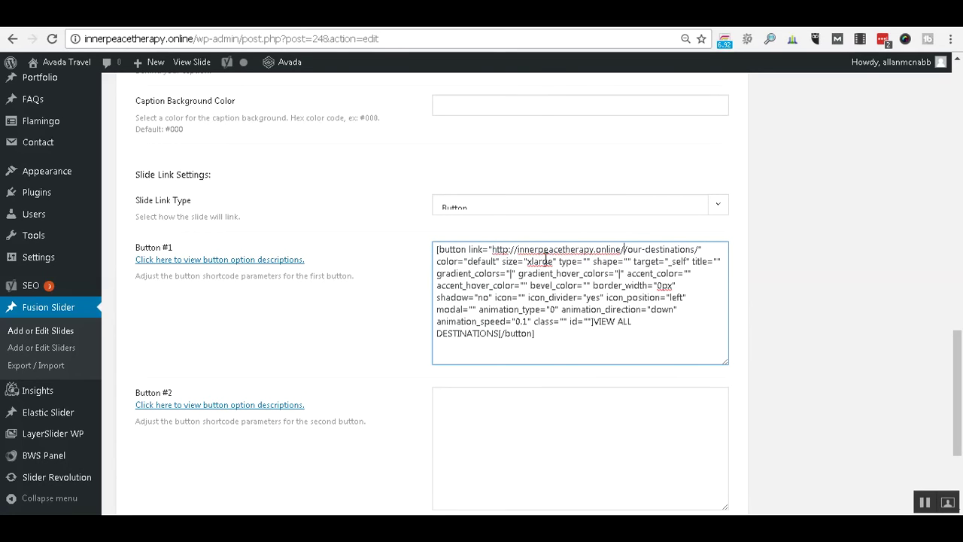
{"action": "type", "text": "co"}
{"action": "type", "text": "ntact"}
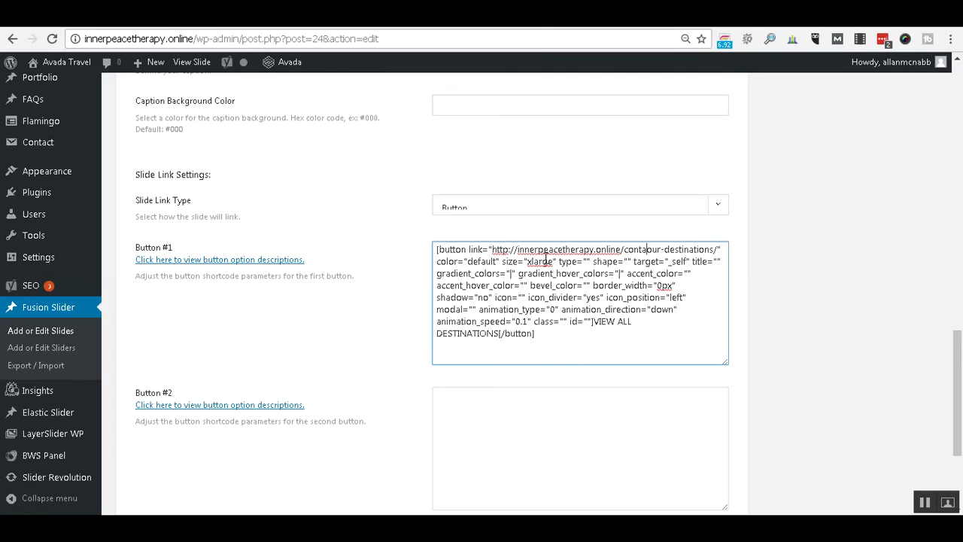
{"action": "key", "text": "shift+Right"}
{"action": "key", "text": "shift+Right"}
{"action": "key", "text": "shift+Right"}
{"action": "key", "text": "shift+Right"}
{"action": "key", "text": "shift+Right"}
{"action": "key", "text": "shift+Right"}
{"action": "key", "text": "shift+Right"}
{"action": "key", "text": "shift+Right"}
{"action": "key", "text": "shift+Right"}
{"action": "key", "text": "shift+Right"}
{"action": "key", "text": "shift+Right"}
{"action": "key", "text": "shift+Right"}
{"action": "key", "text": "shift+Right"}
{"action": "key", "text": "shift+Right"}
{"action": "key", "text": "shift+Right"}
{"action": "key", "text": "shift+Right"}
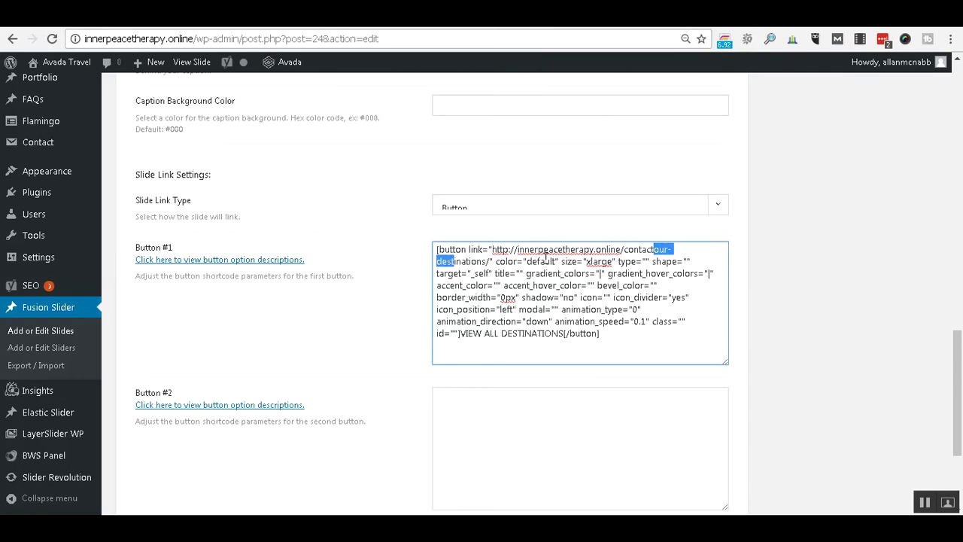
{"action": "key", "text": "shift+Right"}
{"action": "key", "text": "Delete"}
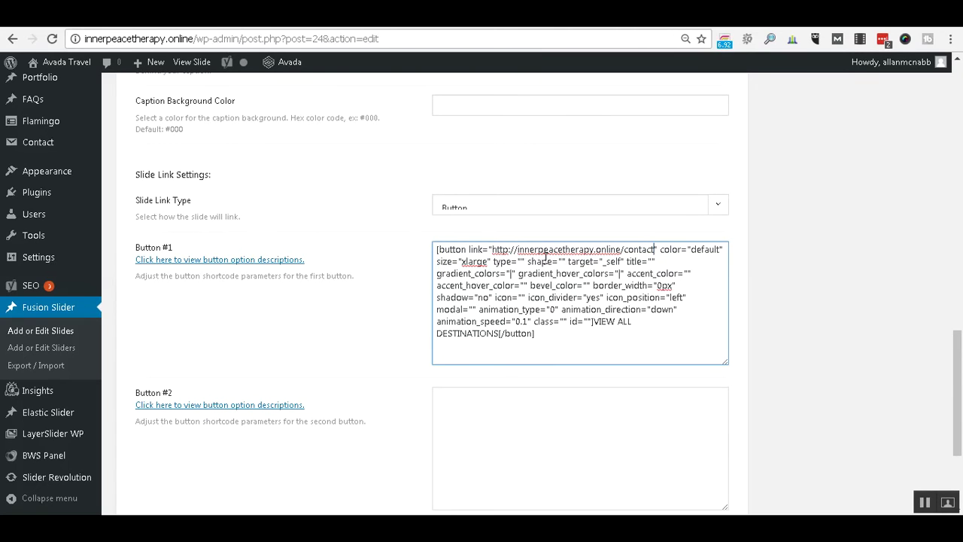
Replace the button label VIEW ALL DESTINATIONS with CONTACT US!
{"action": "key", "text": "Down"}
{"action": "key", "text": "Down"}
{"action": "key", "text": "Down"}
{"action": "key", "text": "Down"}
{"action": "key", "text": "Down"}
{"action": "key", "text": "Left"}
{"action": "key", "text": "Left"}
{"action": "key", "text": "Left"}
{"action": "key", "text": "Left"}
{"action": "key", "text": "Left"}
{"action": "key", "text": "Left"}
{"action": "key", "text": "Left"}
{"action": "key", "text": "Left"}
{"action": "type", "text": "Contact Us"}
{"action": "key", "text": "BackSpace"}
{"action": "type", "text": "S"}
{"action": "key", "text": "BackSpace"}
{"action": "type", "text": "ONTACT USB"}
{"action": "key", "text": "BackSpace"}
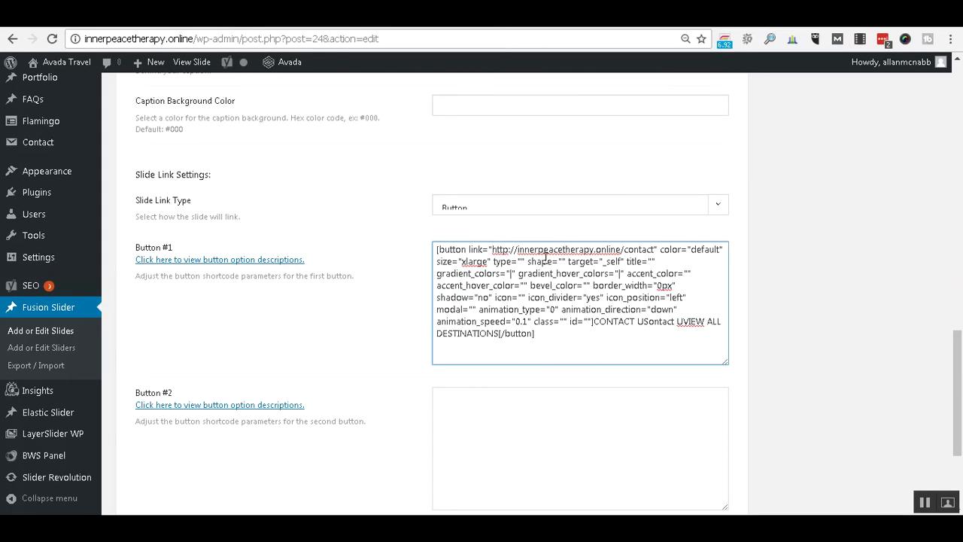
{"action": "type", "text": "!"}
{"action": "key", "text": "shift+Down"}
{"action": "key", "text": "shift+Left"}
{"action": "key", "text": "shift+Left"}
{"action": "key", "text": "shift+Left"}
{"action": "key", "text": "shift+Left"}
{"action": "key", "text": "shift+Left"}
{"action": "key", "text": "shift+Left"}
{"action": "key", "text": "shift+Left"}
{"action": "key", "text": "shift+Left"}
{"action": "key", "text": "shift+Left"}
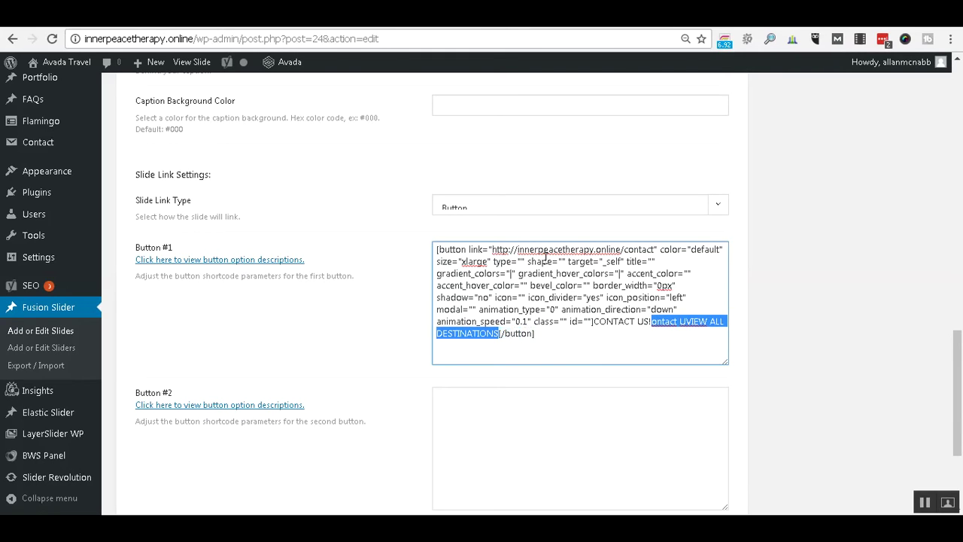
{"action": "key", "text": "Delete"}
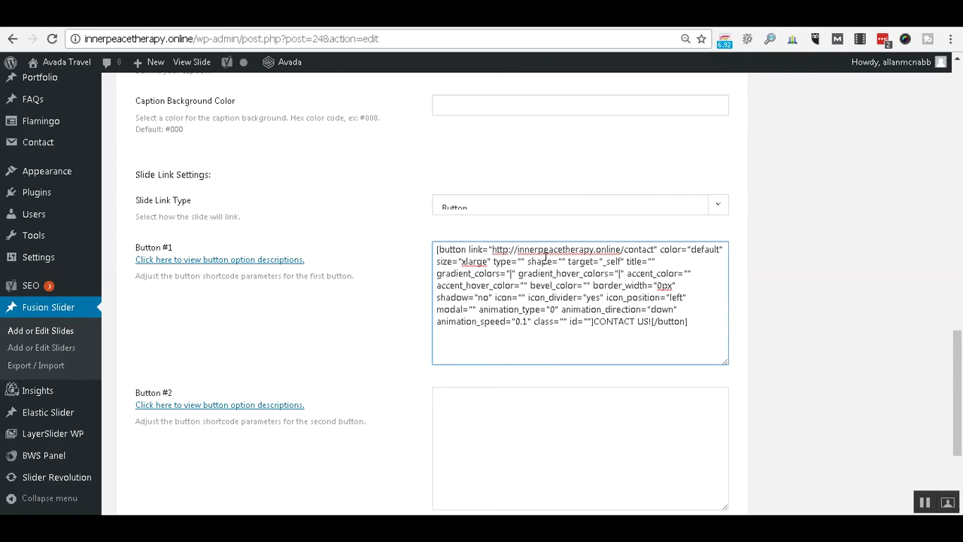
{"action": "scroll", "coordinate": [706, 269], "scroll_direction": "down", "scroll_amount": 2}
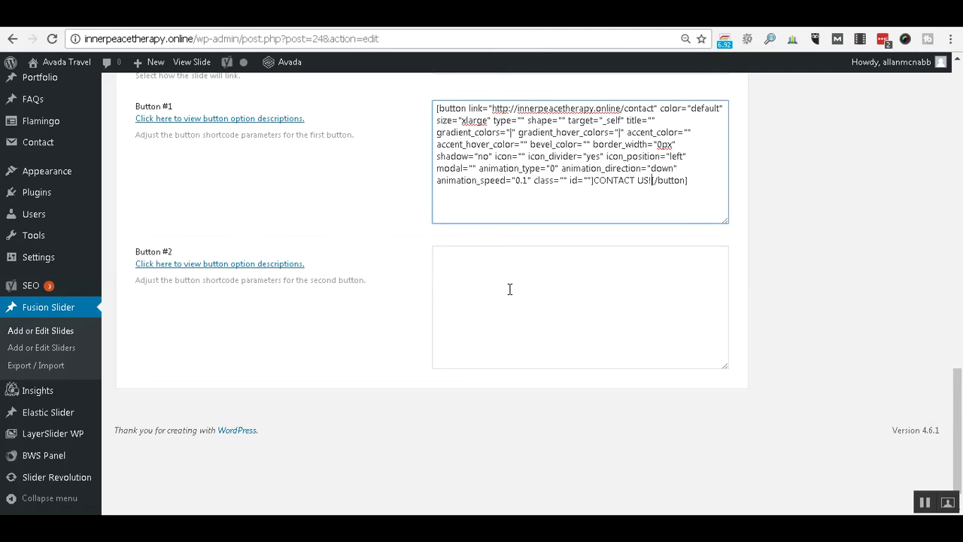
Update the Home slide and switch to the tab showing the live homepage.
{"action": "scroll", "coordinate": [829, 207], "scroll_direction": "up", "scroll_amount": 15}
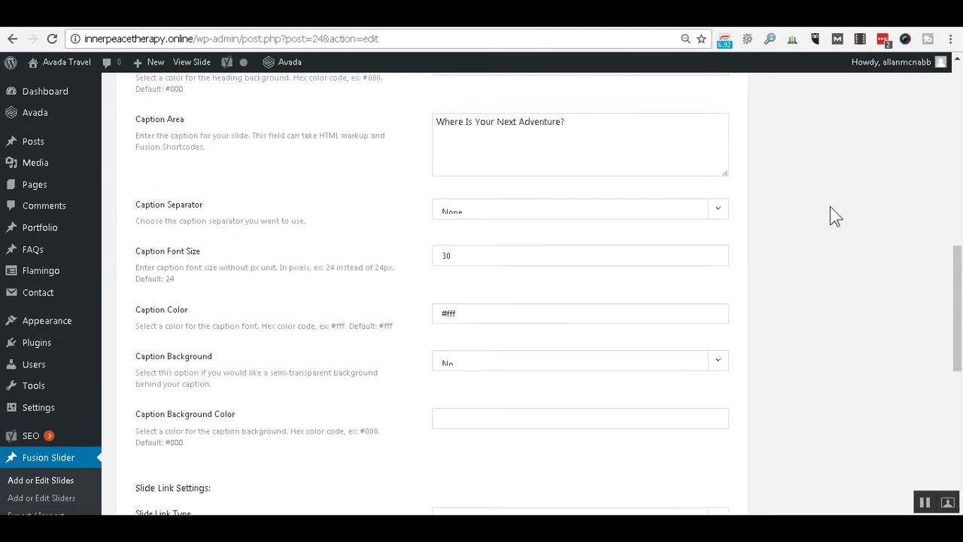
{"action": "scroll", "coordinate": [829, 206], "scroll_direction": "up", "scroll_amount": 3}
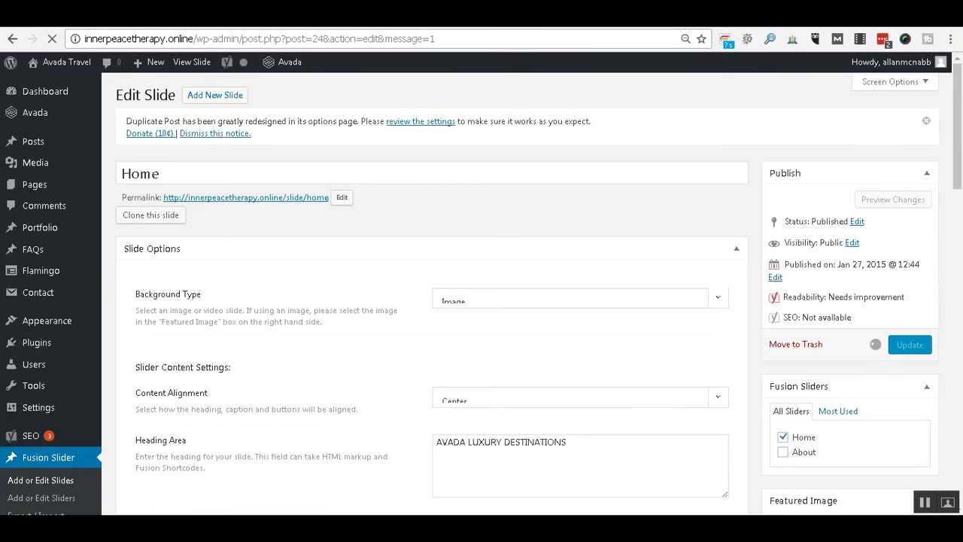
{"action": "key", "text": "ctrl+Tab"}
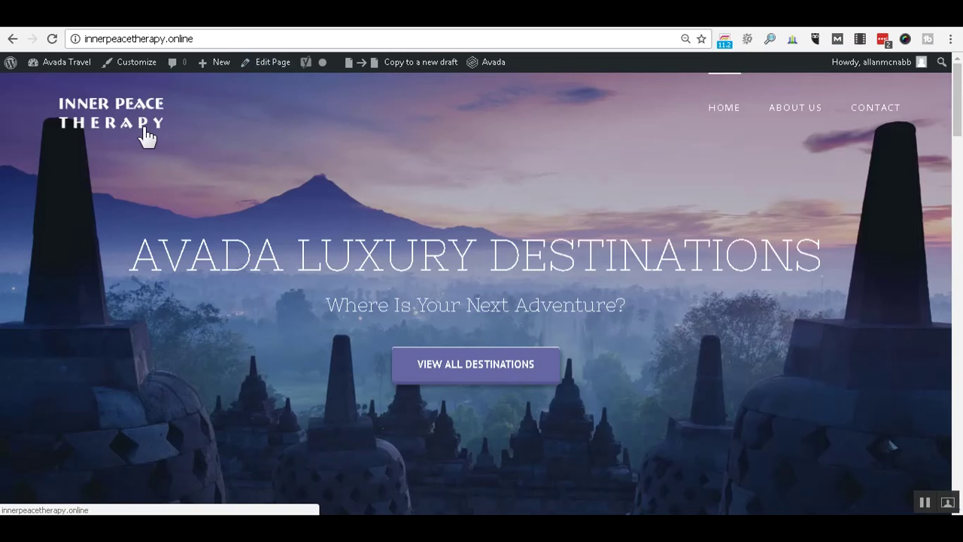
Reload the live homepage and scroll through it to confirm the CONTACT US! slider button.
{"action": "left_click", "coordinate": [52, 40]}
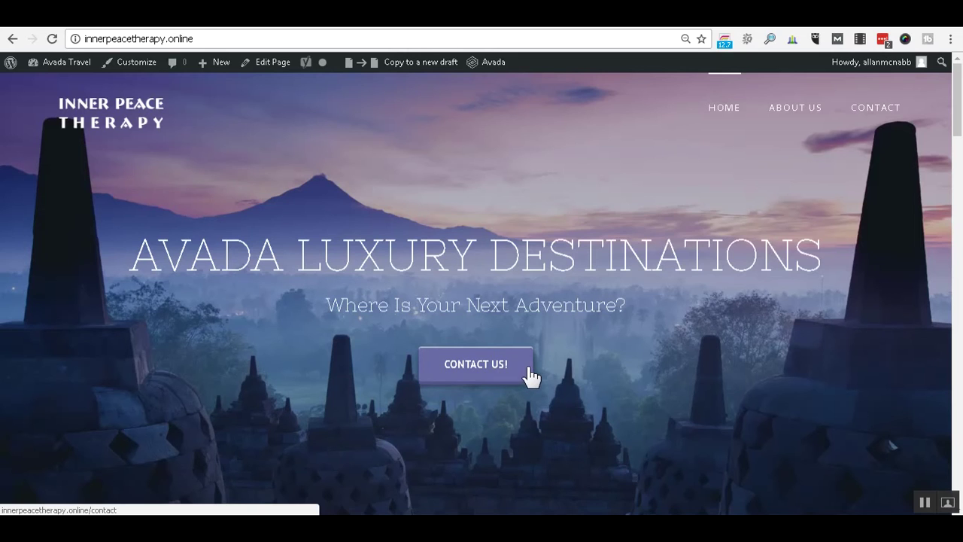
{"action": "scroll", "coordinate": [614, 296], "scroll_direction": "down", "scroll_amount": 3}
{"action": "scroll", "coordinate": [615, 297], "scroll_direction": "down", "scroll_amount": 3}
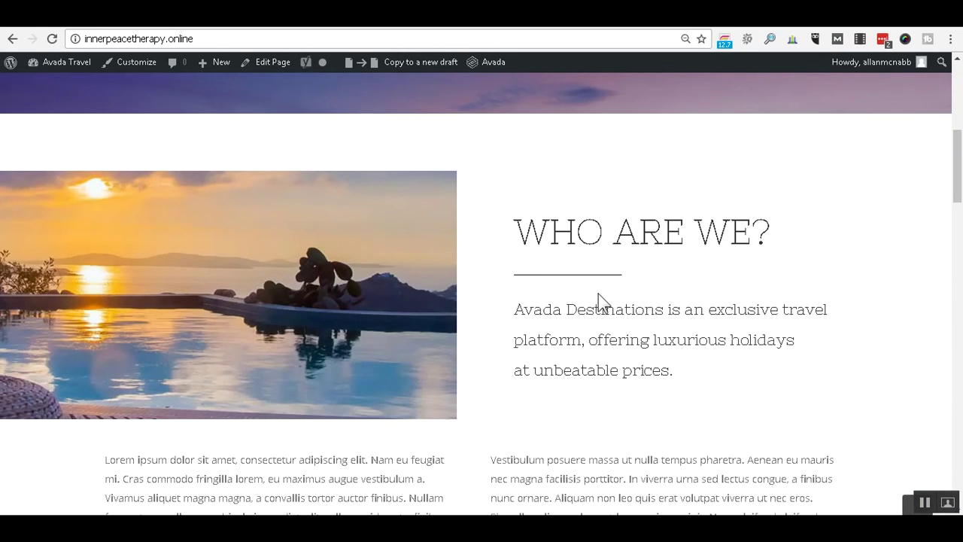
{"action": "scroll", "coordinate": [399, 265], "scroll_direction": "down", "scroll_amount": 3}
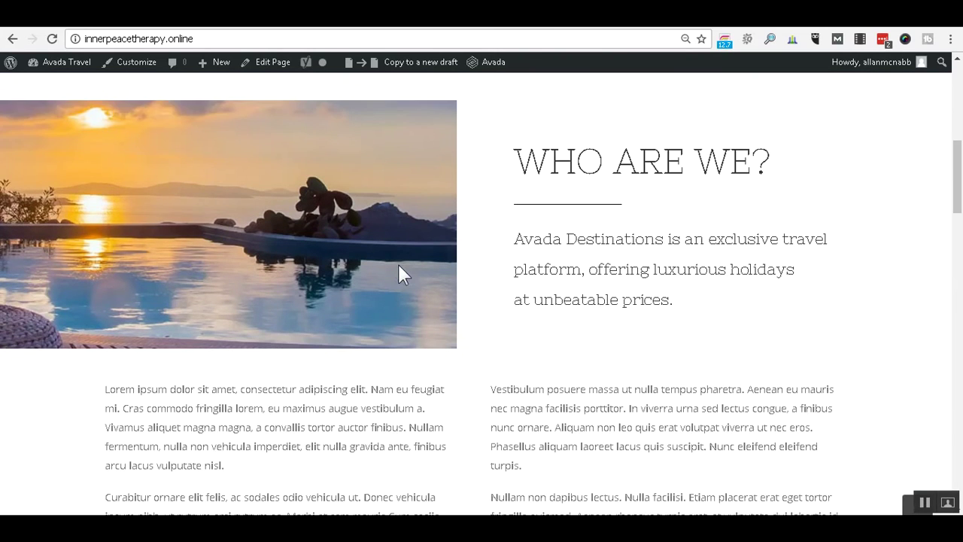
{"action": "scroll", "coordinate": [403, 263], "scroll_direction": "down", "scroll_amount": 3}
{"action": "scroll", "coordinate": [403, 262], "scroll_direction": "down", "scroll_amount": 3}
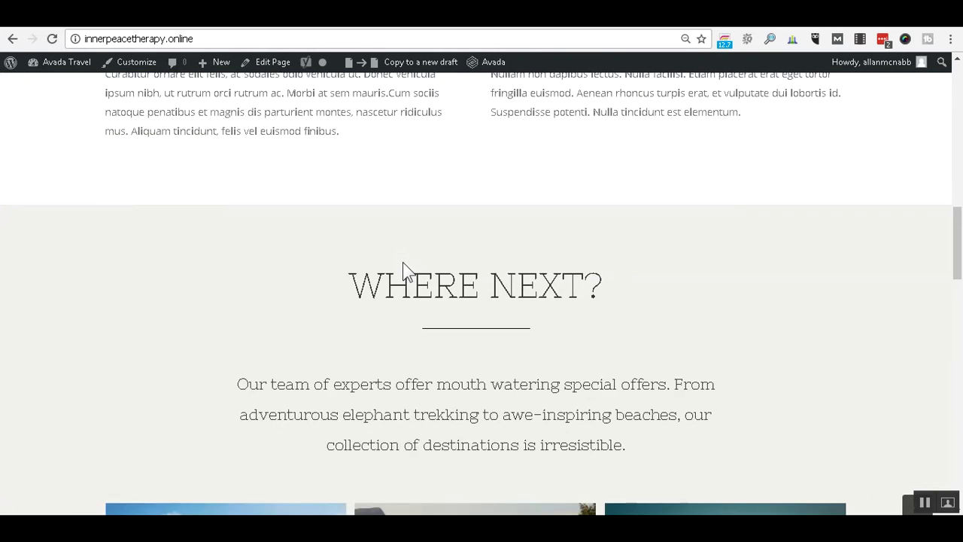
{"action": "scroll", "coordinate": [402, 262], "scroll_direction": "down", "scroll_amount": 3}
{"action": "scroll", "coordinate": [402, 263], "scroll_direction": "down", "scroll_amount": 5}
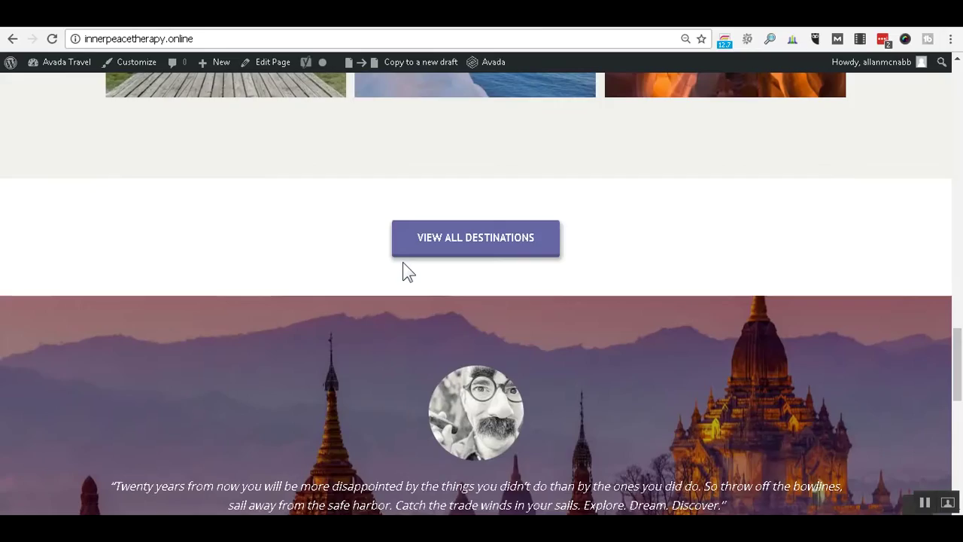
{"action": "scroll", "coordinate": [402, 263], "scroll_direction": "down", "scroll_amount": 4}
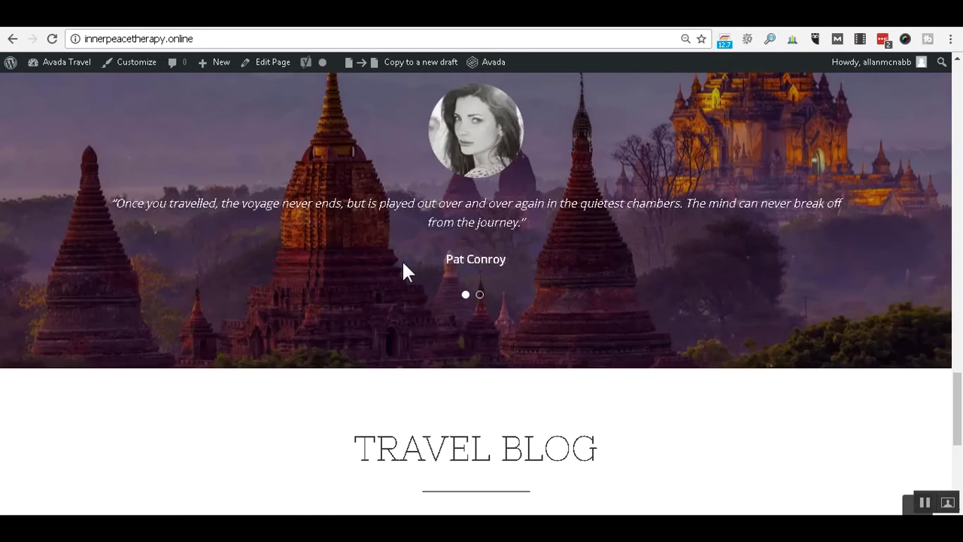
{"action": "scroll", "coordinate": [403, 264], "scroll_direction": "down", "scroll_amount": 4}
{"action": "scroll", "coordinate": [403, 264], "scroll_direction": "up", "scroll_amount": 4}
{"action": "scroll", "coordinate": [403, 265], "scroll_direction": "up", "scroll_amount": 5}
{"action": "scroll", "coordinate": [404, 265], "scroll_direction": "up", "scroll_amount": 5}
{"action": "scroll", "coordinate": [403, 265], "scroll_direction": "up", "scroll_amount": 10}
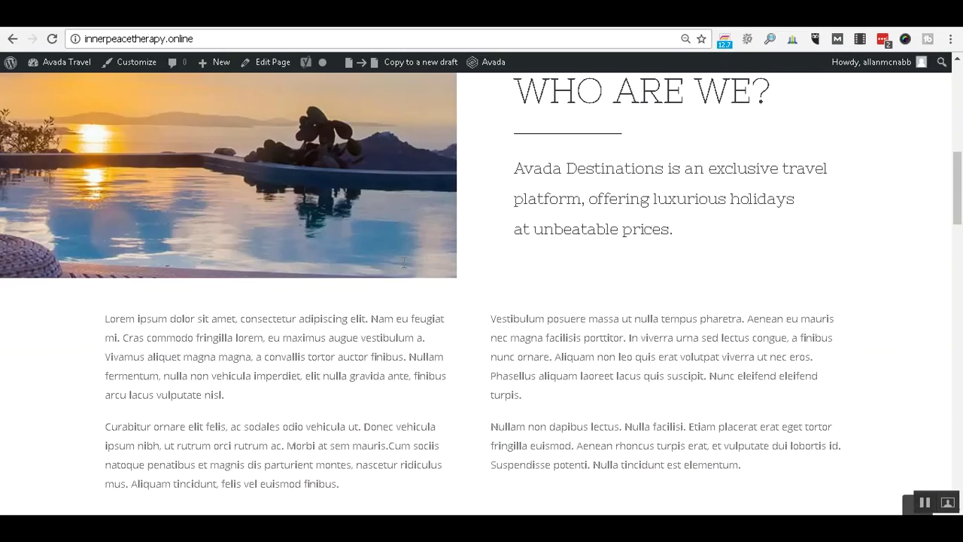
{"action": "scroll", "coordinate": [403, 261], "scroll_direction": "down", "scroll_amount": 3}
{"action": "scroll", "coordinate": [404, 261], "scroll_direction": "down", "scroll_amount": 1}
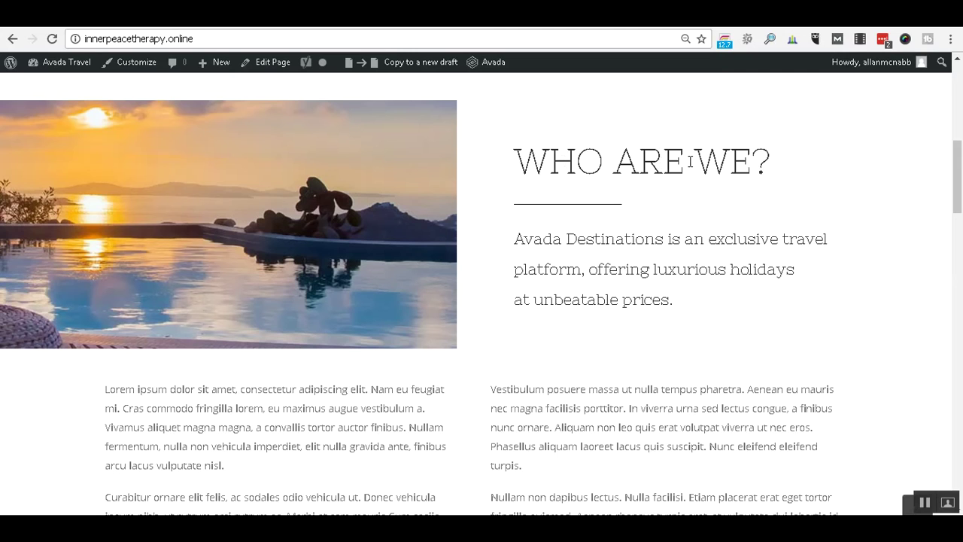
{"action": "scroll", "coordinate": [684, 221], "scroll_direction": "down", "scroll_amount": 2}
{"action": "scroll", "coordinate": [625, 91], "scroll_direction": "up", "scroll_amount": 1}
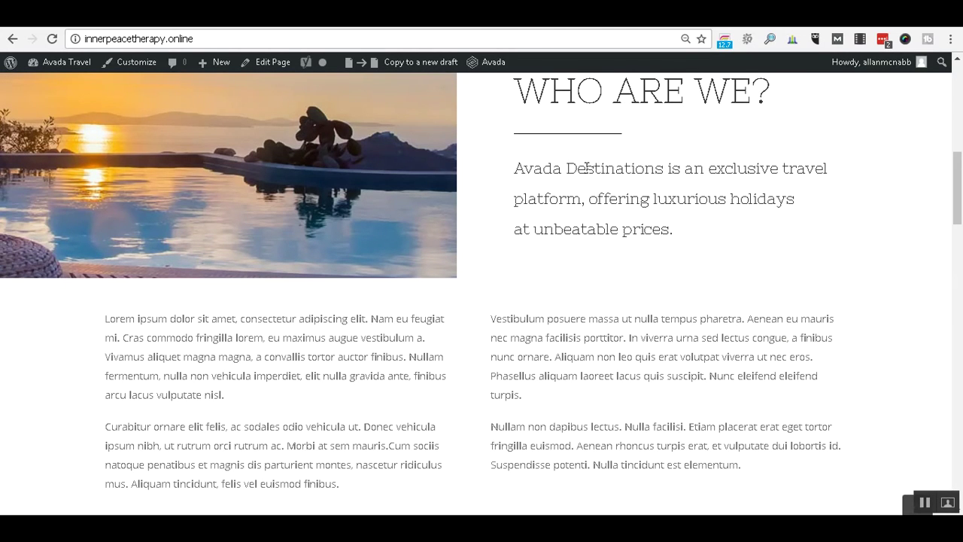
{"action": "scroll", "coordinate": [584, 172], "scroll_direction": "down", "scroll_amount": 1}
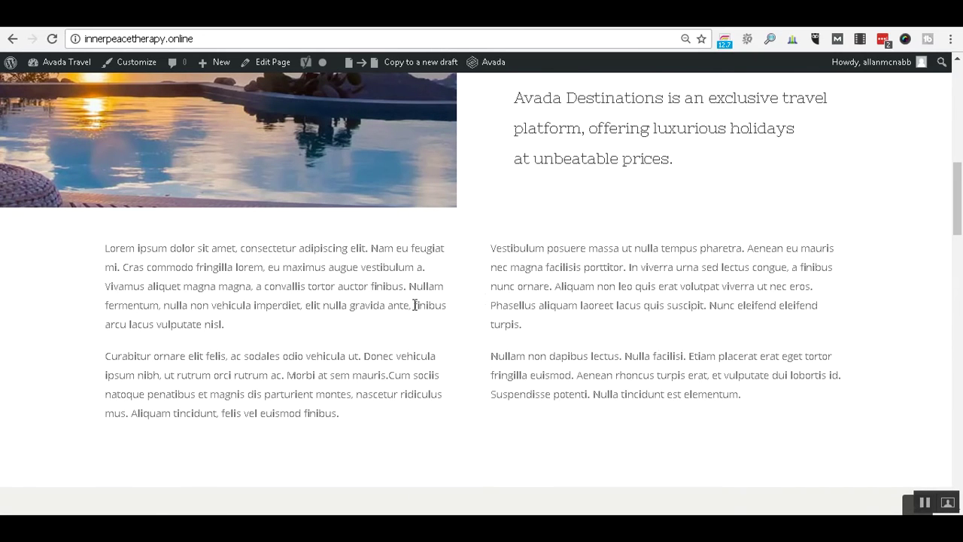
{"action": "scroll", "coordinate": [516, 283], "scroll_direction": "down", "scroll_amount": 3}
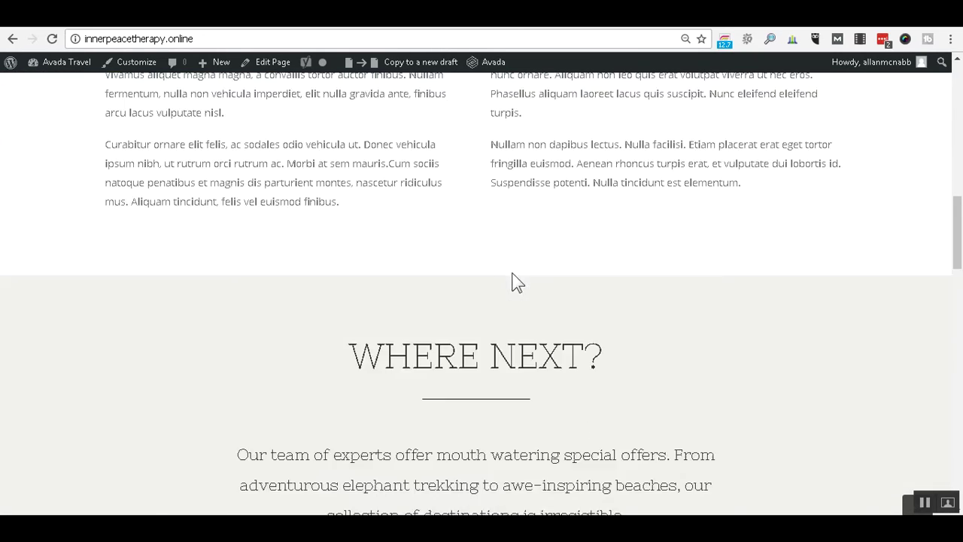
{"action": "scroll", "coordinate": [513, 275], "scroll_direction": "down", "scroll_amount": 3}
{"action": "scroll", "coordinate": [527, 256], "scroll_direction": "down", "scroll_amount": 2}
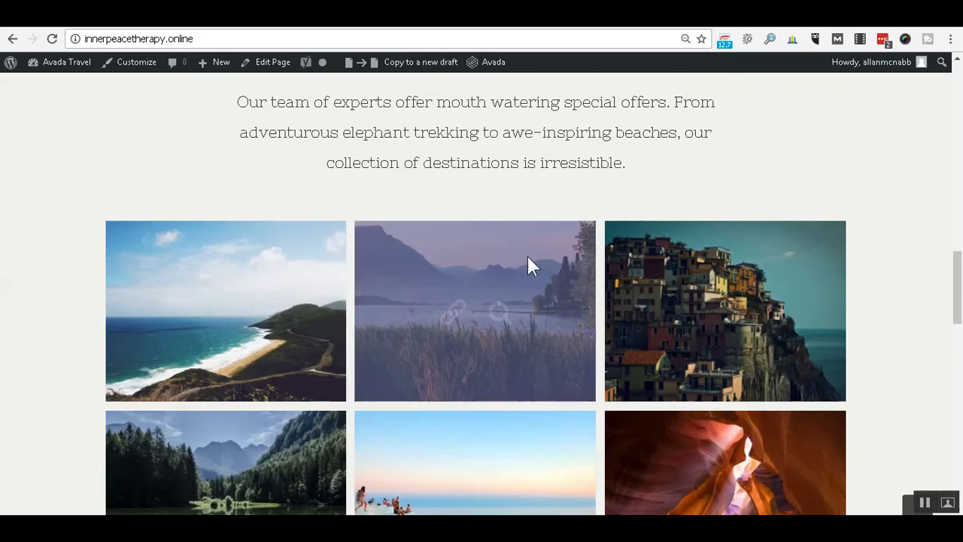
{"action": "scroll", "coordinate": [527, 256], "scroll_direction": "up", "scroll_amount": 5}
{"action": "scroll", "coordinate": [529, 255], "scroll_direction": "up", "scroll_amount": 10}
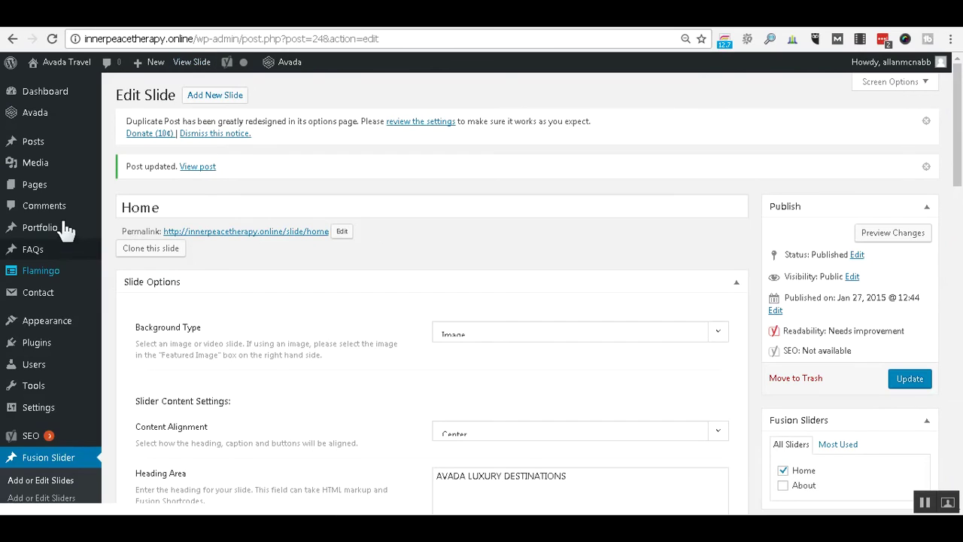
Clone the Home page from the Pages list and open the new Home draft for editing.
{"action": "mouse_move", "coordinate": [43, 193]}
{"action": "left_click", "coordinate": [37, 185]}
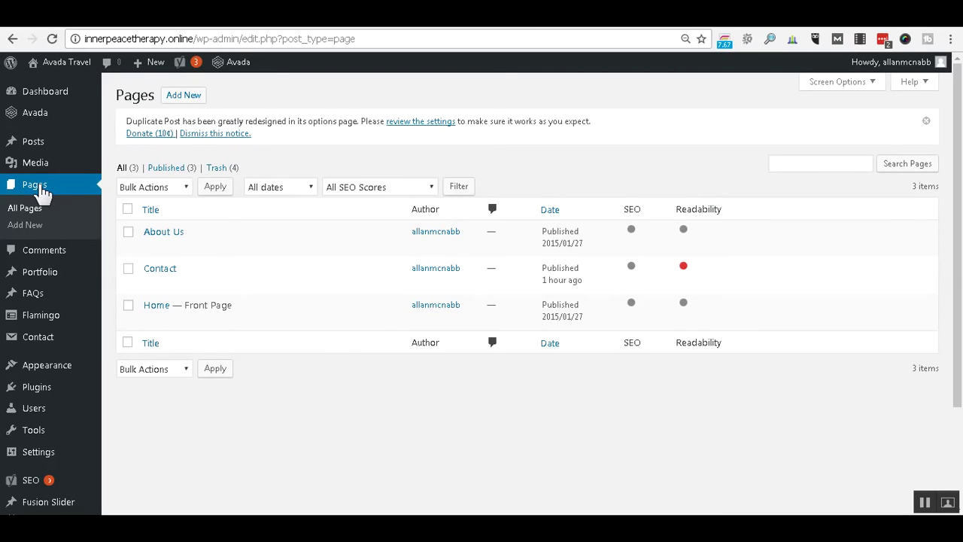
{"action": "mouse_move", "coordinate": [179, 282]}
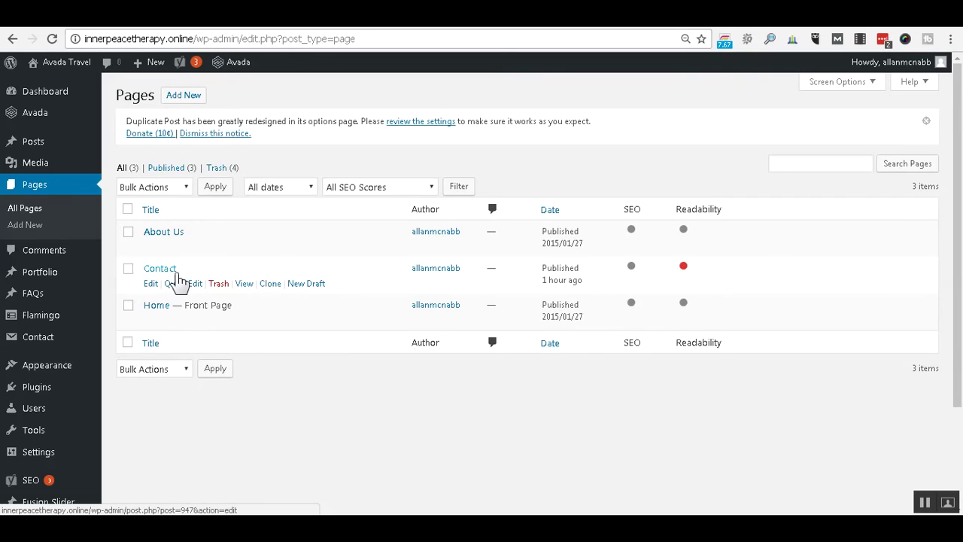
{"action": "mouse_move", "coordinate": [173, 313]}
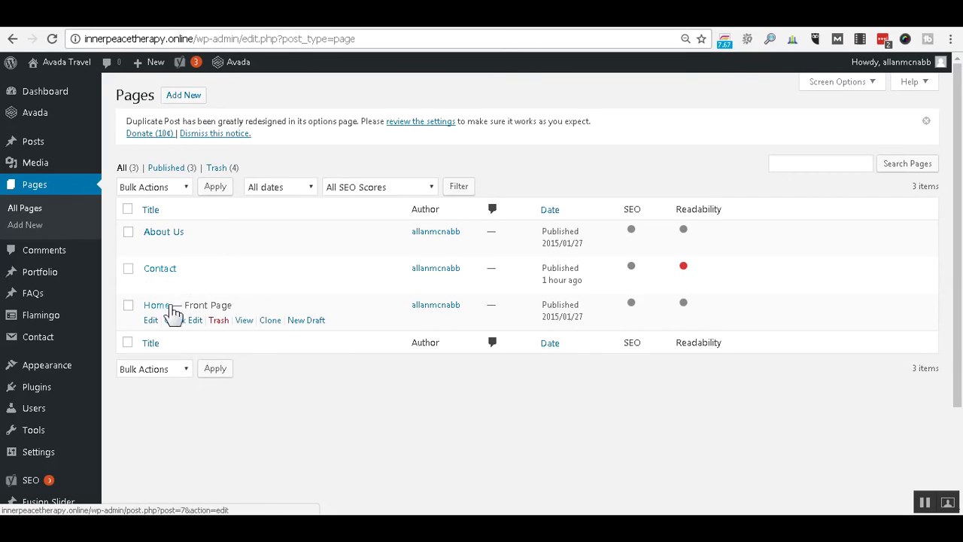
{"action": "left_click", "coordinate": [277, 326]}
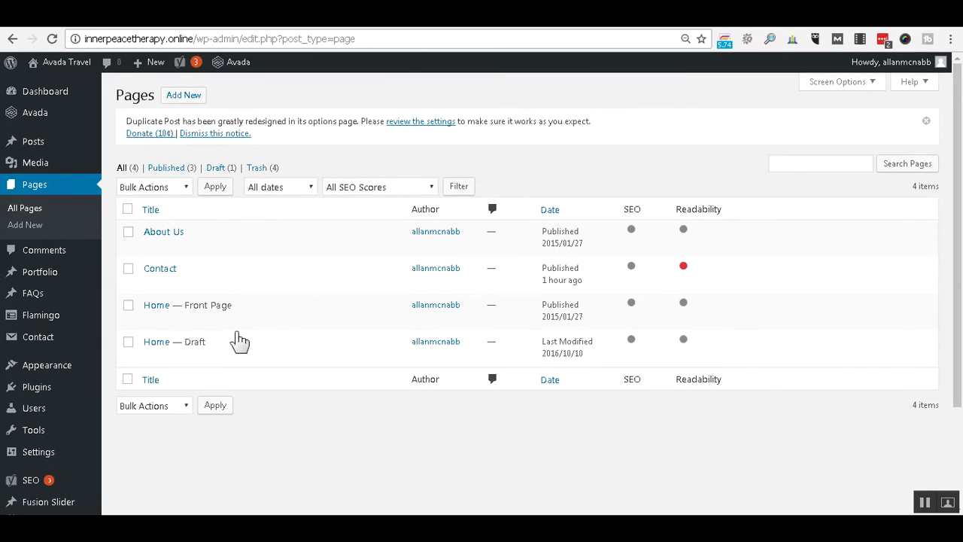
{"action": "mouse_move", "coordinate": [161, 350]}
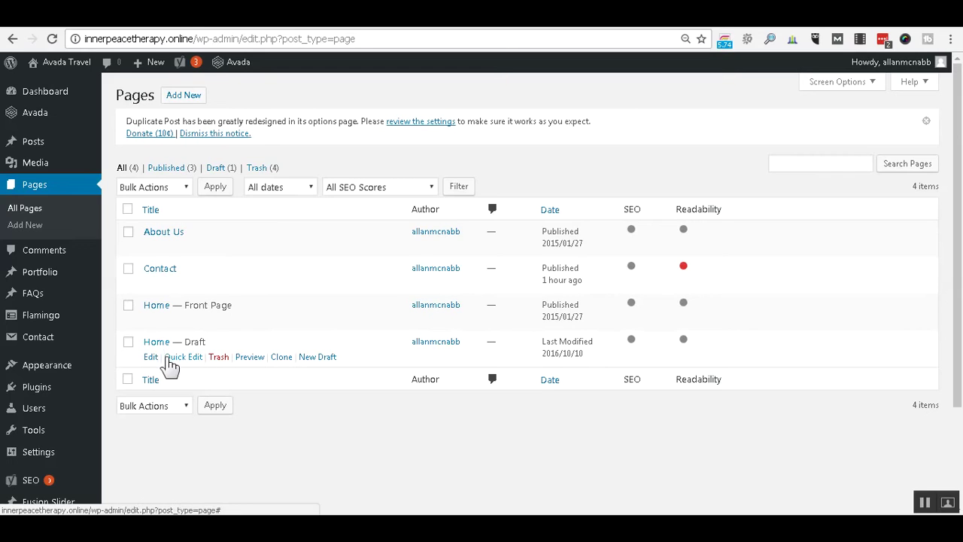
{"action": "left_click", "coordinate": [151, 358]}
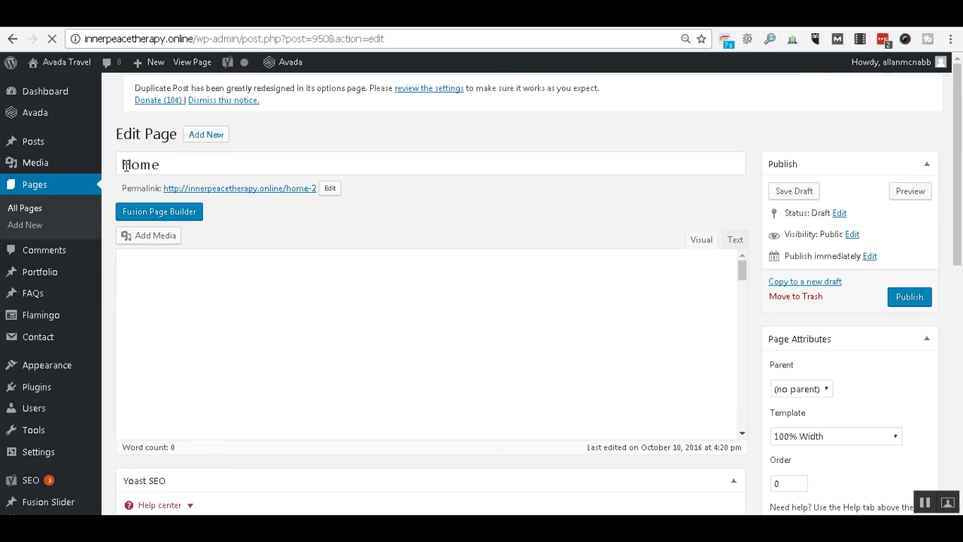
Prefix the cloned page's title with 'temp - ' and publish it as temp - Home.
{"action": "left_click", "coordinate": [124, 164]}
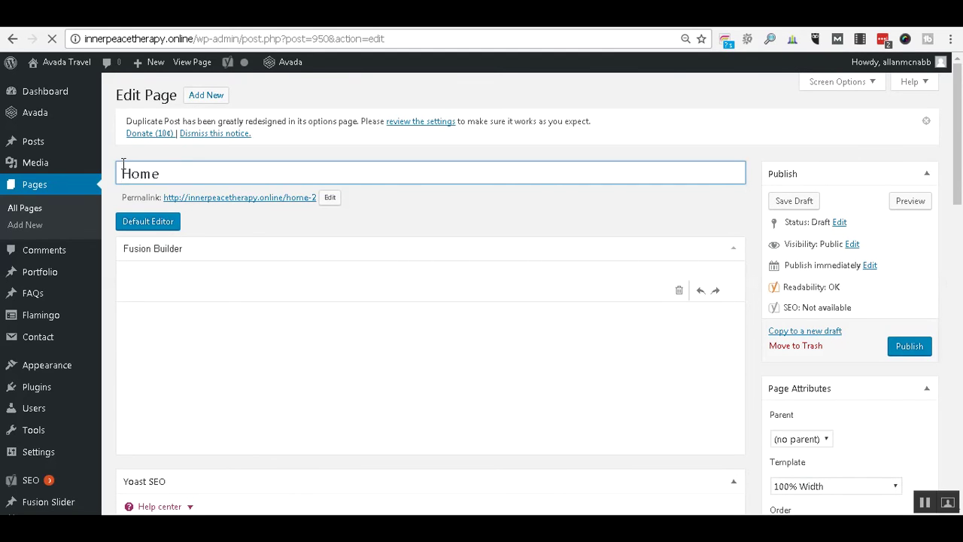
{"action": "type", "text": "temp -"}
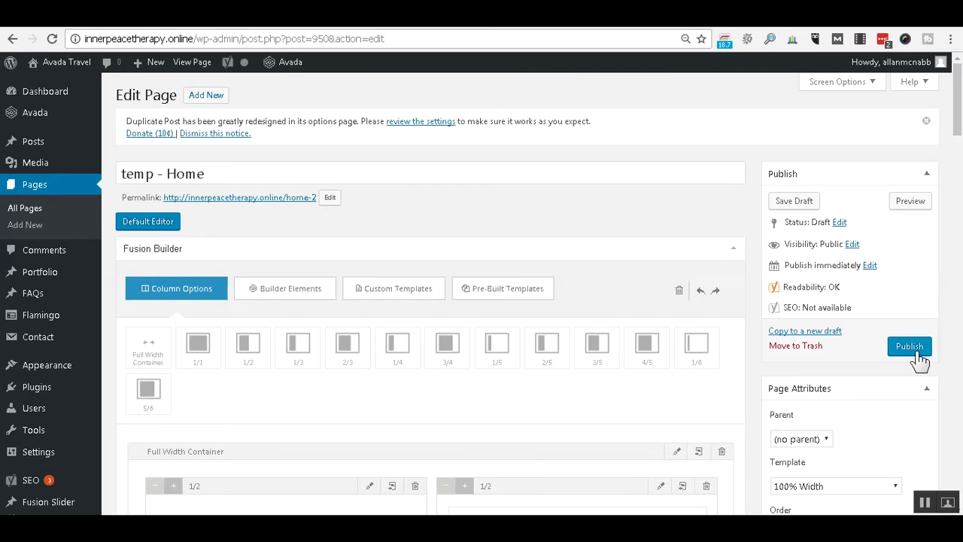
{"action": "left_click", "coordinate": [919, 359]}
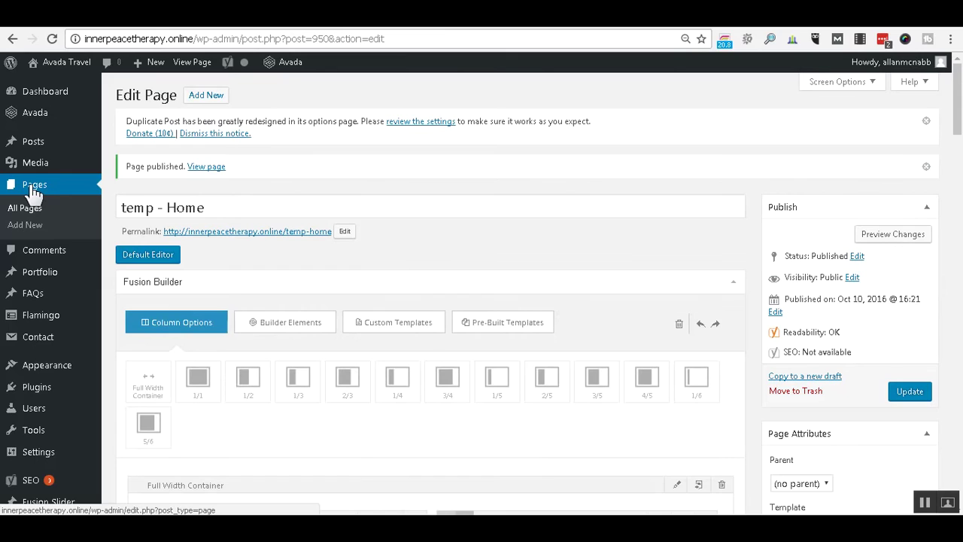
{"action": "left_click", "coordinate": [33, 188]}
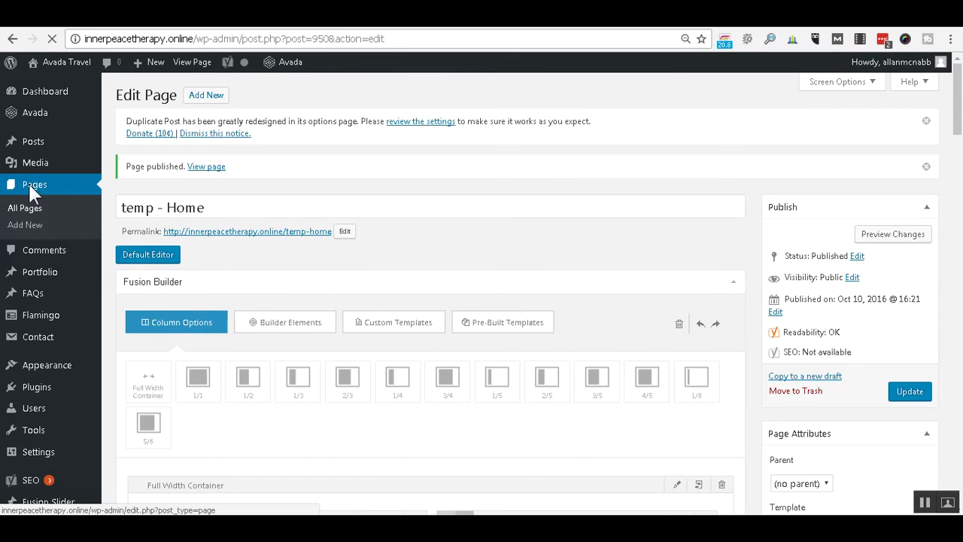
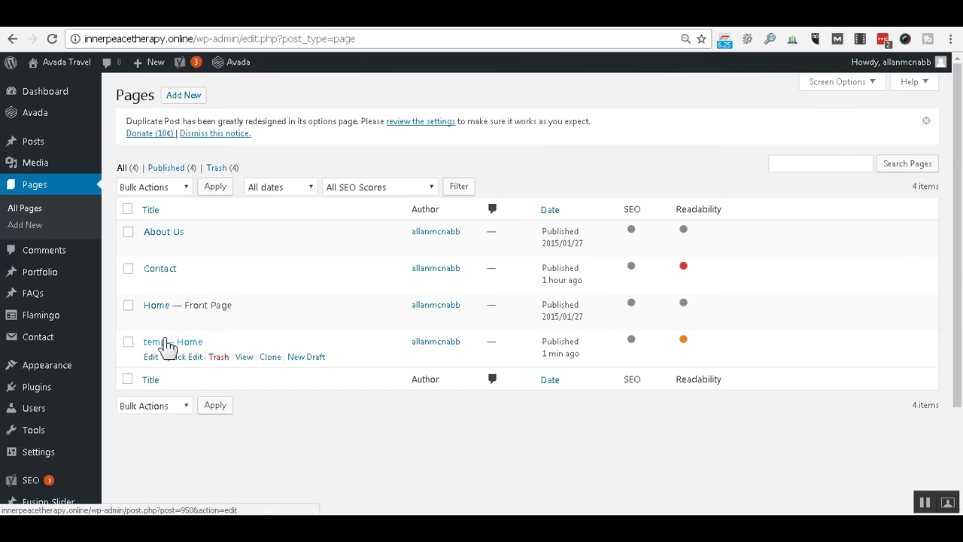
Open the 'Home — Front Page' page in the Fusion Builder editor.
{"action": "left_click", "coordinate": [159, 307]}
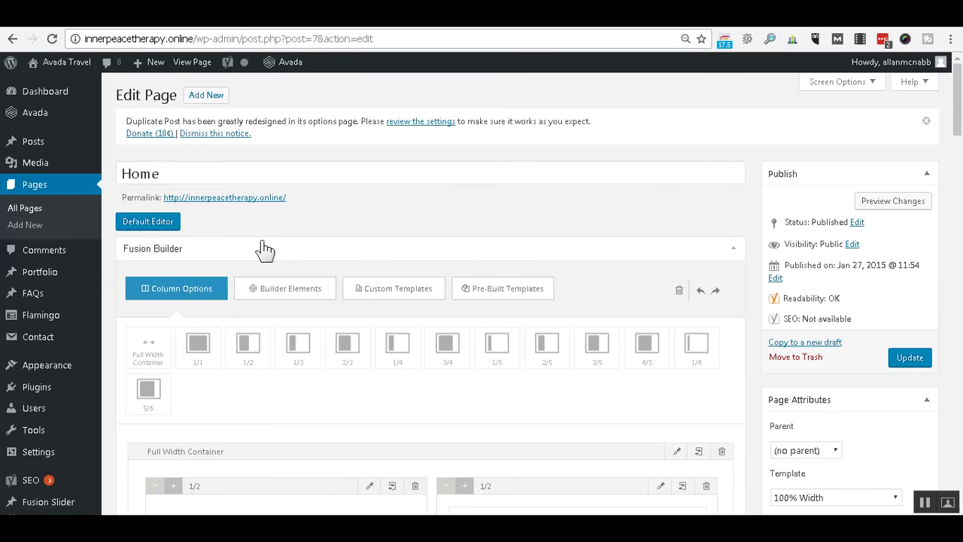
{"action": "scroll", "coordinate": [682, 168], "scroll_direction": "down", "scroll_amount": 3}
{"action": "scroll", "coordinate": [681, 168], "scroll_direction": "up", "scroll_amount": 2}
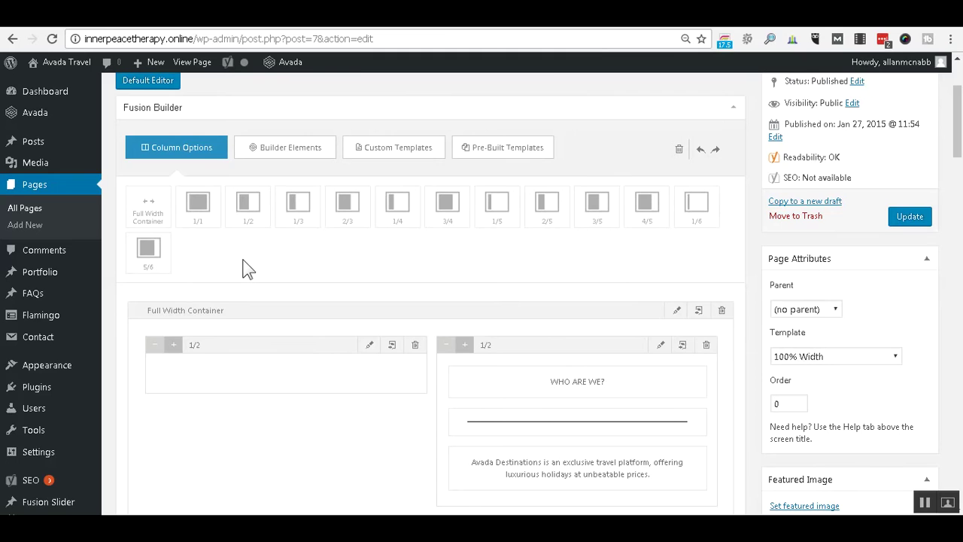
{"action": "scroll", "coordinate": [342, 233], "scroll_direction": "down", "scroll_amount": 1}
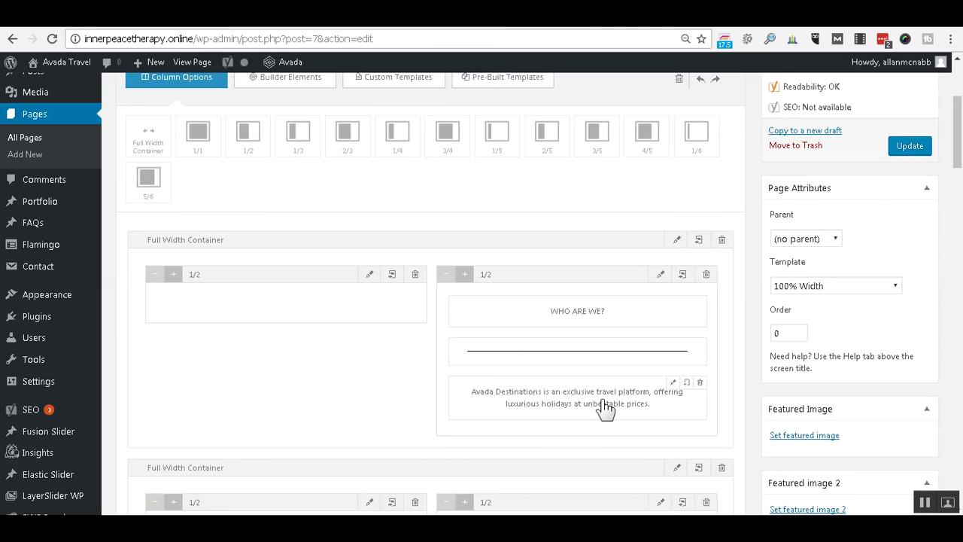
{"action": "scroll", "coordinate": [539, 335], "scroll_direction": "down", "scroll_amount": 3}
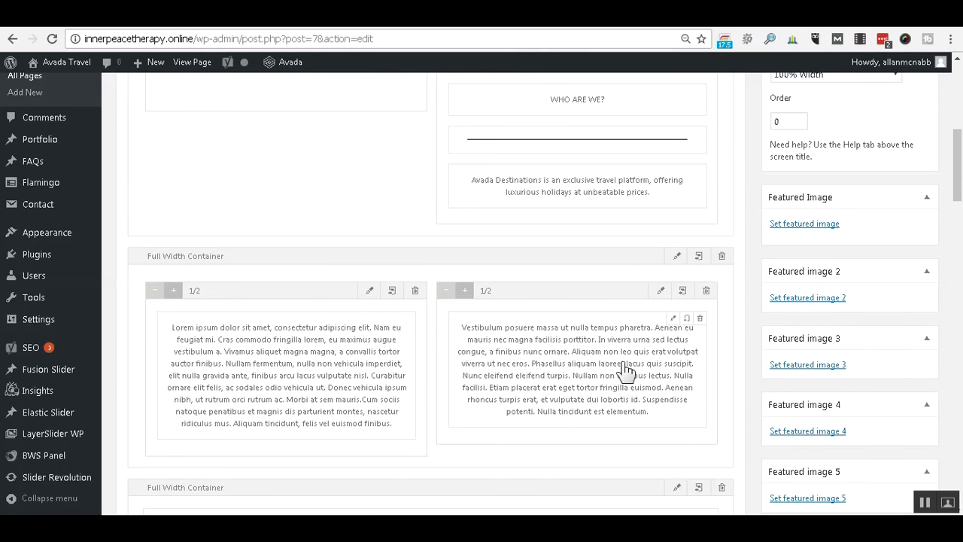
{"action": "scroll", "coordinate": [625, 371], "scroll_direction": "up", "scroll_amount": 2}
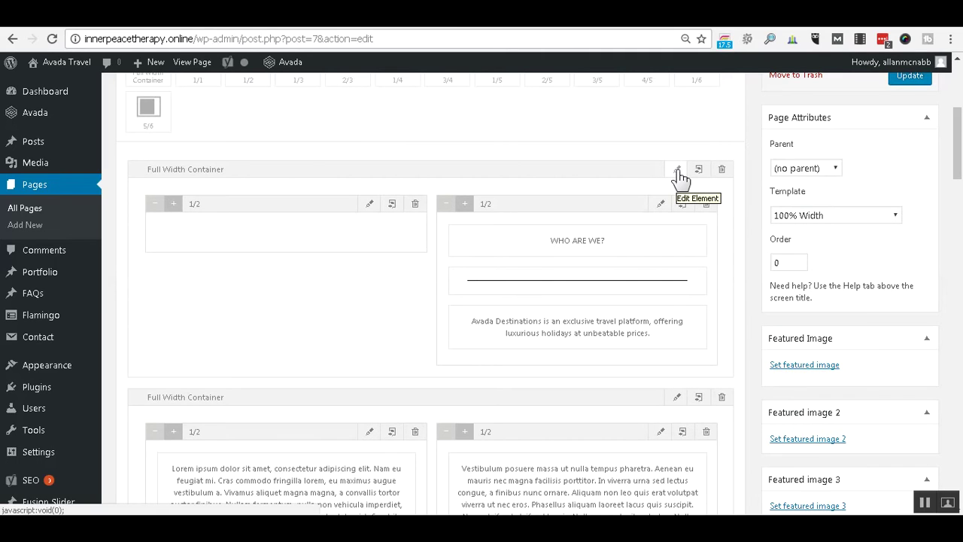
{"action": "left_click", "coordinate": [372, 205]}
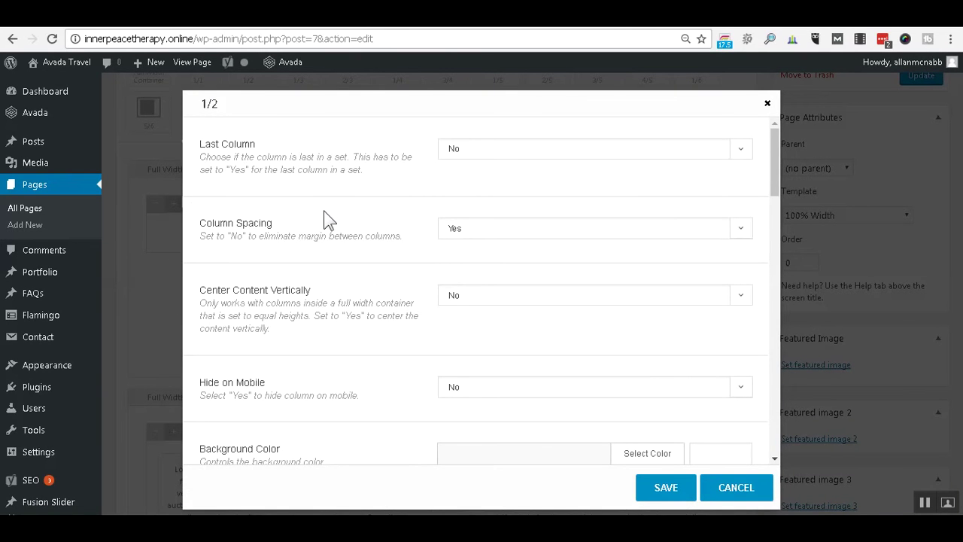
{"action": "scroll", "coordinate": [329, 220], "scroll_direction": "down", "scroll_amount": 10}
{"action": "scroll", "coordinate": [329, 219], "scroll_direction": "up", "scroll_amount": 2}
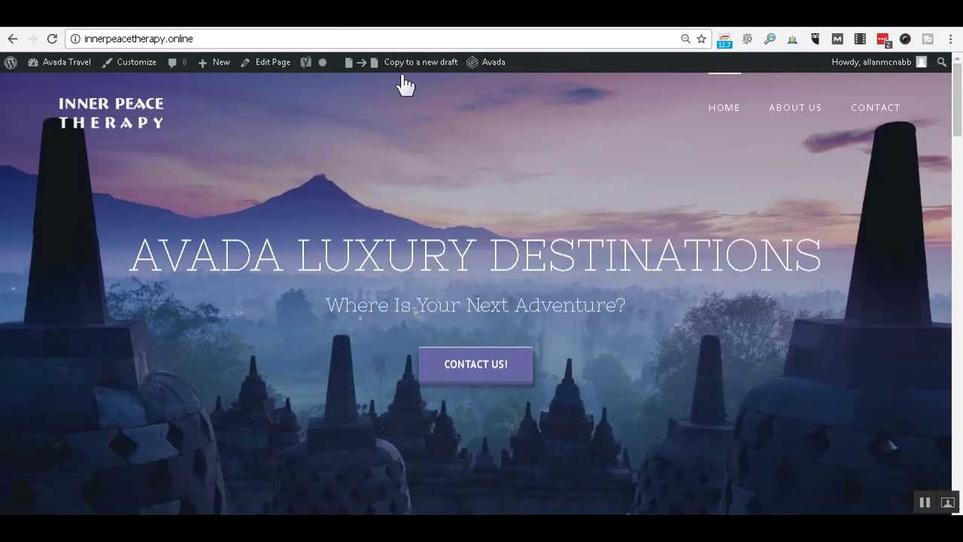
{"action": "scroll", "coordinate": [639, 271], "scroll_direction": "down", "scroll_amount": 5}
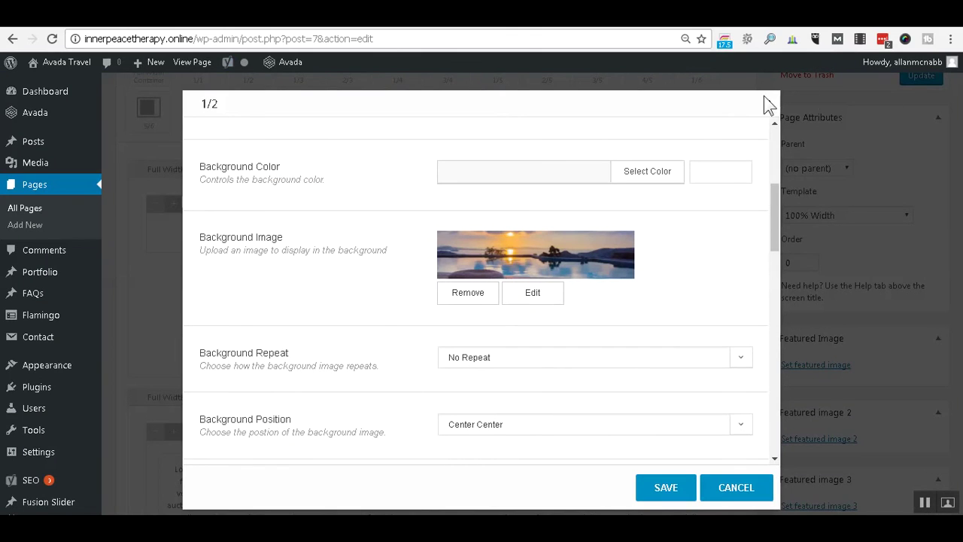
{"action": "left_click", "coordinate": [767, 106]}
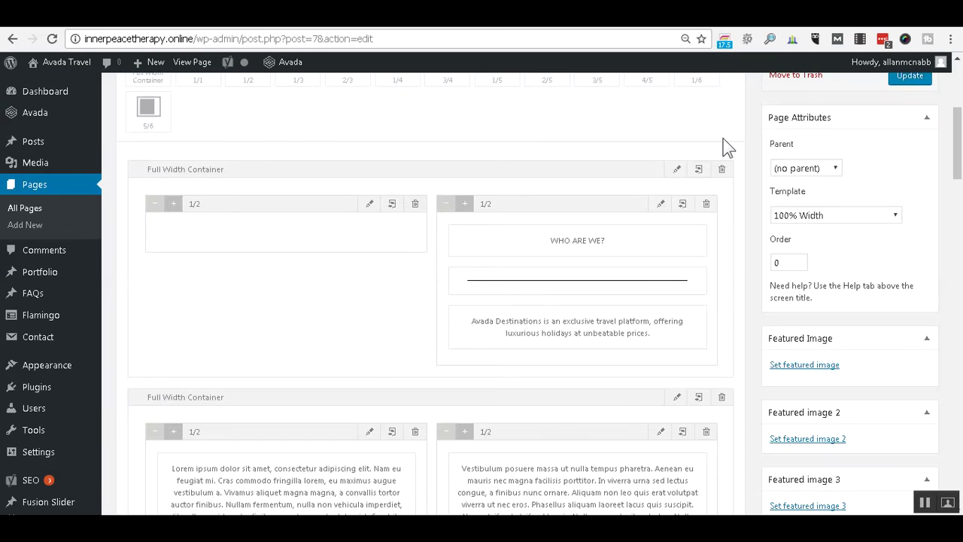
{"action": "left_click", "coordinate": [661, 206]}
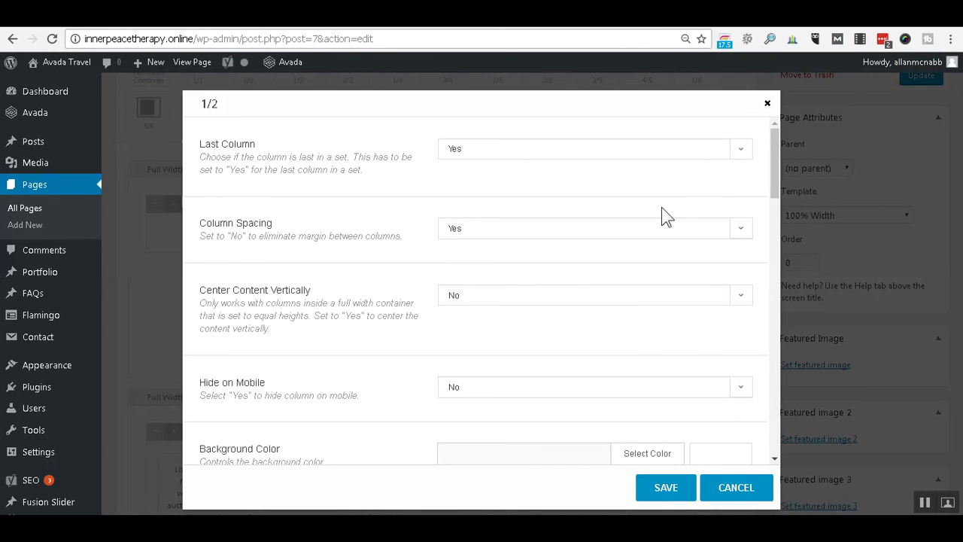
{"action": "scroll", "coordinate": [569, 274], "scroll_direction": "down", "scroll_amount": 6}
{"action": "scroll", "coordinate": [572, 267], "scroll_direction": "down", "scroll_amount": 3}
{"action": "scroll", "coordinate": [571, 264], "scroll_direction": "up", "scroll_amount": 5}
{"action": "scroll", "coordinate": [573, 264], "scroll_direction": "down", "scroll_amount": 8}
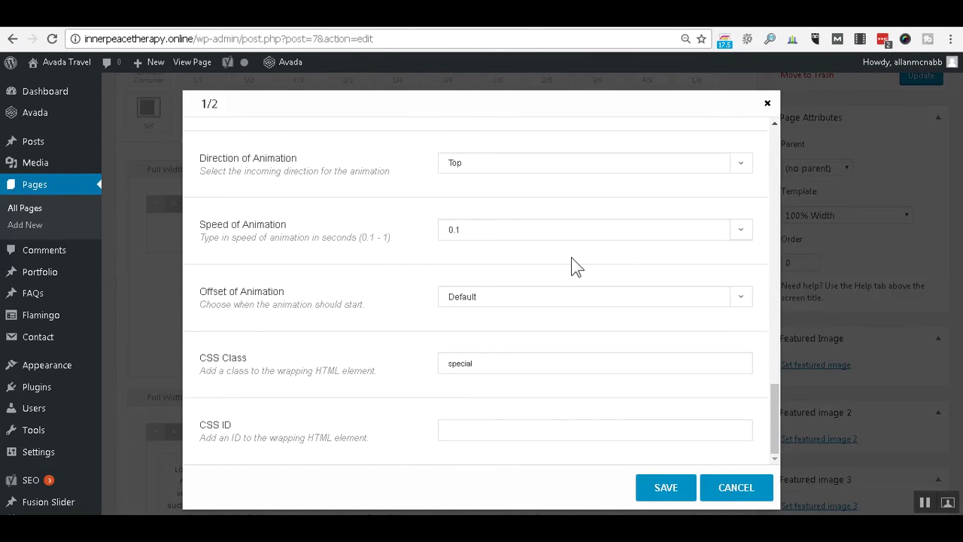
{"action": "scroll", "coordinate": [575, 263], "scroll_direction": "up", "scroll_amount": 10}
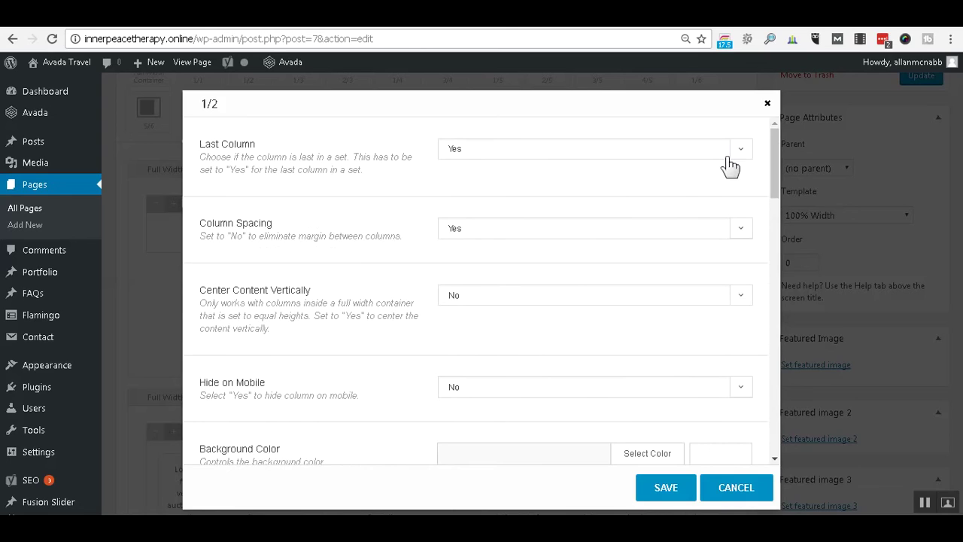
{"action": "left_click", "coordinate": [767, 104]}
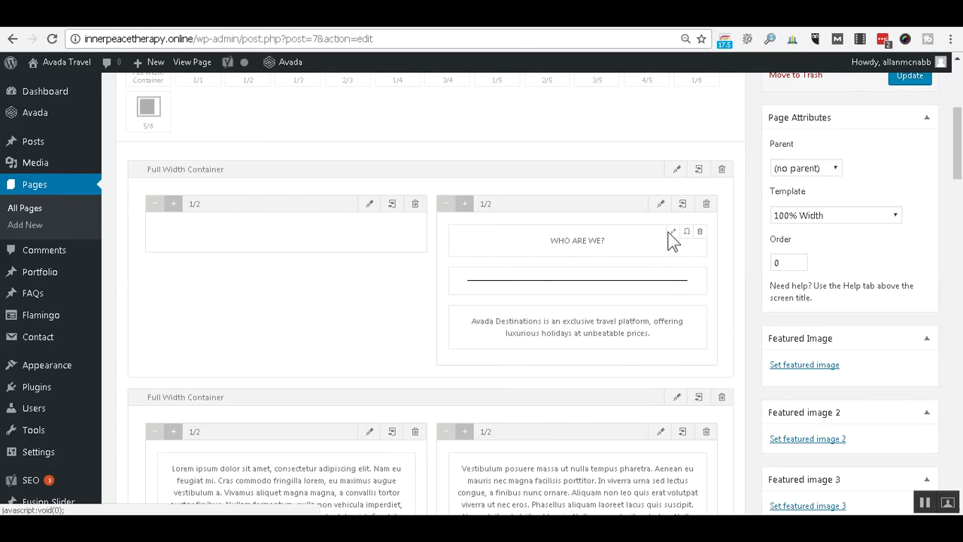
{"action": "left_click", "coordinate": [671, 238]}
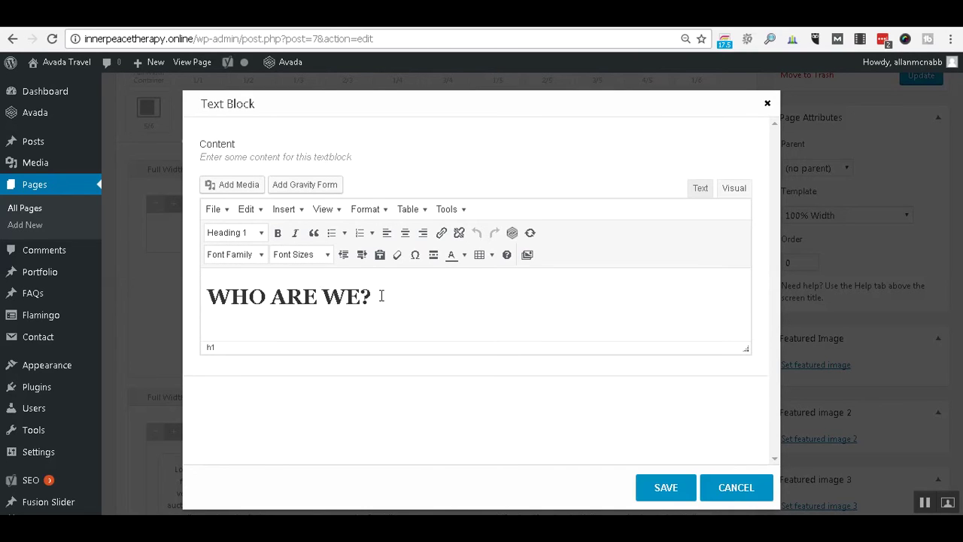
{"action": "left_click", "coordinate": [399, 234]}
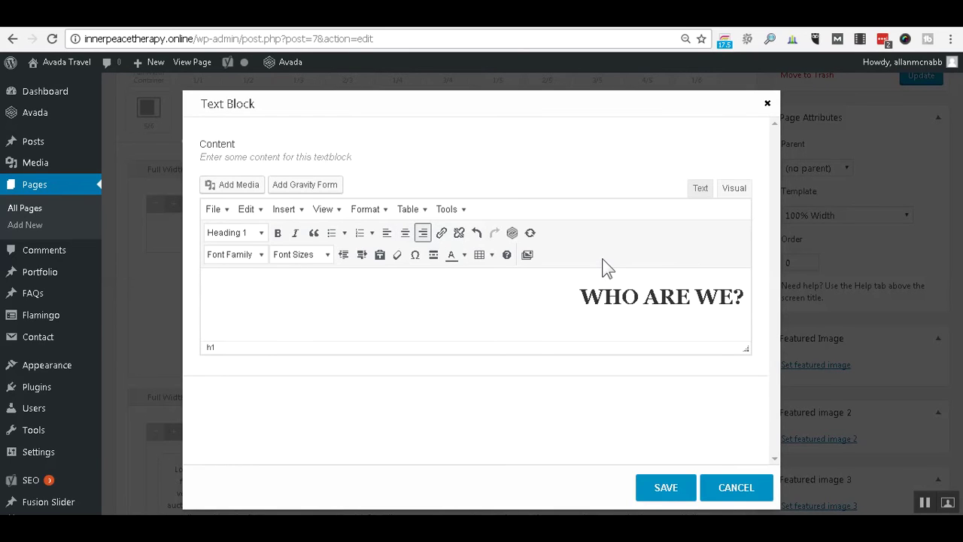
{"action": "left_click", "coordinate": [752, 488]}
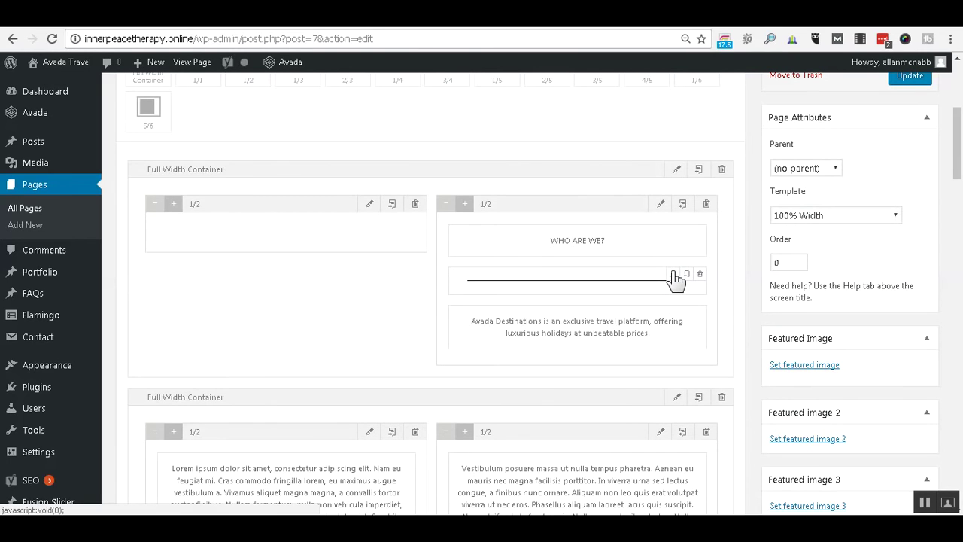
{"action": "left_click", "coordinate": [674, 275]}
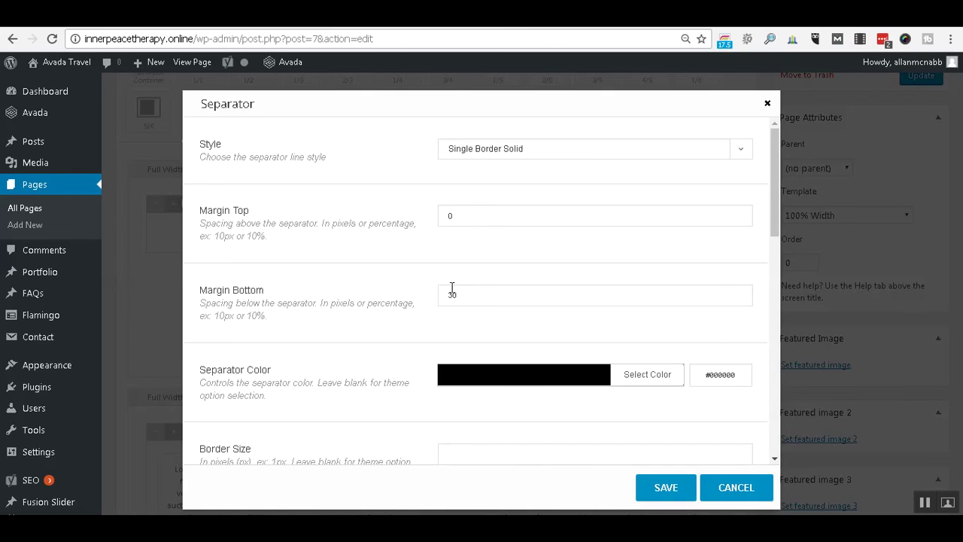
{"action": "scroll", "coordinate": [404, 316], "scroll_direction": "down", "scroll_amount": 2}
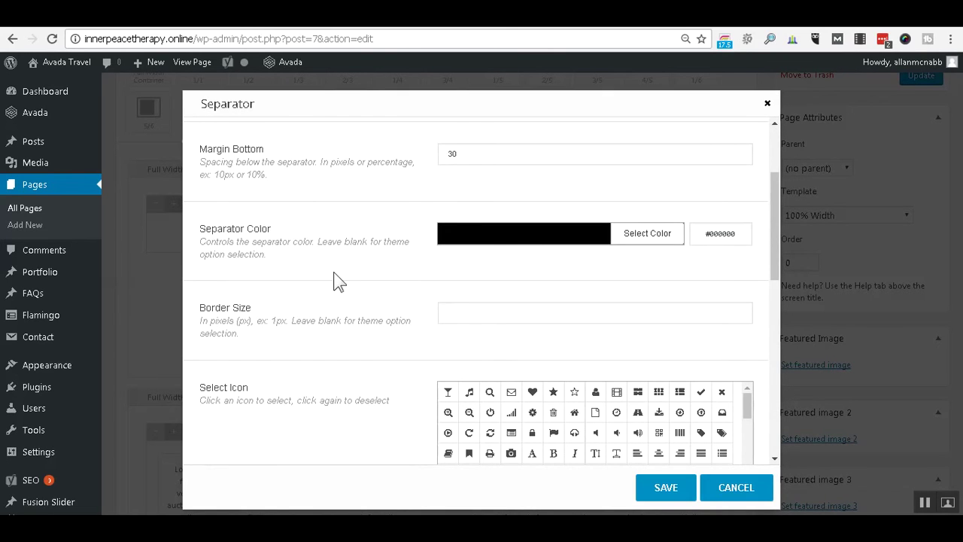
{"action": "scroll", "coordinate": [333, 273], "scroll_direction": "down", "scroll_amount": 3}
{"action": "scroll", "coordinate": [337, 282], "scroll_direction": "down", "scroll_amount": 3}
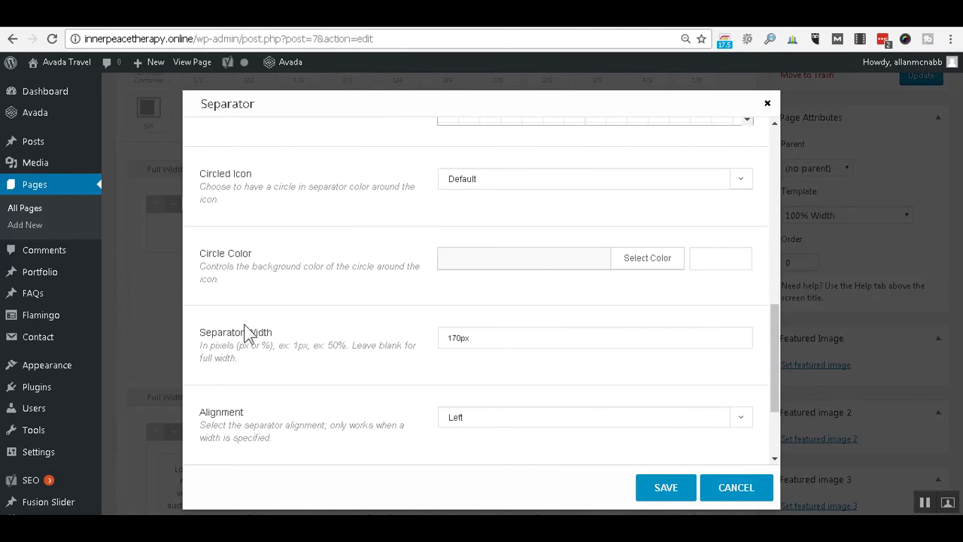
{"action": "scroll", "coordinate": [259, 337], "scroll_direction": "down", "scroll_amount": 1}
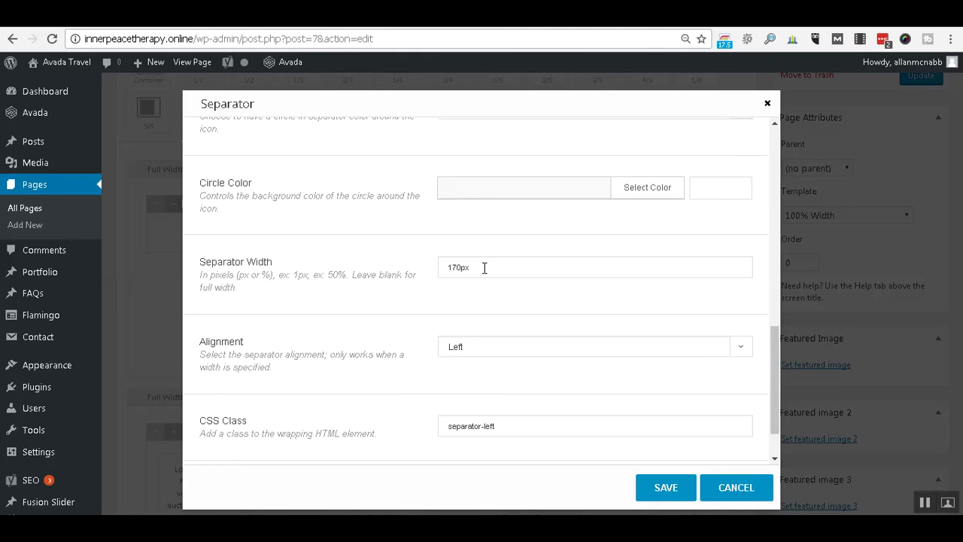
{"action": "scroll", "coordinate": [483, 268], "scroll_direction": "down", "scroll_amount": 2}
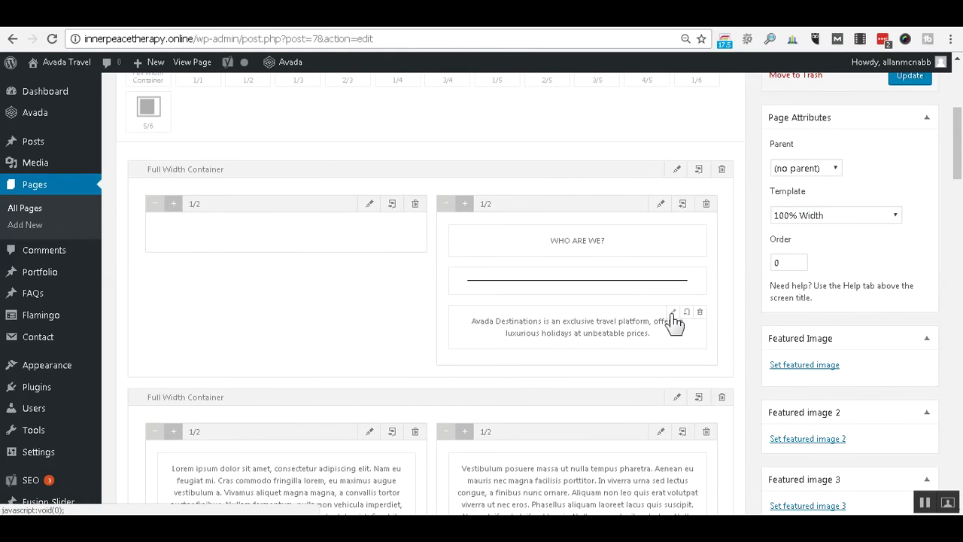
{"action": "left_click", "coordinate": [673, 311]}
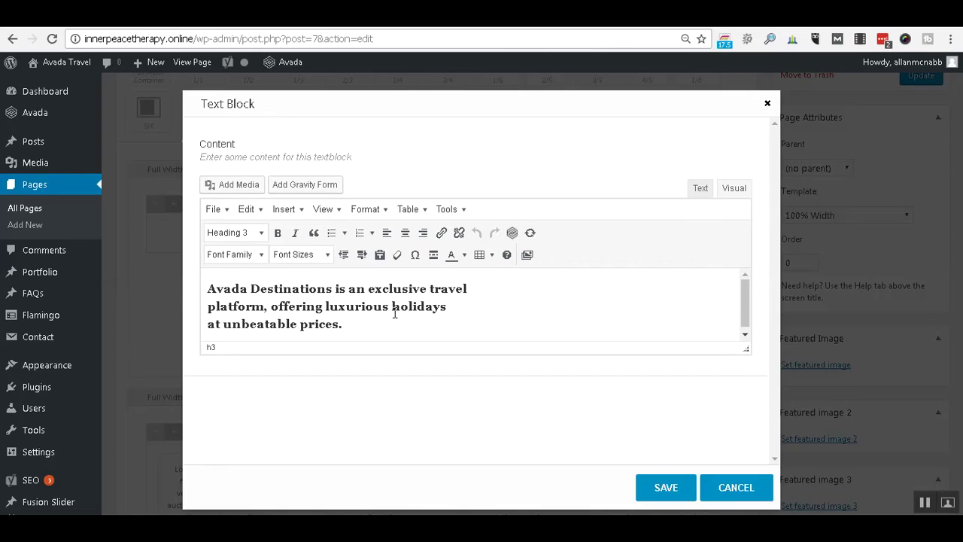
{"action": "left_click", "coordinate": [392, 312]}
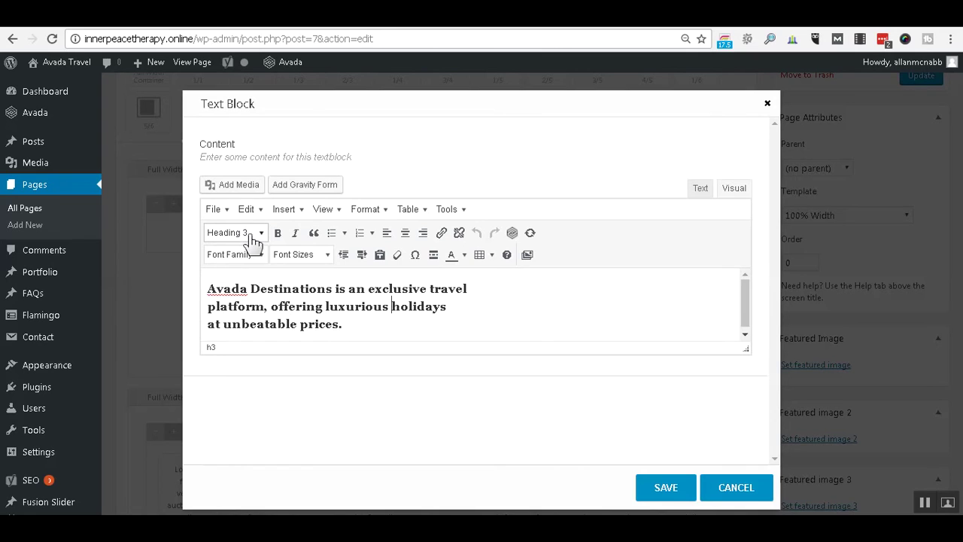
{"action": "left_click", "coordinate": [735, 488]}
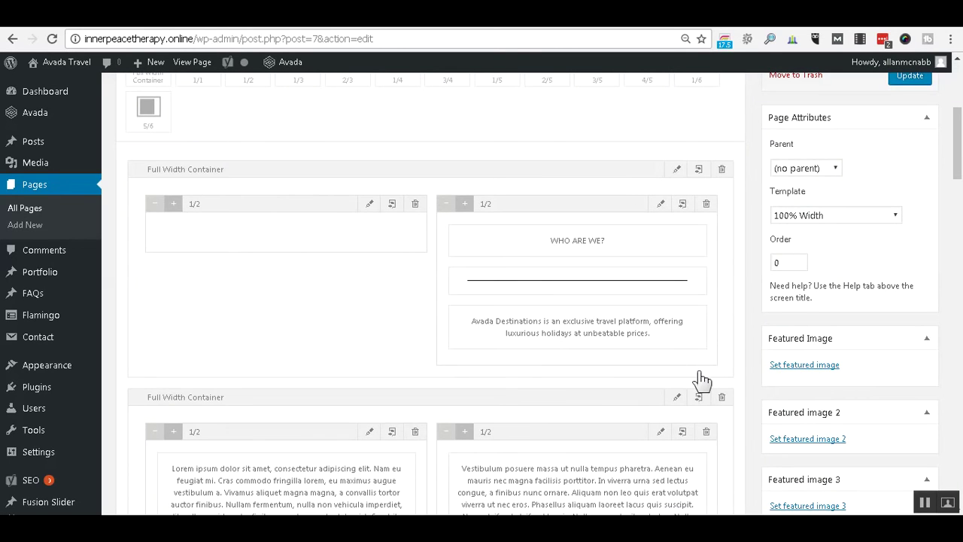
Compare the live destination photo grid with the builder and locate the Recent Works element.
{"action": "scroll", "coordinate": [397, 297], "scroll_direction": "down", "scroll_amount": 4}
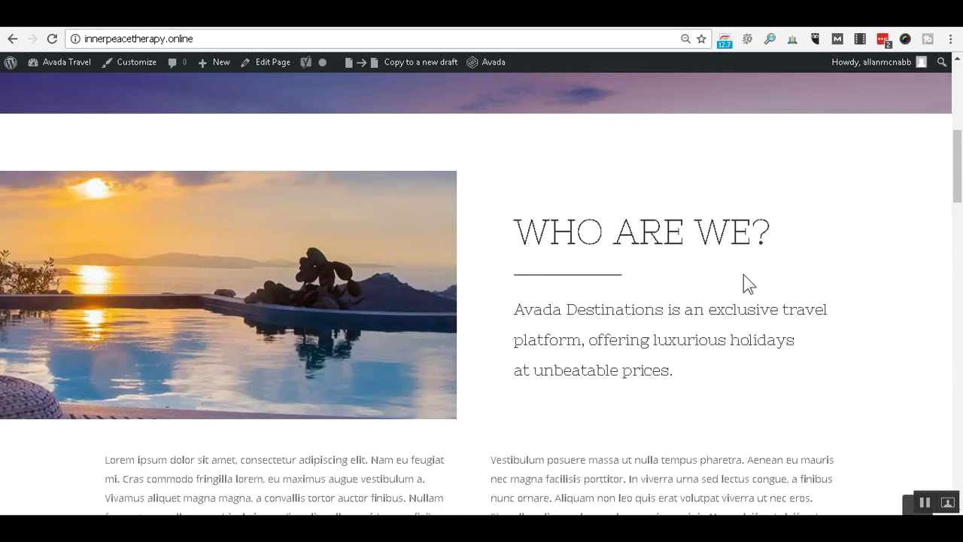
{"action": "scroll", "coordinate": [743, 275], "scroll_direction": "up", "scroll_amount": 4}
{"action": "scroll", "coordinate": [743, 277], "scroll_direction": "down", "scroll_amount": 4}
{"action": "scroll", "coordinate": [570, 331], "scroll_direction": "down", "scroll_amount": 3}
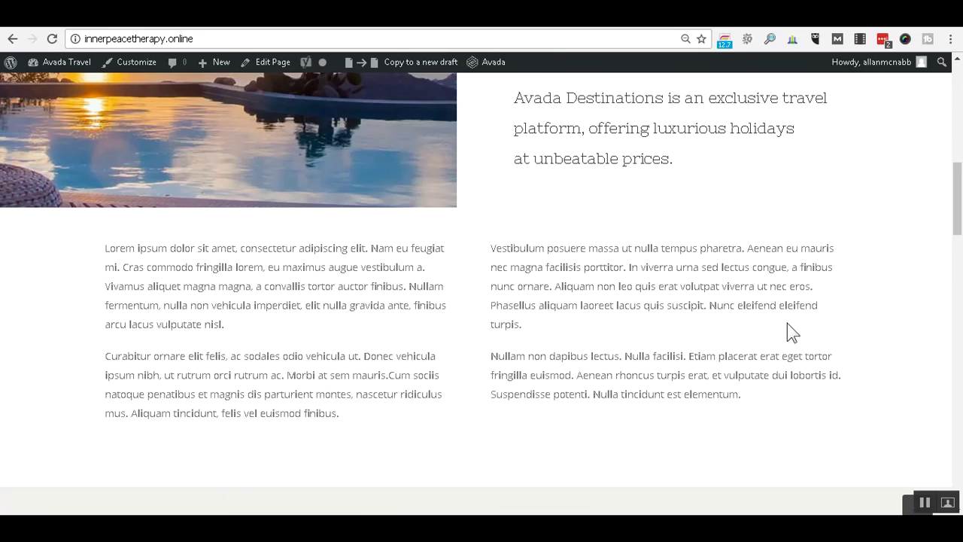
{"action": "scroll", "coordinate": [593, 325], "scroll_direction": "down", "scroll_amount": 1}
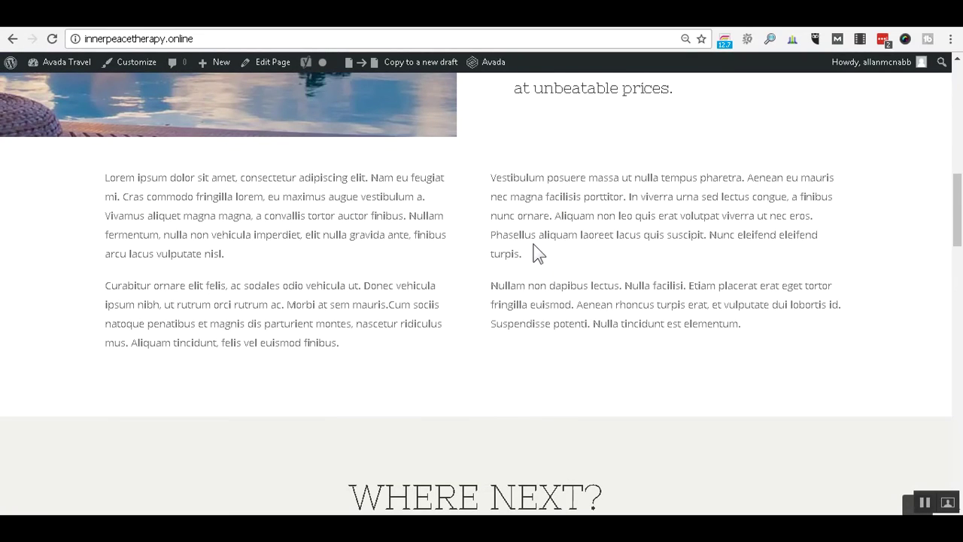
{"action": "scroll", "coordinate": [539, 253], "scroll_direction": "down", "scroll_amount": 5}
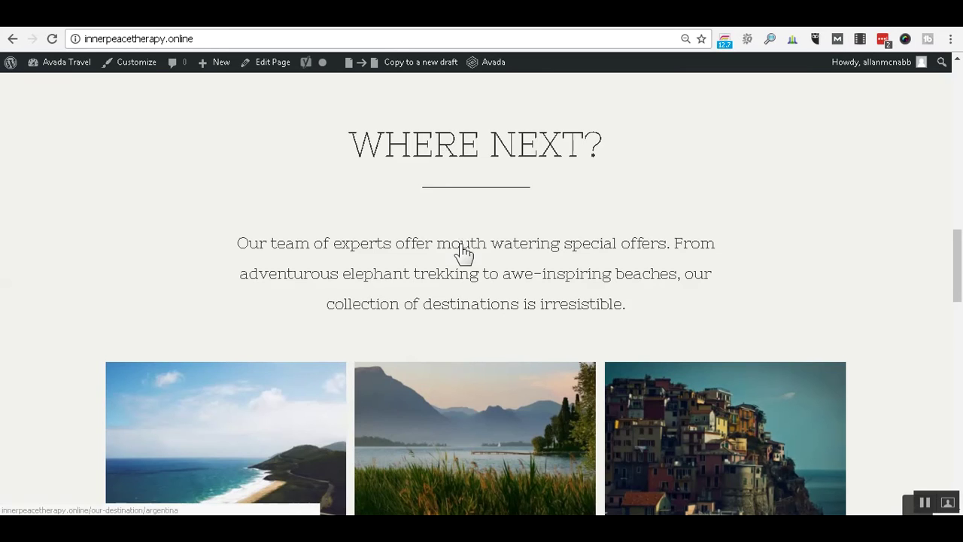
{"action": "scroll", "coordinate": [459, 253], "scroll_direction": "down", "scroll_amount": 3}
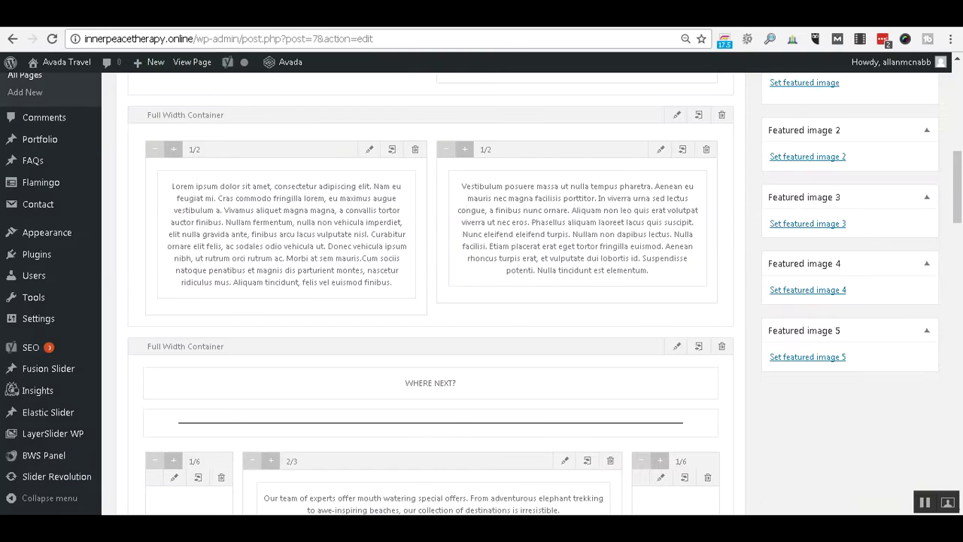
{"action": "scroll", "coordinate": [918, 376], "scroll_direction": "down", "scroll_amount": 3}
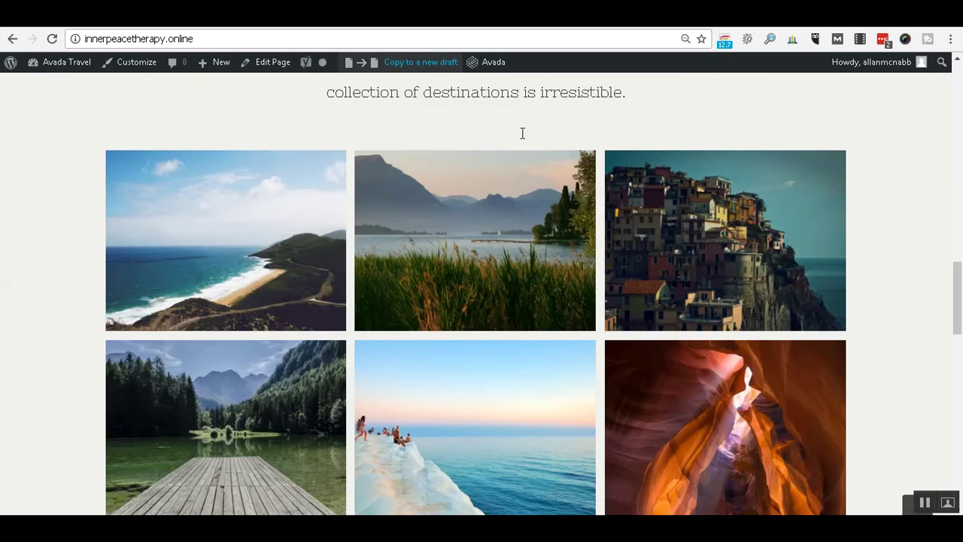
{"action": "scroll", "coordinate": [547, 158], "scroll_direction": "up", "scroll_amount": 1}
{"action": "scroll", "coordinate": [547, 158], "scroll_direction": "up", "scroll_amount": 2}
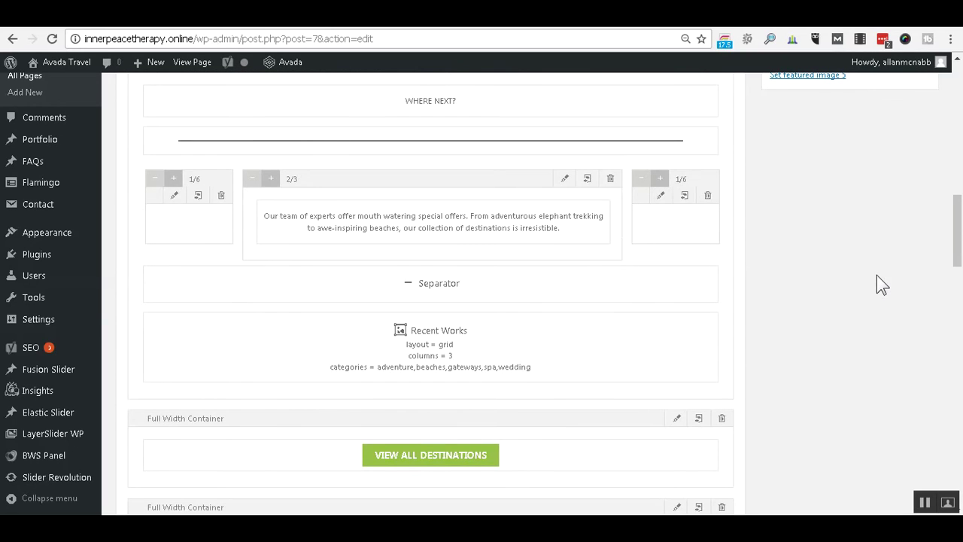
{"action": "scroll", "coordinate": [876, 279], "scroll_direction": "down", "scroll_amount": 1}
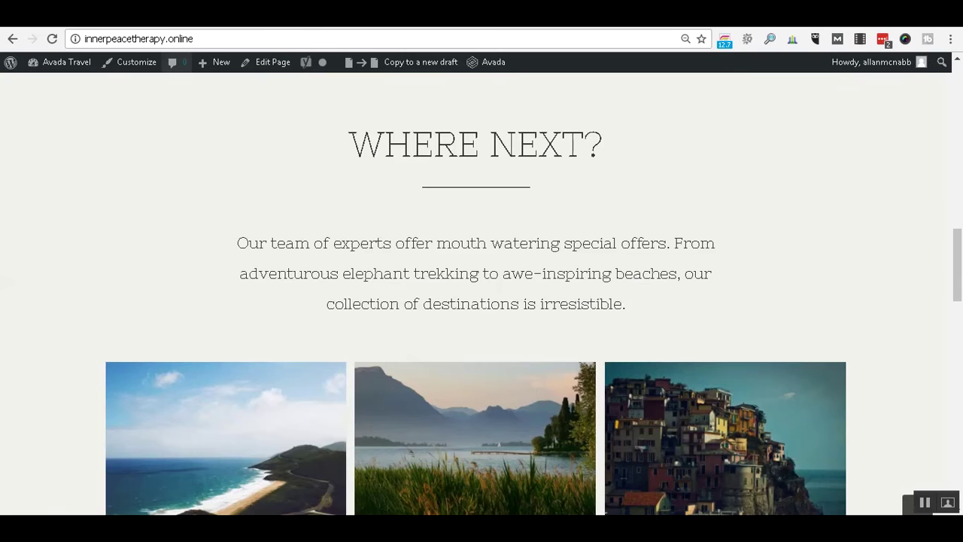
{"action": "scroll", "coordinate": [477, 330], "scroll_direction": "down", "scroll_amount": 1}
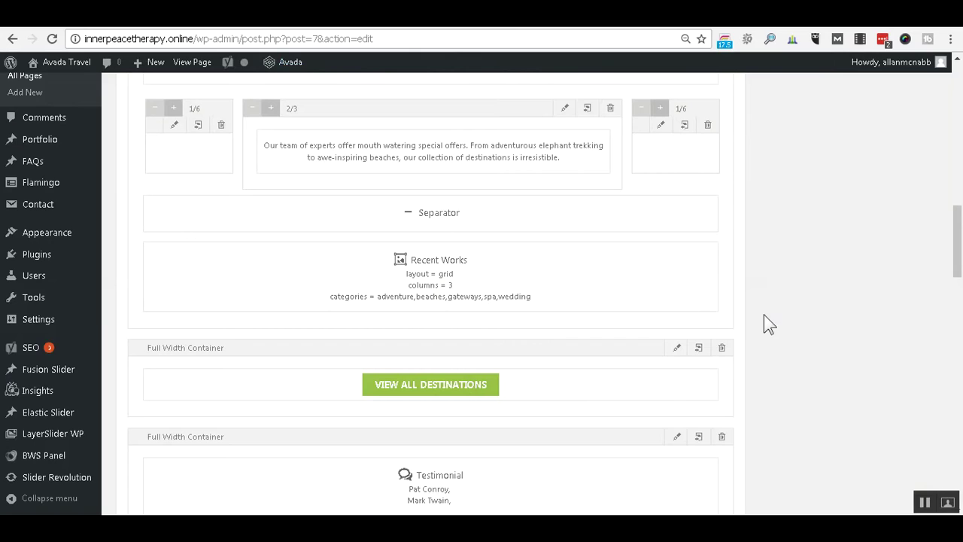
{"action": "mouse_move", "coordinate": [493, 272]}
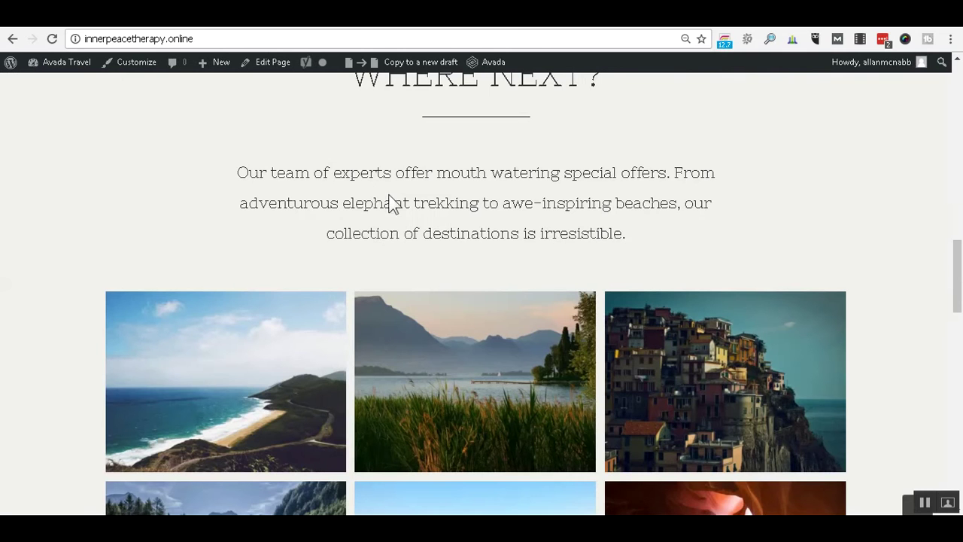
{"action": "scroll", "coordinate": [389, 204], "scroll_direction": "down", "scroll_amount": 3}
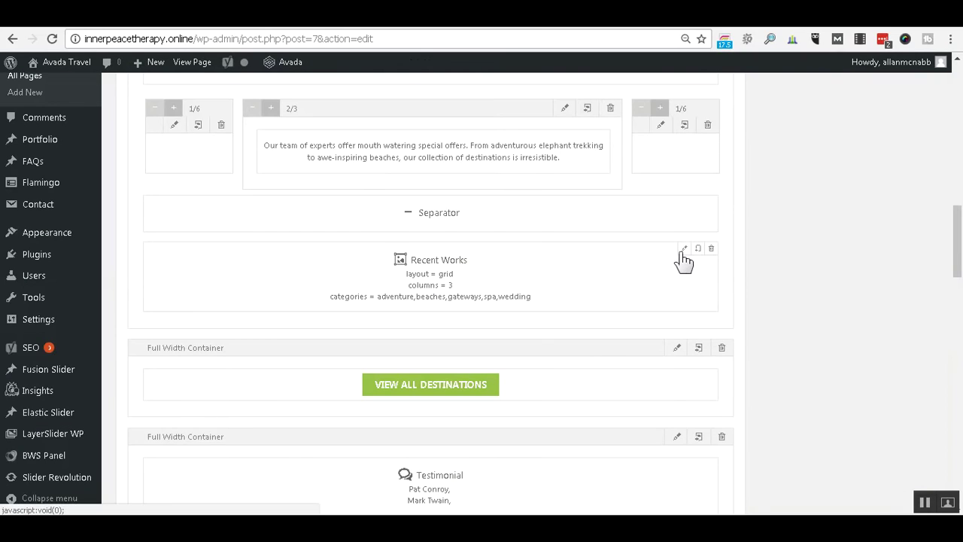
Open the Recent Works settings and review its grid layout, 3 columns and 6 posts.
{"action": "left_click", "coordinate": [684, 250]}
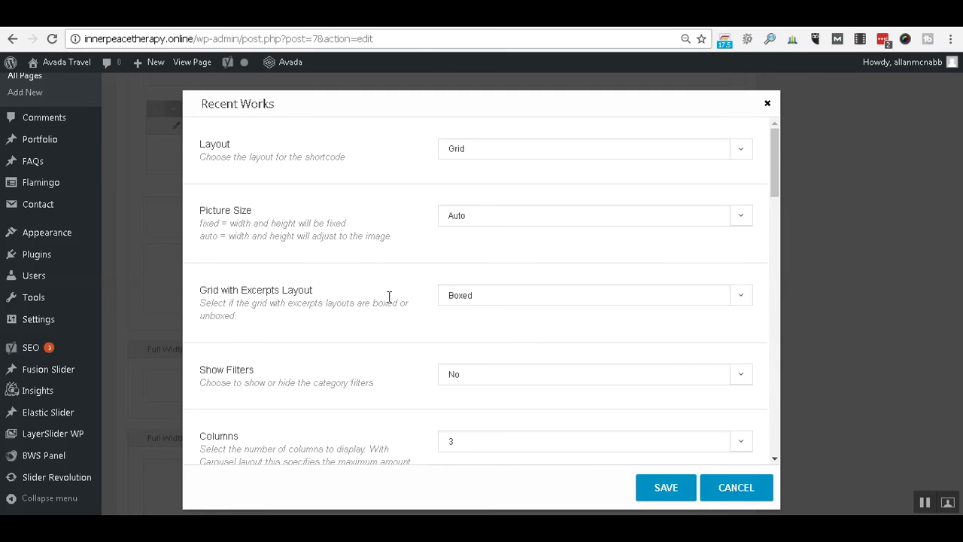
{"action": "scroll", "coordinate": [384, 301], "scroll_direction": "down", "scroll_amount": 2}
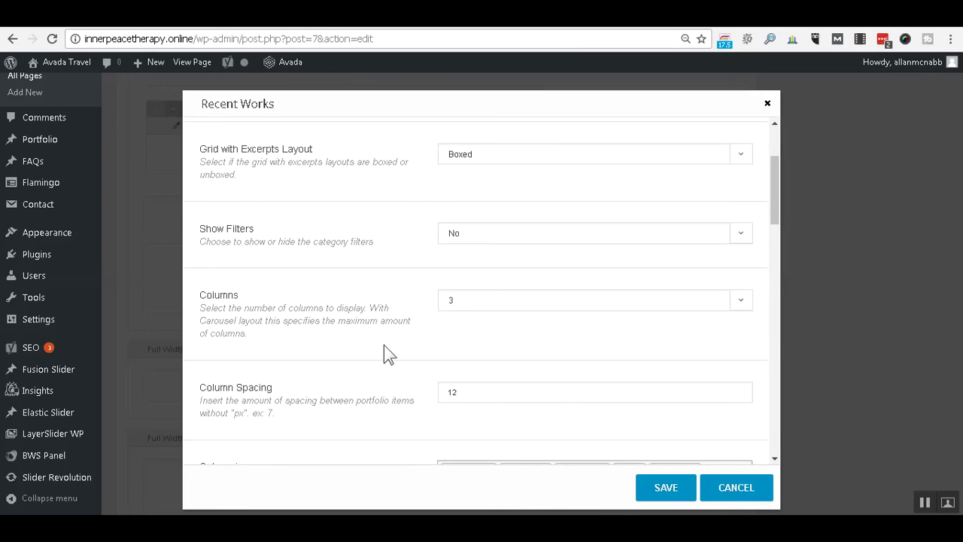
{"action": "scroll", "coordinate": [358, 284], "scroll_direction": "down", "scroll_amount": 3}
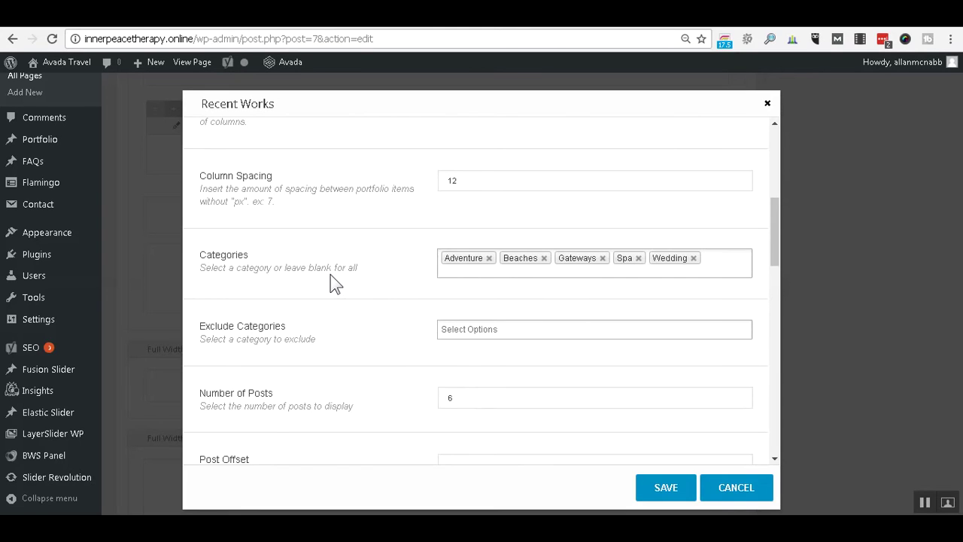
{"action": "scroll", "coordinate": [334, 283], "scroll_direction": "down", "scroll_amount": 2}
{"action": "scroll", "coordinate": [377, 211], "scroll_direction": "up", "scroll_amount": 1}
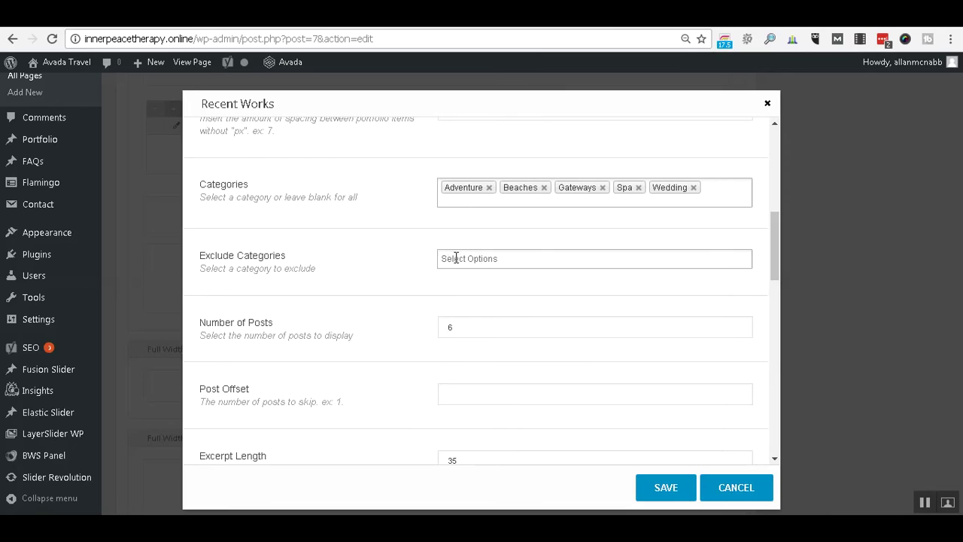
Check the Exclude Categories list and the Excerpt Length of 35, leaving both unchanged.
{"action": "left_click", "coordinate": [454, 258]}
{"action": "left_click", "coordinate": [368, 258]}
{"action": "scroll", "coordinate": [368, 258], "scroll_direction": "down", "scroll_amount": 1}
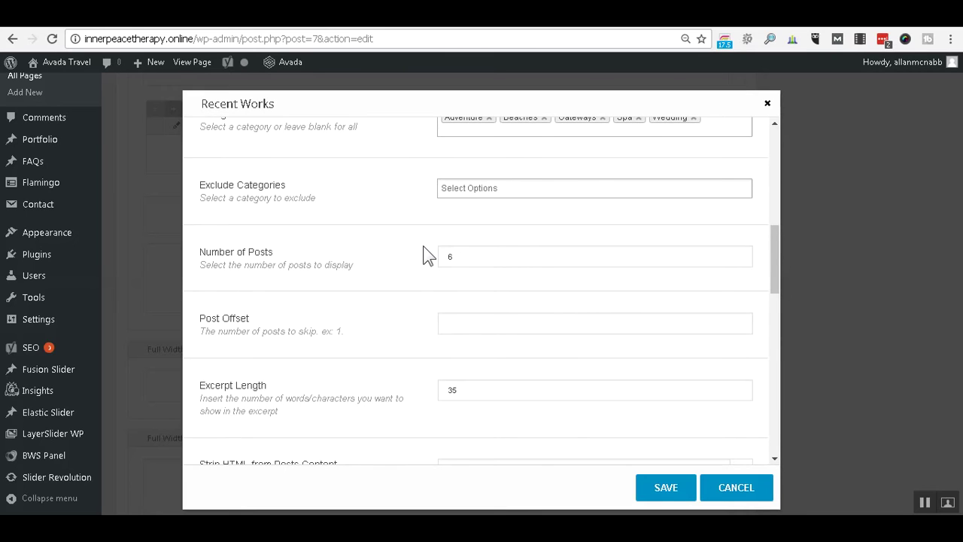
{"action": "scroll", "coordinate": [426, 254], "scroll_direction": "down", "scroll_amount": 1}
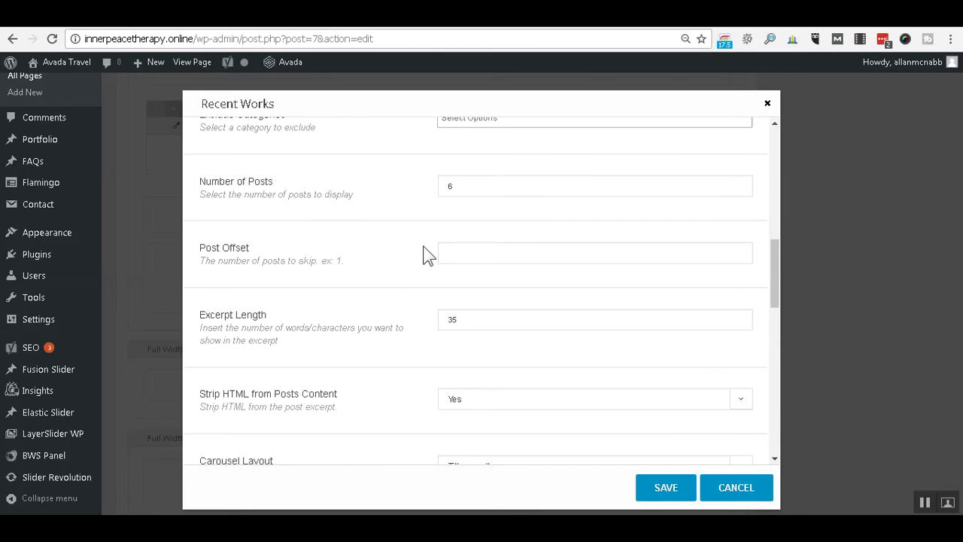
{"action": "left_click", "coordinate": [463, 317]}
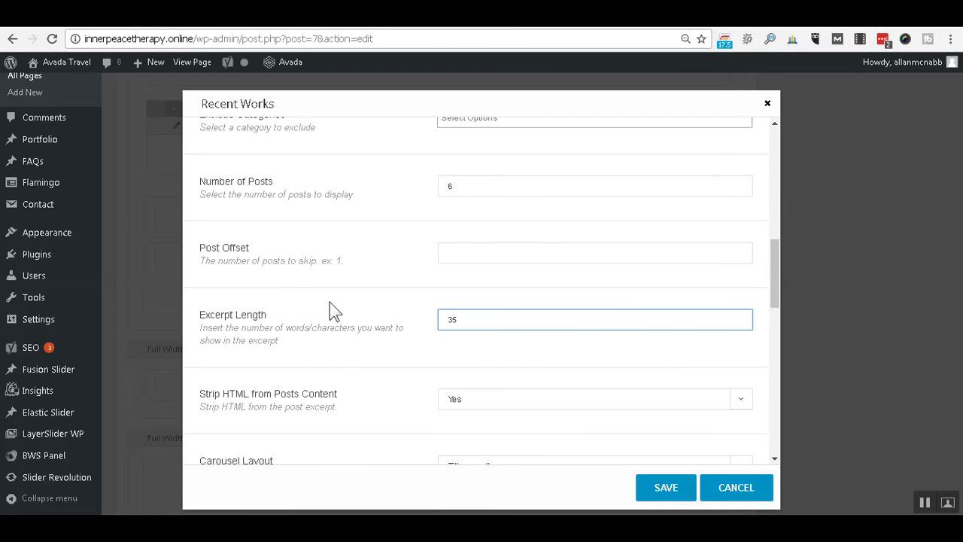
{"action": "scroll", "coordinate": [329, 301], "scroll_direction": "down", "scroll_amount": 1}
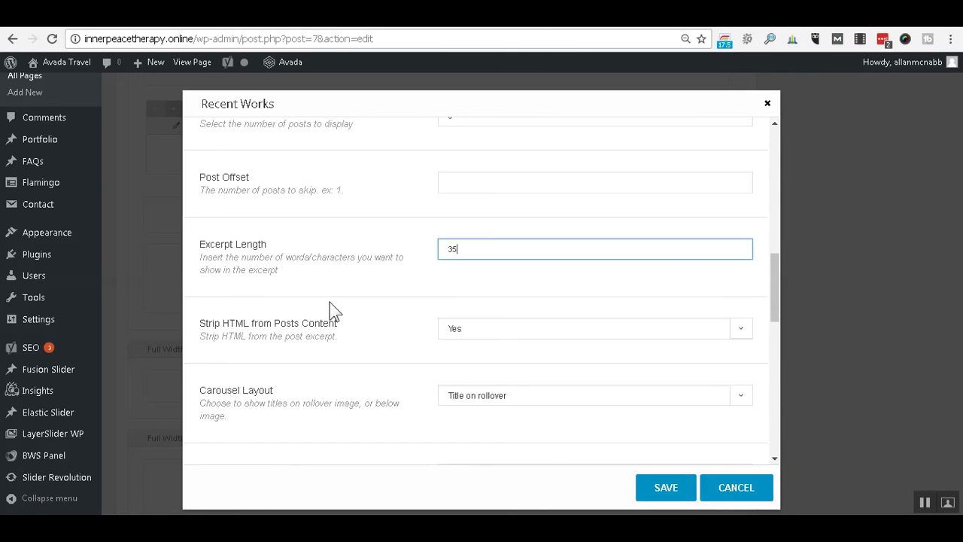
{"action": "scroll", "coordinate": [329, 301], "scroll_direction": "down", "scroll_amount": 1}
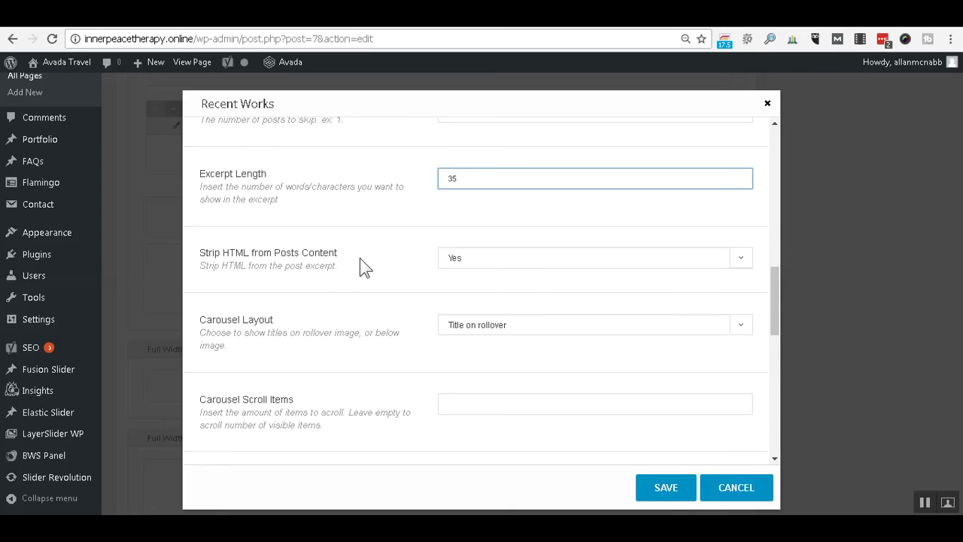
{"action": "scroll", "coordinate": [359, 267], "scroll_direction": "down", "scroll_amount": 1}
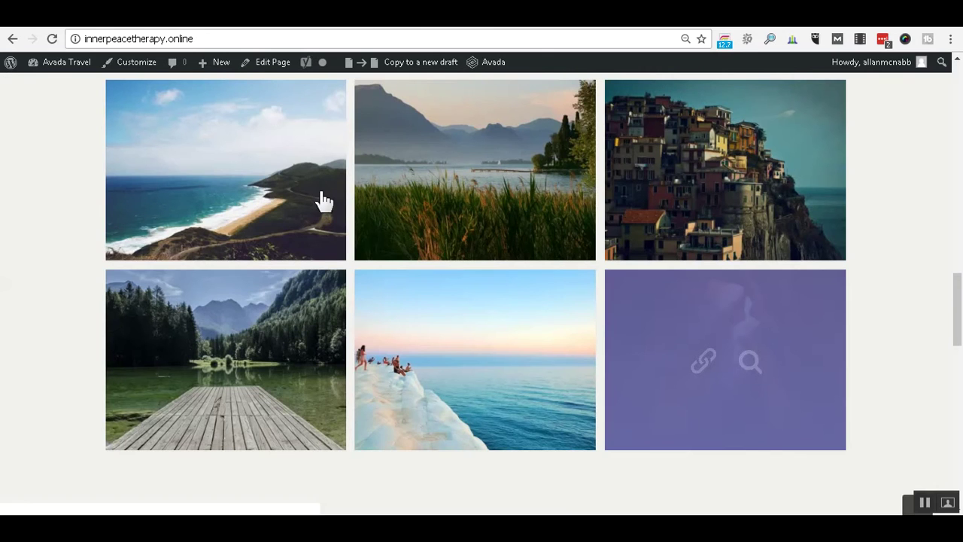
{"action": "mouse_move", "coordinate": [240, 185]}
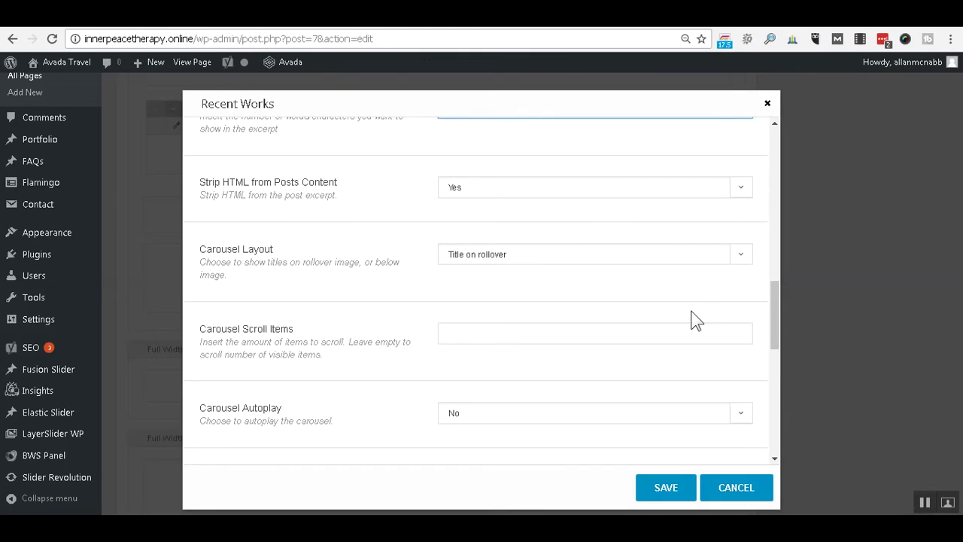
{"action": "scroll", "coordinate": [692, 318], "scroll_direction": "down", "scroll_amount": 2}
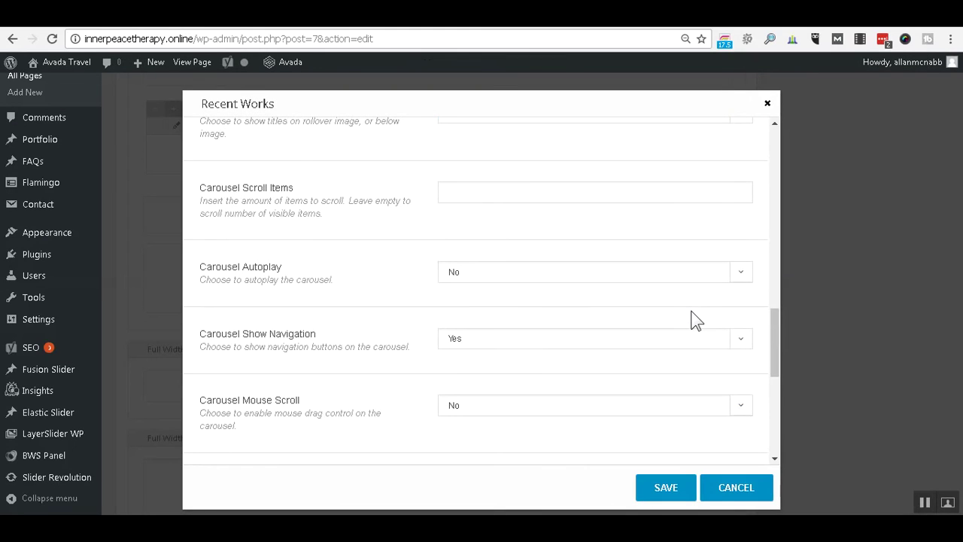
Close the Recent Works settings unchanged and scroll down to the VIEW ALL DESTINATIONS button.
{"action": "scroll", "coordinate": [695, 320], "scroll_direction": "down", "scroll_amount": 5}
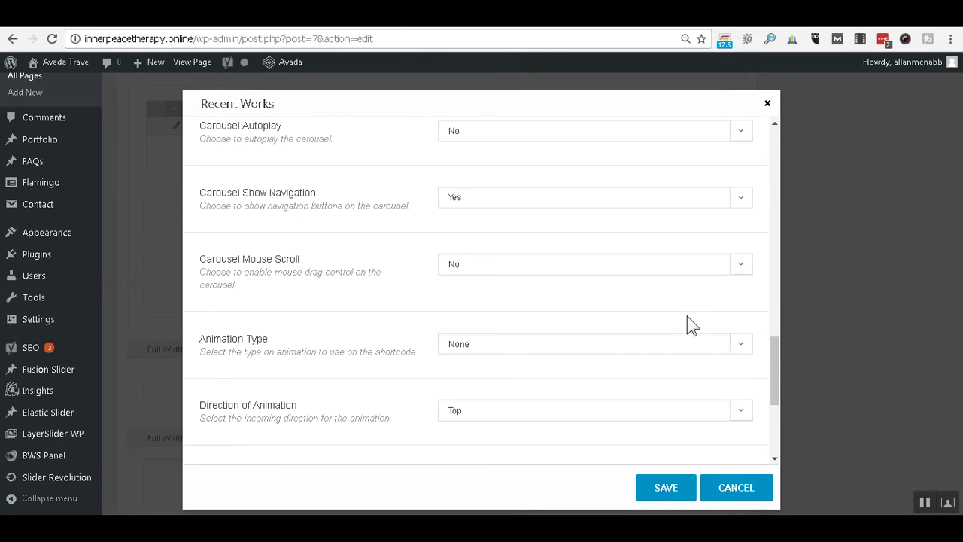
{"action": "scroll", "coordinate": [692, 325], "scroll_direction": "down", "scroll_amount": 1}
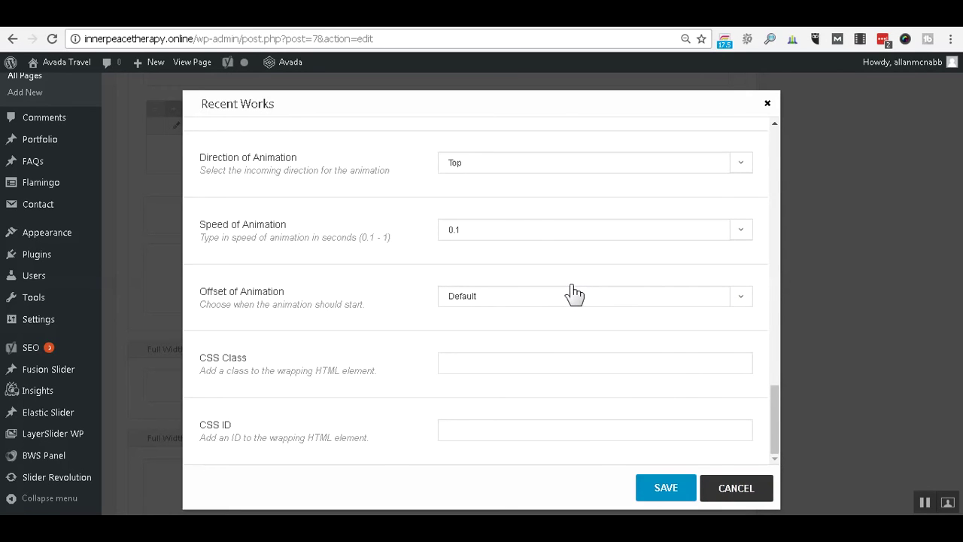
{"action": "key", "text": "Escape"}
{"action": "scroll", "coordinate": [572, 286], "scroll_direction": "down", "scroll_amount": 3}
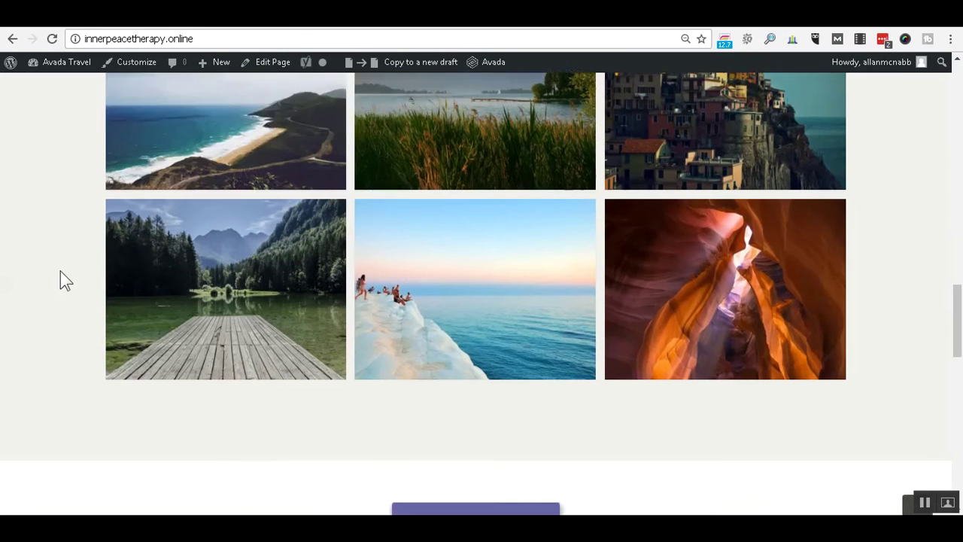
{"action": "scroll", "coordinate": [61, 271], "scroll_direction": "down", "scroll_amount": 2}
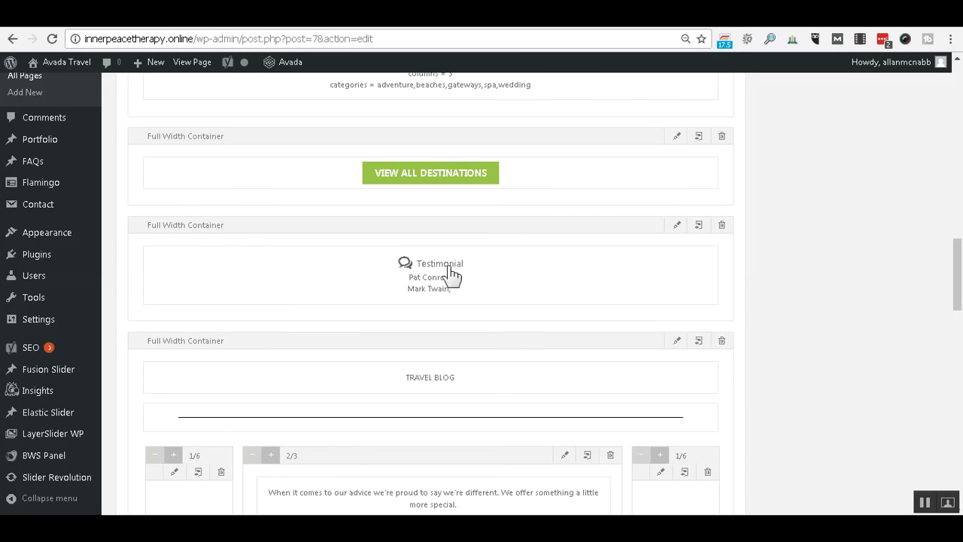
{"action": "left_click", "coordinate": [678, 226]}
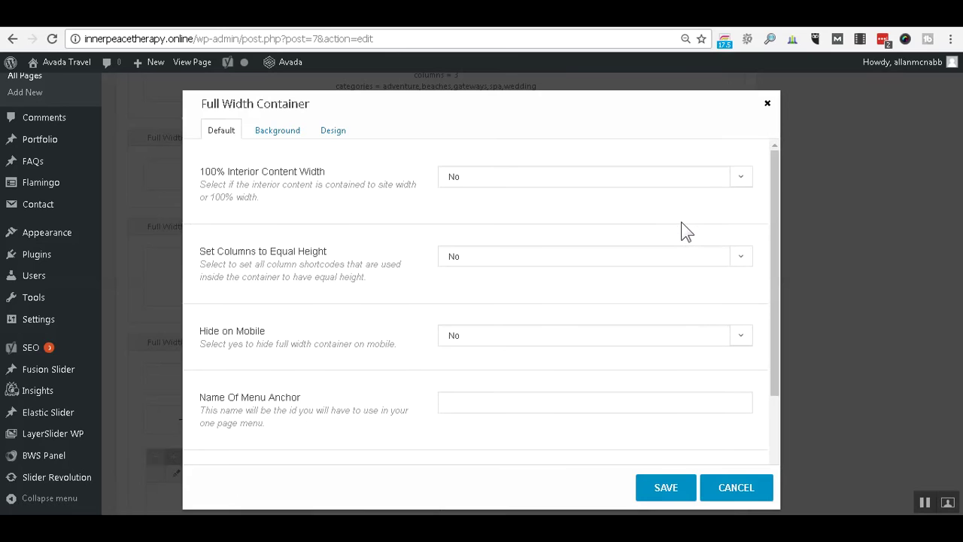
{"action": "left_click", "coordinate": [767, 104]}
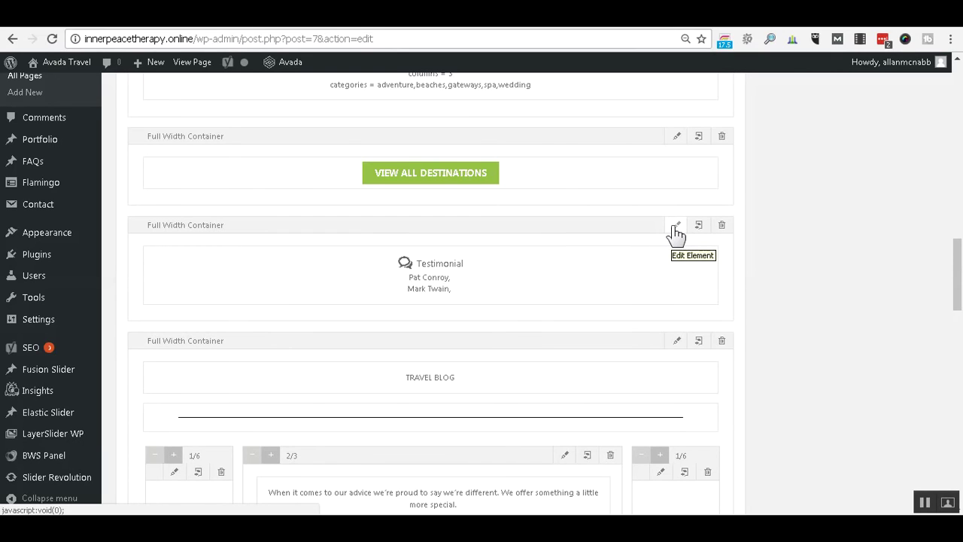
Open the Testimonial element's settings and review Testimonial Item 1's details.
{"action": "mouse_move", "coordinate": [690, 251]}
{"action": "left_click", "coordinate": [684, 253]}
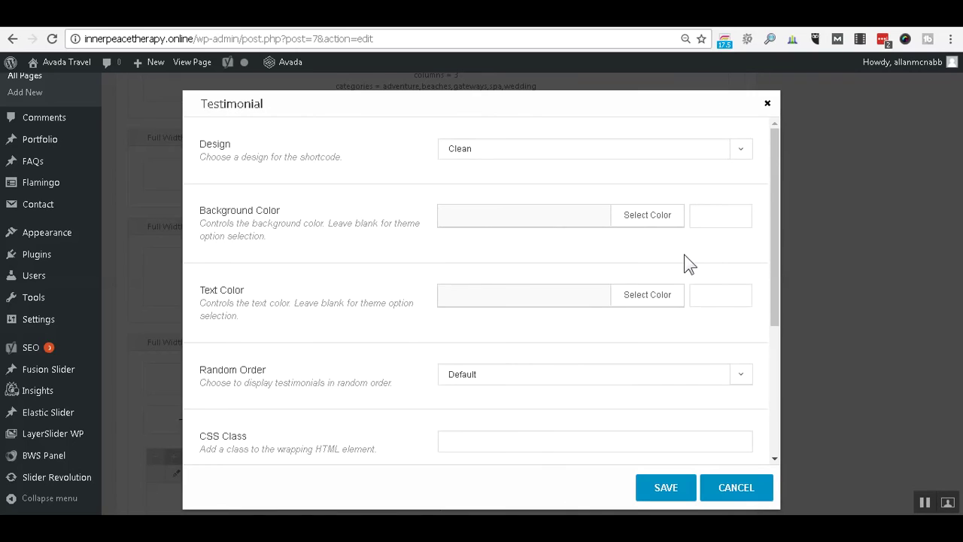
{"action": "scroll", "coordinate": [279, 208], "scroll_direction": "down", "scroll_amount": 3}
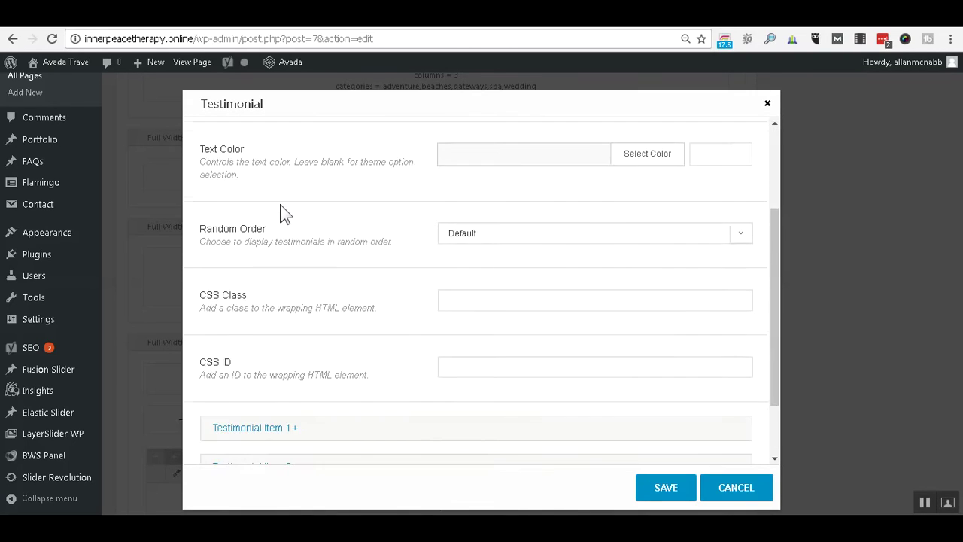
{"action": "scroll", "coordinate": [280, 205], "scroll_direction": "down", "scroll_amount": 1}
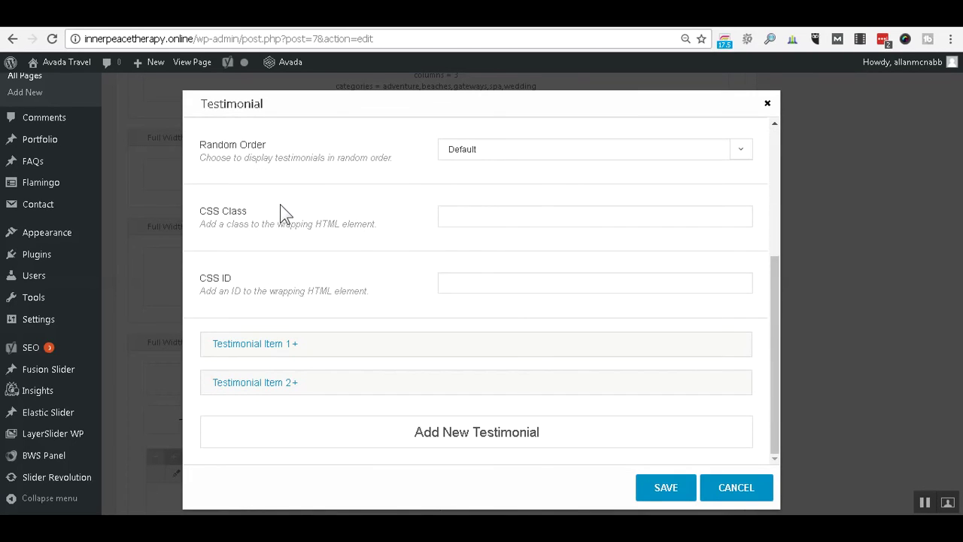
{"action": "left_click", "coordinate": [288, 345]}
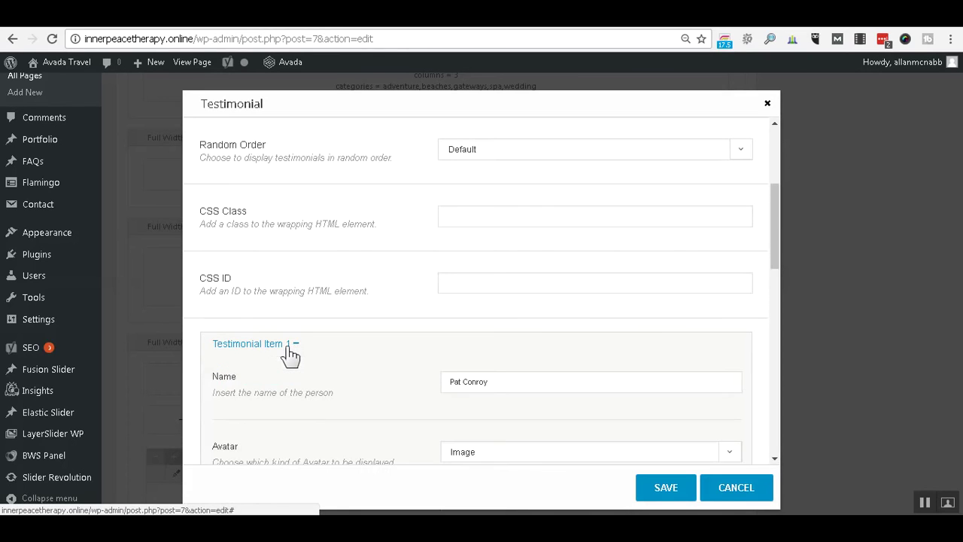
{"action": "scroll", "coordinate": [381, 262], "scroll_direction": "down", "scroll_amount": 2}
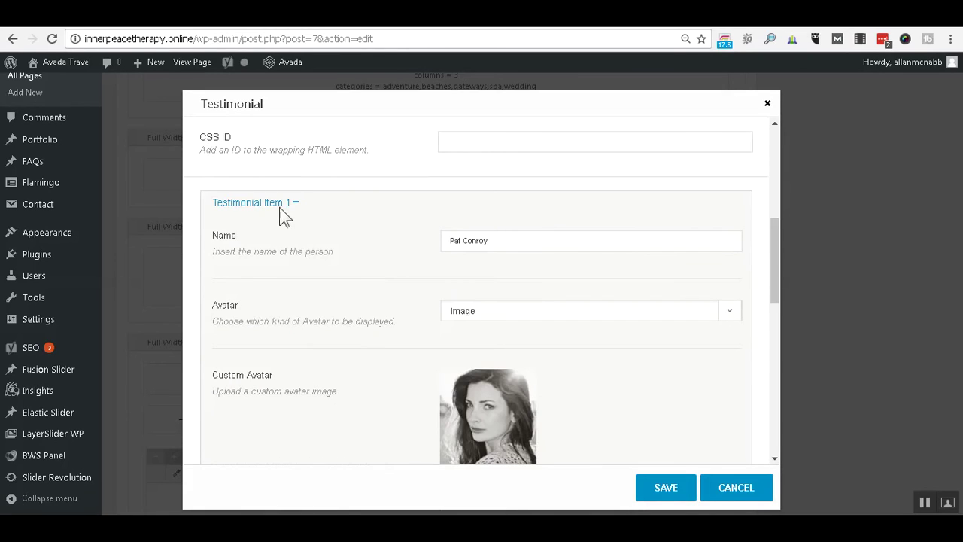
{"action": "scroll", "coordinate": [335, 218], "scroll_direction": "down", "scroll_amount": 1}
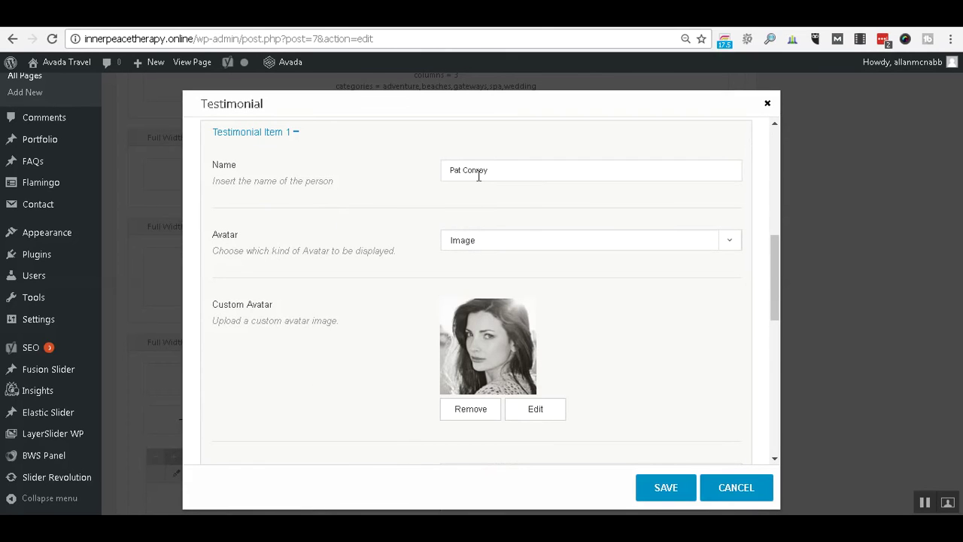
{"action": "scroll", "coordinate": [358, 275], "scroll_direction": "down", "scroll_amount": 2}
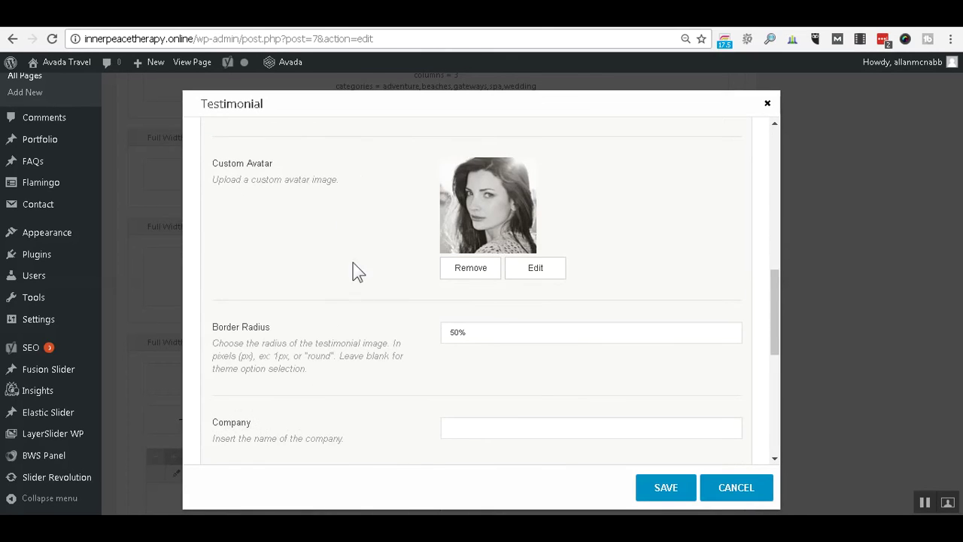
{"action": "scroll", "coordinate": [385, 400], "scroll_direction": "down", "scroll_amount": 3}
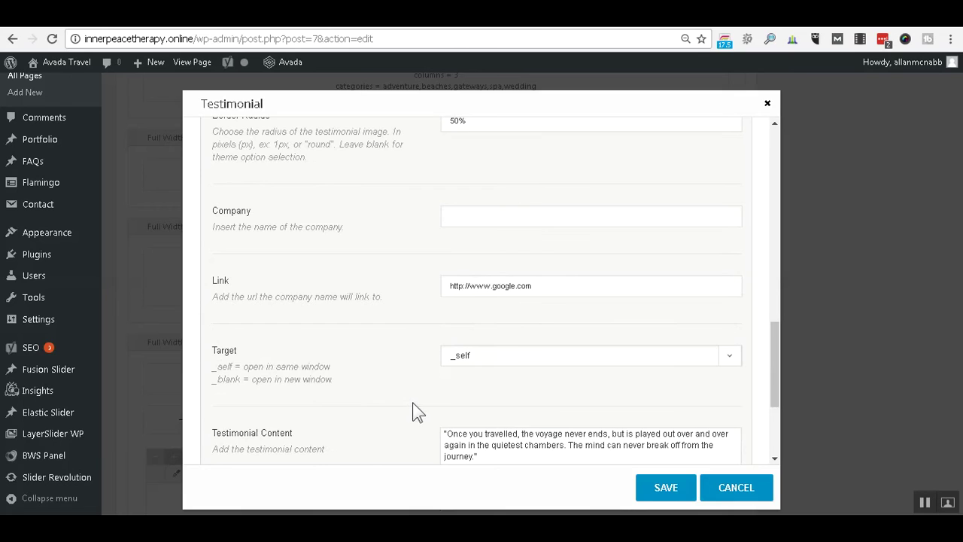
{"action": "scroll", "coordinate": [410, 406], "scroll_direction": "down", "scroll_amount": 3}
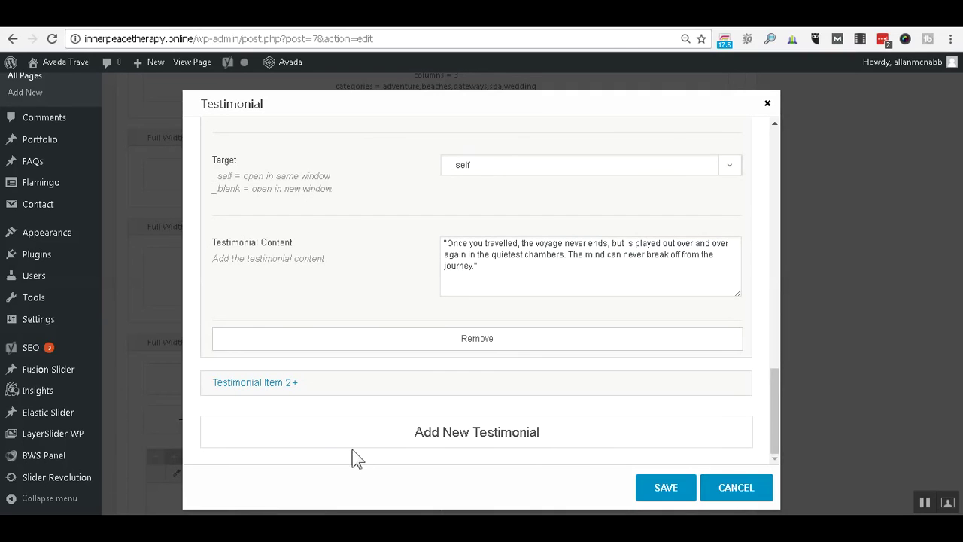
Review the second testimonial's details and cancel the Testimonial settings without changes.
{"action": "left_click", "coordinate": [287, 387]}
{"action": "scroll", "coordinate": [348, 323], "scroll_direction": "down", "scroll_amount": 5}
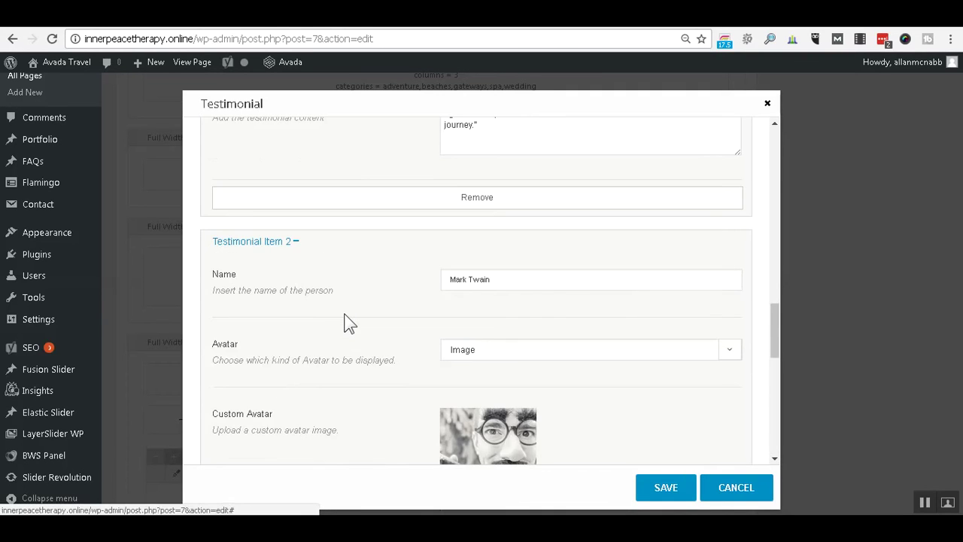
{"action": "scroll", "coordinate": [348, 322], "scroll_direction": "down", "scroll_amount": 8}
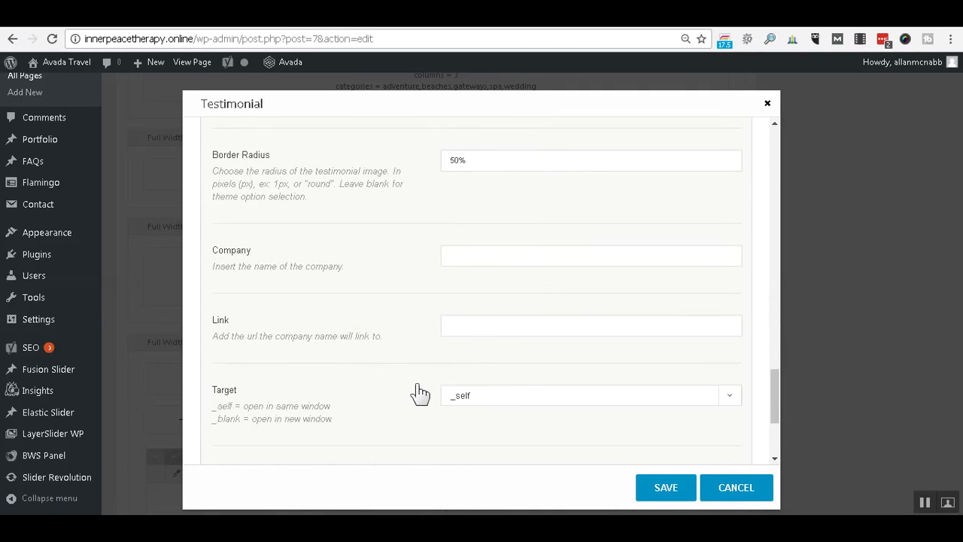
{"action": "left_click", "coordinate": [728, 481]}
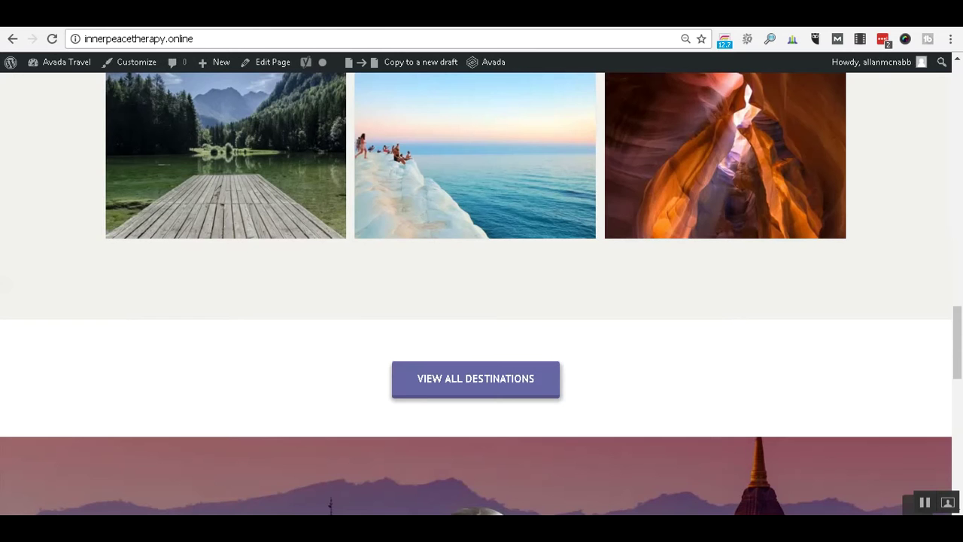
{"action": "scroll", "coordinate": [960, 316], "scroll_direction": "down", "scroll_amount": 4}
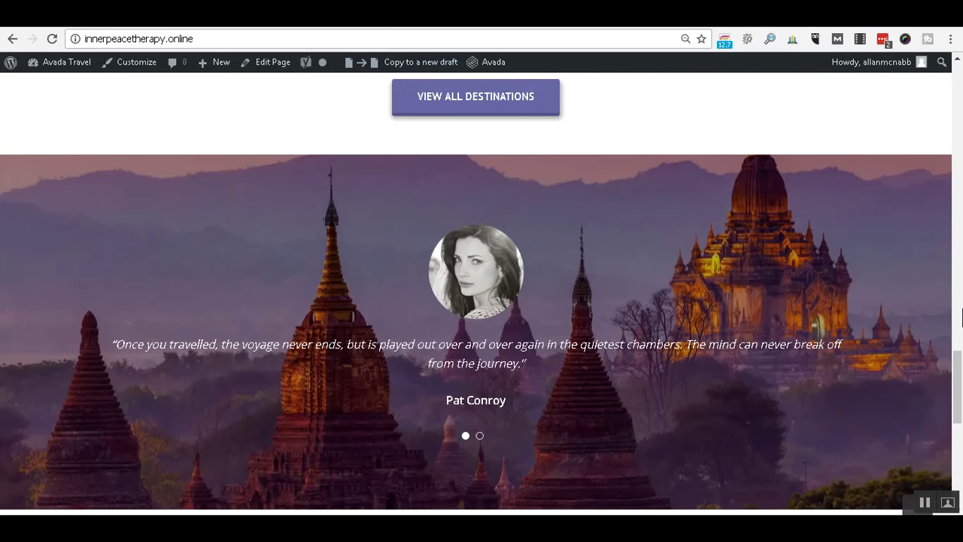
{"action": "scroll", "coordinate": [825, 307], "scroll_direction": "down", "scroll_amount": 7}
{"action": "scroll", "coordinate": [835, 298], "scroll_direction": "up", "scroll_amount": 3}
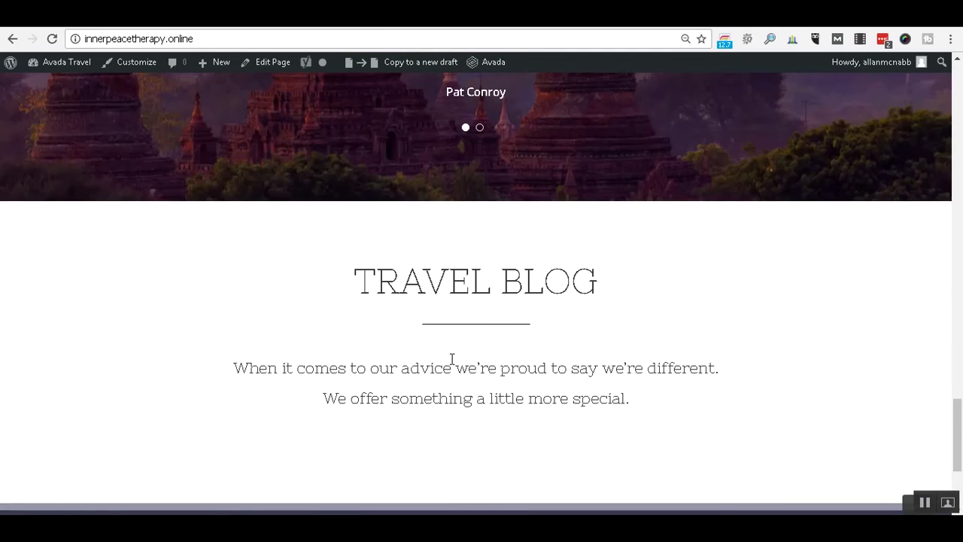
{"action": "scroll", "coordinate": [606, 349], "scroll_direction": "down", "scroll_amount": 2}
{"action": "scroll", "coordinate": [606, 348], "scroll_direction": "up", "scroll_amount": 2}
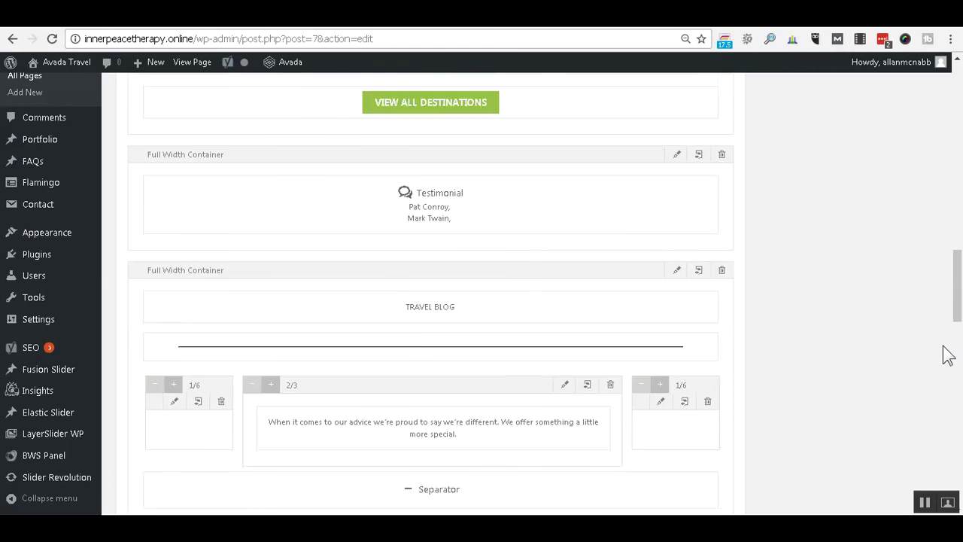
{"action": "scroll", "coordinate": [896, 333], "scroll_direction": "down", "scroll_amount": 6}
{"action": "scroll", "coordinate": [897, 333], "scroll_direction": "up", "scroll_amount": 1}
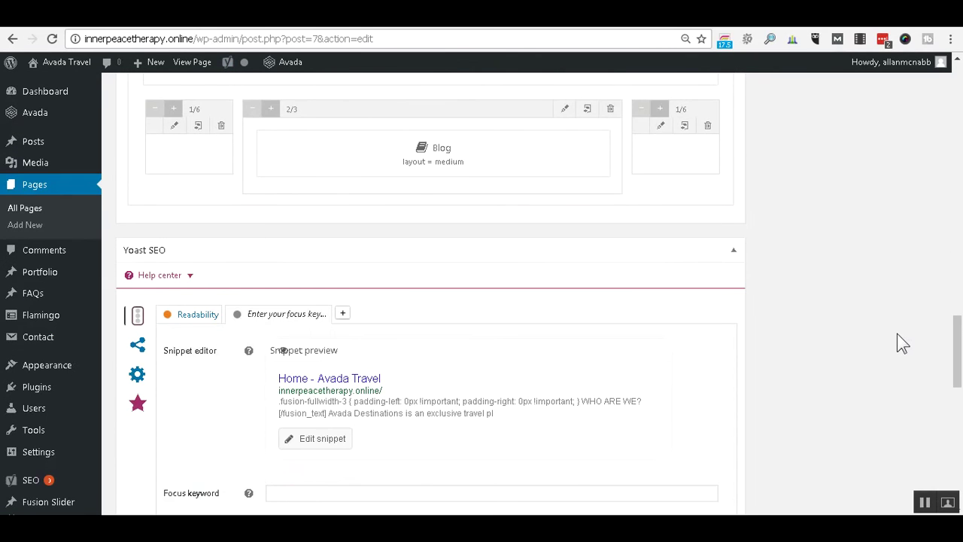
{"action": "scroll", "coordinate": [897, 334], "scroll_direction": "up", "scroll_amount": 3}
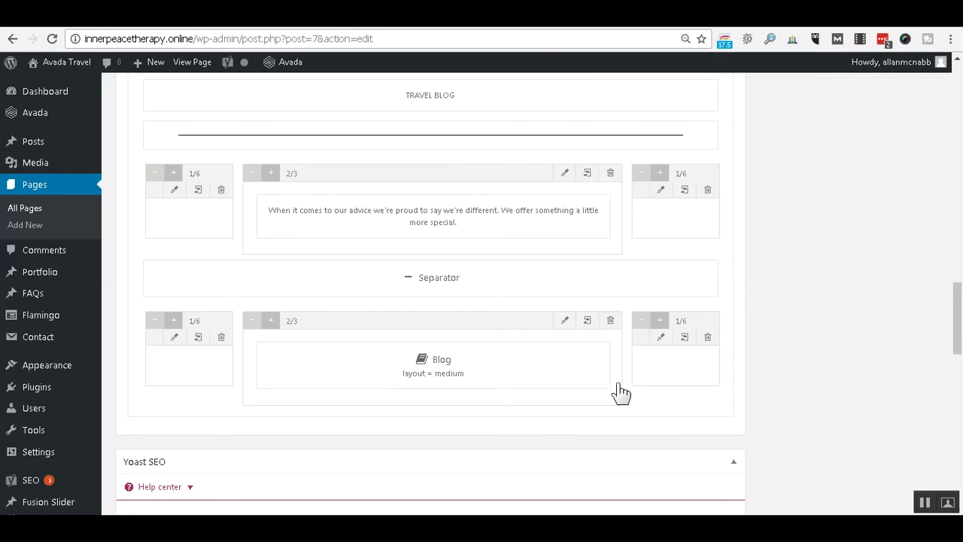
{"action": "scroll", "coordinate": [478, 255], "scroll_direction": "up", "scroll_amount": 2}
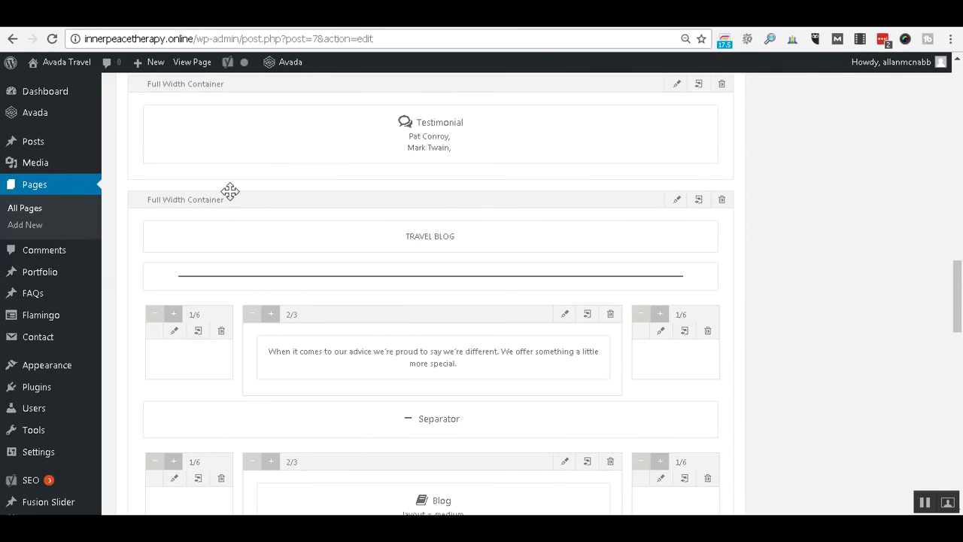
{"action": "scroll", "coordinate": [639, 333], "scroll_direction": "down", "scroll_amount": 2}
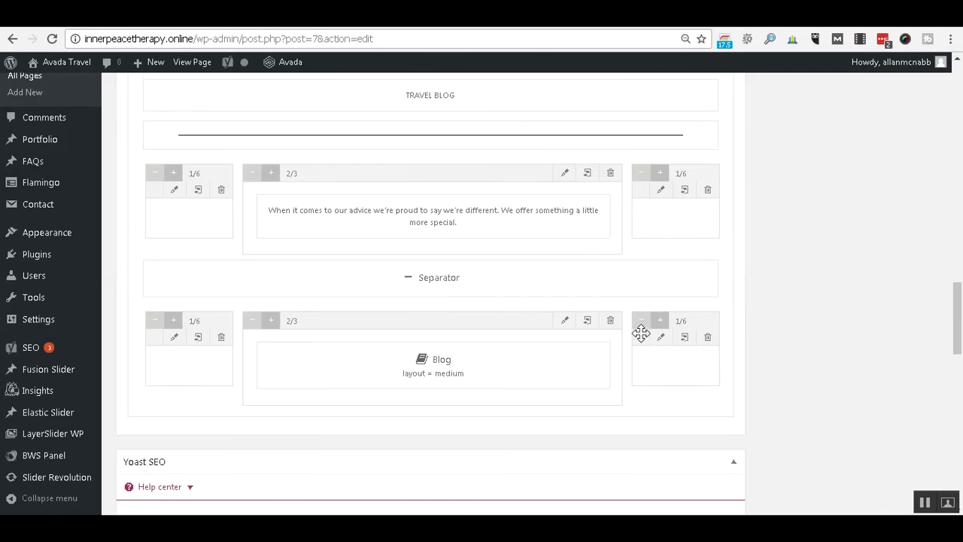
Delete all six columns of the Travel Blog rows, including the Blog and intro text columns.
{"action": "left_click", "coordinate": [707, 338]}
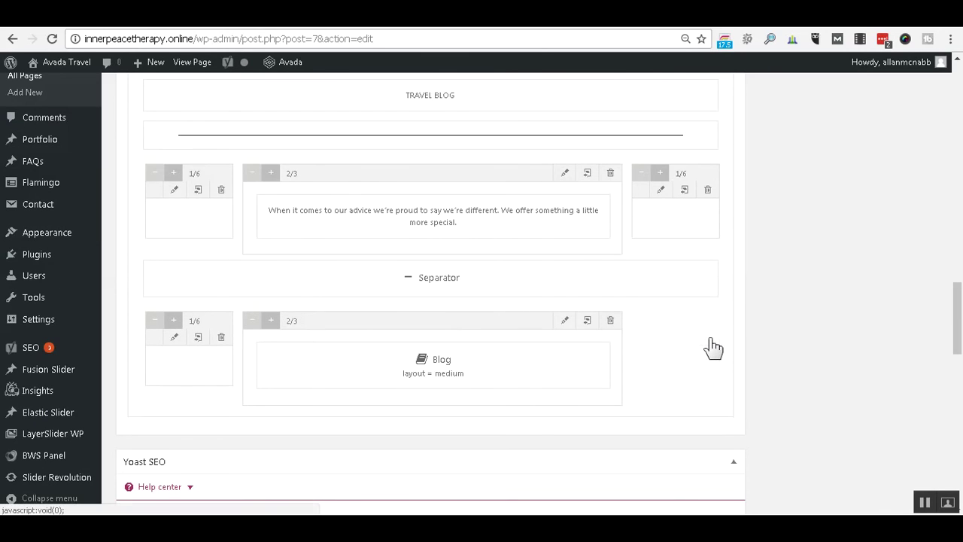
{"action": "left_click", "coordinate": [610, 321]}
{"action": "left_click", "coordinate": [221, 337]}
{"action": "left_click", "coordinate": [221, 189]}
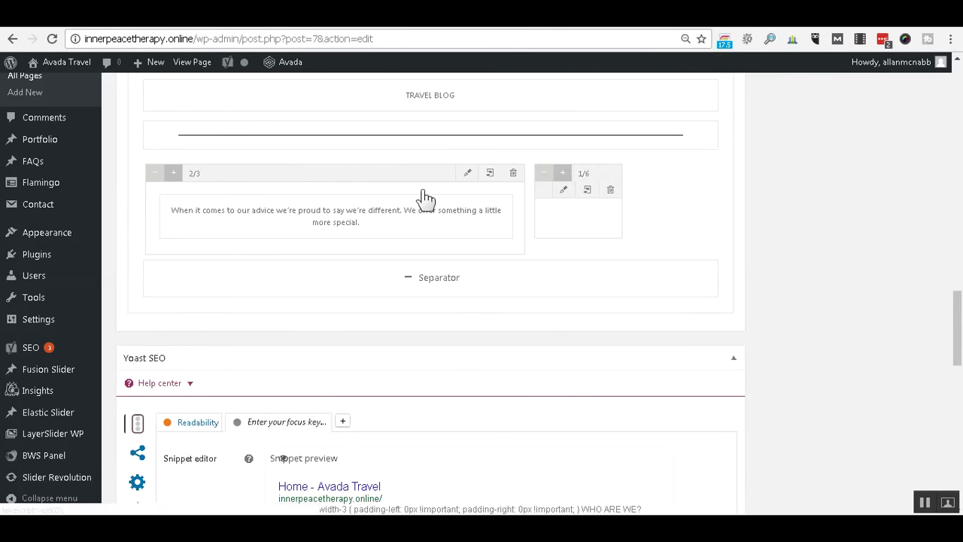
{"action": "left_click", "coordinate": [513, 173]}
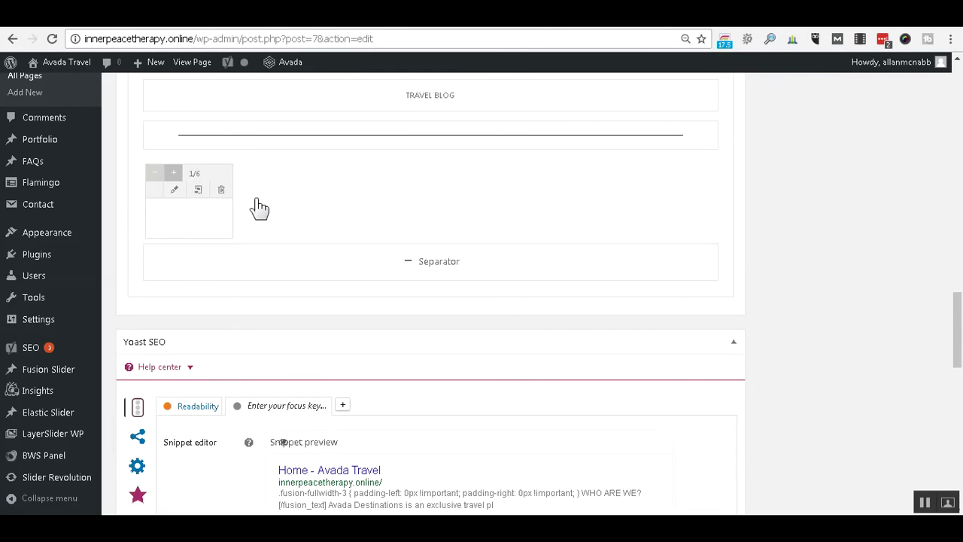
{"action": "left_click", "coordinate": [221, 189]}
Delete the Separator, divider, TRAVEL BLOG heading and empty container, then update the page.
{"action": "scroll", "coordinate": [464, 253], "scroll_direction": "up", "scroll_amount": 2}
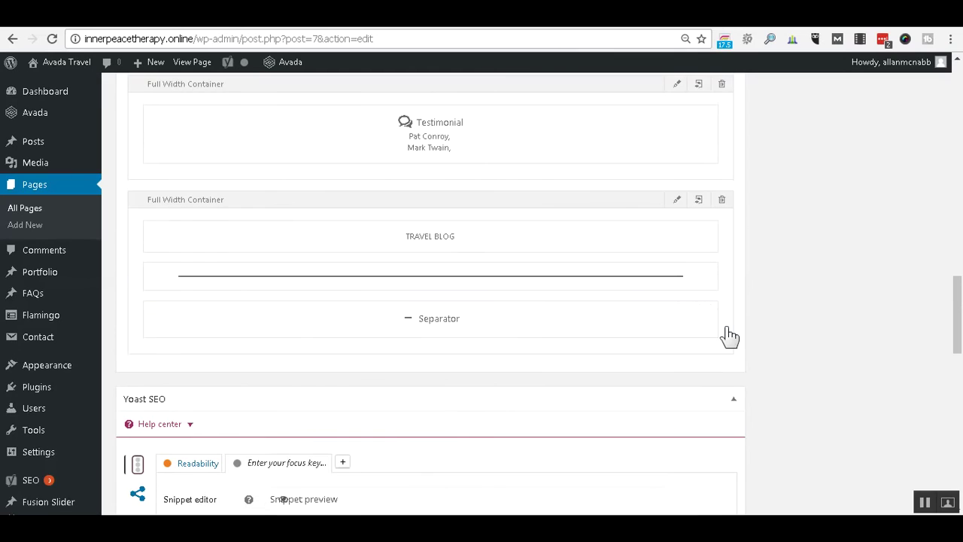
{"action": "left_click", "coordinate": [711, 309]}
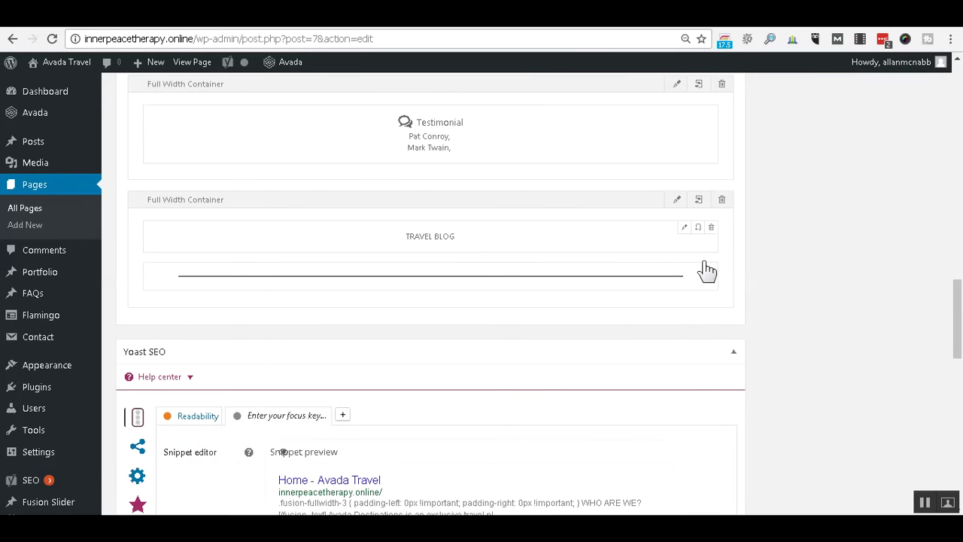
{"action": "left_click", "coordinate": [709, 268]}
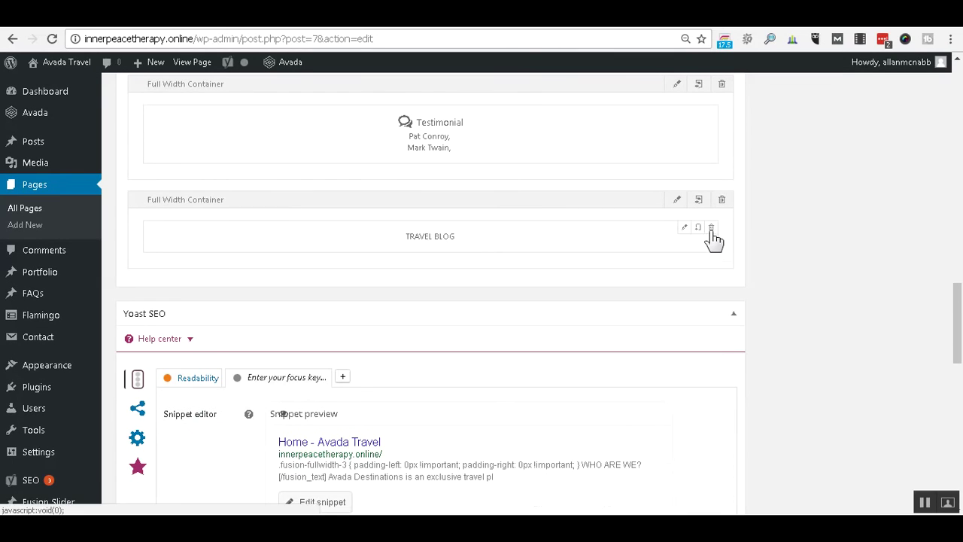
{"action": "left_click", "coordinate": [710, 228]}
{"action": "left_click", "coordinate": [723, 201]}
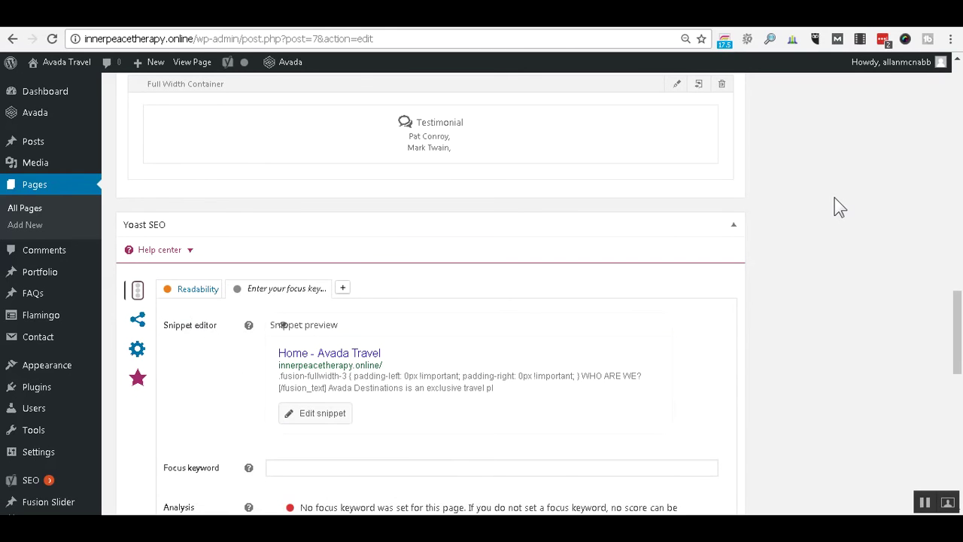
{"action": "scroll", "coordinate": [835, 200], "scroll_direction": "up", "scroll_amount": 5}
{"action": "scroll", "coordinate": [834, 197], "scroll_direction": "up", "scroll_amount": 15}
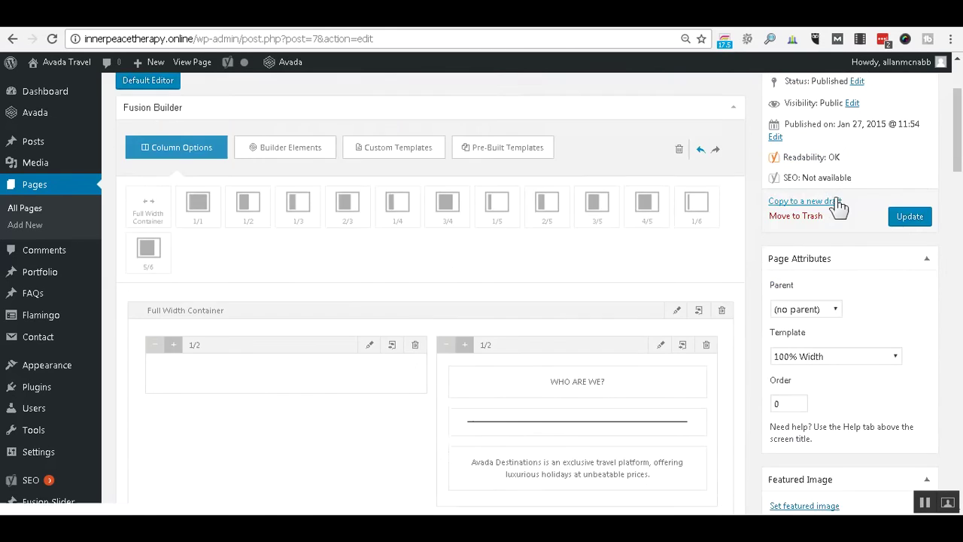
{"action": "scroll", "coordinate": [834, 197], "scroll_direction": "down", "scroll_amount": 1}
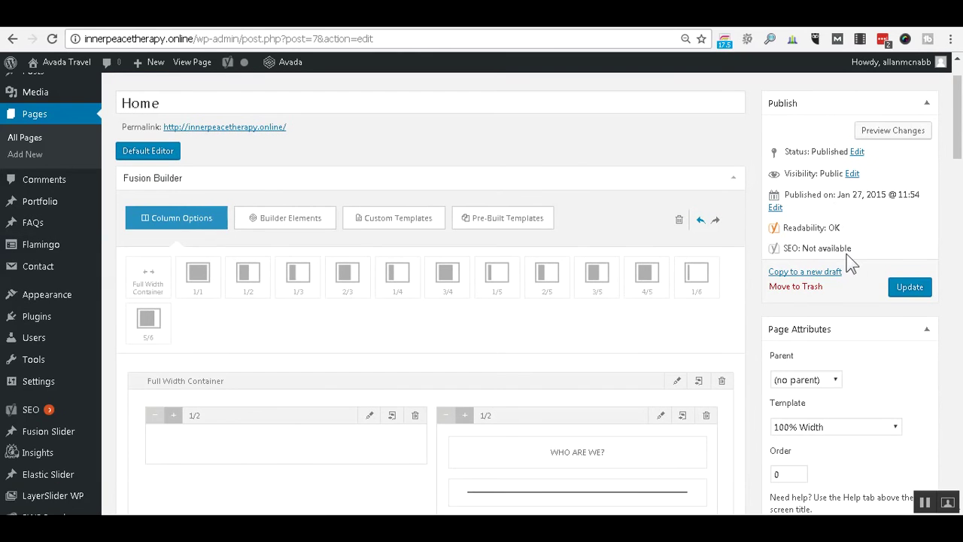
{"action": "scroll", "coordinate": [849, 259], "scroll_direction": "down", "scroll_amount": 1}
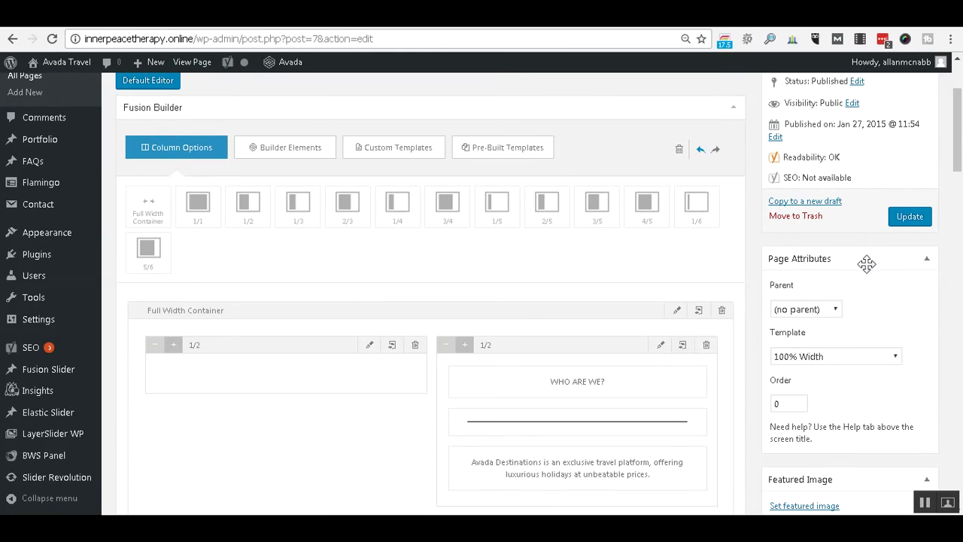
{"action": "left_click", "coordinate": [822, 216]}
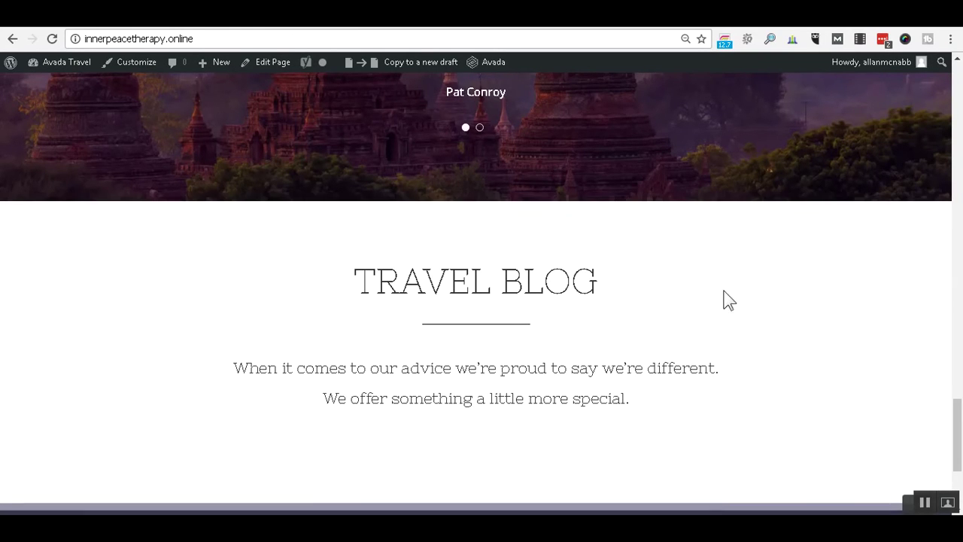
Scroll back to the top of the live home page and follow the ABOUT US menu link.
{"action": "scroll", "coordinate": [733, 286], "scroll_direction": "down", "scroll_amount": 1}
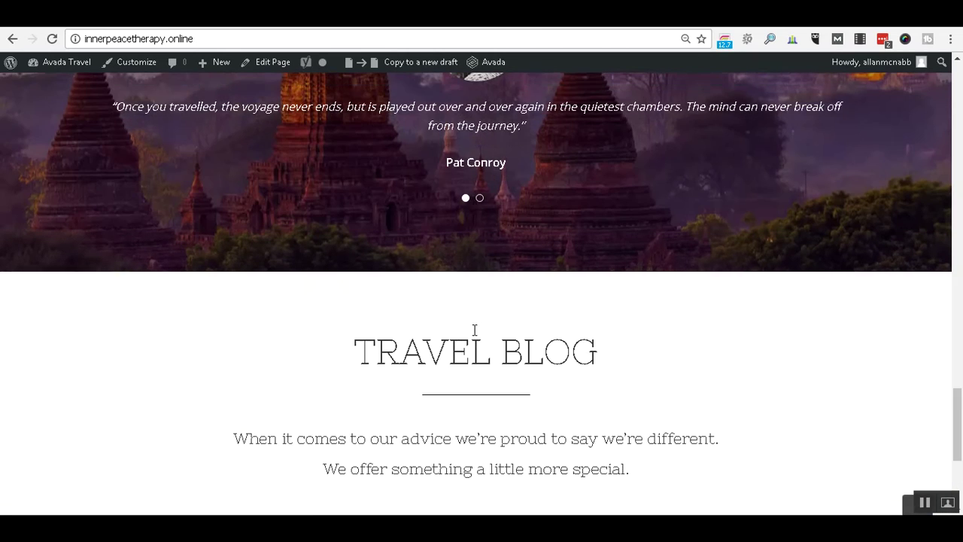
{"action": "scroll", "coordinate": [473, 329], "scroll_direction": "up", "scroll_amount": 2}
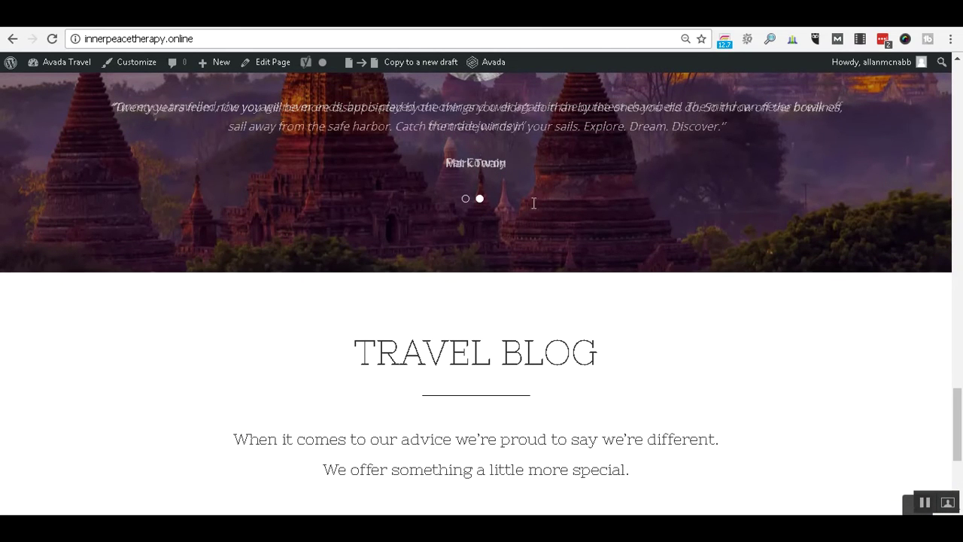
{"action": "scroll", "coordinate": [703, 304], "scroll_direction": "down", "scroll_amount": 2}
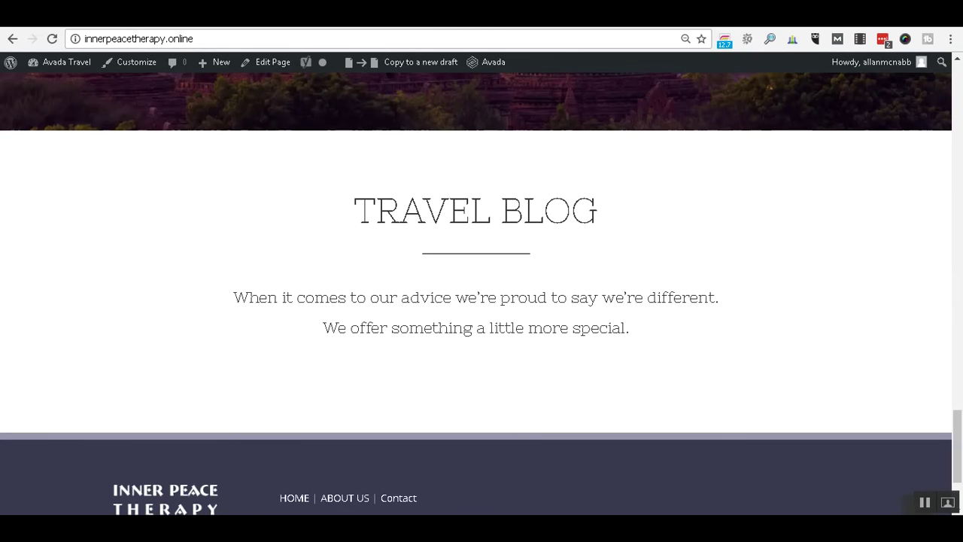
{"action": "scroll", "coordinate": [784, 316], "scroll_direction": "up", "scroll_amount": 5}
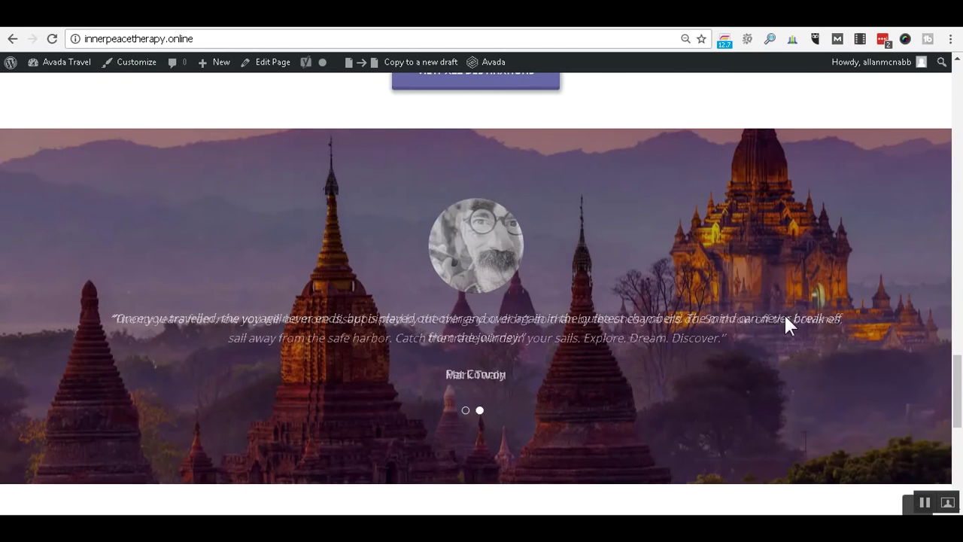
{"action": "scroll", "coordinate": [785, 316], "scroll_direction": "up", "scroll_amount": 6}
{"action": "scroll", "coordinate": [830, 285], "scroll_direction": "up", "scroll_amount": 15}
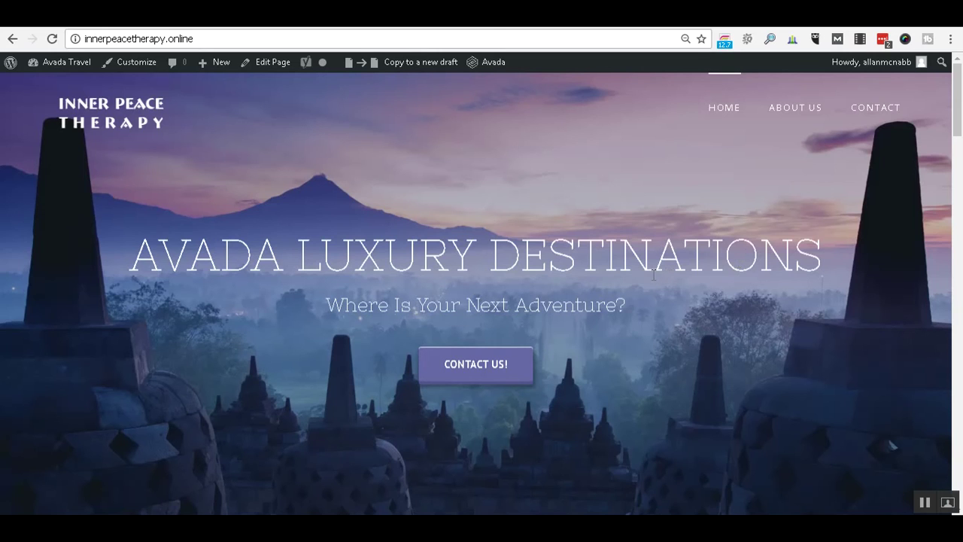
{"action": "left_click", "coordinate": [810, 127]}
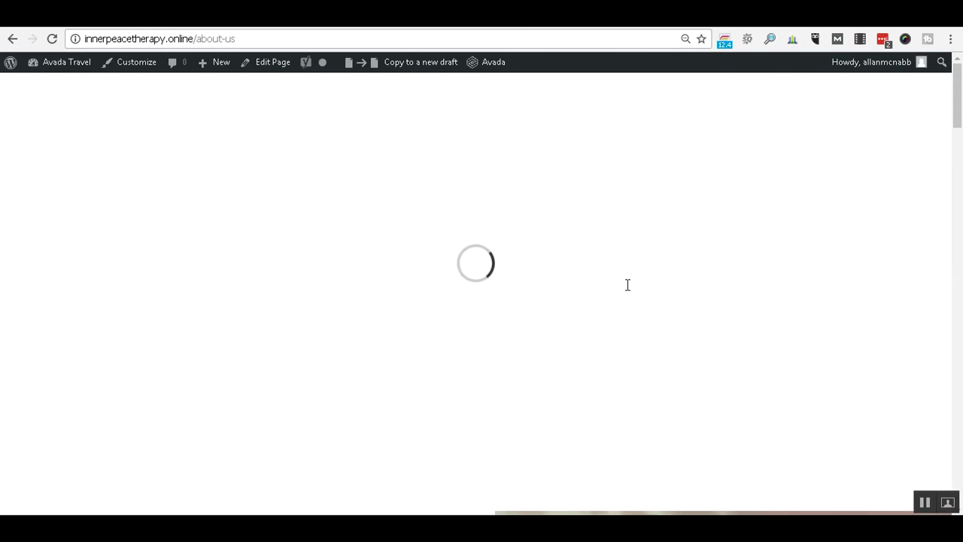
Scroll through the About Us page to look over its content.
{"action": "scroll", "coordinate": [717, 269], "scroll_direction": "down", "scroll_amount": 6}
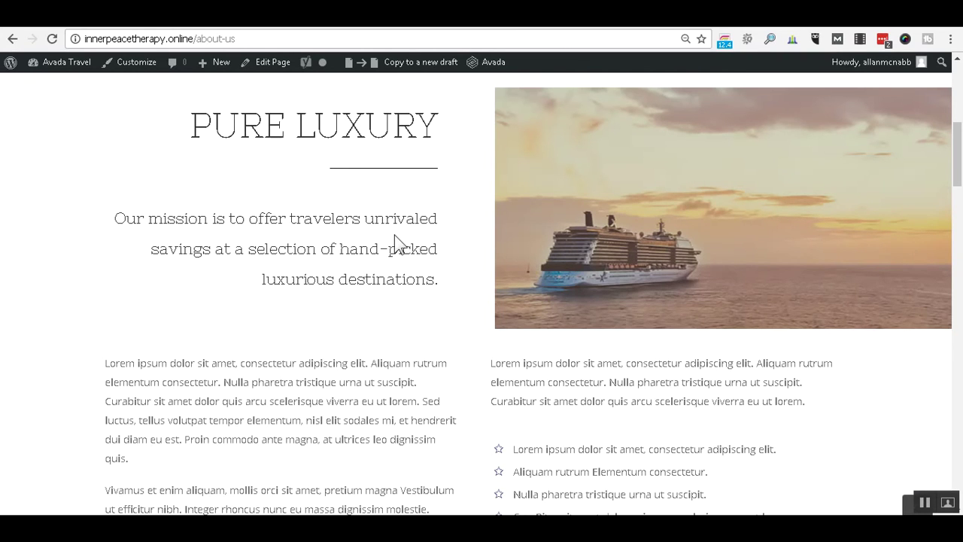
{"action": "scroll", "coordinate": [394, 235], "scroll_direction": "down", "scroll_amount": 4}
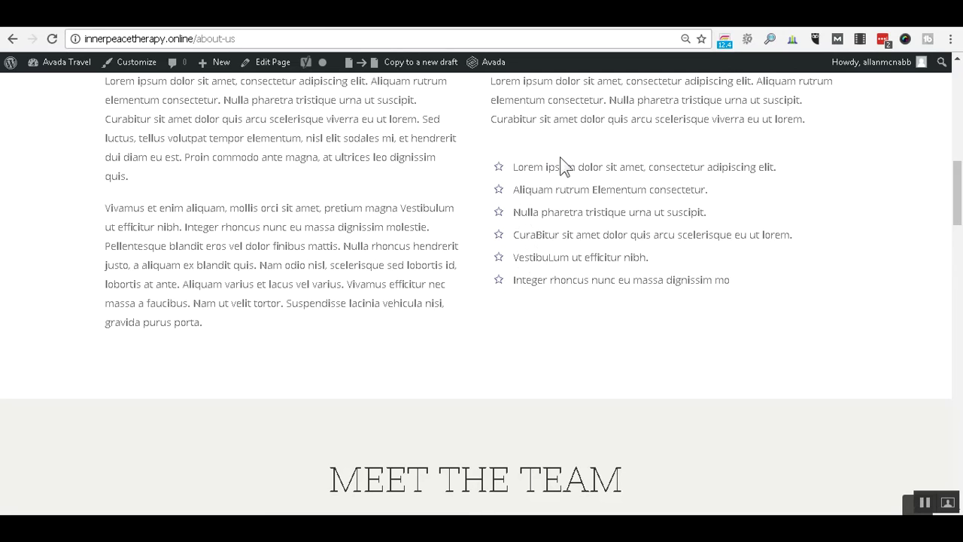
{"action": "scroll", "coordinate": [765, 286], "scroll_direction": "down", "scroll_amount": 10}
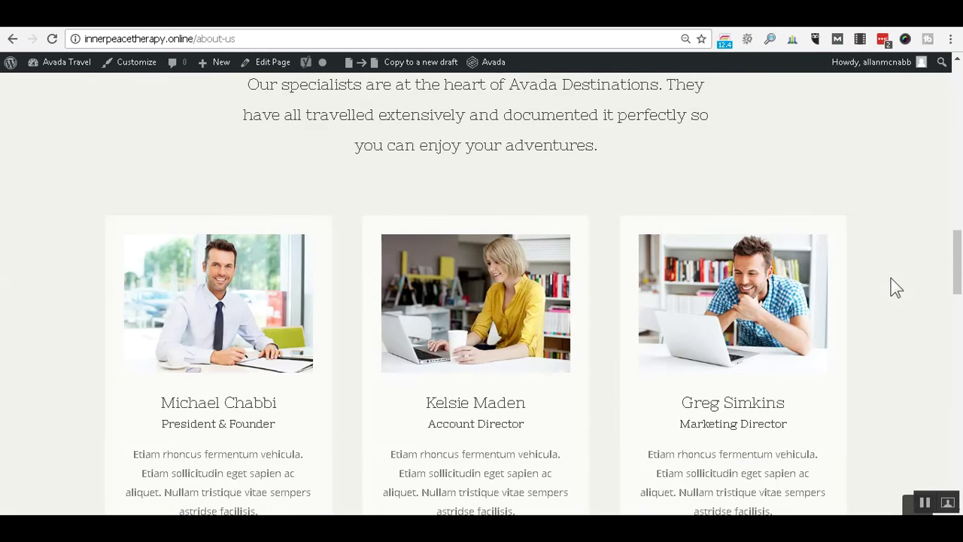
{"action": "scroll", "coordinate": [895, 292], "scroll_direction": "up", "scroll_amount": 2}
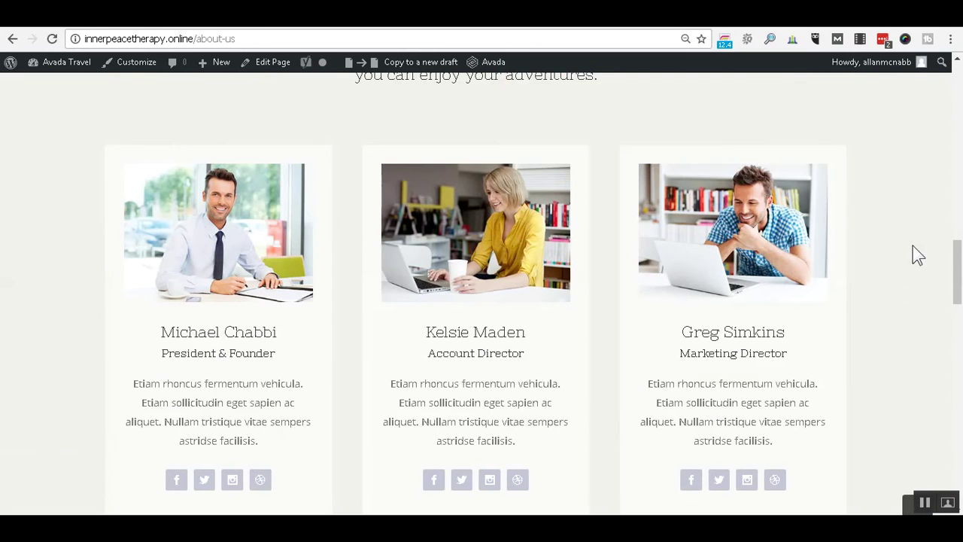
{"action": "scroll", "coordinate": [911, 253], "scroll_direction": "down", "scroll_amount": 6}
{"action": "scroll", "coordinate": [912, 246], "scroll_direction": "down", "scroll_amount": 2}
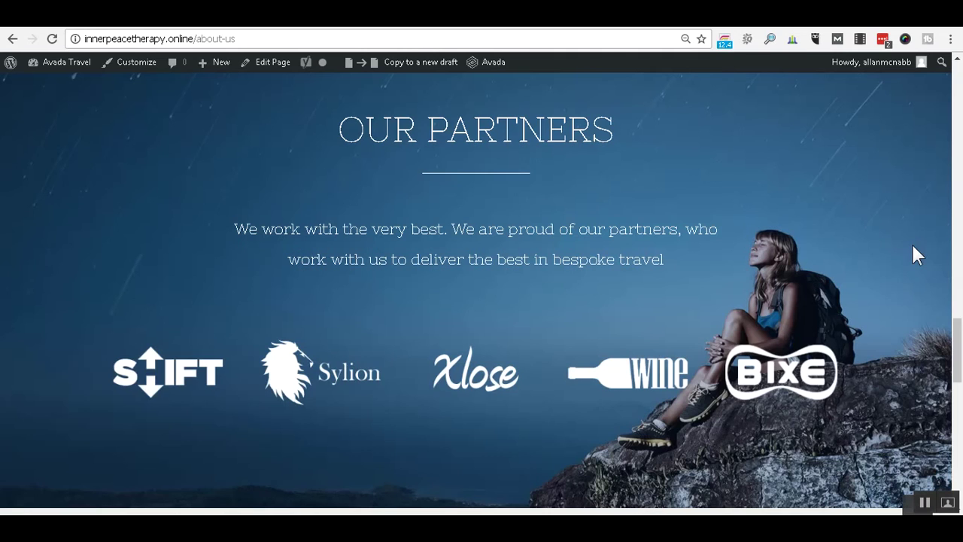
{"action": "scroll", "coordinate": [912, 246], "scroll_direction": "down", "scroll_amount": 4}
{"action": "scroll", "coordinate": [912, 246], "scroll_direction": "up", "scroll_amount": 20}
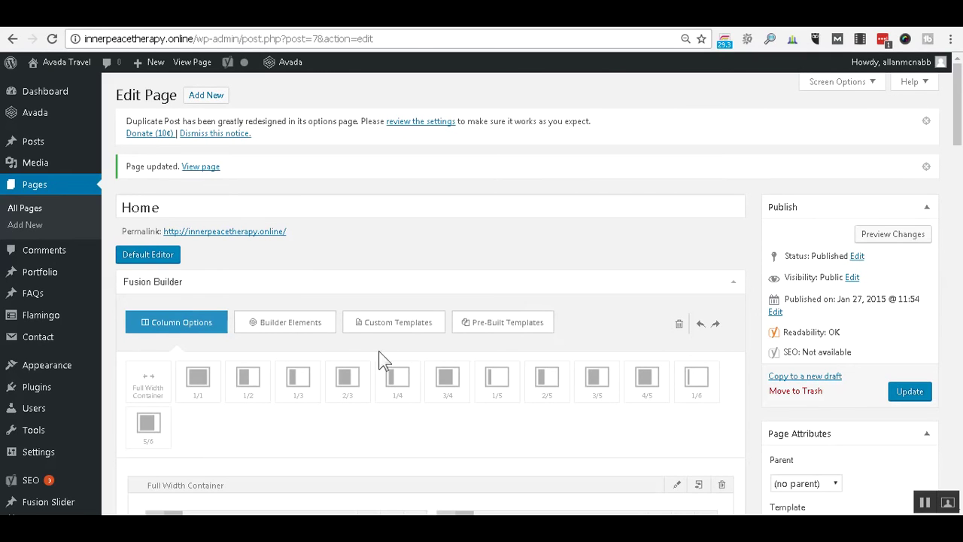
Open the older 'Contact form 1' (2015/01/29) from Contact > Contact Forms.
{"action": "mouse_move", "coordinate": [44, 344]}
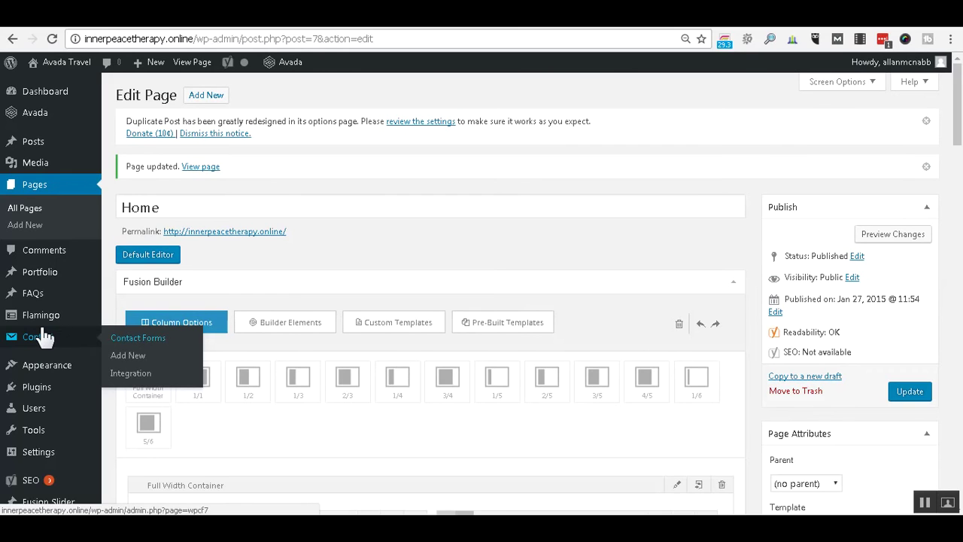
{"action": "left_click", "coordinate": [120, 343]}
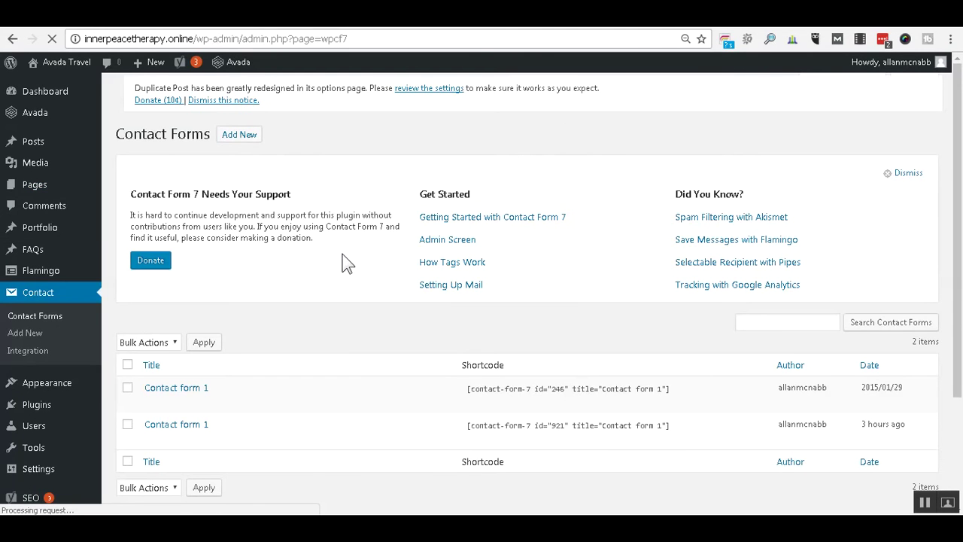
{"action": "scroll", "coordinate": [346, 263], "scroll_direction": "down", "scroll_amount": 1}
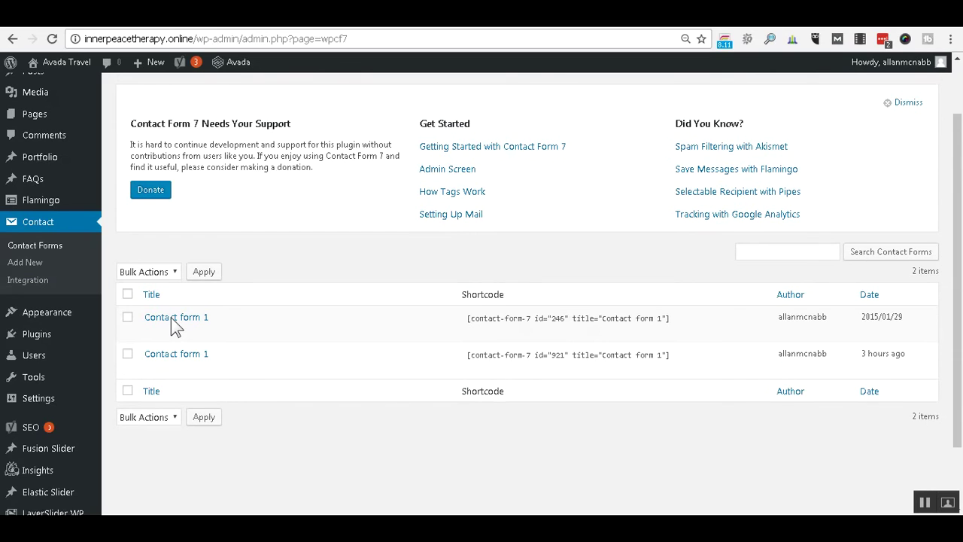
{"action": "scroll", "coordinate": [173, 320], "scroll_direction": "down", "scroll_amount": 1}
{"action": "left_click", "coordinate": [190, 249]}
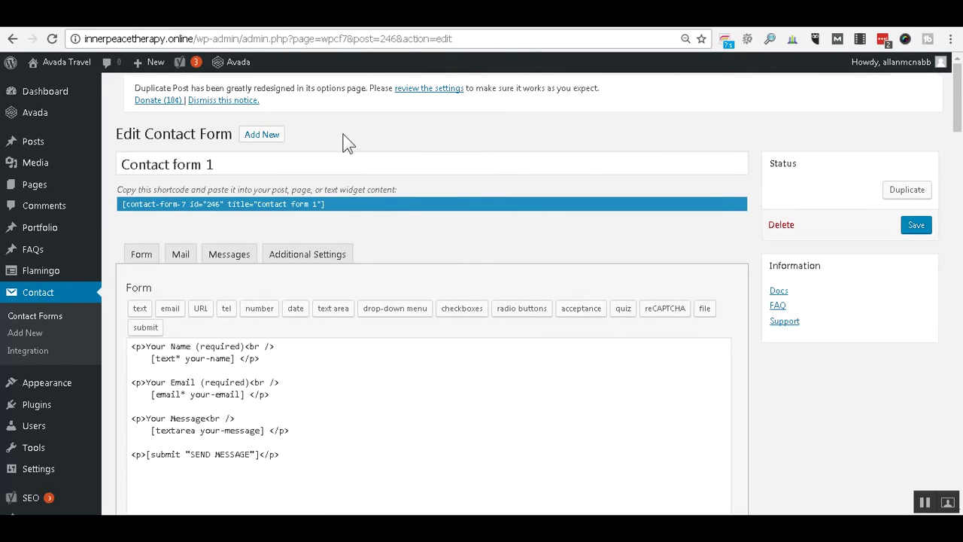
Relabel the Name field as 'Name *' and rename its tag from your-name to name.
{"action": "scroll", "coordinate": [337, 168], "scroll_direction": "down", "scroll_amount": 2}
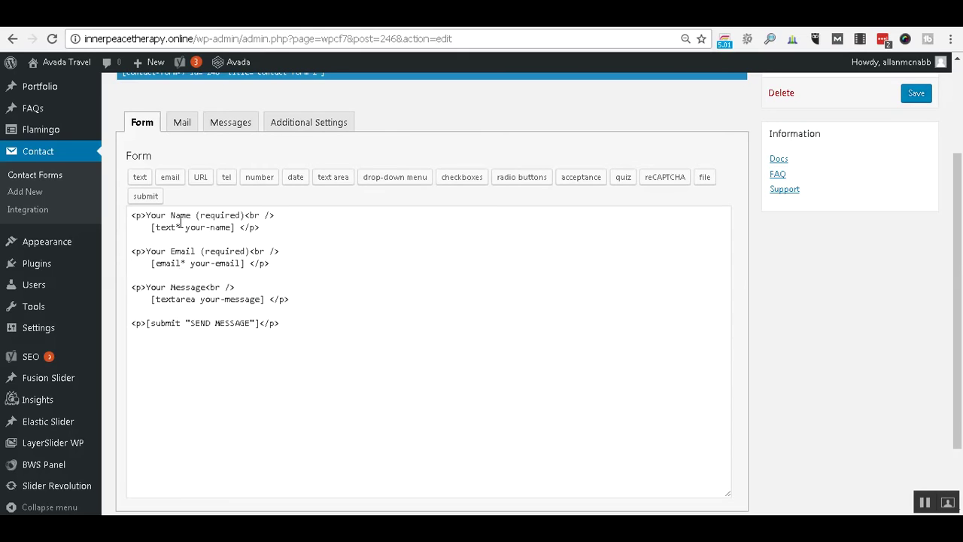
{"action": "left_click", "coordinate": [146, 214]}
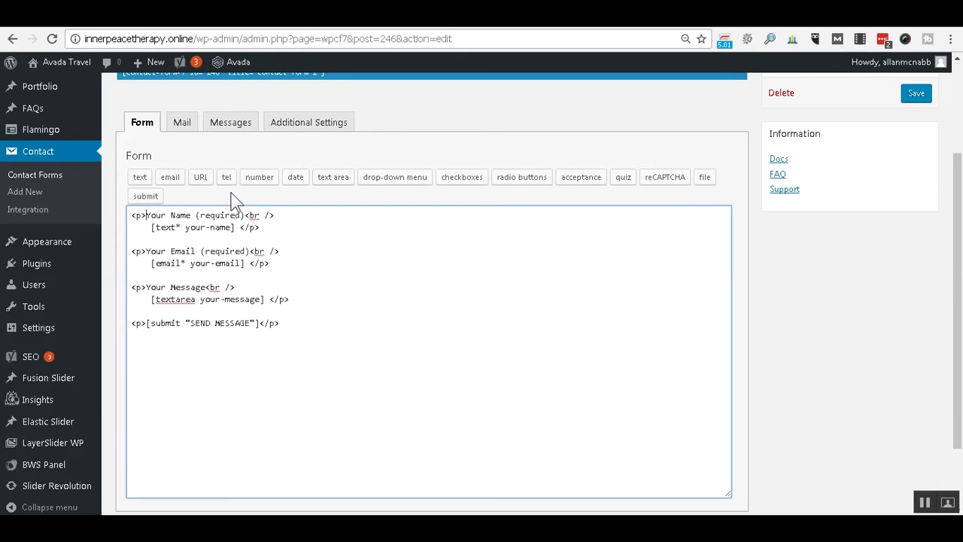
{"action": "key", "text": "shift+Right"}
{"action": "key", "text": "shift+Right"}
{"action": "key", "text": "shift+Right"}
{"action": "key", "text": "shift+Right"}
{"action": "key", "text": "shift+Right"}
{"action": "key", "text": "Delete"}
{"action": "type", "text": "*"}
{"action": "key", "text": "shift+Right"}
{"action": "key", "text": "shift+Right"}
{"action": "key", "text": "shift+Right"}
{"action": "key", "text": "shift+Right"}
{"action": "key", "text": "shift+Right"}
{"action": "key", "text": "shift+Right"}
{"action": "key", "text": "shift+Right"}
{"action": "key", "text": "shift+Right"}
{"action": "key", "text": "shift+Right"}
{"action": "key", "text": "shift+Right"}
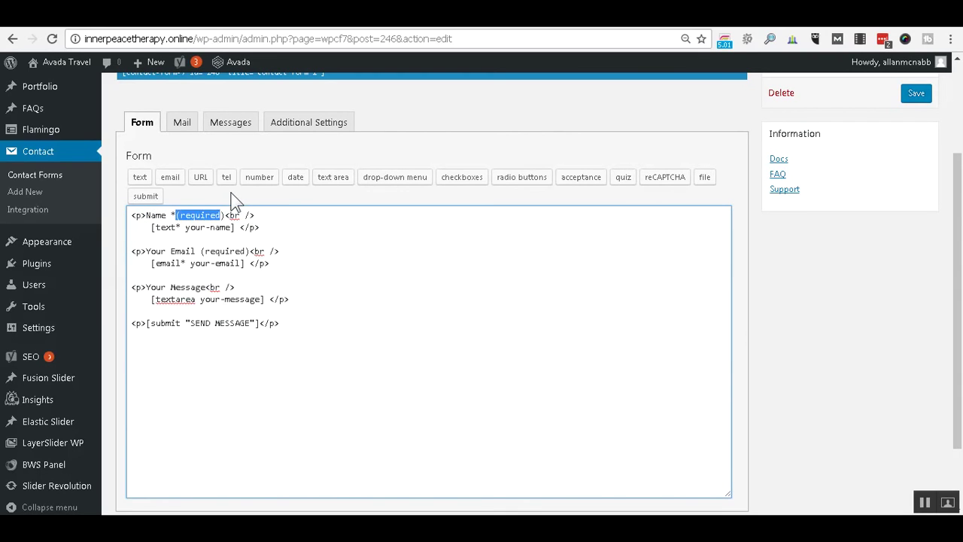
{"action": "key", "text": "Delete"}
{"action": "key", "text": "Down"}
{"action": "key", "text": "Right"}
{"action": "key", "text": "Right"}
{"action": "key", "text": "Right"}
{"action": "key", "text": "Delete"}
{"action": "key", "text": "Delete"}
{"action": "key", "text": "Delete"}
{"action": "key", "text": "Delete"}
{"action": "key", "text": "Delete"}
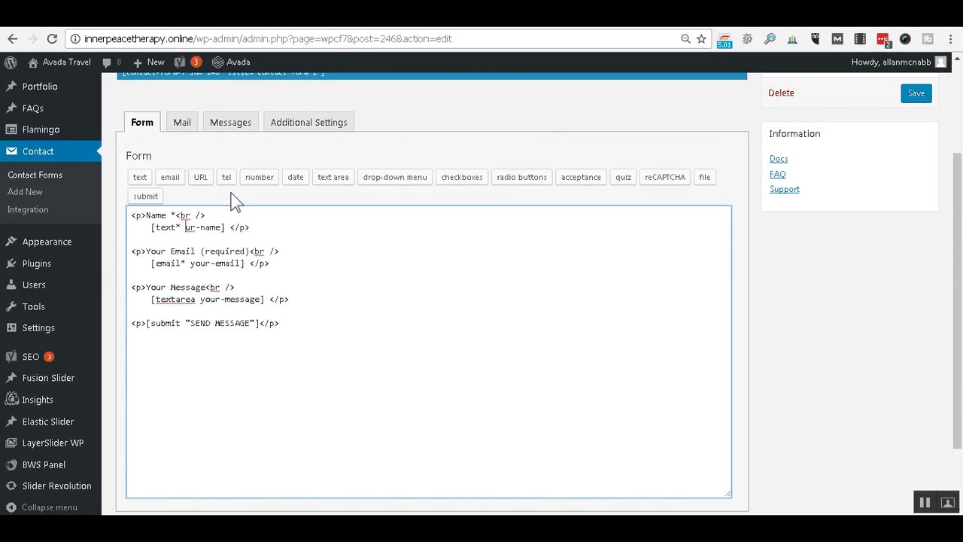
Relabel the Email field as 'Email *' and rename its tag from your-email to email.
{"action": "key", "text": "Left"}
{"action": "key", "text": "Left"}
{"action": "key", "text": "shift+Right"}
{"action": "key", "text": "shift+Right"}
{"action": "key", "text": "shift+Right"}
{"action": "key", "text": "shift+Right"}
{"action": "key", "text": "shift+Right"}
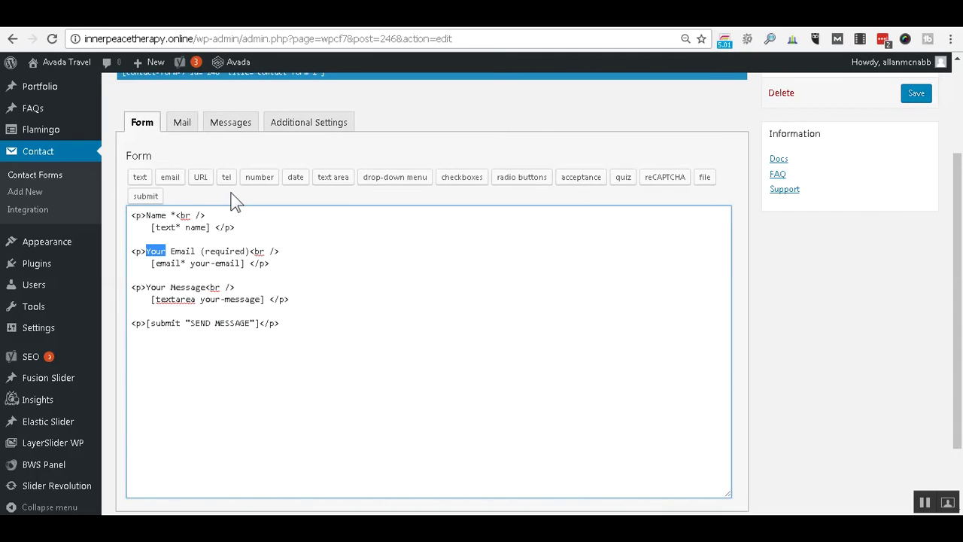
{"action": "key", "text": "Delete"}
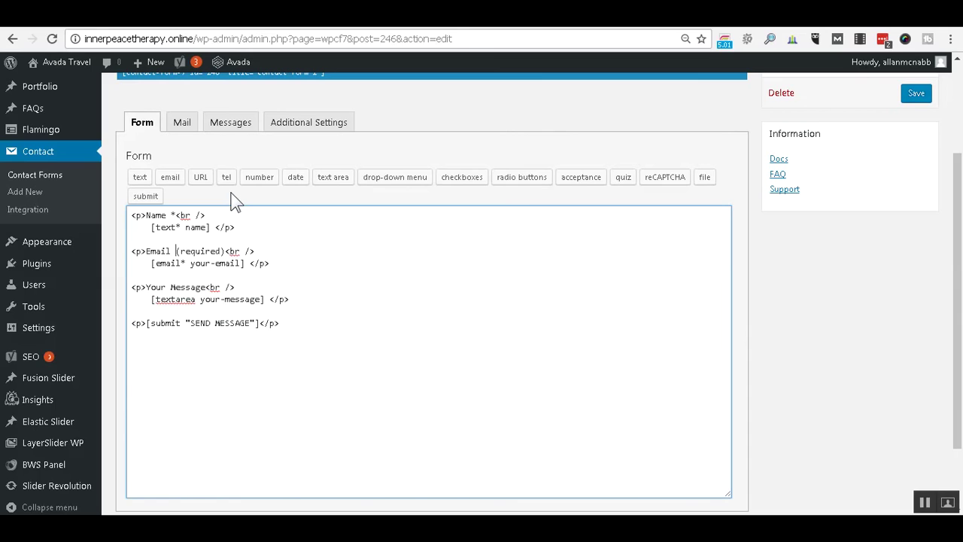
{"action": "type", "text": "*"}
{"action": "key", "text": "shift+Right"}
{"action": "key", "text": "shift+Right"}
{"action": "key", "text": "shift+Right"}
{"action": "key", "text": "shift+Right"}
{"action": "key", "text": "shift+Right"}
{"action": "key", "text": "shift+Right"}
{"action": "key", "text": "shift+Right"}
{"action": "key", "text": "shift+Right"}
{"action": "key", "text": "shift+Right"}
{"action": "key", "text": "shift+Right"}
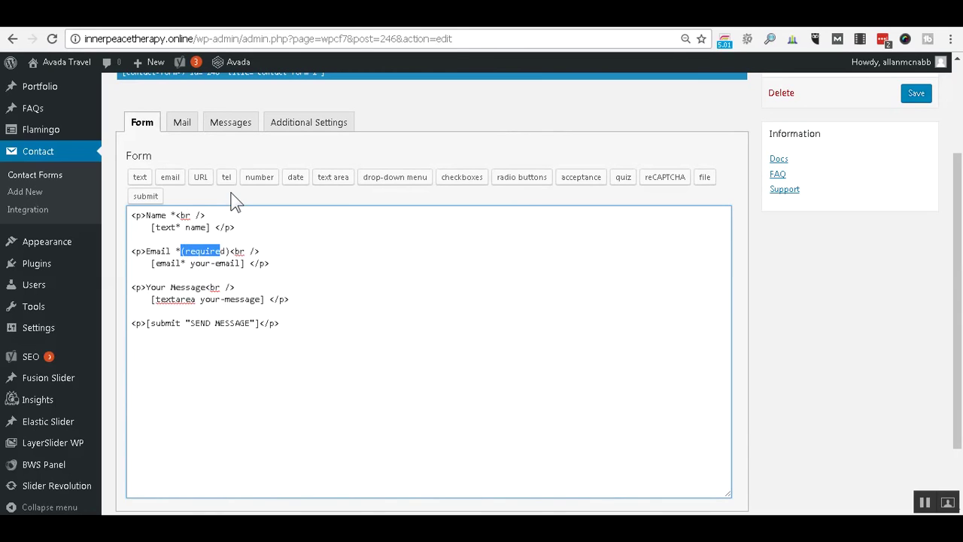
{"action": "key", "text": "Delete"}
{"action": "key", "text": "Down"}
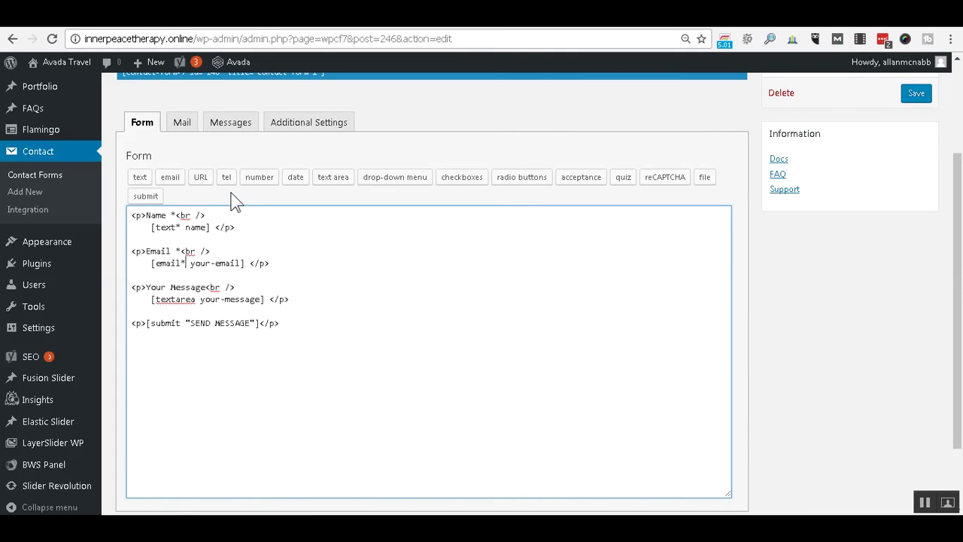
{"action": "key", "text": "Right"}
{"action": "key", "text": "Right"}
{"action": "key", "text": "Delete"}
{"action": "key", "text": "Delete"}
{"action": "key", "text": "Delete"}
{"action": "key", "text": "Delete"}
{"action": "key", "text": "Delete"}
Change the Message label to 'Message' and rename its textarea tag to message.
{"action": "key", "text": "ctrl+shift+Right"}
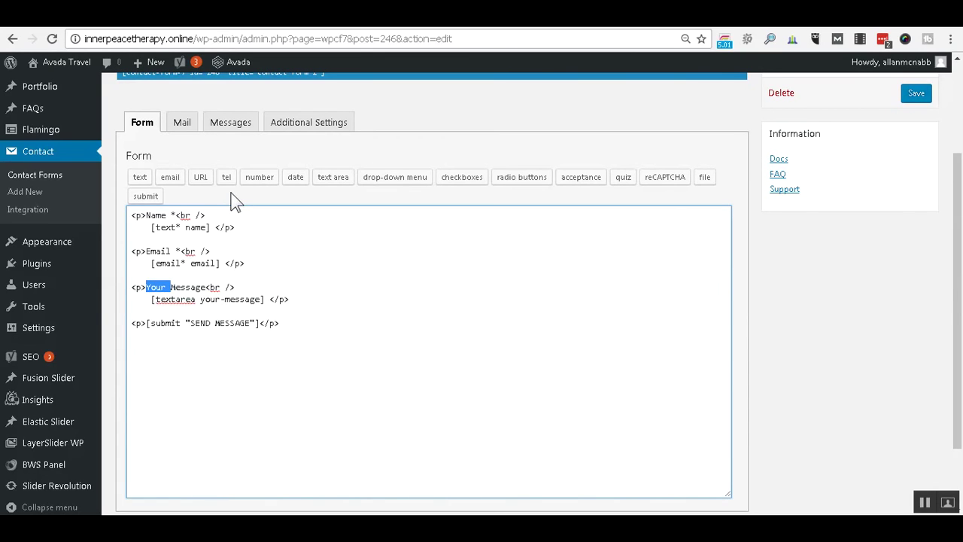
{"action": "key", "text": "Delete"}
{"action": "key", "text": "Down"}
{"action": "key", "text": "ctrl+Right"}
{"action": "key", "text": "ctrl+Right"}
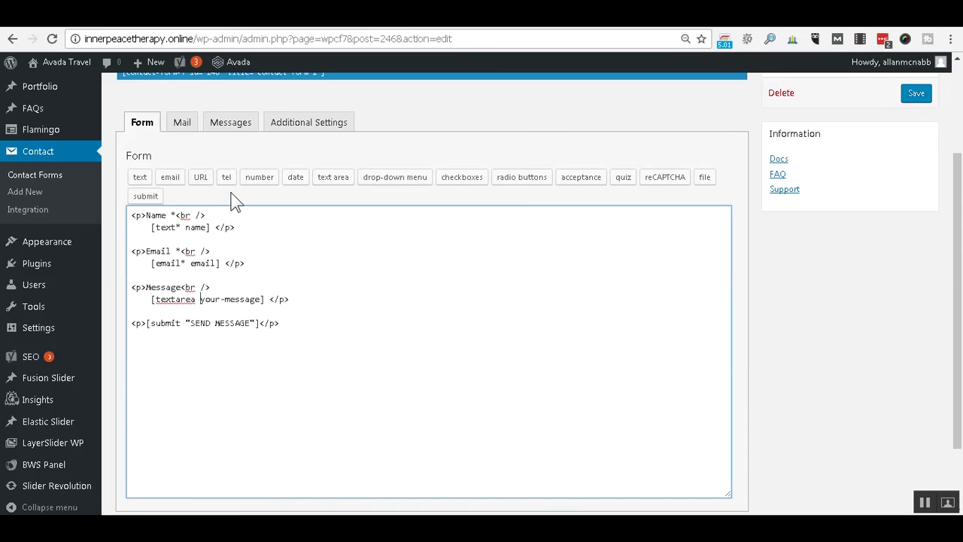
{"action": "key", "text": "shift+Right"}
{"action": "key", "text": "shift+Right"}
{"action": "key", "text": "shift+Right"}
{"action": "key", "text": "shift+Right"}
{"action": "key", "text": "shift+Right"}
{"action": "key", "text": "Delete"}
Duplicate the Email block onto new blank lines below it.
{"action": "key", "text": "Return"}
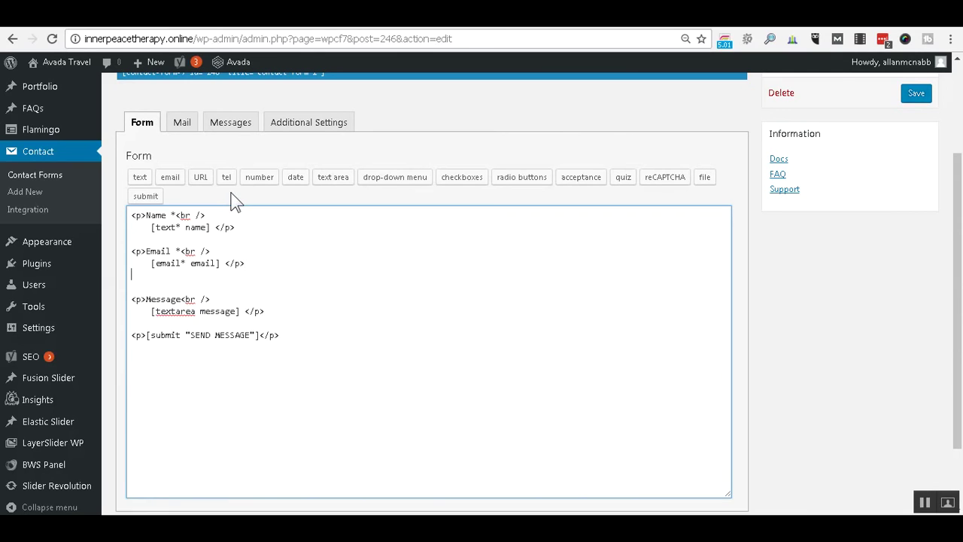
{"action": "key", "text": "Return"}
{"action": "key", "text": "Up"}
{"action": "key", "text": "Up"}
{"action": "key", "text": "Up"}
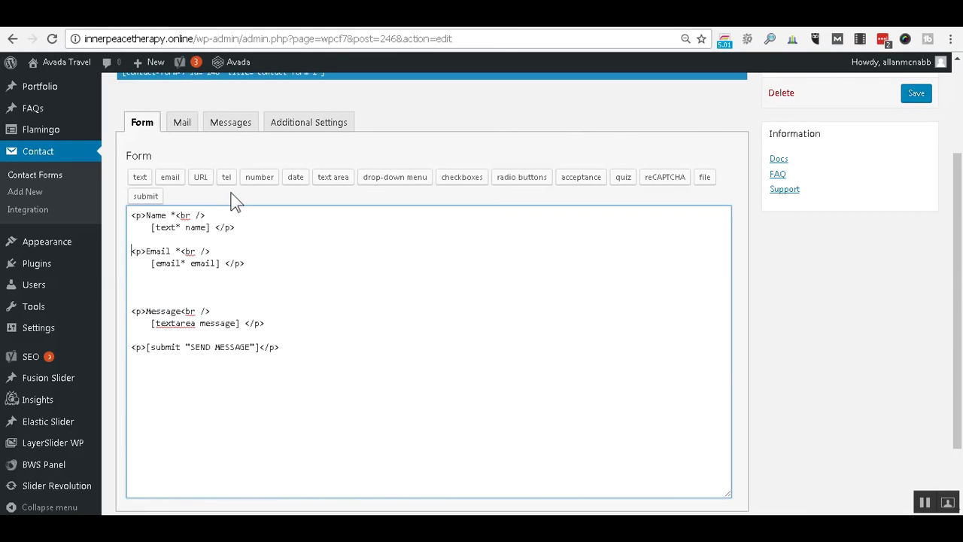
{"action": "key", "text": "shift+Down"}
{"action": "key", "text": "shift+End"}
{"action": "key", "text": "ctrl+c"}
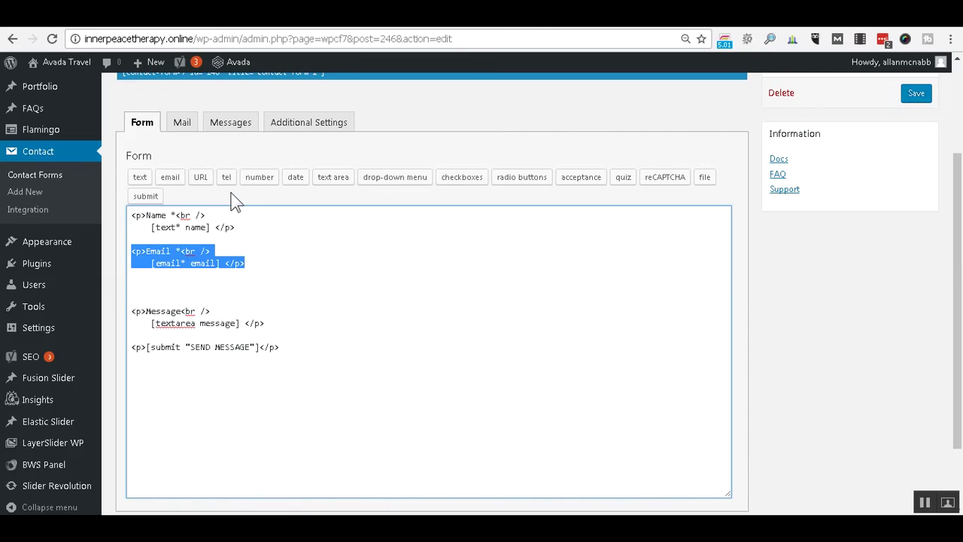
{"action": "key", "text": "Down"}
{"action": "key", "text": "Down"}
{"action": "key", "text": "ctrl+v"}
Relabel the copied block as Phone, removing the leftover 'Email *' text.
{"action": "key", "text": "Up"}
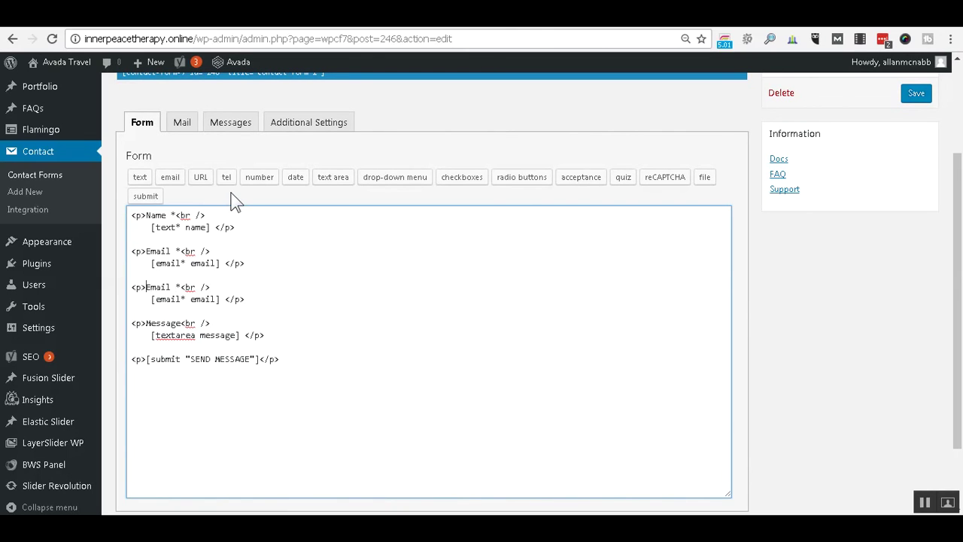
{"action": "type", "text": "Phi"}
{"action": "key", "text": "BackSpace"}
{"action": "type", "text": "one"}
{"action": "key", "text": "shift+Right"}
{"action": "key", "text": "shift+Right"}
{"action": "key", "text": "shift+Right"}
{"action": "key", "text": "shift+Right"}
{"action": "key", "text": "shift+Right"}
{"action": "key", "text": "shift+Right"}
{"action": "key", "text": "shift+Right"}
{"action": "key", "text": "BackSpace"}
{"action": "key", "text": "Down"}
Add empty lines below the Phone block and start a tel form-tag.
{"action": "left_click", "coordinate": [231, 193]}
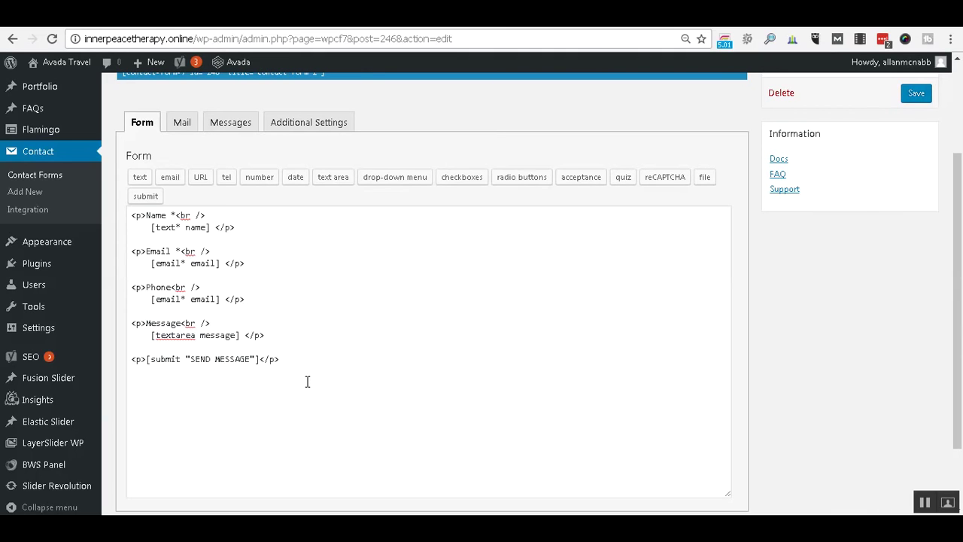
{"action": "left_click", "coordinate": [271, 337]}
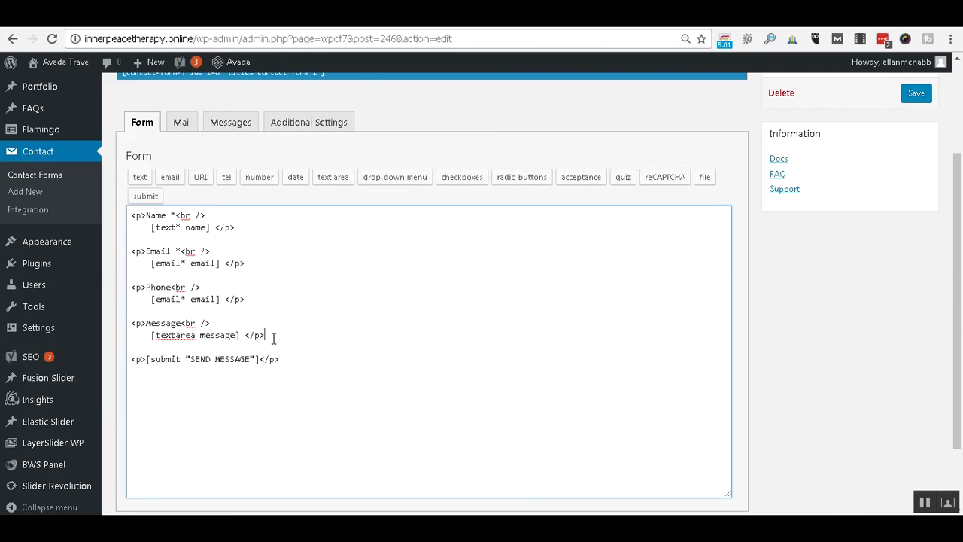
{"action": "left_click", "coordinate": [263, 299]}
{"action": "key", "text": "Return"}
{"action": "key", "text": "Return"}
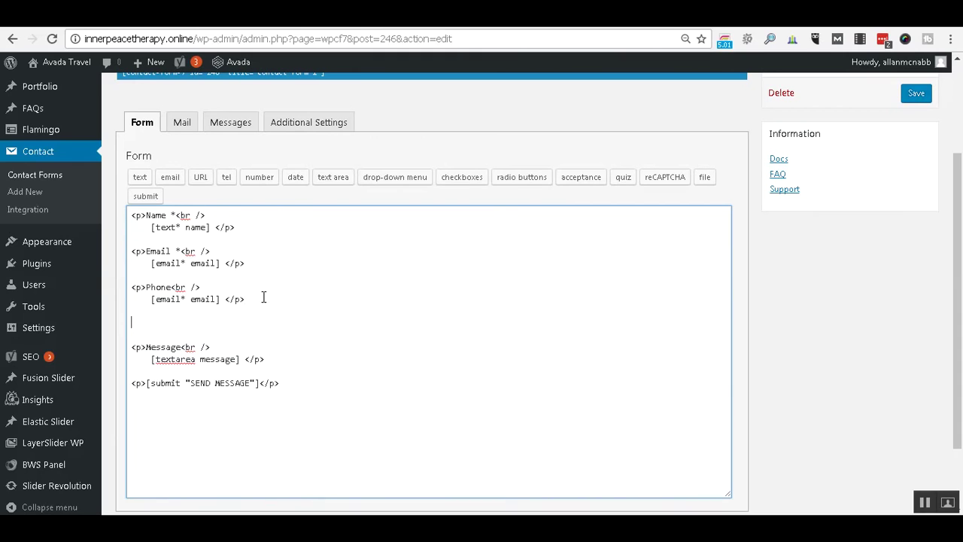
{"action": "left_click", "coordinate": [223, 180]}
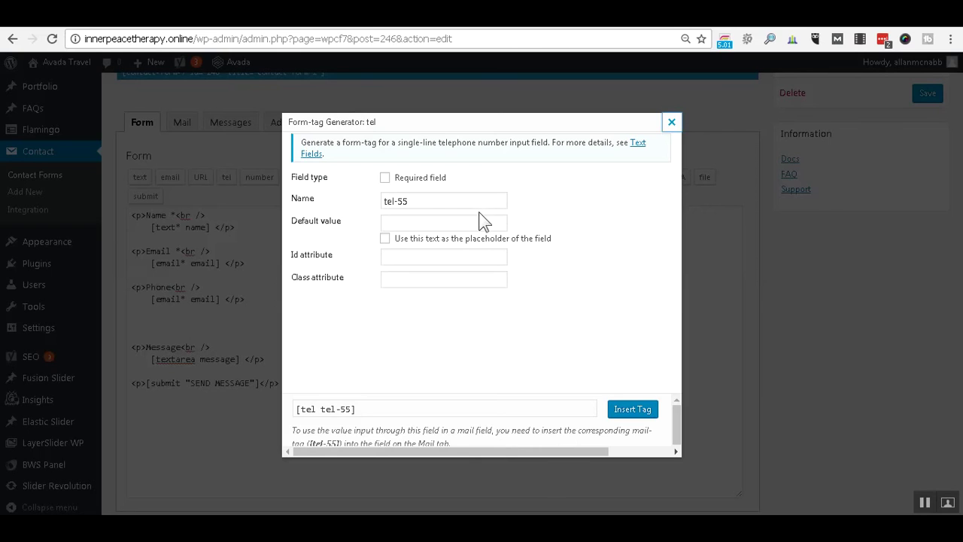
{"action": "left_click", "coordinate": [460, 221]}
{"action": "left_click", "coordinate": [924, 501]}
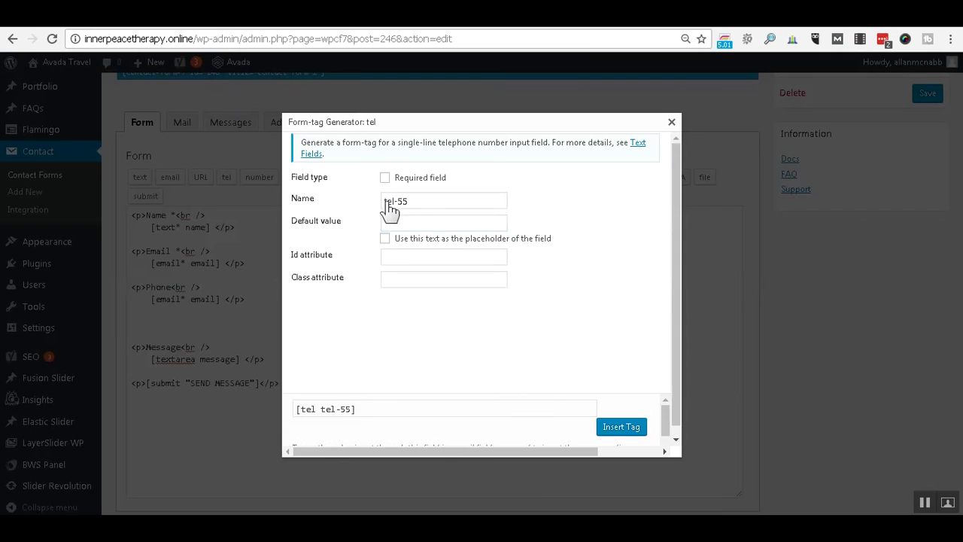
{"action": "left_click", "coordinate": [409, 216]}
{"action": "type", "text": "555-555-5555"}
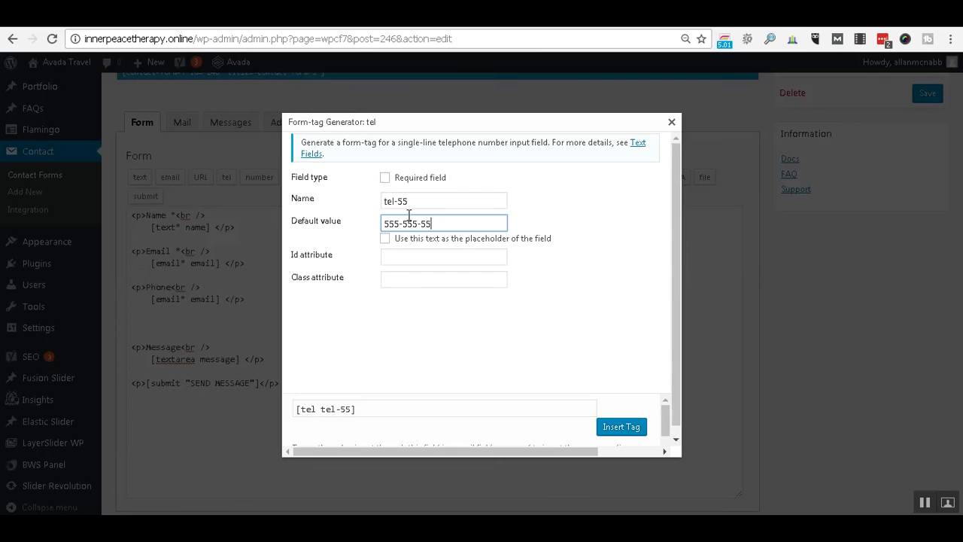
{"action": "left_click", "coordinate": [388, 240]}
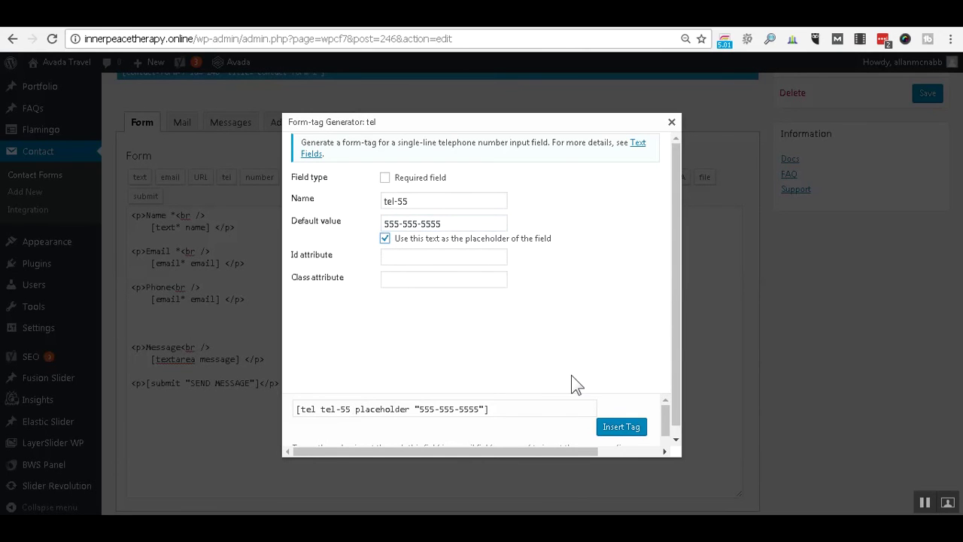
{"action": "left_click", "coordinate": [620, 428]}
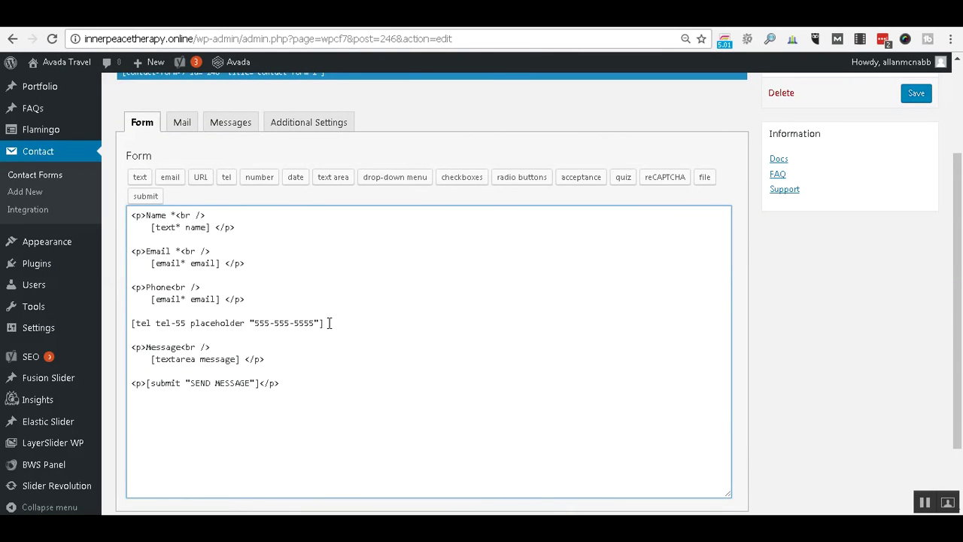
Move the tel tag into the Phone block, replacing its copied email tag.
{"action": "triple_click", "coordinate": [329, 323]}
{"action": "key", "text": "ctrl+x"}
{"action": "key", "text": "Up"}
{"action": "key", "text": "Up"}
{"action": "key", "text": "Right"}
{"action": "key", "text": "Right"}
{"action": "key", "text": "Right"}
{"action": "key", "text": "Right"}
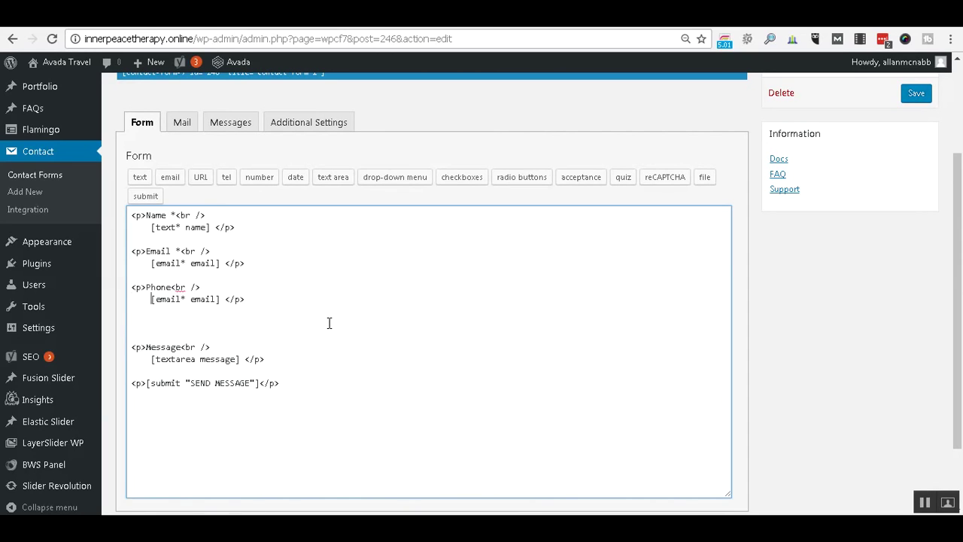
{"action": "key", "text": "shift+Right"}
{"action": "key", "text": "shift+Right"}
{"action": "key", "text": "shift+Right"}
{"action": "key", "text": "shift+Right"}
{"action": "key", "text": "shift+Right"}
{"action": "key", "text": "shift+Right"}
{"action": "key", "text": "shift+Right"}
{"action": "key", "text": "shift+Right"}
{"action": "key", "text": "shift+Right"}
{"action": "key", "text": "shift+Right"}
{"action": "key", "text": "shift+Right"}
{"action": "key", "text": "shift+Right"}
{"action": "key", "text": "shift+Right"}
{"action": "key", "text": "shift+Right"}
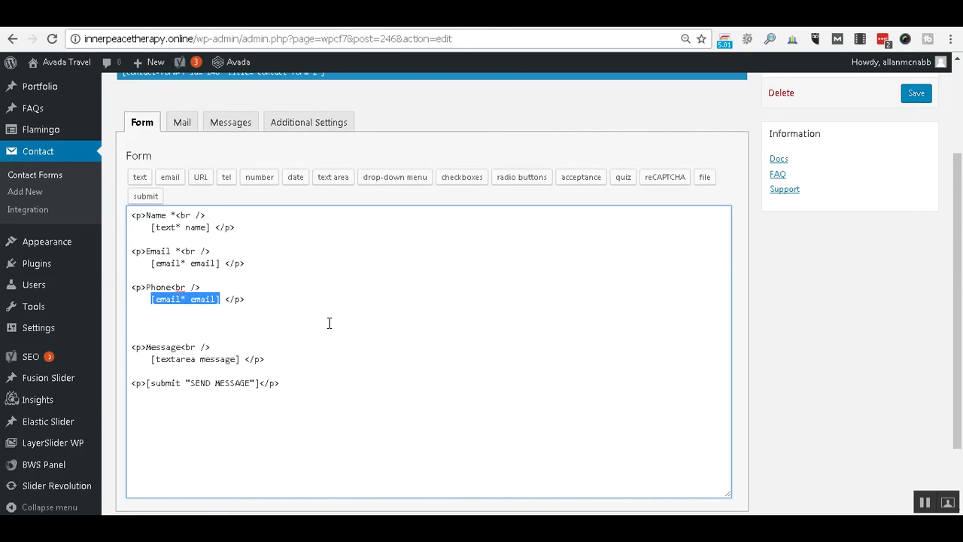
{"action": "key", "text": "ctrl+v"}
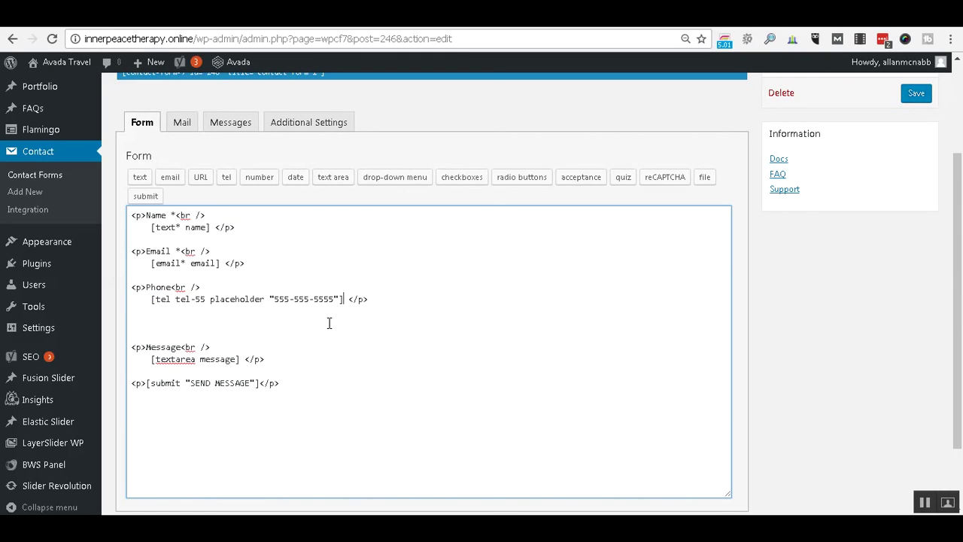
Delete the blank lines above the Message field.
{"action": "key", "text": "Down"}
{"action": "key", "text": "shift+Down"}
{"action": "key", "text": "shift+Down"}
{"action": "key", "text": "shift+End"}
{"action": "key", "text": "shift+Left"}
{"action": "key", "text": "Left"}
{"action": "key", "text": "Delete"}
{"action": "key", "text": "Delete"}
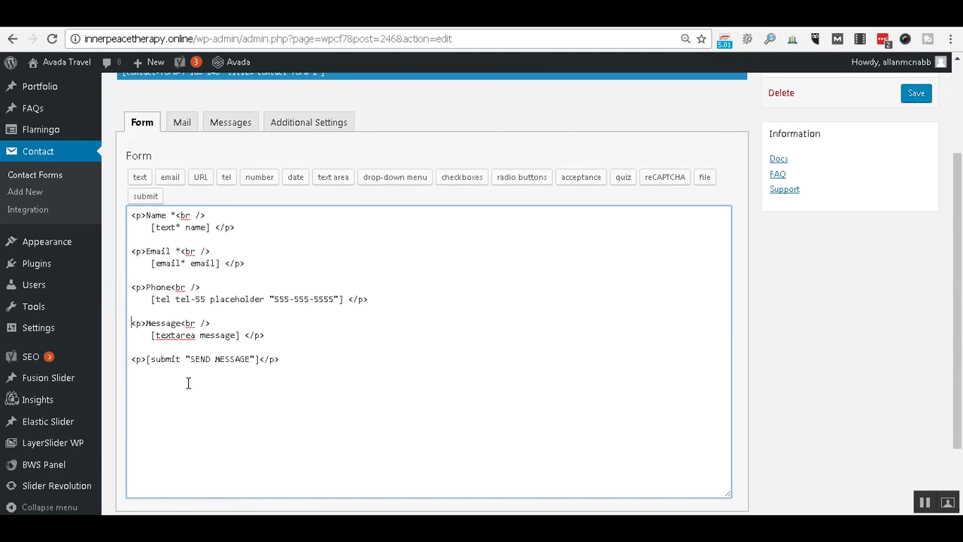
Shorten the submit button label to SEND.
{"action": "left_click", "coordinate": [209, 363]}
{"action": "key", "text": "BackSpace"}
{"action": "key", "text": "Delete"}
{"action": "key", "text": "Delete"}
{"action": "key", "text": "Delete"}
{"action": "key", "text": "Delete"}
{"action": "key", "text": "Delete"}
{"action": "key", "text": "Delete"}
{"action": "key", "text": "Delete"}
In the Mail tab, replace the To recipient with a placeholder yourdomain.com address.
{"action": "left_click", "coordinate": [176, 132]}
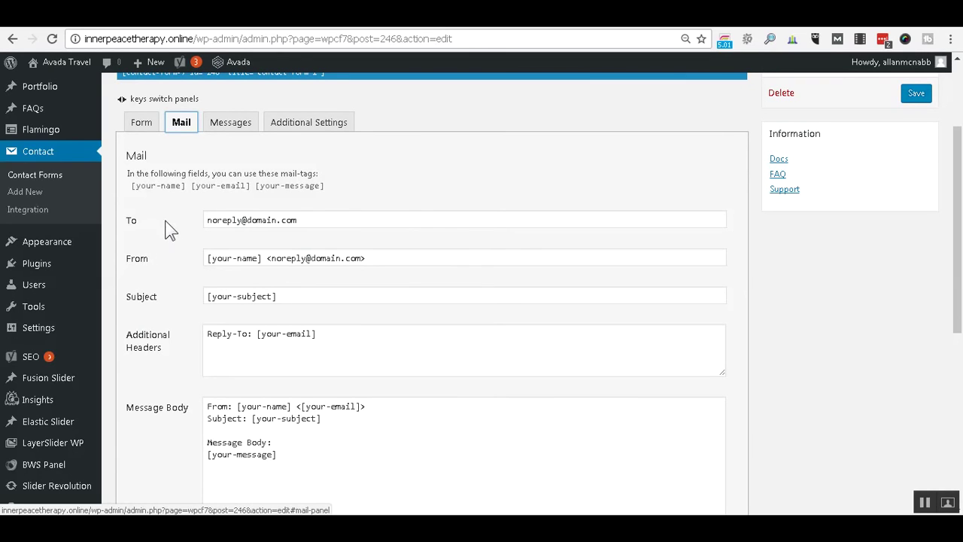
{"action": "scroll", "coordinate": [170, 230], "scroll_direction": "down", "scroll_amount": 1}
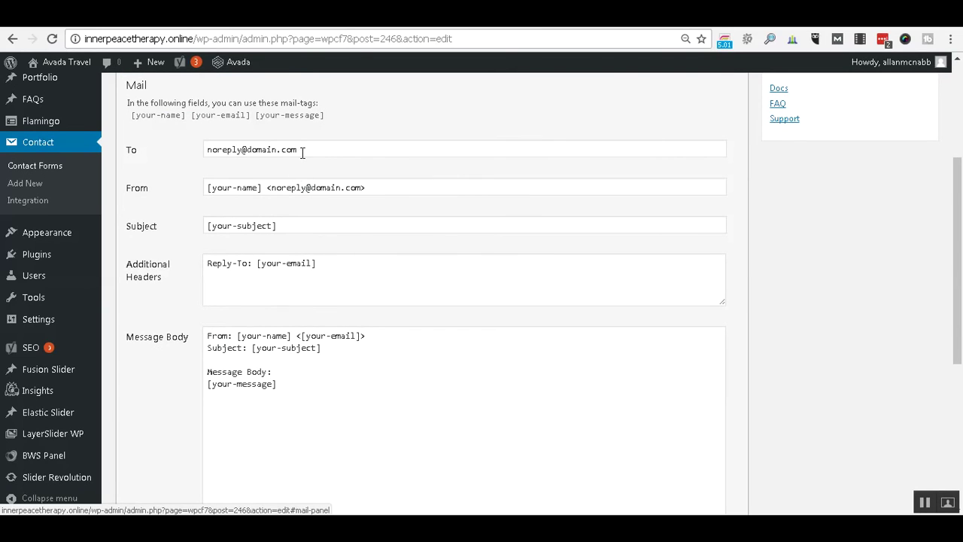
{"action": "left_click_drag", "start_coordinate": [302, 150], "coordinate": [191, 158]}
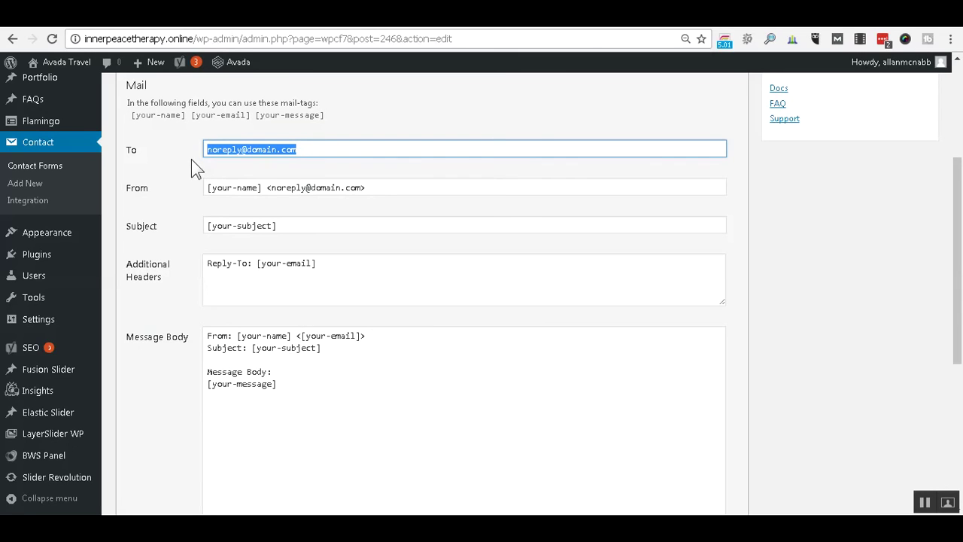
{"action": "type", "text": "you@yourdomaine"}
{"action": "key", "text": "BackSpace"}
{"action": "type", "text": "e.com"}
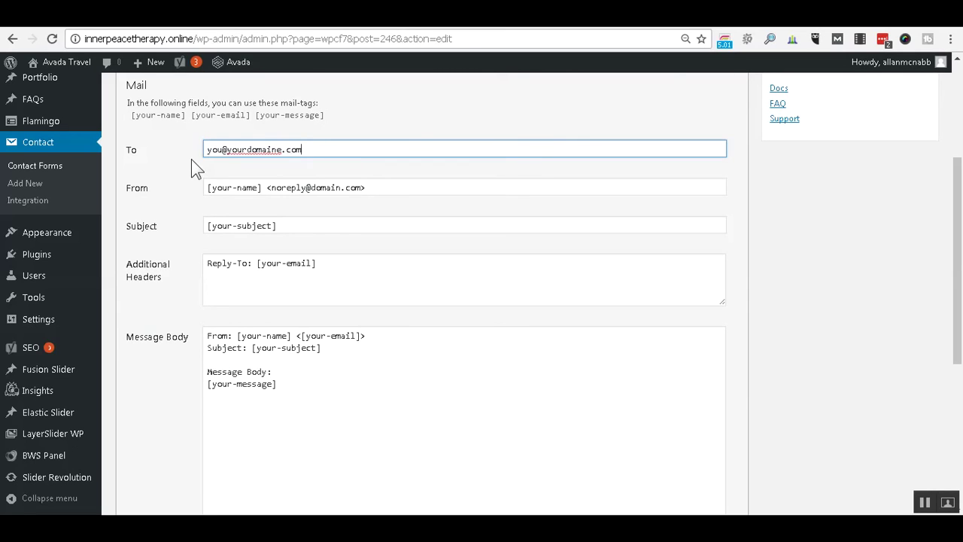
{"action": "key", "text": "Left"}
{"action": "key", "text": "Left"}
{"action": "key", "text": "BackSpace"}
{"action": "key", "text": "End"}
Replace the From value with a plain admin@ address, dropping the old name.
{"action": "key", "text": "Tab"}
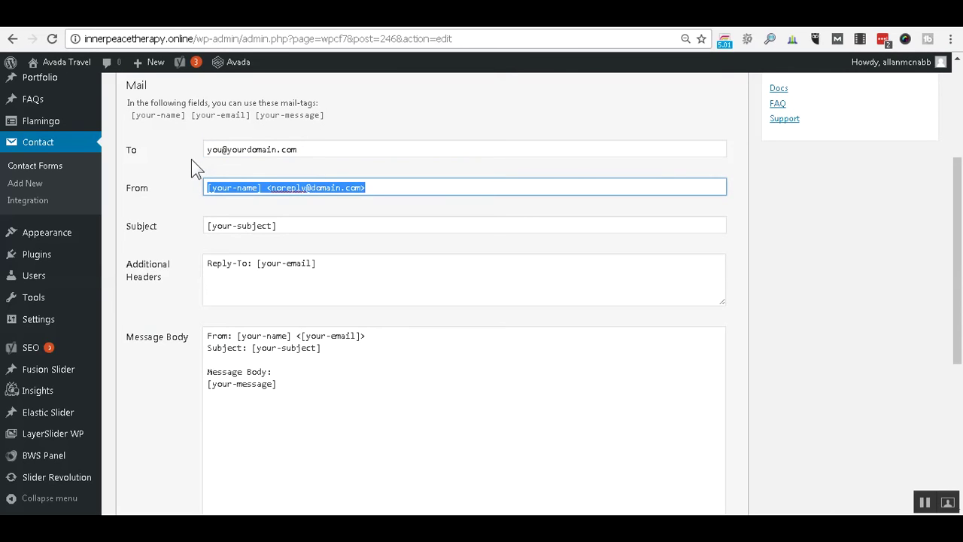
{"action": "key", "text": "Home"}
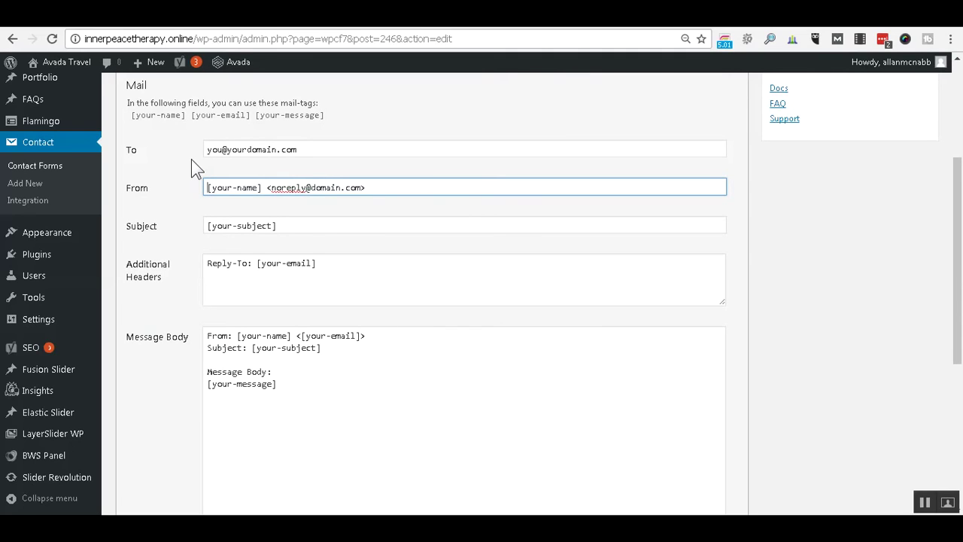
{"action": "type", "text": "admin@"}
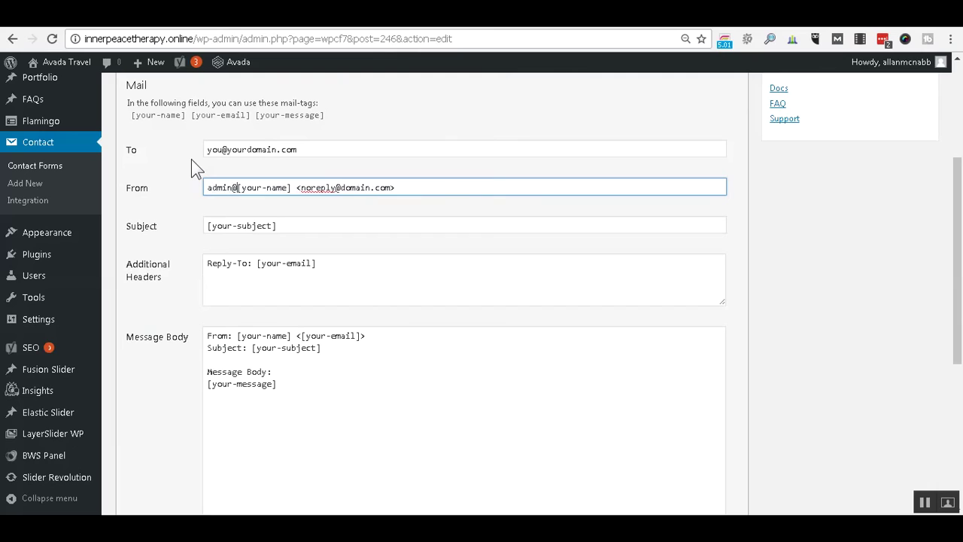
{"action": "type", "text": "your"}
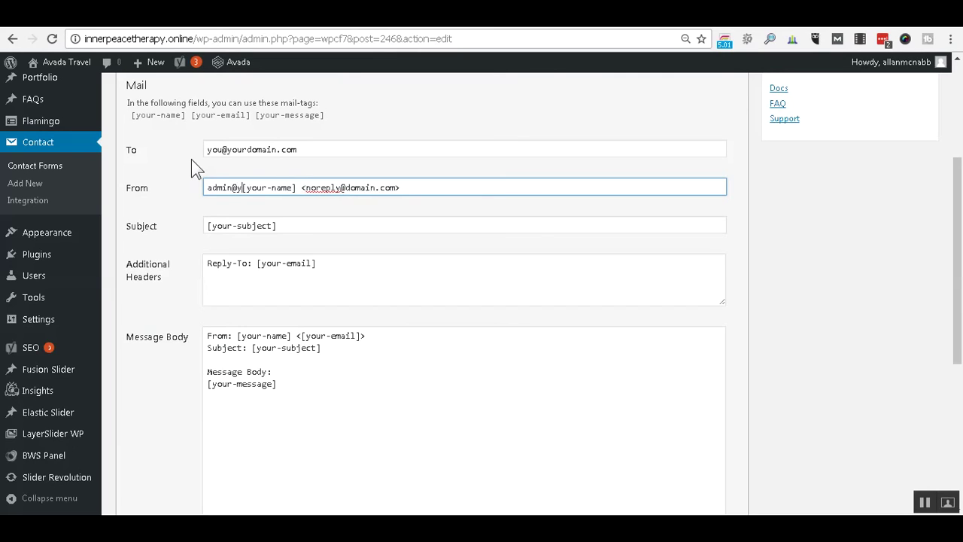
{"action": "type", "text": "domian"}
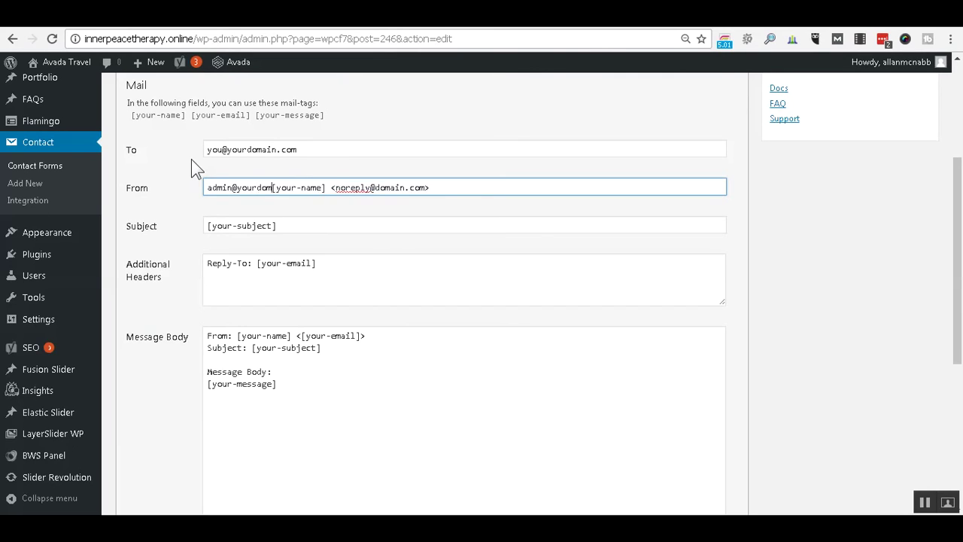
{"action": "type", "text": ".com"}
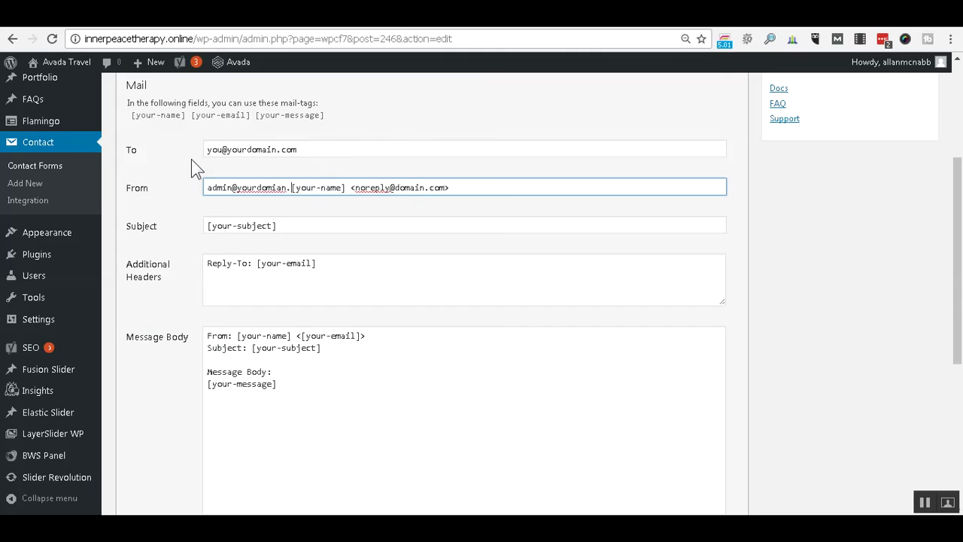
{"action": "key", "text": "shift+End"}
{"action": "key", "text": "Delete"}
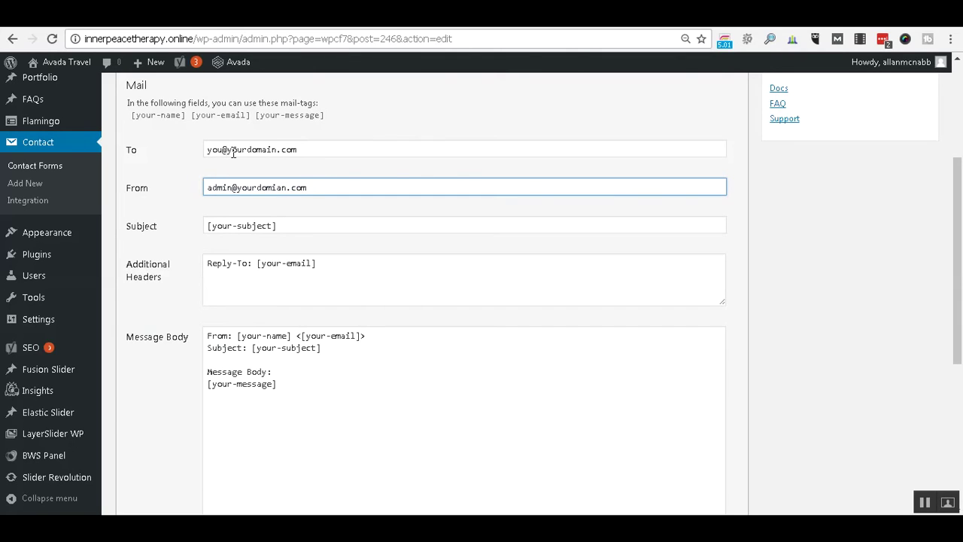
Change the recipient address's domain to gmail.com.
{"action": "left_click", "coordinate": [226, 150]}
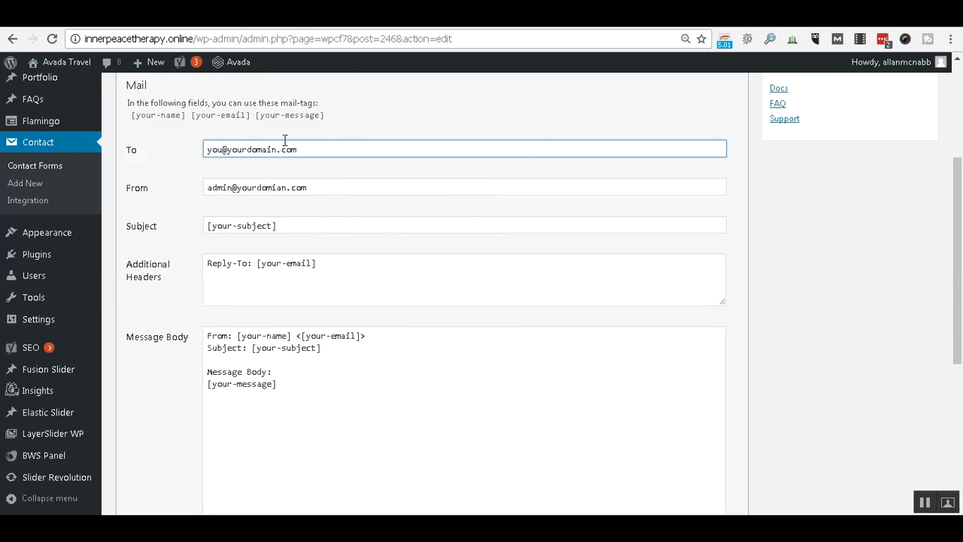
{"action": "type", "text": "gmail"}
{"action": "key", "text": "shift+Right"}
{"action": "key", "text": "shift+Right"}
{"action": "key", "text": "shift+Right"}
{"action": "key", "text": "shift+Right"}
{"action": "key", "text": "shift+Right"}
{"action": "key", "text": "shift+Right"}
{"action": "key", "text": "shift+Right"}
{"action": "key", "text": "shift+Right"}
{"action": "key", "text": "shift+Right"}
{"action": "key", "text": "shift+Right"}
{"action": "key", "text": "shift+Right"}
{"action": "key", "text": "shift+Left"}
{"action": "key", "text": "shift+Left"}
{"action": "key", "text": "BackSpace"}
{"action": "key", "text": "Delete"}
{"action": "key", "text": "End"}
{"action": "left_click", "coordinate": [320, 182]}
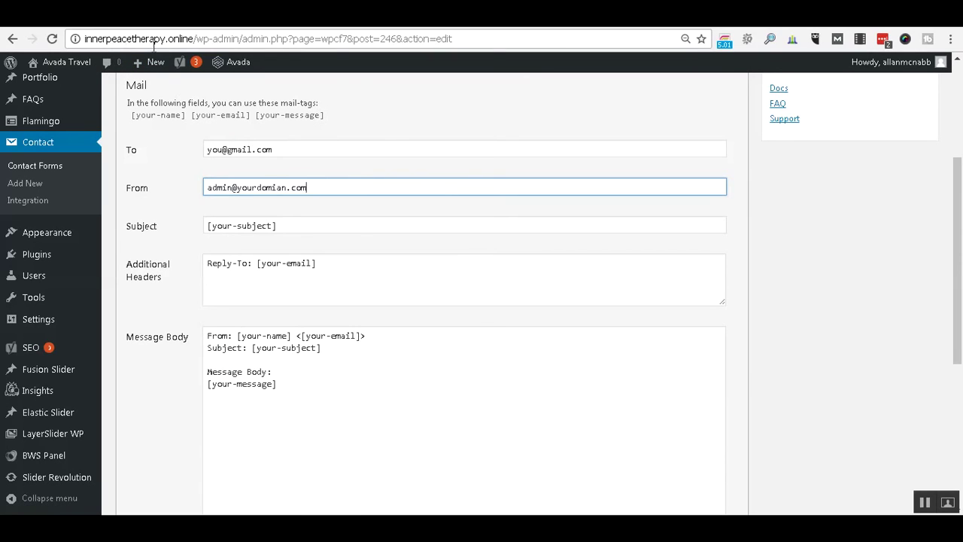
{"action": "left_click_drag", "start_coordinate": [194, 39], "coordinate": [85, 38]}
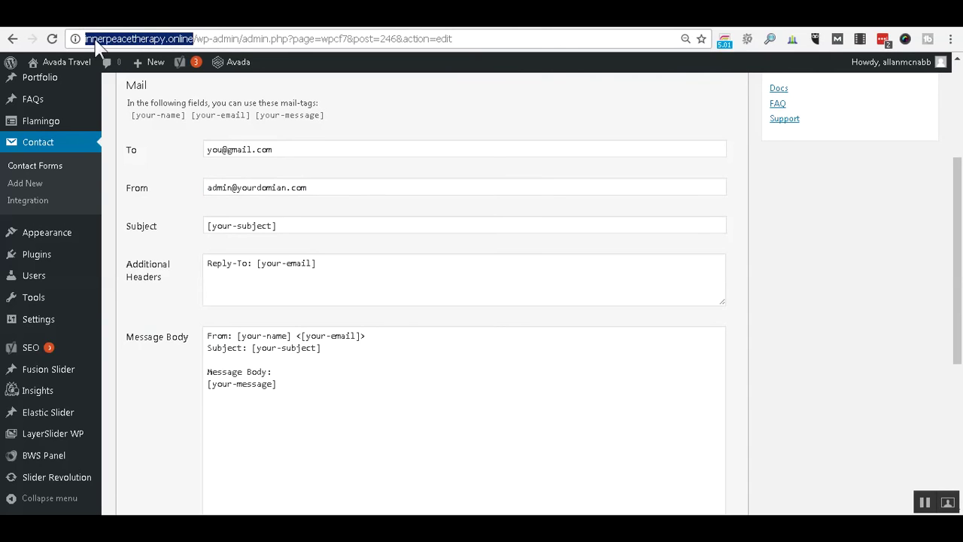
{"action": "right_click", "coordinate": [94, 40]}
{"action": "left_click", "coordinate": [138, 84]}
{"action": "left_click", "coordinate": [332, 194]}
{"action": "key", "text": "shift+Left"}
{"action": "key", "text": "shift+Left"}
{"action": "key", "text": "shift+Left"}
{"action": "key", "text": "shift+Left"}
{"action": "key", "text": "shift+Left"}
{"action": "key", "text": "shift+Left"}
{"action": "key", "text": "shift+Left"}
{"action": "key", "text": "shift+Left"}
{"action": "key", "text": "shift+Left"}
{"action": "key", "text": "shift+Left"}
{"action": "key", "text": "shift+Left"}
{"action": "key", "text": "shift+Left"}
{"action": "key", "text": "shift+Left"}
{"action": "key", "text": "shift+Left"}
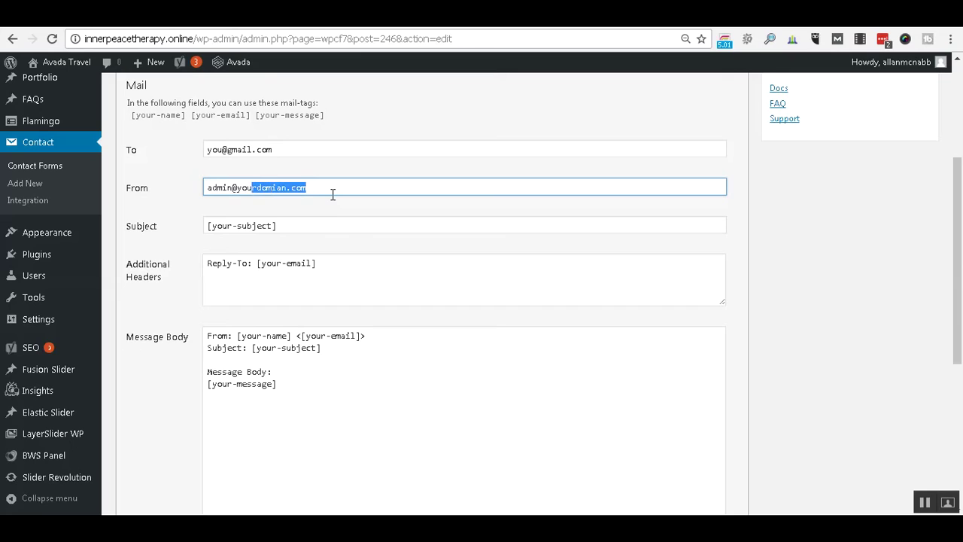
{"action": "key", "text": "ctrl+v"}
{"action": "key", "text": "BackSpace"}
{"action": "key", "text": "Left"}
{"action": "key", "text": "Left"}
{"action": "key", "text": "Left"}
{"action": "key", "text": "Left"}
{"action": "key", "text": "Left"}
{"action": "key", "text": "Left"}
{"action": "key", "text": "Left"}
{"action": "key", "text": "Left"}
{"action": "key", "text": "Left"}
{"action": "key", "text": "Left"}
{"action": "key", "text": "Left"}
{"action": "key", "text": "Left"}
{"action": "key", "text": "Left"}
{"action": "key", "text": "Left"}
{"action": "key", "text": "Left"}
{"action": "key", "text": "Left"}
{"action": "key", "text": "Left"}
{"action": "key", "text": "Left"}
{"action": "key", "text": "Left"}
{"action": "key", "text": "Left"}
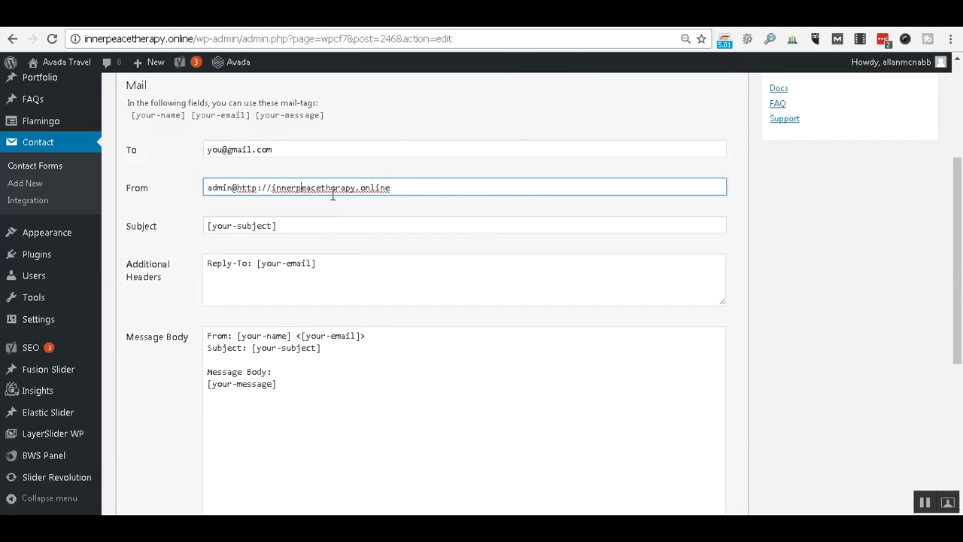
{"action": "key", "text": "Left"}
{"action": "key", "text": "shift+Right"}
{"action": "key", "text": "shift+Right"}
{"action": "key", "text": "shift+Right"}
{"action": "key", "text": "shift+Right"}
{"action": "key", "text": "shift+Right"}
{"action": "key", "text": "shift+Right"}
{"action": "key", "text": "shift+Right"}
{"action": "key", "text": "Delete"}
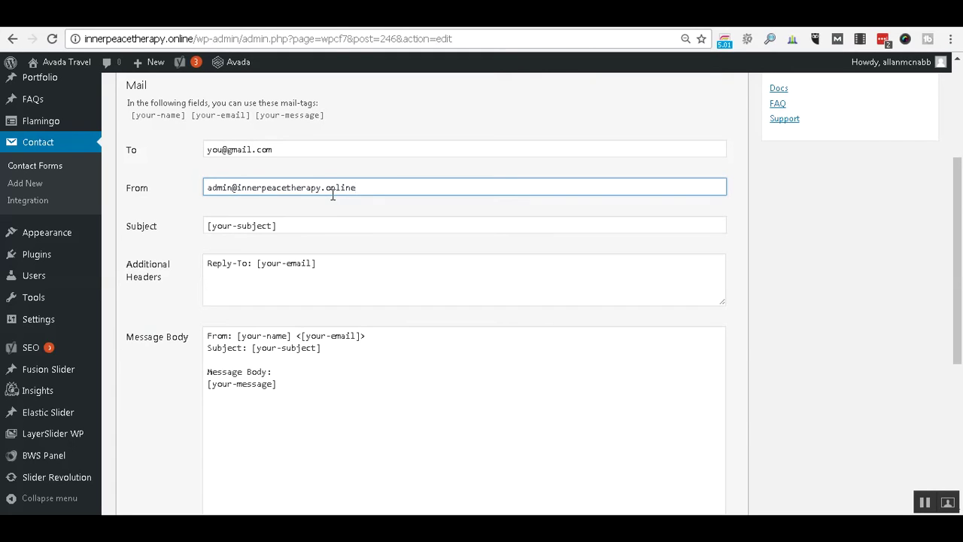
Set the Subject to 'From InnerPeachTherapy.online: [subject]'.
{"action": "key", "text": "Tab"}
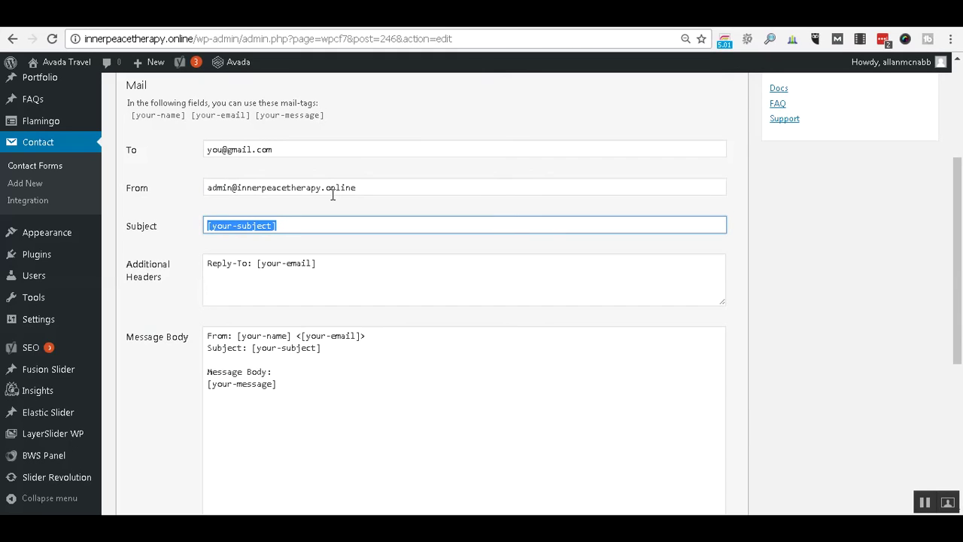
{"action": "key", "text": "End"}
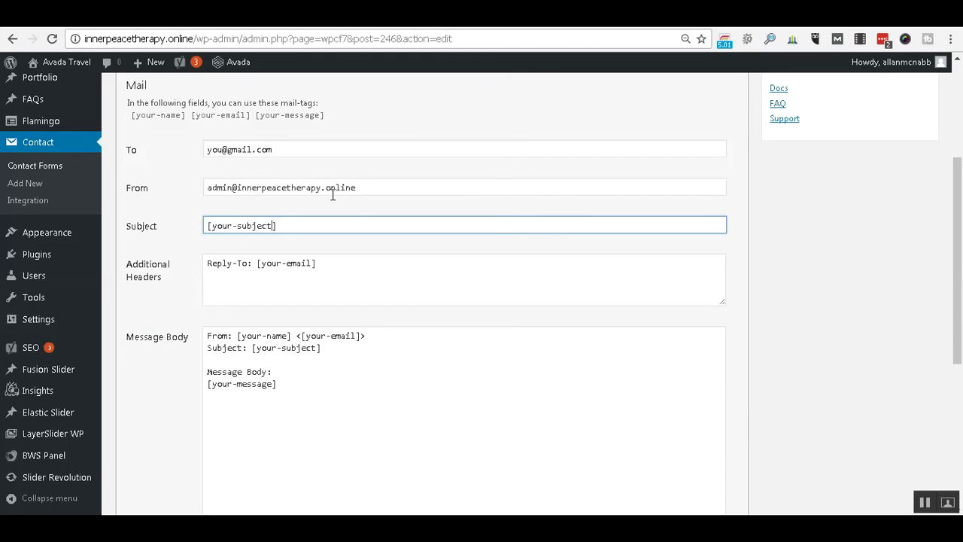
{"action": "key", "text": "Left"}
{"action": "key", "text": "Left"}
{"action": "key", "text": "Left"}
{"action": "key", "text": "Left"}
{"action": "key", "text": "Left"}
{"action": "key", "text": "Left"}
{"action": "key", "text": "Left"}
{"action": "key", "text": "BackSpace"}
{"action": "key", "text": "BackSpace"}
{"action": "key", "text": "BackSpace"}
{"action": "key", "text": "BackSpace"}
{"action": "key", "text": "BackSpace"}
{"action": "key", "text": "BackSpace"}
{"action": "type", "text": "["}
{"action": "type", "text": "From"}
{"action": "type", "text": " I"}
{"action": "type", "text": "nner"}
{"action": "type", "text": " PEac"}
{"action": "key", "text": "BackSpace"}
{"action": "key", "text": "BackSpace"}
{"action": "key", "text": "BackSpace"}
{"action": "key", "text": "BackSpace"}
{"action": "key", "text": "BackSpace"}
{"action": "type", "text": "PeachTherapy.onli"}
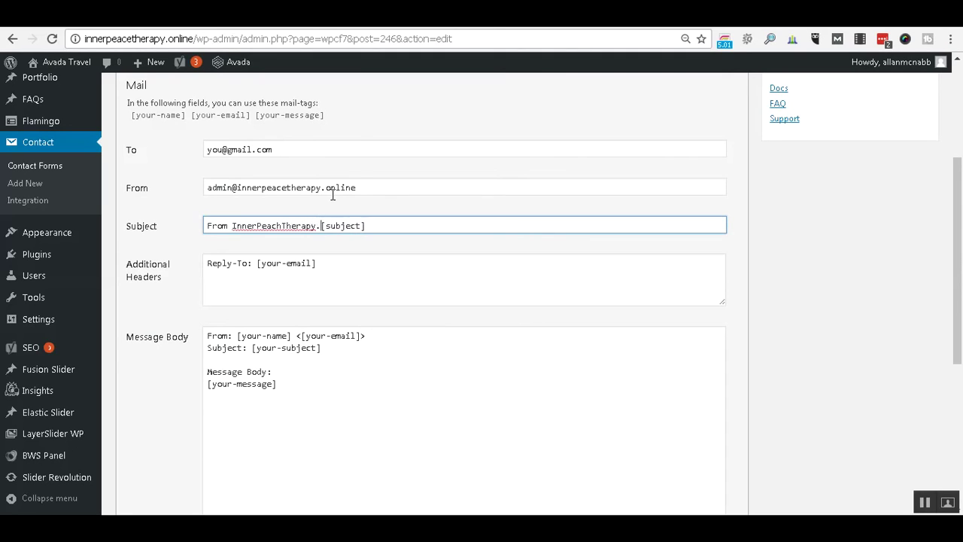
{"action": "type", "text": "ne"}
{"action": "left_click", "coordinate": [408, 226]}
{"action": "key", "text": "BackSpace"}
{"action": "type", "text": ":"}
{"action": "scroll", "coordinate": [397, 229], "scroll_direction": "up", "scroll_amount": 1}
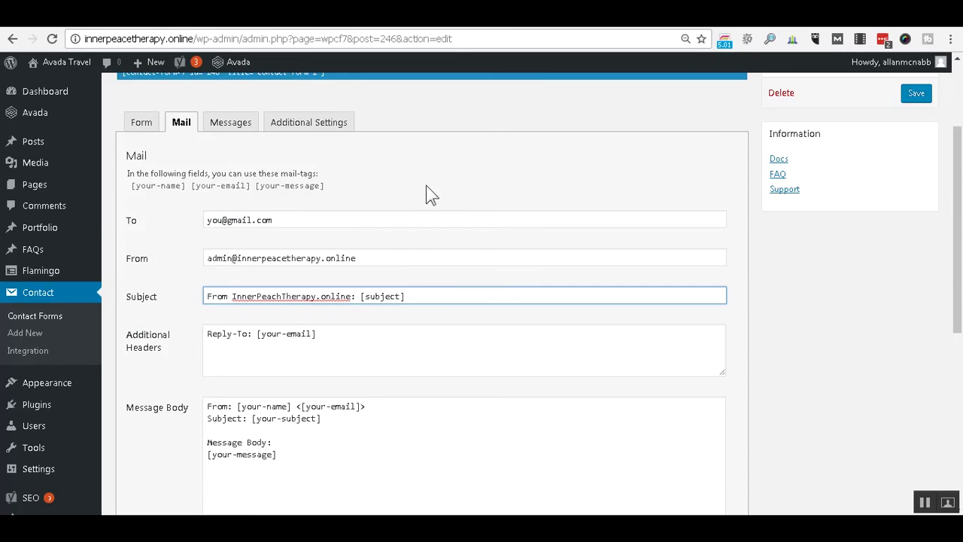
{"action": "scroll", "coordinate": [421, 190], "scroll_direction": "down", "scroll_amount": 2}
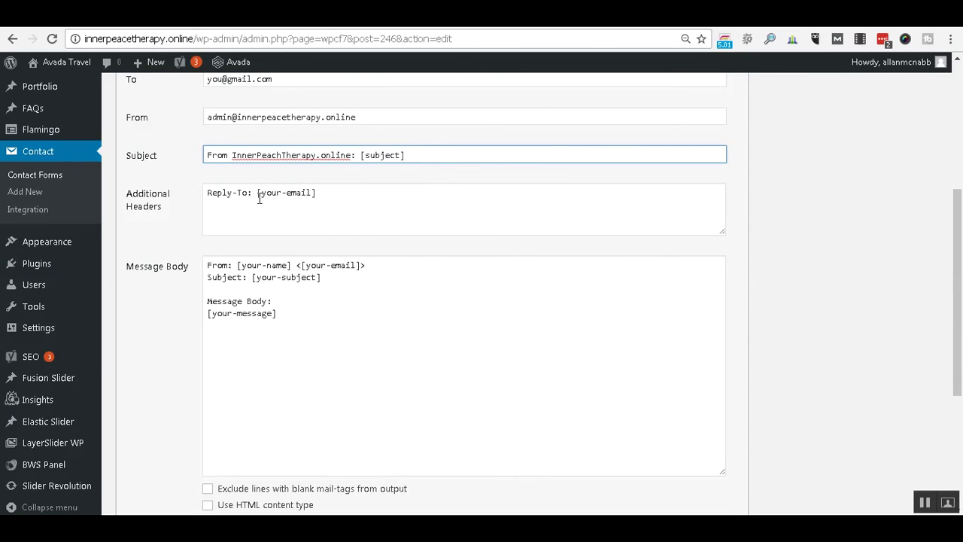
Change the Reply-To header tag to [email].
{"action": "left_click", "coordinate": [262, 193]}
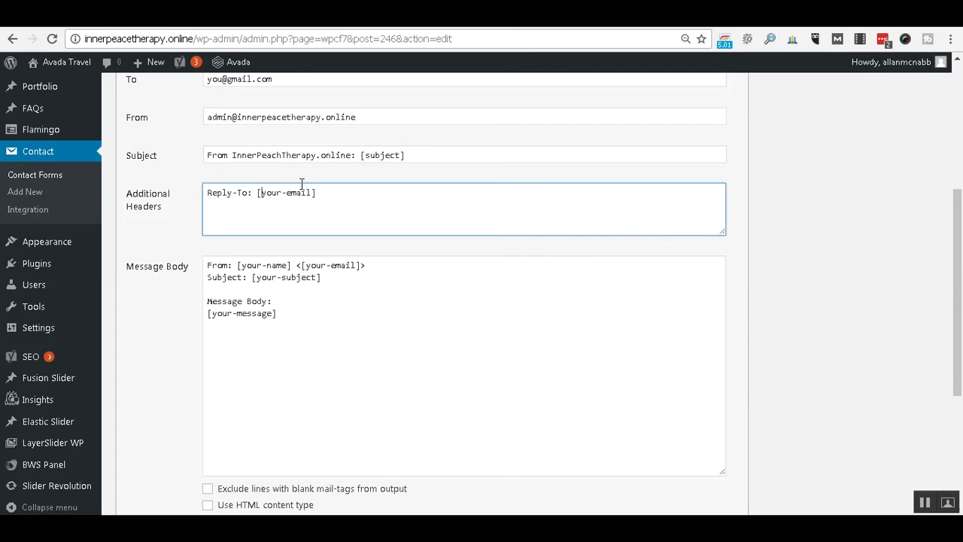
{"action": "key", "text": "Delete"}
{"action": "key", "text": "Delete"}
{"action": "key", "text": "Delete"}
{"action": "key", "text": "Delete"}
{"action": "key", "text": "Delete"}
{"action": "left_click", "coordinate": [299, 189]}
{"action": "scroll", "coordinate": [694, 189], "scroll_direction": "up", "scroll_amount": 4}
{"action": "scroll", "coordinate": [727, 173], "scroll_direction": "down", "scroll_amount": 1}
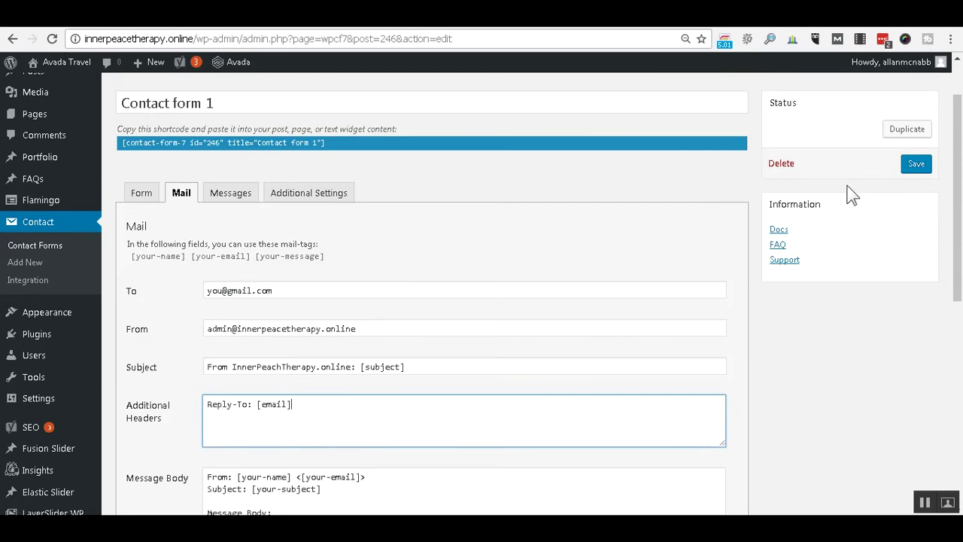
Save the mail settings and recheck the recipient and sender addresses.
{"action": "left_click", "coordinate": [915, 166]}
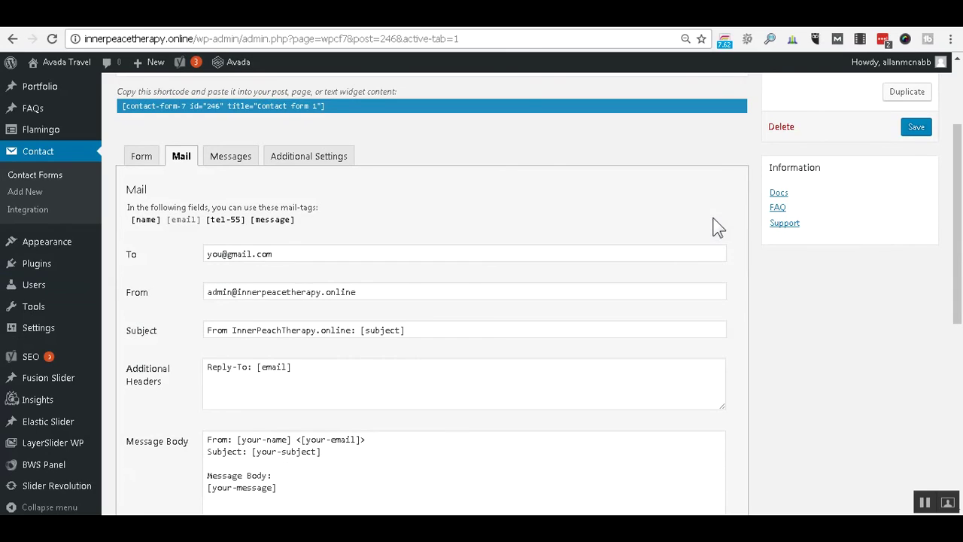
{"action": "scroll", "coordinate": [862, 315], "scroll_direction": "down", "scroll_amount": 2}
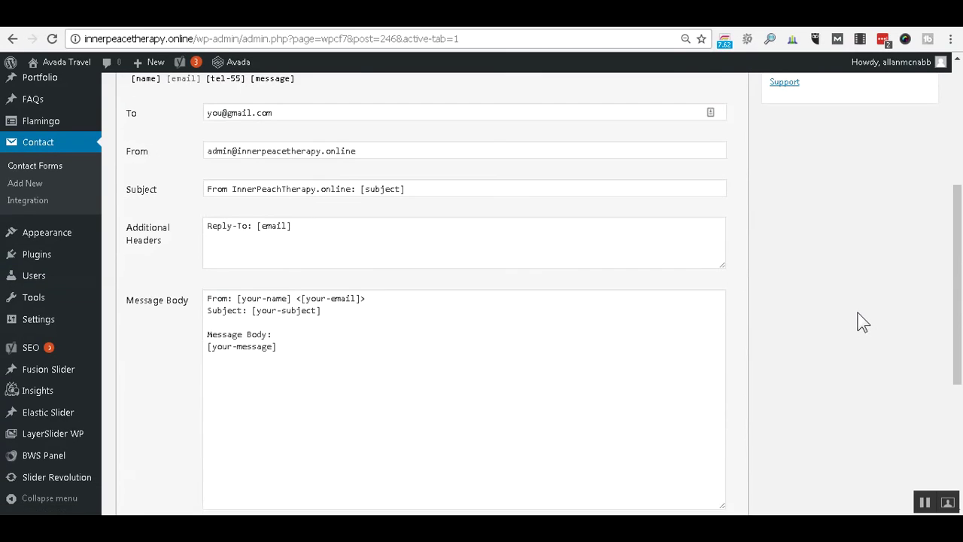
{"action": "left_click", "coordinate": [282, 114]}
{"action": "type", "text": ","}
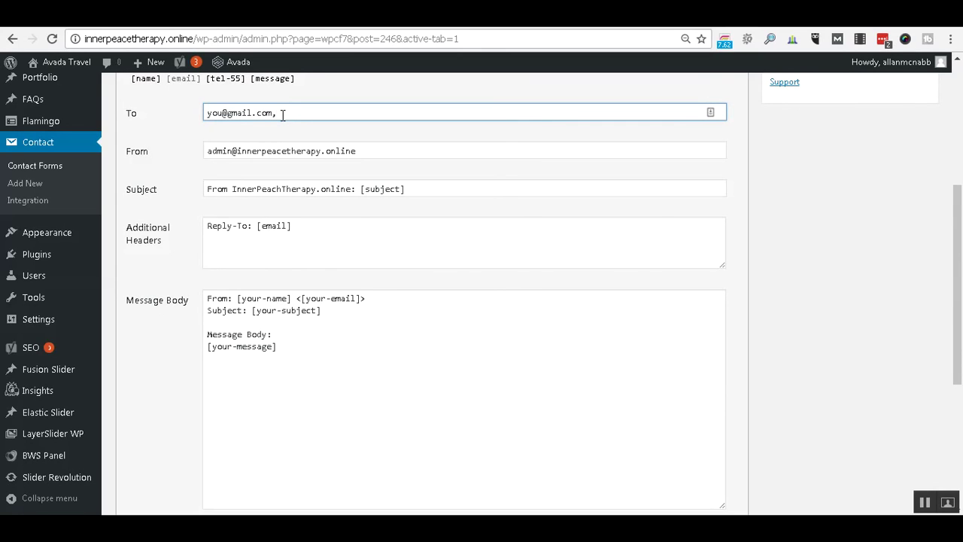
{"action": "key", "text": "BackSpace"}
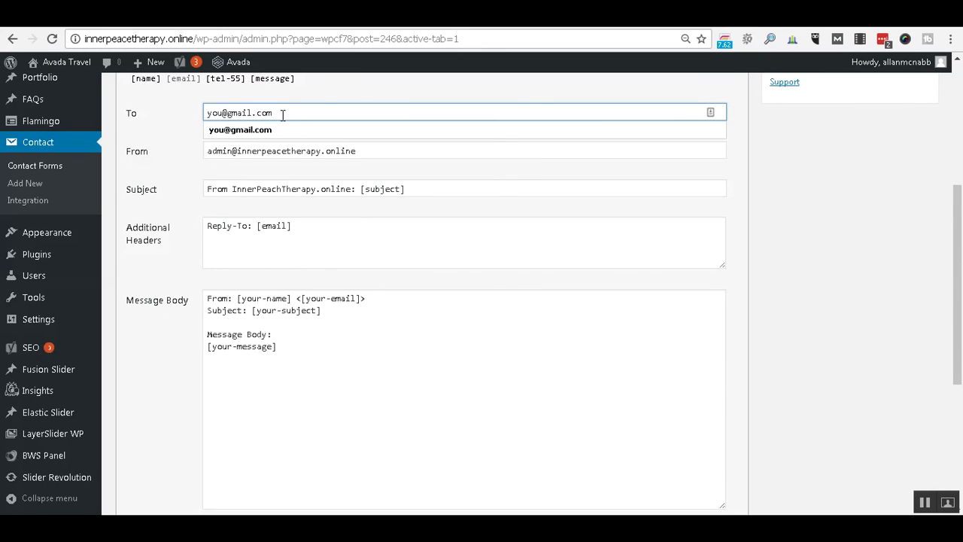
{"action": "left_click", "coordinate": [392, 151]}
{"action": "left_click", "coordinate": [392, 151]}
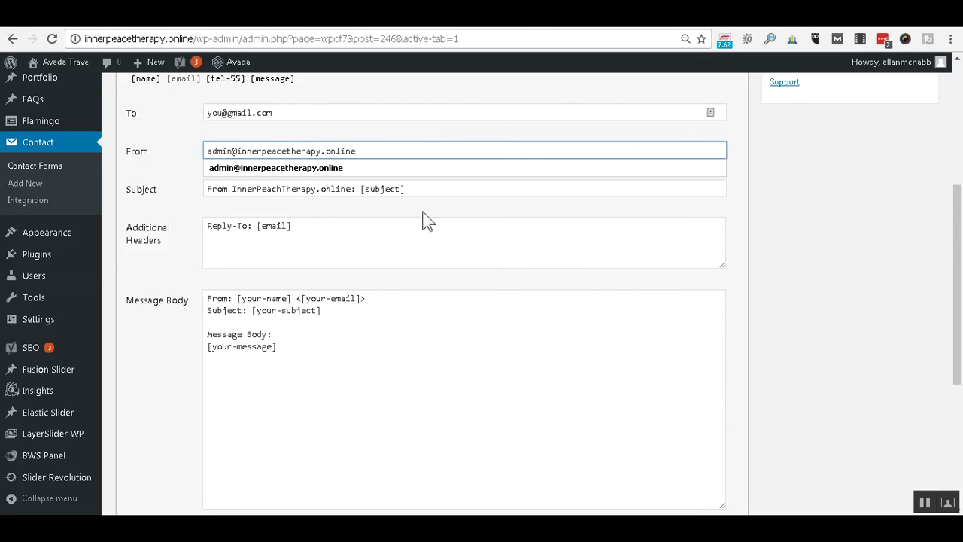
{"action": "left_click", "coordinate": [445, 210]}
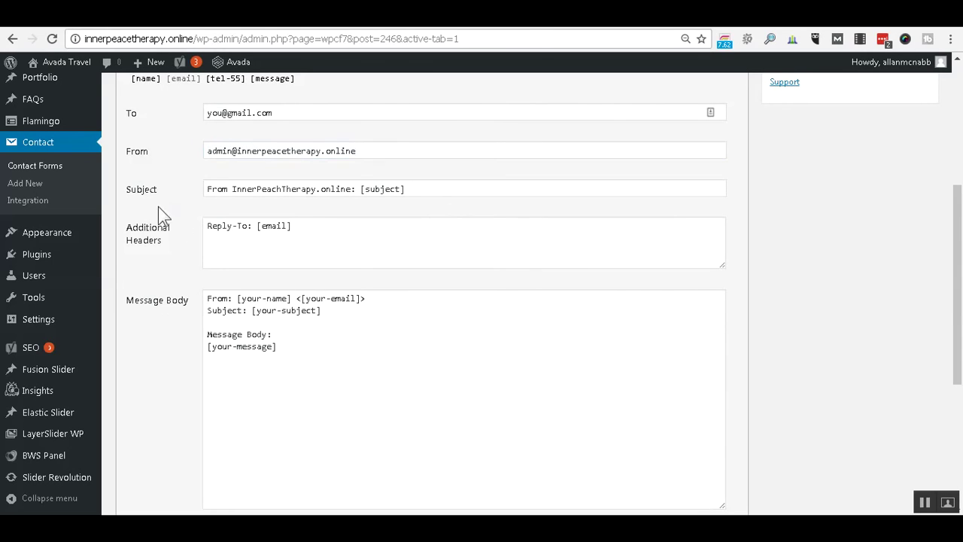
Fix 'InnerPeach' to 'InnerPeace' in the Subject.
{"action": "left_click", "coordinate": [270, 189]}
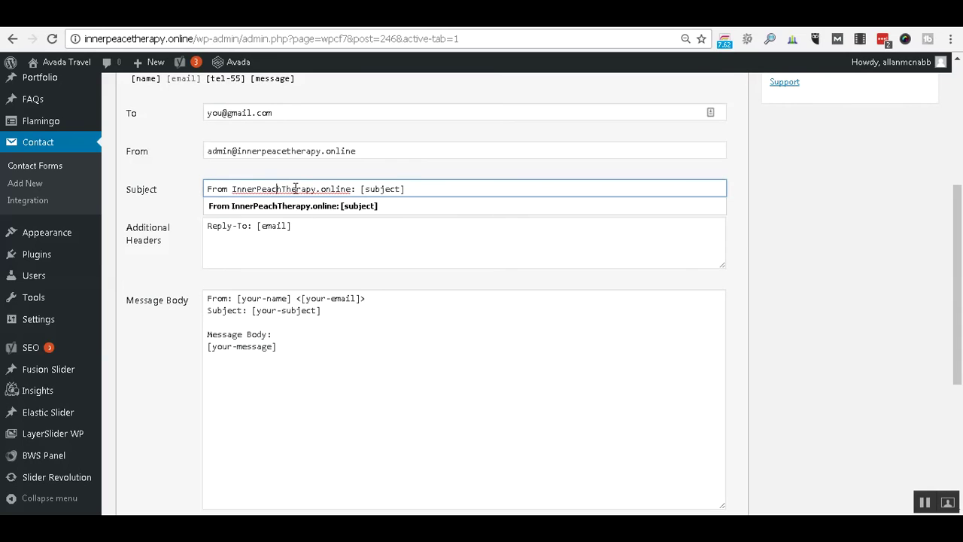
{"action": "key", "text": "BackSpace"}
{"action": "type", "text": "e"}
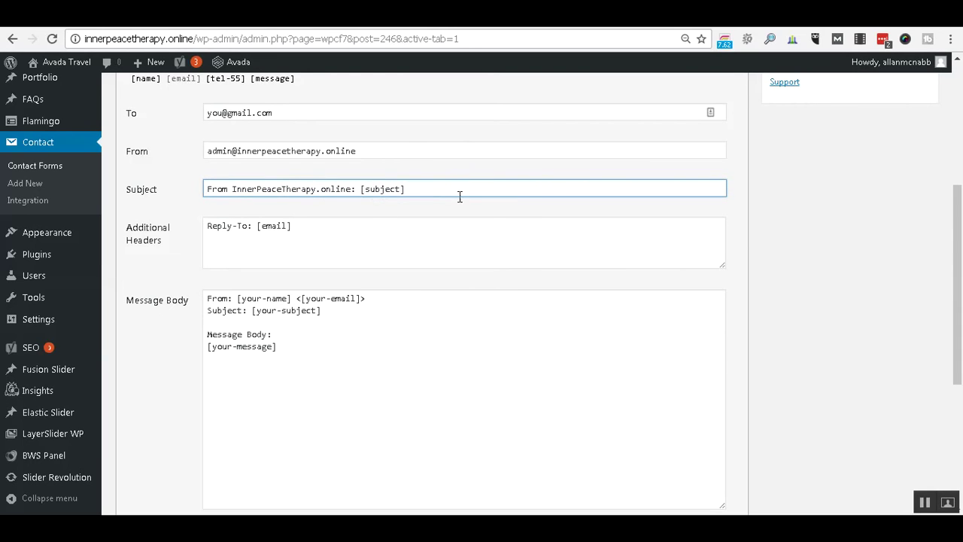
{"action": "scroll", "coordinate": [444, 197], "scroll_direction": "up", "scroll_amount": 1}
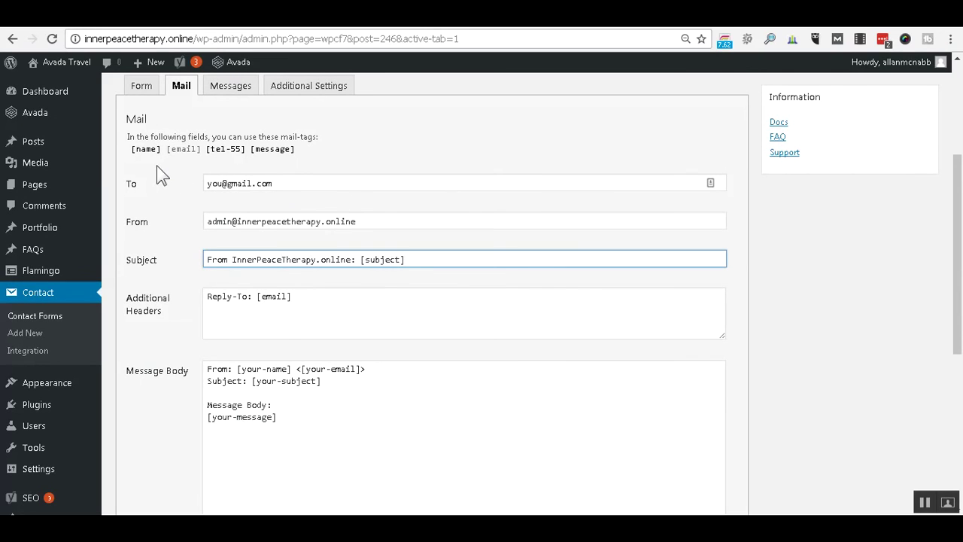
Replace the Subject's [subject] tag with 'Website'.
{"action": "left_click", "coordinate": [367, 259]}
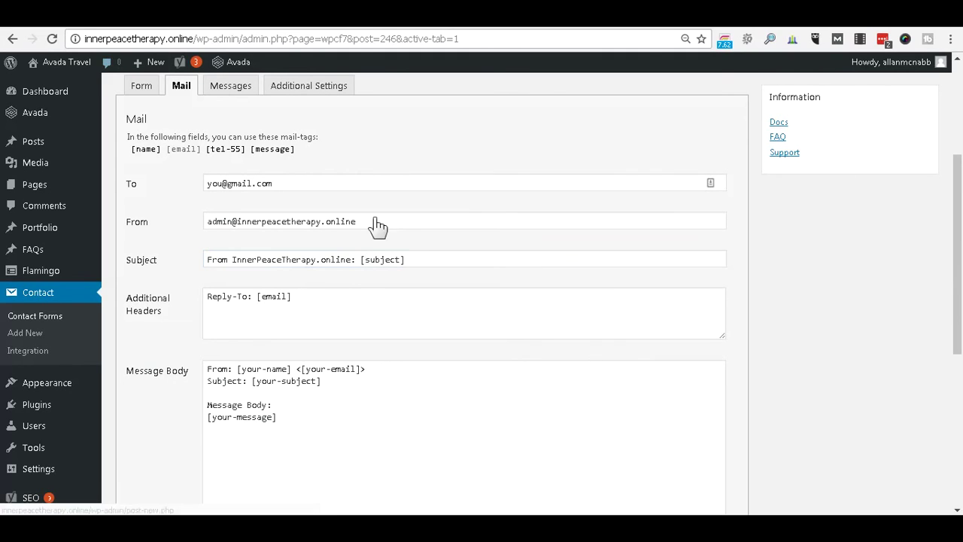
{"action": "left_click", "coordinate": [431, 260]}
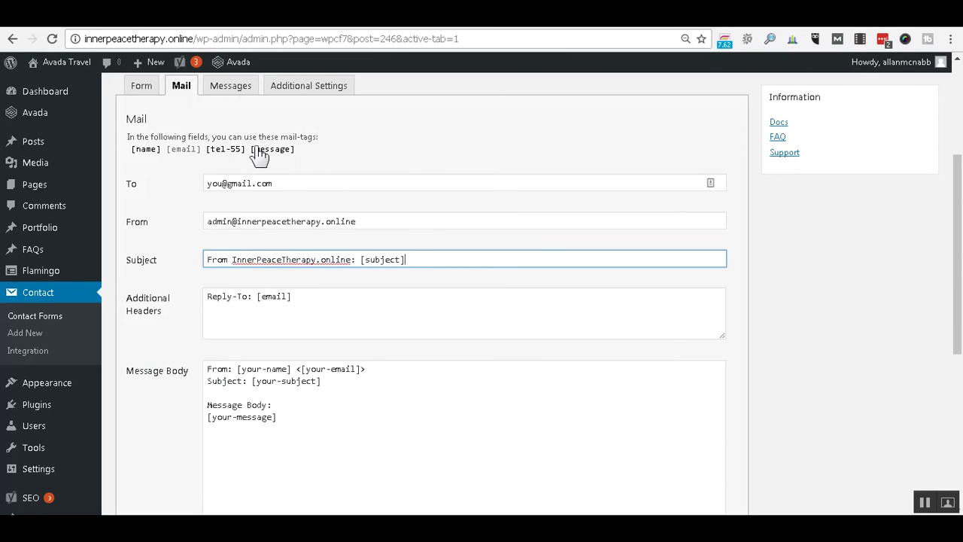
{"action": "key", "text": "BackSpace"}
{"action": "key", "text": "BackSpace"}
{"action": "key", "text": "BackSpace"}
{"action": "key", "text": "BackSpace"}
{"action": "key", "text": "BackSpace"}
{"action": "key", "text": "BackSpace"}
{"action": "key", "text": "BackSpace"}
{"action": "key", "text": "BackSpace"}
{"action": "key", "text": "BackSpace"}
{"action": "key", "text": "BackSpace"}
{"action": "key", "text": "BackSpace"}
{"action": "type", "text": "Website"}
In the Message Body, put the [your-email] tag on its own line.
{"action": "left_click", "coordinate": [361, 292]}
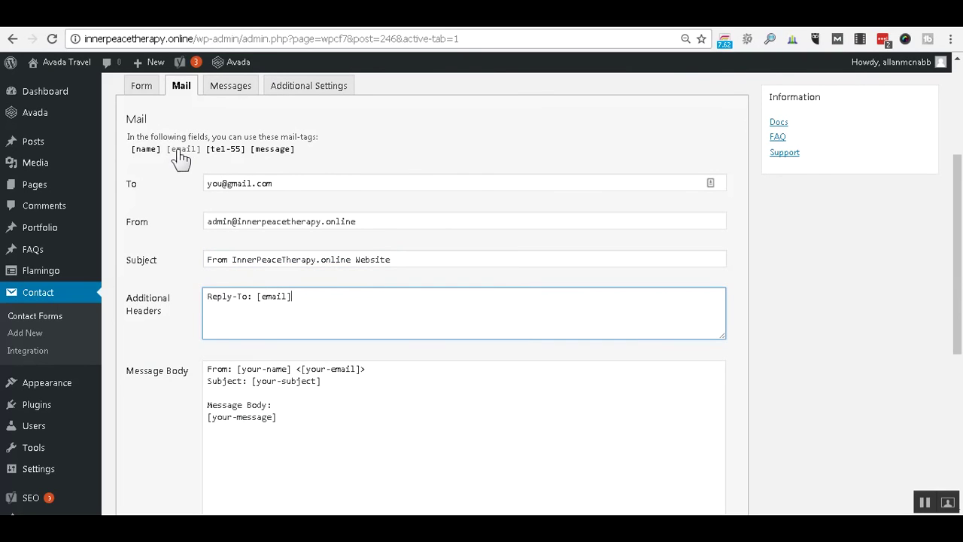
{"action": "scroll", "coordinate": [610, 292], "scroll_direction": "down", "scroll_amount": 2}
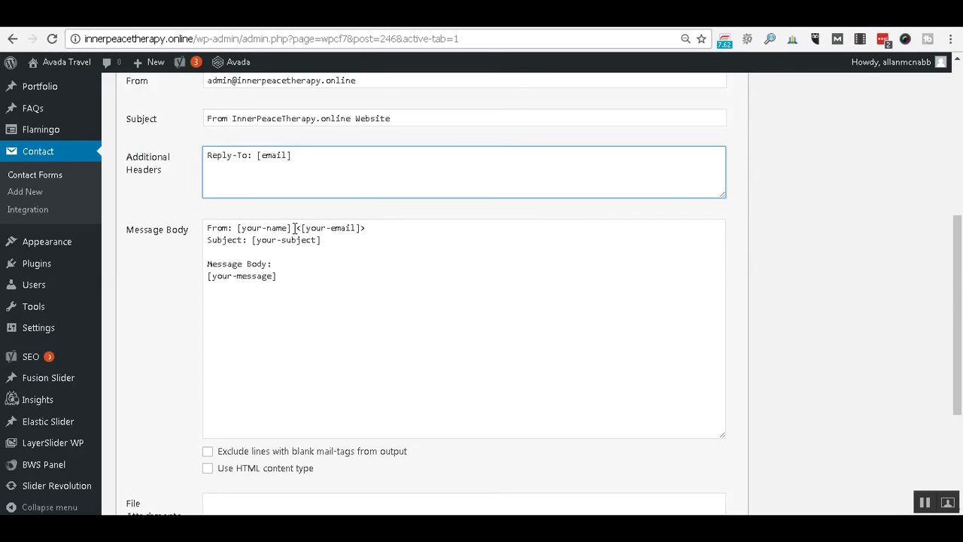
{"action": "key", "text": "Tab"}
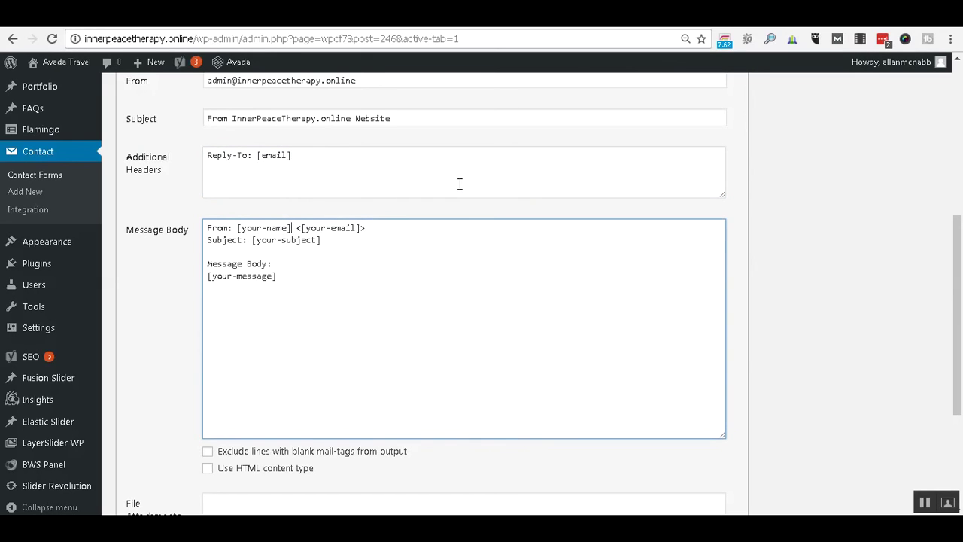
{"action": "key", "text": "Return"}
{"action": "key", "text": "Return"}
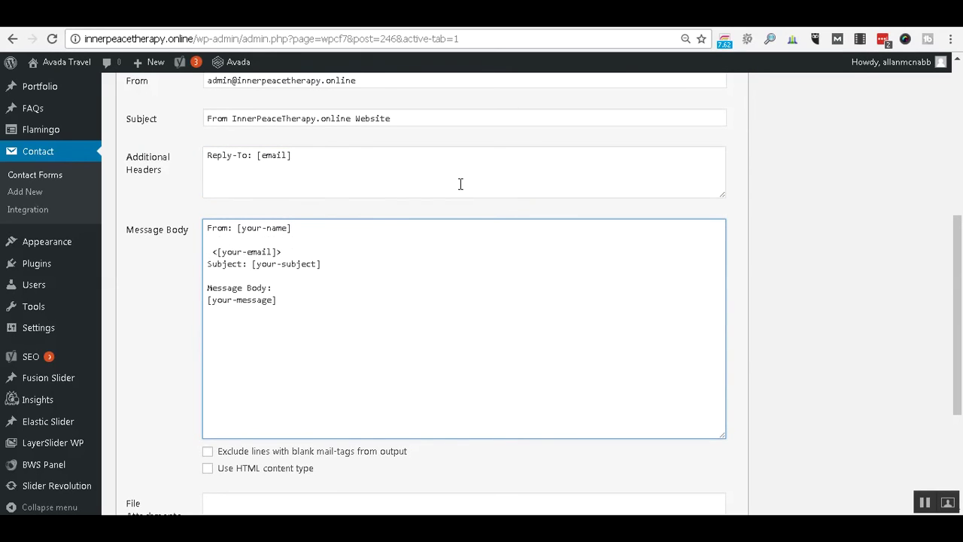
Make the body's lines read 'From: [name]' and 'Email: [email]'.
{"action": "key", "text": "Up"}
{"action": "key", "text": "Delete"}
{"action": "key", "text": "Delete"}
{"action": "key", "text": "Delete"}
{"action": "key", "text": "Delete"}
{"action": "key", "text": "Delete"}
{"action": "key", "text": "Down"}
{"action": "key", "text": "Down"}
{"action": "type", "text": "Email:"}
{"action": "key", "text": "Delete"}
{"action": "key", "text": "Delete"}
{"action": "key", "text": "Delete"}
{"action": "key", "text": "Delete"}
{"action": "key", "text": "Delete"}
{"action": "key", "text": "Delete"}
{"action": "key", "text": "Delete"}
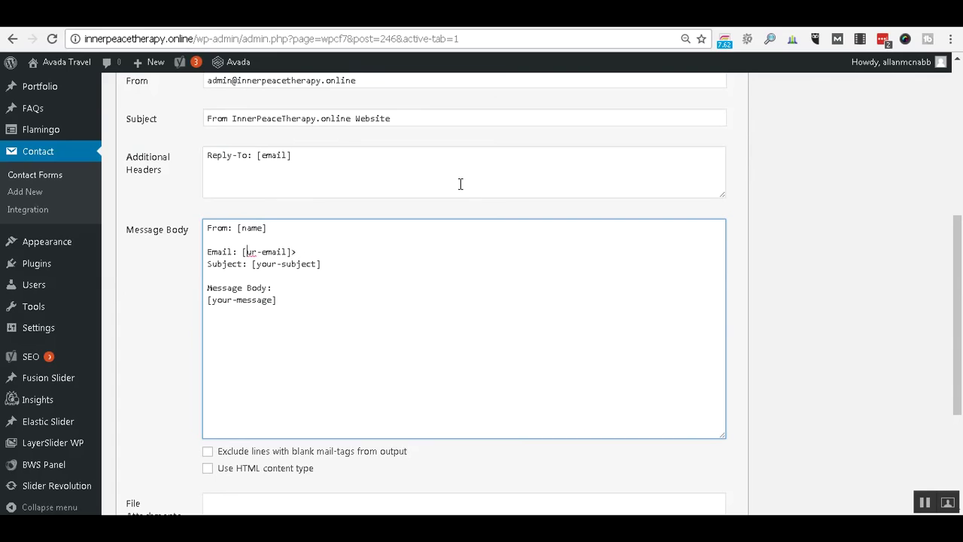
{"action": "key", "text": "End"}
{"action": "key", "text": "BackSpace"}
{"action": "key", "text": "Return"}
Add a 'Phone:' line and delete the Subject line from the body.
{"action": "key", "text": "Down"}
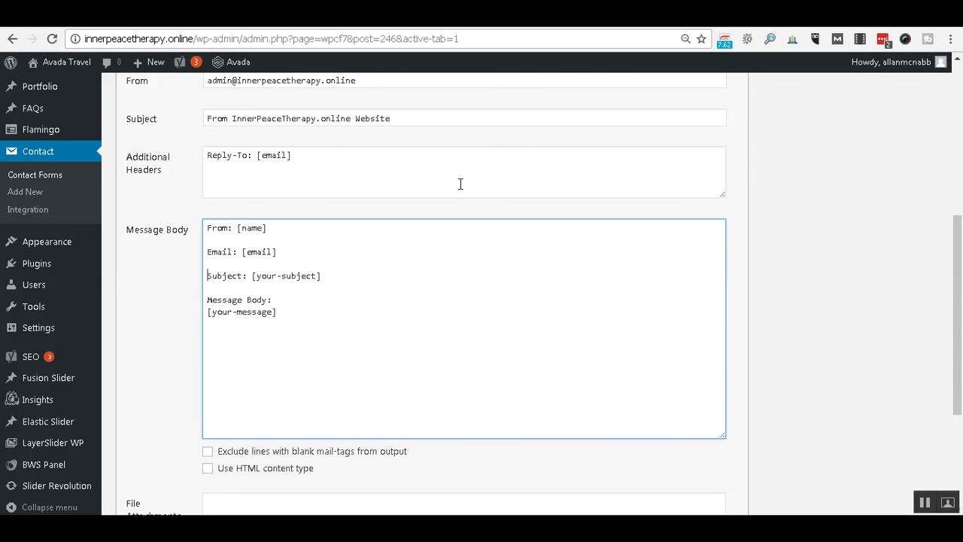
{"action": "scroll", "coordinate": [461, 184], "scroll_direction": "up", "scroll_amount": 2}
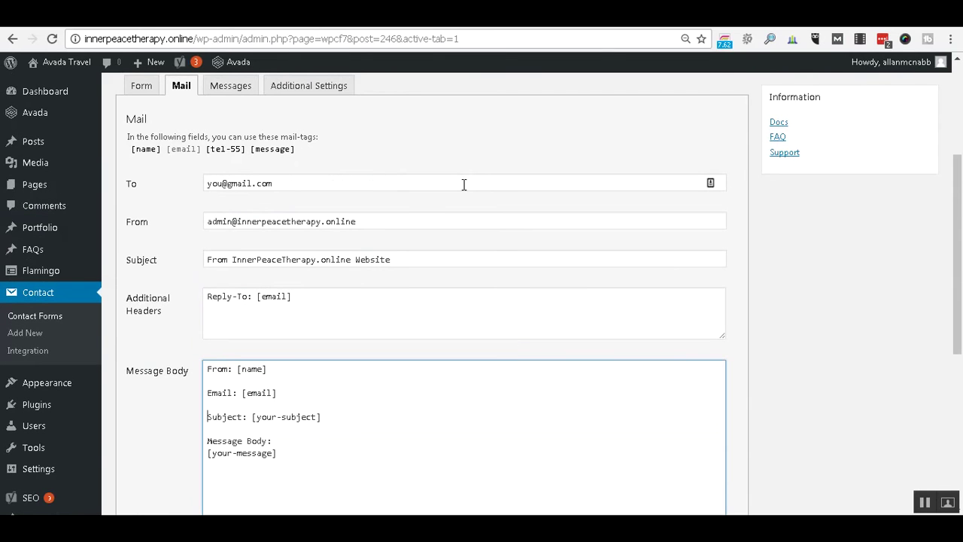
{"action": "scroll", "coordinate": [464, 185], "scroll_direction": "down", "scroll_amount": 2}
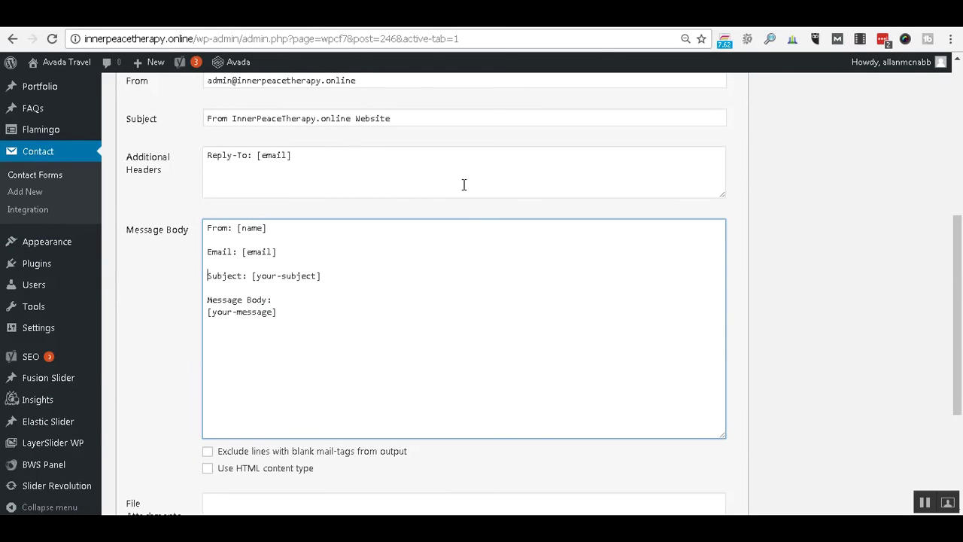
{"action": "type", "text": "Ph"}
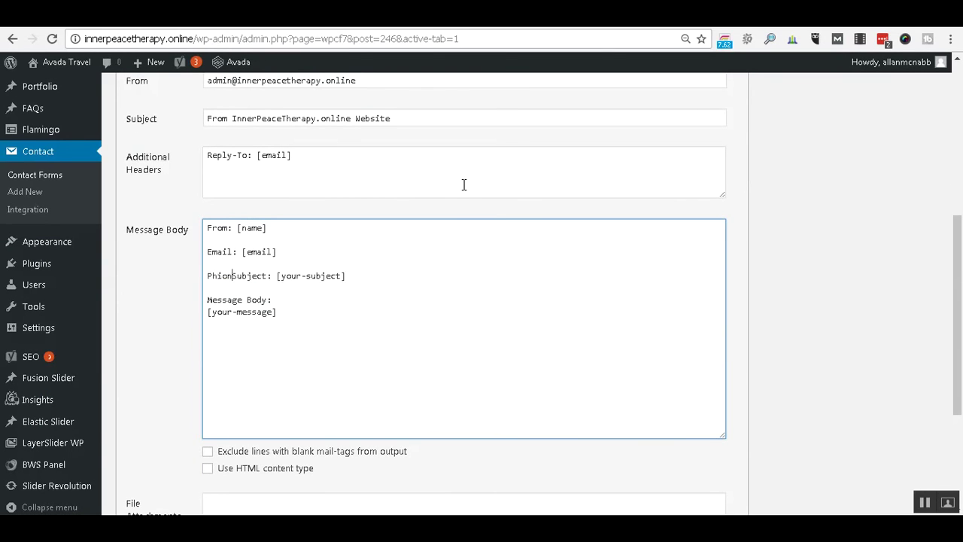
{"action": "type", "text": "one:"}
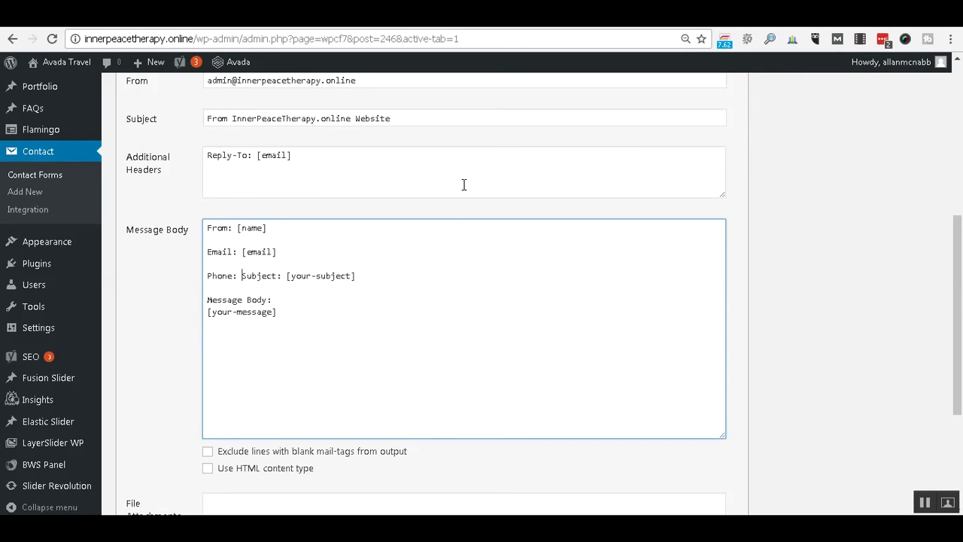
{"action": "key", "text": "Return"}
{"action": "key", "text": "Return"}
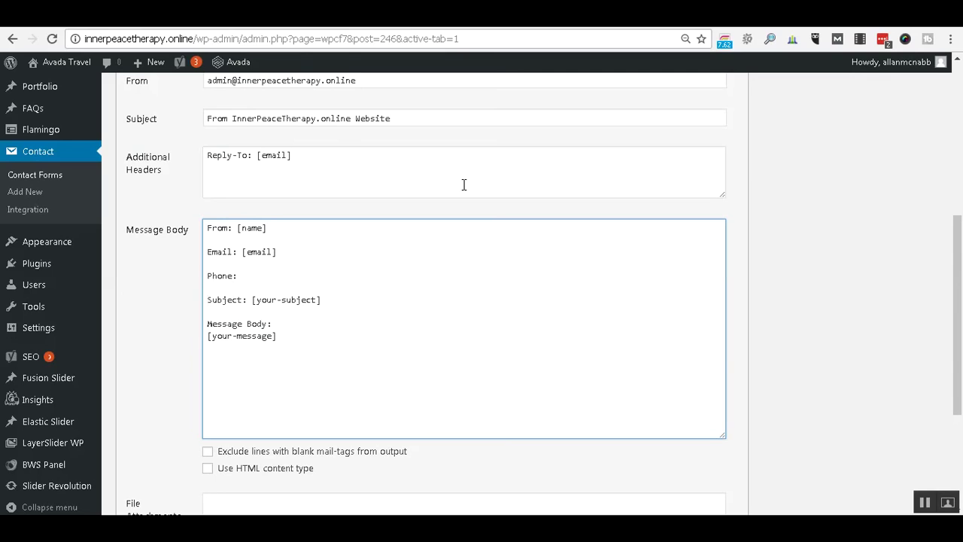
{"action": "key", "text": "shift+End"}
{"action": "key", "text": "Delete"}
{"action": "key", "text": "Delete"}
{"action": "key", "text": "Delete"}
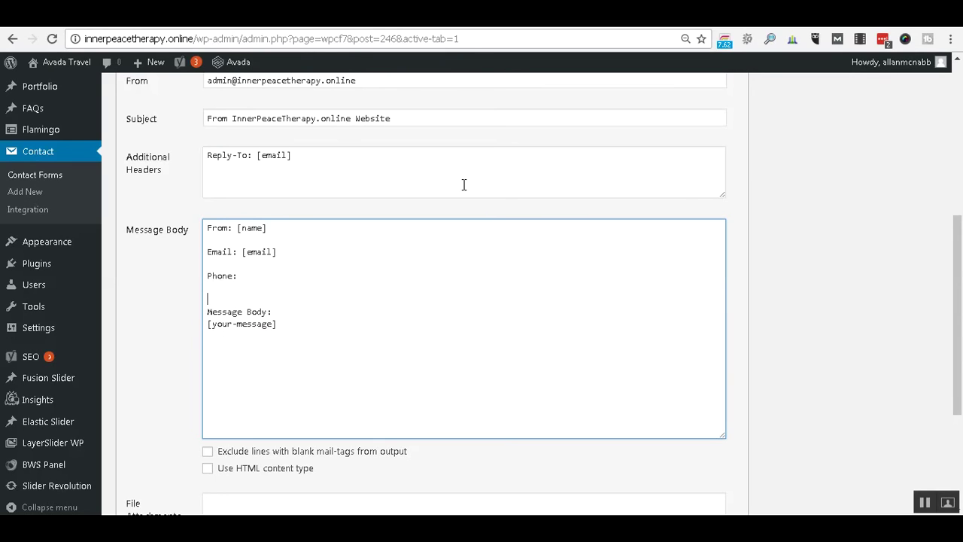
{"action": "key", "text": "Delete"}
{"action": "key", "text": "Delete"}
{"action": "key", "text": "Delete"}
{"action": "key", "text": "Delete"}
{"action": "key", "text": "Delete"}
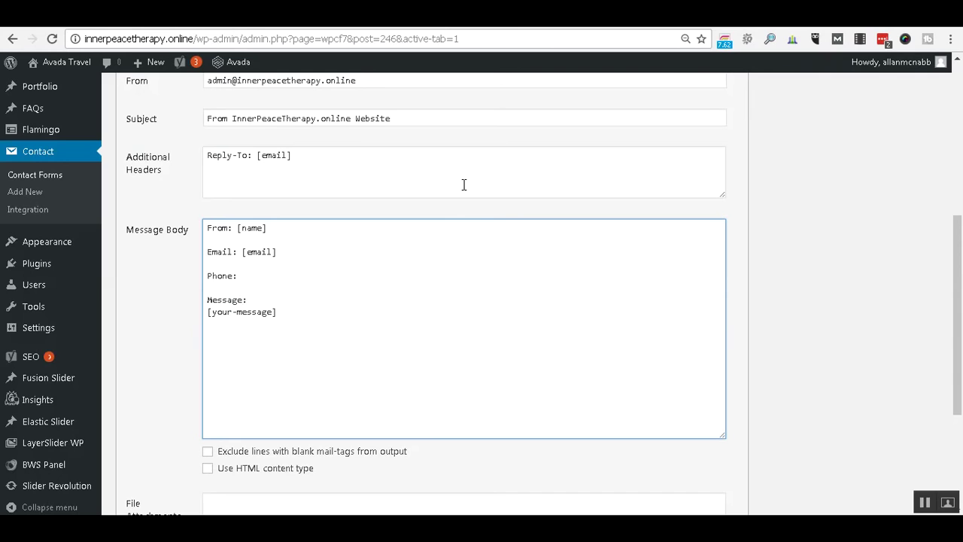
Copy the [tel-55] mail-tag from the list of available mail-tags.
{"action": "scroll", "coordinate": [403, 231], "scroll_direction": "up", "scroll_amount": 4}
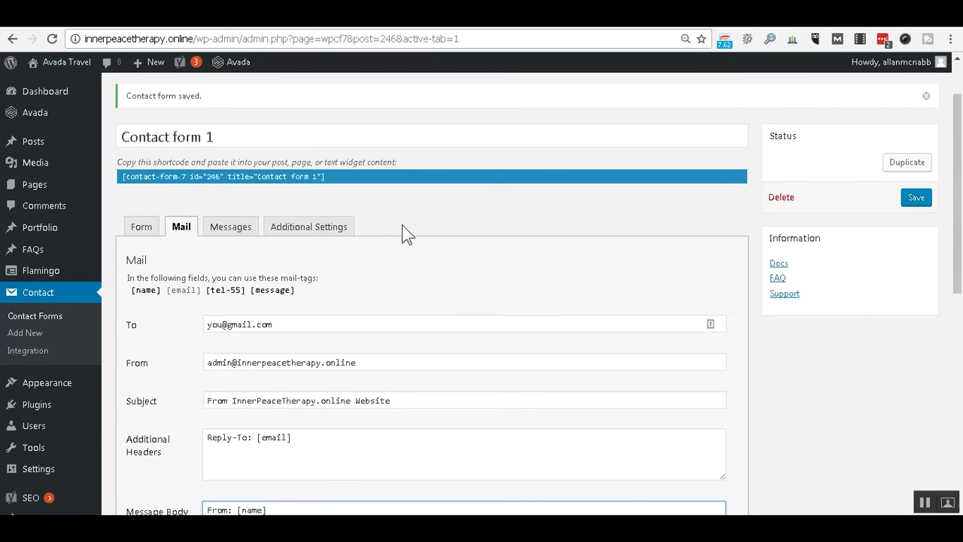
{"action": "scroll", "coordinate": [369, 303], "scroll_direction": "down", "scroll_amount": 3}
{"action": "left_click", "coordinate": [327, 343]}
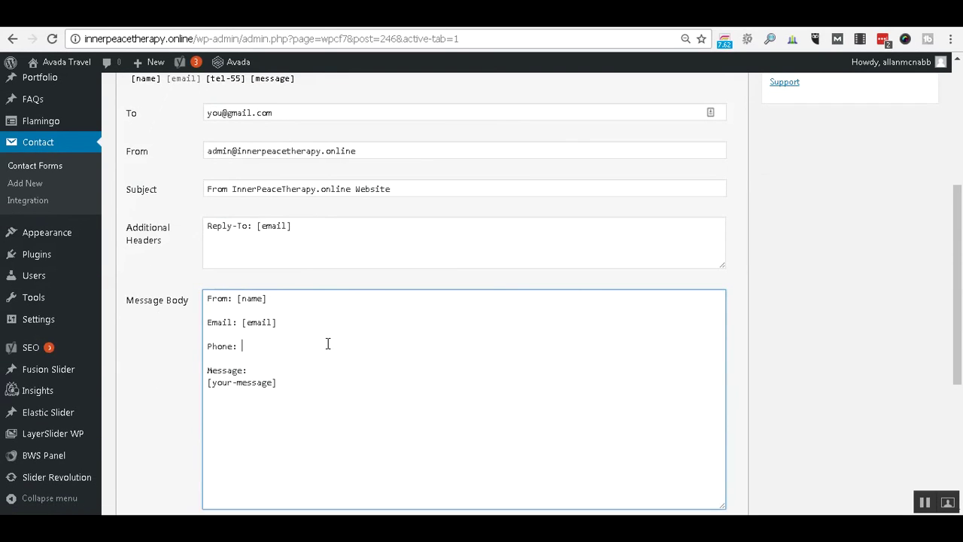
{"action": "scroll", "coordinate": [291, 243], "scroll_direction": "up", "scroll_amount": 2}
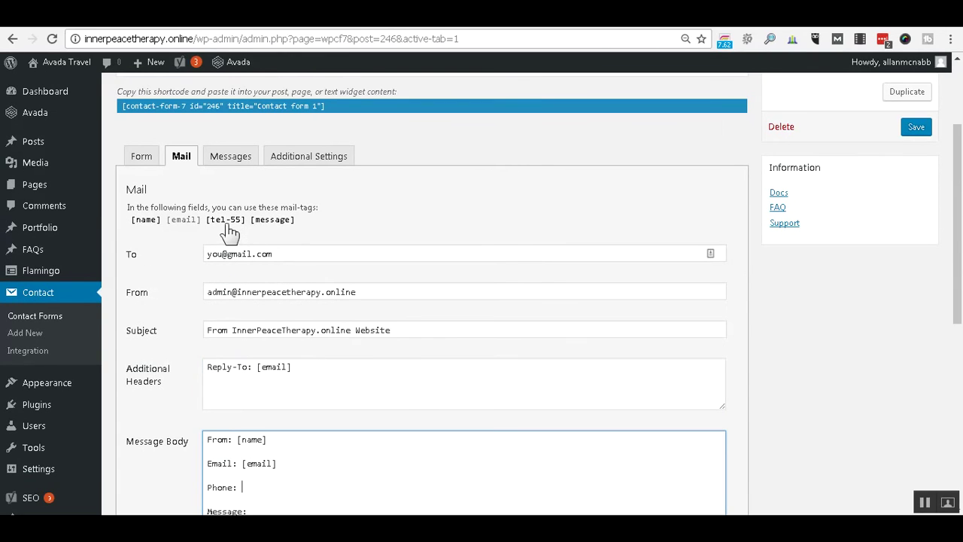
{"action": "left_click_drag", "start_coordinate": [411, 218], "coordinate": [366, 222]}
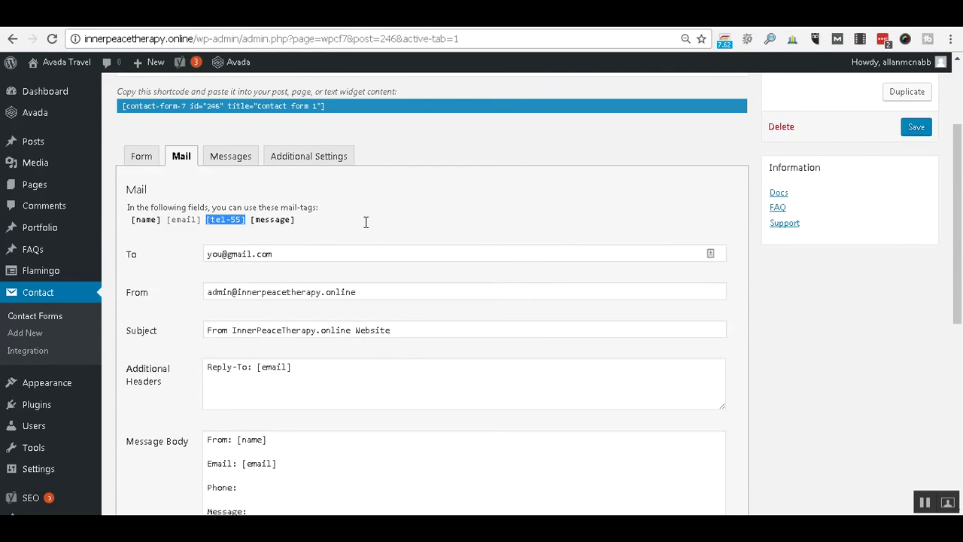
{"action": "scroll", "coordinate": [365, 222], "scroll_direction": "down", "scroll_amount": 3}
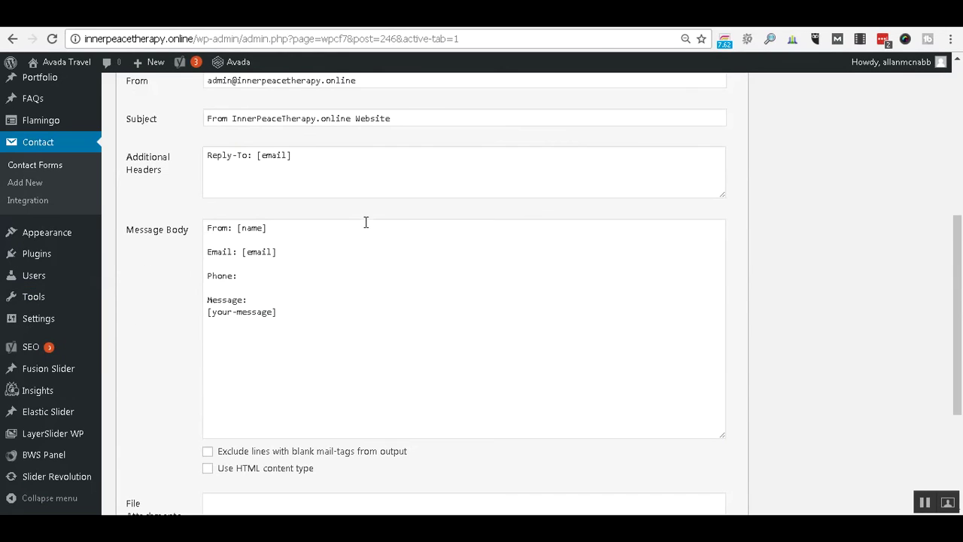
{"action": "scroll", "coordinate": [234, 178], "scroll_direction": "up", "scroll_amount": 2}
{"action": "right_click", "coordinate": [232, 151]}
{"action": "left_click", "coordinate": [245, 162]}
Paste [tel-55] after 'Phone:' in the Message Body so it reads Phone: [tel-55].
{"action": "scroll", "coordinate": [300, 285], "scroll_direction": "down", "scroll_amount": 1}
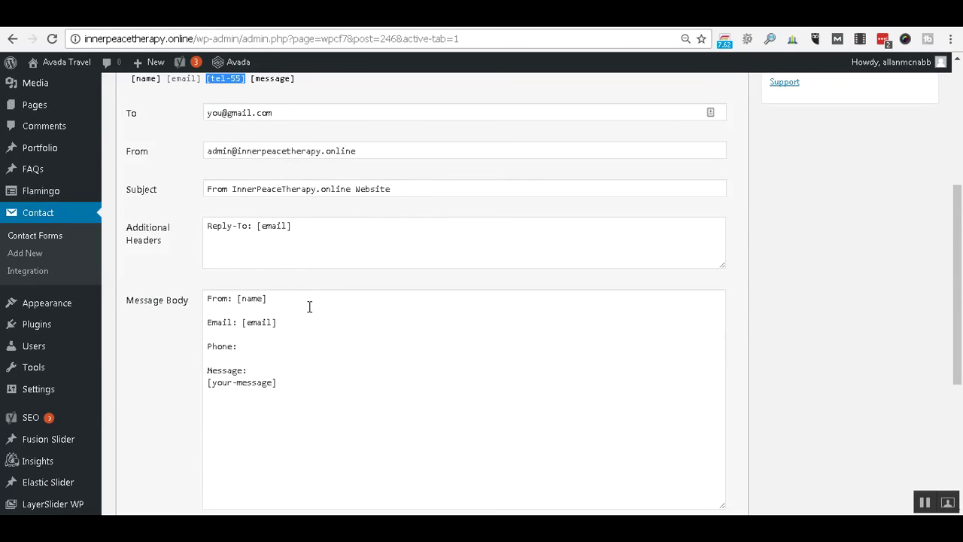
{"action": "left_click", "coordinate": [292, 345]}
{"action": "right_click", "coordinate": [293, 345]}
{"action": "left_click", "coordinate": [339, 228]}
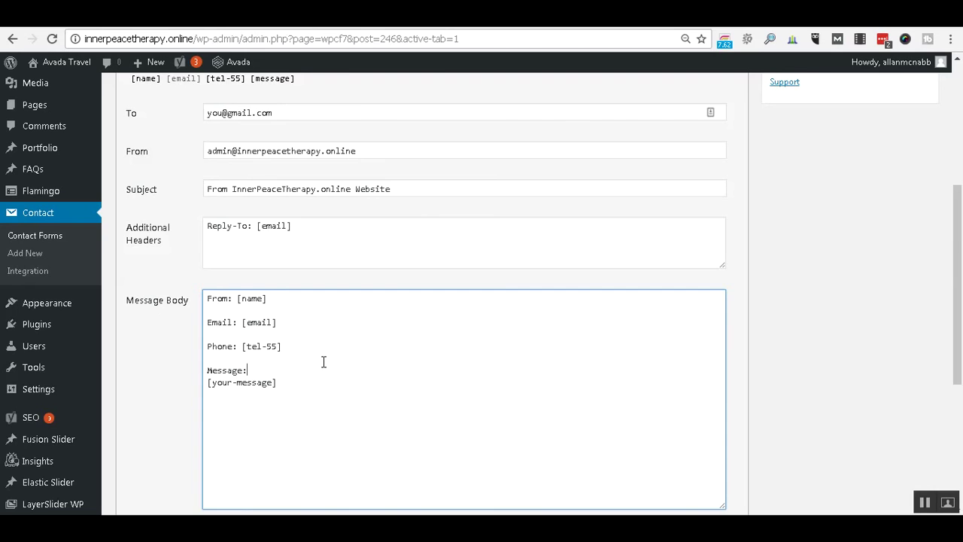
{"action": "scroll", "coordinate": [324, 362], "scroll_direction": "down", "scroll_amount": 3}
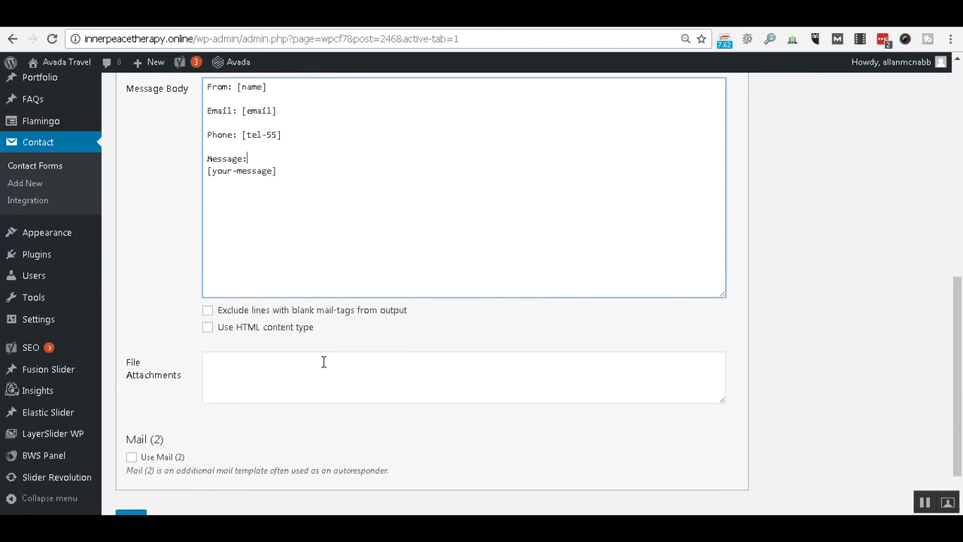
{"action": "scroll", "coordinate": [324, 362], "scroll_direction": "up", "scroll_amount": 5}
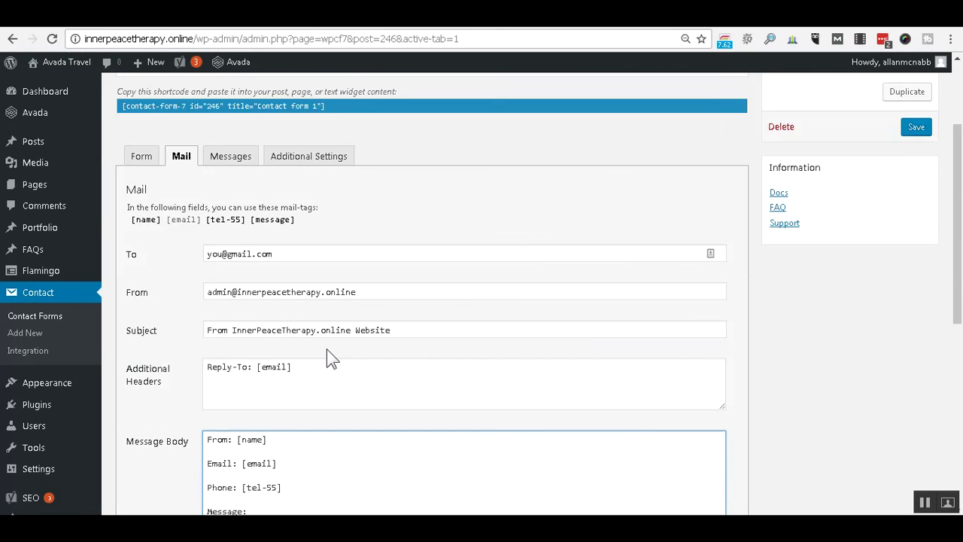
Look through the Messages, Additional Settings and Form tabs, then show the Mail settings.
{"action": "left_click", "coordinate": [226, 156]}
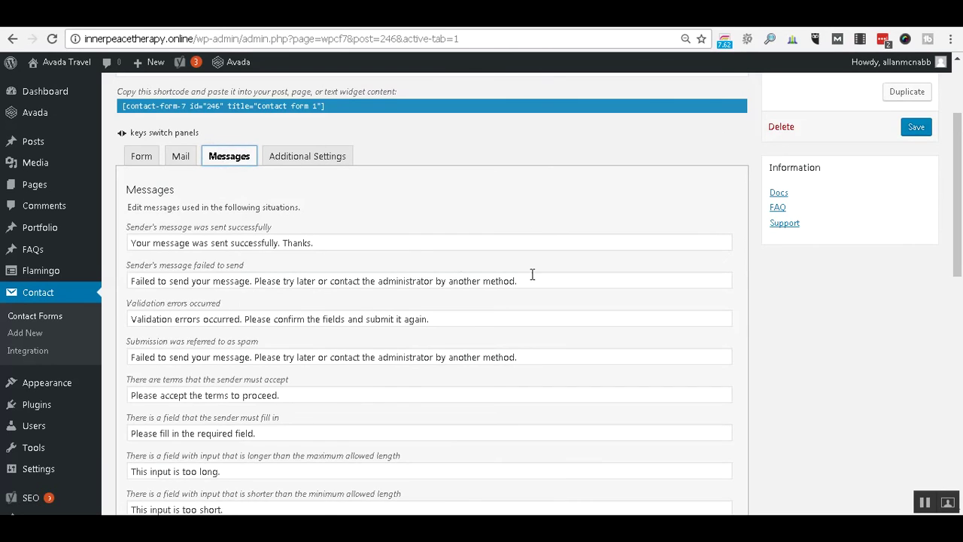
{"action": "scroll", "coordinate": [489, 271], "scroll_direction": "down", "scroll_amount": 3}
{"action": "scroll", "coordinate": [558, 290], "scroll_direction": "down", "scroll_amount": 4}
{"action": "scroll", "coordinate": [558, 290], "scroll_direction": "up", "scroll_amount": 8}
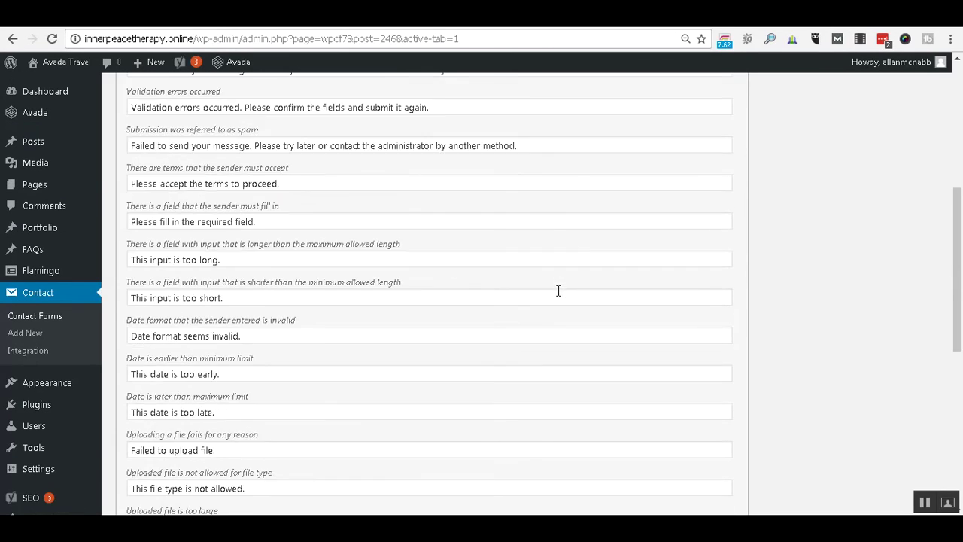
{"action": "scroll", "coordinate": [558, 299], "scroll_direction": "down", "scroll_amount": 1}
{"action": "left_click", "coordinate": [318, 229]}
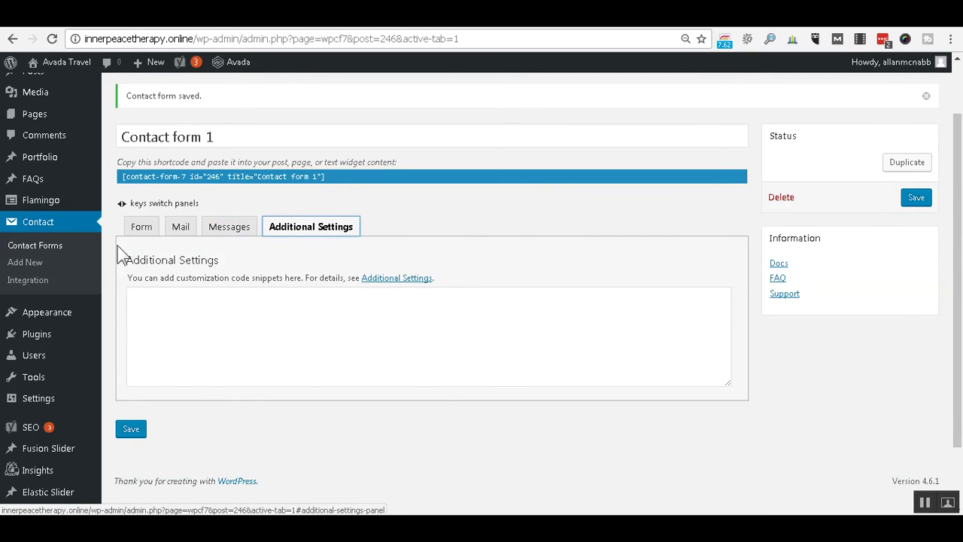
{"action": "left_click", "coordinate": [136, 233]}
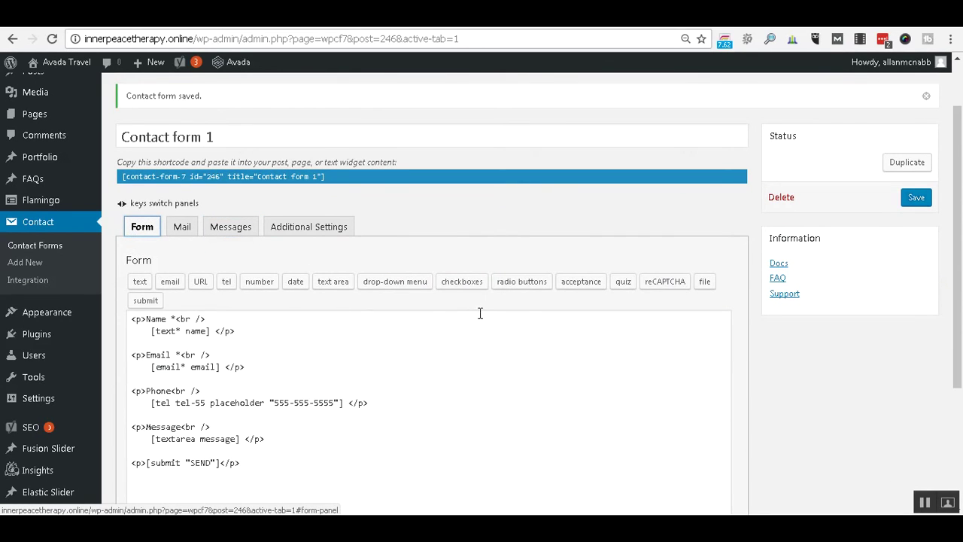
{"action": "scroll", "coordinate": [479, 312], "scroll_direction": "down", "scroll_amount": 1}
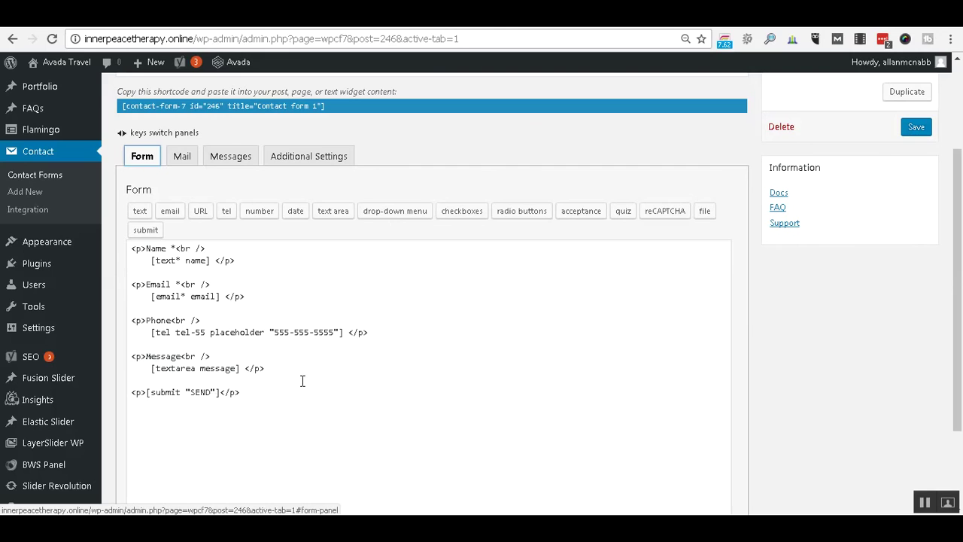
{"action": "left_click", "coordinate": [181, 156]}
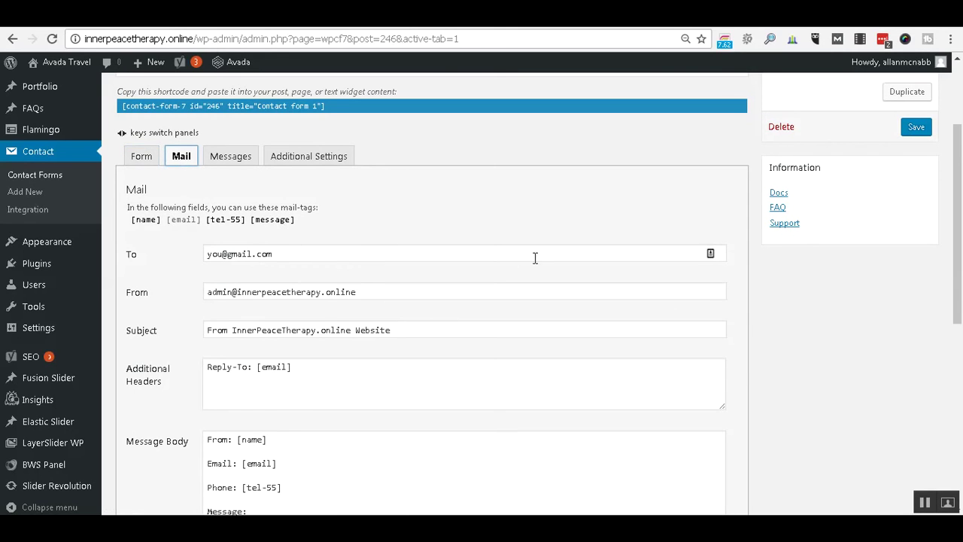
Review the mail Subject and Reply-To: [email] header, then save Contact form 1 unchanged.
{"action": "scroll", "coordinate": [544, 258], "scroll_direction": "down", "scroll_amount": 1}
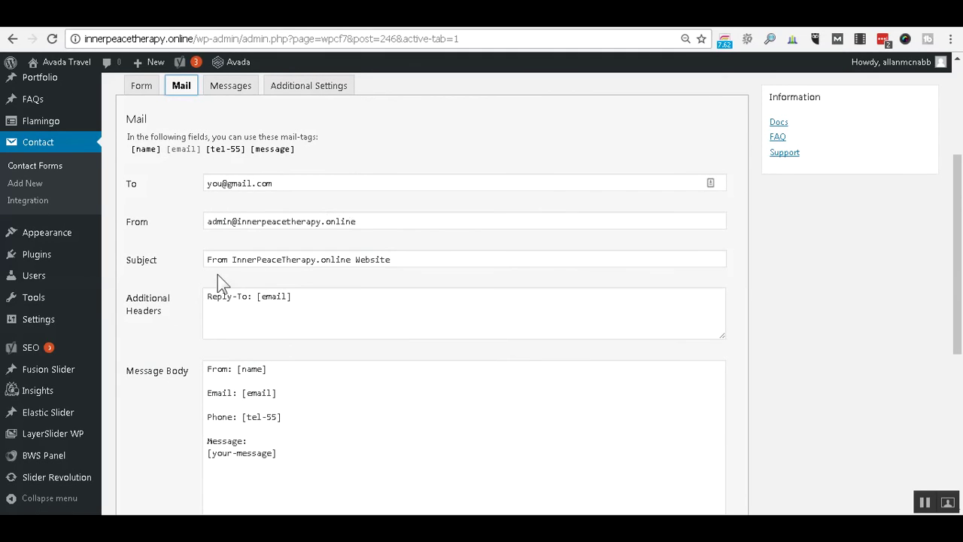
{"action": "left_click", "coordinate": [387, 262]}
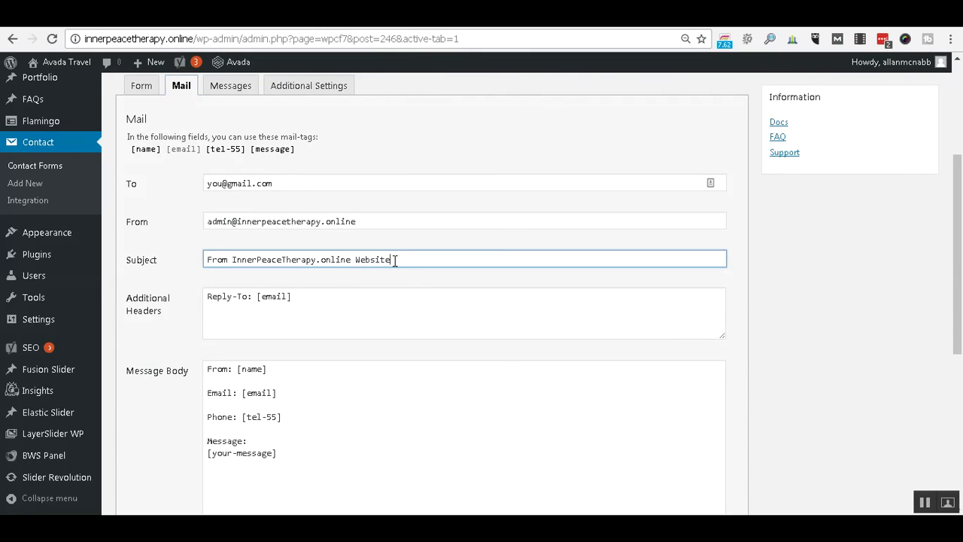
{"action": "scroll", "coordinate": [394, 259], "scroll_direction": "down", "scroll_amount": 1}
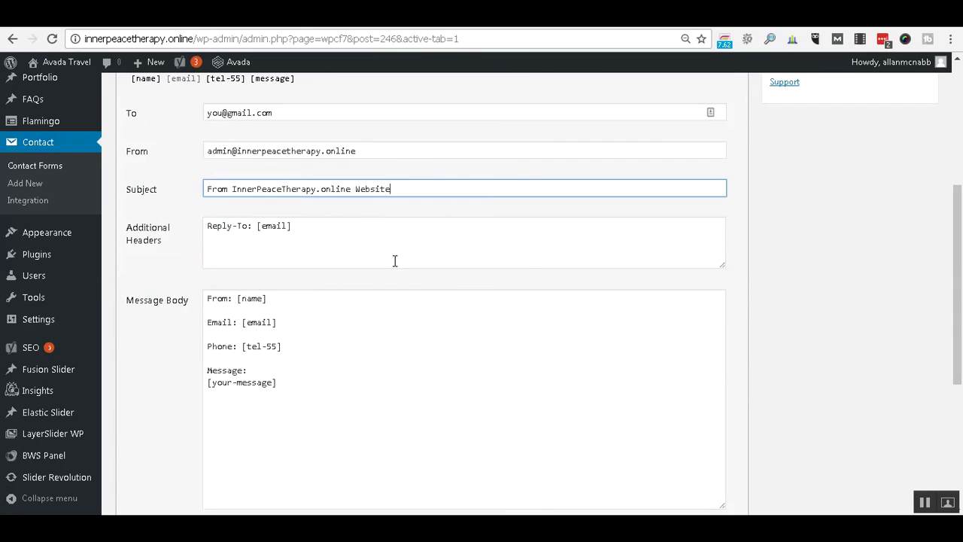
{"action": "left_click", "coordinate": [327, 226]}
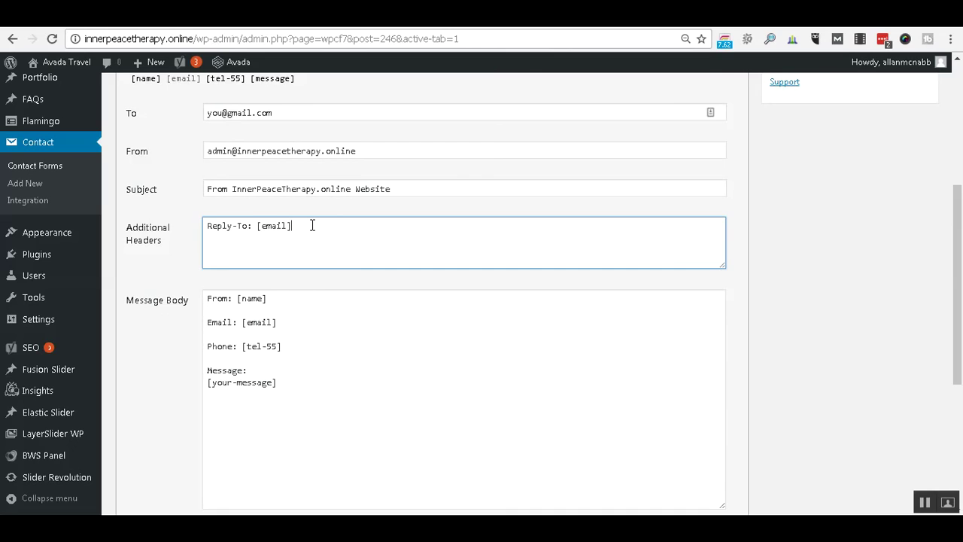
{"action": "scroll", "coordinate": [312, 226], "scroll_direction": "down", "scroll_amount": 1}
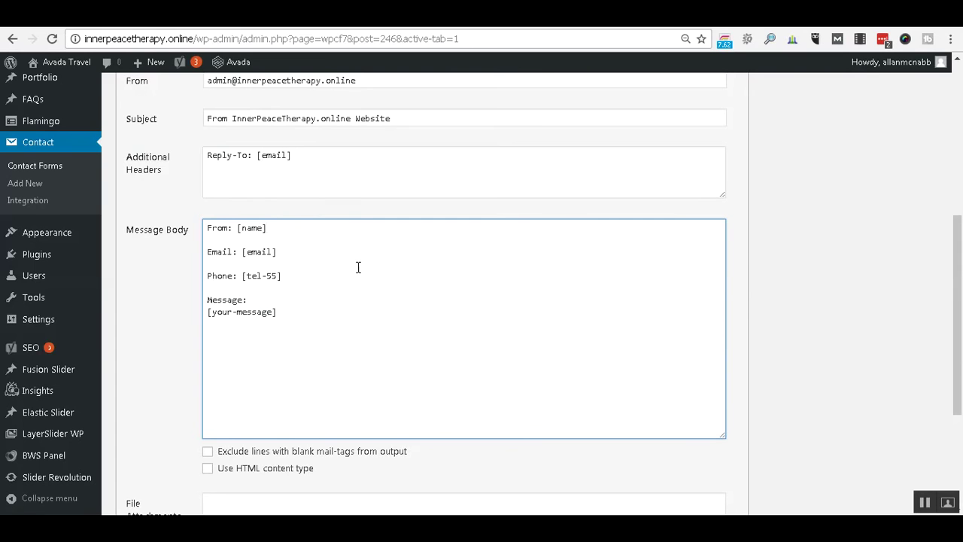
{"action": "scroll", "coordinate": [449, 295], "scroll_direction": "up", "scroll_amount": 1}
{"action": "scroll", "coordinate": [450, 295], "scroll_direction": "up", "scroll_amount": 4}
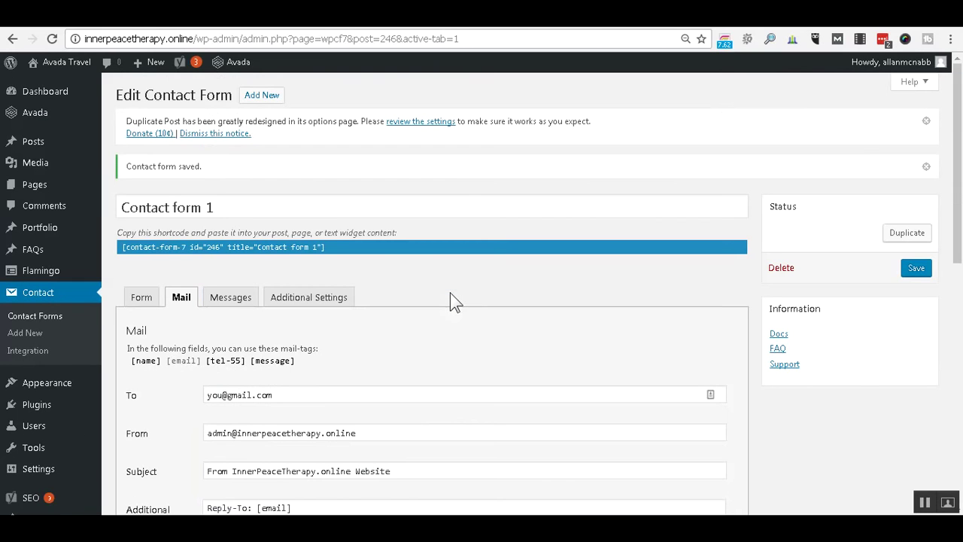
{"action": "left_click", "coordinate": [928, 273]}
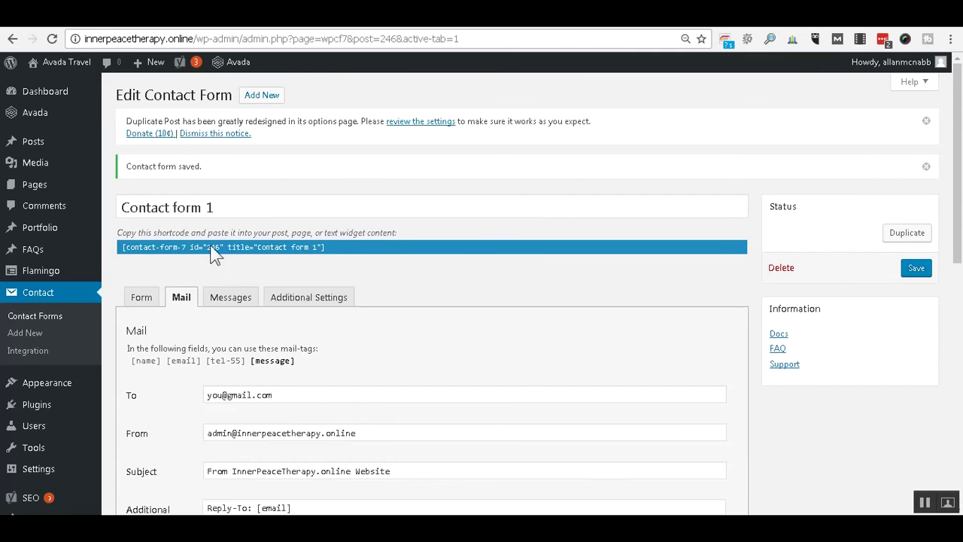
Copy the Contact form 1 shortcode and paste it on a new line in Notepad.
{"action": "right_click", "coordinate": [123, 246]}
{"action": "left_click", "coordinate": [143, 253]}
{"action": "key", "text": "alt+Tab"}
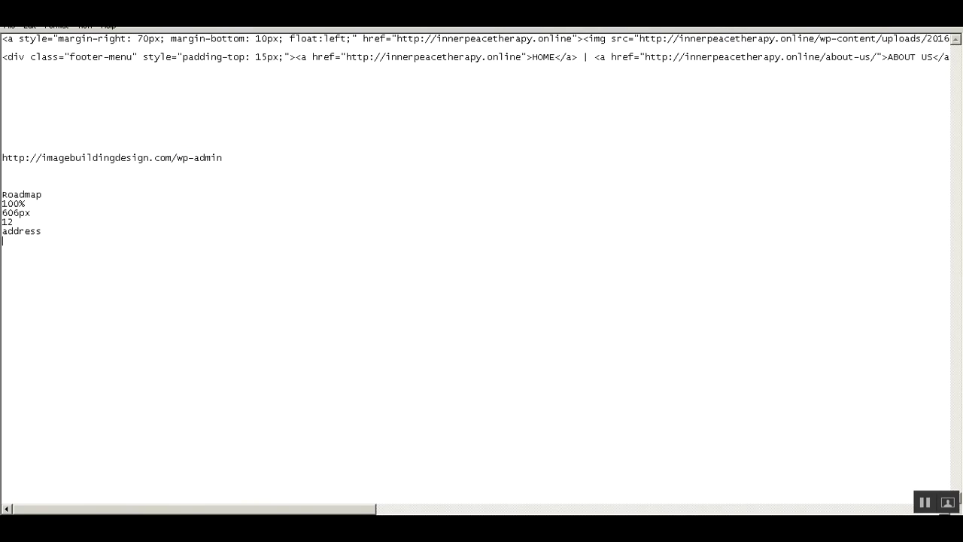
{"action": "key", "text": "Return"}
{"action": "key", "text": "Return"}
{"action": "type", "text": "[contact-form-7 id=\"246\" title=\"Contact form 1\"]"}
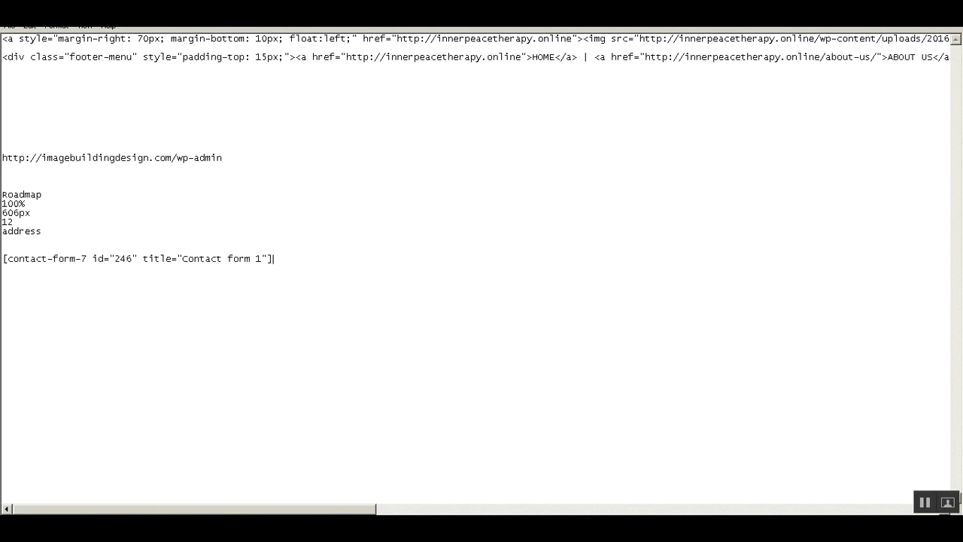
{"action": "left_click_drag", "start_coordinate": [3, 259], "coordinate": [6, 259]}
{"action": "left_click", "coordinate": [6, 259]}
{"action": "left_click", "coordinate": [167, 522]}
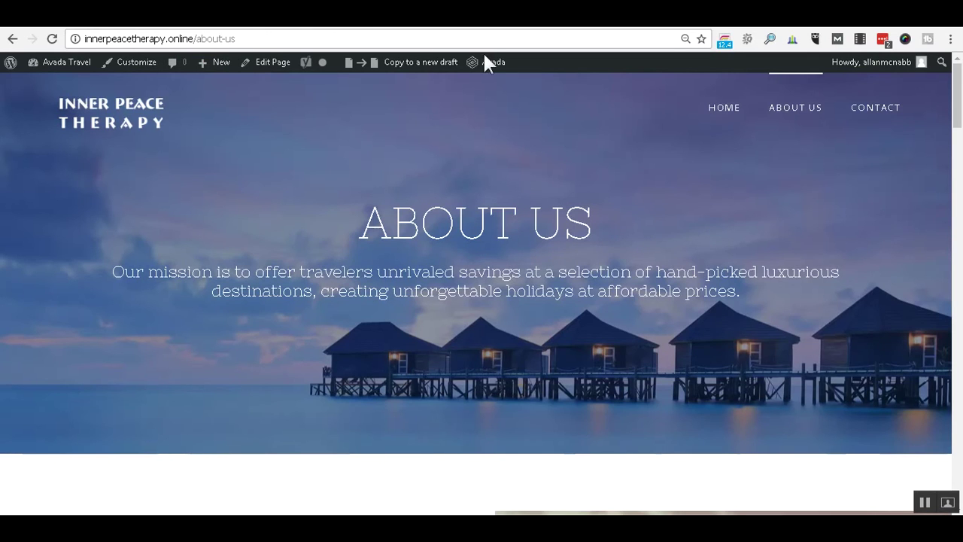
{"action": "left_click", "coordinate": [884, 102]}
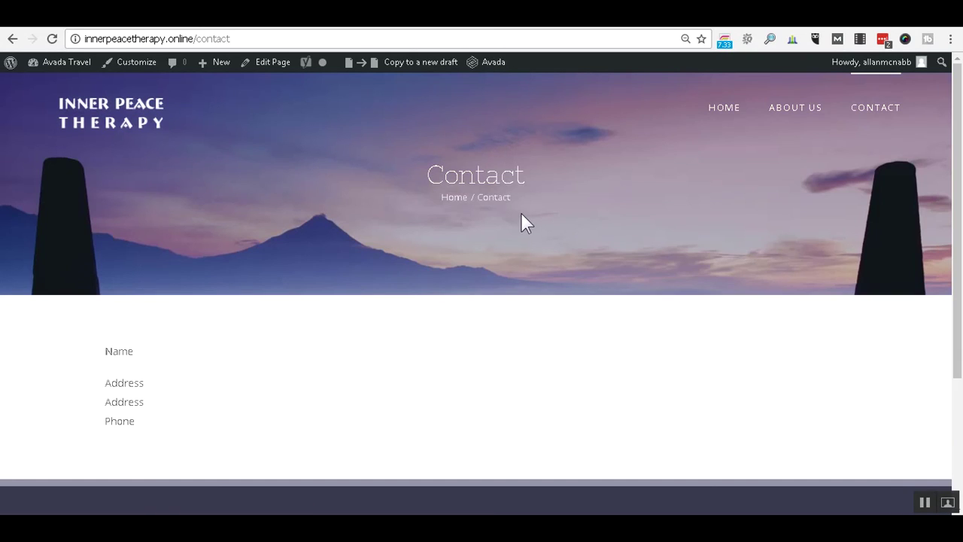
{"action": "key", "text": "ctrl+Tab"}
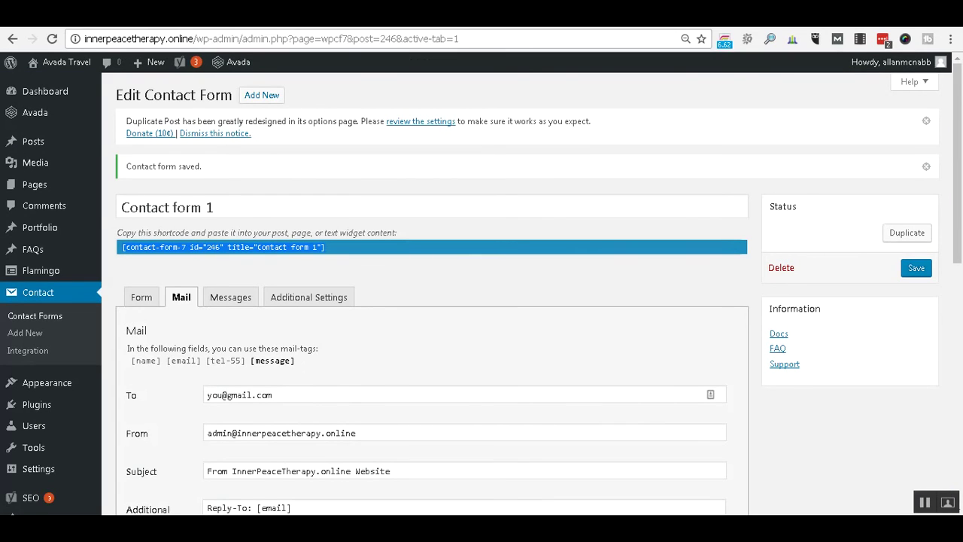
Open the Fusion Sliders list, clone the About slider and open About ( Cloned ) for editing.
{"action": "scroll", "coordinate": [64, 193], "scroll_direction": "down", "scroll_amount": 5}
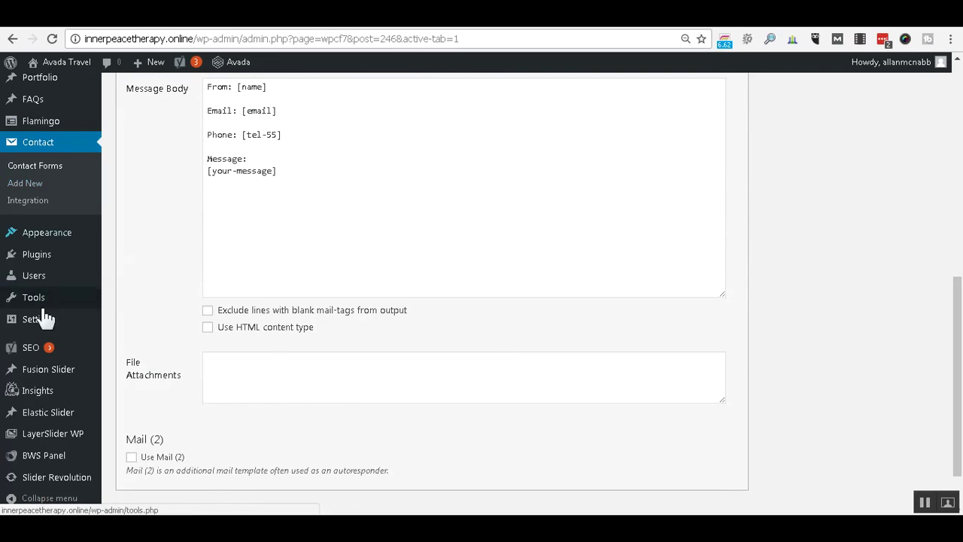
{"action": "mouse_move", "coordinate": [48, 369]}
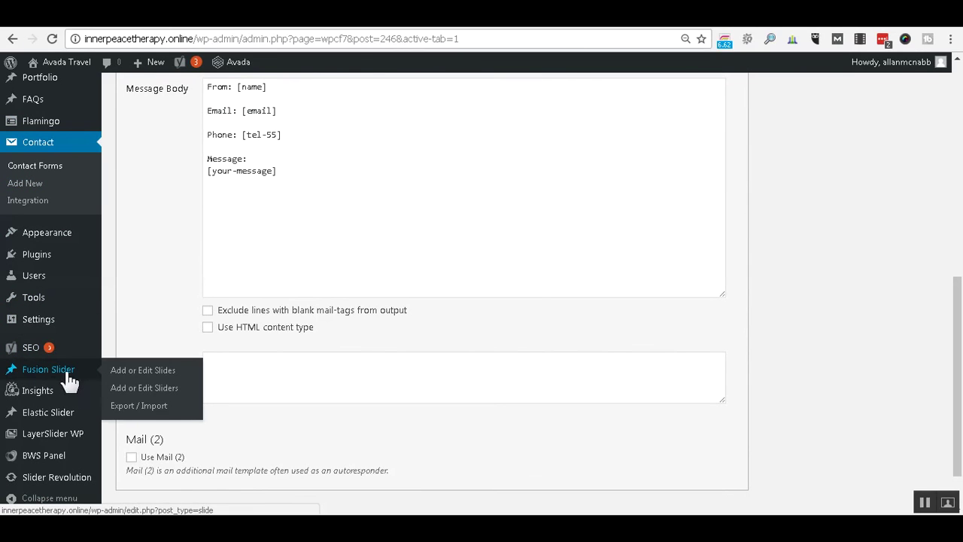
{"action": "left_click", "coordinate": [171, 392]}
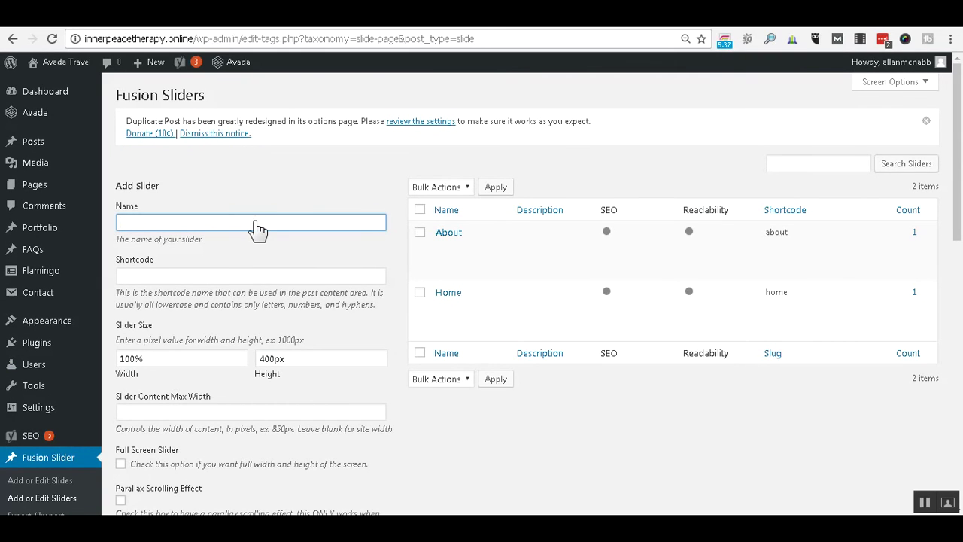
{"action": "type", "text": "Contact"}
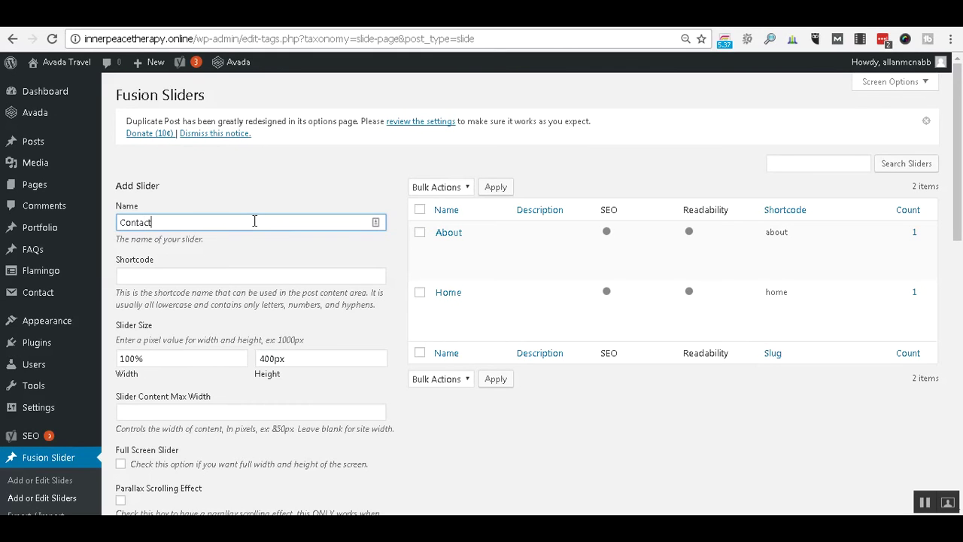
{"action": "scroll", "coordinate": [279, 201], "scroll_direction": "down", "scroll_amount": 1}
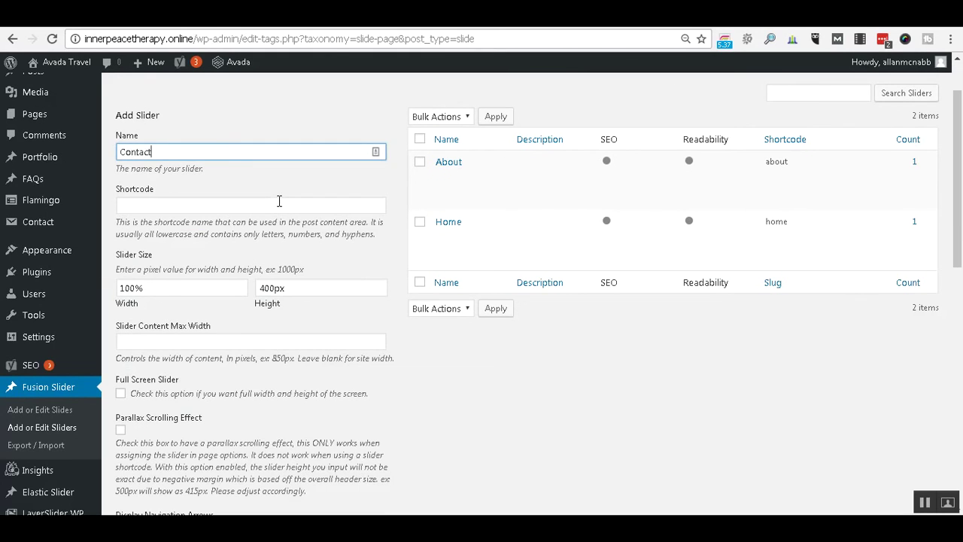
{"action": "scroll", "coordinate": [279, 201], "scroll_direction": "up", "scroll_amount": 1}
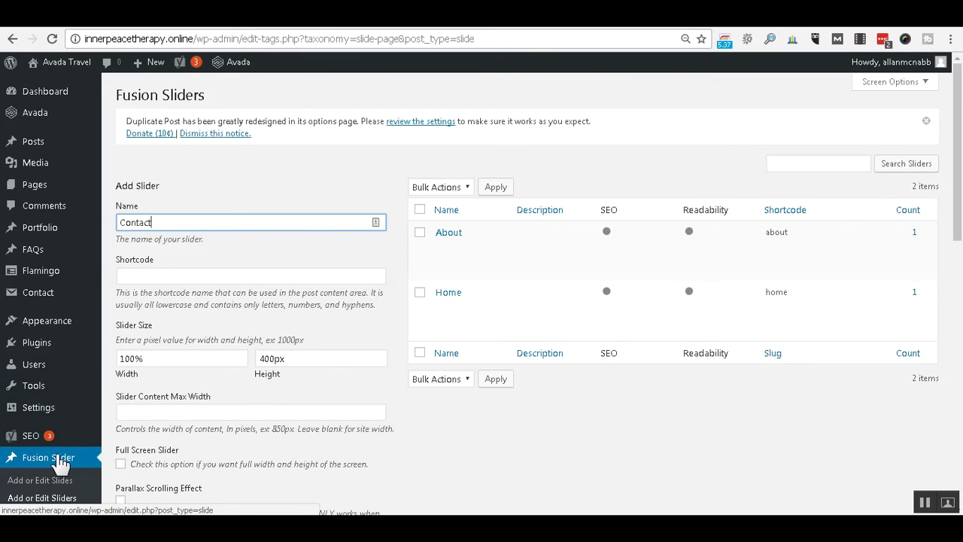
{"action": "left_click", "coordinate": [65, 500]}
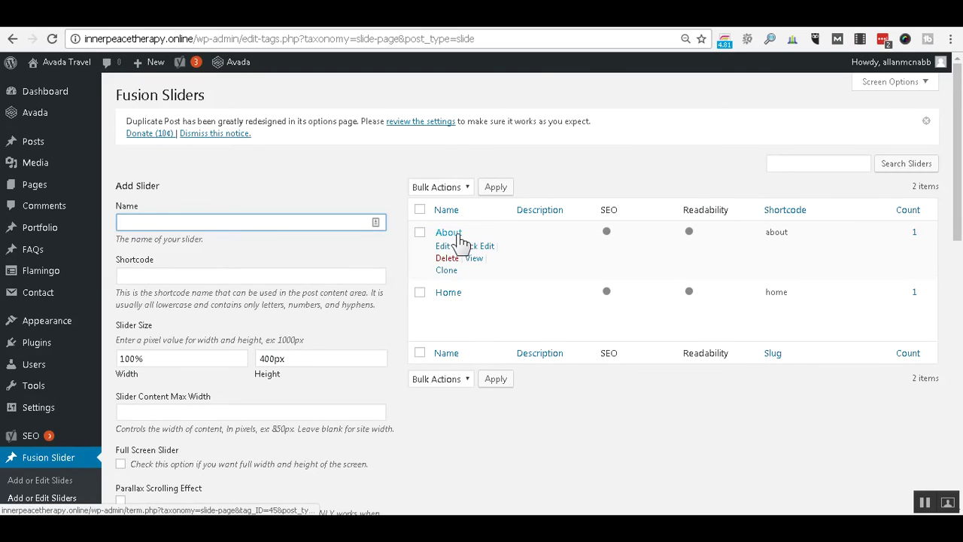
{"action": "left_click", "coordinate": [450, 272]}
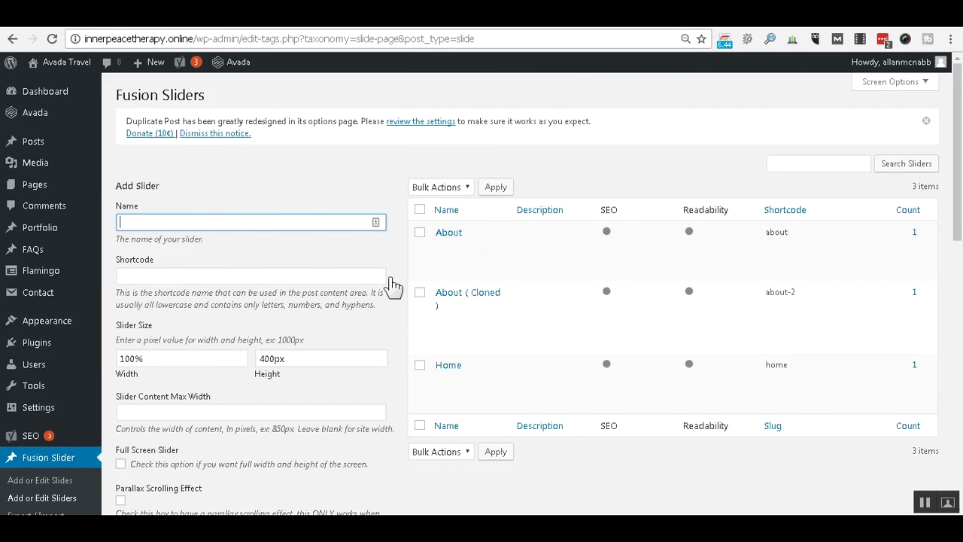
{"action": "left_click", "coordinate": [449, 298]}
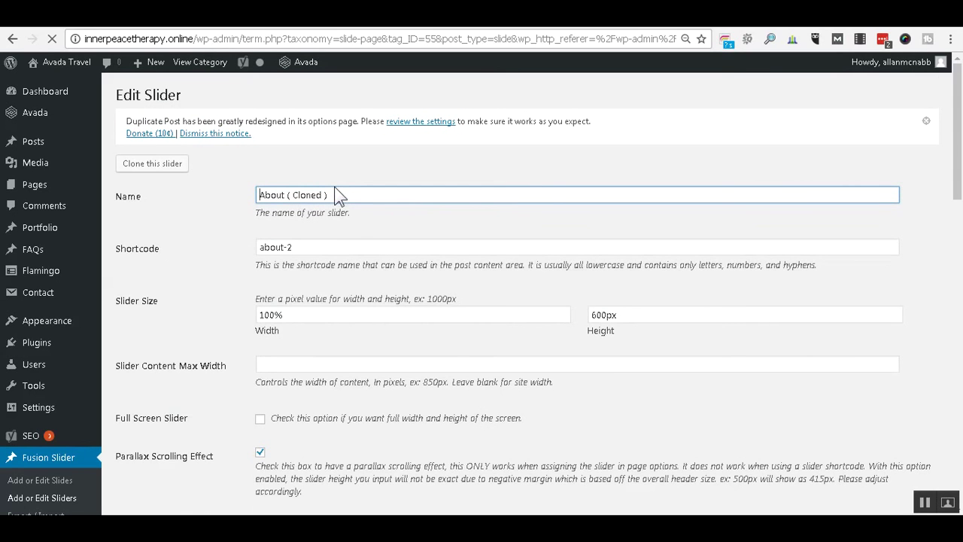
Rename the cloned slider to 'Contact' and clear its old about-2 shortcode.
{"action": "triple_click", "coordinate": [339, 196]}
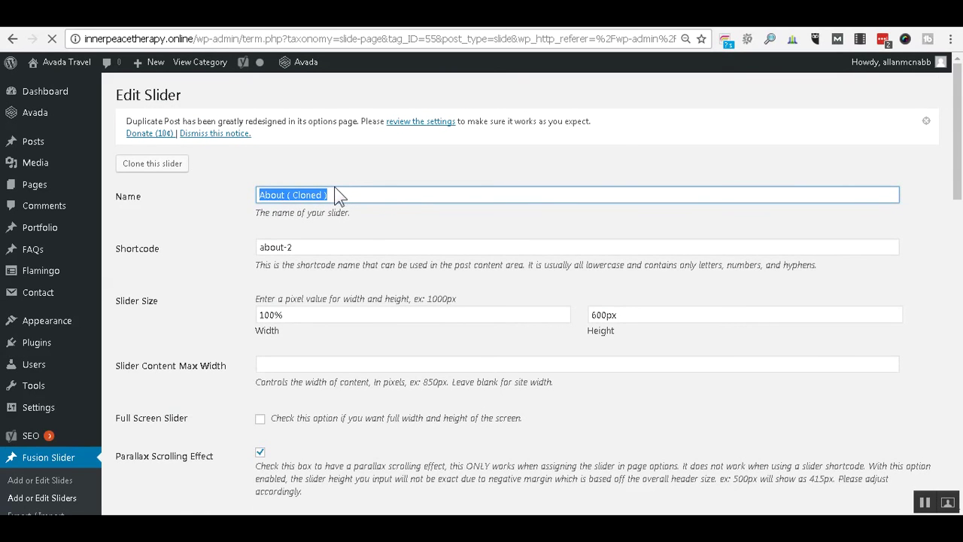
{"action": "type", "text": "Contact"}
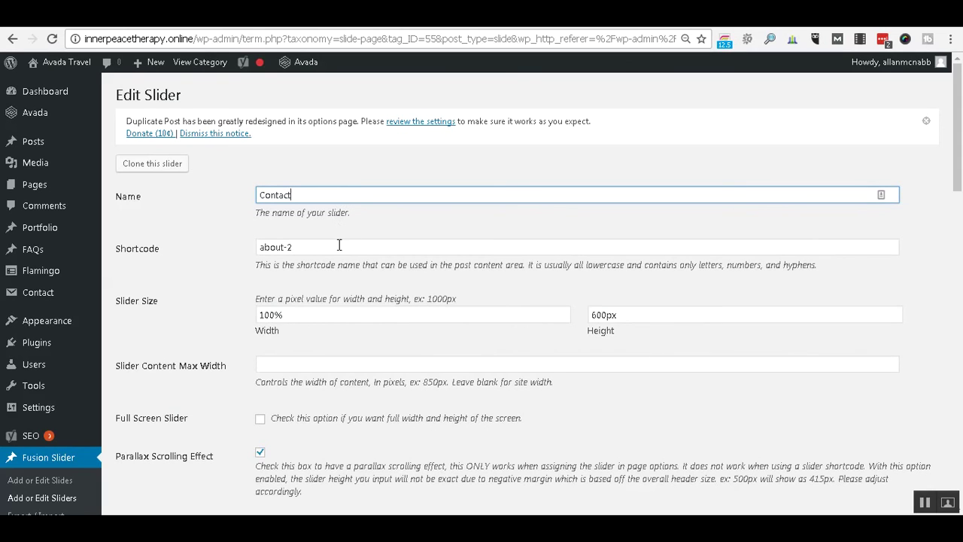
{"action": "left_click", "coordinate": [337, 247]}
{"action": "triple_click", "coordinate": [338, 247]}
{"action": "key", "text": "BackSpace"}
{"action": "left_click", "coordinate": [226, 258]}
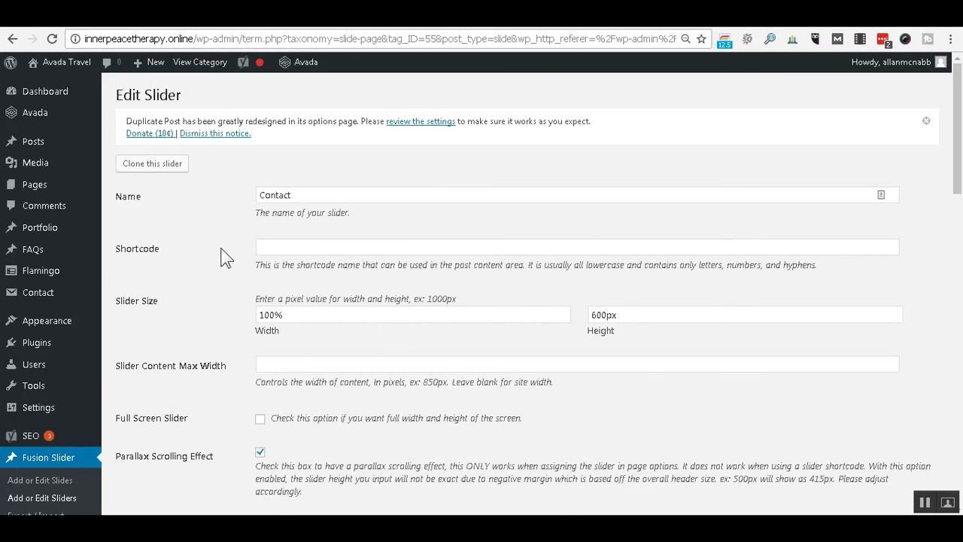
Save the Contact slider so it is stored with shortcode contact.
{"action": "scroll", "coordinate": [226, 257], "scroll_direction": "down", "scroll_amount": 1}
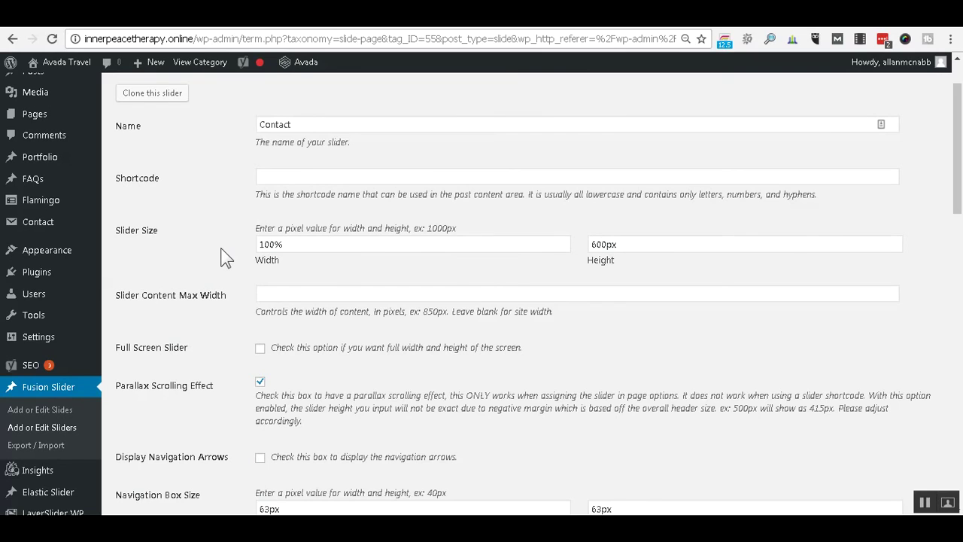
{"action": "scroll", "coordinate": [226, 257], "scroll_direction": "down", "scroll_amount": 1}
{"action": "scroll", "coordinate": [226, 257], "scroll_direction": "down", "scroll_amount": 1}
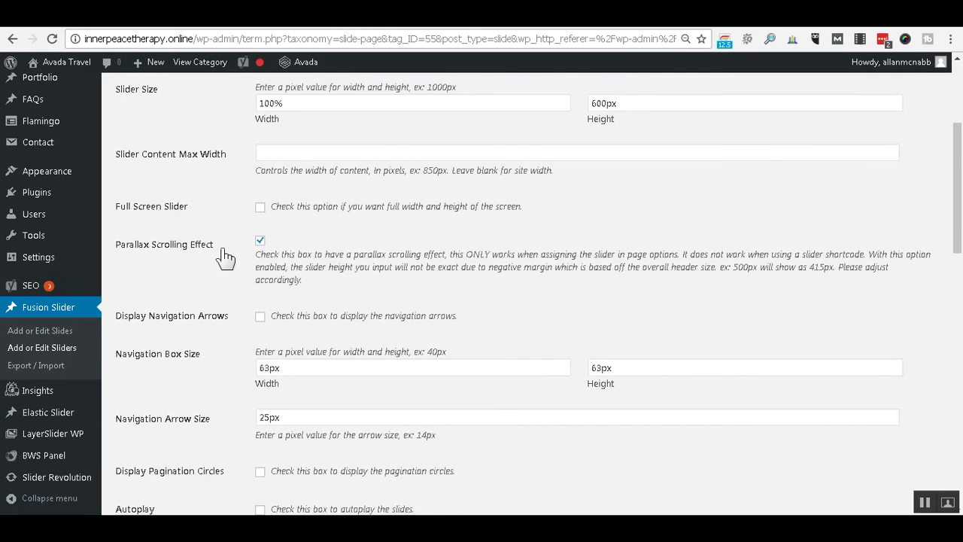
{"action": "scroll", "coordinate": [226, 257], "scroll_direction": "down", "scroll_amount": 2}
{"action": "scroll", "coordinate": [226, 257], "scroll_direction": "down", "scroll_amount": 4}
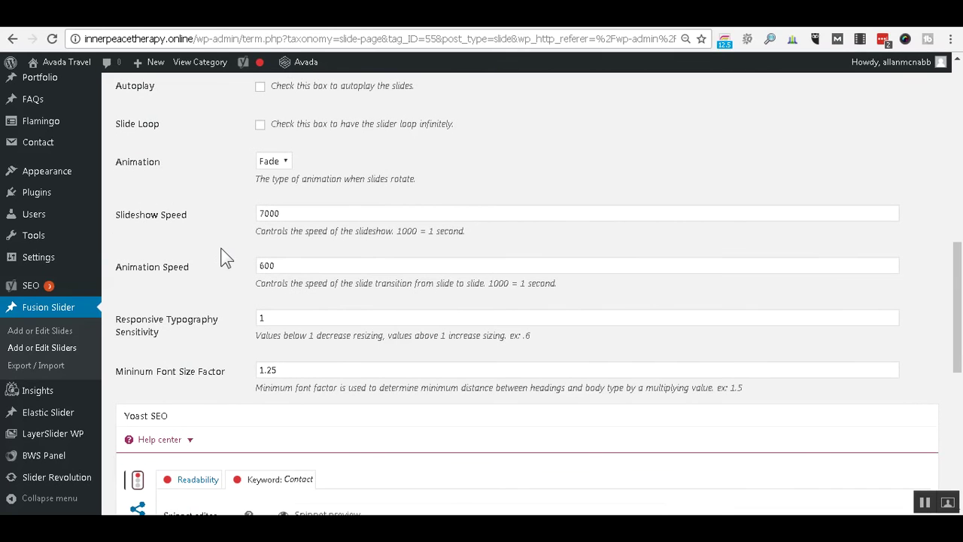
{"action": "scroll", "coordinate": [218, 245], "scroll_direction": "down", "scroll_amount": 4}
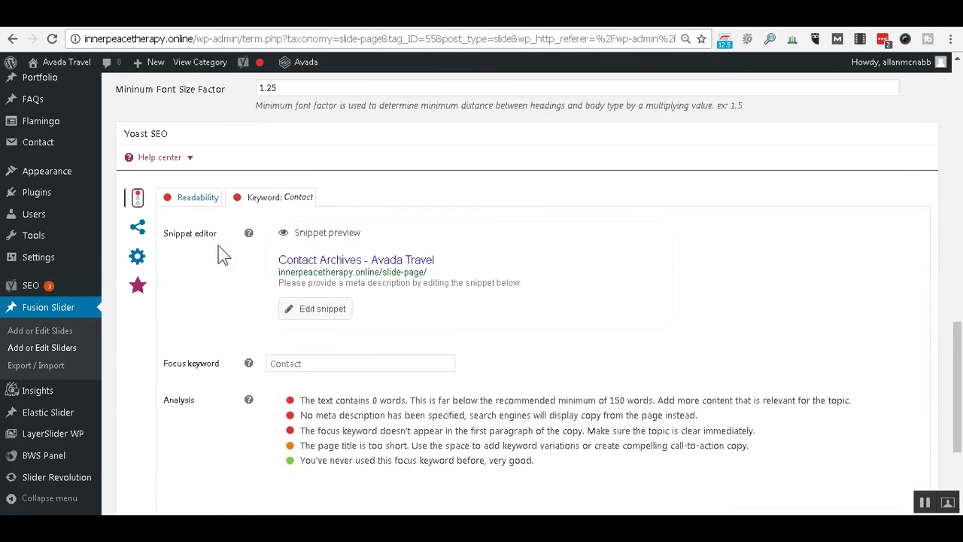
{"action": "scroll", "coordinate": [218, 245], "scroll_direction": "up", "scroll_amount": 2}
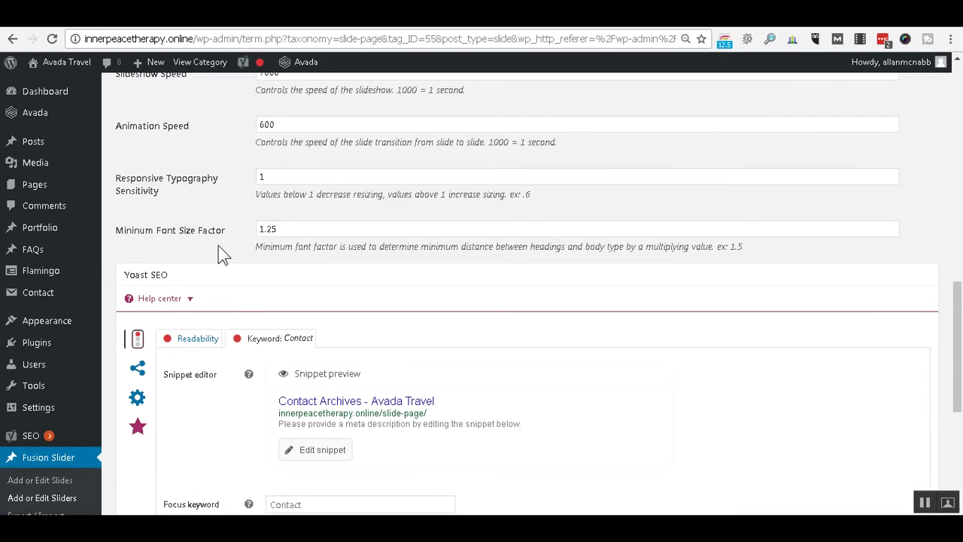
{"action": "scroll", "coordinate": [935, 312], "scroll_direction": "down", "scroll_amount": 4}
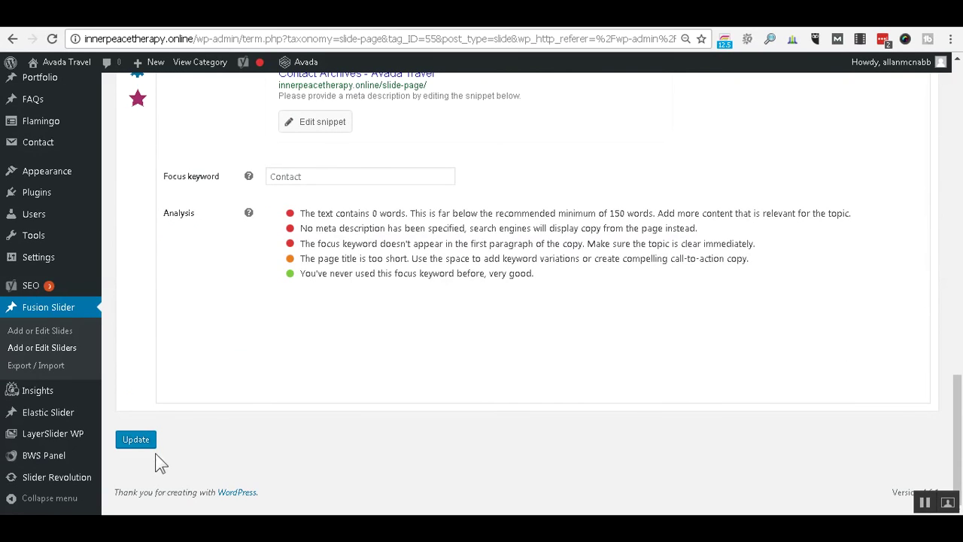
{"action": "left_click", "coordinate": [144, 441]}
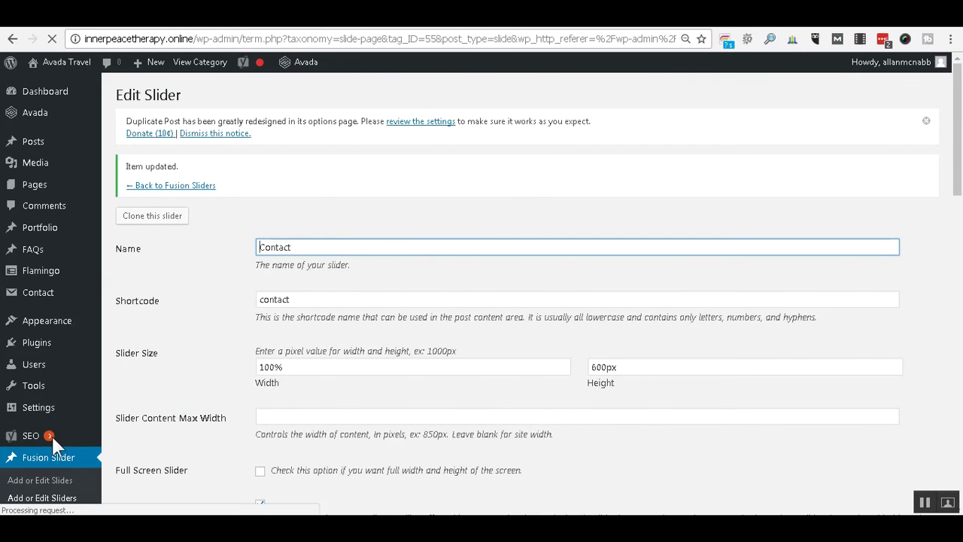
{"action": "left_click", "coordinate": [53, 484]}
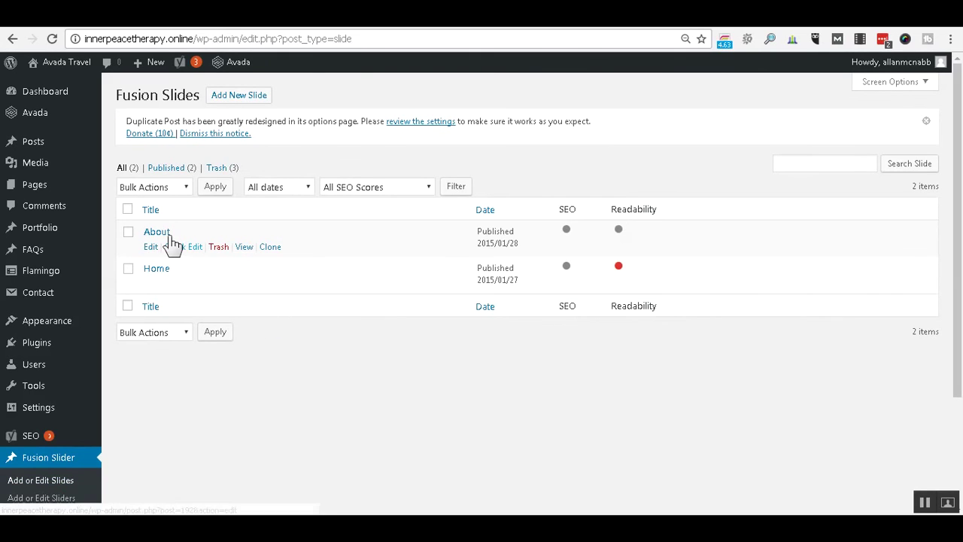
Clone the About slide and open About ( Cloned ) for editing.
{"action": "left_click", "coordinate": [271, 248]}
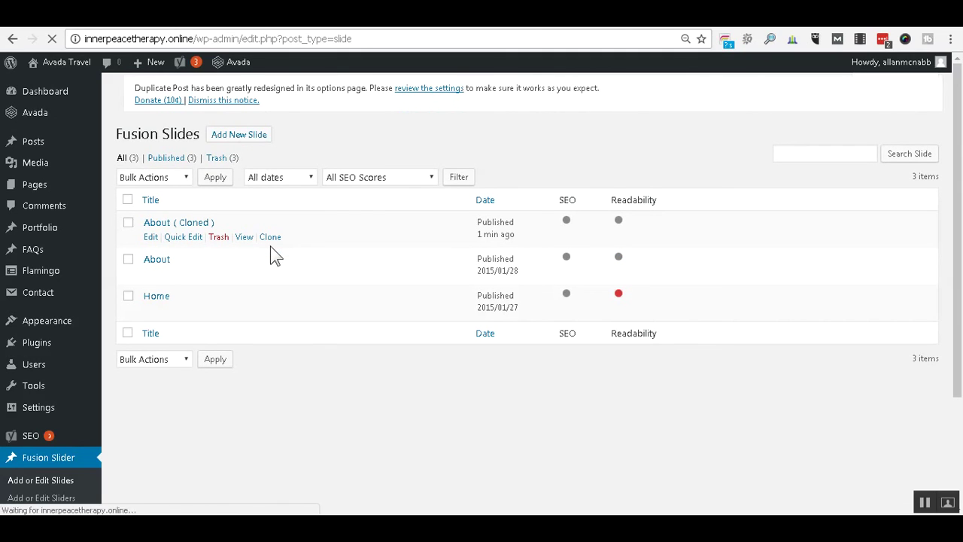
{"action": "left_click", "coordinate": [172, 238]}
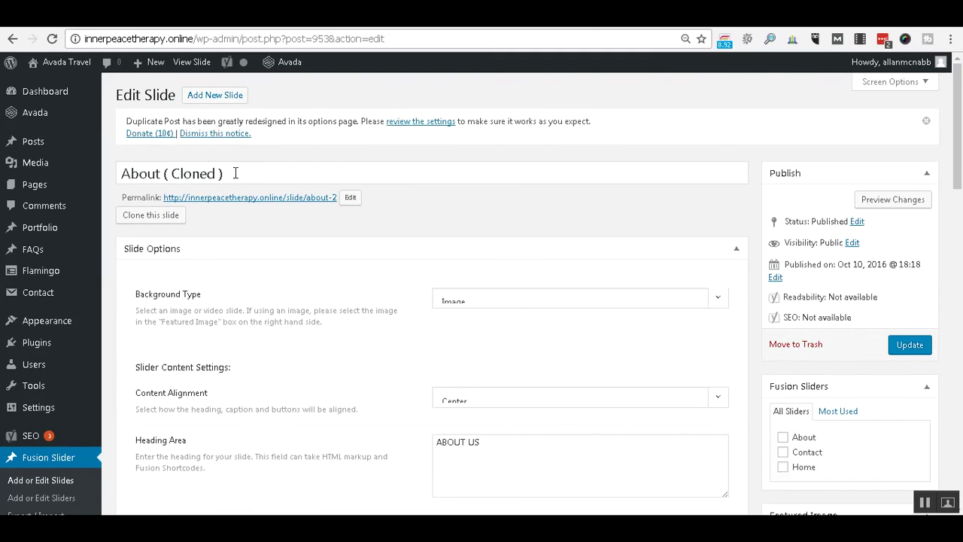
{"action": "left_click", "coordinate": [236, 173]}
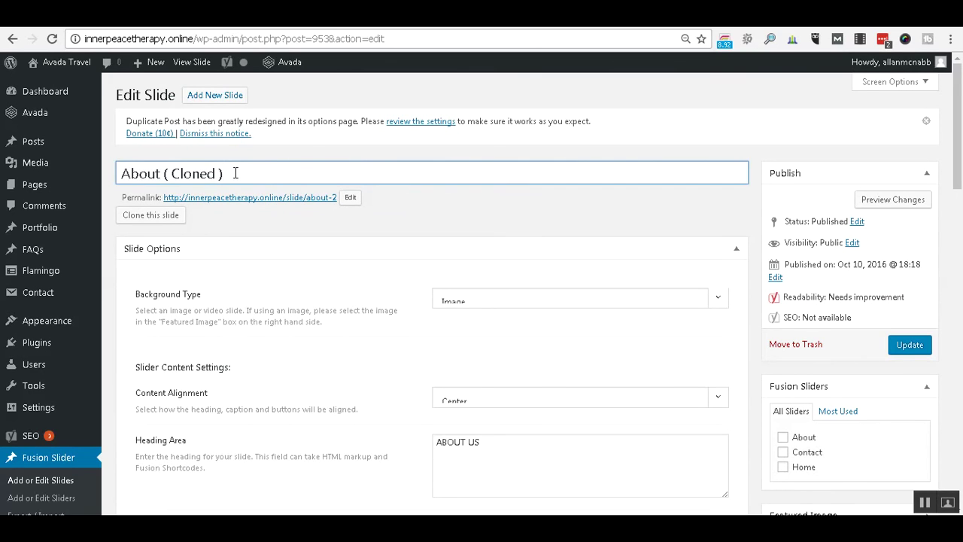
Retitle the cloned slide 'Contact' and change its permalink slug from about-2 to contact.
{"action": "triple_click", "coordinate": [235, 173]}
{"action": "key", "text": "BackSpace"}
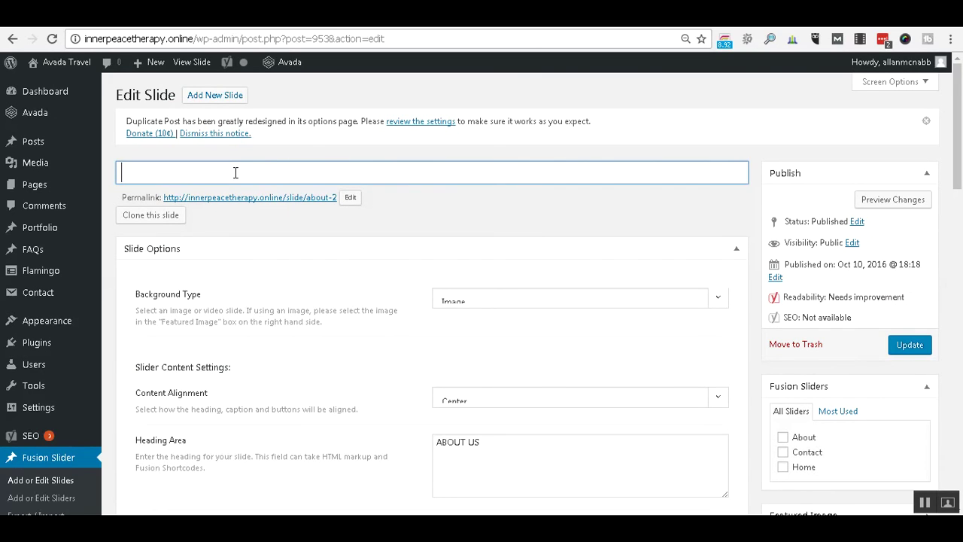
{"action": "type", "text": "Contact"}
{"action": "left_click", "coordinate": [349, 197]}
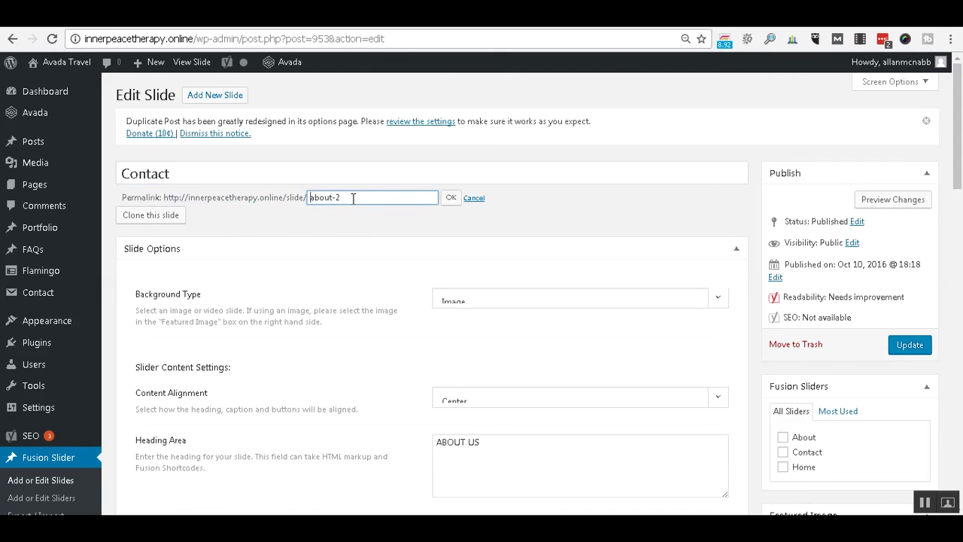
{"action": "left_click", "coordinate": [353, 197]}
{"action": "key", "text": "BackSpace"}
{"action": "key", "text": "BackSpace"}
{"action": "key", "text": "BackSpace"}
{"action": "key", "text": "BackSpace"}
{"action": "key", "text": "BackSpace"}
{"action": "key", "text": "BackSpace"}
{"action": "key", "text": "BackSpace"}
{"action": "left_click", "coordinate": [451, 198]}
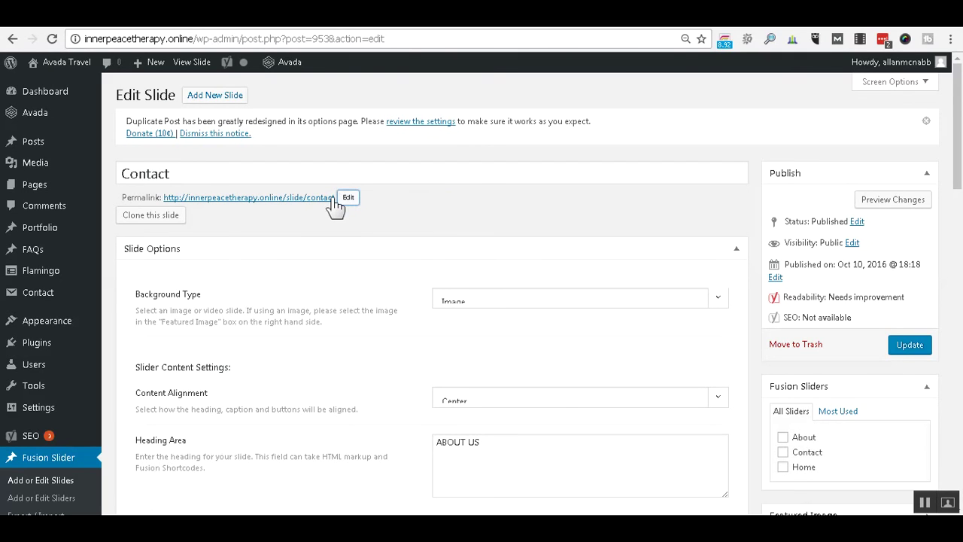
Remove the slide's current featured image.
{"action": "scroll", "coordinate": [477, 167], "scroll_direction": "down", "scroll_amount": 1}
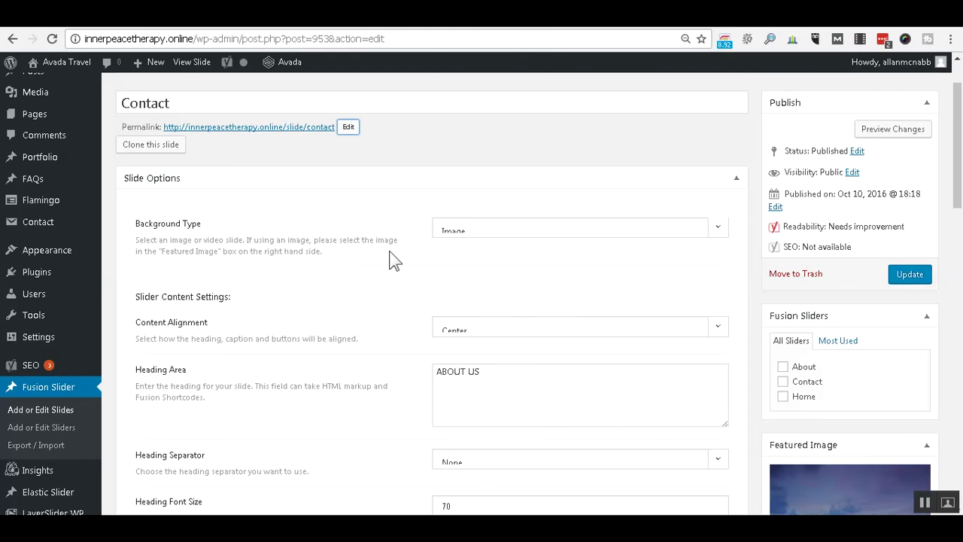
{"action": "scroll", "coordinate": [389, 260], "scroll_direction": "down", "scroll_amount": 2}
{"action": "scroll", "coordinate": [840, 381], "scroll_direction": "down", "scroll_amount": 1}
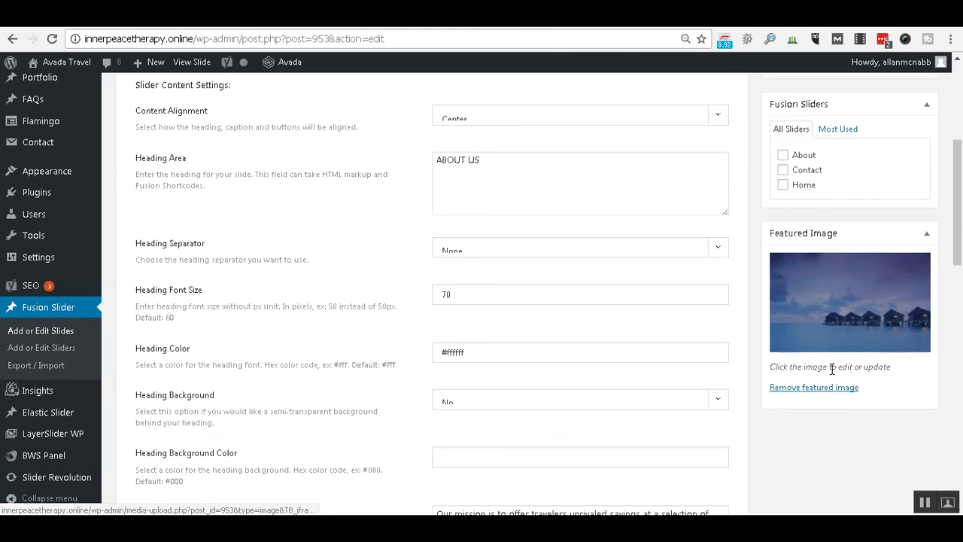
{"action": "left_click", "coordinate": [836, 388]}
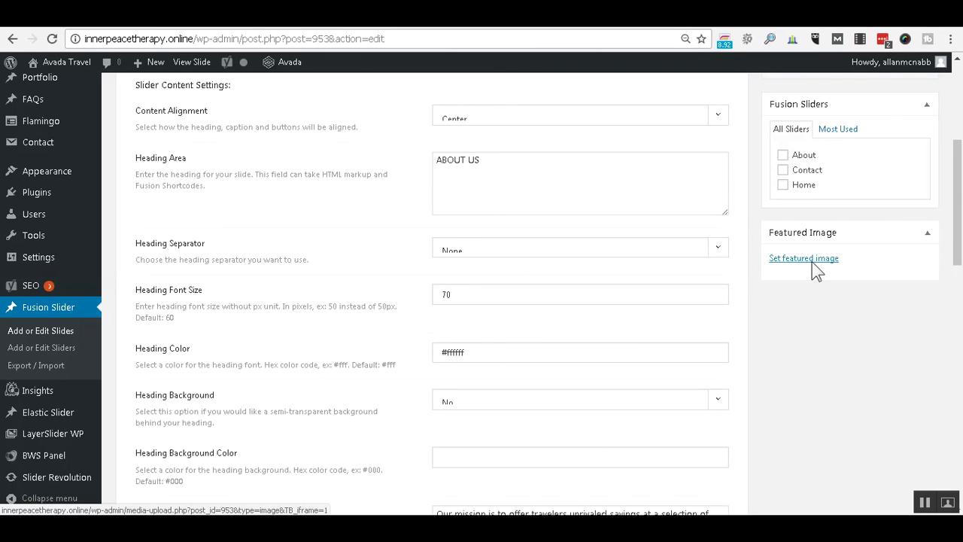
Set 813.jpg, the sunset overwater hut photo, as the slide's featured image.
{"action": "left_click", "coordinate": [811, 260]}
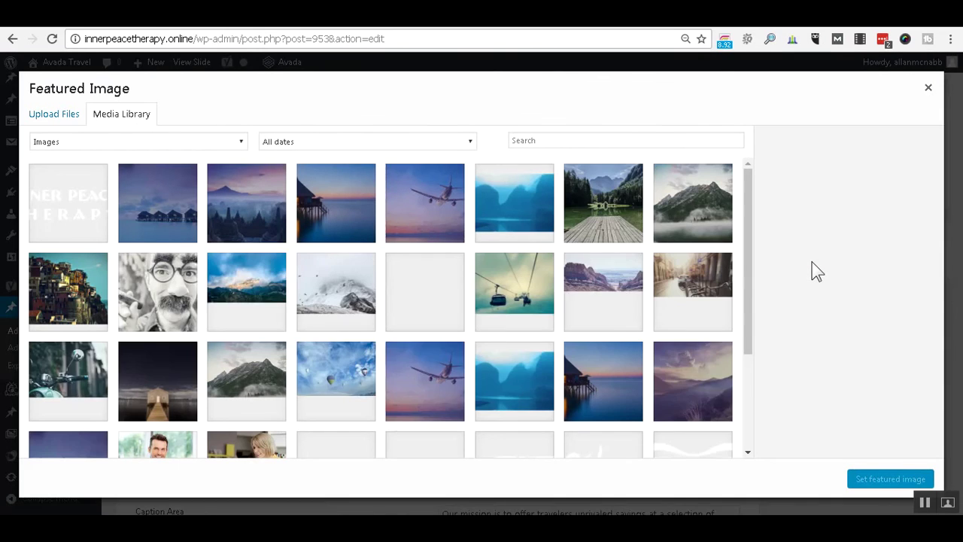
{"action": "left_click", "coordinate": [315, 216]}
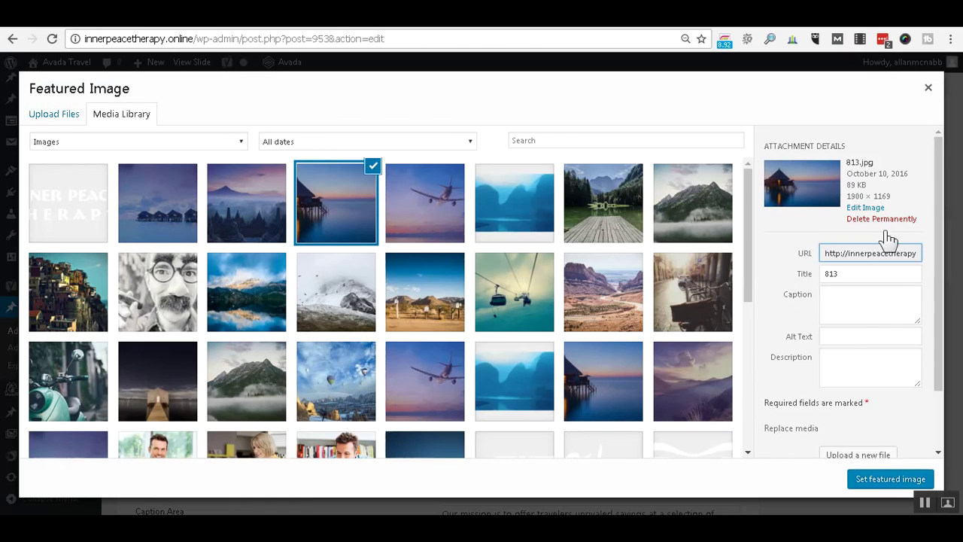
{"action": "left_click", "coordinate": [895, 481]}
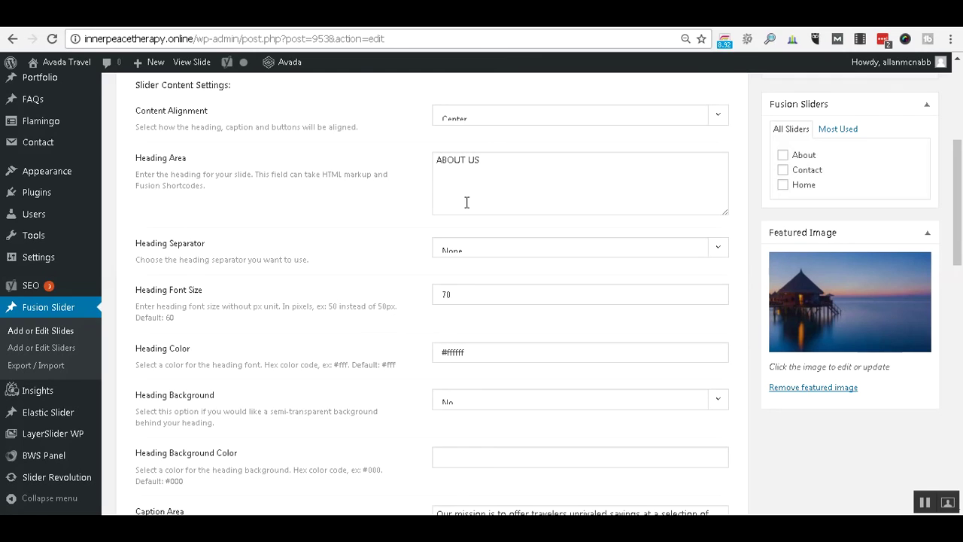
Change the slide heading from ABOUT US to CONTACT US.
{"action": "left_click_drag", "start_coordinate": [487, 160], "coordinate": [421, 156]}
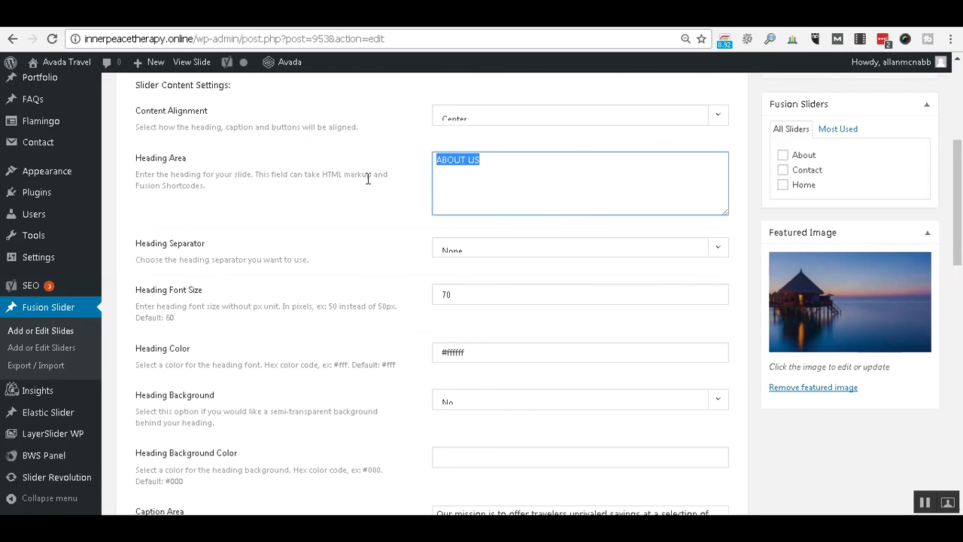
{"action": "key", "text": "Left"}
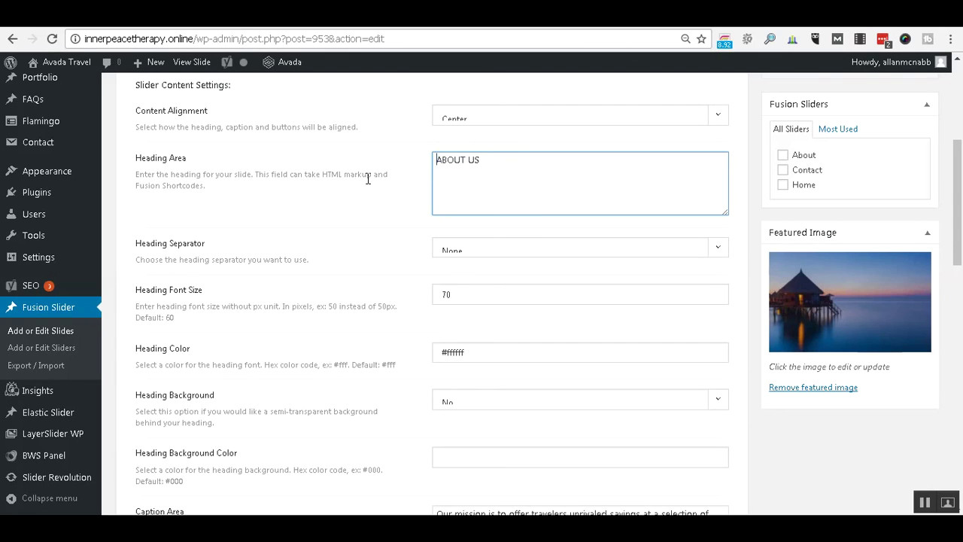
{"action": "key", "text": "shift+Right"}
{"action": "key", "text": "shift+Right"}
{"action": "key", "text": "shift+Right"}
{"action": "key", "text": "shift+Right"}
{"action": "key", "text": "shift+Right"}
{"action": "type", "text": "Couact"}
{"action": "key", "text": "BackSpace"}
{"action": "key", "text": "BackSpace"}
{"action": "key", "text": "BackSpace"}
{"action": "key", "text": "BackSpace"}
{"action": "key", "text": "BackSpace"}
{"action": "type", "text": "ONTACT"}
Replace the caption with 'Please contact us with your feedback, and any questions you may have.'.
{"action": "scroll", "coordinate": [384, 242], "scroll_direction": "down", "scroll_amount": 2}
{"action": "scroll", "coordinate": [381, 240], "scroll_direction": "down", "scroll_amount": 1}
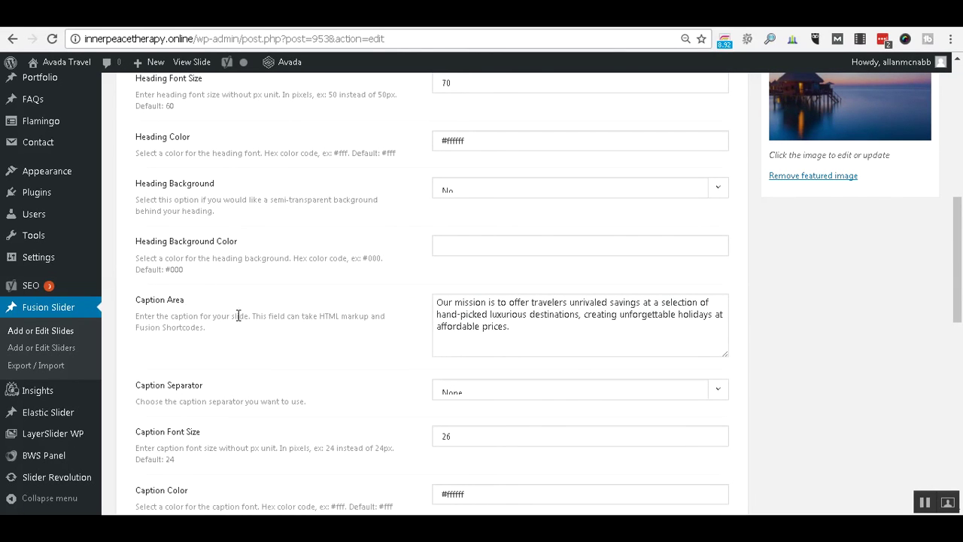
{"action": "left_click", "coordinate": [447, 304]}
{"action": "key", "text": "ctrl+a"}
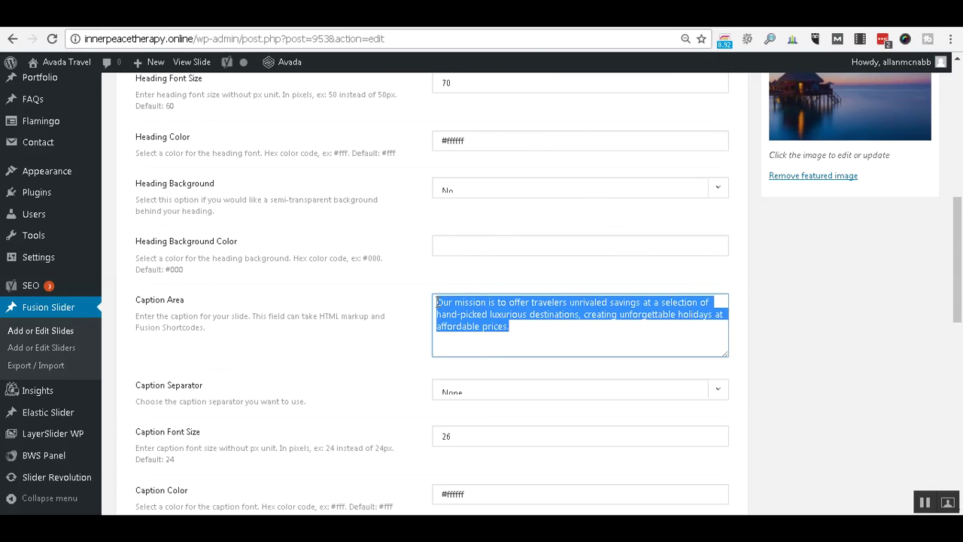
{"action": "type", "text": "ple"}
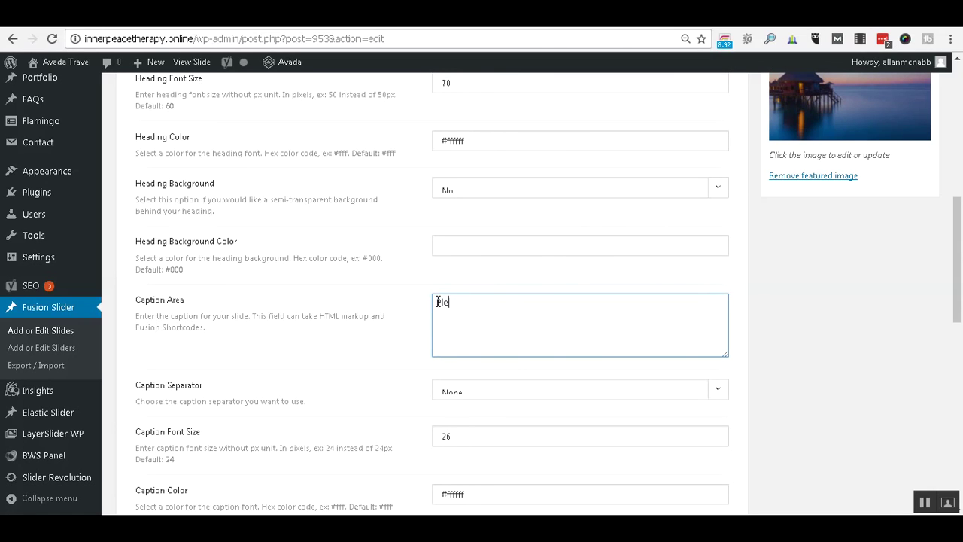
{"action": "type", "text": "ase contact us with your feedback, adn"}
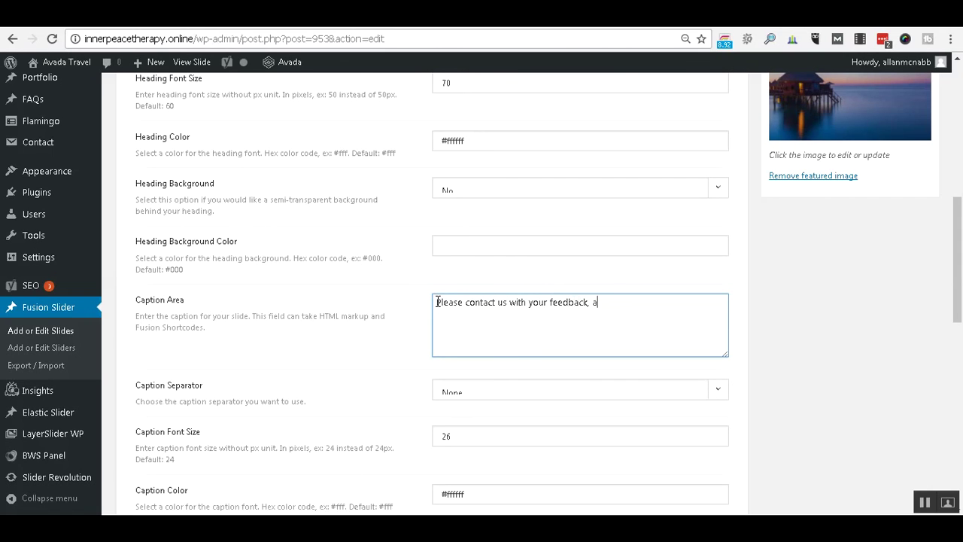
{"action": "key", "text": "BackSpace"}
{"action": "key", "text": "BackSpace"}
{"action": "type", "text": "nd"}
{"action": "key", "text": "BackSpace"}
{"action": "key", "text": "BackSpace"}
{"action": "type", "text": "nd any questions you may have"}
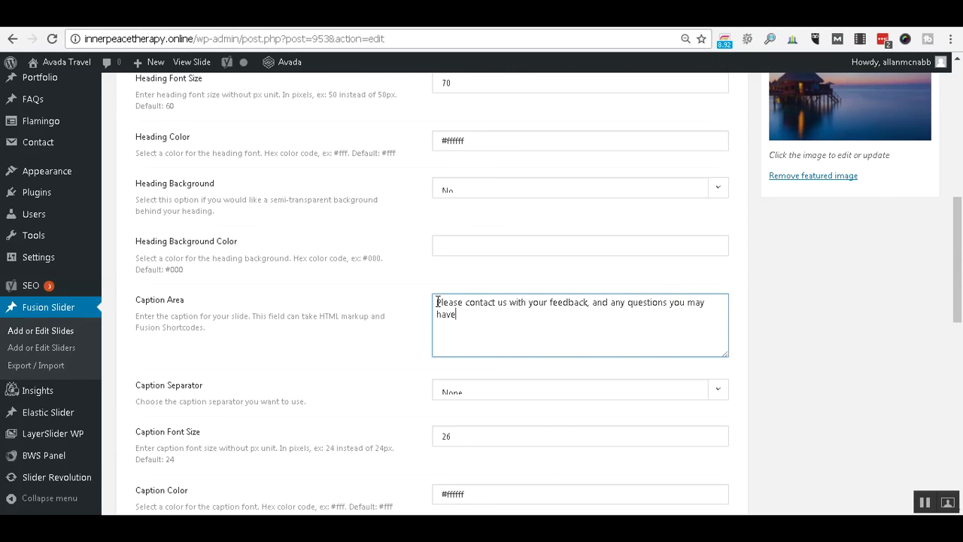
{"action": "type", "text": "."}
{"action": "scroll", "coordinate": [574, 273], "scroll_direction": "down", "scroll_amount": 3}
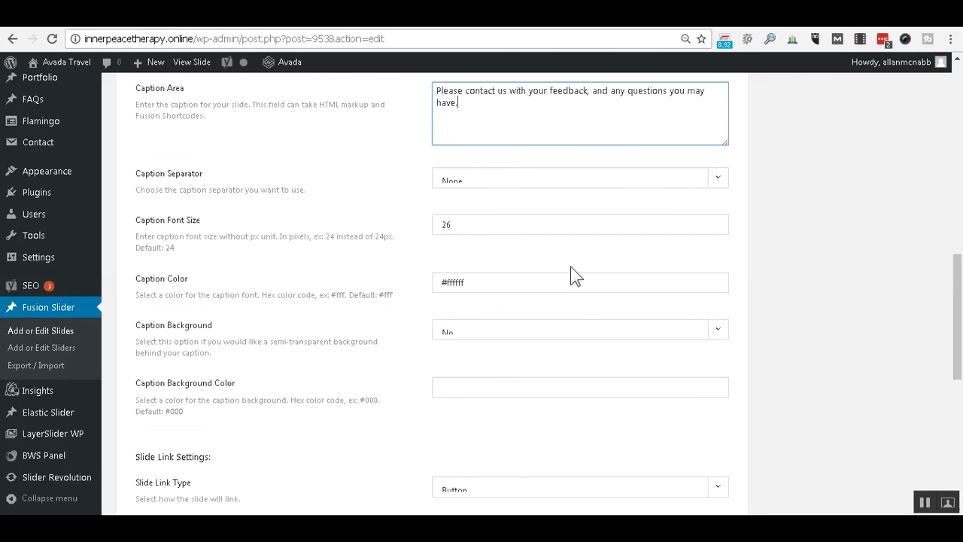
{"action": "scroll", "coordinate": [573, 276], "scroll_direction": "down", "scroll_amount": 2}
{"action": "scroll", "coordinate": [572, 270], "scroll_direction": "down", "scroll_amount": 3}
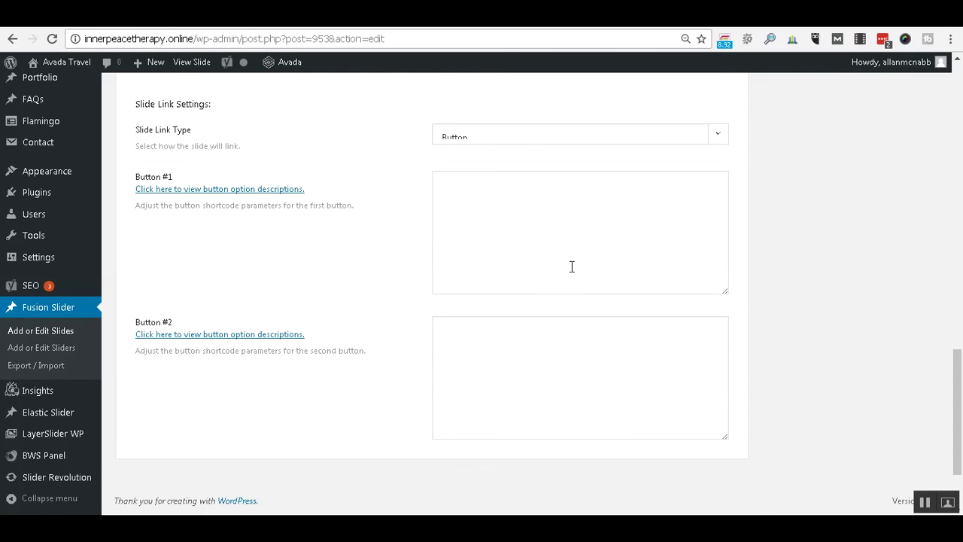
{"action": "scroll", "coordinate": [798, 293], "scroll_direction": "up", "scroll_amount": 11}
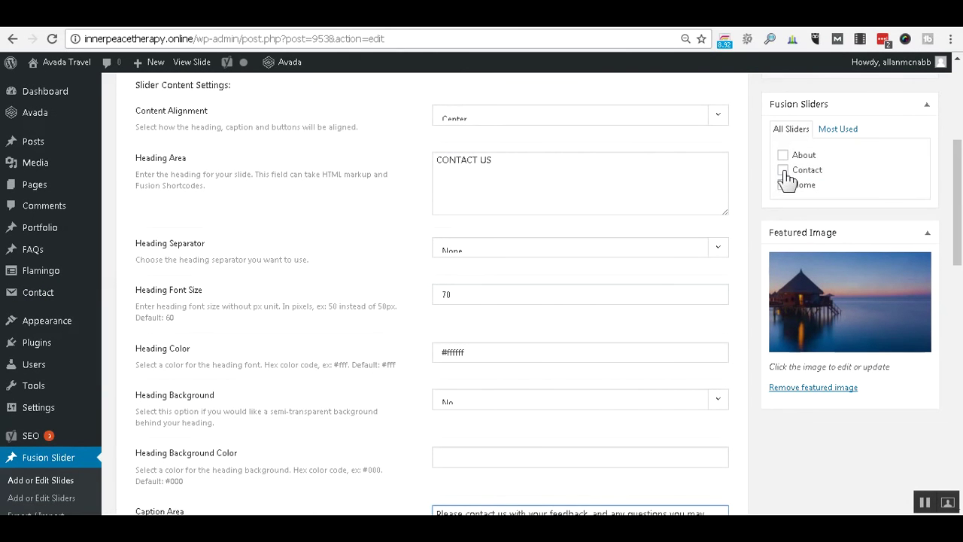
Tick Contact under Fusion Sliders and update the Contact slide.
{"action": "left_click", "coordinate": [785, 171]}
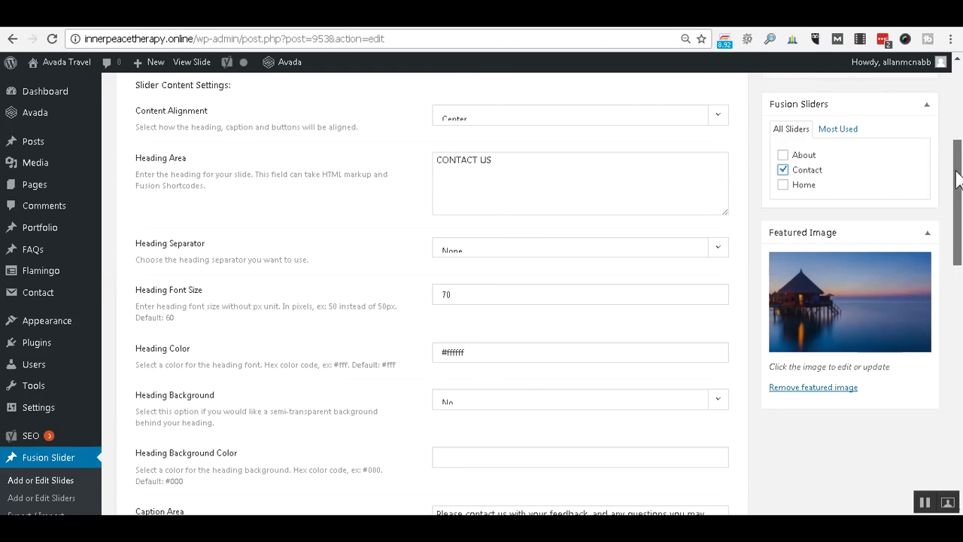
{"action": "scroll", "coordinate": [957, 150], "scroll_direction": "up", "scroll_amount": 3}
{"action": "scroll", "coordinate": [956, 85], "scroll_direction": "up", "scroll_amount": 2}
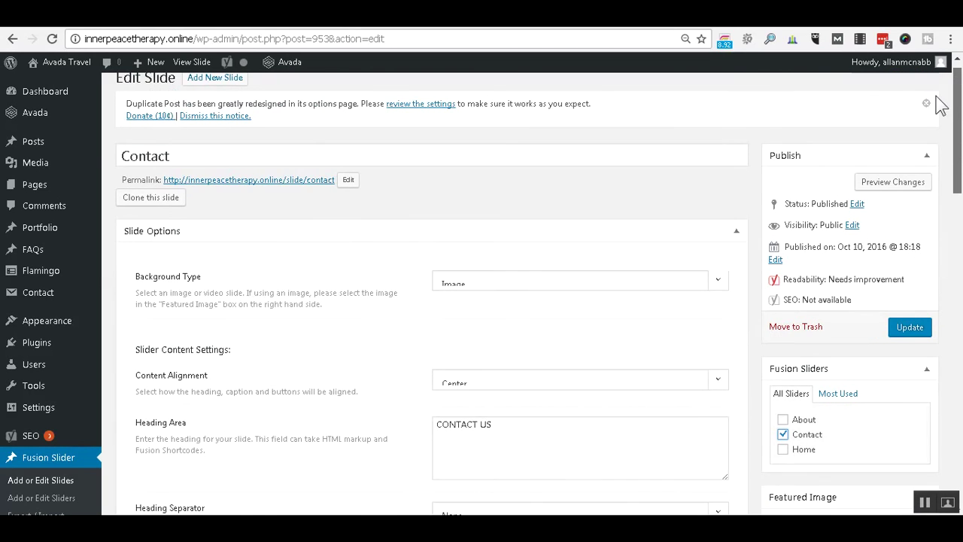
{"action": "left_click", "coordinate": [911, 345]}
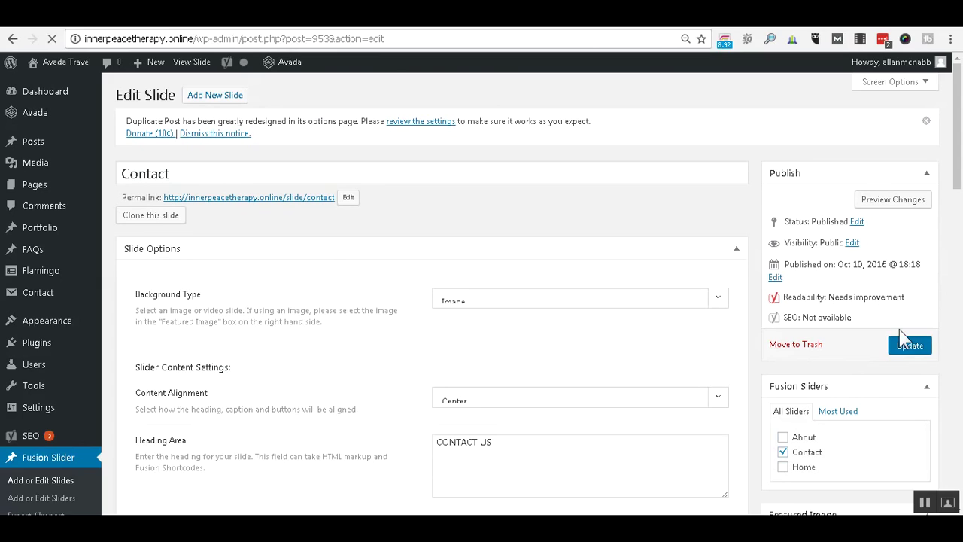
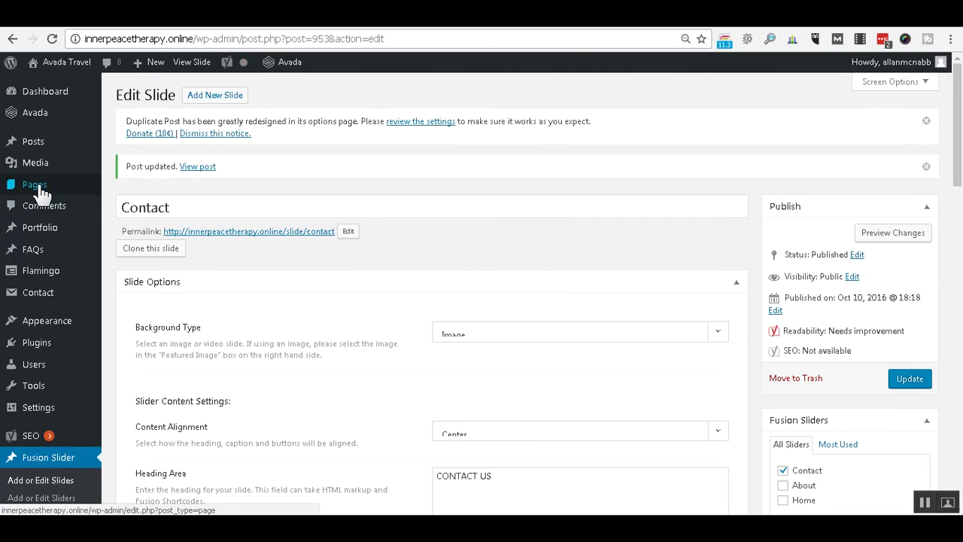
Go to the Pages list and open the Contact page in the editor.
{"action": "left_click", "coordinate": [39, 187]}
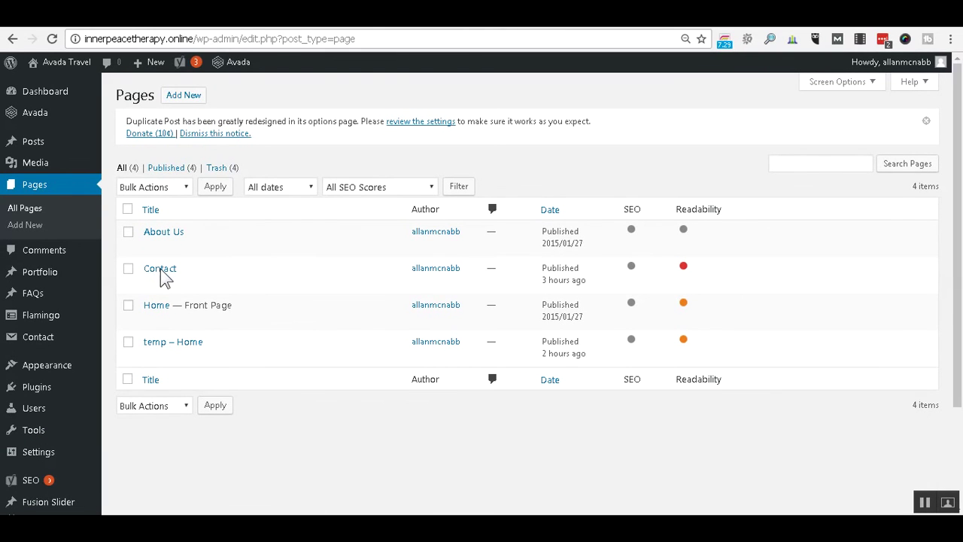
{"action": "mouse_move", "coordinate": [168, 280]}
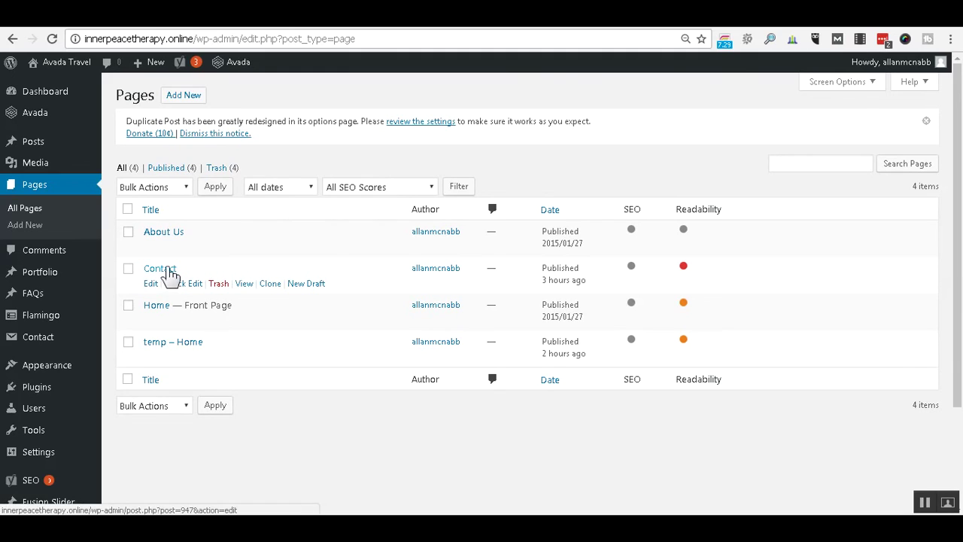
{"action": "left_click", "coordinate": [170, 272]}
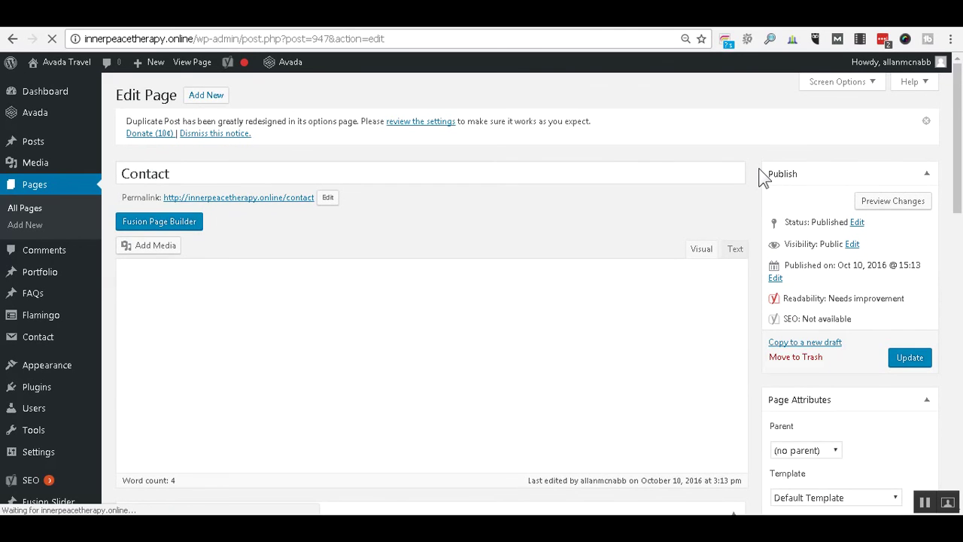
In Fusion Page Options, set the Fusion slider to Contact and Slider Type to Fusion Slider.
{"action": "scroll", "coordinate": [762, 178], "scroll_direction": "down", "scroll_amount": 2}
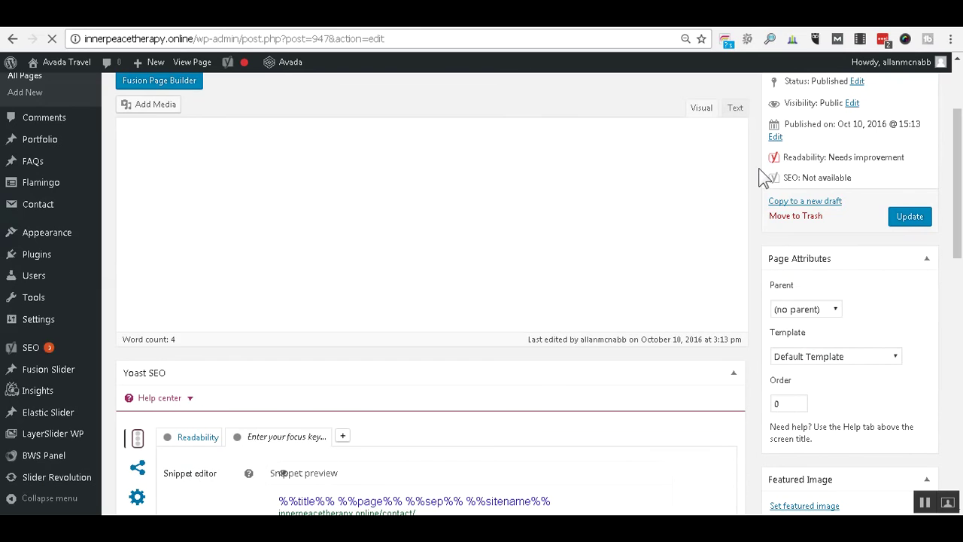
{"action": "scroll", "coordinate": [762, 178], "scroll_direction": "down", "scroll_amount": 2}
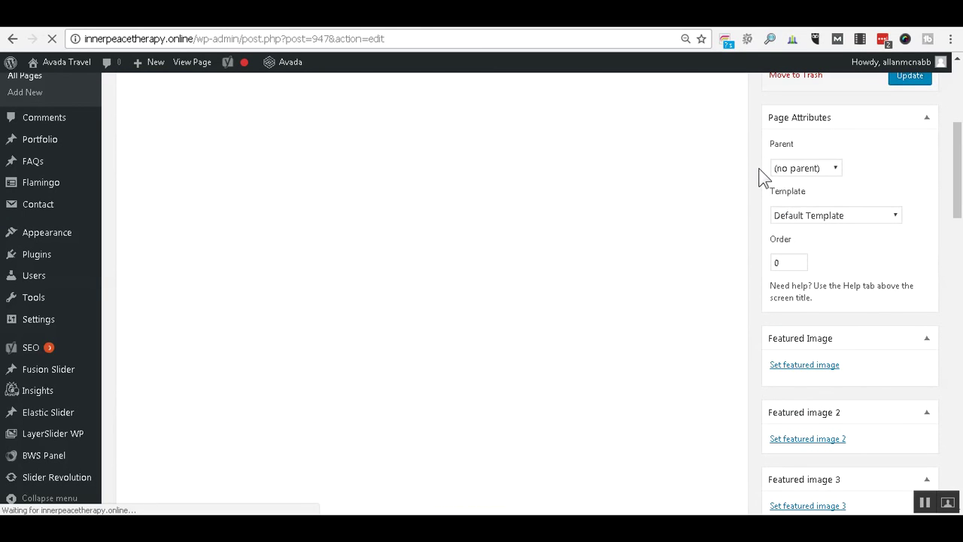
{"action": "scroll", "coordinate": [762, 178], "scroll_direction": "down", "scroll_amount": 2}
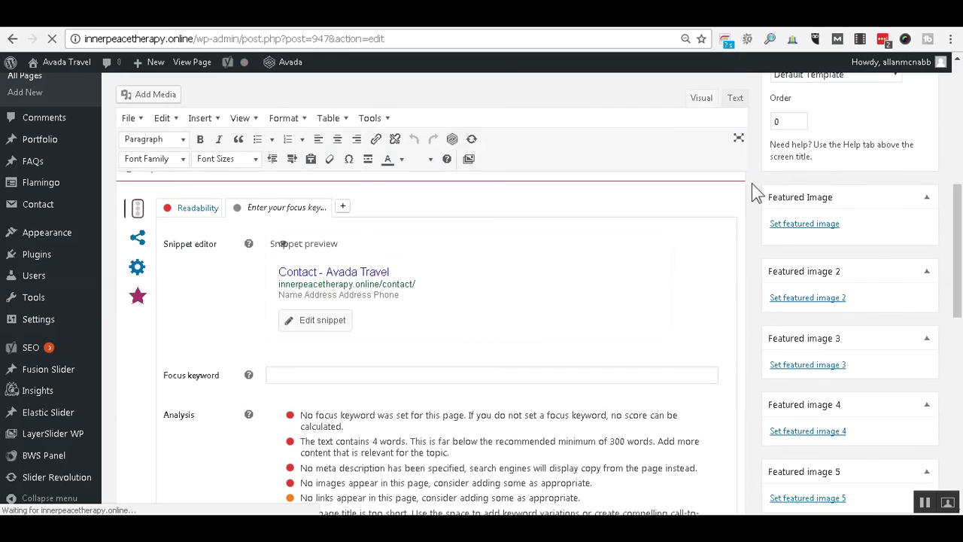
{"action": "scroll", "coordinate": [752, 183], "scroll_direction": "down", "scroll_amount": 4}
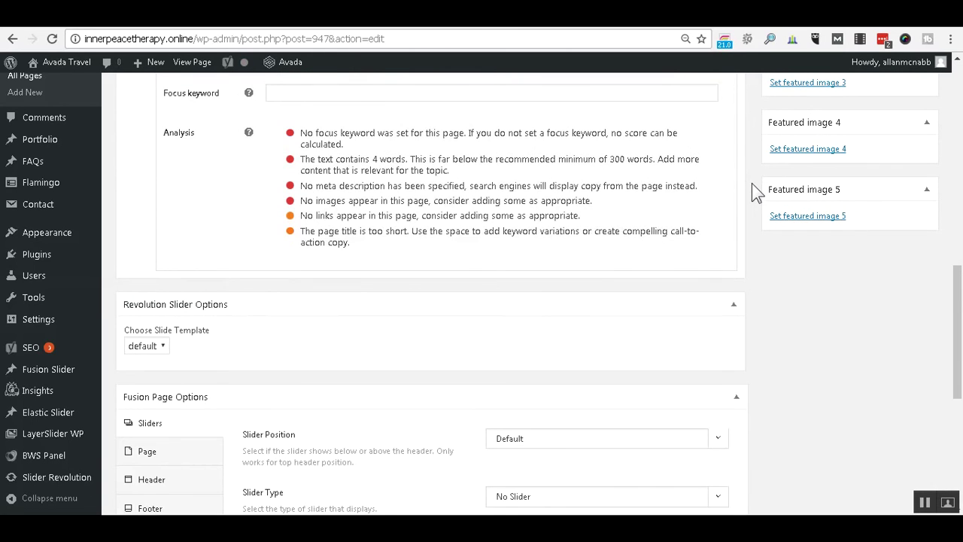
{"action": "scroll", "coordinate": [751, 183], "scroll_direction": "down", "scroll_amount": 2}
{"action": "scroll", "coordinate": [751, 183], "scroll_direction": "down", "scroll_amount": 2}
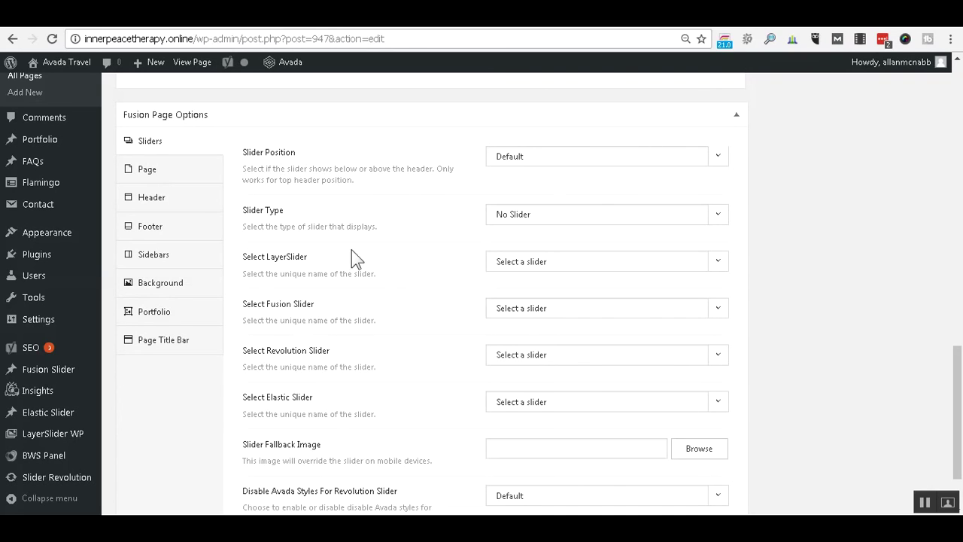
{"action": "left_click", "coordinate": [718, 310]}
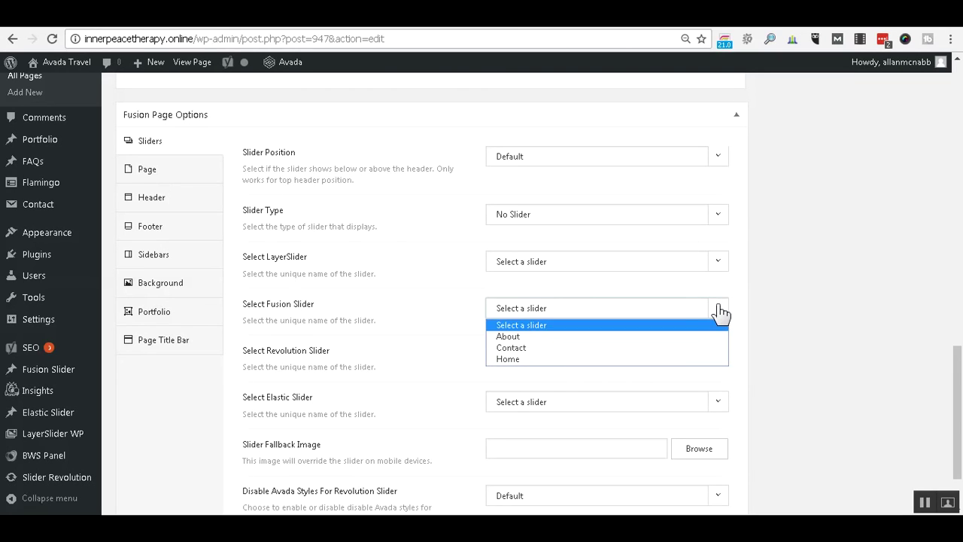
{"action": "left_click", "coordinate": [576, 348]}
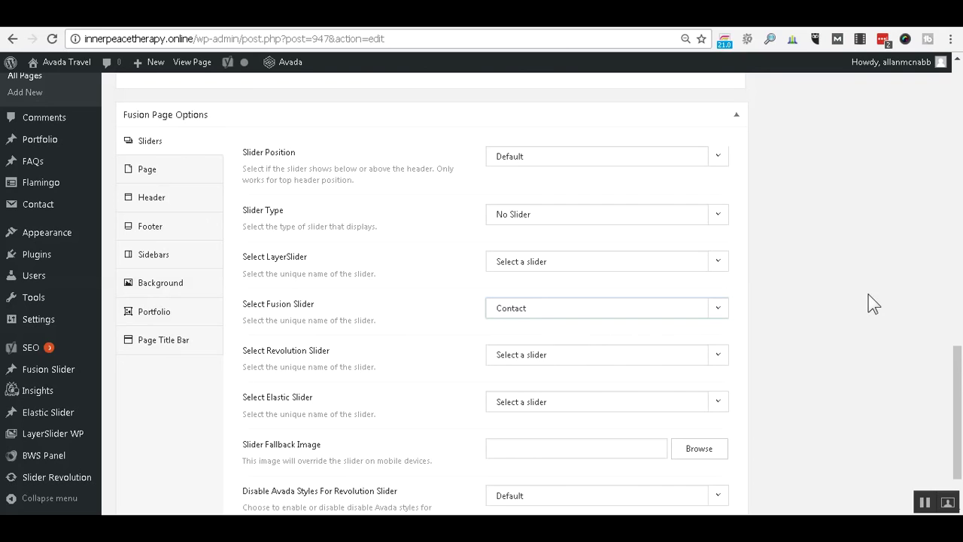
{"action": "left_click", "coordinate": [719, 217]}
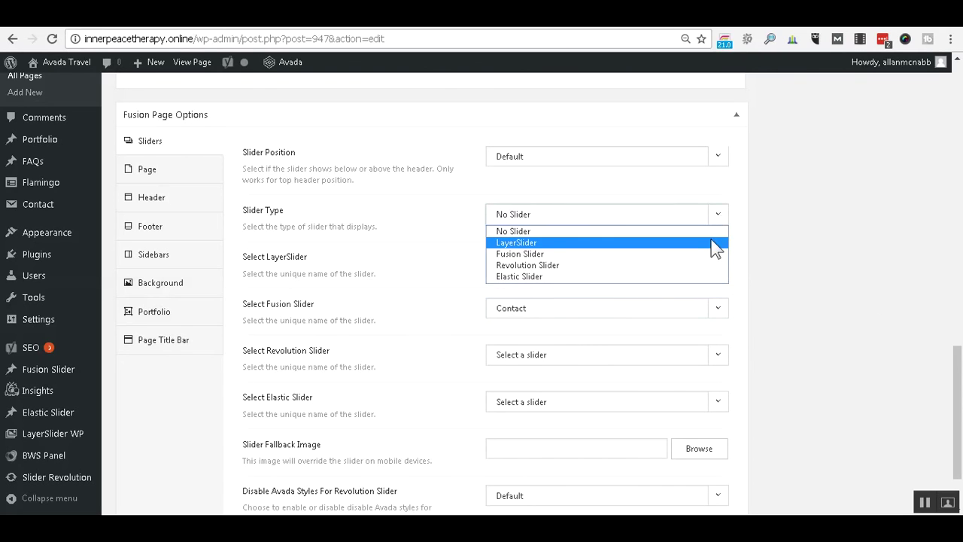
{"action": "left_click", "coordinate": [705, 253]}
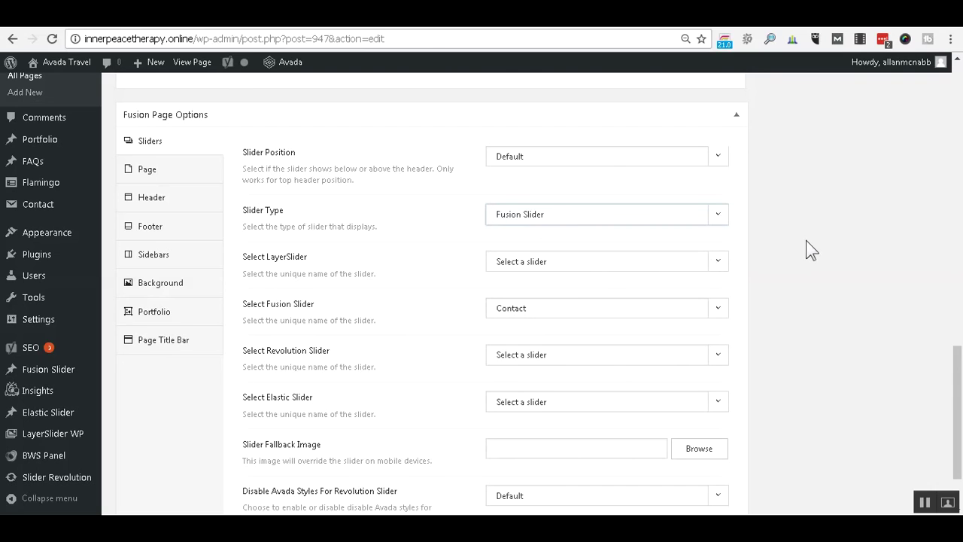
Update the Contact page to save the slider settings.
{"action": "scroll", "coordinate": [811, 245], "scroll_direction": "down", "scroll_amount": 2}
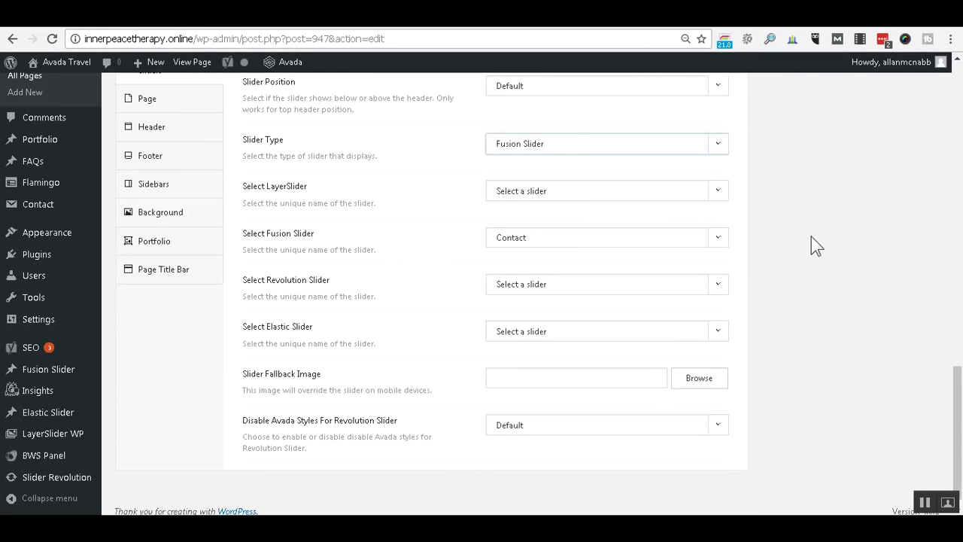
{"action": "scroll", "coordinate": [811, 237], "scroll_direction": "up", "scroll_amount": 4}
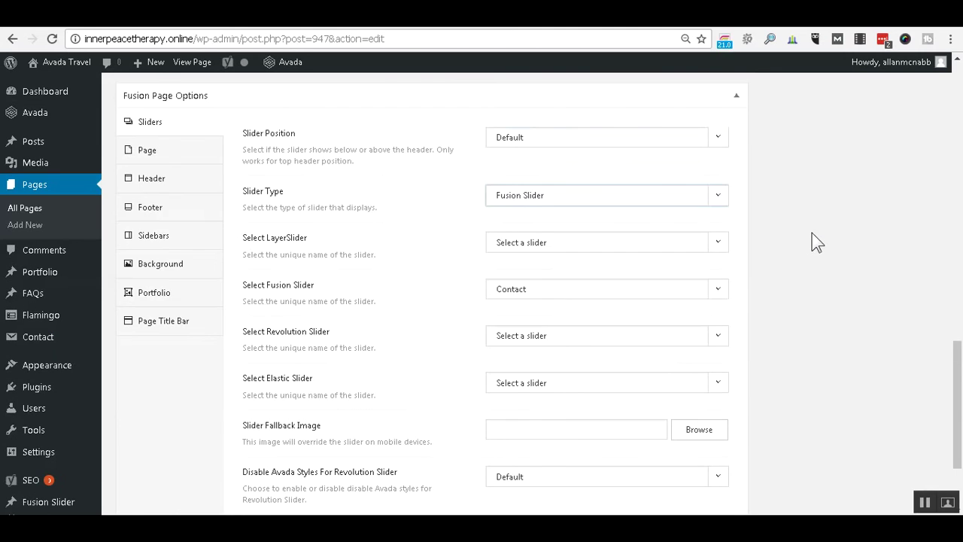
{"action": "scroll", "coordinate": [813, 232], "scroll_direction": "up", "scroll_amount": 5}
{"action": "scroll", "coordinate": [818, 238], "scroll_direction": "up", "scroll_amount": 10}
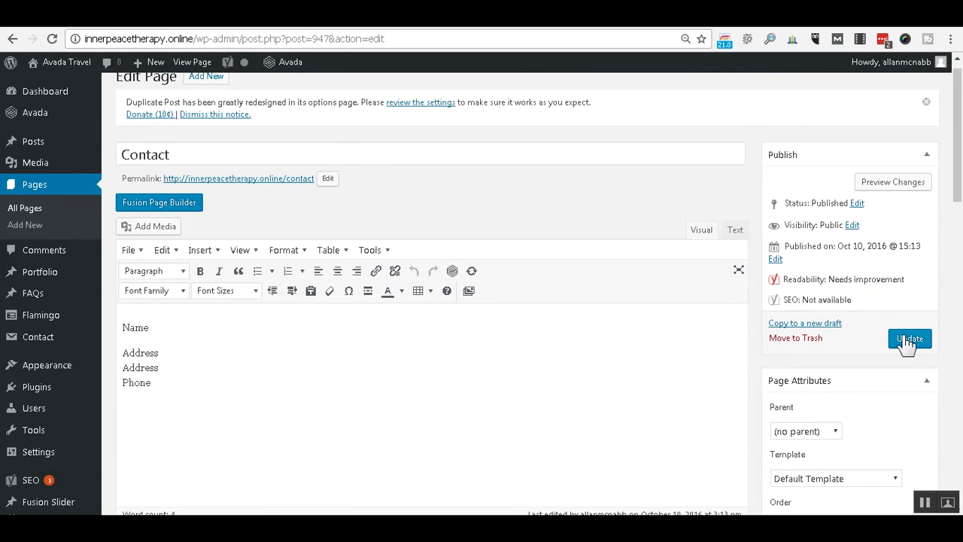
{"action": "left_click", "coordinate": [908, 340]}
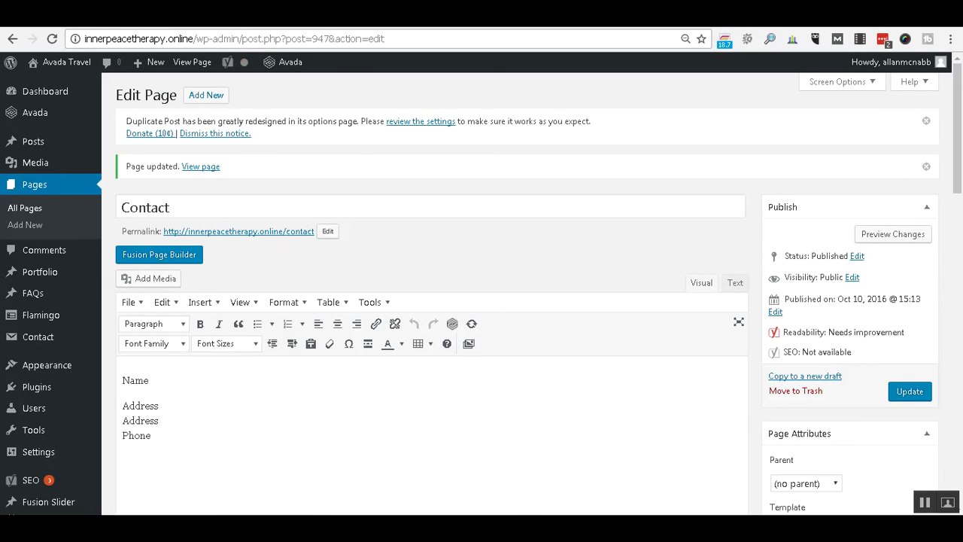
Reload the live Contact page and confirm the CONTACT US slider appears above the banner.
{"action": "left_click", "coordinate": [83, 17]}
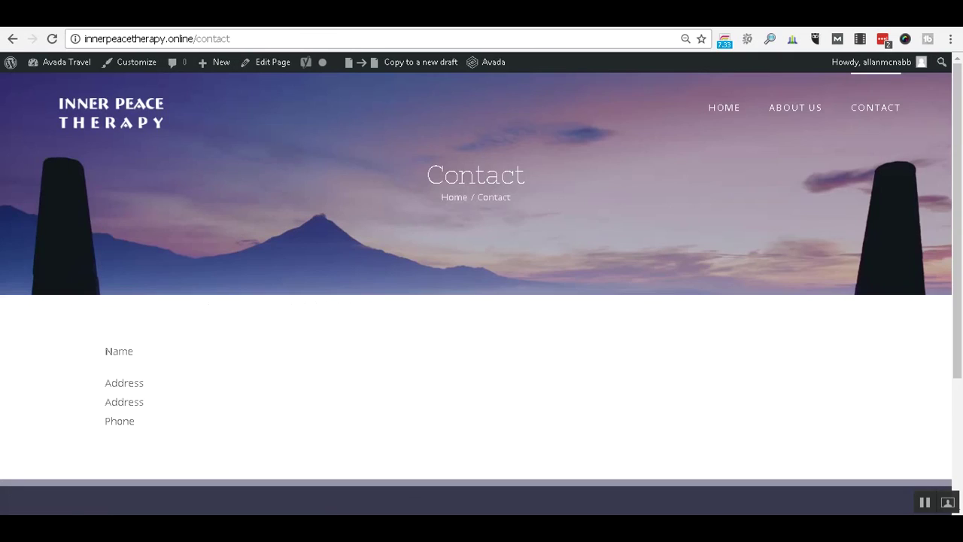
{"action": "left_click", "coordinate": [55, 42]}
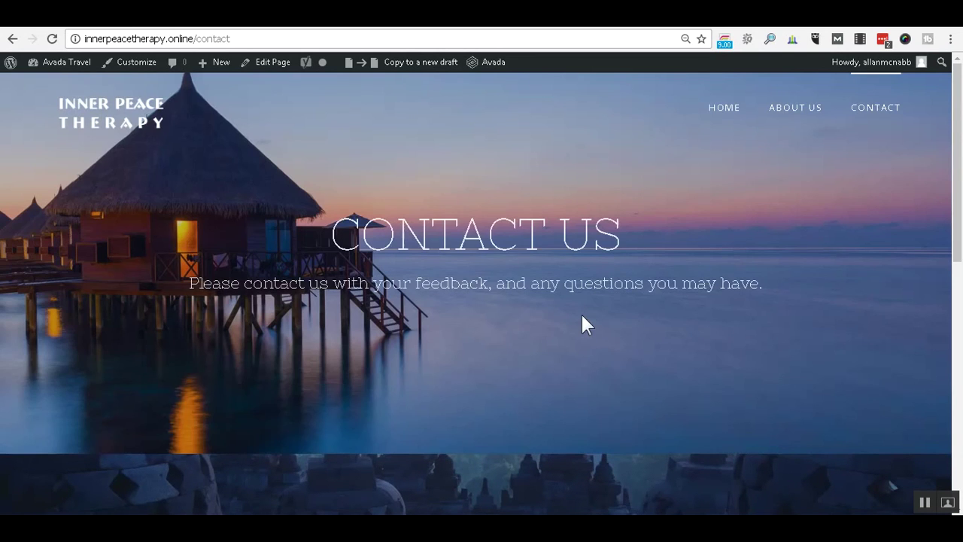
{"action": "scroll", "coordinate": [657, 309], "scroll_direction": "down", "scroll_amount": 5}
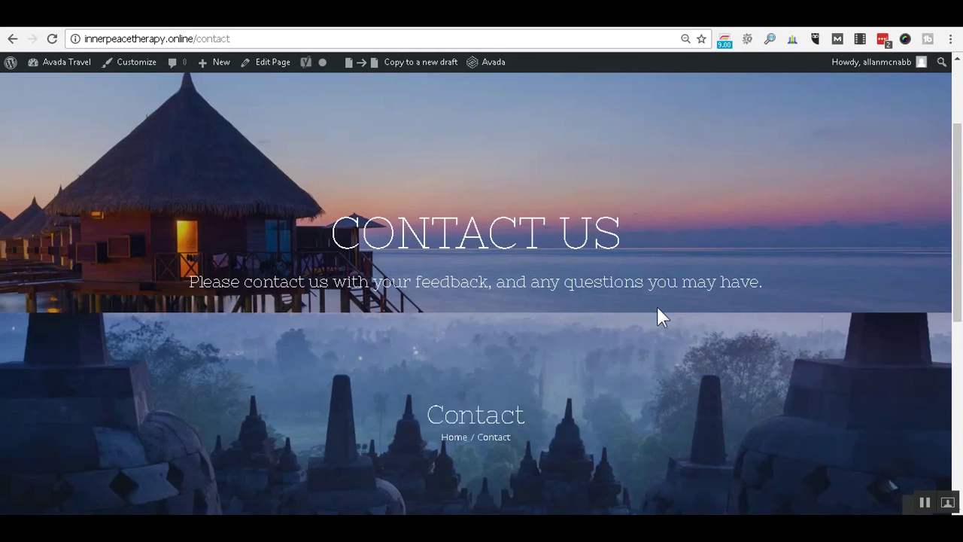
{"action": "scroll", "coordinate": [657, 307], "scroll_direction": "up", "scroll_amount": 5}
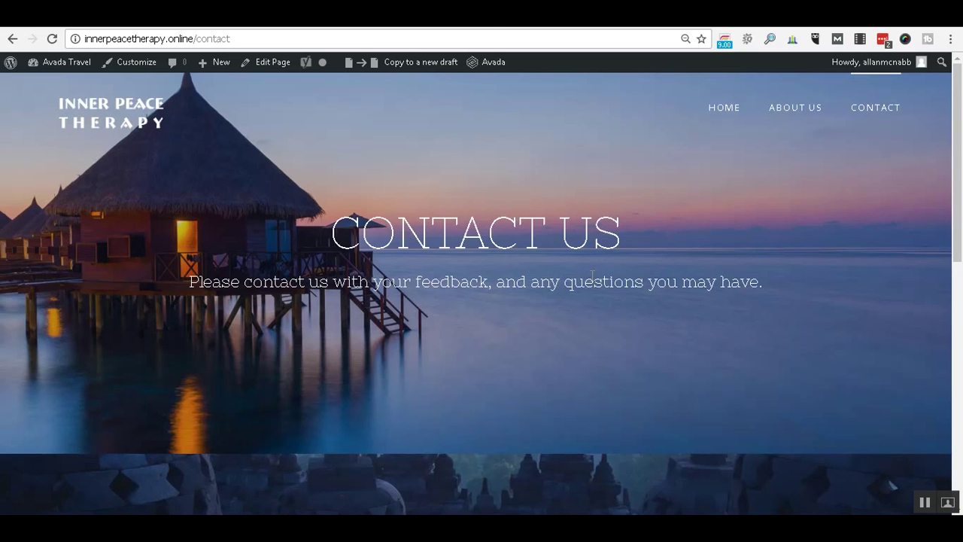
{"action": "scroll", "coordinate": [591, 274], "scroll_direction": "down", "scroll_amount": 5}
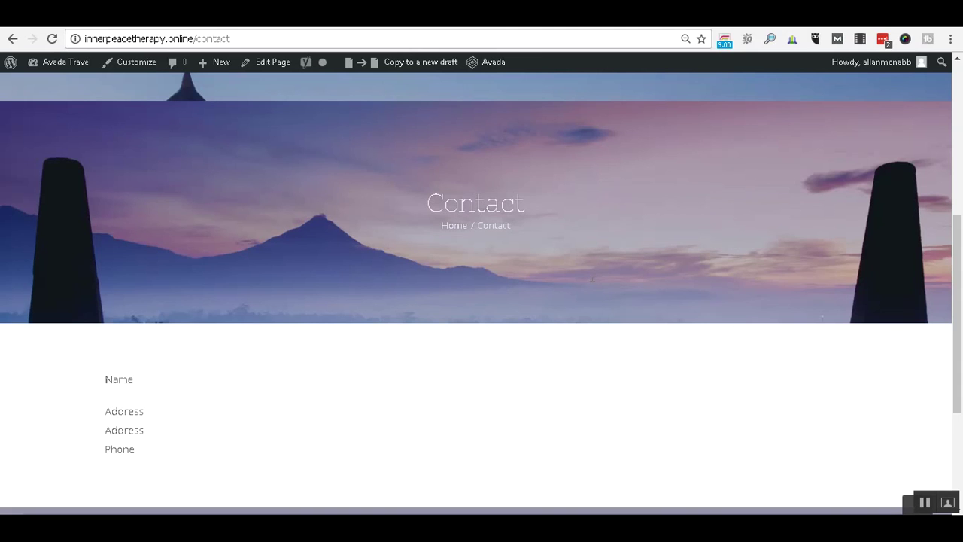
{"action": "scroll", "coordinate": [516, 225], "scroll_direction": "up", "scroll_amount": 5}
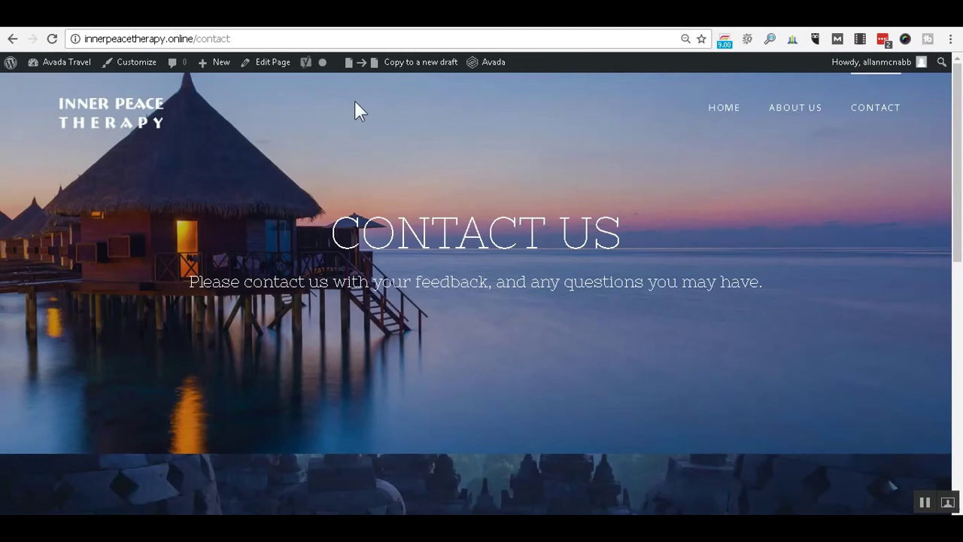
{"action": "left_click", "coordinate": [190, 15]}
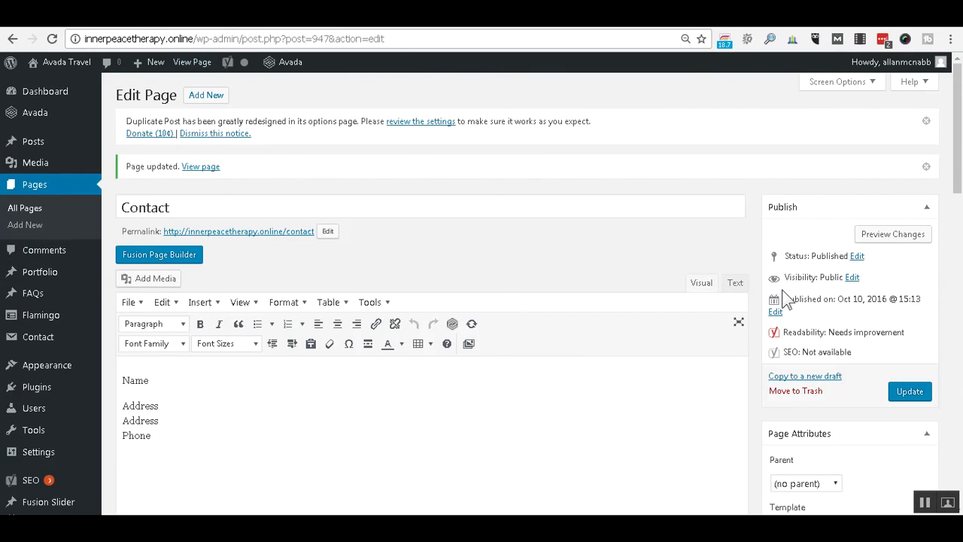
Set both Page Title Bar and Page Title Bar Text to Hide, then update the page.
{"action": "scroll", "coordinate": [949, 279], "scroll_direction": "down", "scroll_amount": 3}
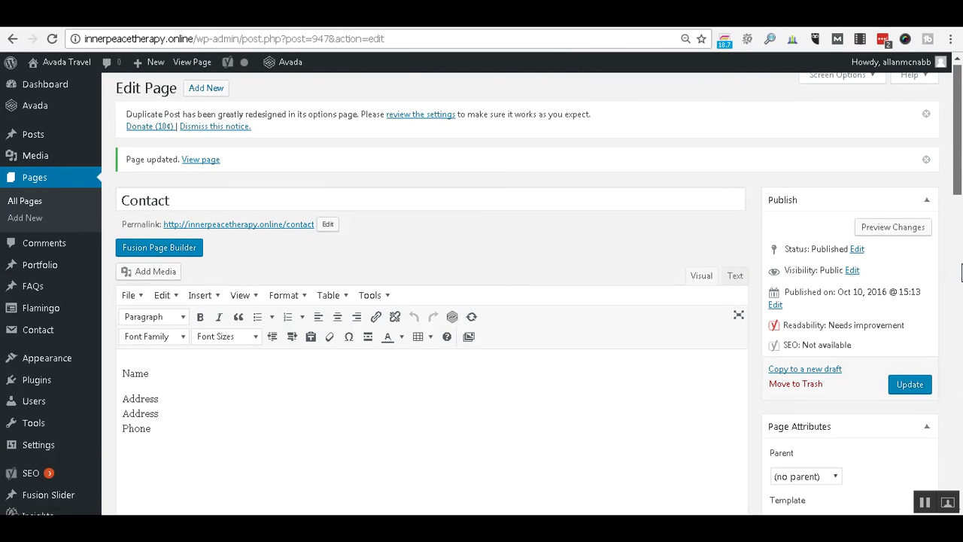
{"action": "scroll", "coordinate": [951, 286], "scroll_direction": "down", "scroll_amount": 15}
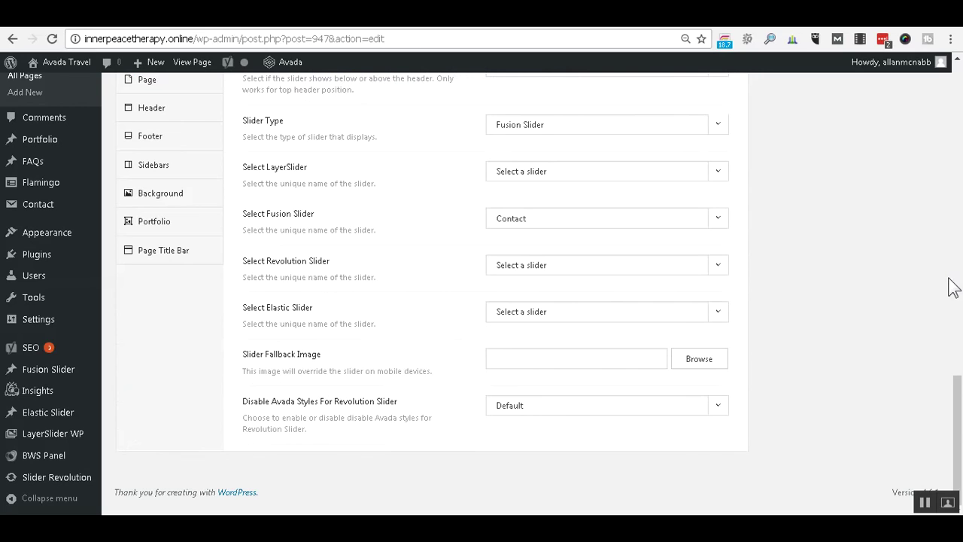
{"action": "scroll", "coordinate": [336, 241], "scroll_direction": "up", "scroll_amount": 1}
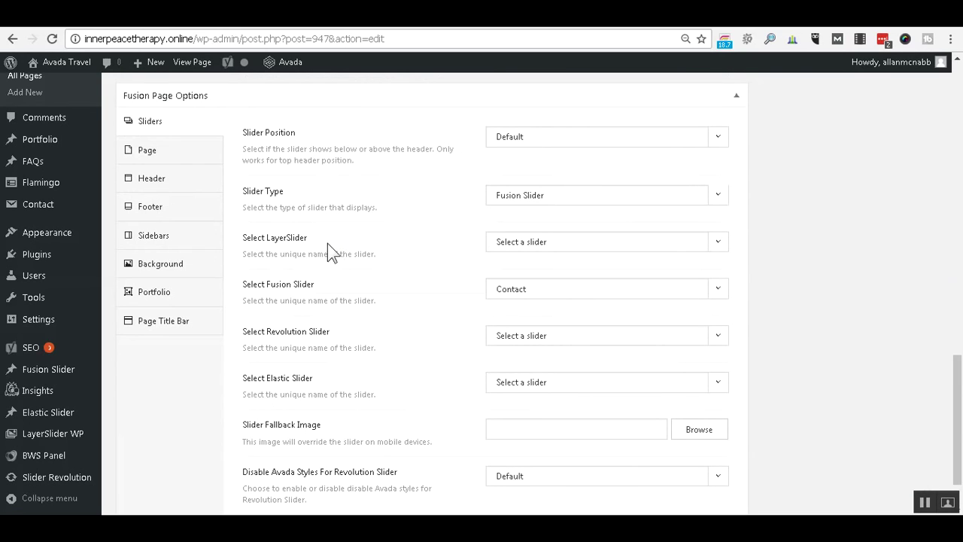
{"action": "left_click", "coordinate": [176, 336]}
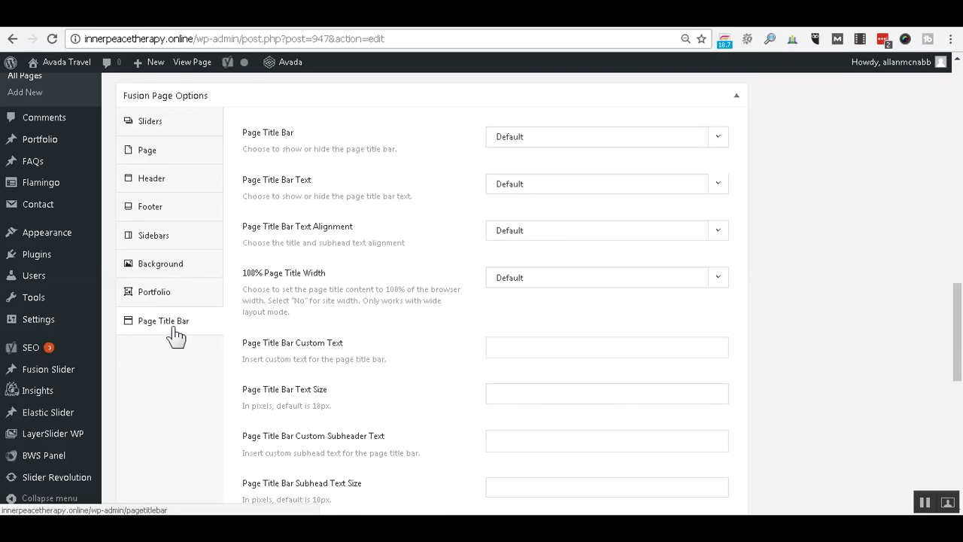
{"action": "left_click", "coordinate": [719, 143]}
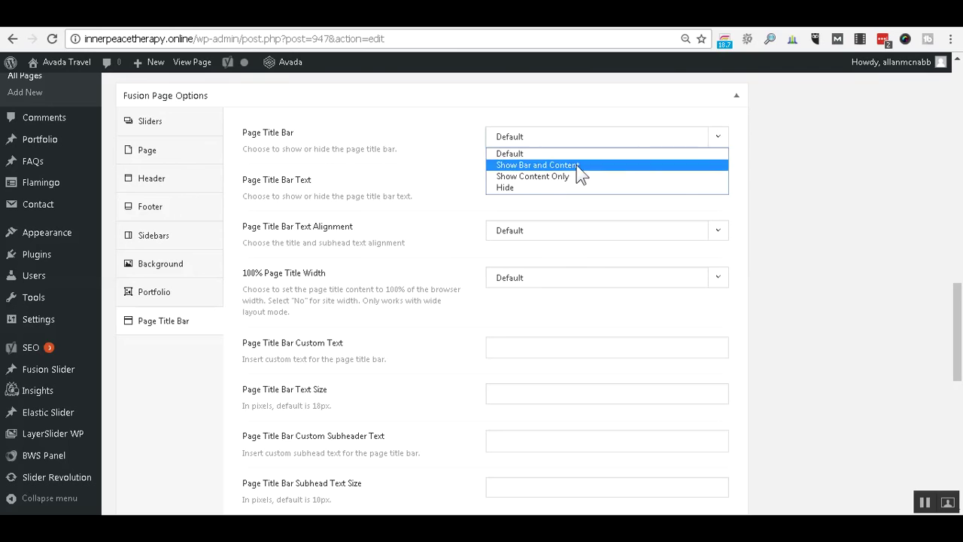
{"action": "left_click", "coordinate": [508, 188]}
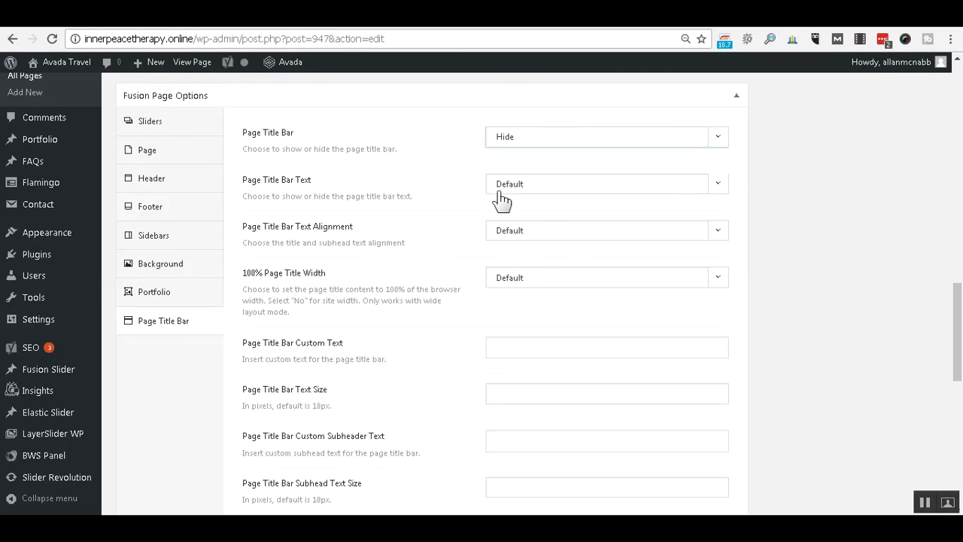
{"action": "left_click", "coordinate": [716, 187]}
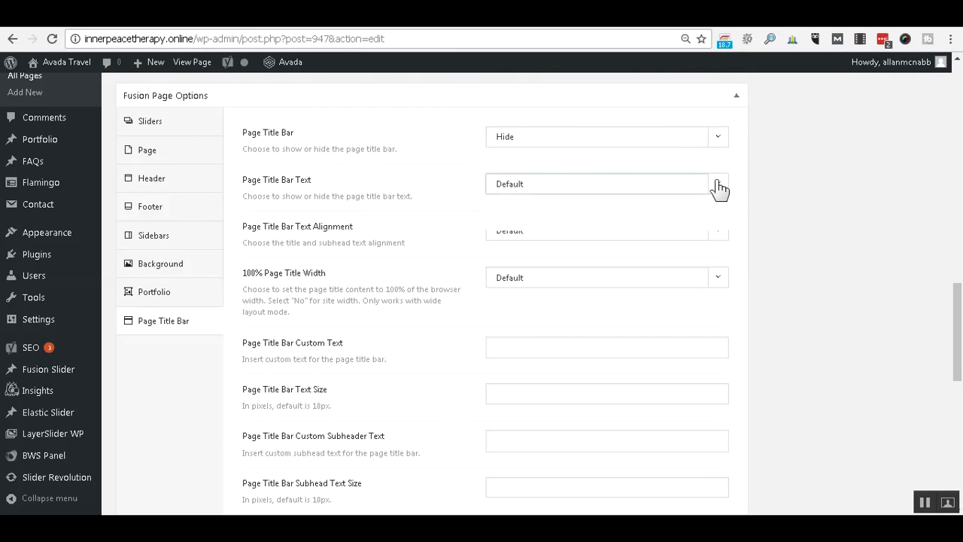
{"action": "left_click", "coordinate": [550, 224]}
{"action": "scroll", "coordinate": [959, 223], "scroll_direction": "up", "scroll_amount": 1}
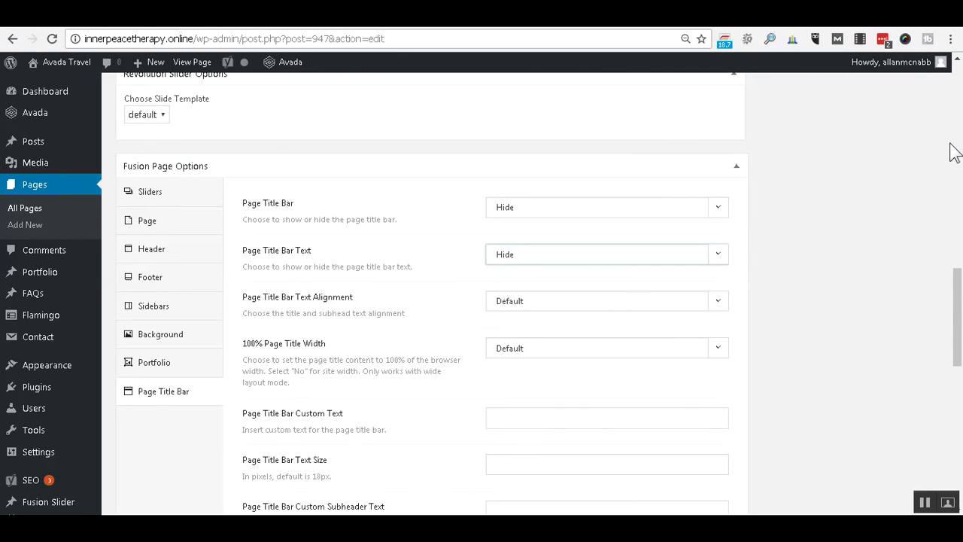
{"action": "scroll", "coordinate": [957, 140], "scroll_direction": "up", "scroll_amount": 4}
{"action": "scroll", "coordinate": [958, 133], "scroll_direction": "up", "scroll_amount": 10}
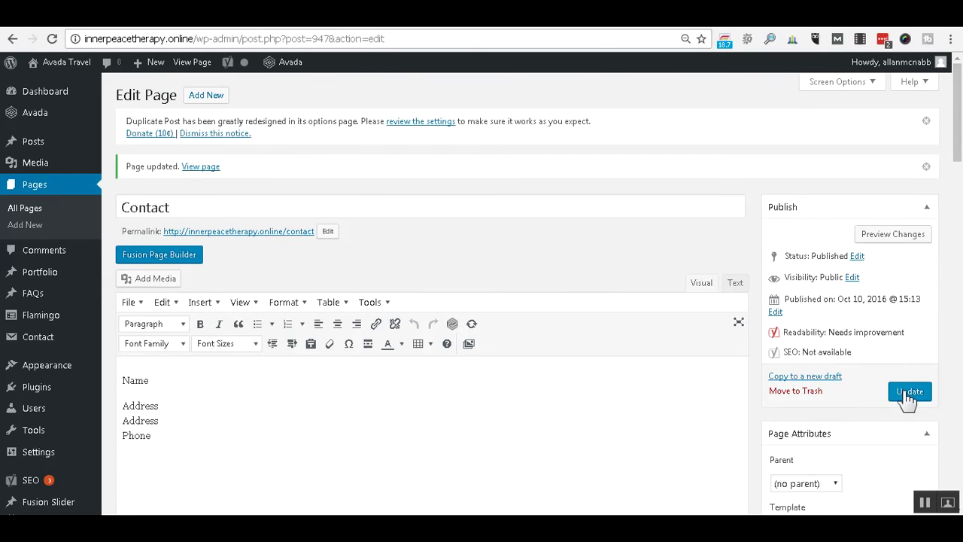
{"action": "left_click", "coordinate": [908, 397]}
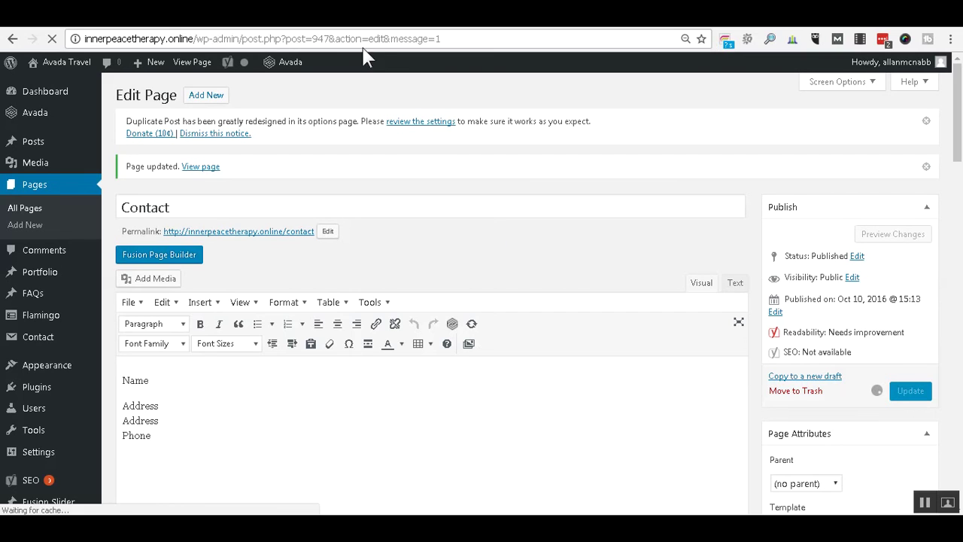
{"action": "left_click", "coordinate": [239, 231]}
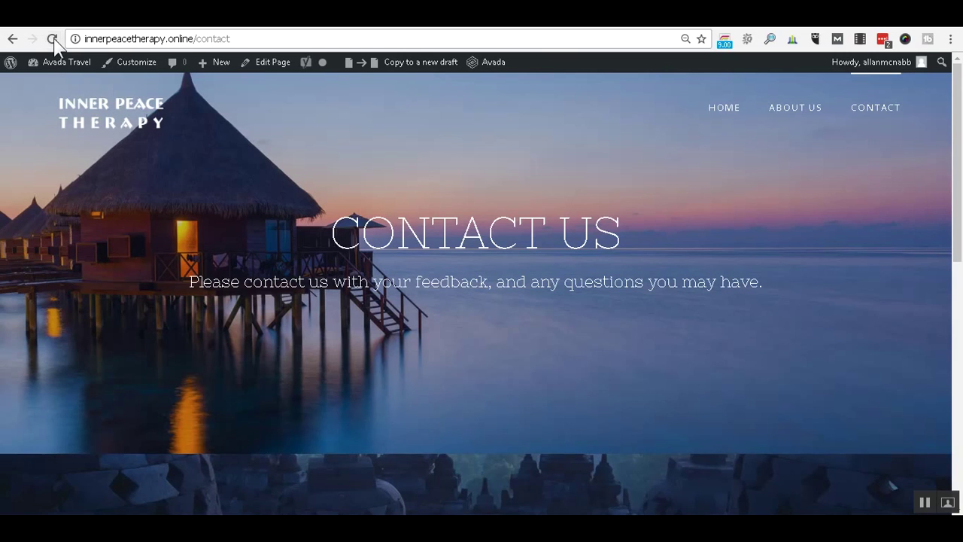
{"action": "left_click", "coordinate": [53, 39]}
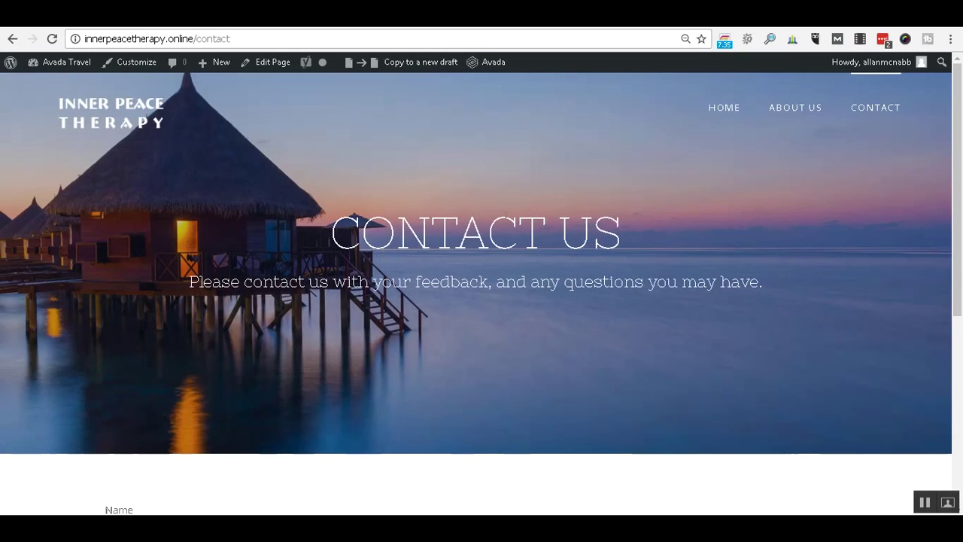
{"action": "scroll", "coordinate": [611, 291], "scroll_direction": "down", "scroll_amount": 3}
{"action": "scroll", "coordinate": [610, 289], "scroll_direction": "down", "scroll_amount": 2}
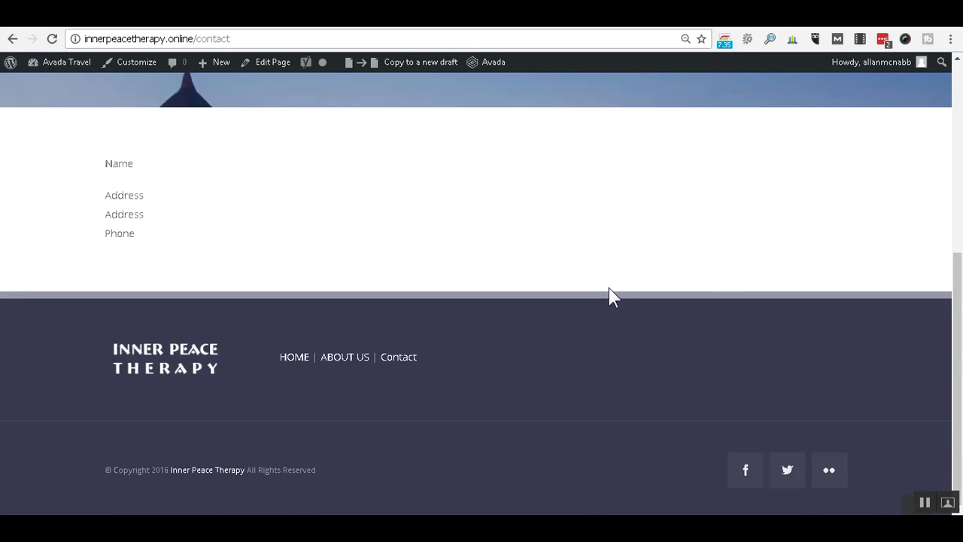
{"action": "scroll", "coordinate": [611, 293], "scroll_direction": "up", "scroll_amount": 5}
{"action": "scroll", "coordinate": [610, 289], "scroll_direction": "down", "scroll_amount": 2}
{"action": "scroll", "coordinate": [609, 288], "scroll_direction": "up", "scroll_amount": 1}
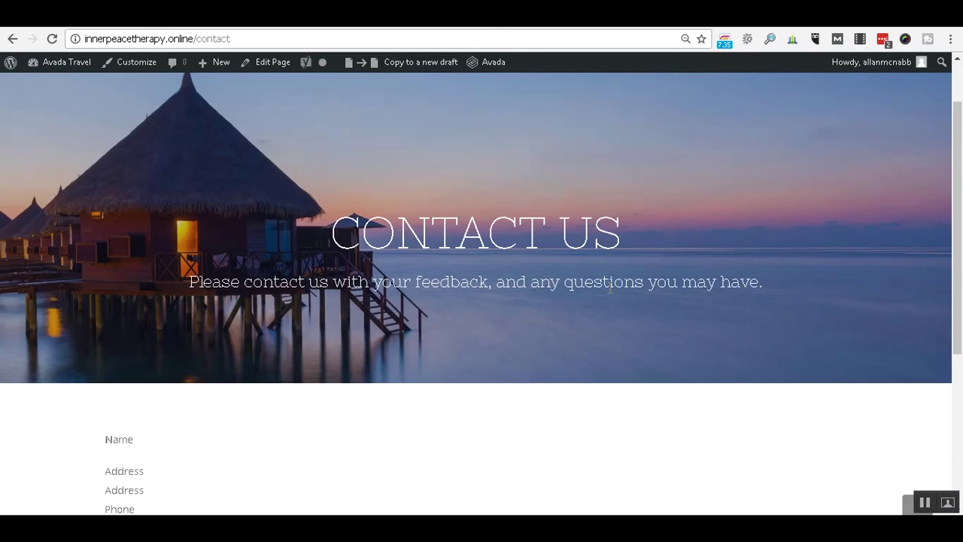
{"action": "scroll", "coordinate": [610, 288], "scroll_direction": "up", "scroll_amount": 1}
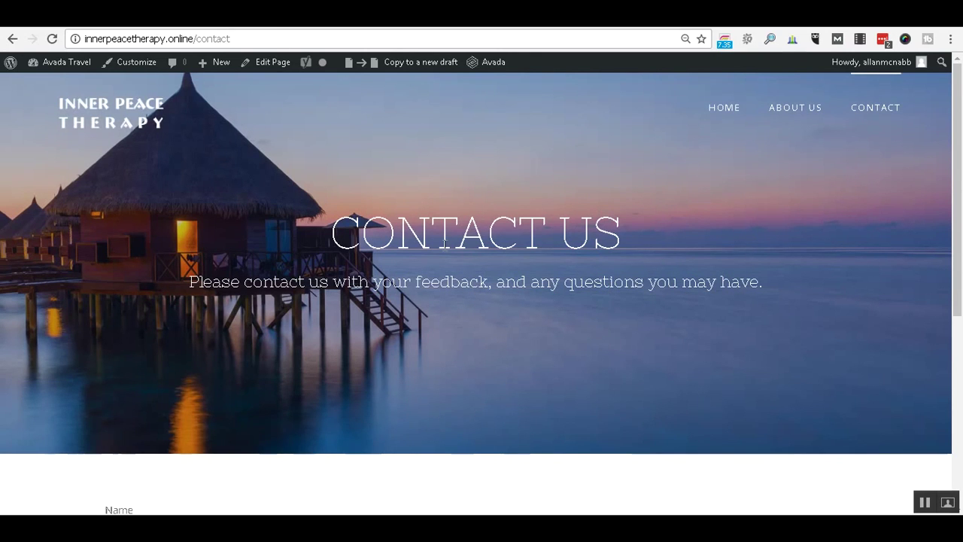
{"action": "right_click", "coordinate": [446, 237]}
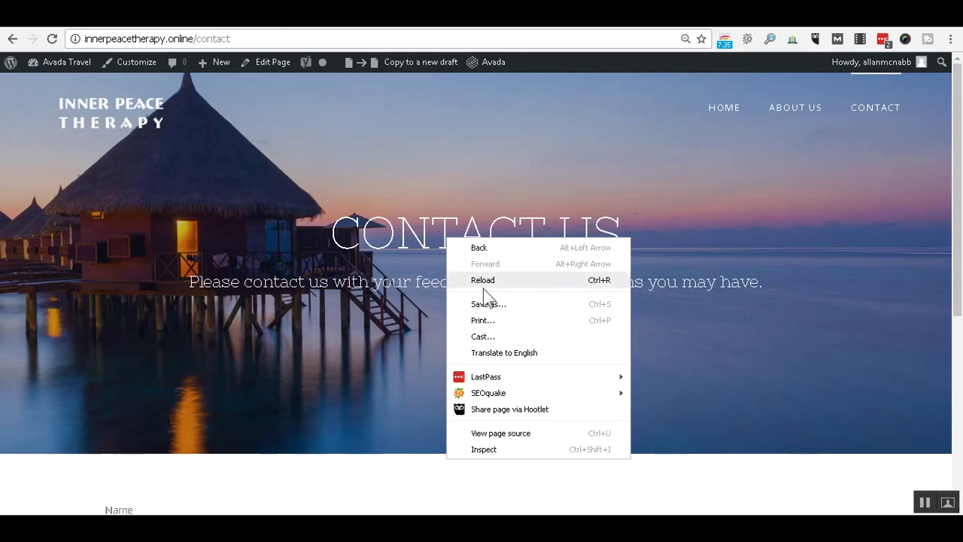
{"action": "left_click", "coordinate": [513, 448]}
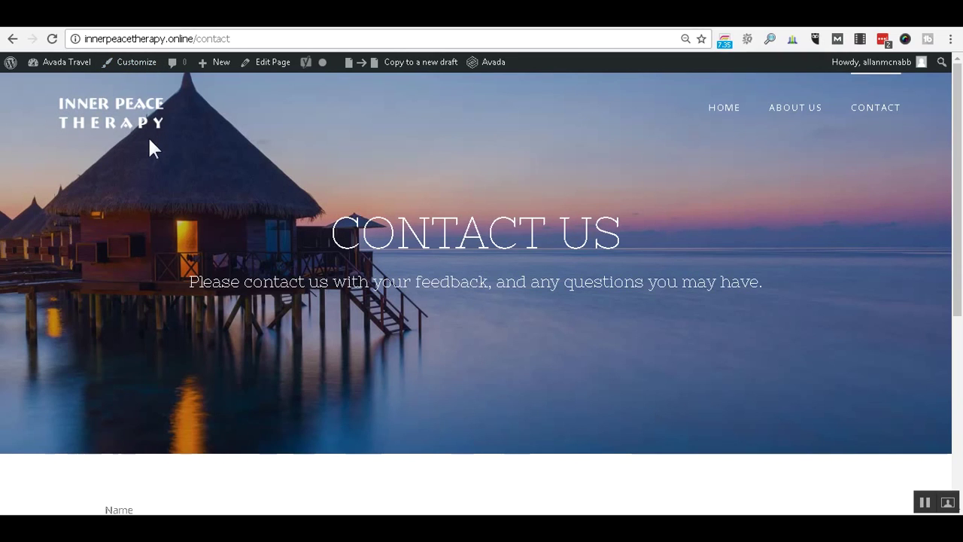
{"action": "left_click", "coordinate": [267, 62]}
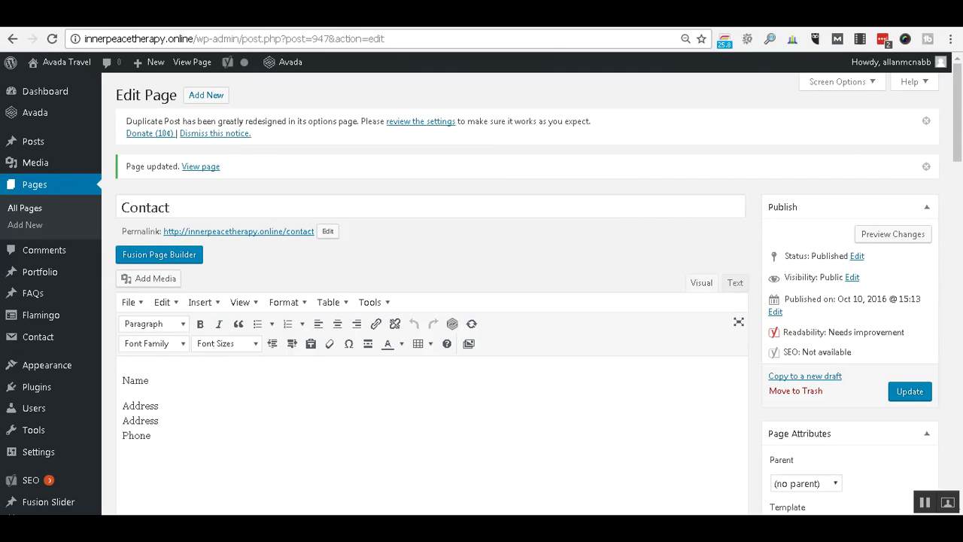
Delete the old Name, Address and Phone text from the page editor.
{"action": "scroll", "coordinate": [354, 424], "scroll_direction": "down", "scroll_amount": 1}
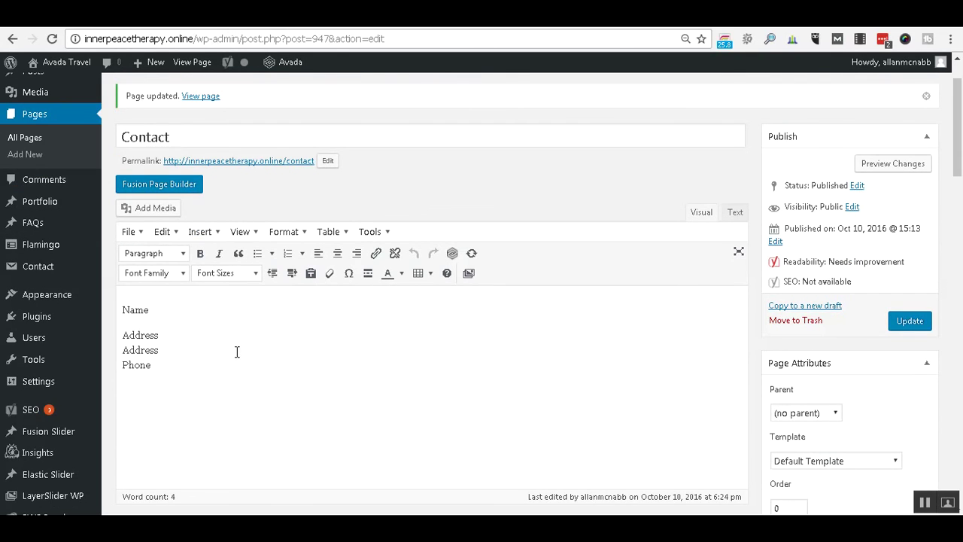
{"action": "left_click_drag", "start_coordinate": [161, 370], "coordinate": [120, 300]}
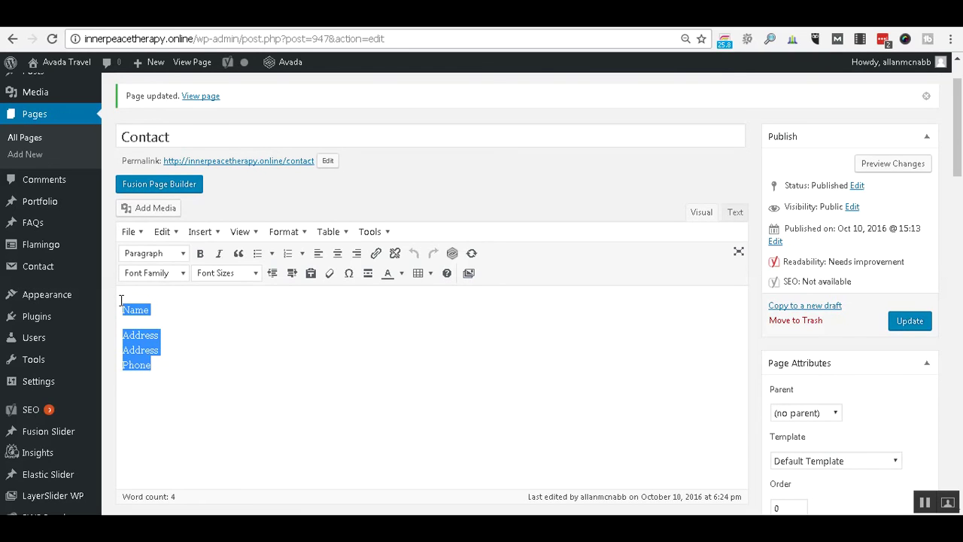
{"action": "key", "text": "BackSpace"}
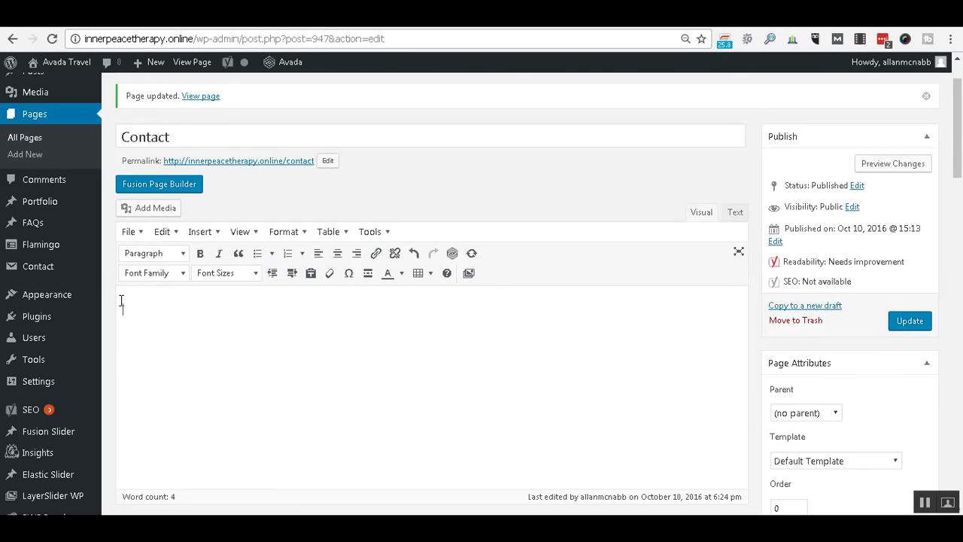
Switch to Fusion Page Builder and add an empty Full Width Container.
{"action": "left_click", "coordinate": [172, 188]}
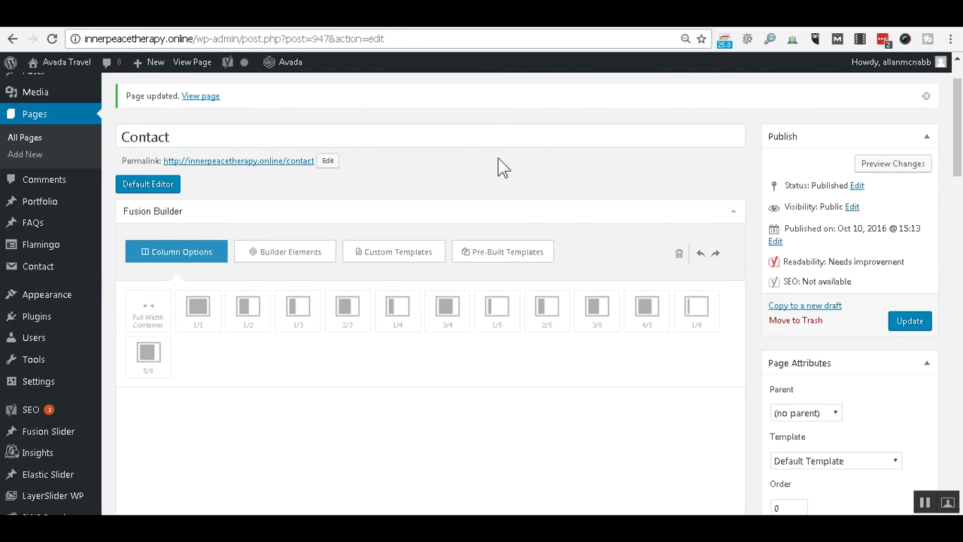
{"action": "scroll", "coordinate": [524, 167], "scroll_direction": "down", "scroll_amount": 1}
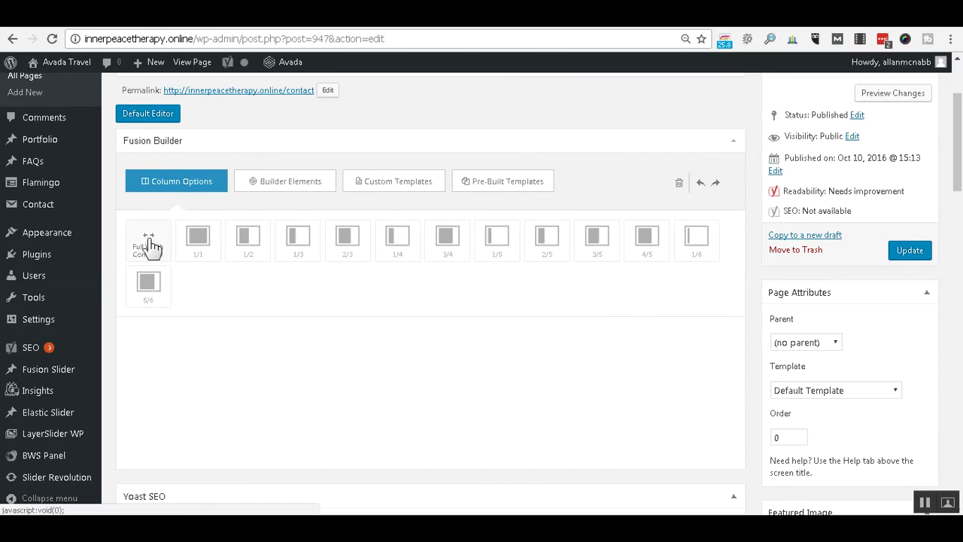
{"action": "left_click_drag", "start_coordinate": [151, 242], "coordinate": [223, 331]}
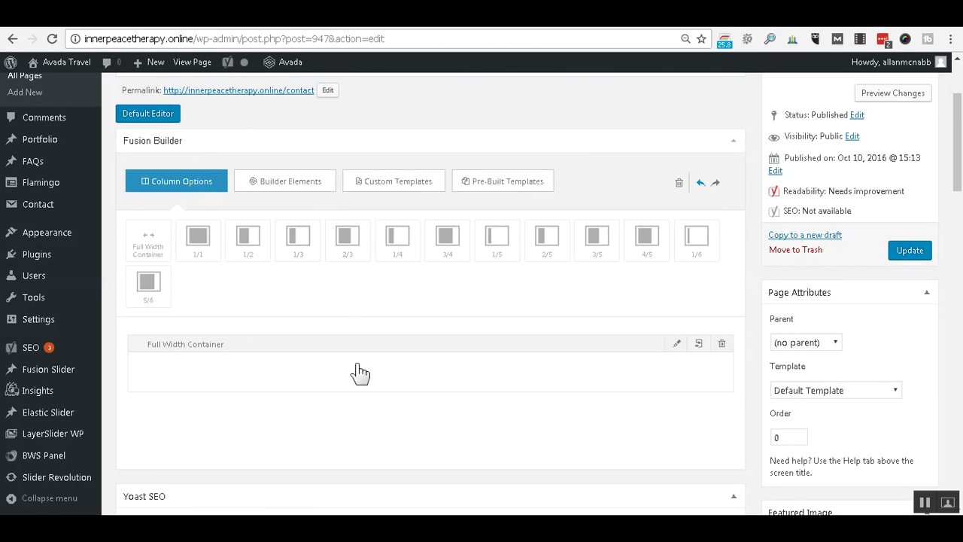
{"action": "left_click", "coordinate": [305, 186]}
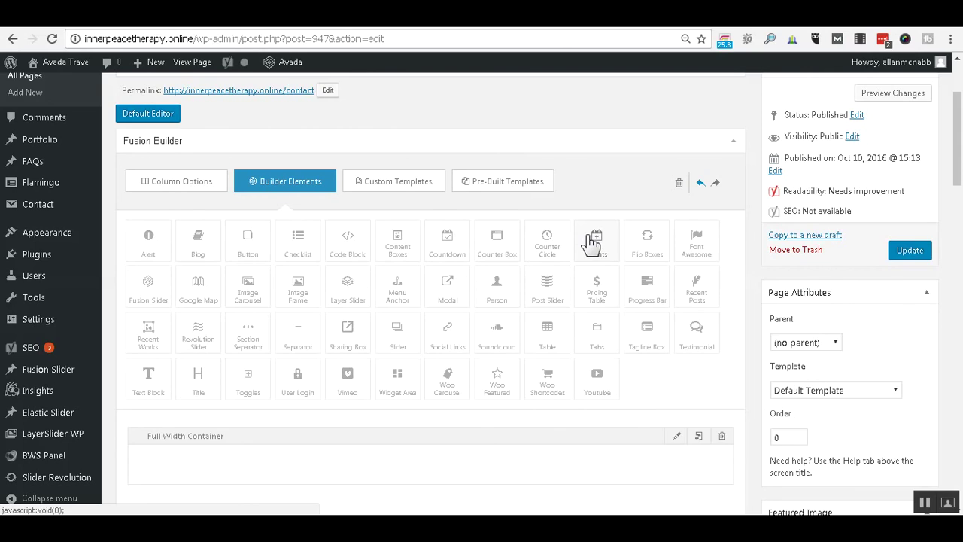
Drag a Text Block into the Full Width Container.
{"action": "scroll", "coordinate": [591, 243], "scroll_direction": "down", "scroll_amount": 1}
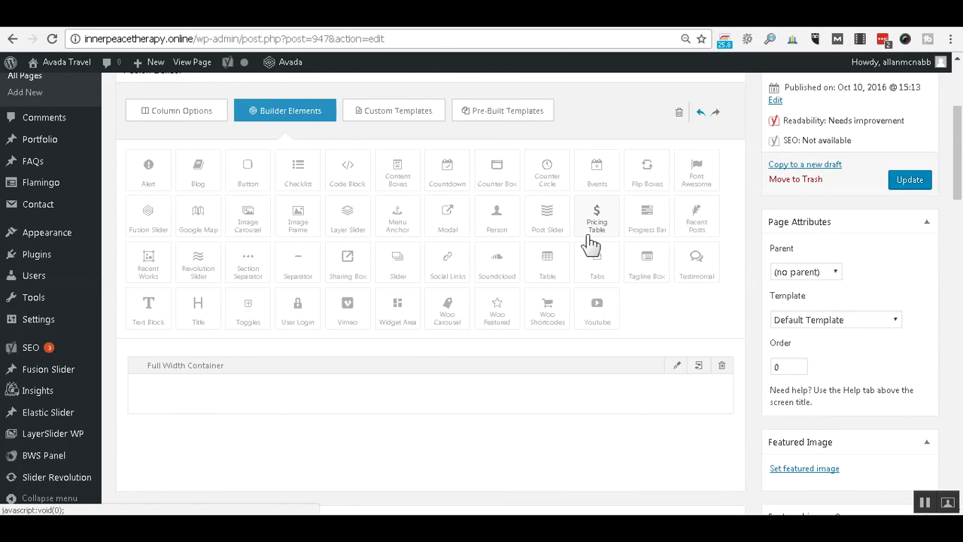
{"action": "scroll", "coordinate": [591, 242], "scroll_direction": "down", "scroll_amount": 1}
{"action": "left_click_drag", "start_coordinate": [159, 258], "coordinate": [295, 336]}
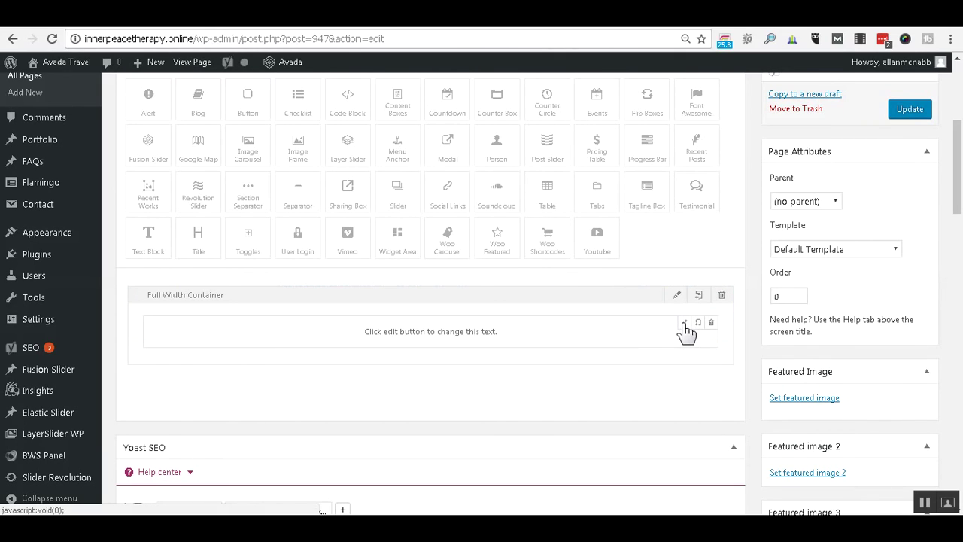
Append 'a;lskd;aslk;asdlk' to the block's text, centre it, and save the block.
{"action": "left_click", "coordinate": [685, 326]}
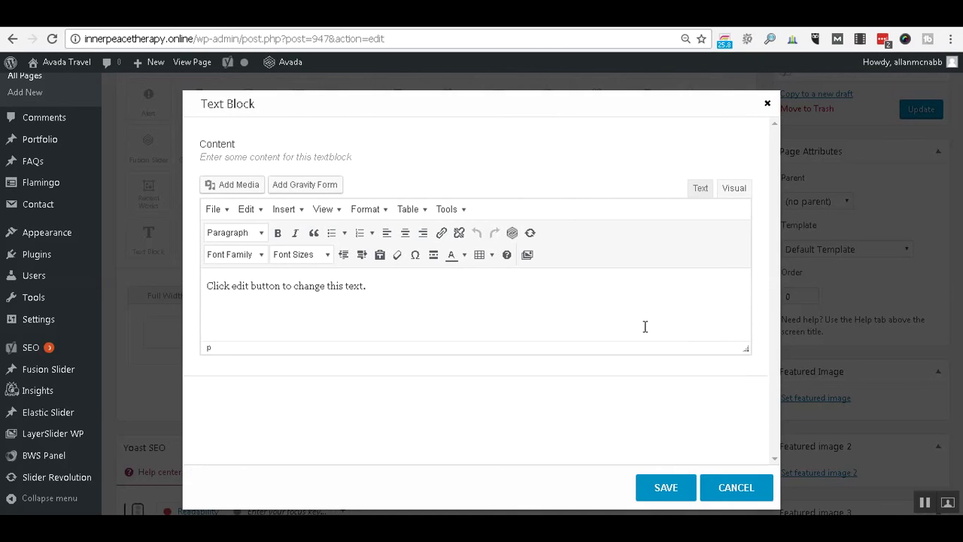
{"action": "left_click", "coordinate": [410, 285]}
{"action": "type", "text": "a;lskd;aslk;asdlk"}
{"action": "left_click", "coordinate": [404, 235]}
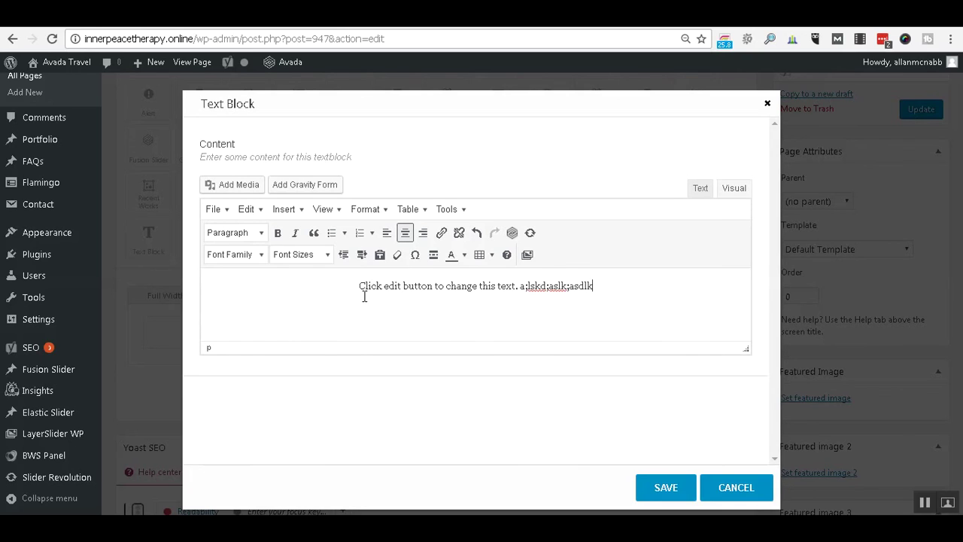
{"action": "key", "text": "Return"}
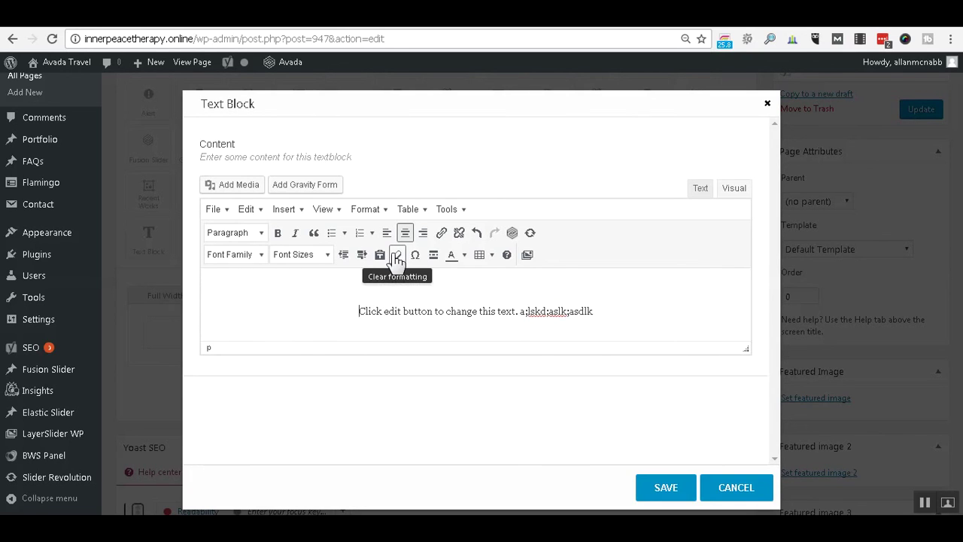
{"action": "type", "text": "c"}
{"action": "type", "text": "on"}
{"action": "key", "text": "BackSpace"}
{"action": "key", "text": "BackSpace"}
{"action": "key", "text": "BackSpace"}
{"action": "key", "text": "BackSpace"}
{"action": "left_click", "coordinate": [619, 292]}
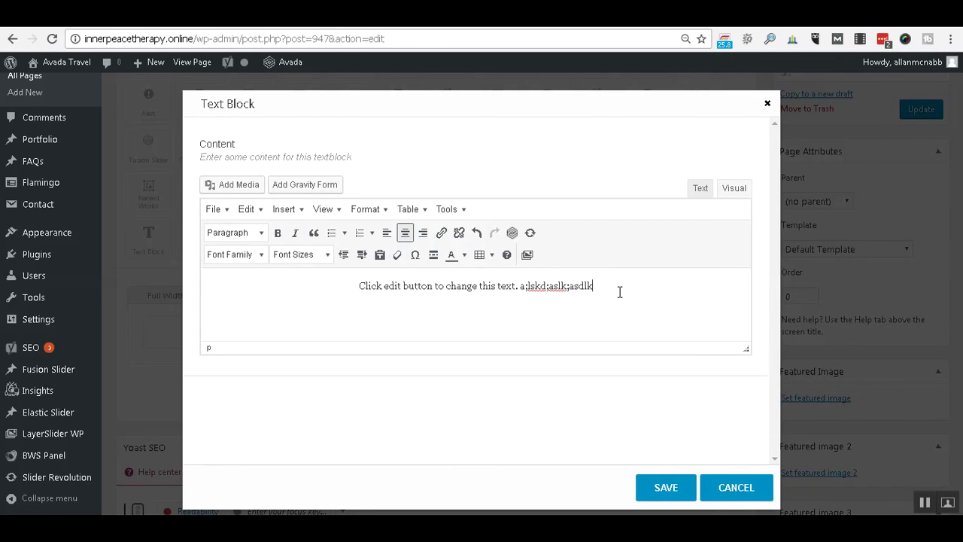
{"action": "left_click", "coordinate": [670, 485]}
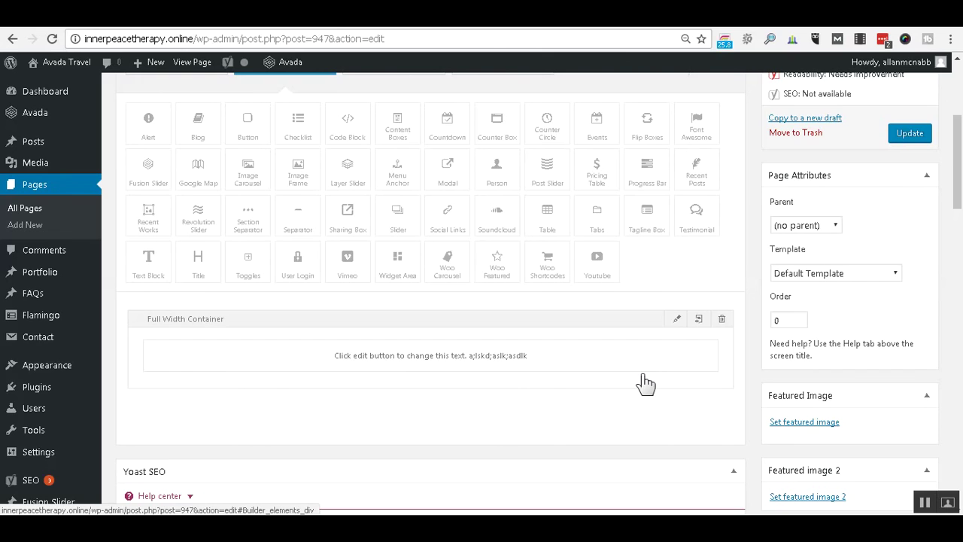
Drag two 1/2 columns side by side into the container below the text block.
{"action": "scroll", "coordinate": [644, 354], "scroll_direction": "down", "scroll_amount": 1}
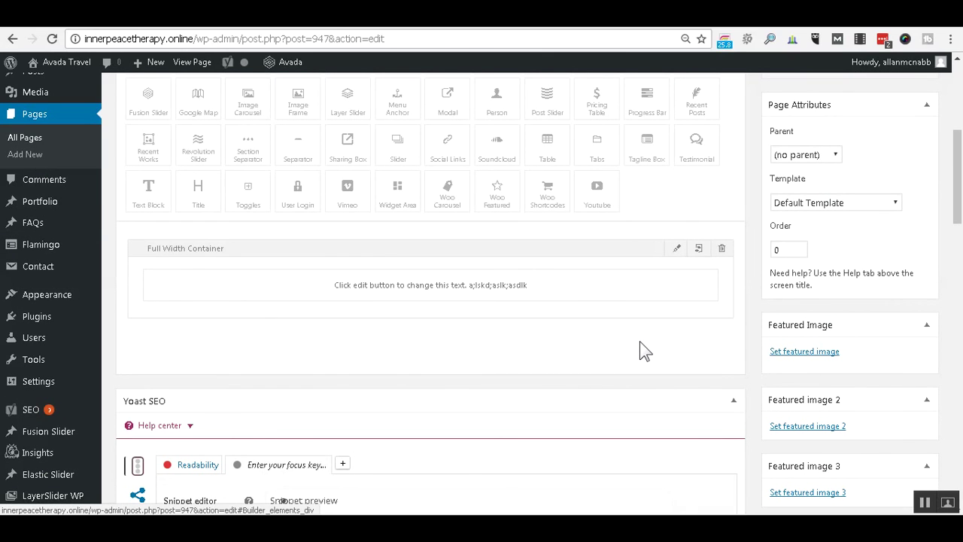
{"action": "scroll", "coordinate": [501, 264], "scroll_direction": "up", "scroll_amount": 3}
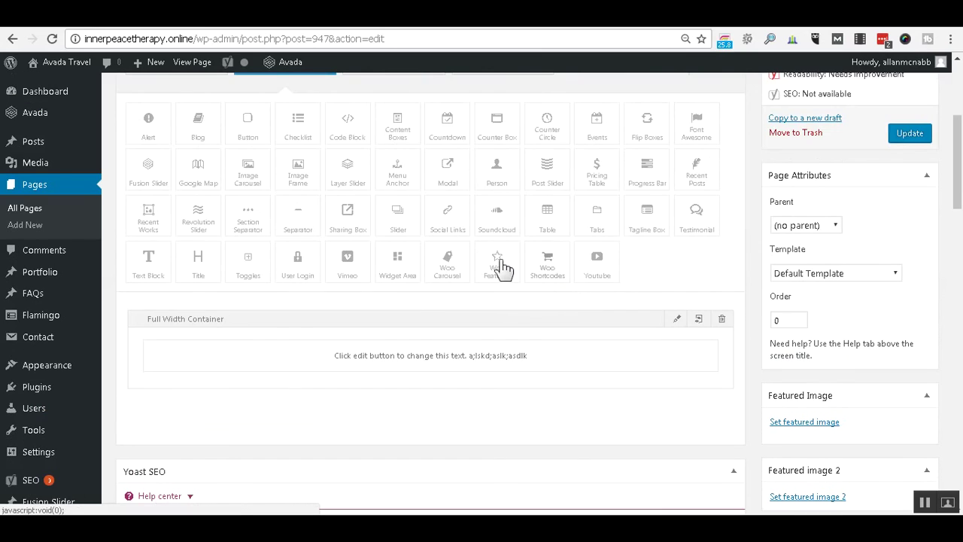
{"action": "left_click", "coordinate": [208, 213]}
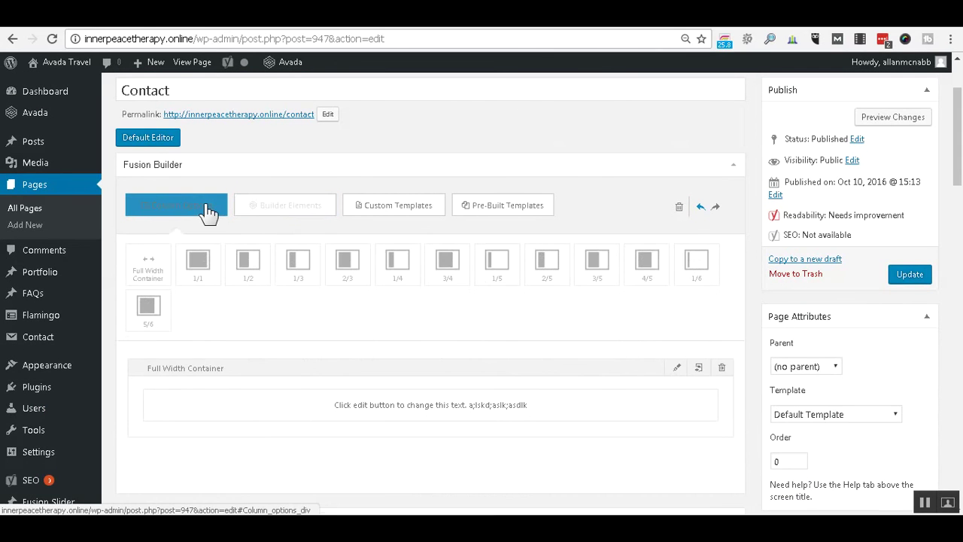
{"action": "scroll", "coordinate": [378, 150], "scroll_direction": "down", "scroll_amount": 1}
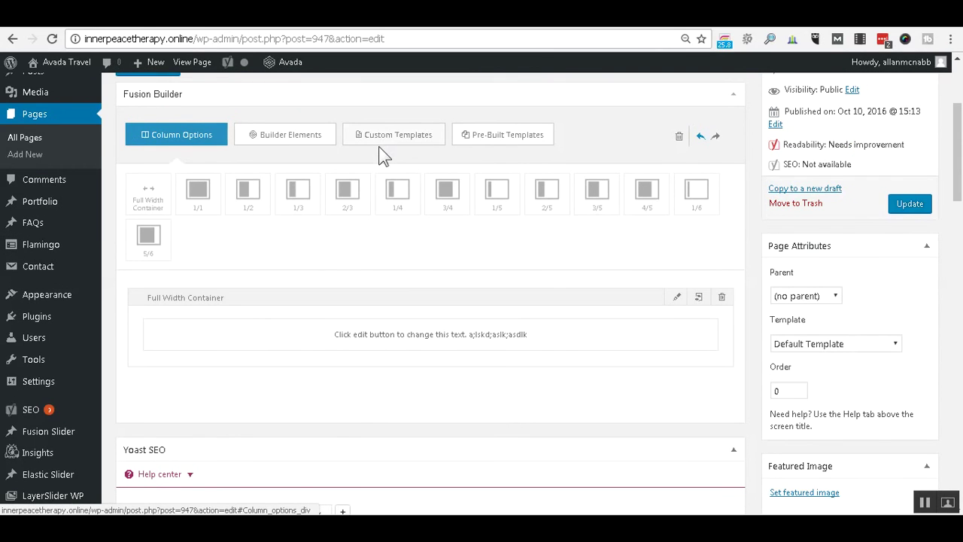
{"action": "scroll", "coordinate": [382, 154], "scroll_direction": "down", "scroll_amount": 1}
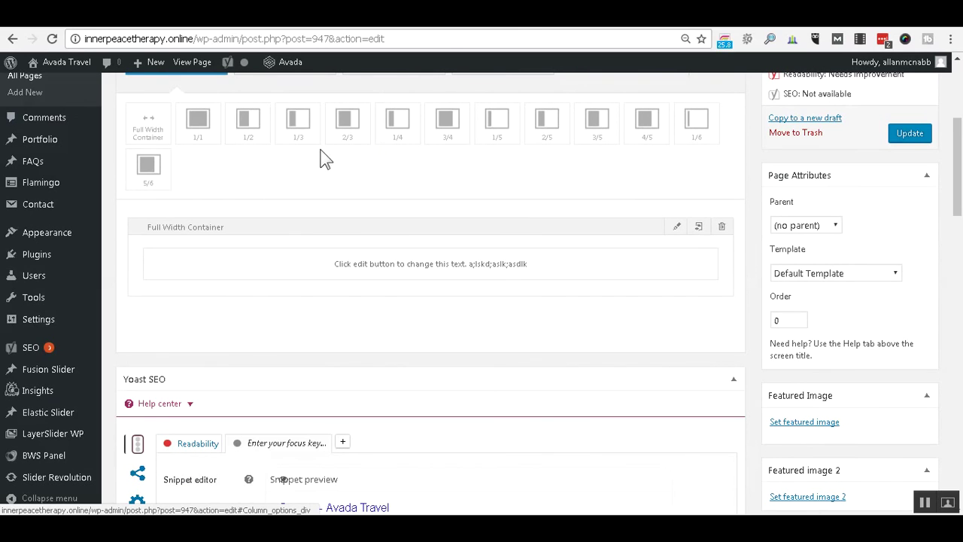
{"action": "left_click_drag", "start_coordinate": [251, 129], "coordinate": [254, 300]}
{"action": "left_click_drag", "start_coordinate": [251, 135], "coordinate": [490, 304]}
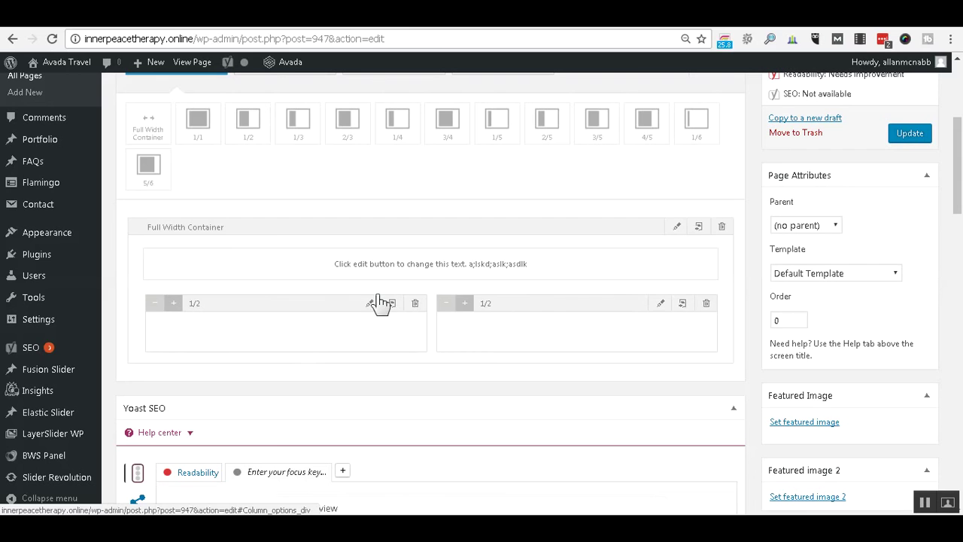
{"action": "scroll", "coordinate": [329, 224], "scroll_direction": "up", "scroll_amount": 2}
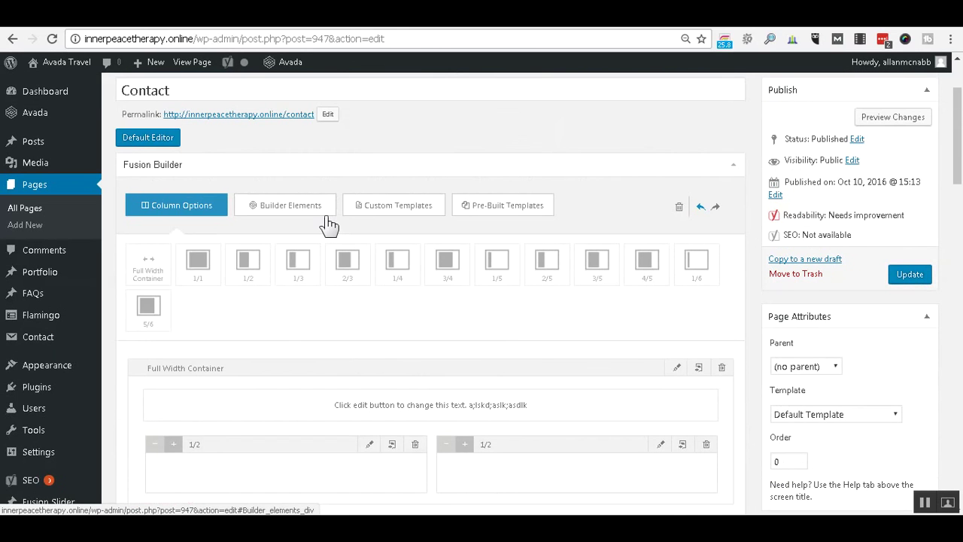
From Builder Elements, drop a Text Block into the left half column and a Google Map into the right.
{"action": "left_click", "coordinate": [284, 210]}
{"action": "scroll", "coordinate": [358, 150], "scroll_direction": "down", "scroll_amount": 2}
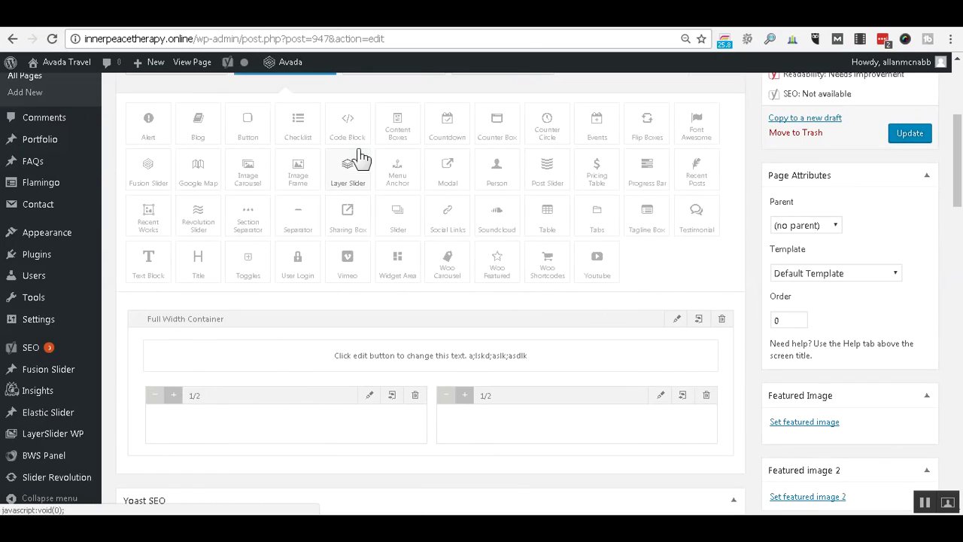
{"action": "left_click_drag", "start_coordinate": [150, 276], "coordinate": [214, 433]}
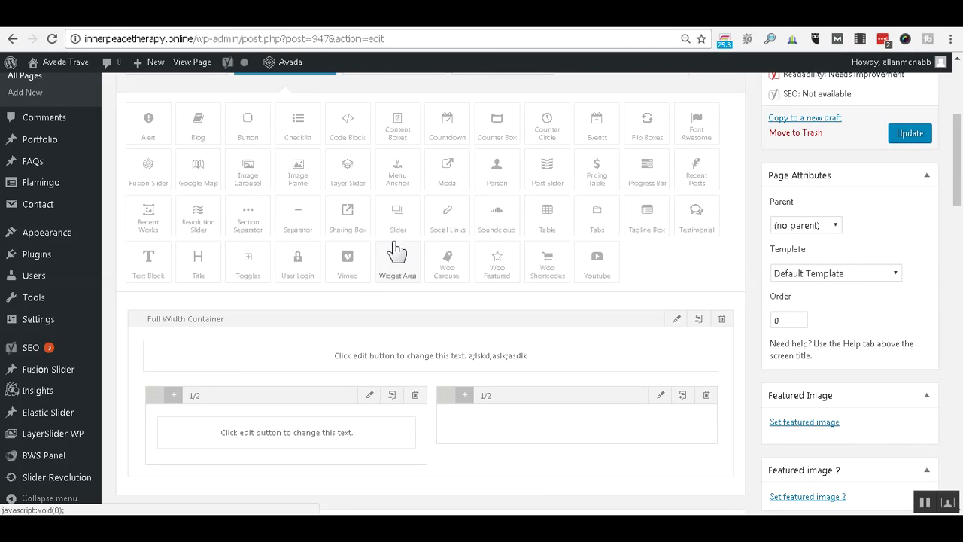
{"action": "left_click_drag", "start_coordinate": [312, 312], "coordinate": [537, 432]}
{"action": "scroll", "coordinate": [567, 354], "scroll_direction": "down", "scroll_amount": 1}
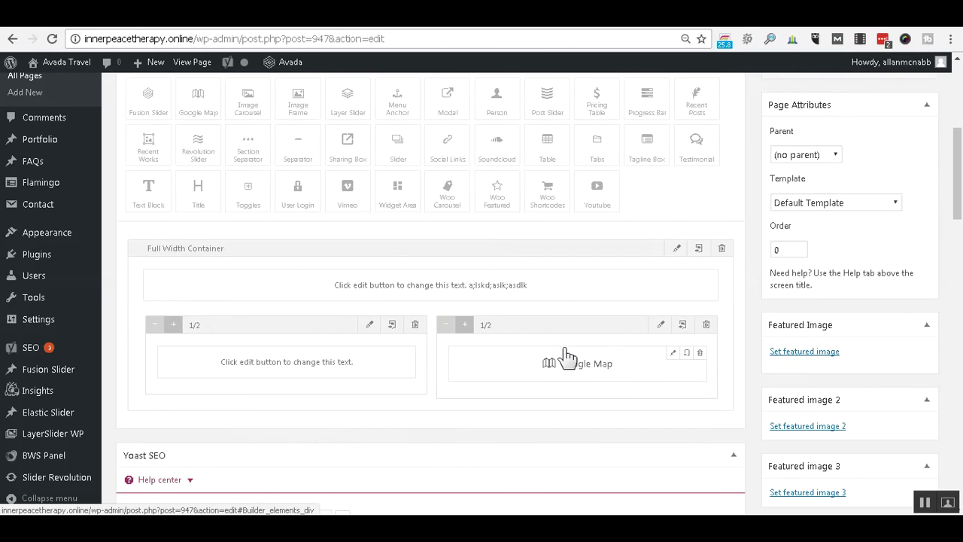
{"action": "scroll", "coordinate": [567, 354], "scroll_direction": "down", "scroll_amount": 1}
{"action": "mouse_move", "coordinate": [372, 305]}
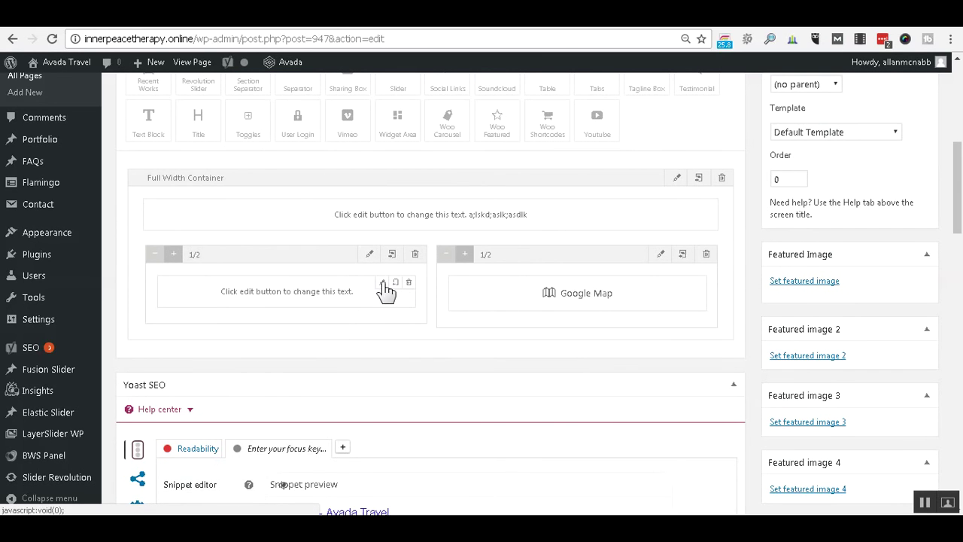
Replace the left text block's placeholder text with 'Company Name'.
{"action": "left_click", "coordinate": [383, 284]}
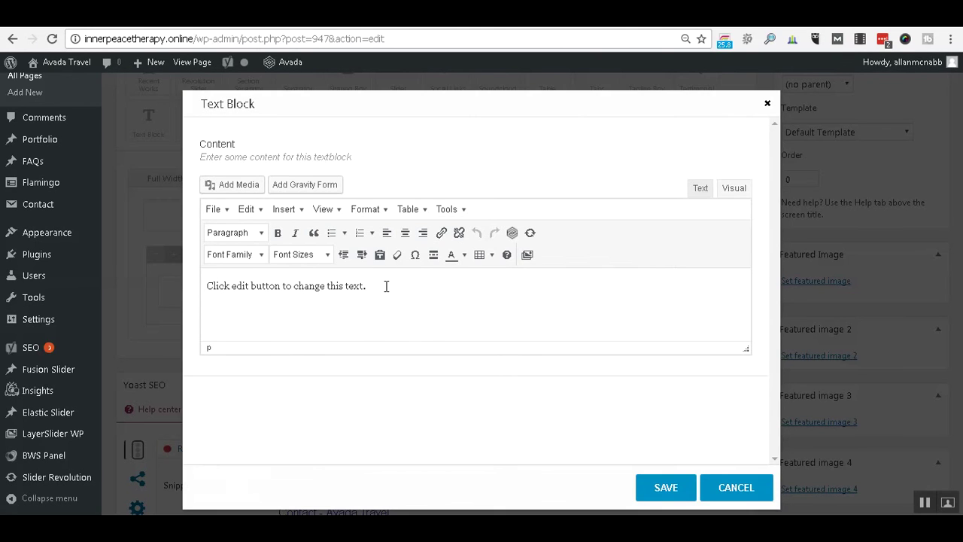
{"action": "left_click_drag", "start_coordinate": [386, 286], "coordinate": [192, 296]}
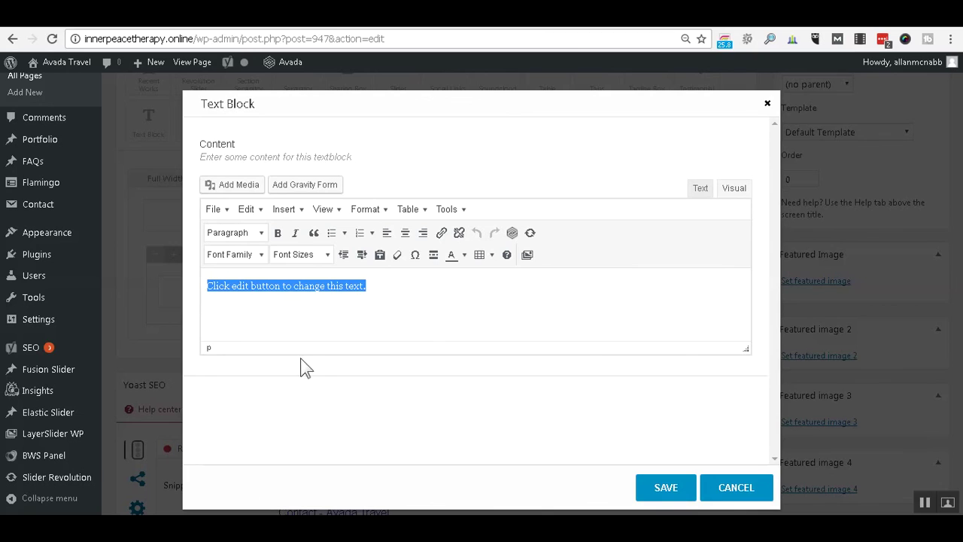
{"action": "type", "text": "C"}
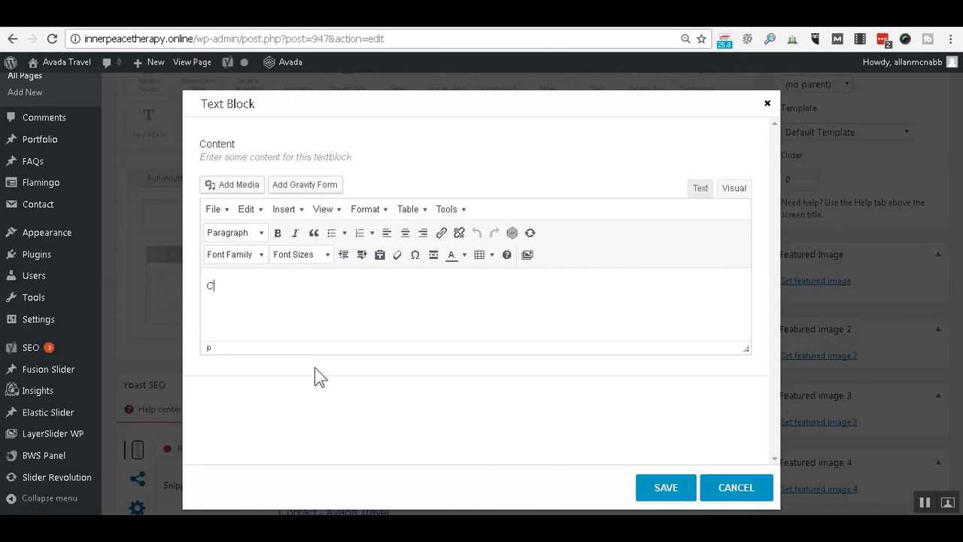
{"action": "type", "text": "Ompany Name"}
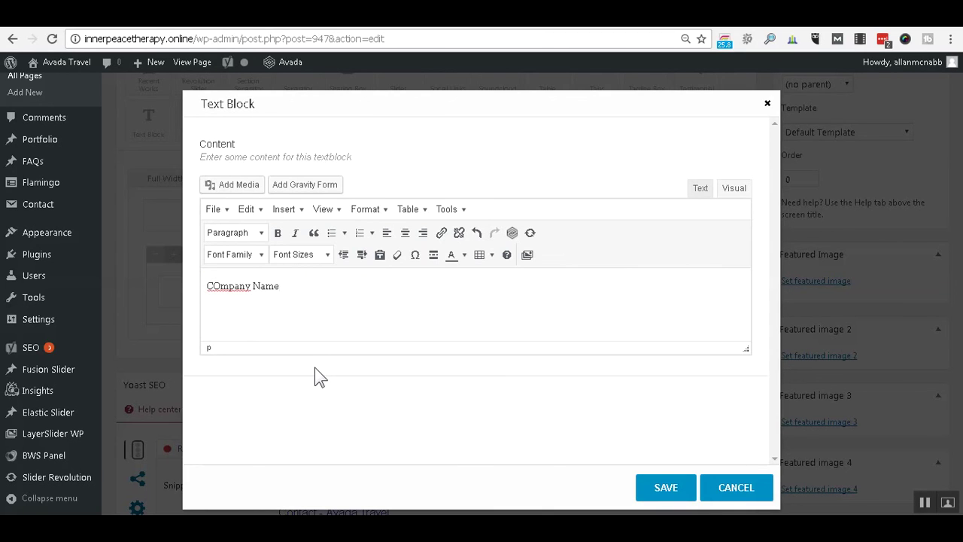
{"action": "key", "text": "Delete"}
{"action": "type", "text": "o"}
{"action": "key", "text": "End"}
{"action": "key", "text": "Return"}
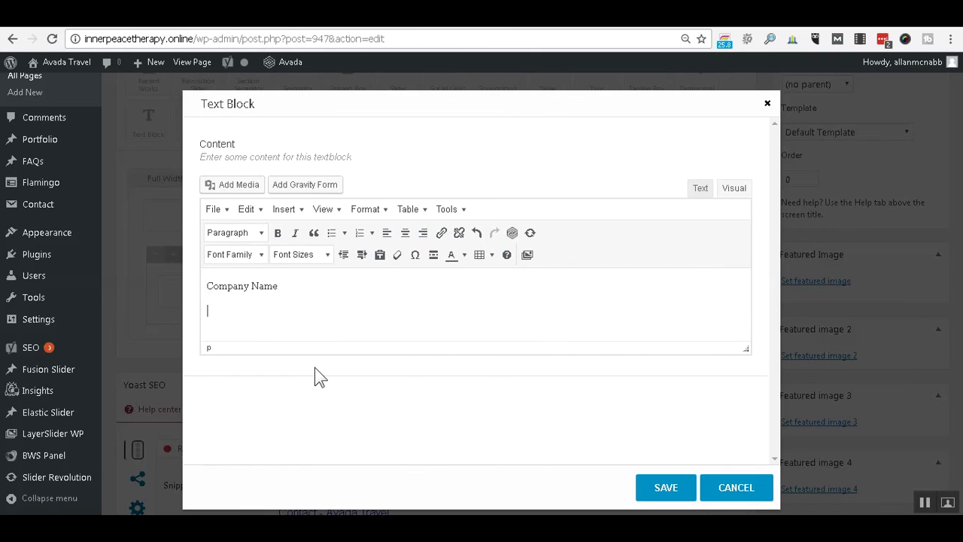
{"action": "type", "text": "address"}
{"action": "key", "text": "shift+Return"}
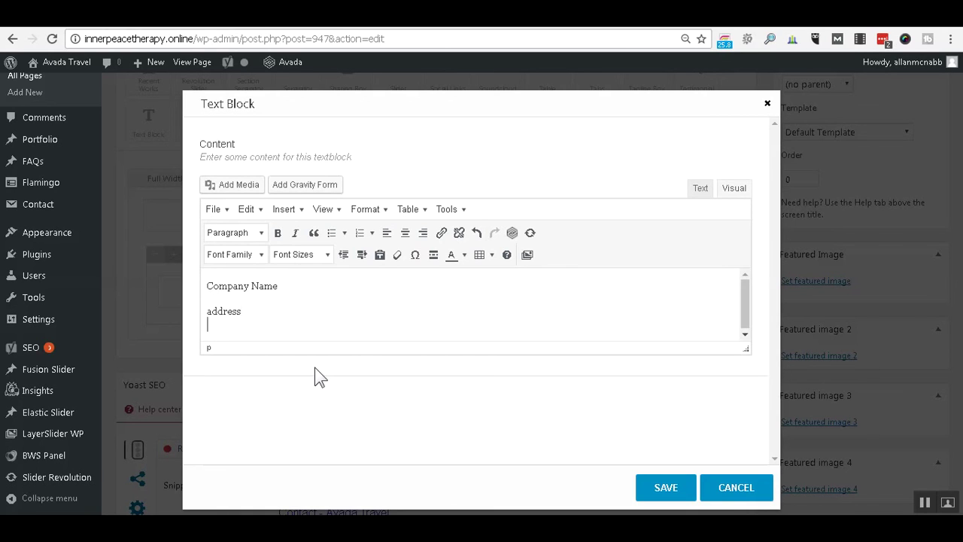
{"action": "type", "text": "address"}
{"action": "key", "text": "shift+Return"}
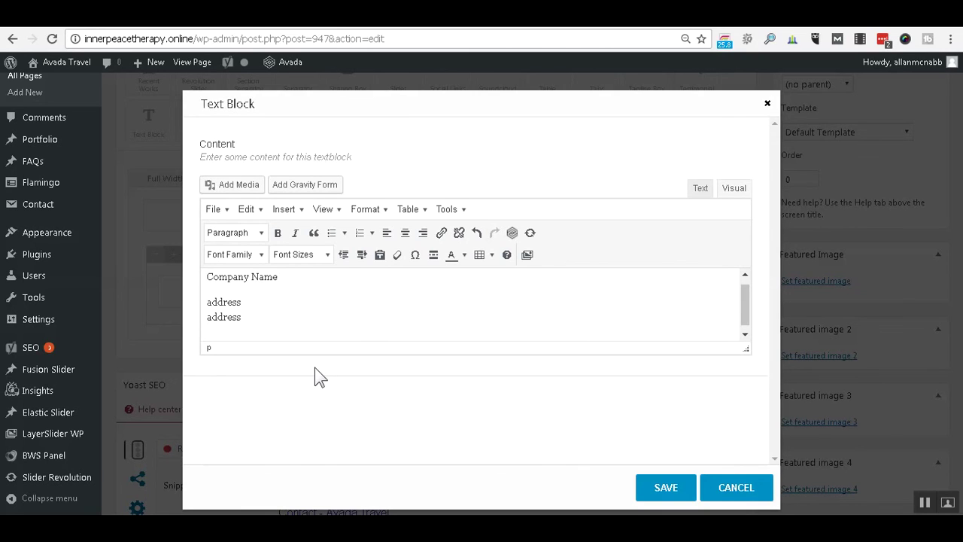
{"action": "type", "text": "555-555-5555"}
{"action": "key", "text": "Return"}
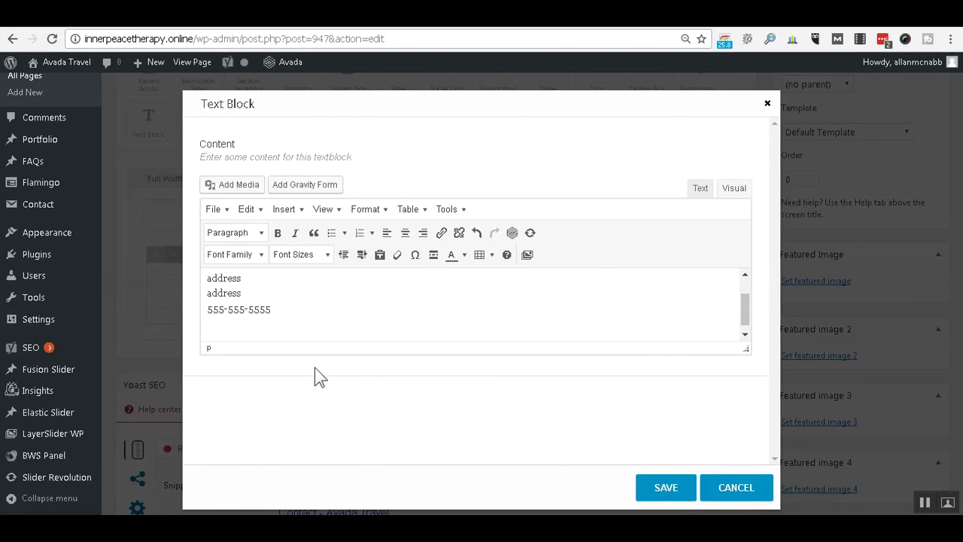
Select the contact form shortcode line in the notes file and return to the browser.
{"action": "left_click", "coordinate": [158, 526]}
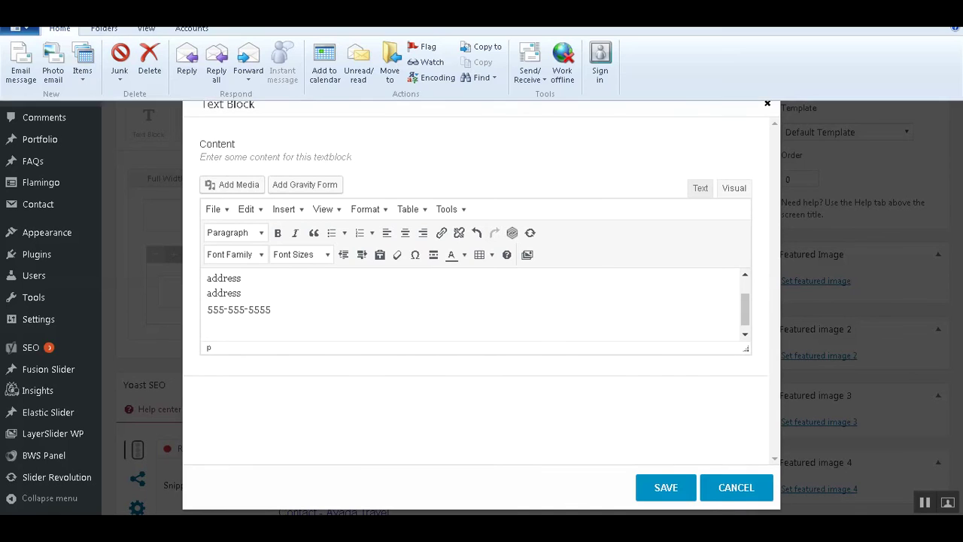
{"action": "left_click", "coordinate": [166, 502]}
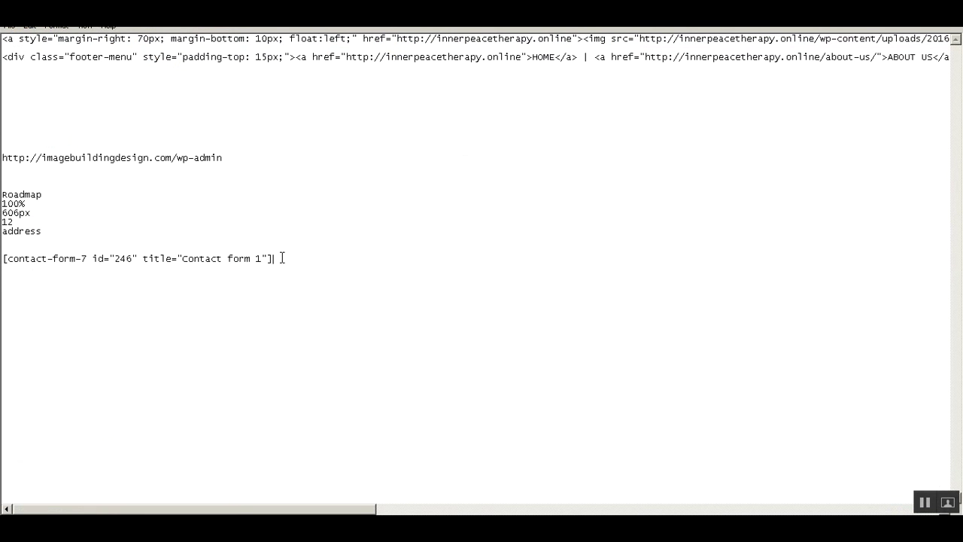
{"action": "key", "text": "shift+Home"}
{"action": "key", "text": "ctrl+c"}
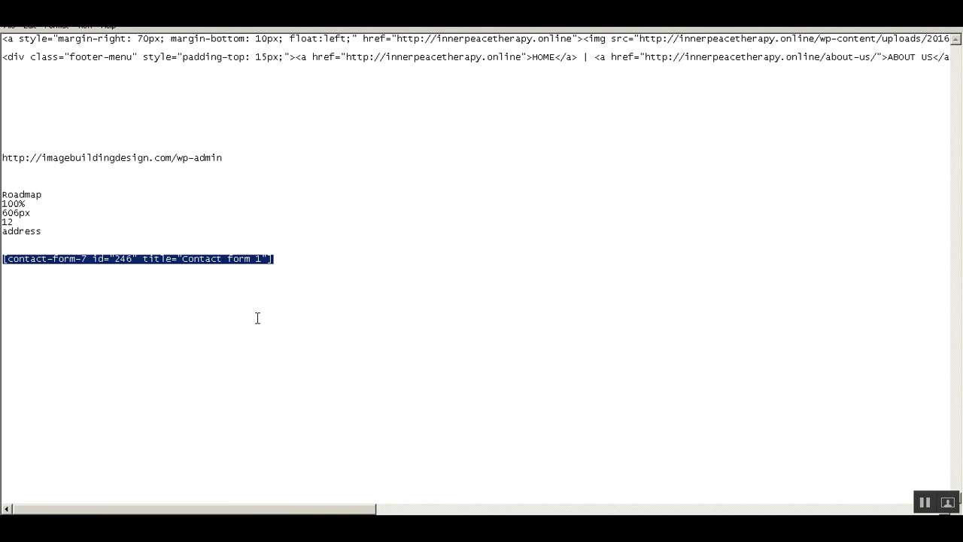
{"action": "left_click", "coordinate": [237, 527]}
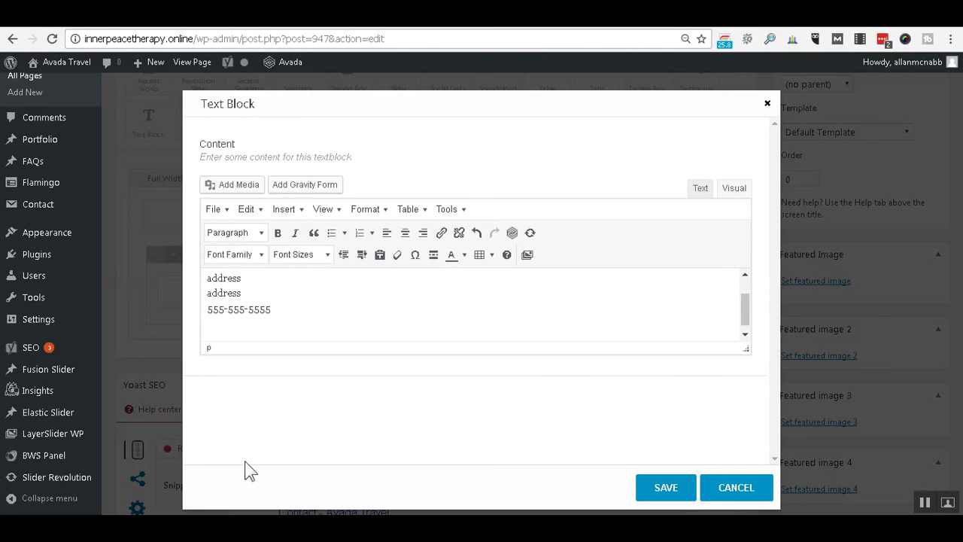
Paste the shortcode below the phone number, format Company Name as Heading 1, and save the block.
{"action": "key", "text": "ctrl+v"}
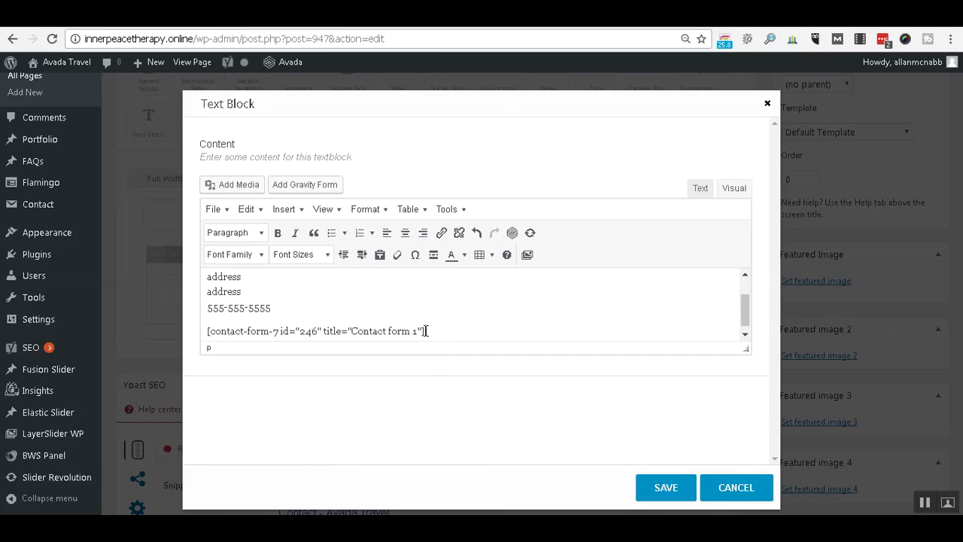
{"action": "scroll", "coordinate": [426, 330], "scroll_direction": "up", "scroll_amount": 2}
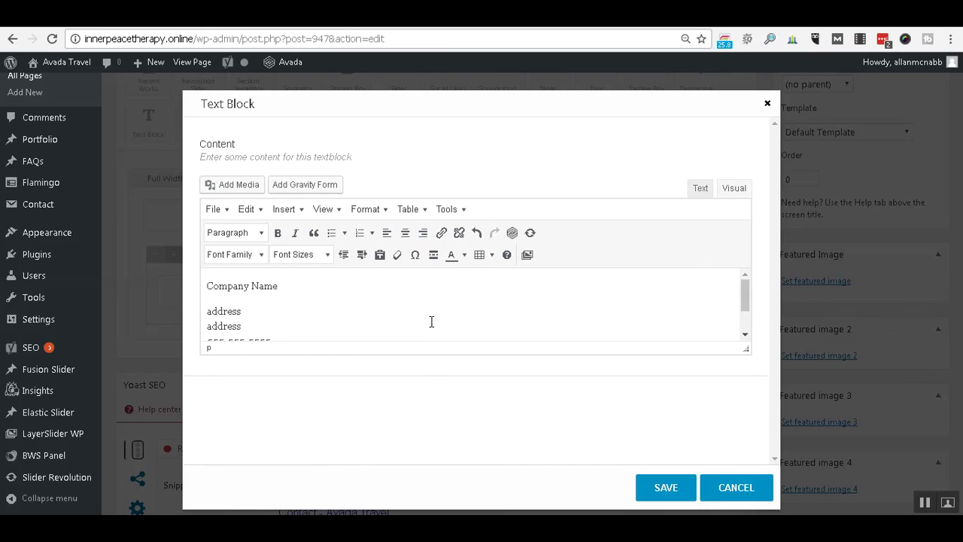
{"action": "left_click", "coordinate": [261, 234]}
{"action": "left_click", "coordinate": [271, 283]}
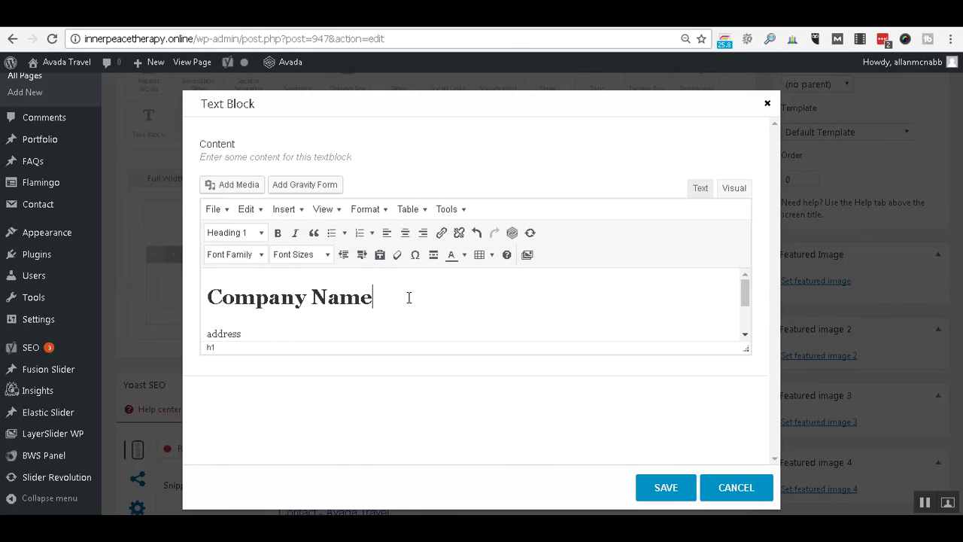
{"action": "left_click", "coordinate": [647, 489]}
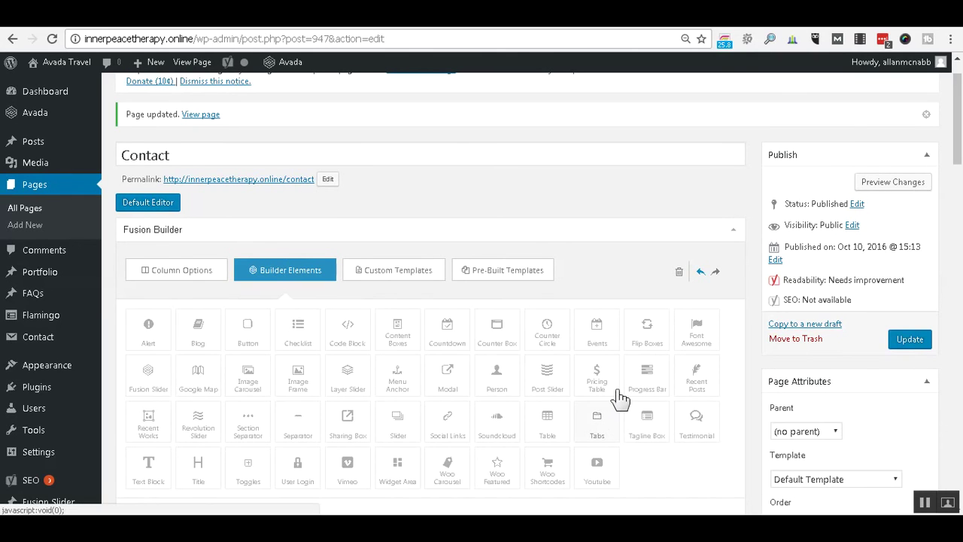
Open the Google Map element's settings and change its map height from 300 to 606px.
{"action": "scroll", "coordinate": [618, 399], "scroll_direction": "down", "scroll_amount": 1}
{"action": "scroll", "coordinate": [617, 395], "scroll_direction": "down", "scroll_amount": 4}
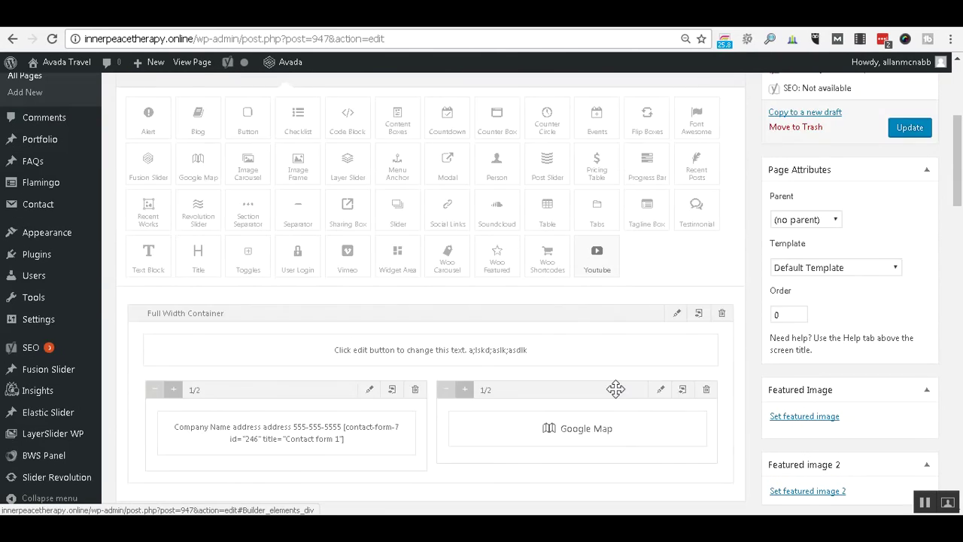
{"action": "mouse_move", "coordinate": [680, 292]}
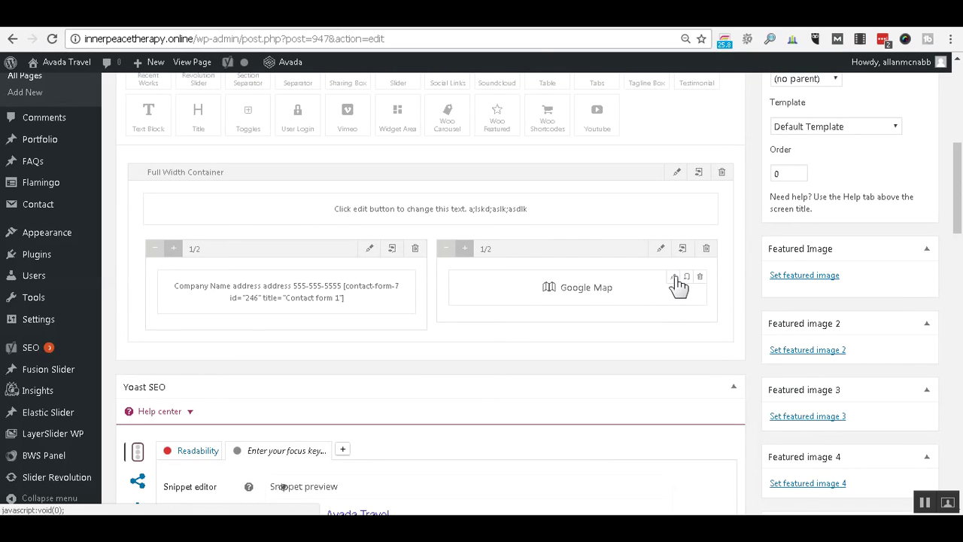
{"action": "left_click", "coordinate": [674, 278]}
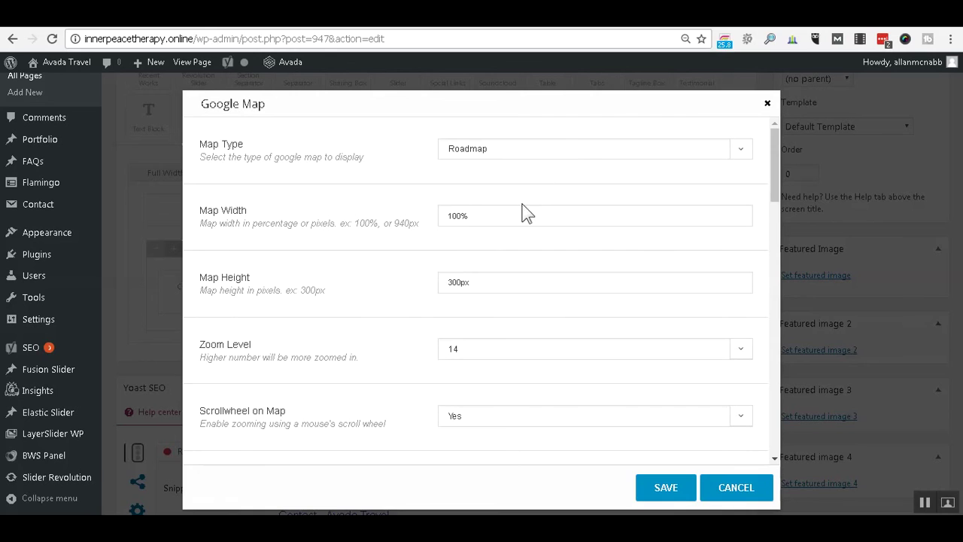
{"action": "left_click", "coordinate": [485, 286]}
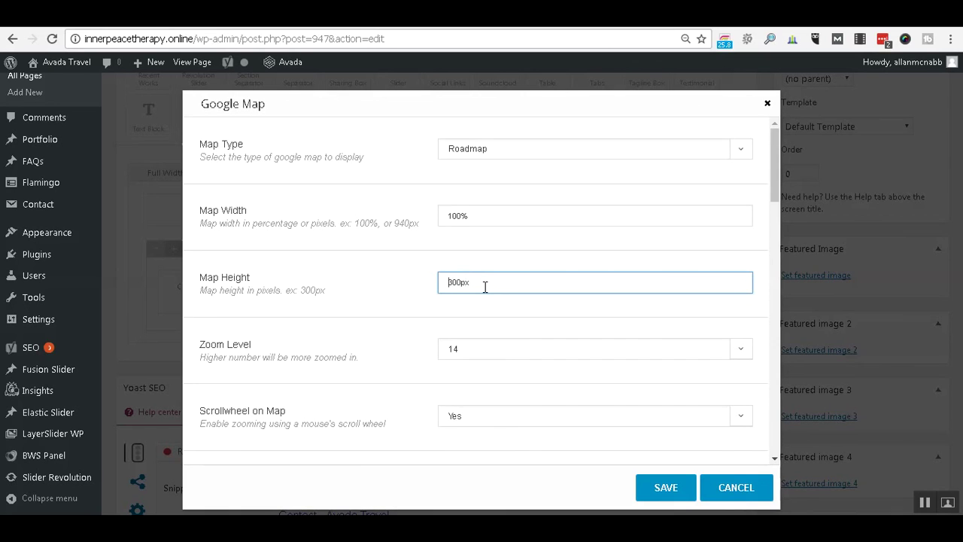
{"action": "key", "text": "Home"}
{"action": "type", "text": "606"}
{"action": "key", "text": "Delete"}
{"action": "key", "text": "Delete"}
{"action": "key", "text": "Delete"}
Set the map zoom level to 12 and the address to 'Tampa, FL', then save.
{"action": "left_click", "coordinate": [470, 350]}
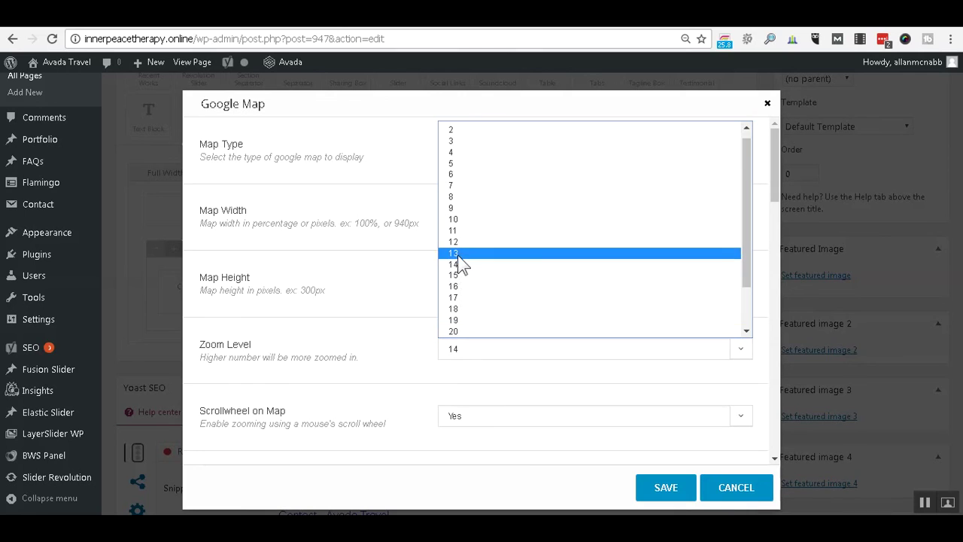
{"action": "left_click", "coordinate": [458, 249]}
{"action": "scroll", "coordinate": [405, 343], "scroll_direction": "down", "scroll_amount": 2}
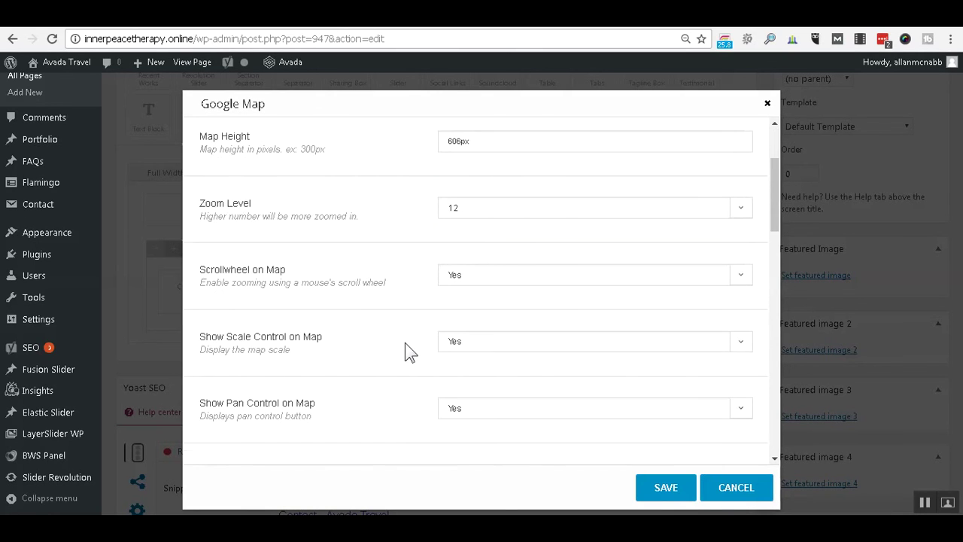
{"action": "scroll", "coordinate": [404, 342], "scroll_direction": "down", "scroll_amount": 2}
{"action": "scroll", "coordinate": [406, 342], "scroll_direction": "down", "scroll_amount": 2}
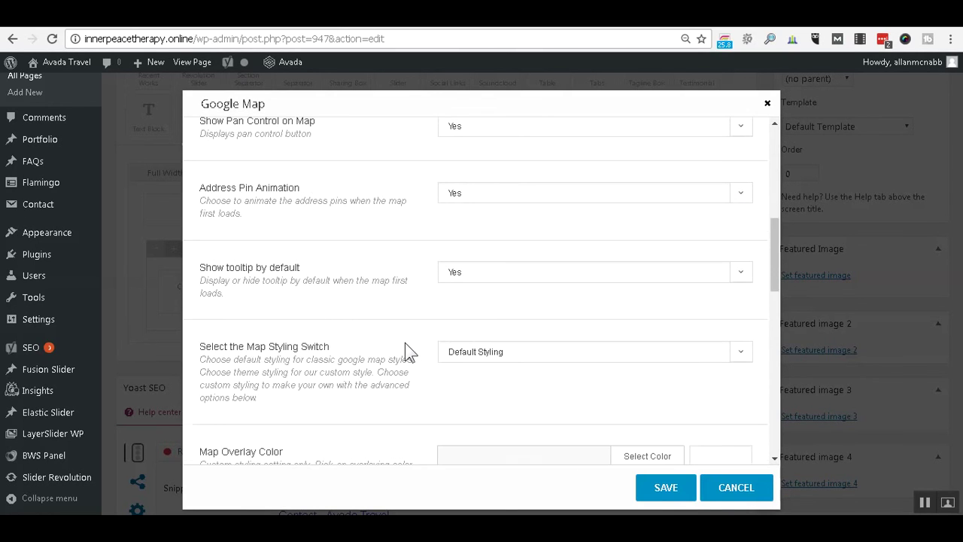
{"action": "scroll", "coordinate": [406, 342], "scroll_direction": "down", "scroll_amount": 3}
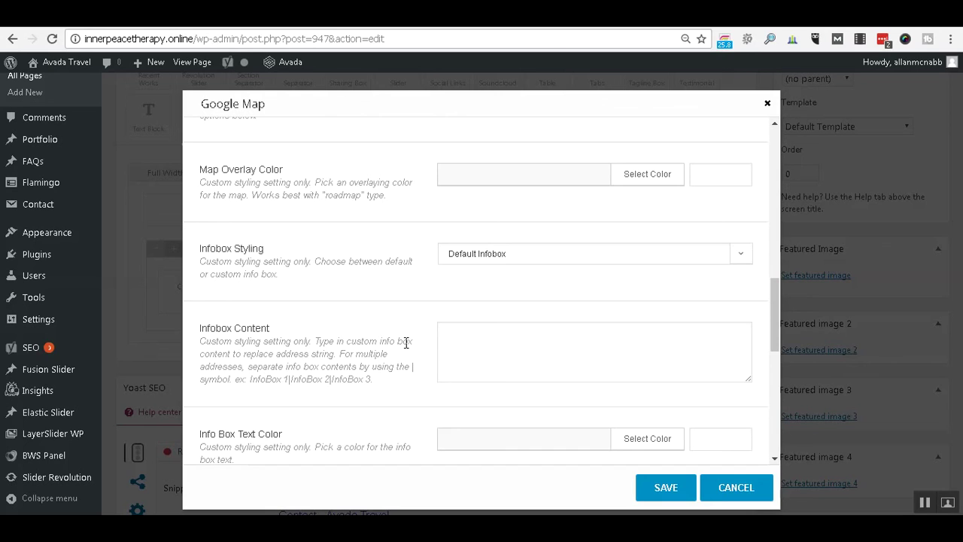
{"action": "scroll", "coordinate": [405, 342], "scroll_direction": "down", "scroll_amount": 3}
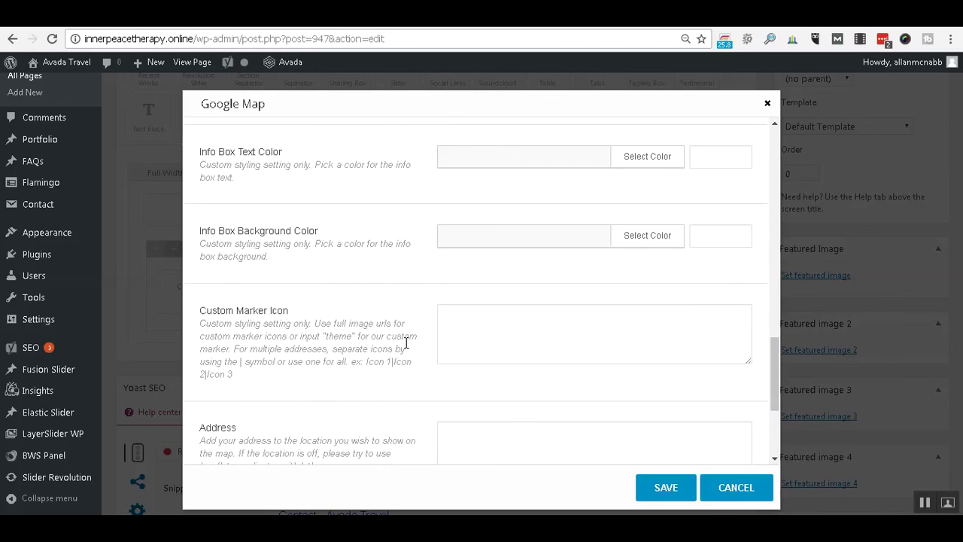
{"action": "scroll", "coordinate": [406, 342], "scroll_direction": "down", "scroll_amount": 1}
{"action": "type", "text": "Tampa, FL"}
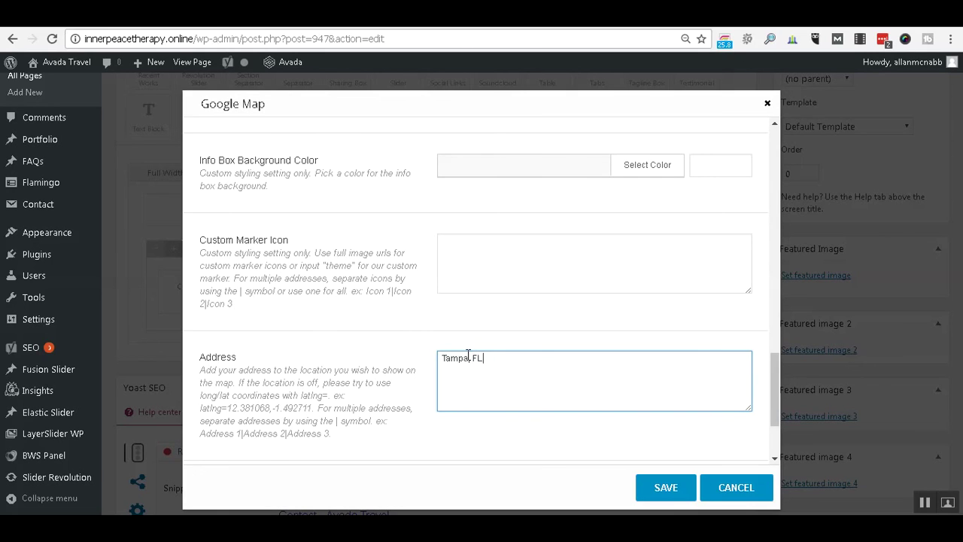
{"action": "left_click", "coordinate": [655, 489]}
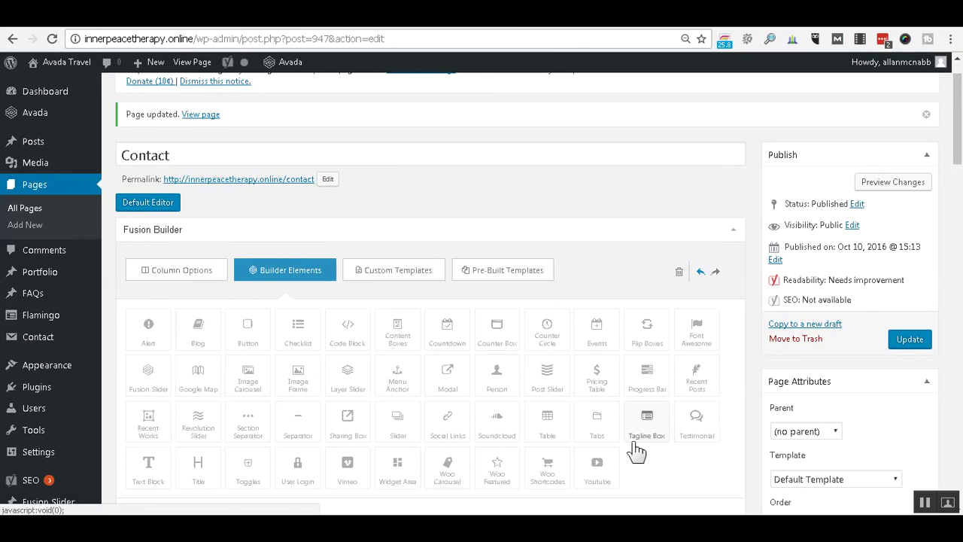
Update the Contact page so the Tampa, FL map settings go live.
{"action": "left_click", "coordinate": [901, 347]}
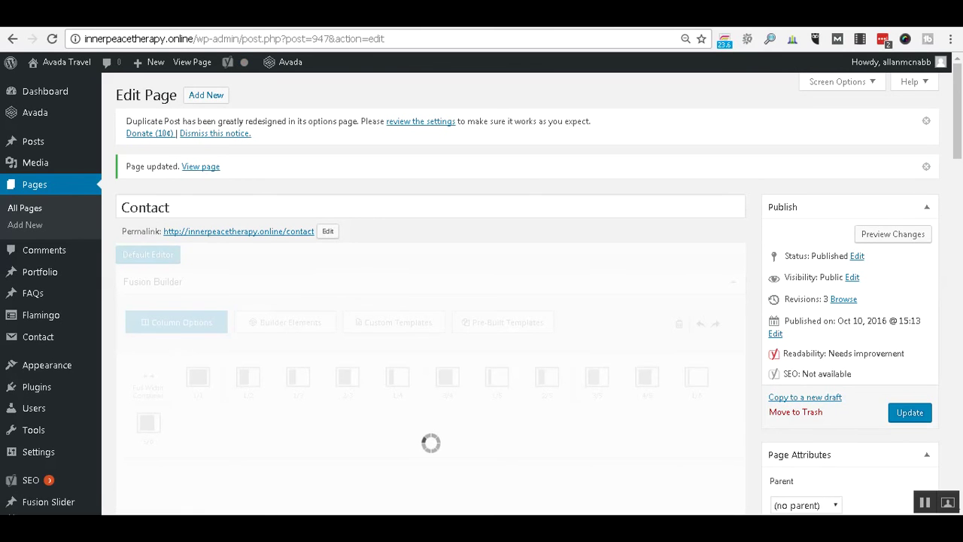
{"action": "left_click", "coordinate": [162, 17]}
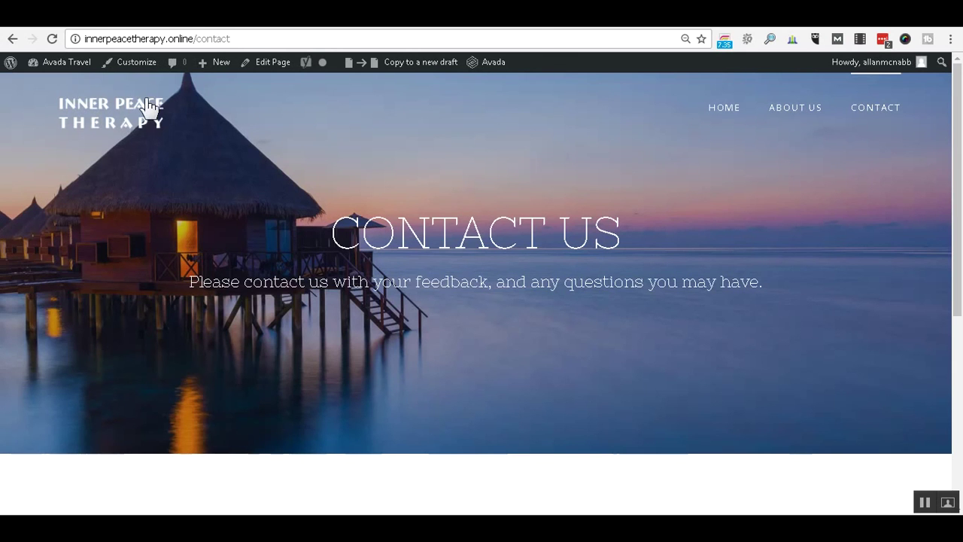
{"action": "left_click", "coordinate": [52, 39]}
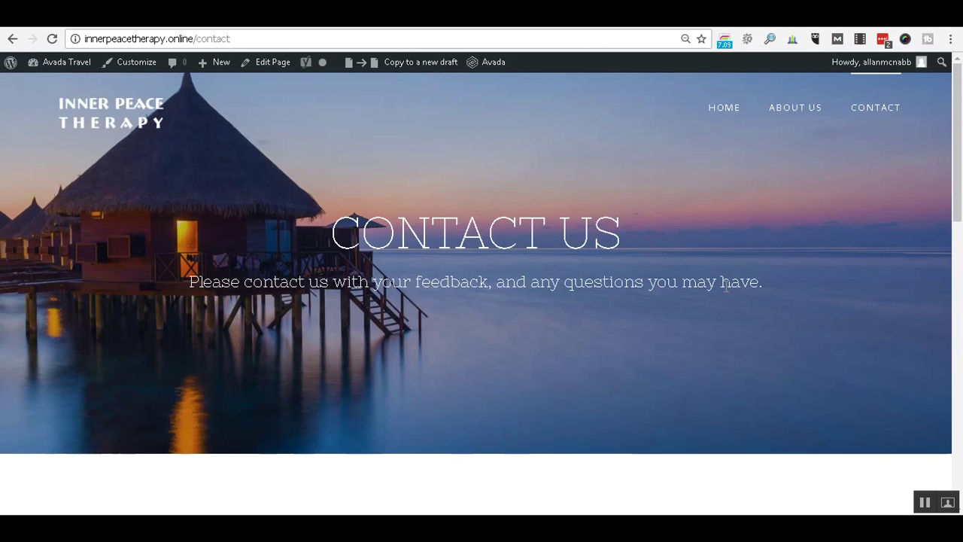
{"action": "scroll", "coordinate": [726, 283], "scroll_direction": "down", "scroll_amount": 4}
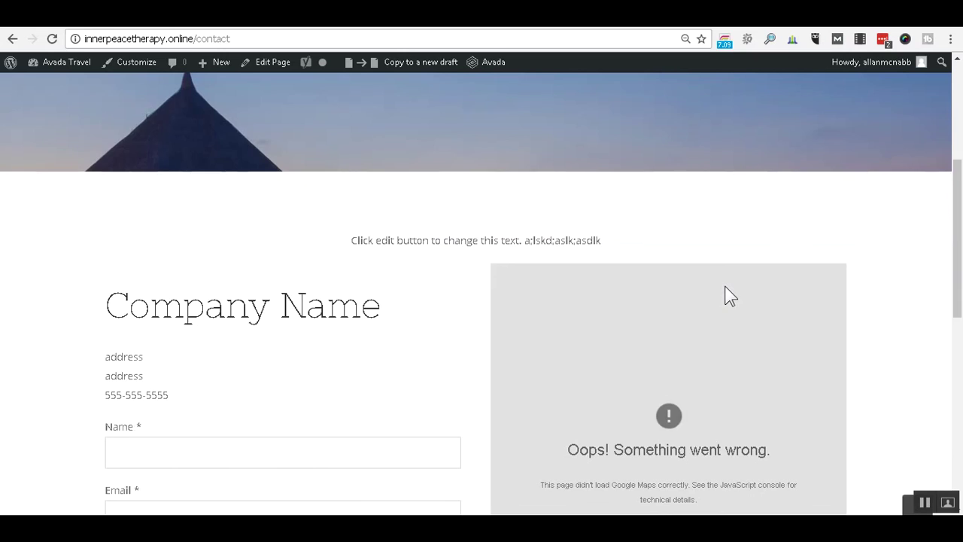
{"action": "scroll", "coordinate": [729, 295], "scroll_direction": "down", "scroll_amount": 1}
{"action": "scroll", "coordinate": [195, 316], "scroll_direction": "down", "scroll_amount": 3}
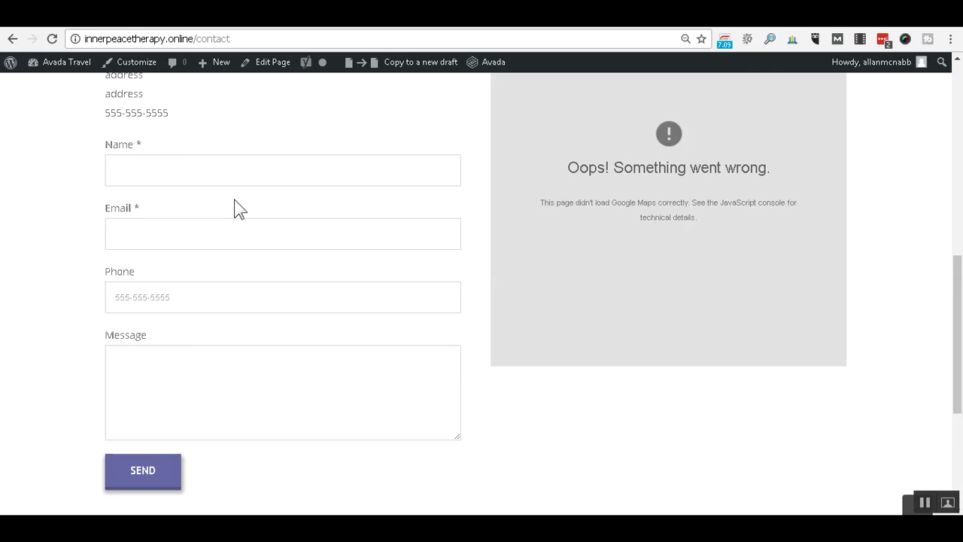
{"action": "left_click", "coordinate": [229, 172]}
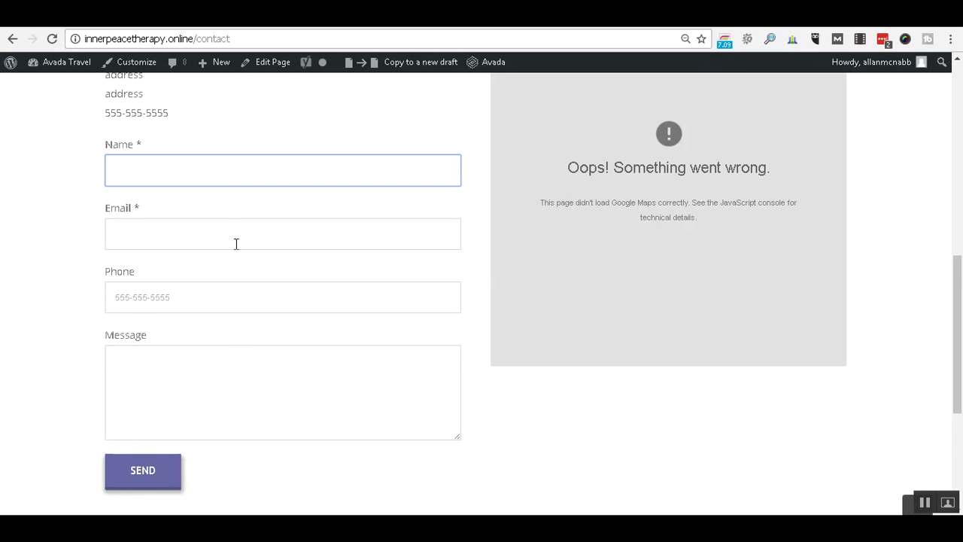
{"action": "left_click", "coordinate": [209, 24]}
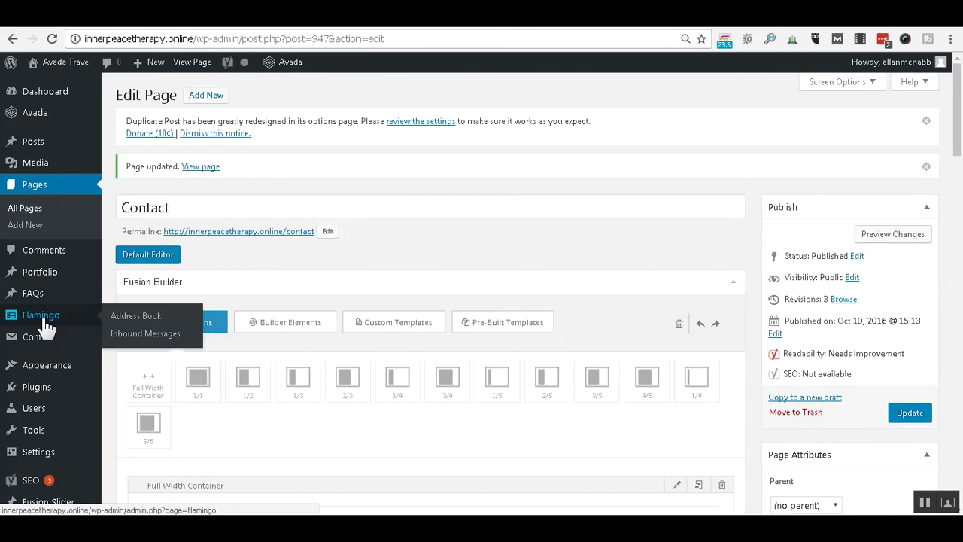
{"action": "left_click", "coordinate": [341, 20]}
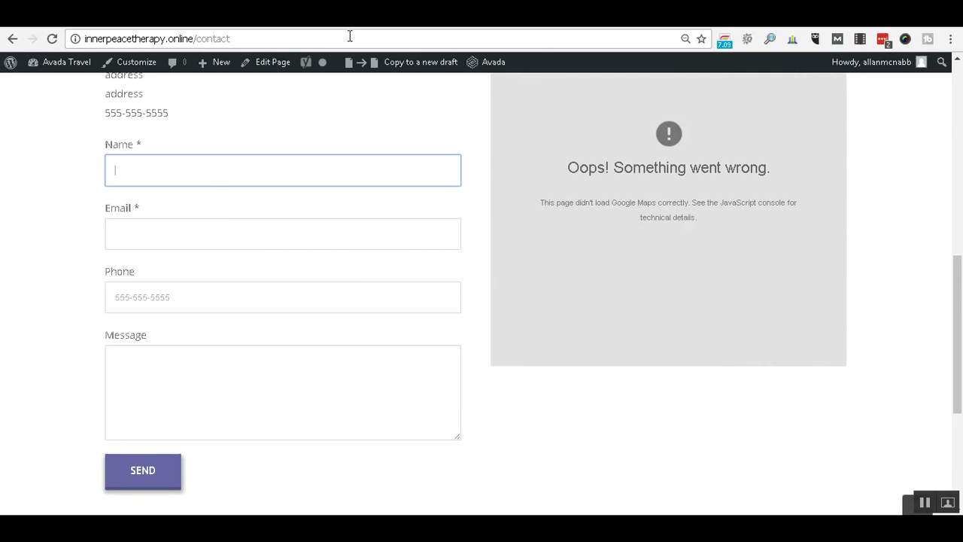
{"action": "scroll", "coordinate": [652, 203], "scroll_direction": "up", "scroll_amount": 1}
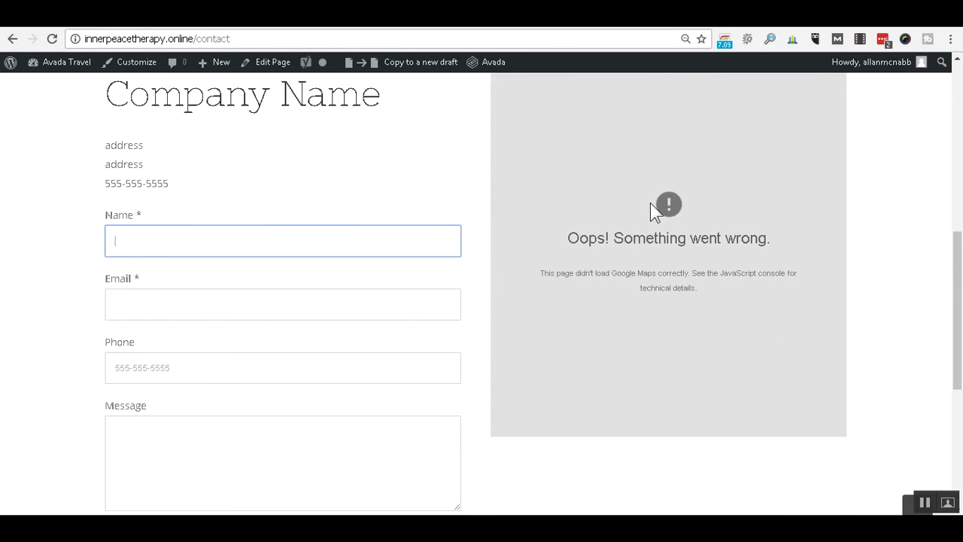
{"action": "scroll", "coordinate": [650, 203], "scroll_direction": "up", "scroll_amount": 1}
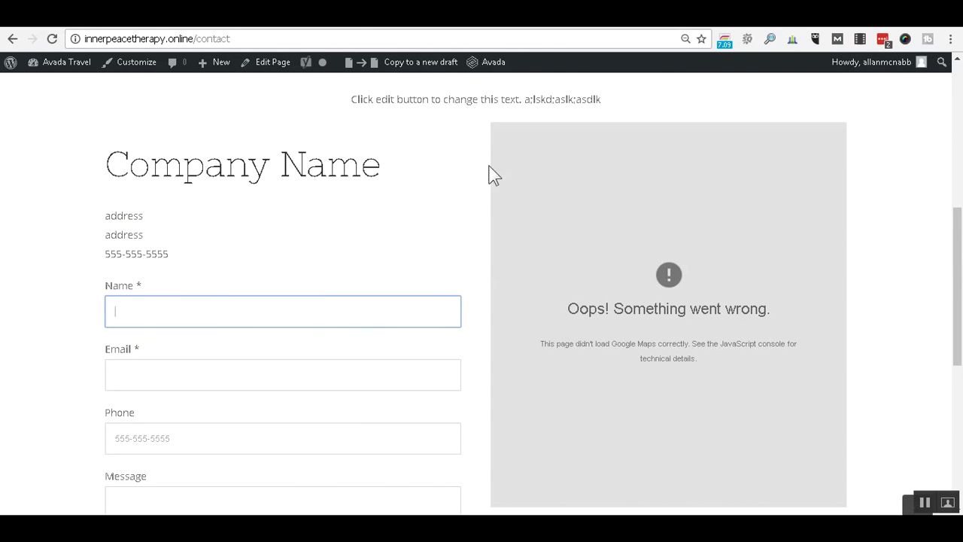
{"action": "left_click", "coordinate": [222, 20]}
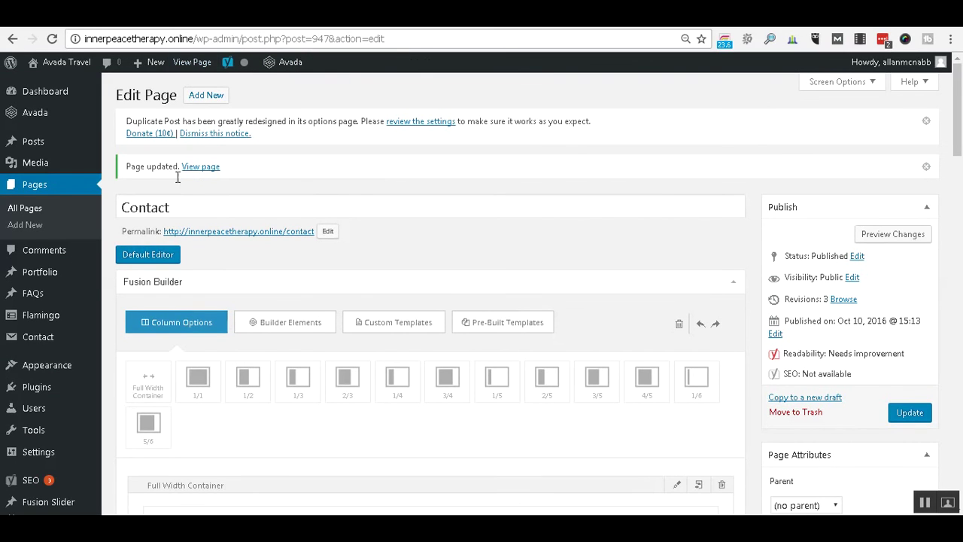
Go to Avada > Theme Options from the admin sidebar.
{"action": "mouse_move", "coordinate": [50, 120]}
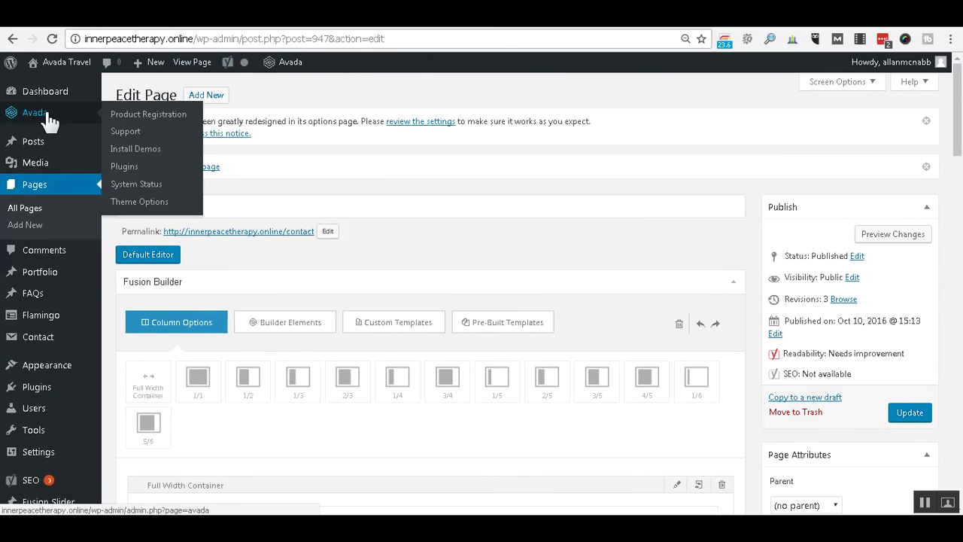
{"action": "left_click", "coordinate": [139, 202]}
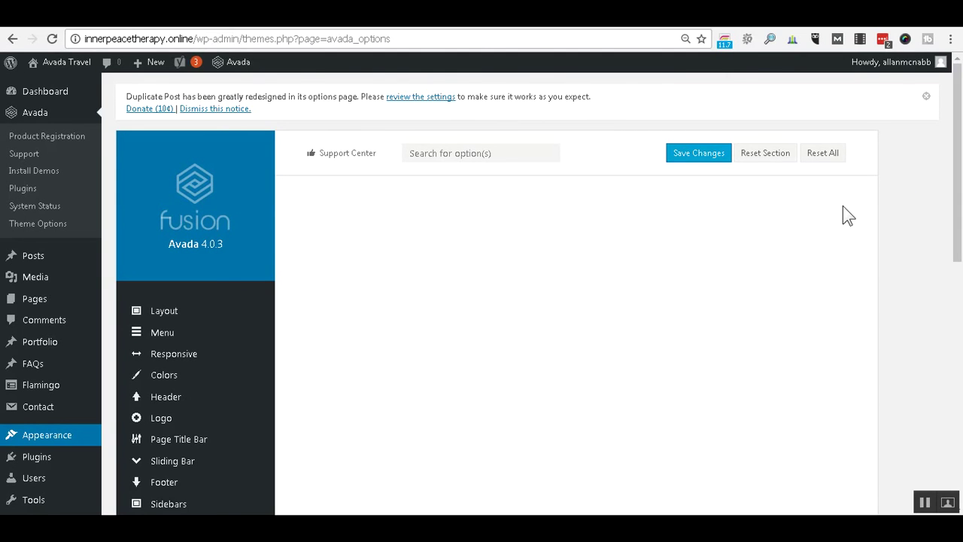
{"action": "scroll", "coordinate": [843, 215], "scroll_direction": "down", "scroll_amount": 2}
{"action": "scroll", "coordinate": [888, 210], "scroll_direction": "down", "scroll_amount": 2}
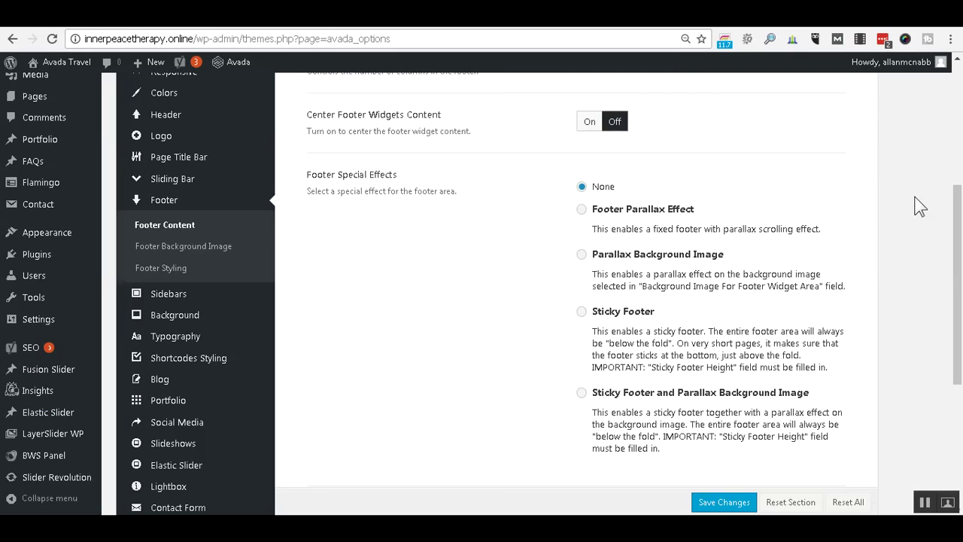
{"action": "scroll", "coordinate": [920, 207], "scroll_direction": "down", "scroll_amount": 3}
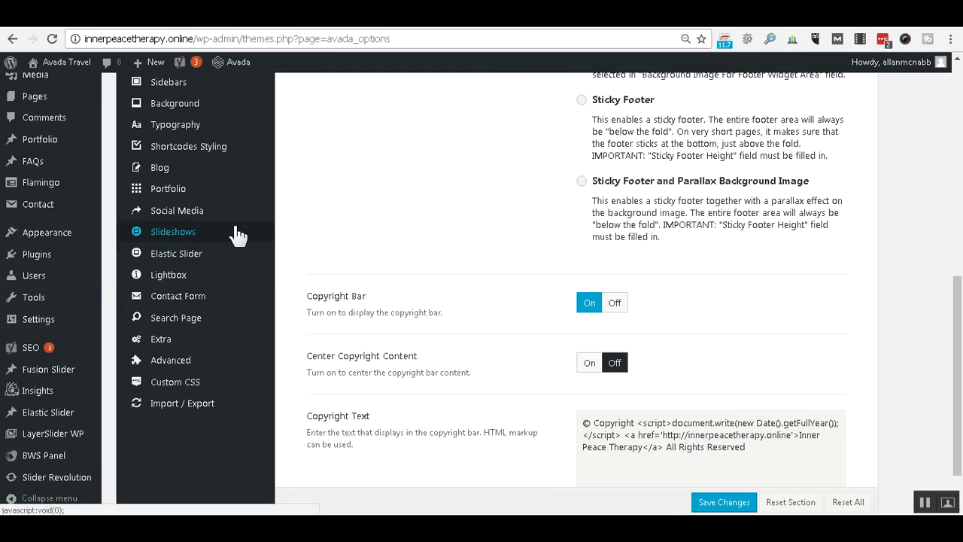
{"action": "left_click", "coordinate": [219, 155]}
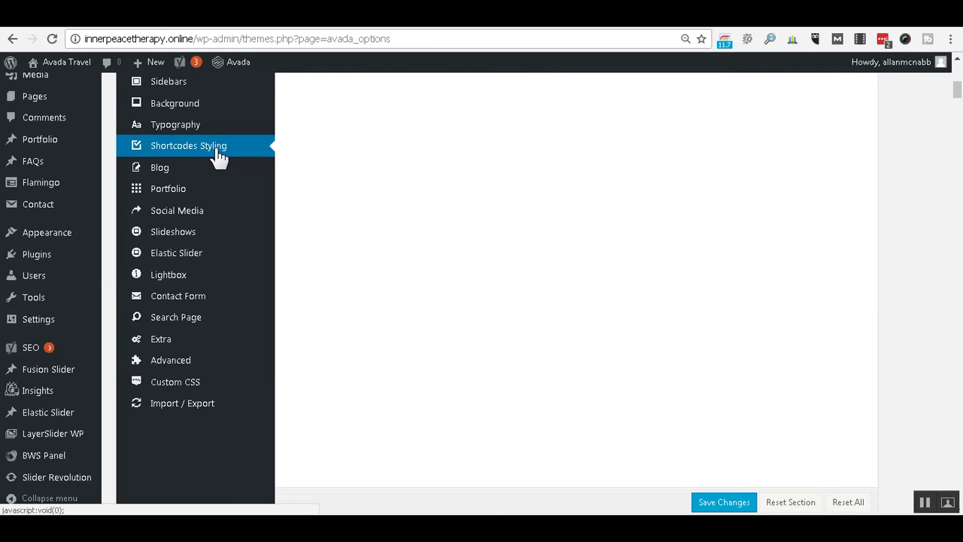
{"action": "scroll", "coordinate": [219, 158], "scroll_direction": "down", "scroll_amount": 1}
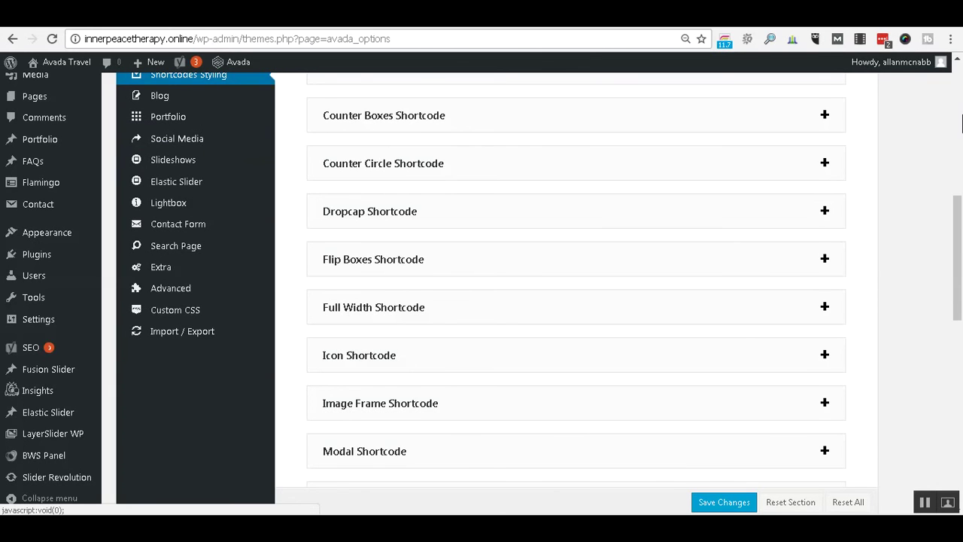
{"action": "scroll", "coordinate": [922, 148], "scroll_direction": "up", "scroll_amount": 5}
{"action": "scroll", "coordinate": [923, 148], "scroll_direction": "up", "scroll_amount": 1}
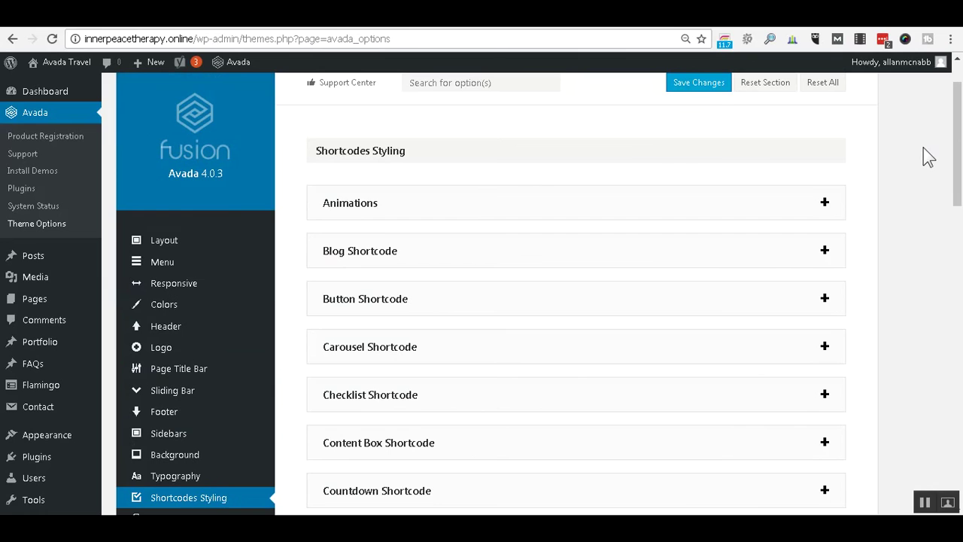
{"action": "scroll", "coordinate": [923, 157], "scroll_direction": "down", "scroll_amount": 1}
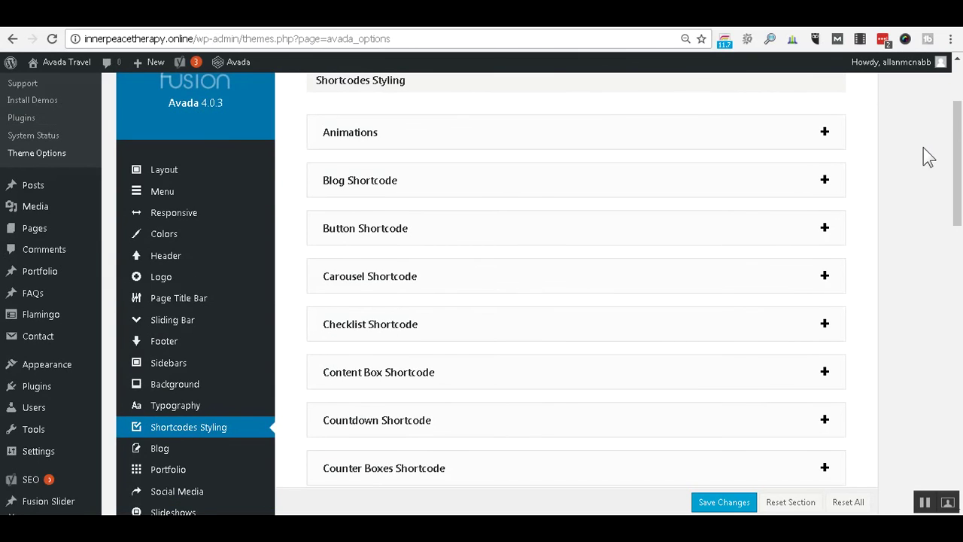
{"action": "scroll", "coordinate": [923, 147], "scroll_direction": "down", "scroll_amount": 1}
{"action": "scroll", "coordinate": [923, 147], "scroll_direction": "down", "scroll_amount": 2}
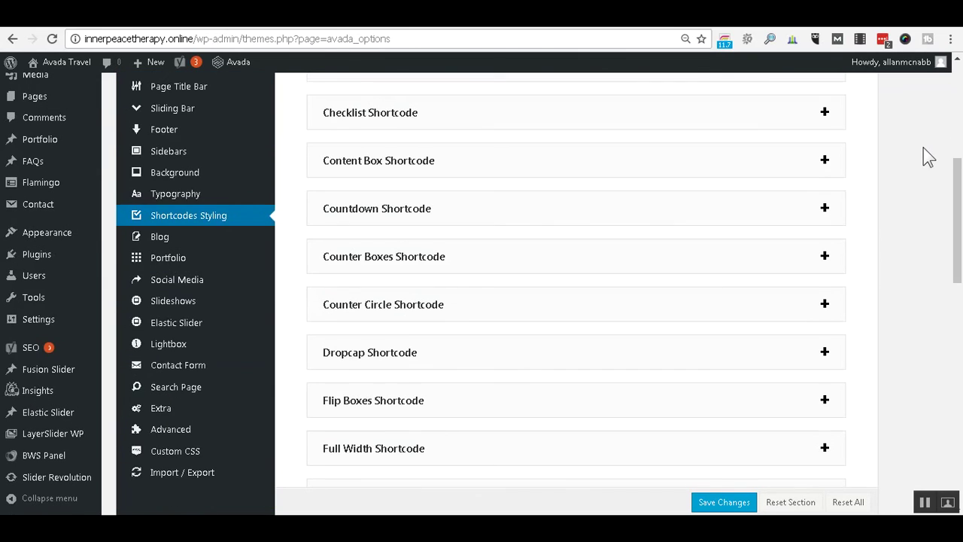
{"action": "scroll", "coordinate": [927, 156], "scroll_direction": "down", "scroll_amount": 1}
{"action": "scroll", "coordinate": [928, 157], "scroll_direction": "down", "scroll_amount": 1}
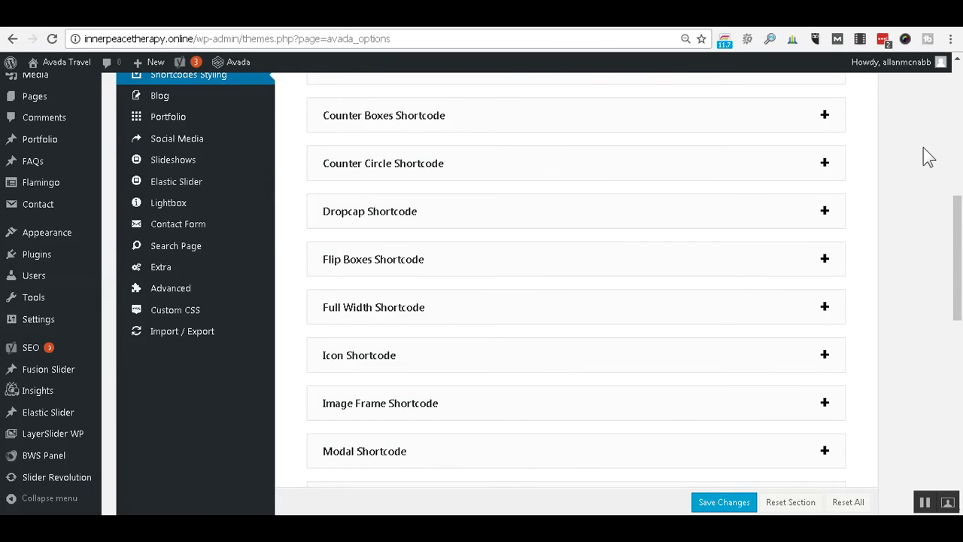
{"action": "scroll", "coordinate": [928, 157], "scroll_direction": "down", "scroll_amount": 3}
{"action": "scroll", "coordinate": [928, 156], "scroll_direction": "down", "scroll_amount": 3}
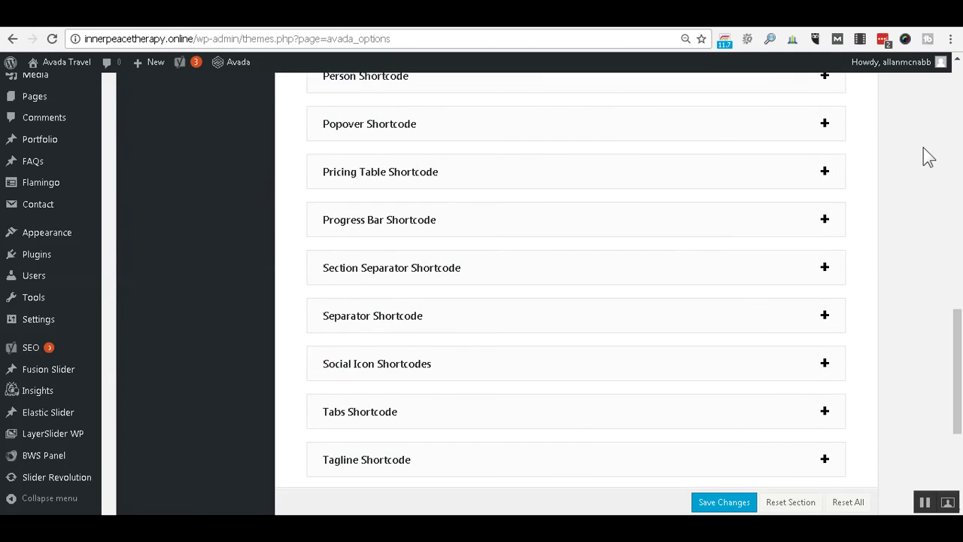
{"action": "scroll", "coordinate": [928, 157], "scroll_direction": "down", "scroll_amount": 4}
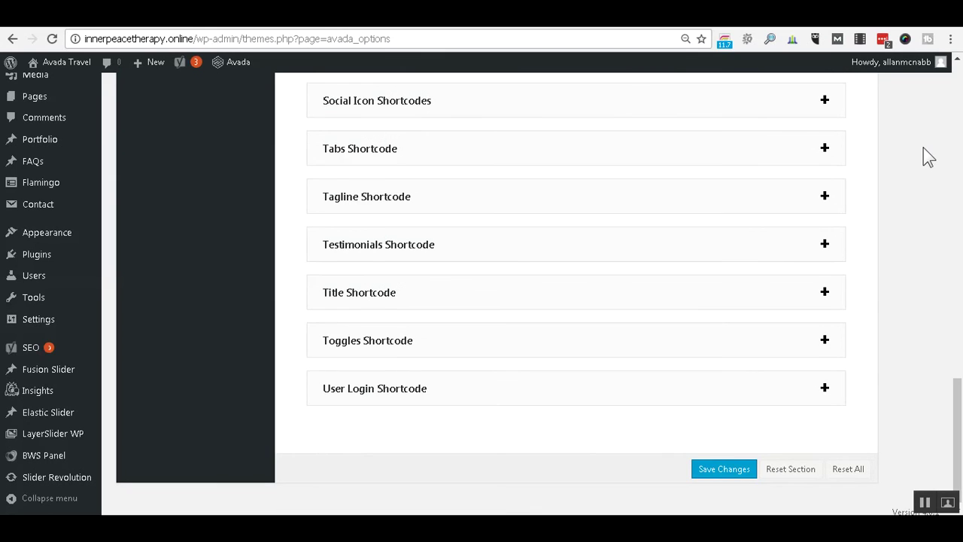
{"action": "scroll", "coordinate": [926, 156], "scroll_direction": "up", "scroll_amount": 7}
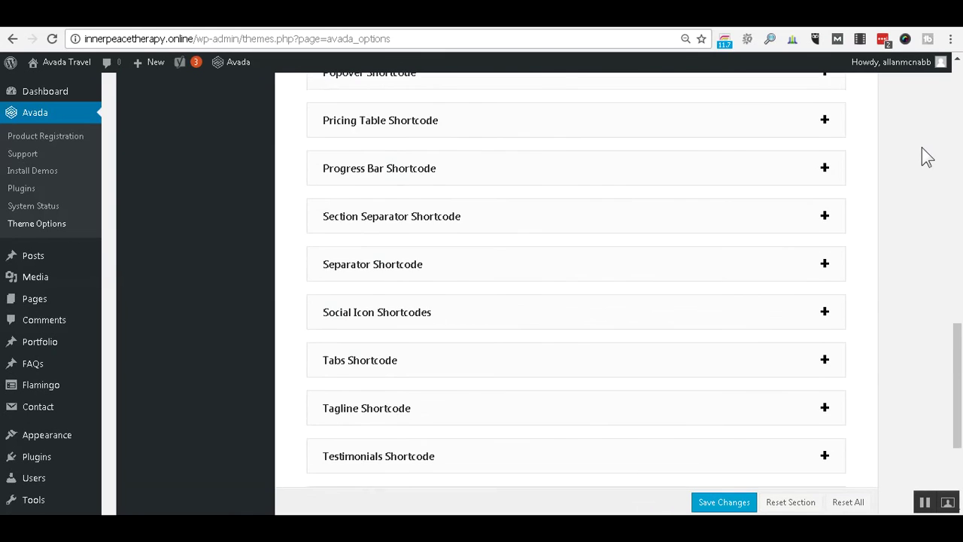
{"action": "scroll", "coordinate": [927, 157], "scroll_direction": "up", "scroll_amount": 5}
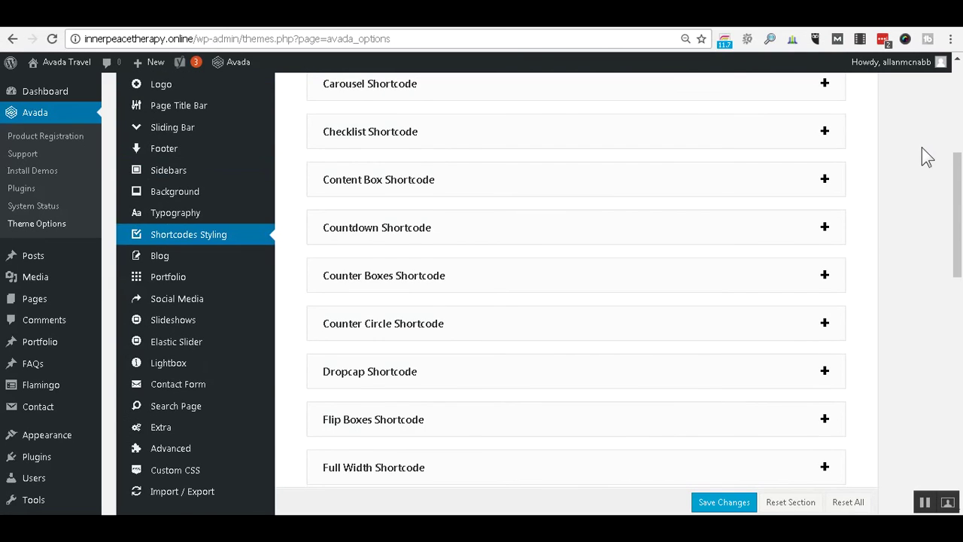
{"action": "scroll", "coordinate": [926, 156], "scroll_direction": "up", "scroll_amount": 3}
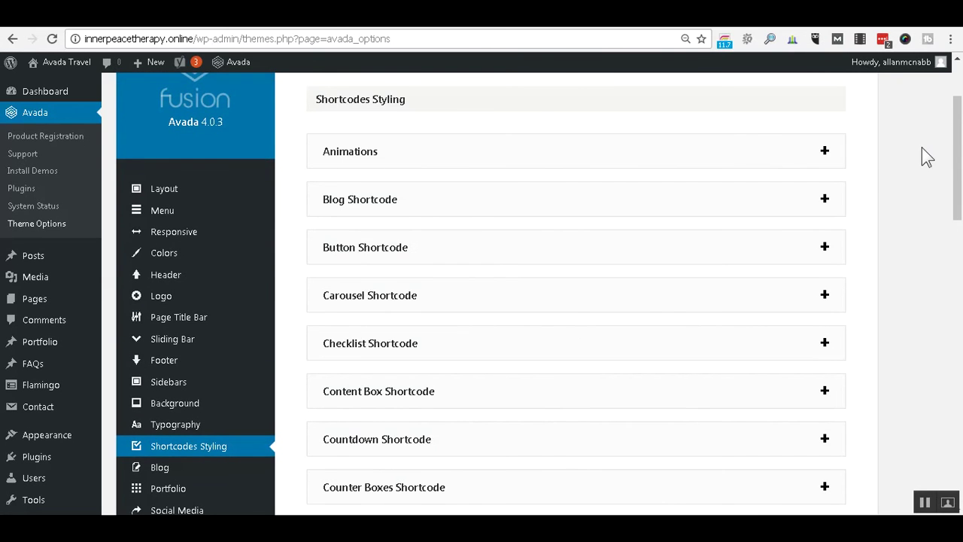
{"action": "scroll", "coordinate": [922, 155], "scroll_direction": "up", "scroll_amount": 1}
{"action": "scroll", "coordinate": [951, 295], "scroll_direction": "down", "scroll_amount": 3}
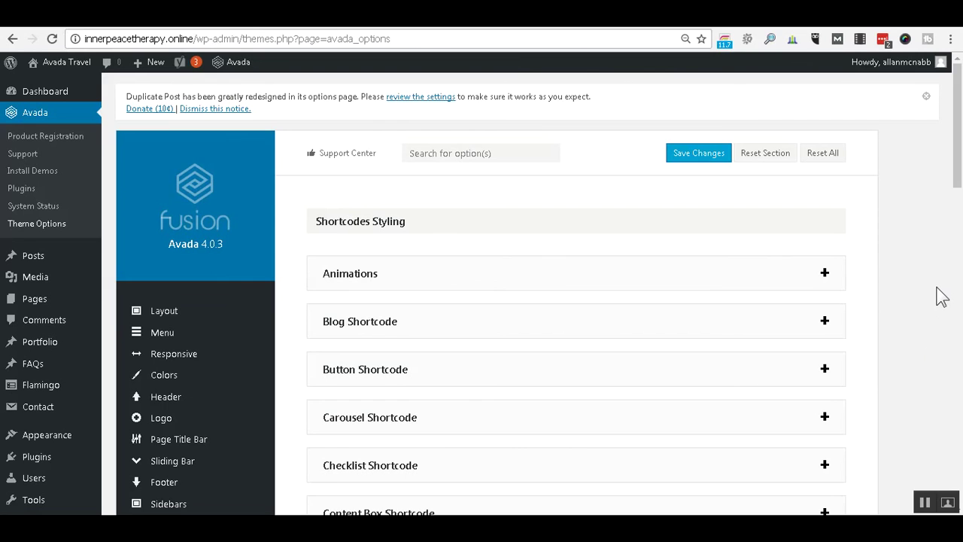
{"action": "left_click_drag", "start_coordinate": [959, 182], "coordinate": [944, 279]}
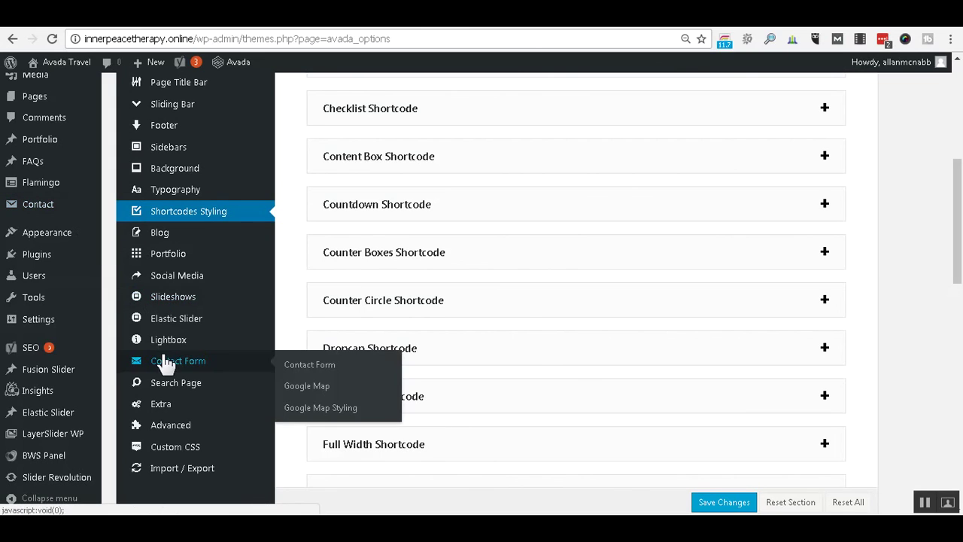
Show the Contact Form > Google Map section of the Avada theme options.
{"action": "mouse_move", "coordinate": [199, 366]}
{"action": "left_click", "coordinate": [306, 387]}
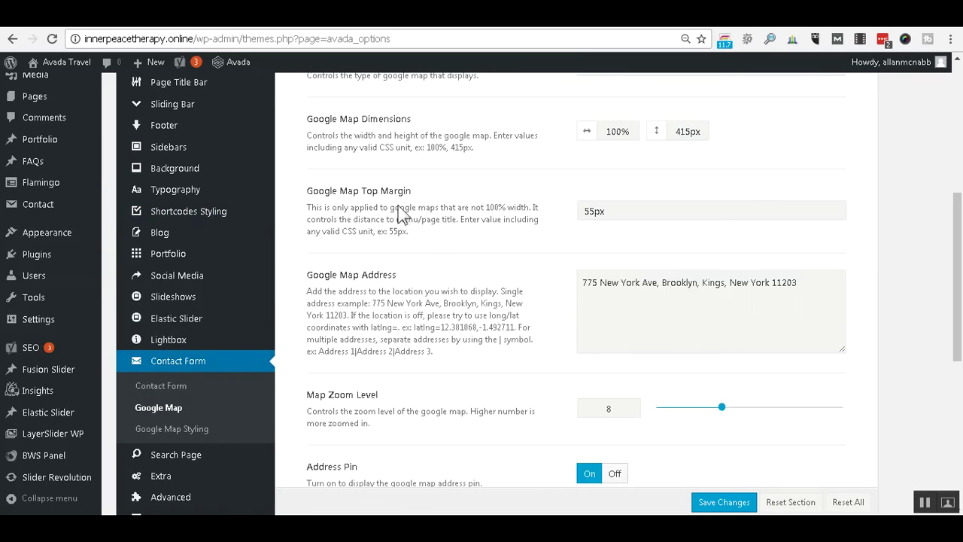
{"action": "scroll", "coordinate": [413, 197], "scroll_direction": "up", "scroll_amount": 5}
{"action": "scroll", "coordinate": [446, 181], "scroll_direction": "down", "scroll_amount": 3}
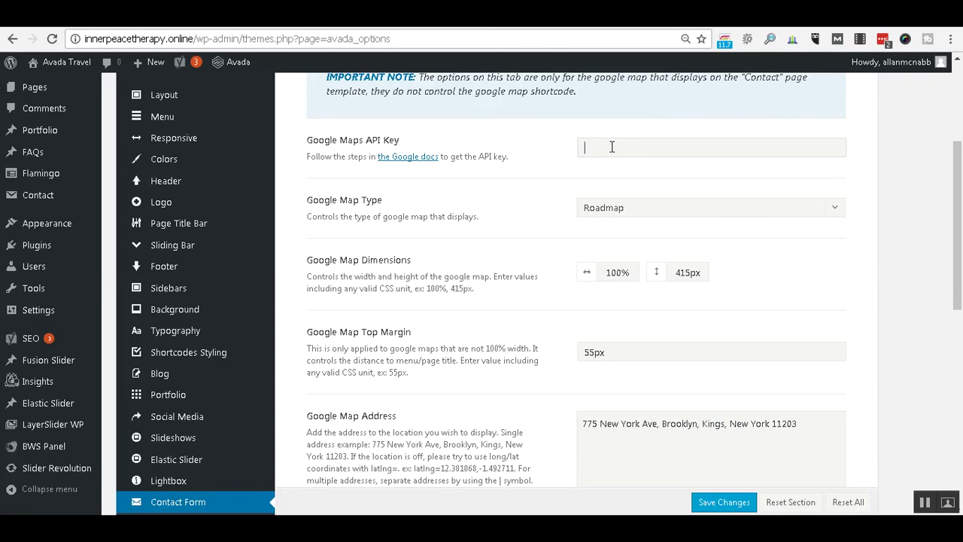
Open 'the Google docs' API key link in a new tab and switch to it.
{"action": "right_click", "coordinate": [402, 157]}
{"action": "left_click", "coordinate": [421, 170]}
{"action": "key", "text": "ctrl+Tab"}
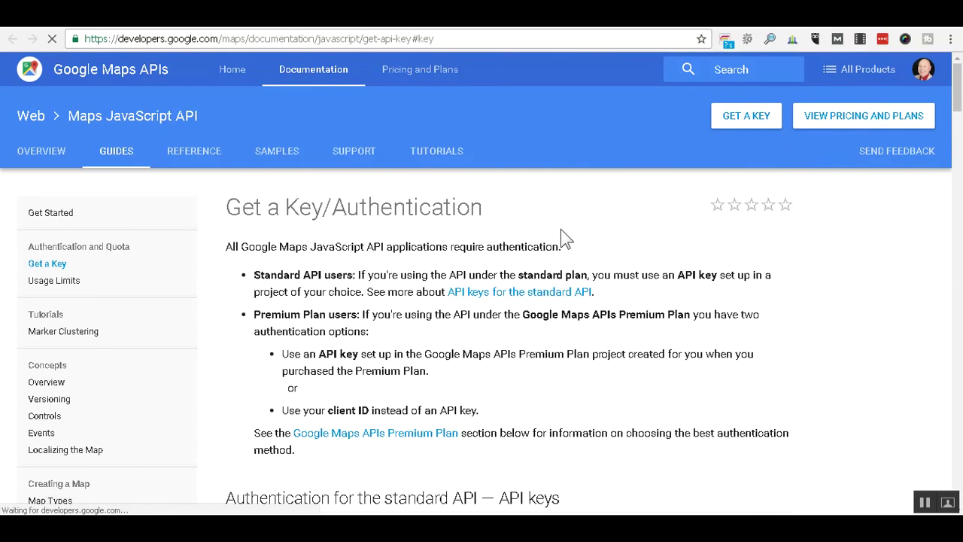
{"action": "scroll", "coordinate": [562, 234], "scroll_direction": "down", "scroll_amount": 5}
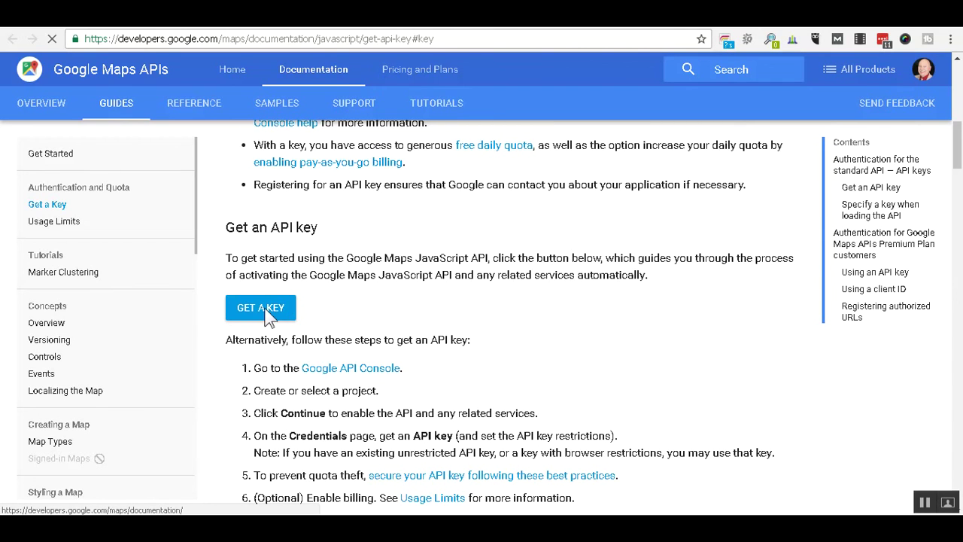
Start the Get a Key flow for the Maps JavaScript API, viewing projects without choosing one.
{"action": "scroll", "coordinate": [269, 316], "scroll_direction": "down", "scroll_amount": 1}
{"action": "left_click", "coordinate": [274, 244]}
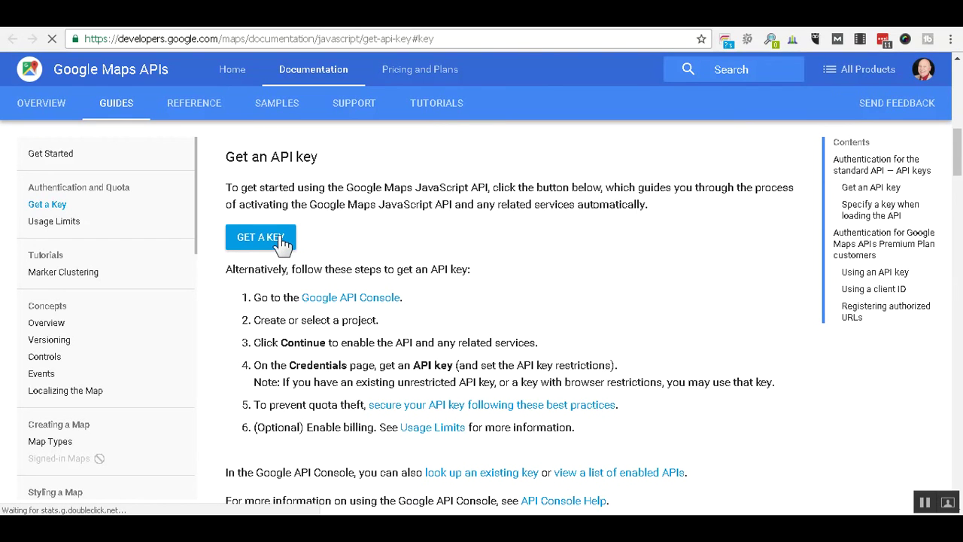
{"action": "left_click", "coordinate": [285, 239]}
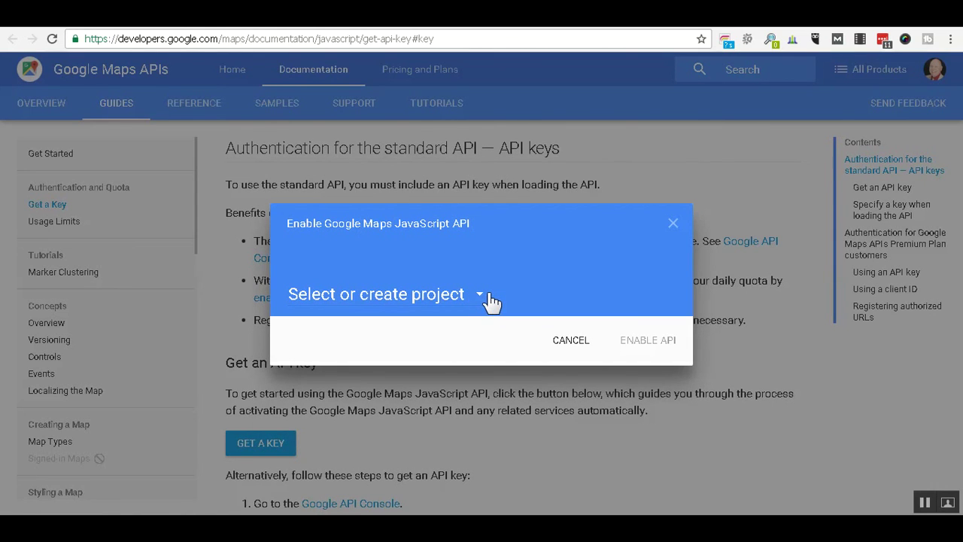
{"action": "left_click", "coordinate": [485, 295]}
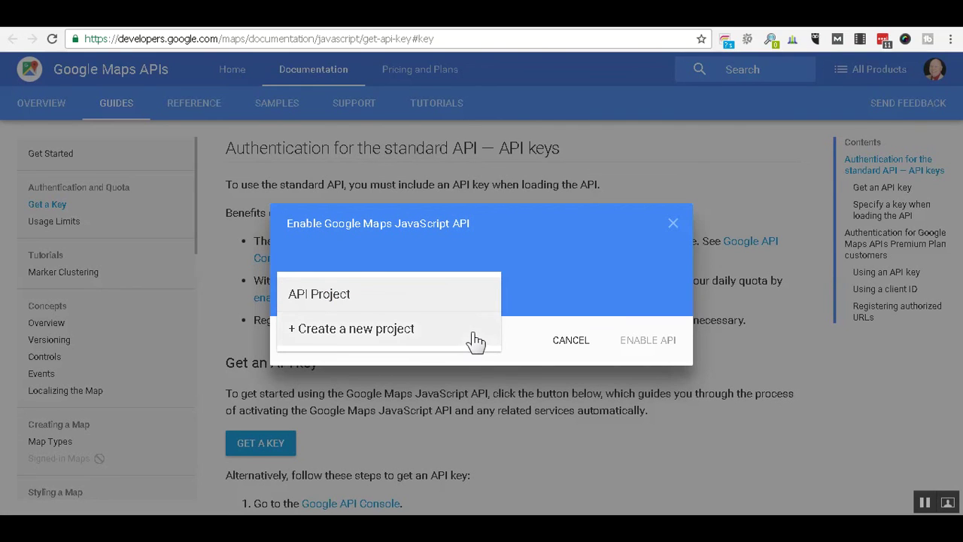
{"action": "left_click", "coordinate": [676, 226]}
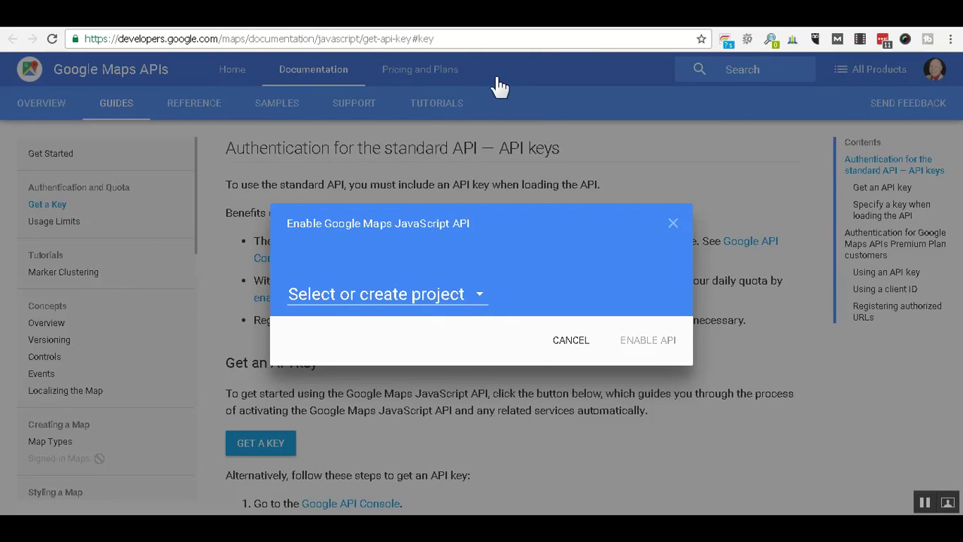
Check the empty Google Maps API Key field in Avada, then view Avada's API key guide.
{"action": "left_click", "coordinate": [229, 18]}
{"action": "left_click", "coordinate": [644, 144]}
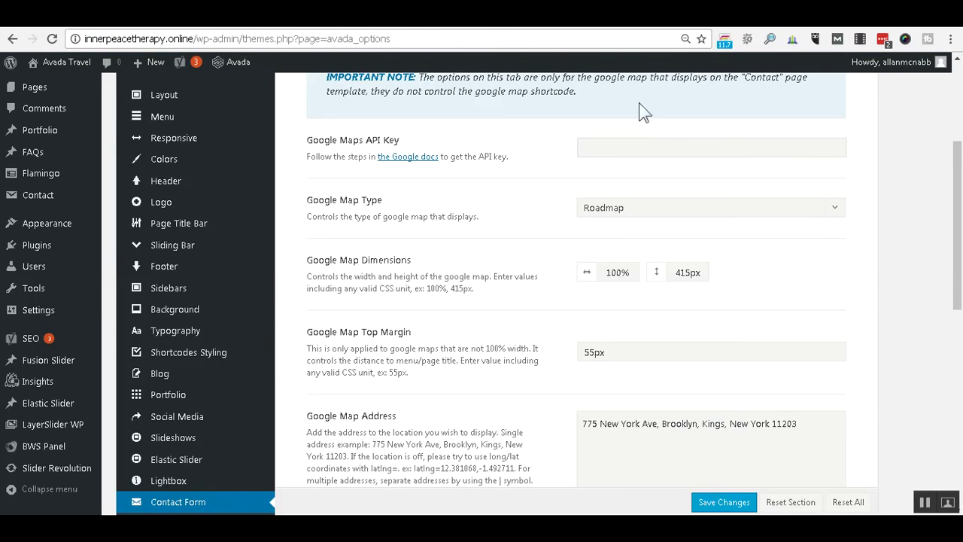
{"action": "left_click", "coordinate": [361, 18]}
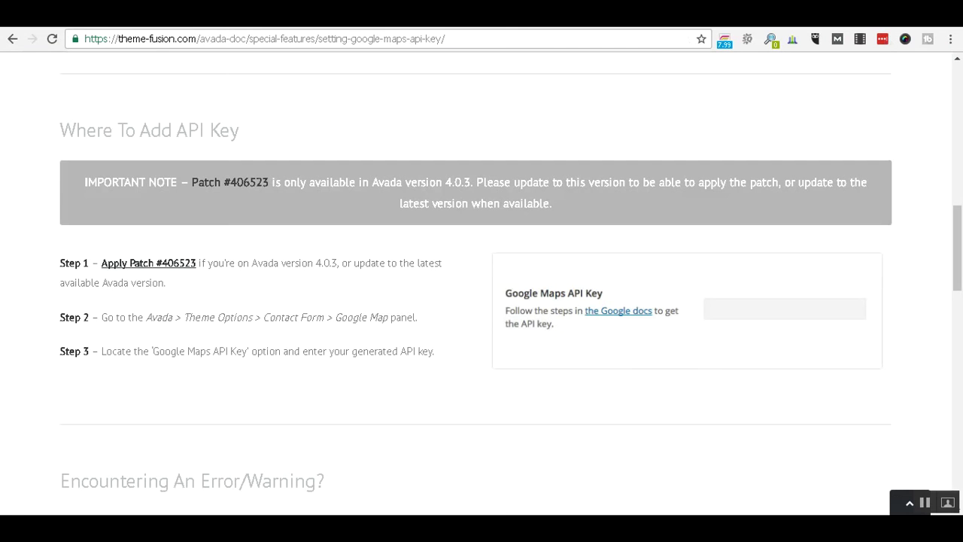
Browse the imagebuildingdesign.com contact page's map and form, then scroll back to the top.
{"action": "left_click", "coordinate": [577, 20]}
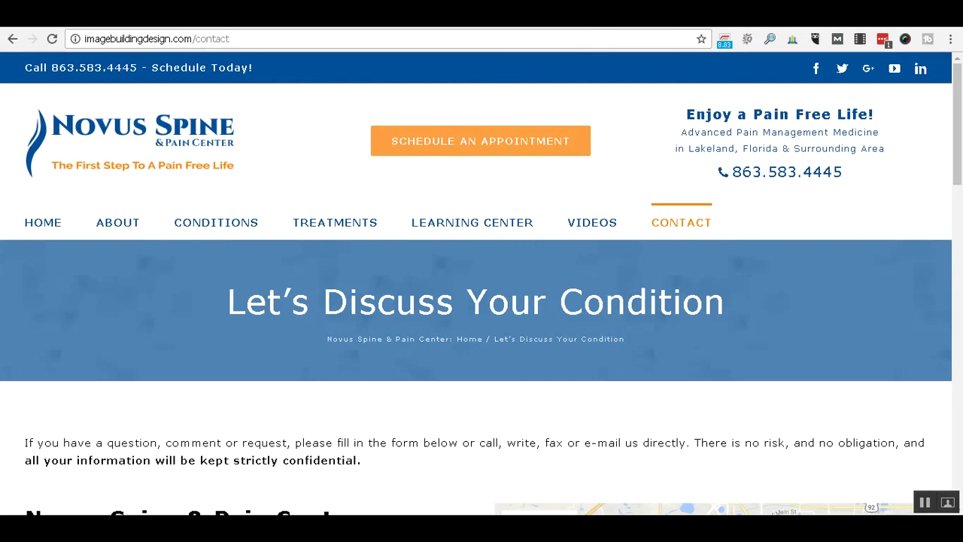
{"action": "scroll", "coordinate": [883, 254], "scroll_direction": "down", "scroll_amount": 2}
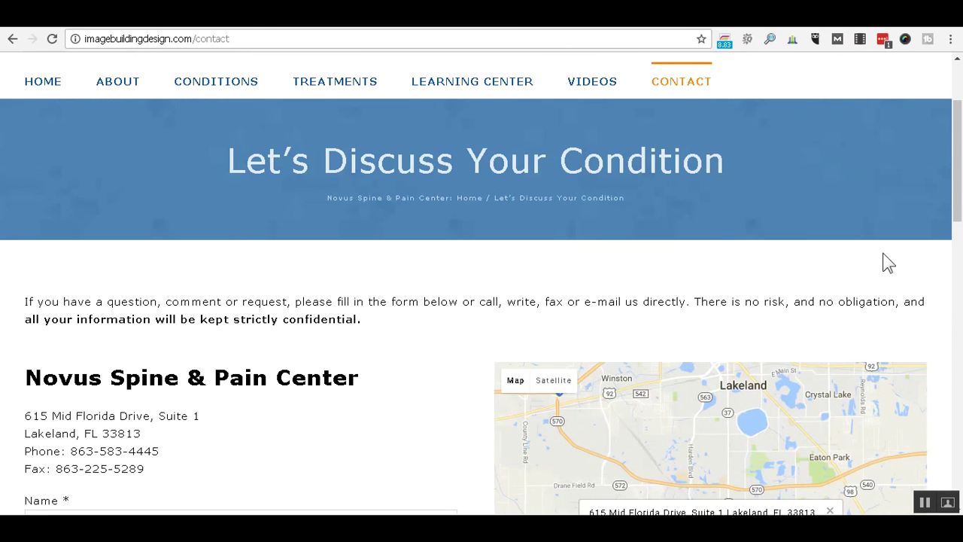
{"action": "scroll", "coordinate": [889, 255], "scroll_direction": "up", "scroll_amount": 2}
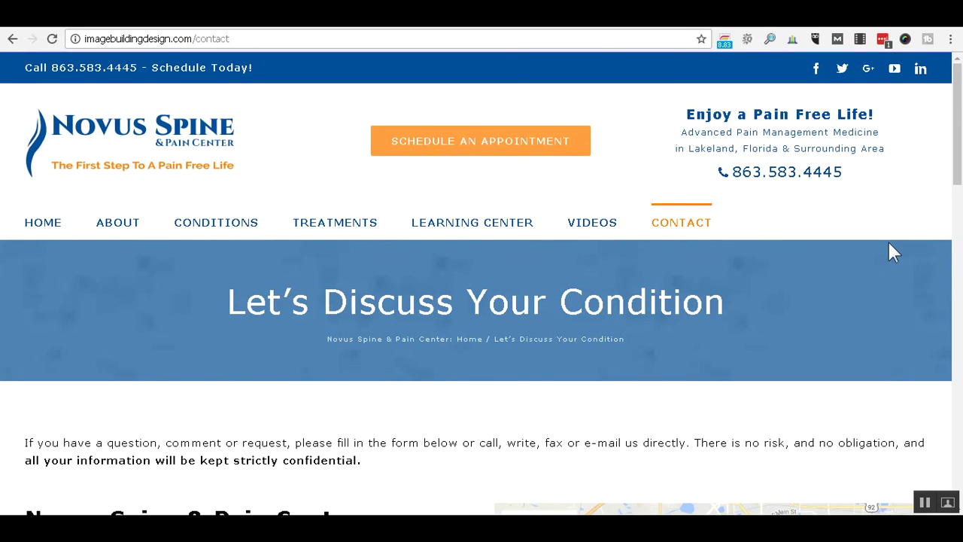
{"action": "scroll", "coordinate": [890, 252], "scroll_direction": "down", "scroll_amount": 3}
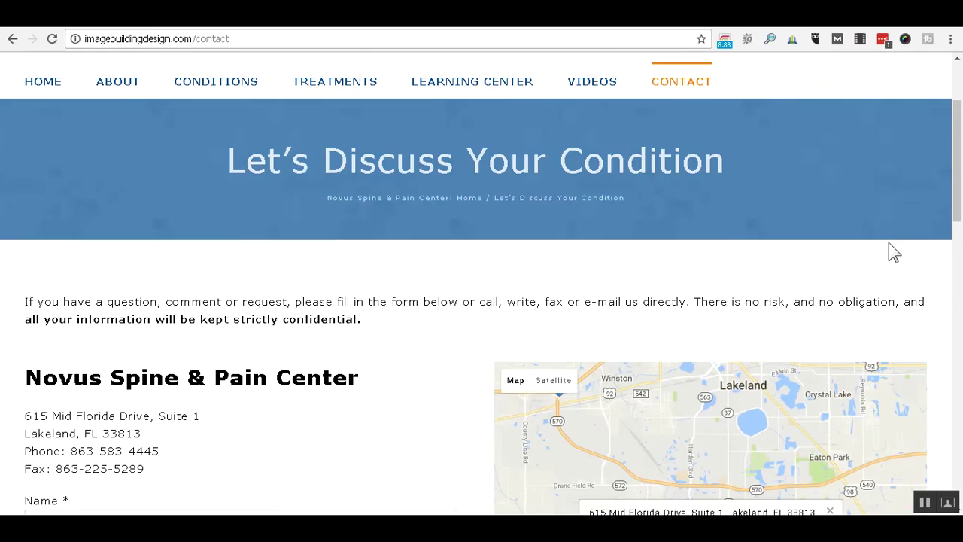
{"action": "scroll", "coordinate": [889, 252], "scroll_direction": "down", "scroll_amount": 5}
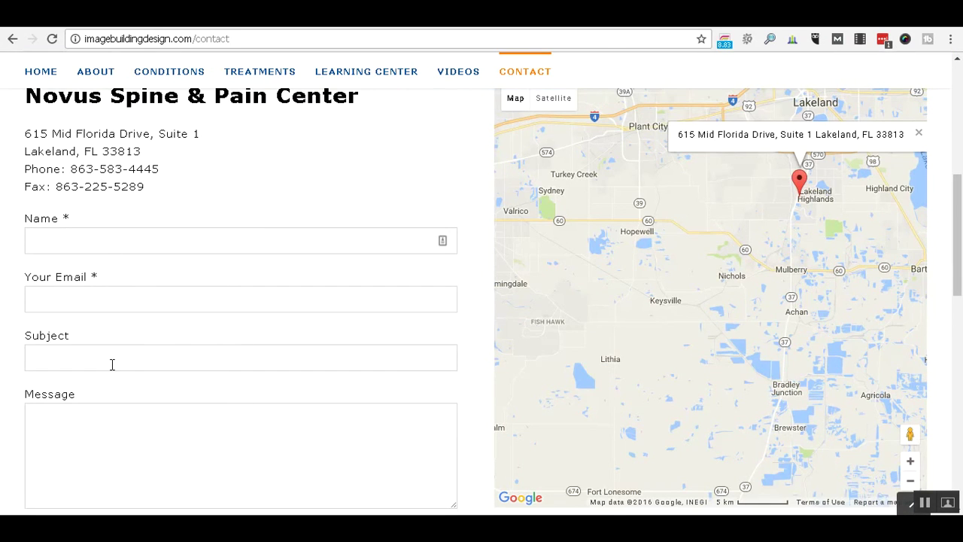
{"action": "scroll", "coordinate": [343, 377], "scroll_direction": "up", "scroll_amount": 1}
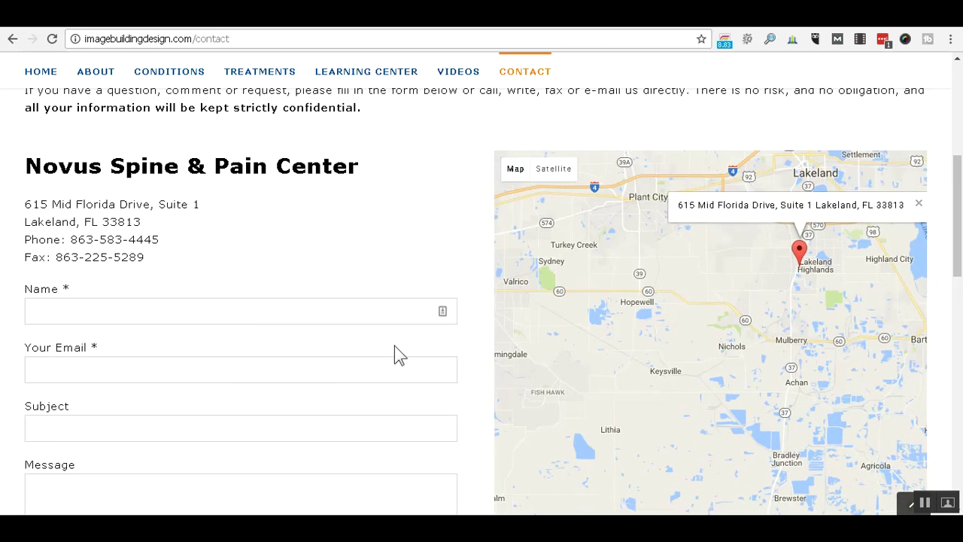
{"action": "scroll", "coordinate": [397, 343], "scroll_direction": "down", "scroll_amount": 2}
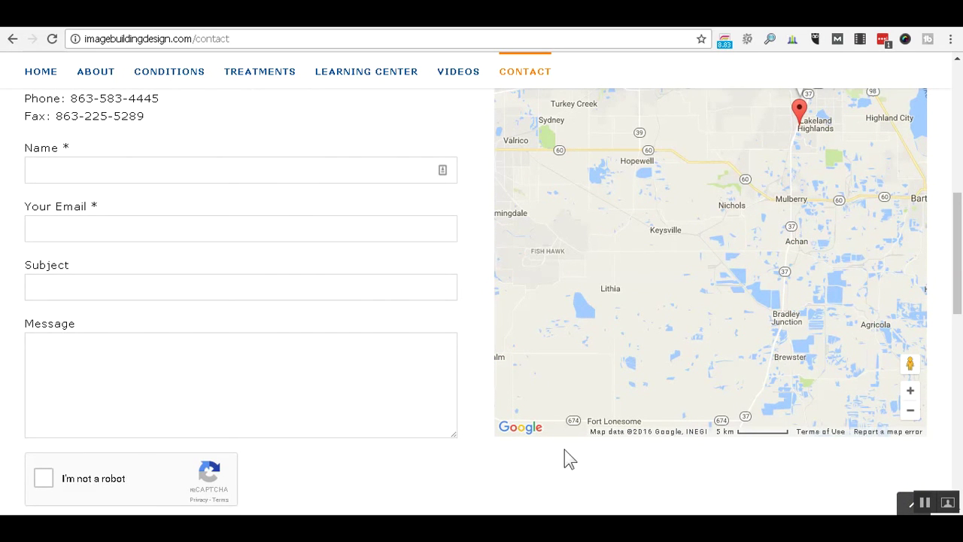
{"action": "scroll", "coordinate": [596, 452], "scroll_direction": "down", "scroll_amount": 2}
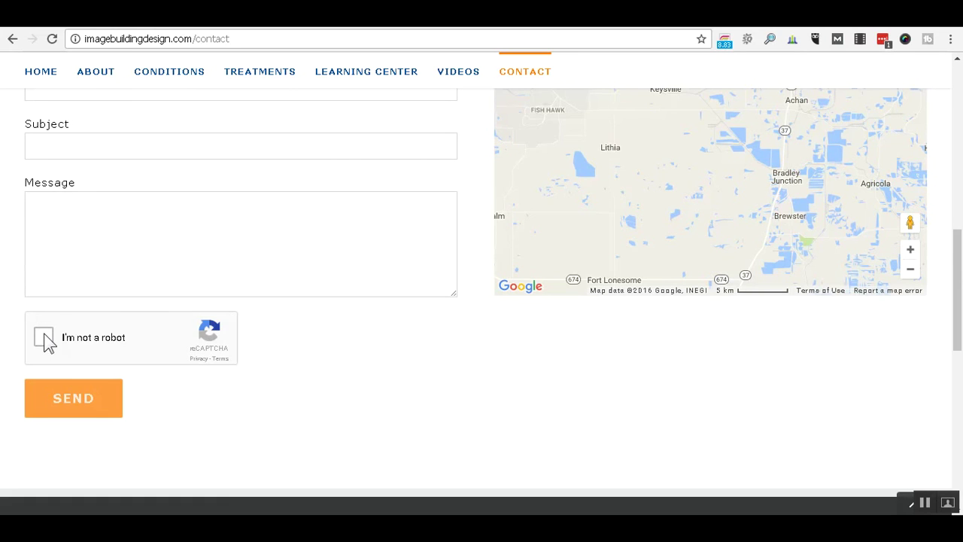
{"action": "scroll", "coordinate": [422, 414], "scroll_direction": "up", "scroll_amount": 10}
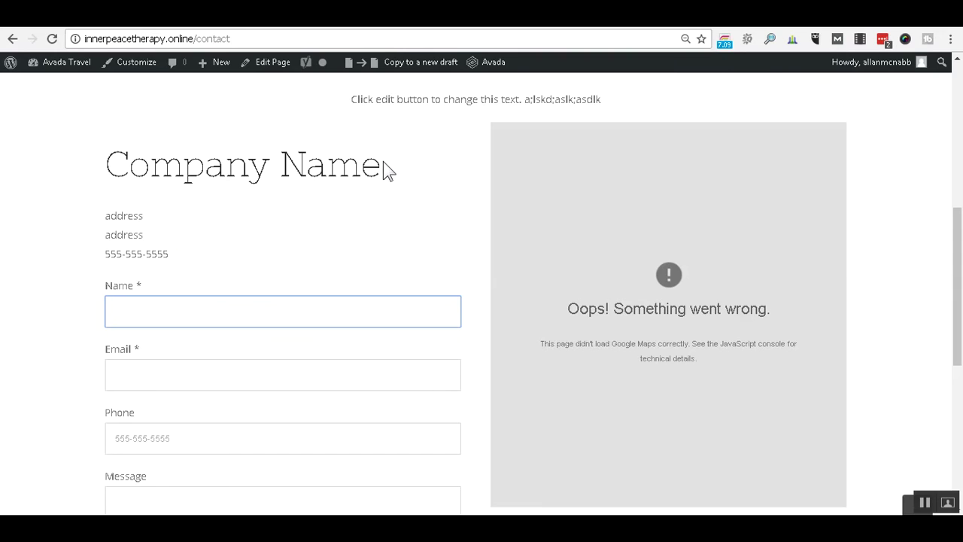
{"action": "scroll", "coordinate": [376, 173], "scroll_direction": "up", "scroll_amount": 5}
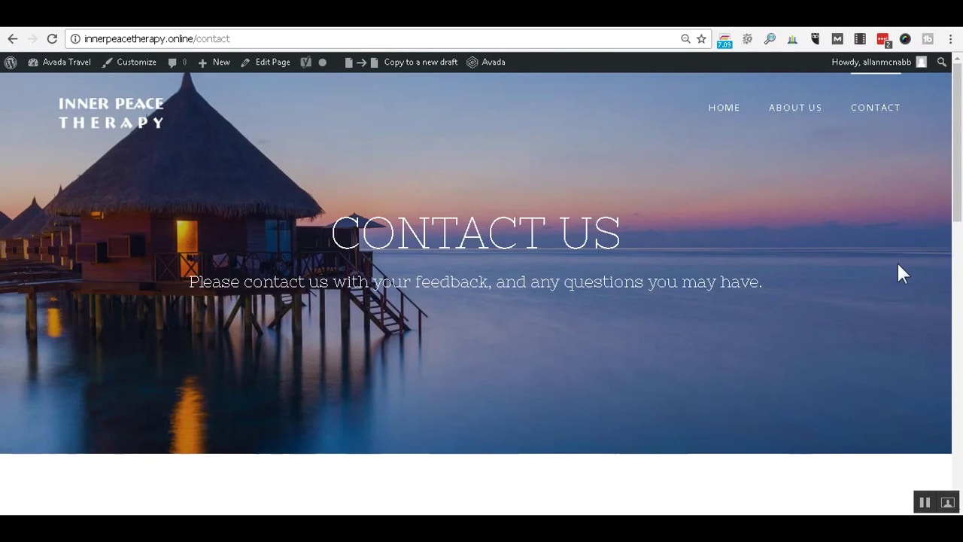